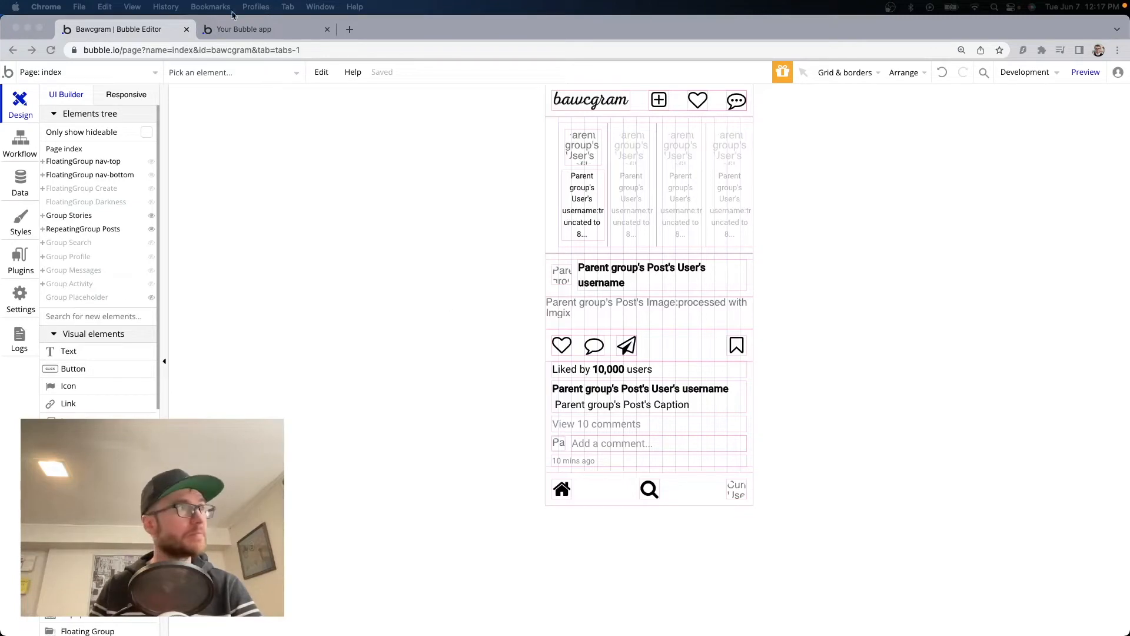
Switch to the Bawcgram app preview and scroll down through its feed.
left_click(235, 29)
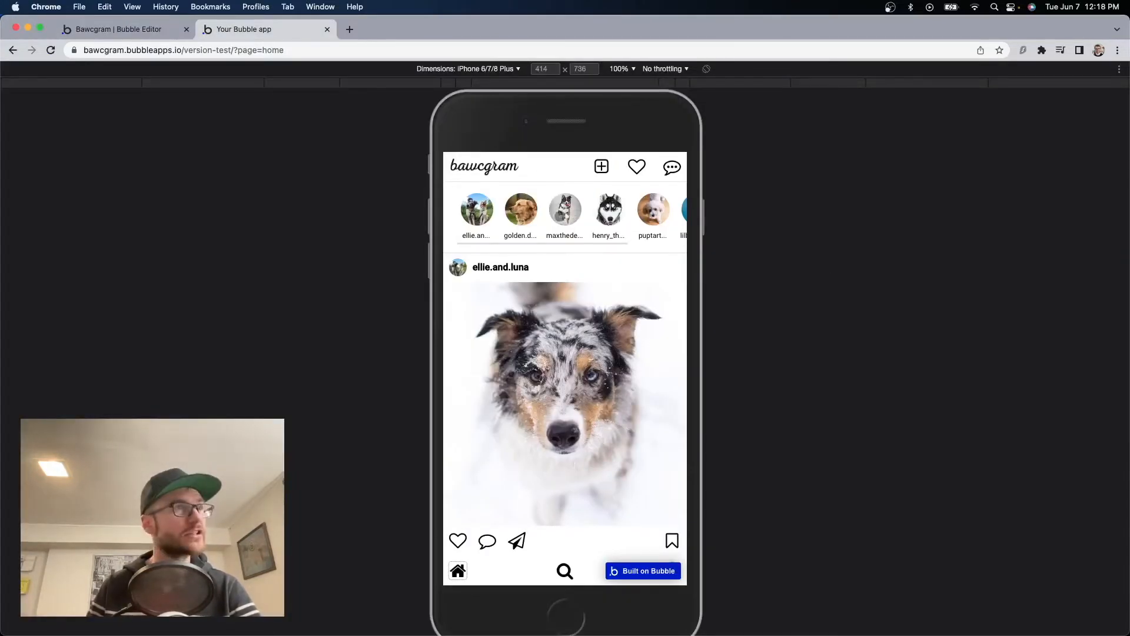
scroll(570, 462, "down", 3)
scroll(570, 461, "down", 10)
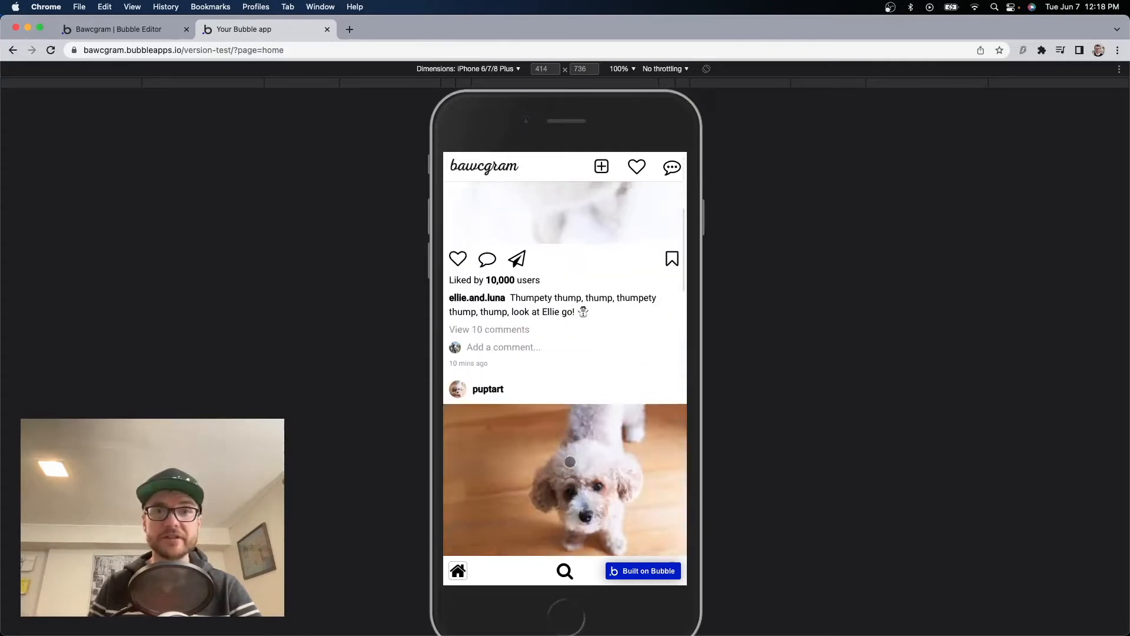
scroll(570, 461, "down", 4)
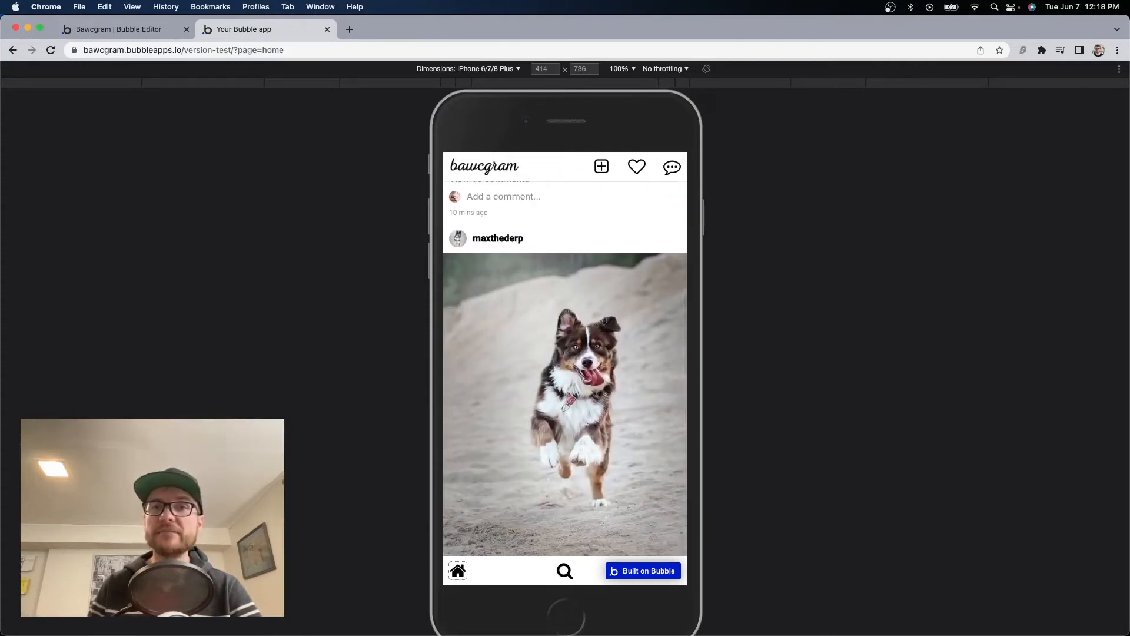
Tour the Create sheet, activity, messages and search pages, then return to the home feed.
left_click(601, 166)
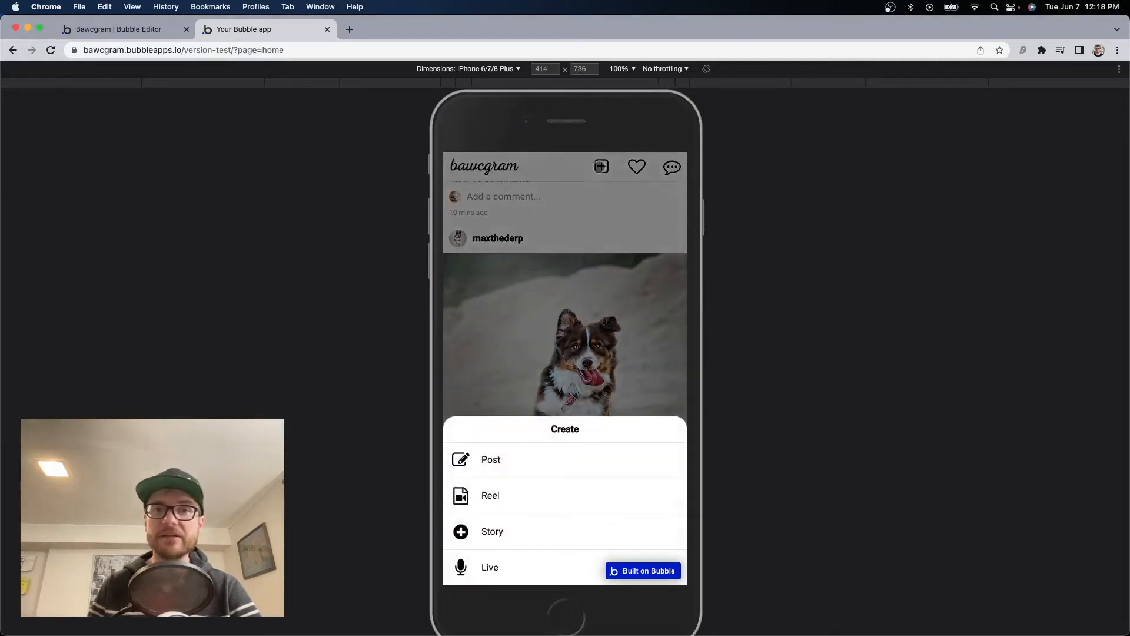
left_click(622, 293)
left_click(637, 167)
left_click(671, 167)
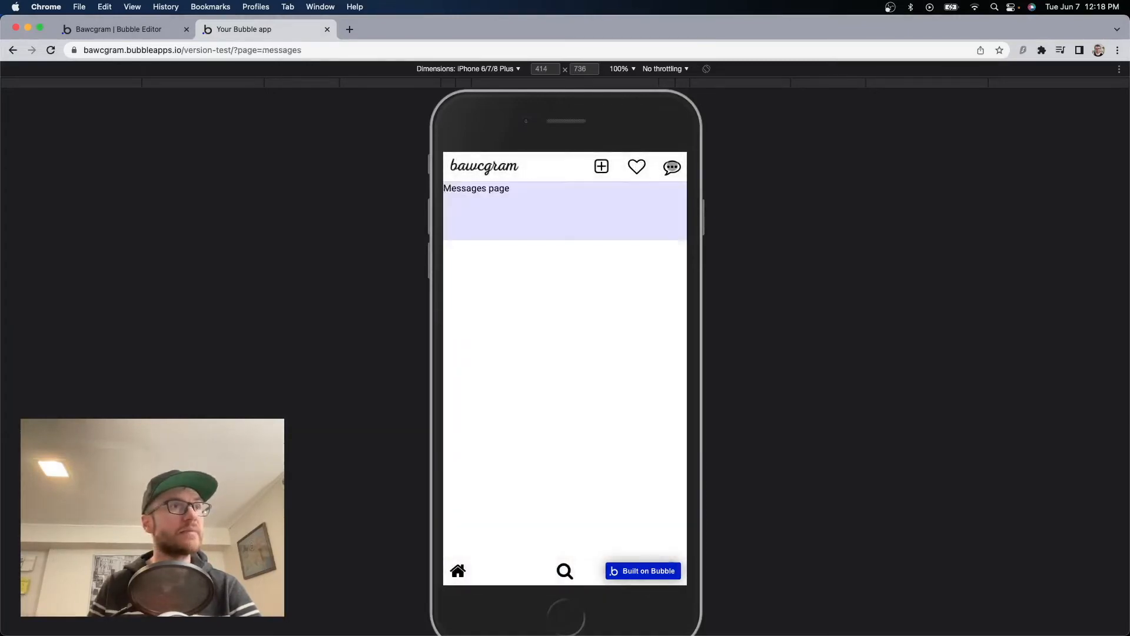
left_click(566, 570)
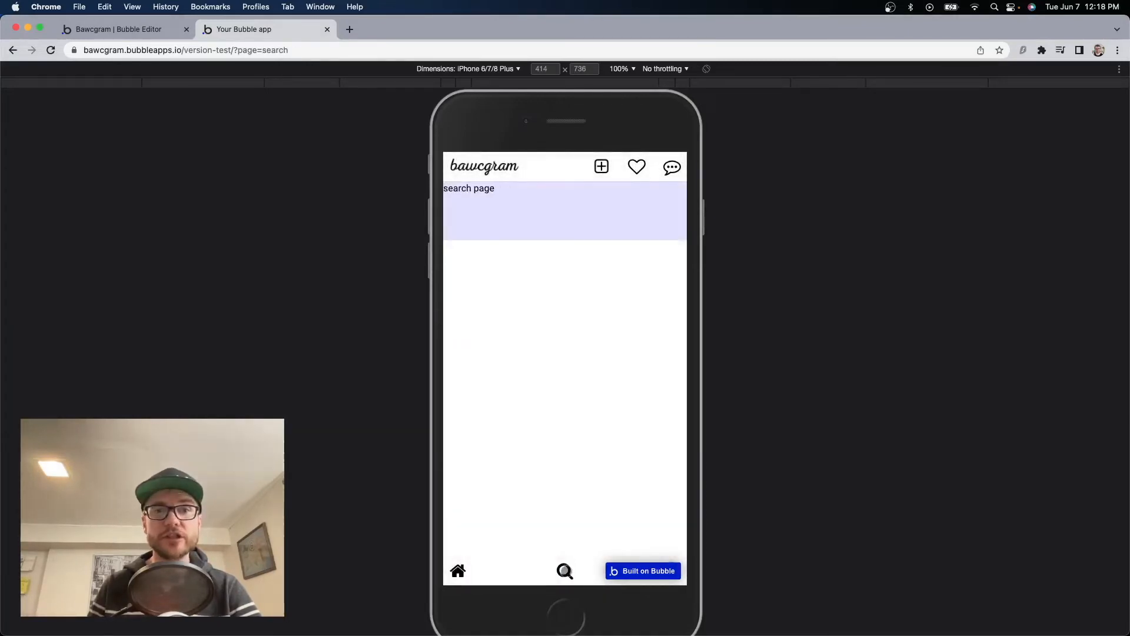
left_click(458, 570)
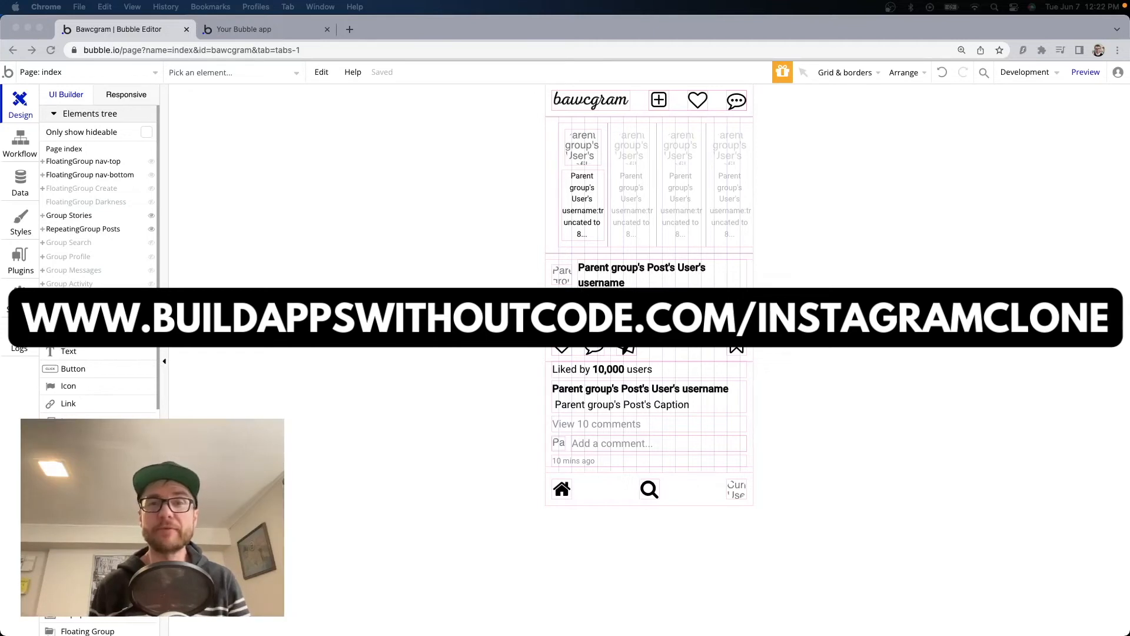
Close the old 'Your Bubble app' preview tab.
left_click(266, 30)
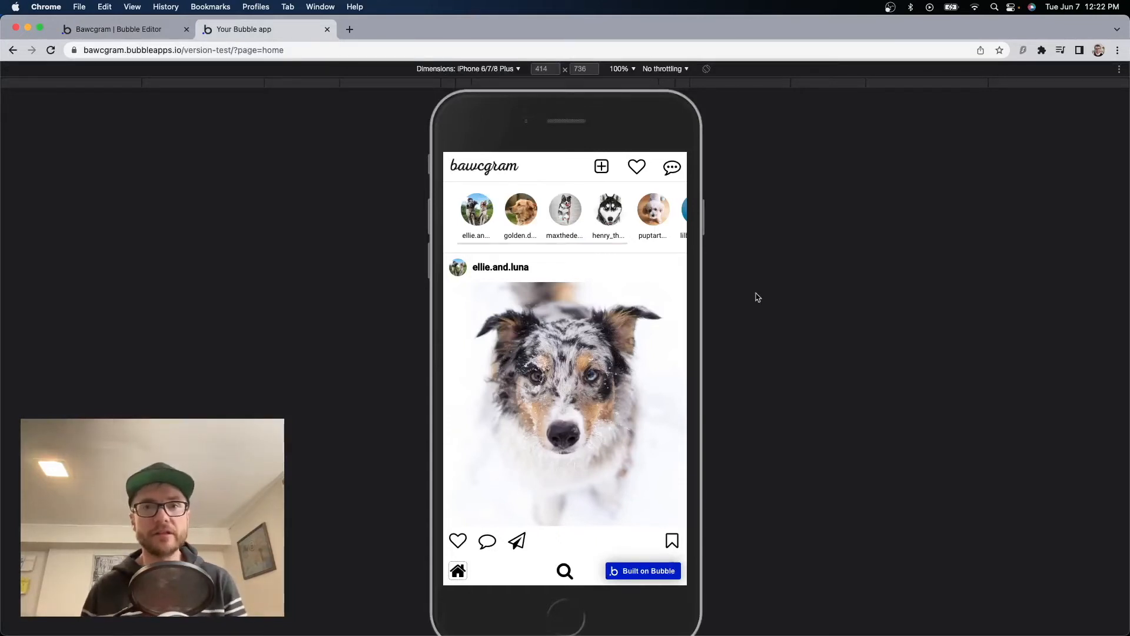
left_click(328, 30)
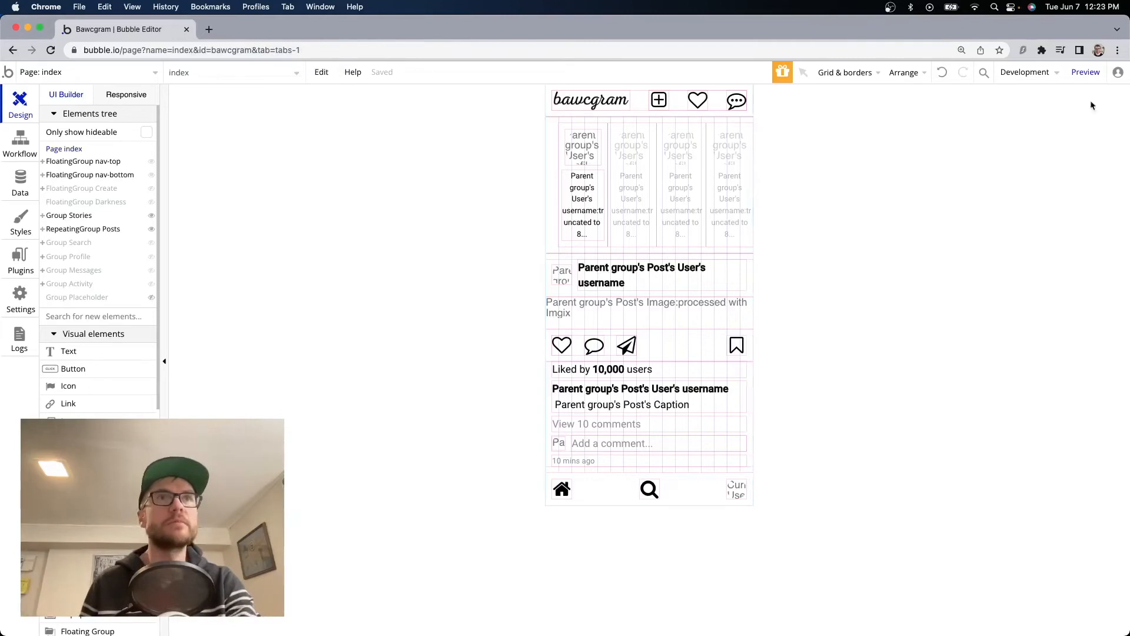
Launch a fresh preview and reload it with debug_mode=true removed from the URL.
left_click(1093, 72)
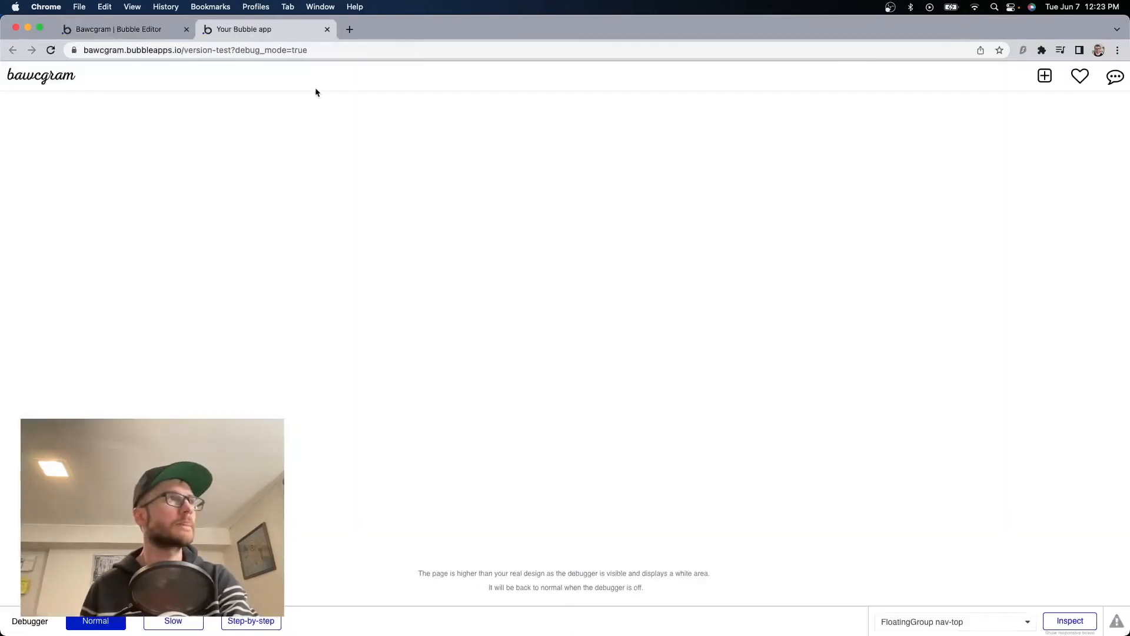
left_click(328, 51)
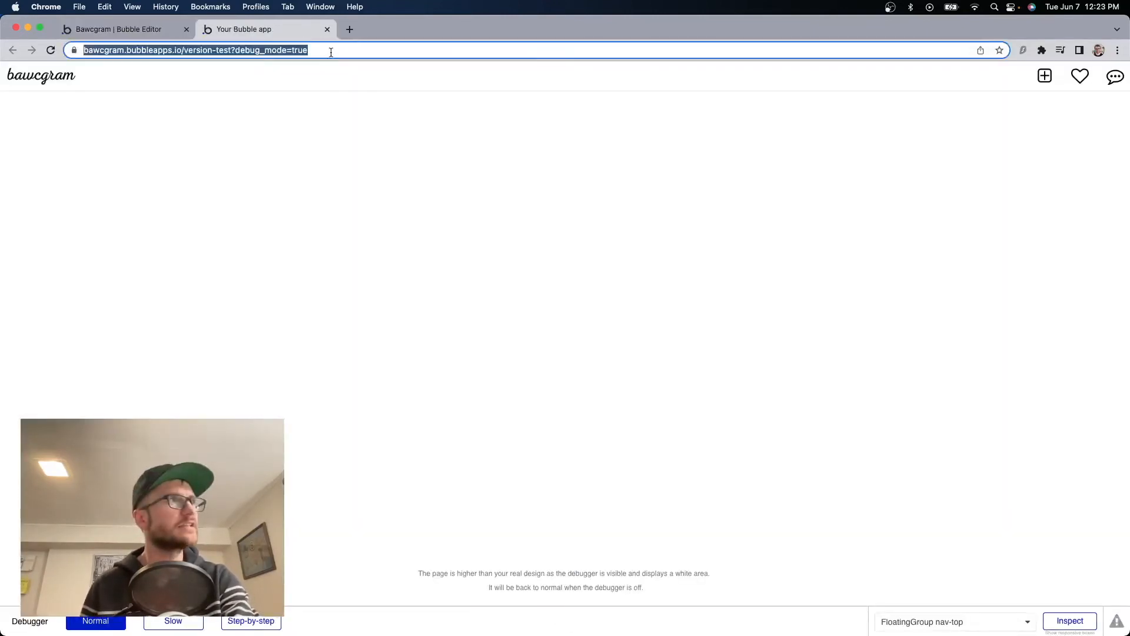
left_click(330, 51)
left_click_drag(262, 50, 349, 54)
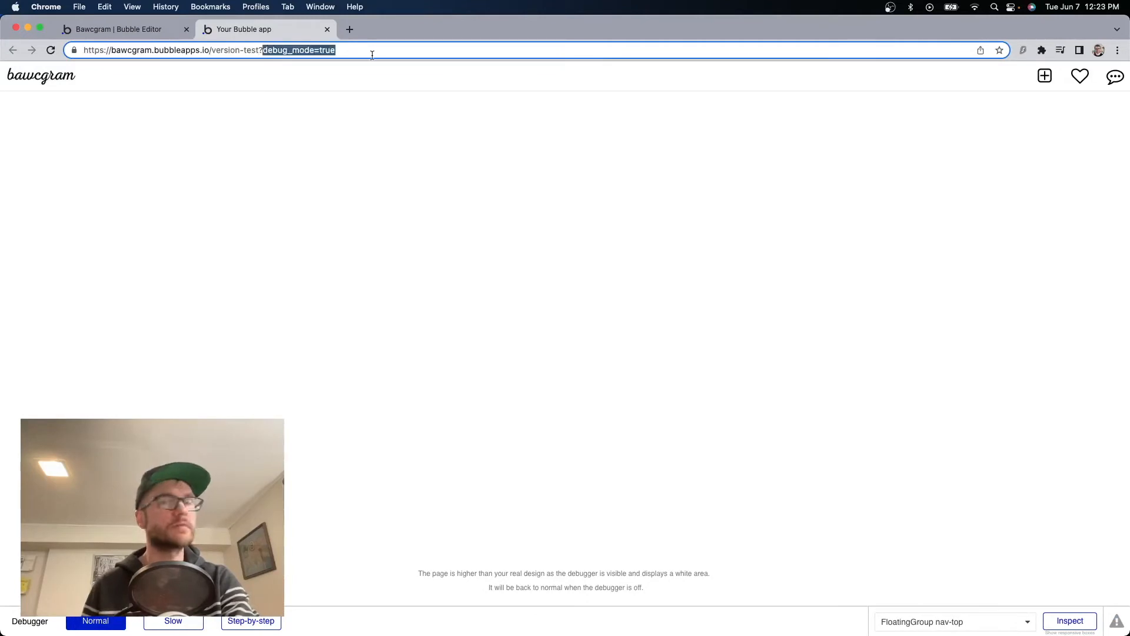
key("BackSpace")
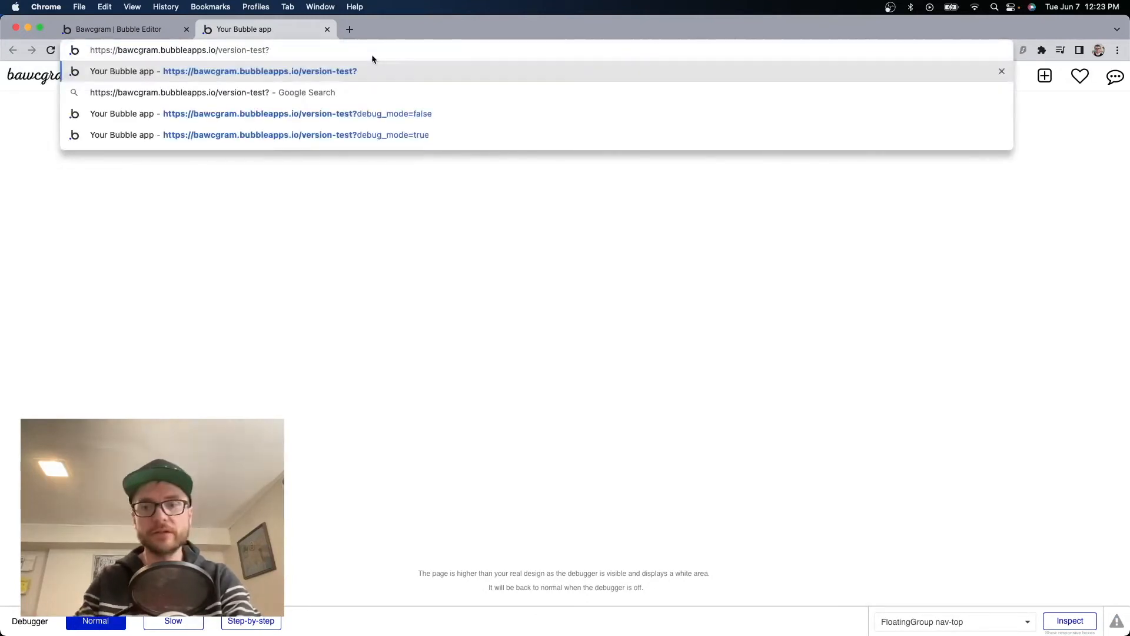
key("Return")
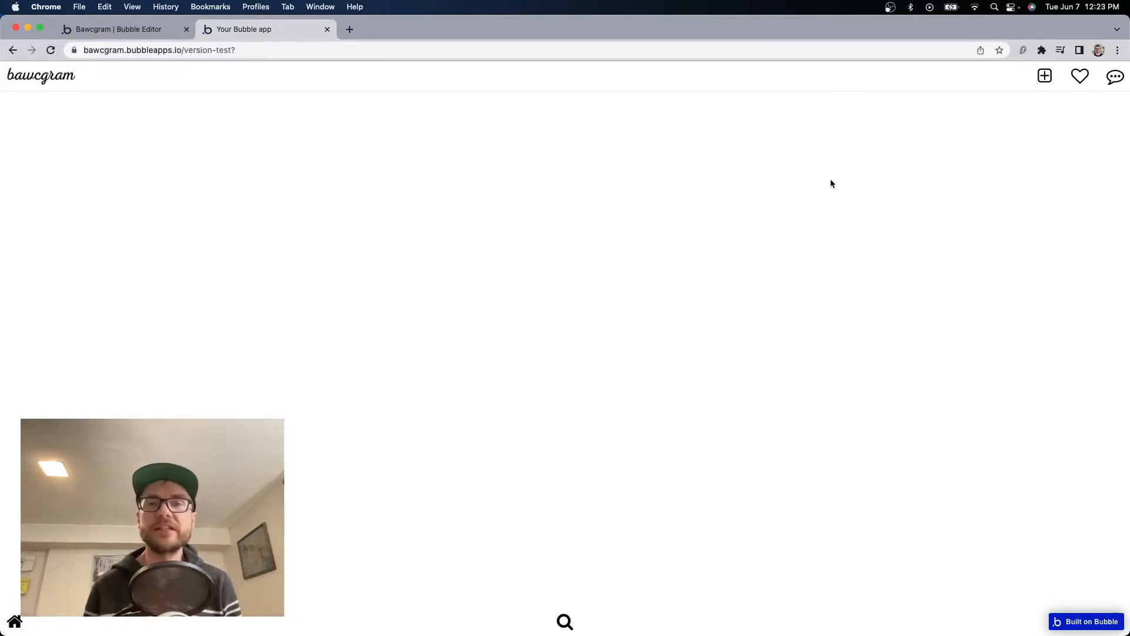
left_click(1118, 51)
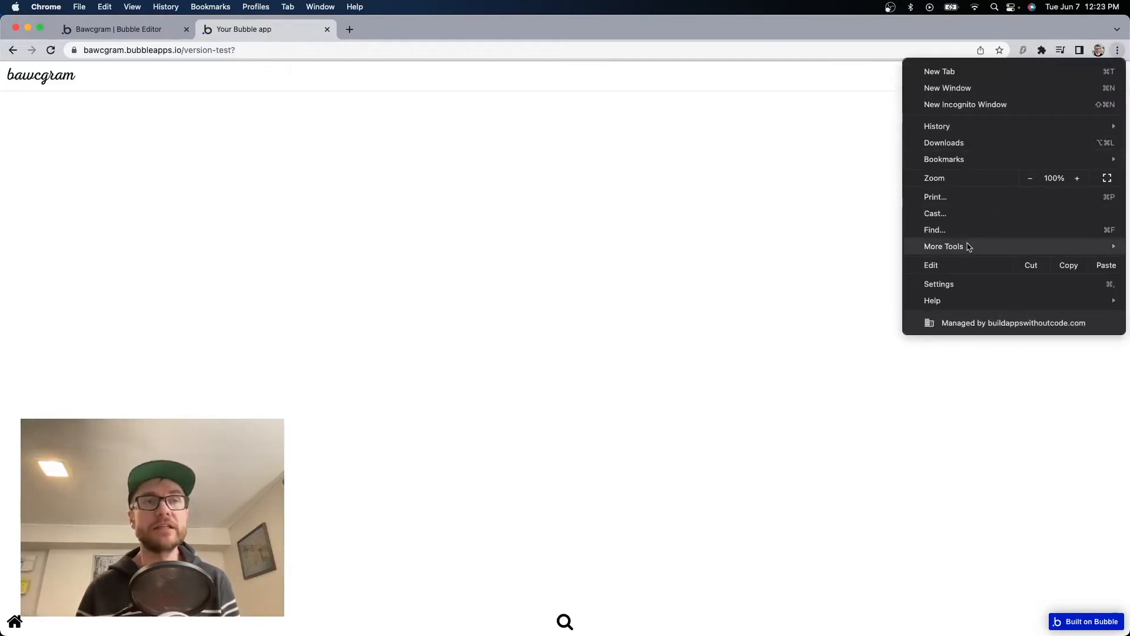
Open Chrome Developer Tools and turn on the device toolbar for mobile emulation.
mouse_move(967, 246)
left_click(795, 357)
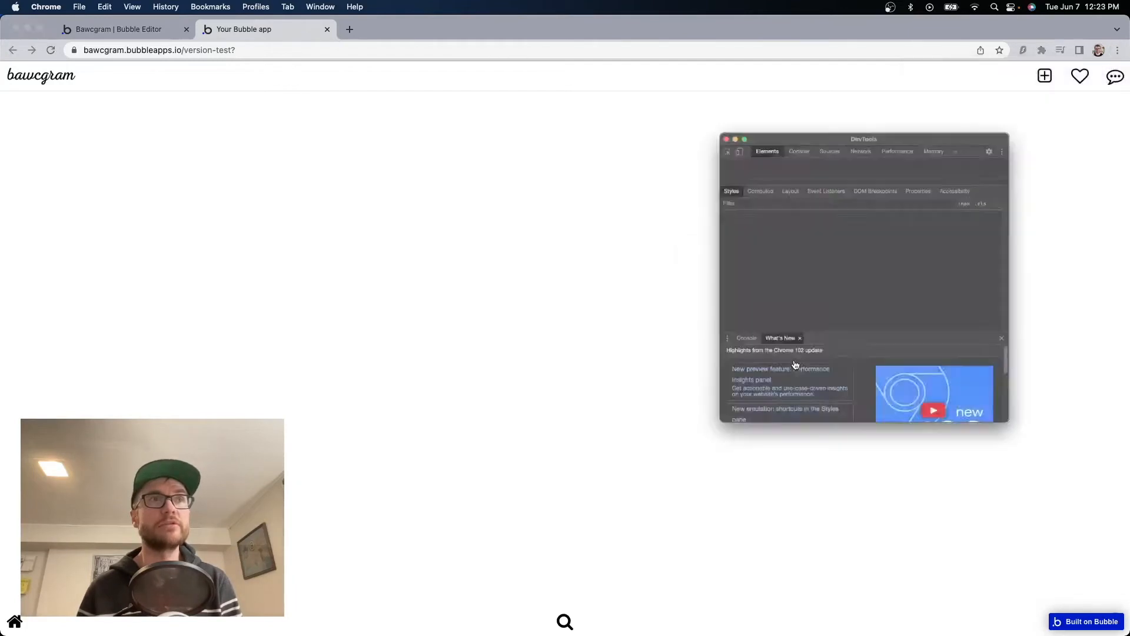
left_click_drag(905, 99, 858, 62)
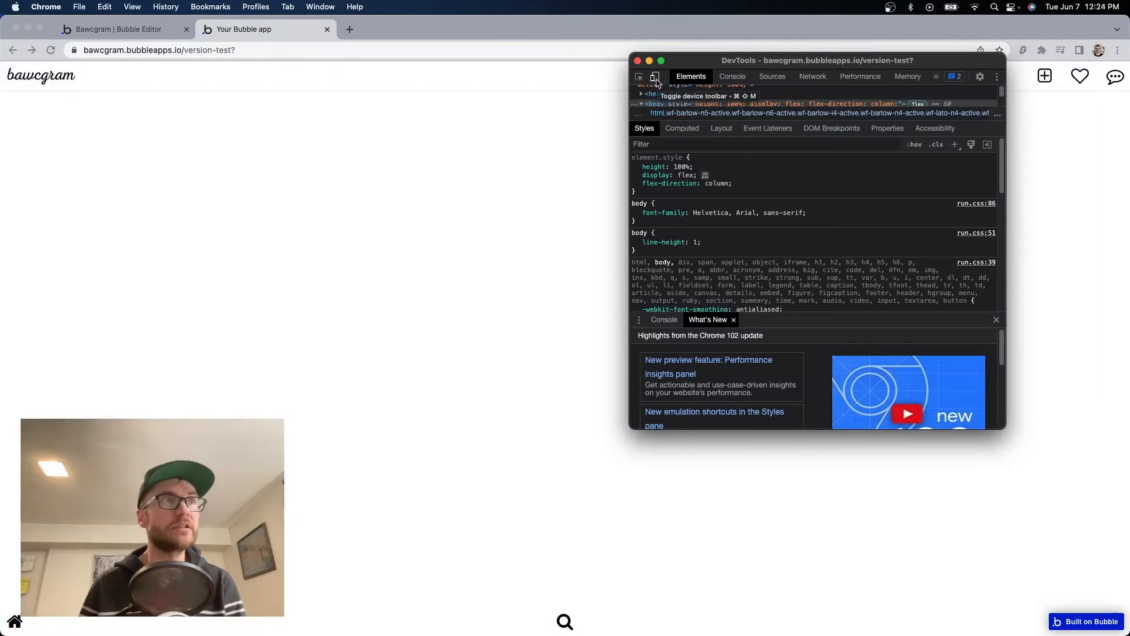
left_click(655, 78)
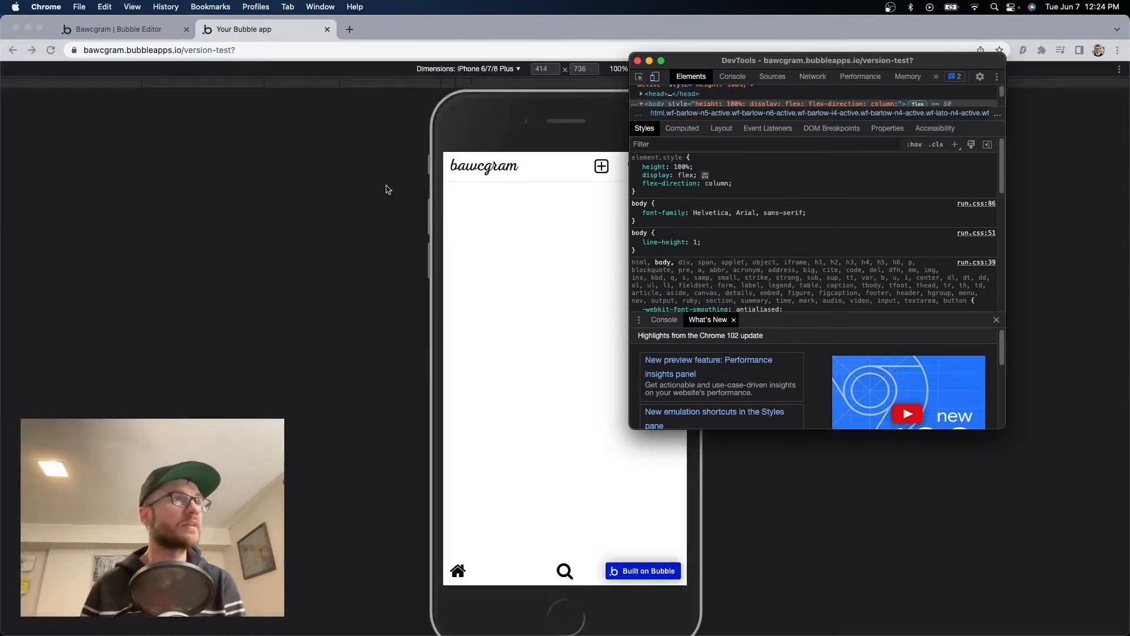
left_click(542, 531)
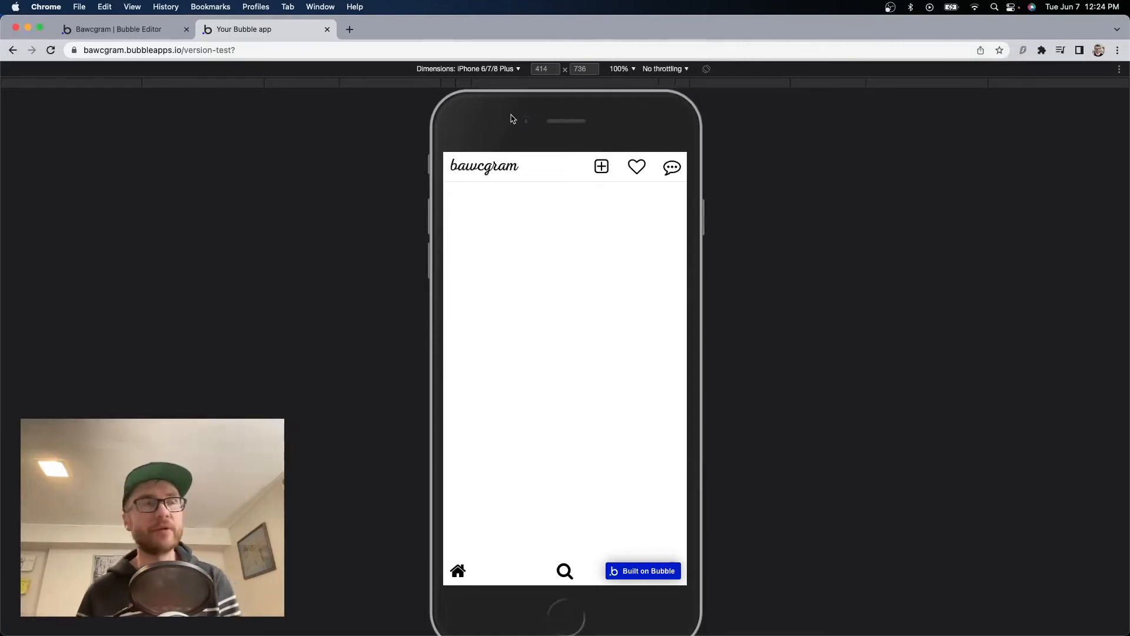
Try Surface Duo, Galaxy S8+ and iPad Air emulation, then settle on iPhone 6/7/8 Plus.
left_click(486, 70)
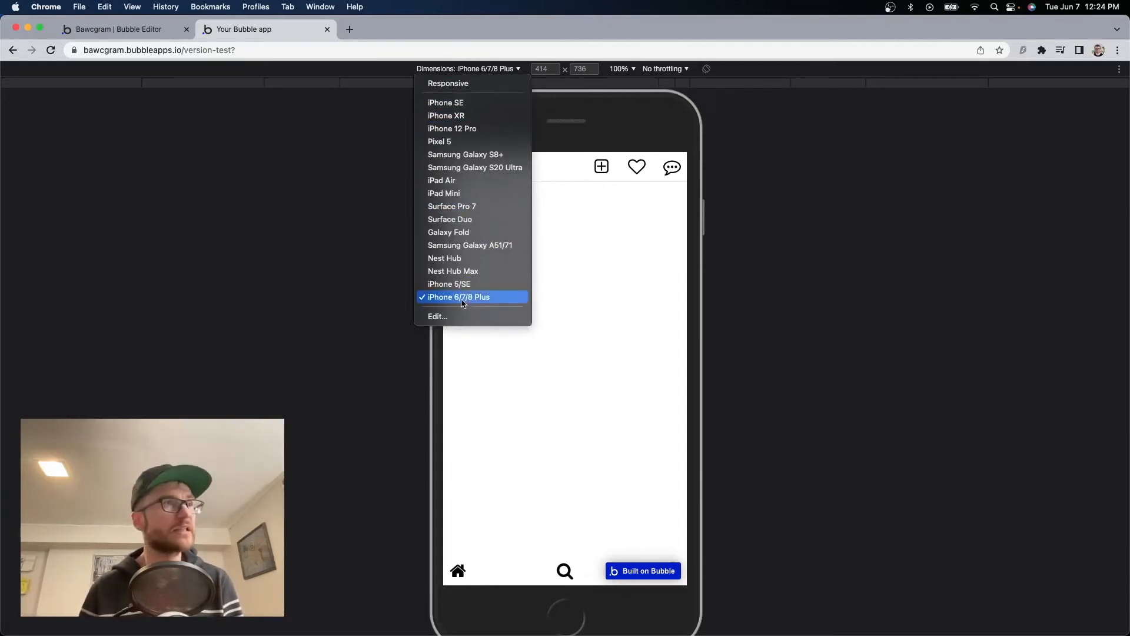
left_click(466, 219)
left_click(480, 70)
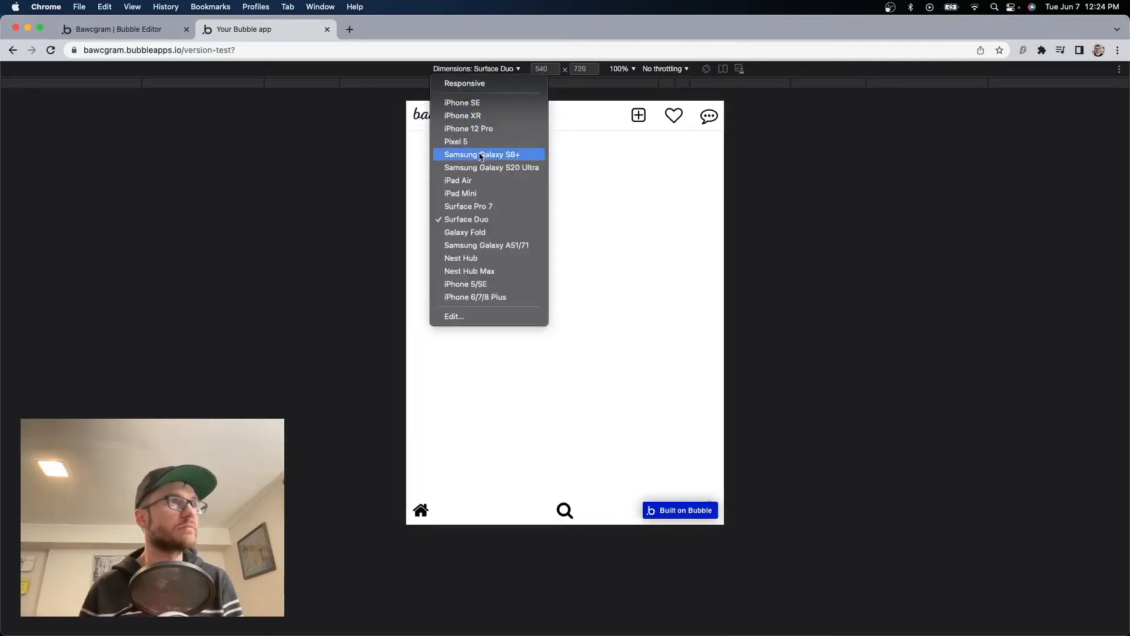
left_click(480, 155)
left_click(478, 70)
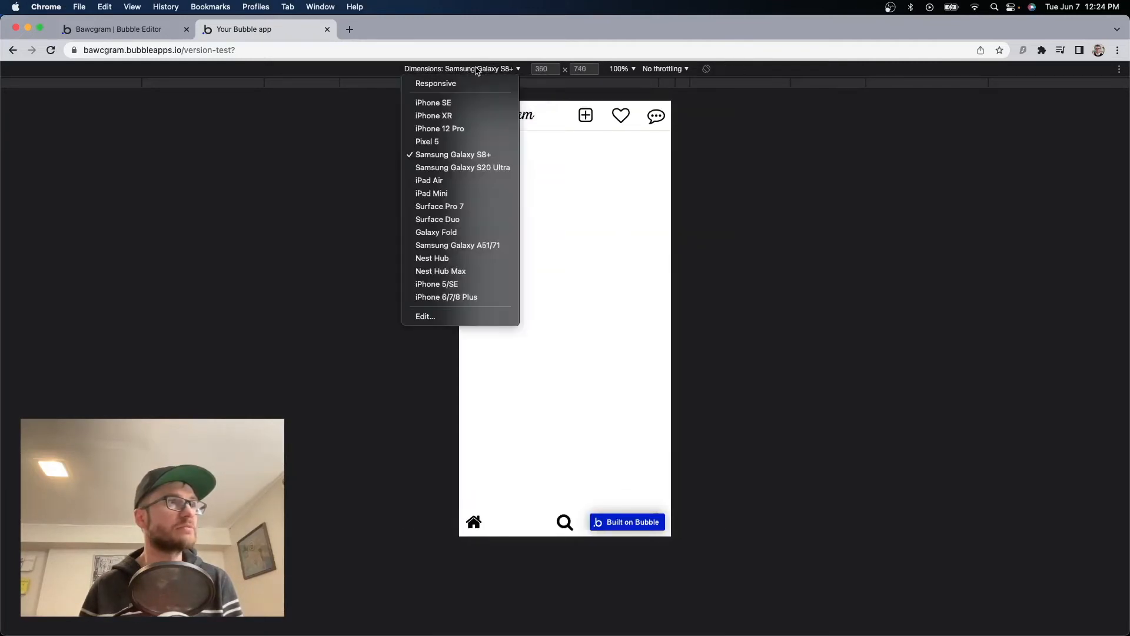
left_click(469, 182)
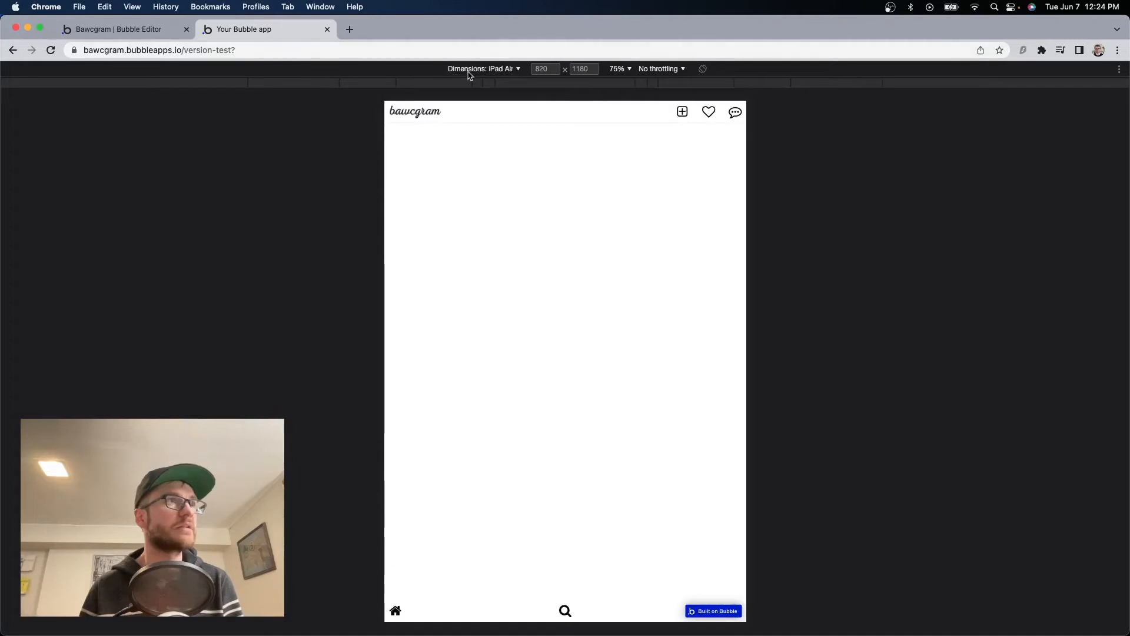
left_click(471, 70)
left_click(496, 298)
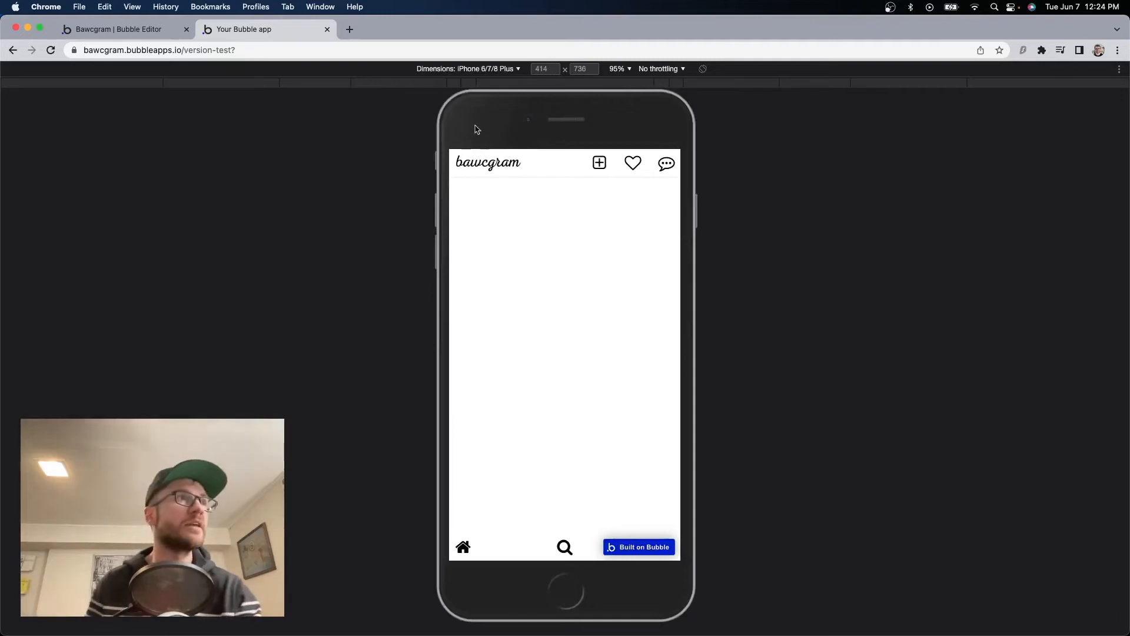
Open the emulated devices settings list and scroll through it.
left_click(488, 70)
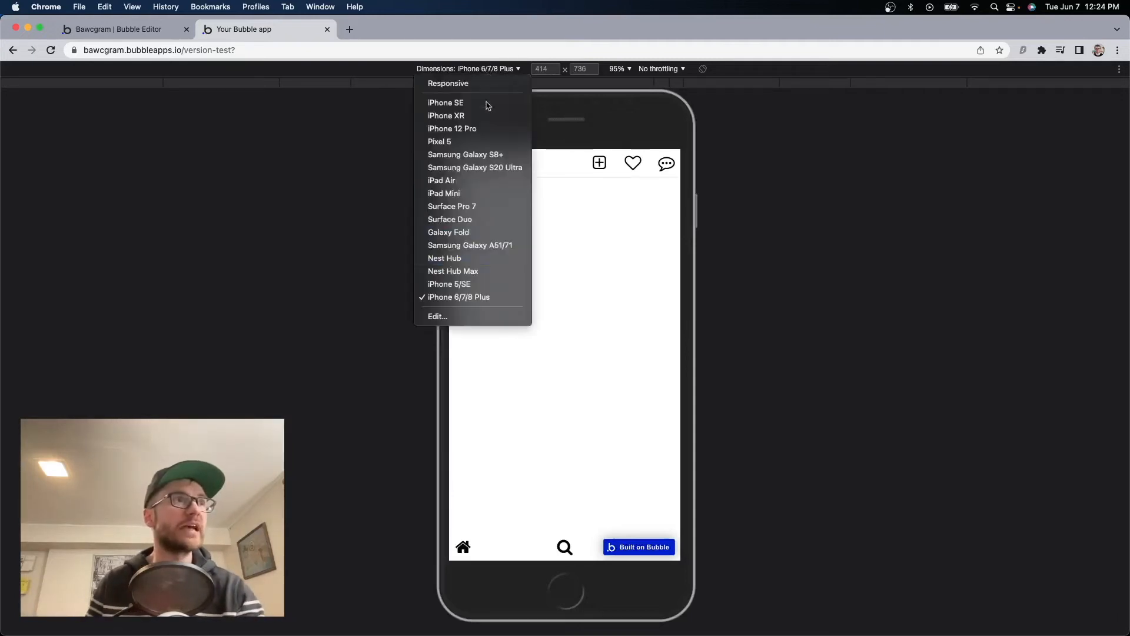
left_click(438, 316)
scroll(849, 290, "down", 5)
scroll(849, 290, "down", 5)
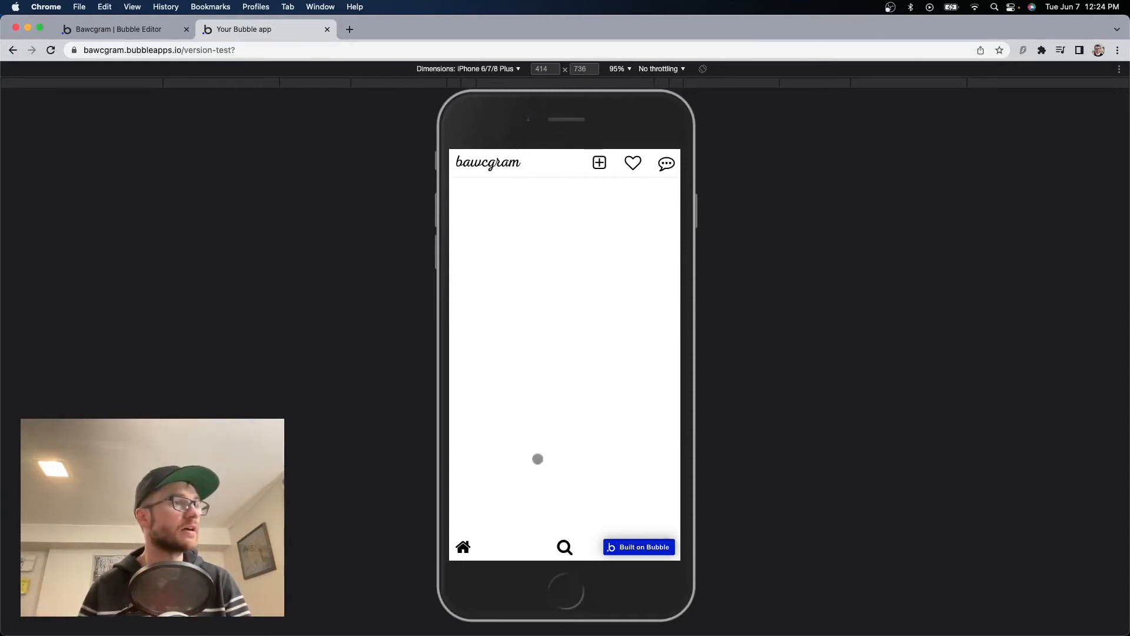
View the emulated preview's home feed and search page, then return to the Bubble Editor tab.
left_click(463, 547)
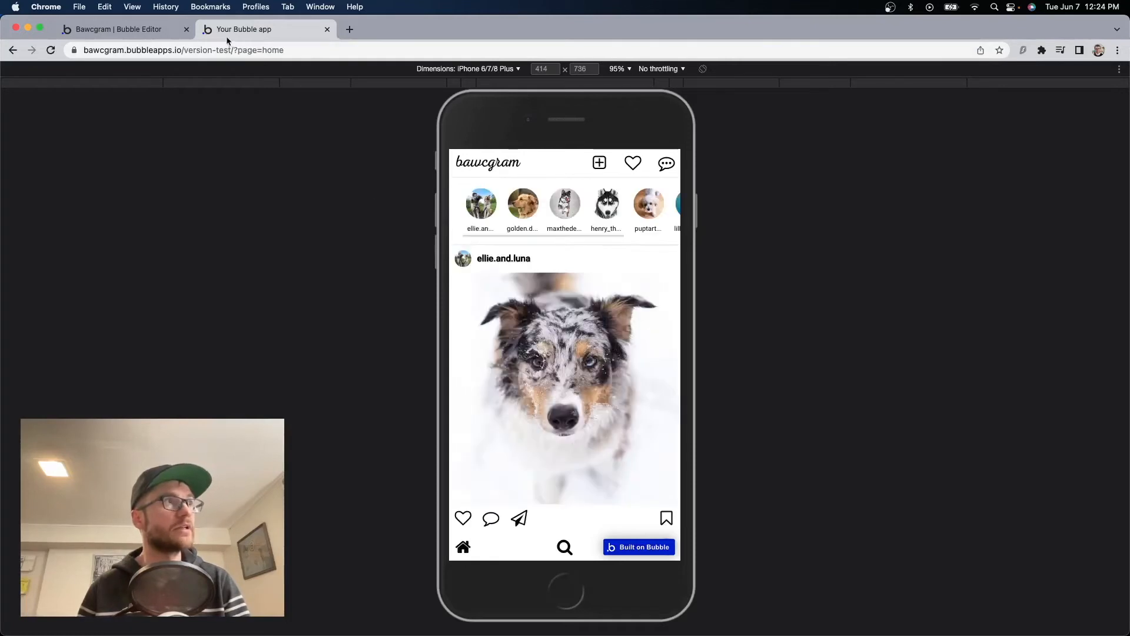
double_click(249, 50)
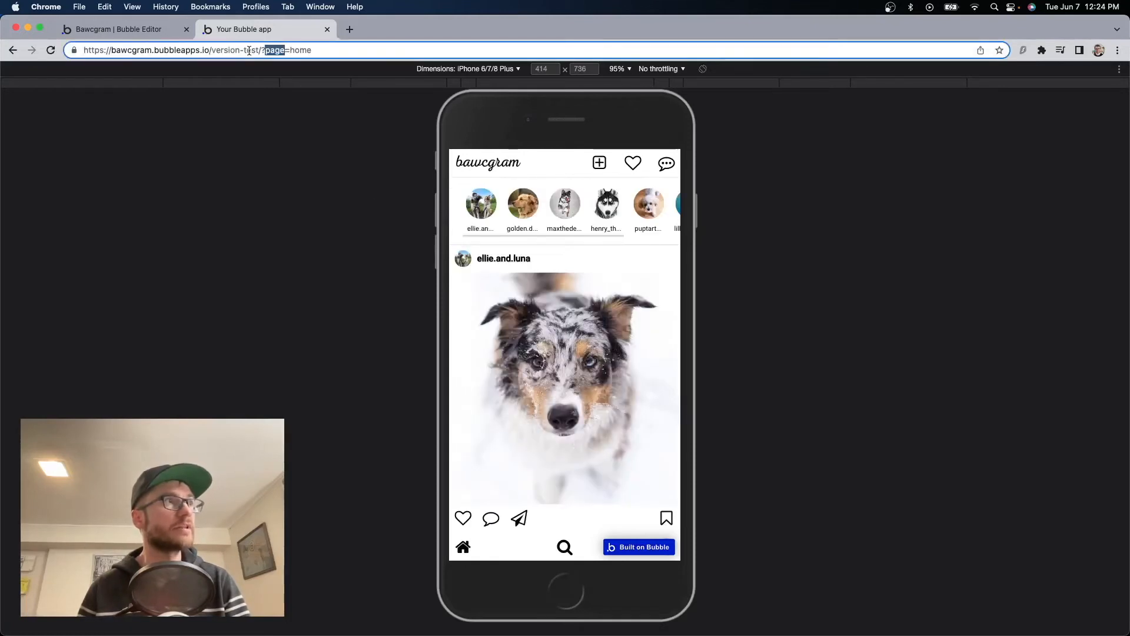
left_click(325, 50)
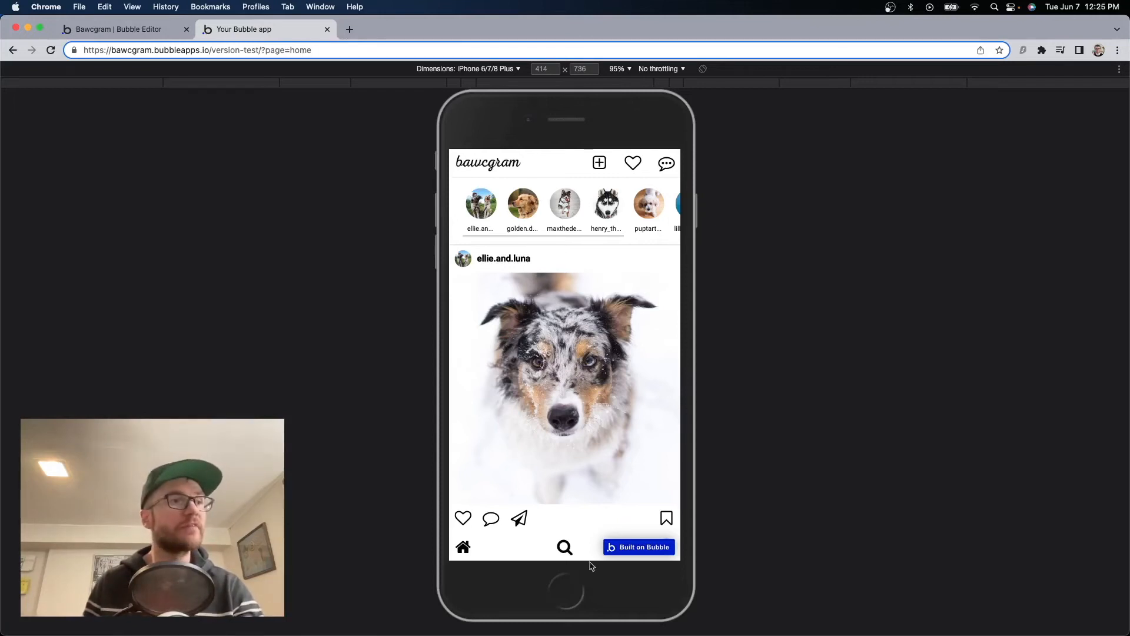
left_click(564, 549)
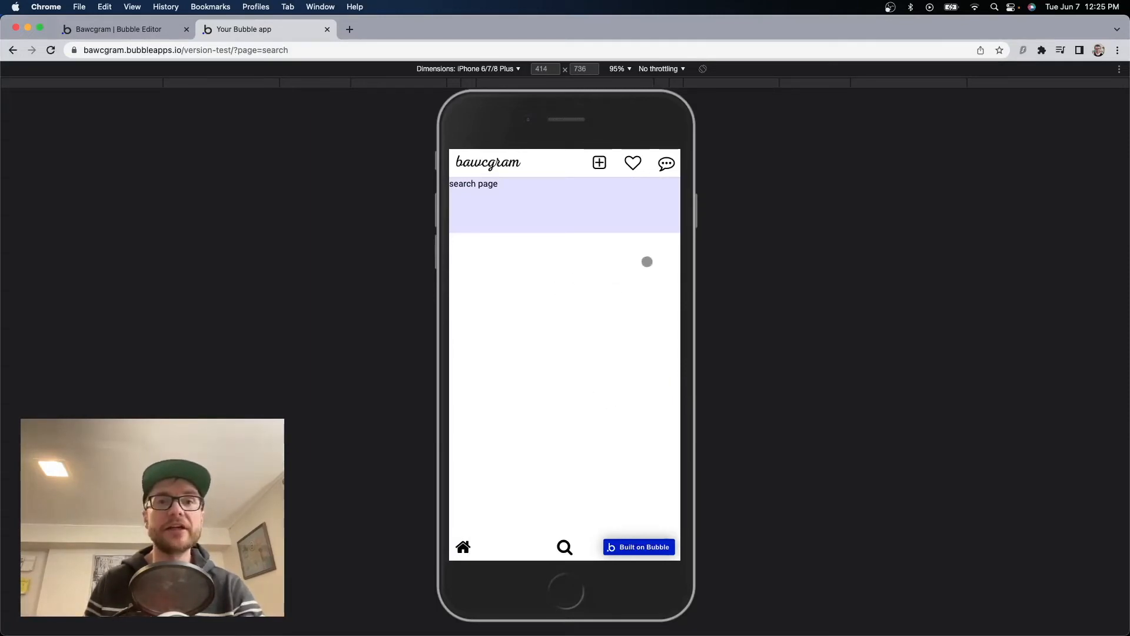
left_click(140, 30)
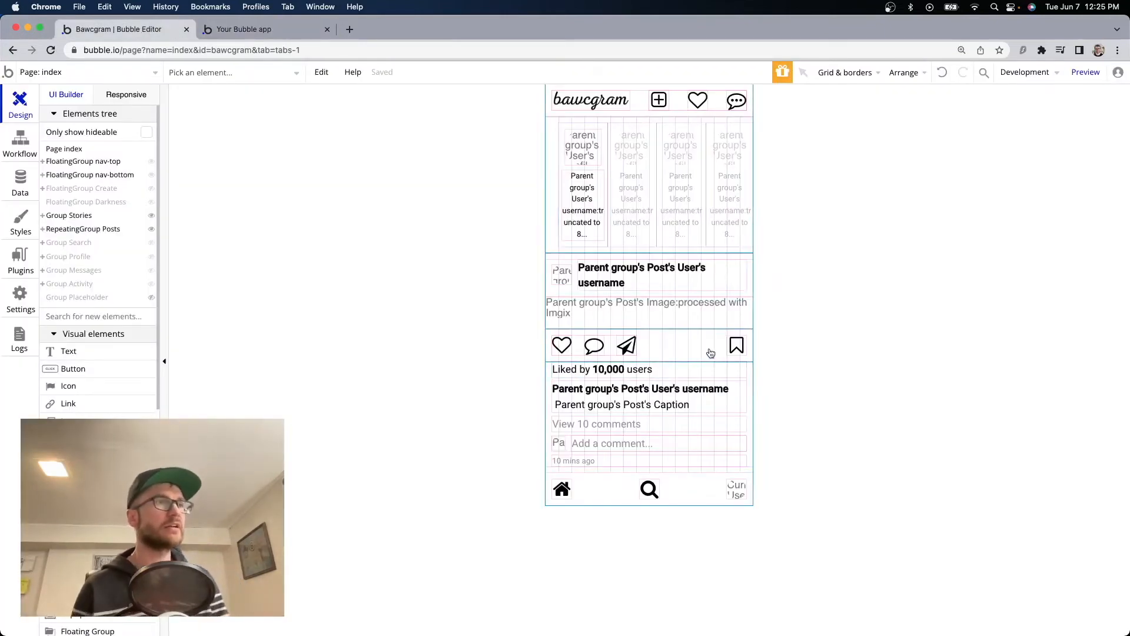
Hide Group Stories and RepeatingGroup Posts, then open Group Placeholder's property editor.
left_click(151, 216)
left_click(152, 231)
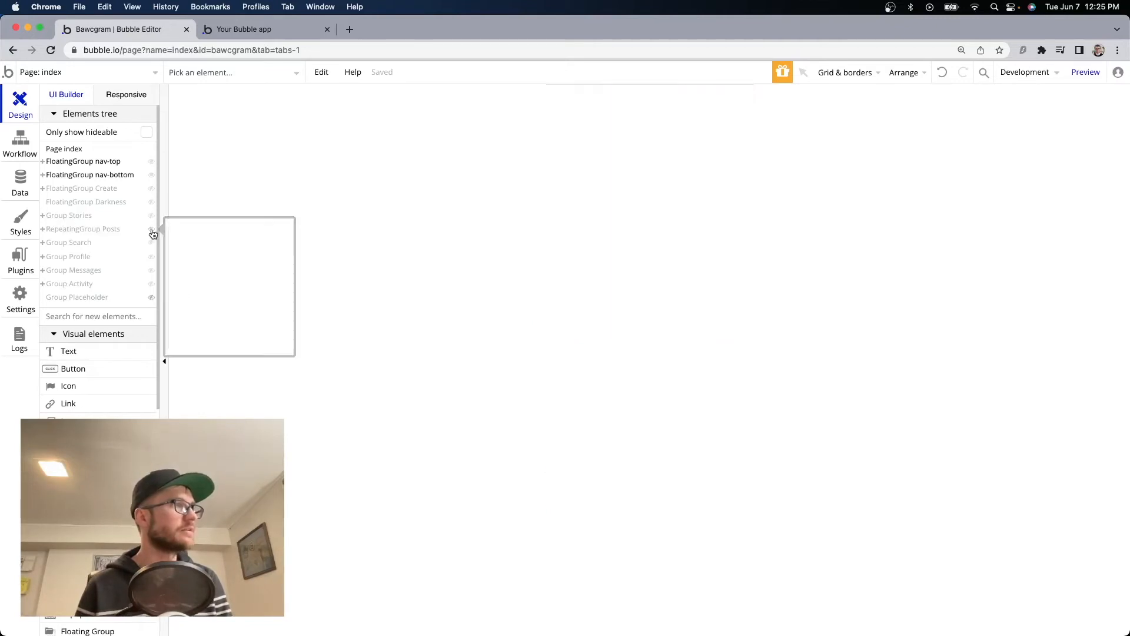
left_click(152, 298)
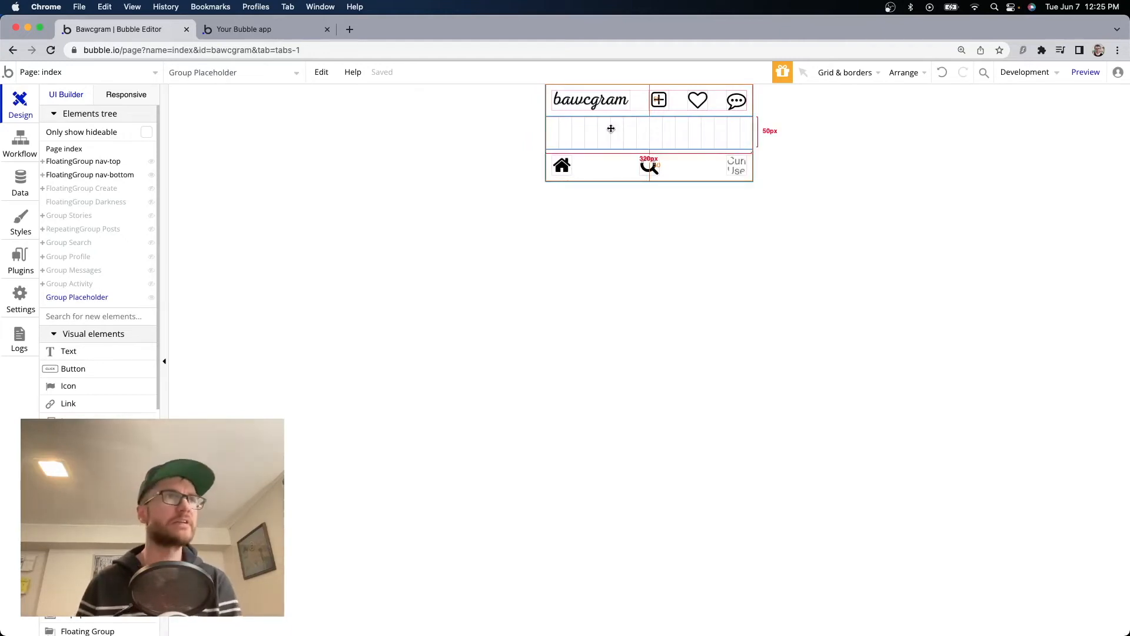
double_click(666, 123)
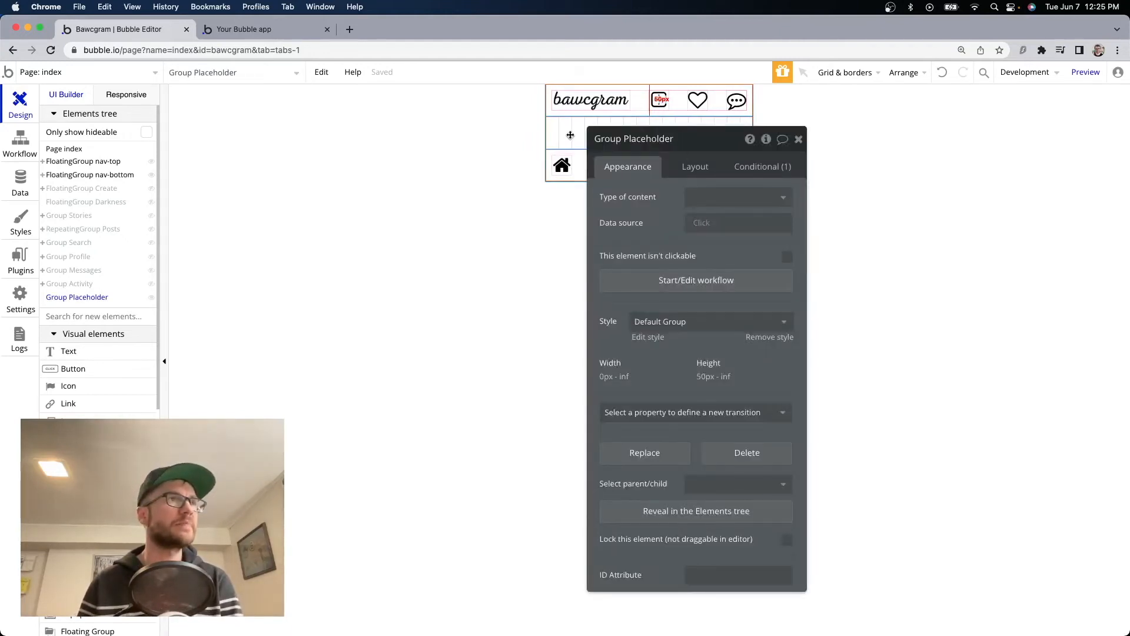
left_click(265, 72)
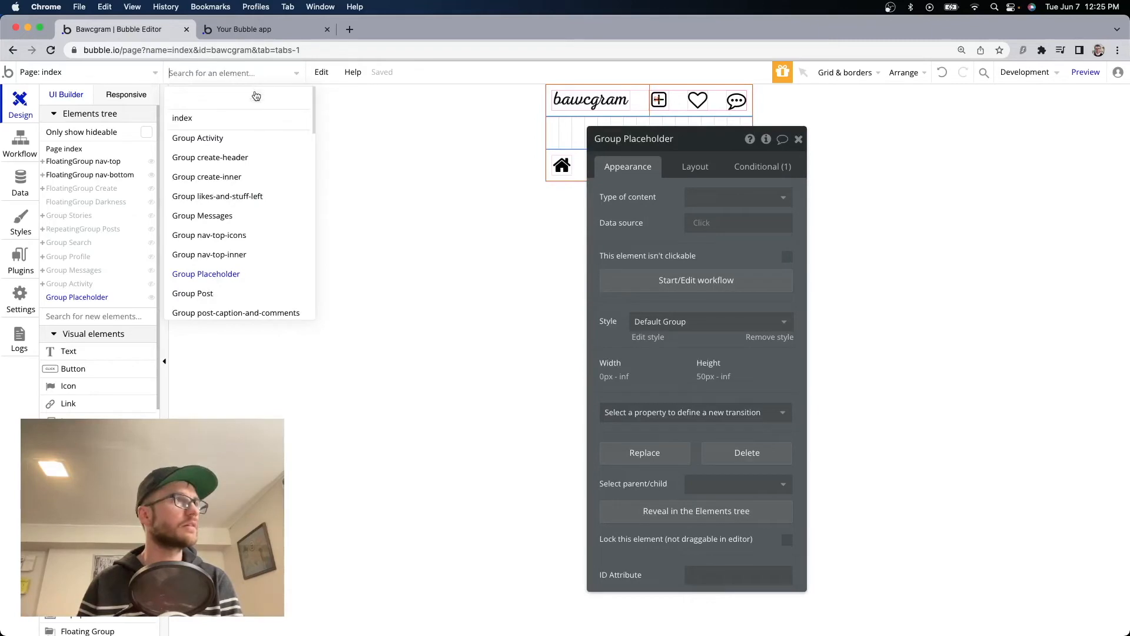
Give the index page a Min height of 1000 in its Layout settings.
left_click(191, 121)
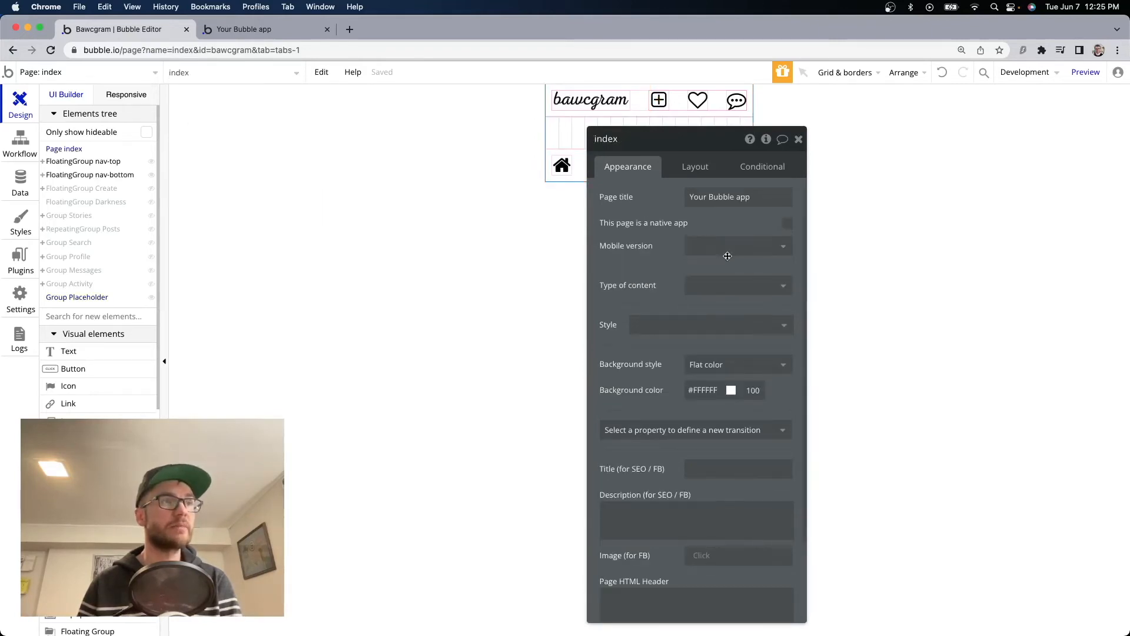
left_click(699, 170)
left_click(777, 357)
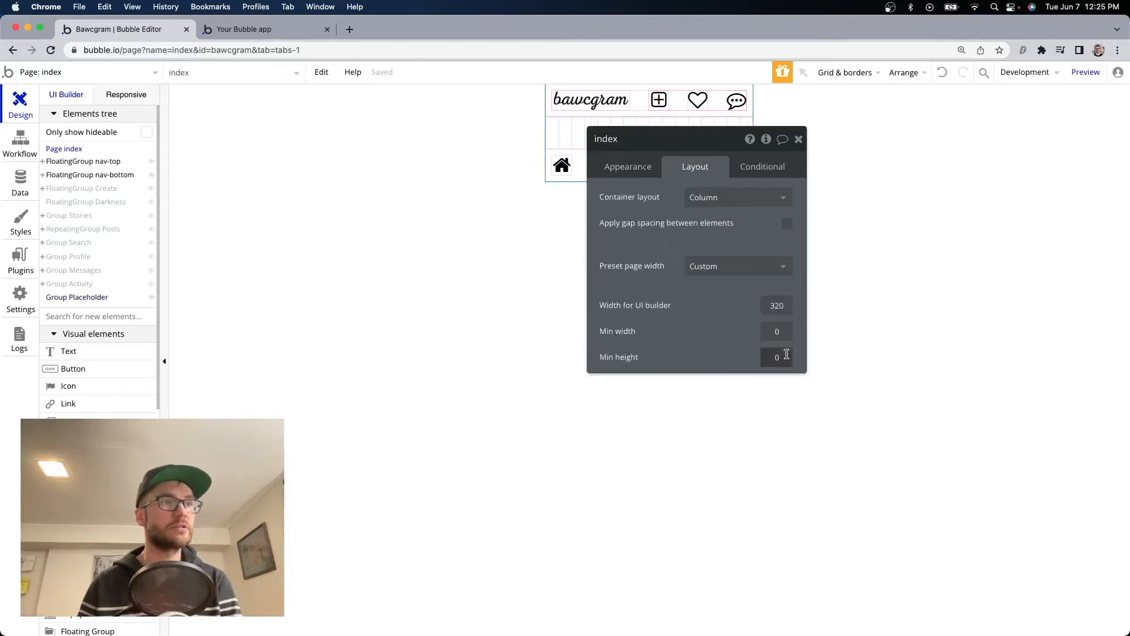
type("1000")
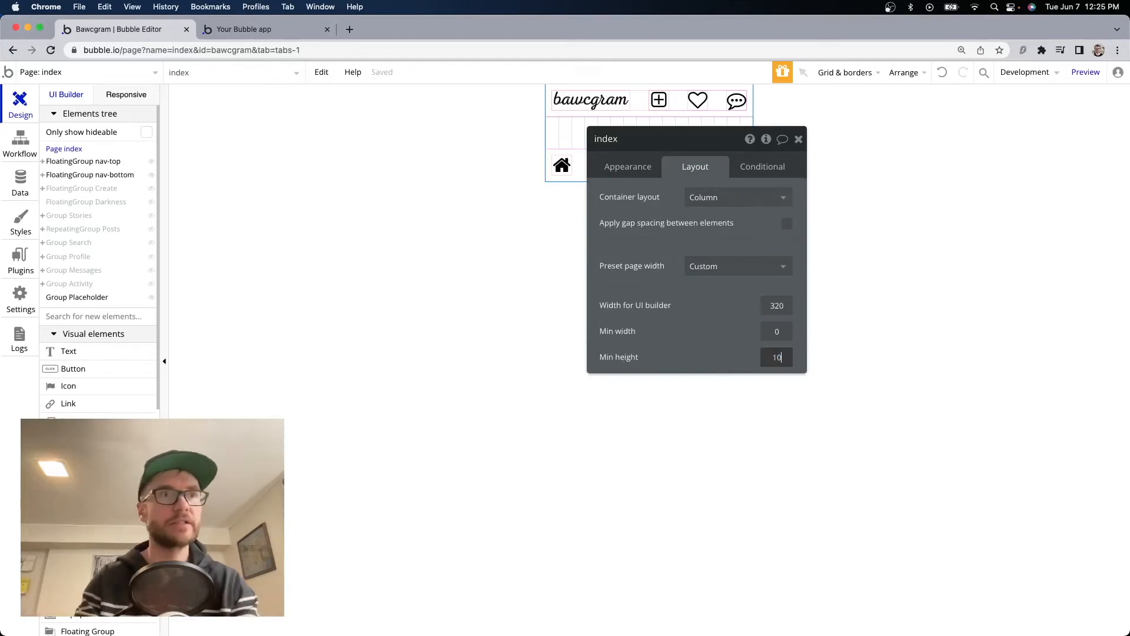
left_click(798, 139)
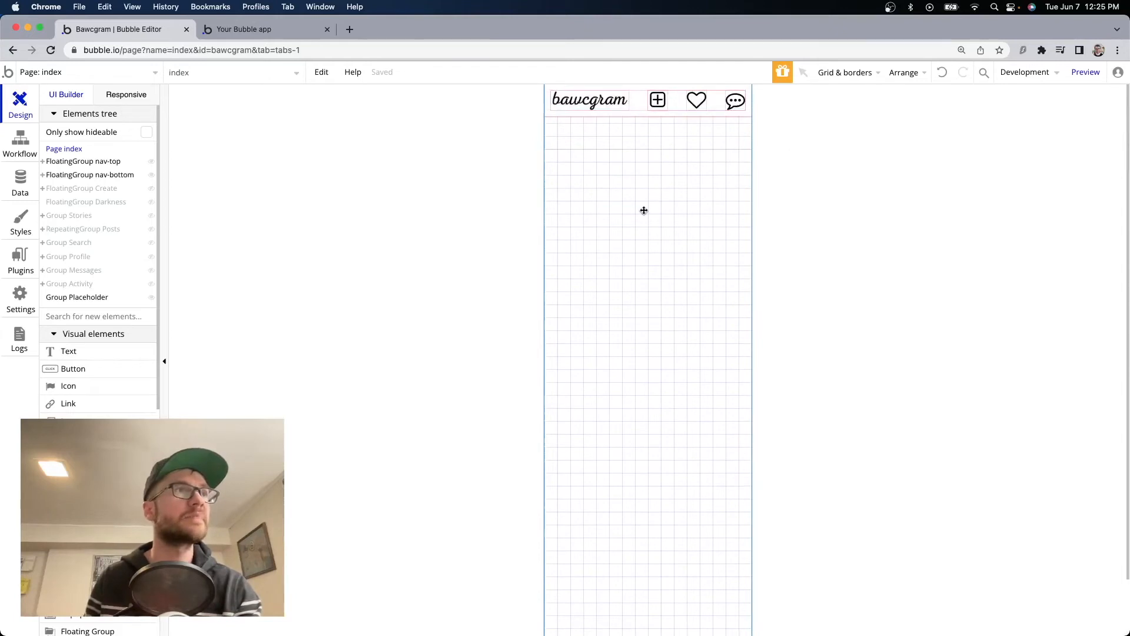
Copy and paste Group Activity, then show the copy and hide the original.
left_click_drag(70, 283, 619, 150)
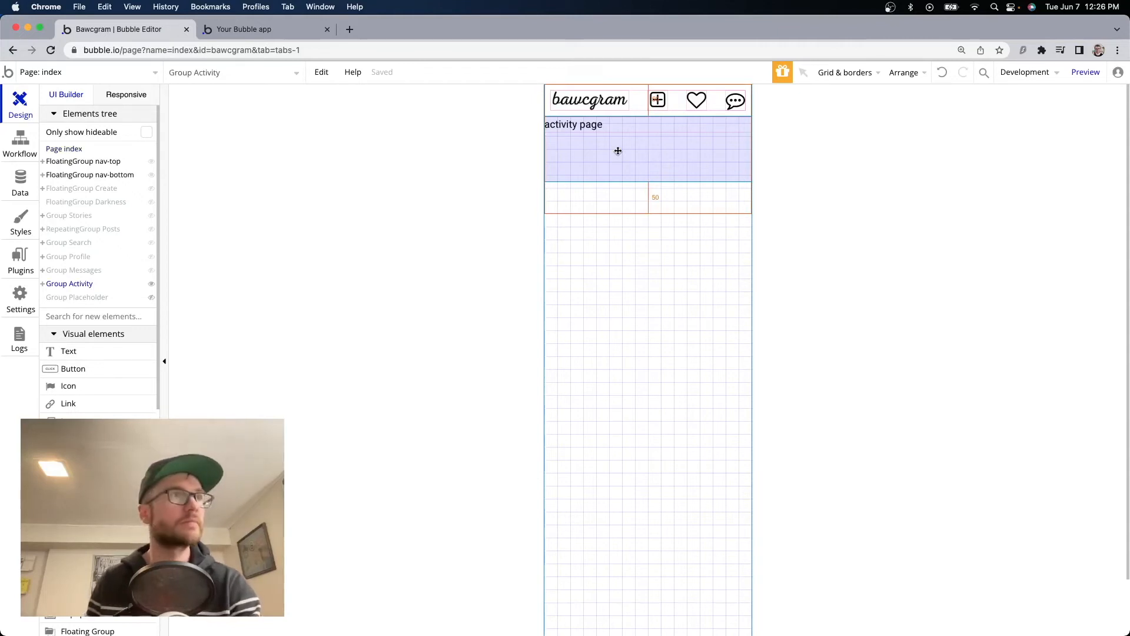
right_click(618, 151)
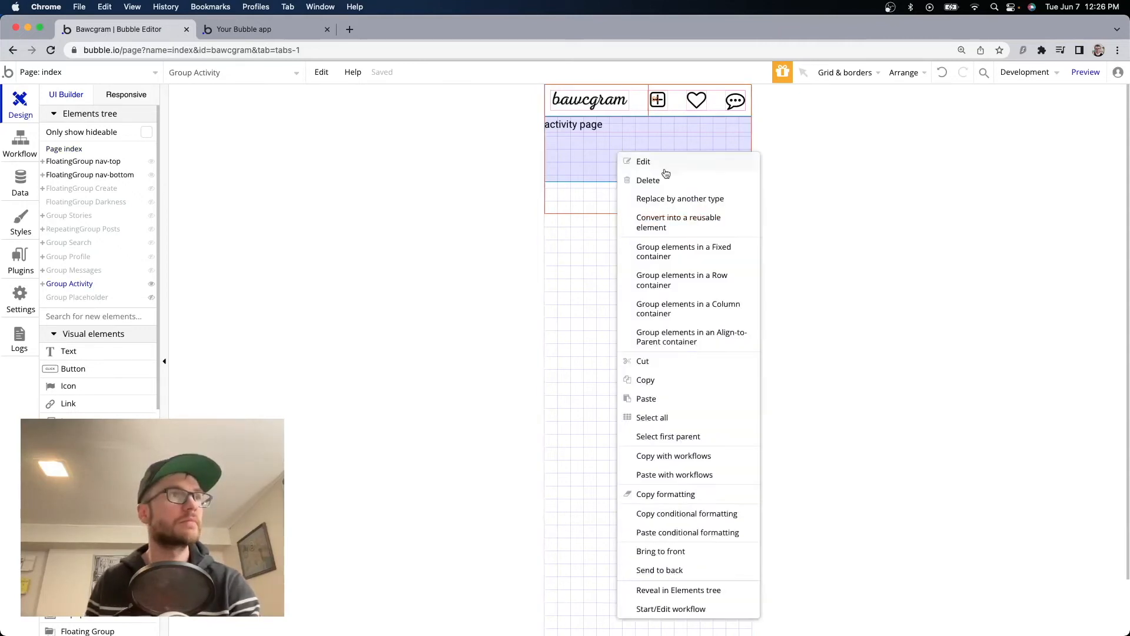
left_click(681, 383)
right_click(608, 161)
left_click(689, 396)
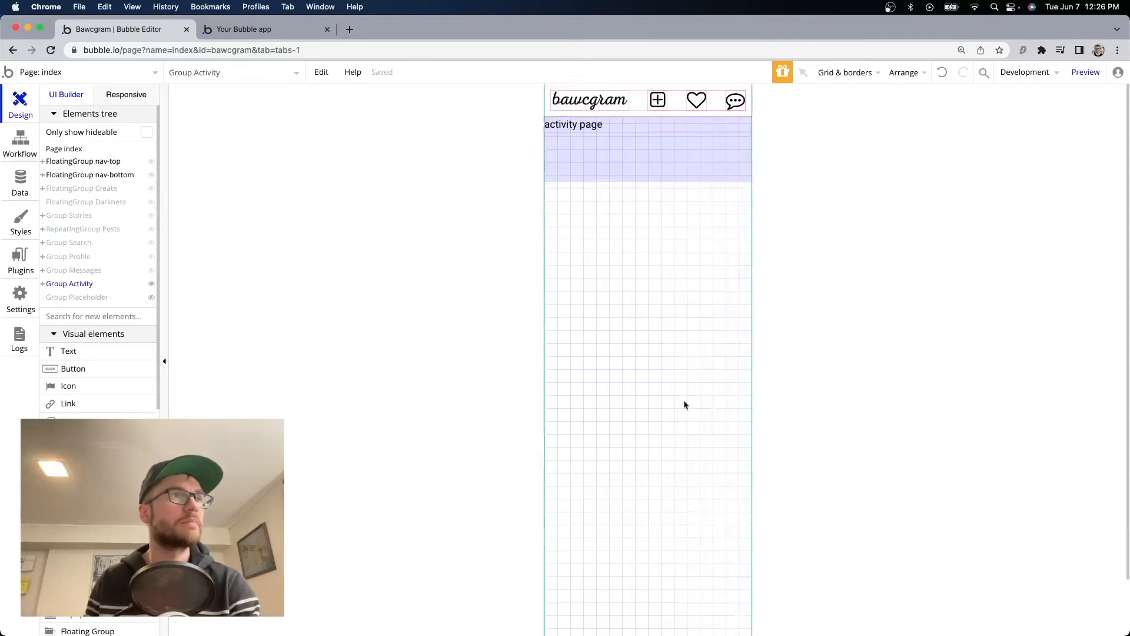
key("cmd+v")
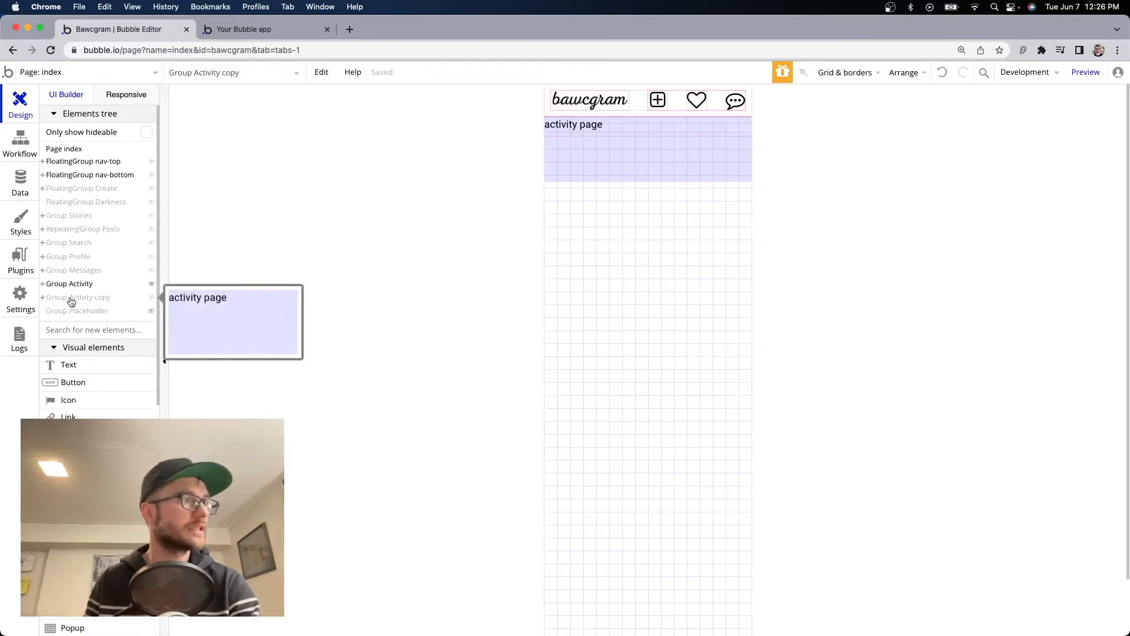
key("Escape")
left_click(151, 297)
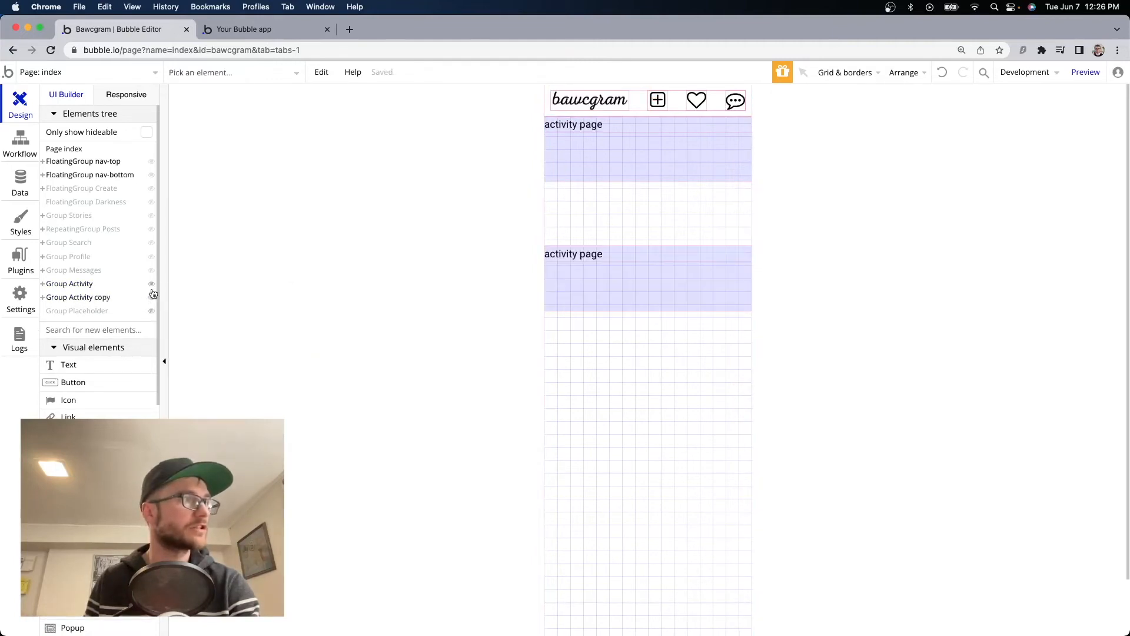
left_click(151, 284)
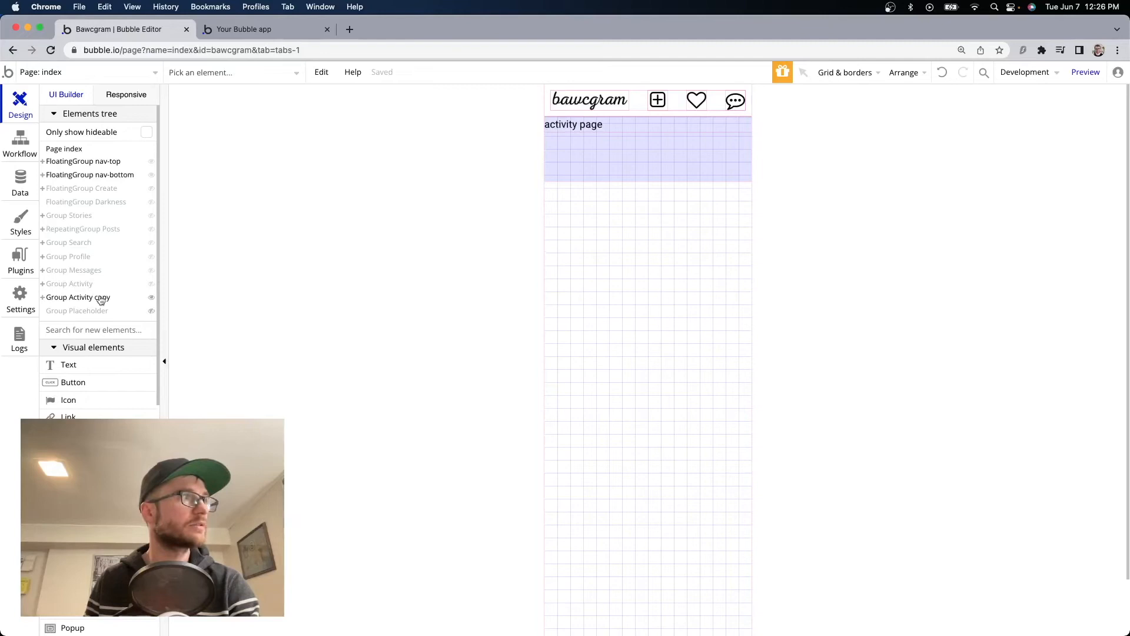
Rename the copy to Group Sign up and change its visibility condition's page from activity to signup.
double_click(646, 162)
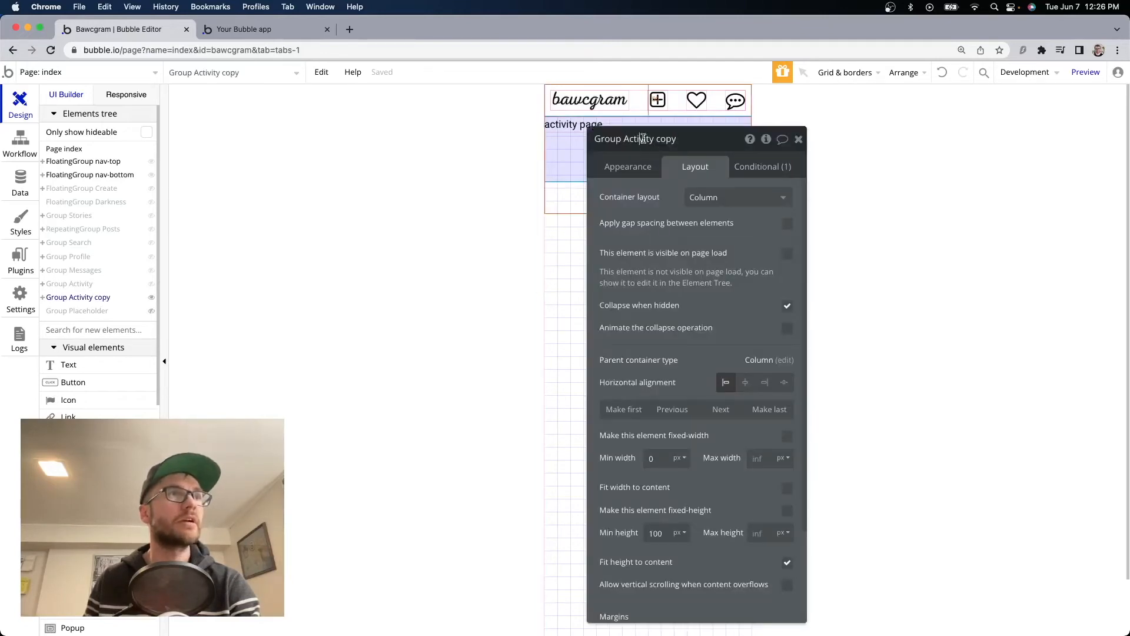
left_click_drag(683, 139, 637, 139)
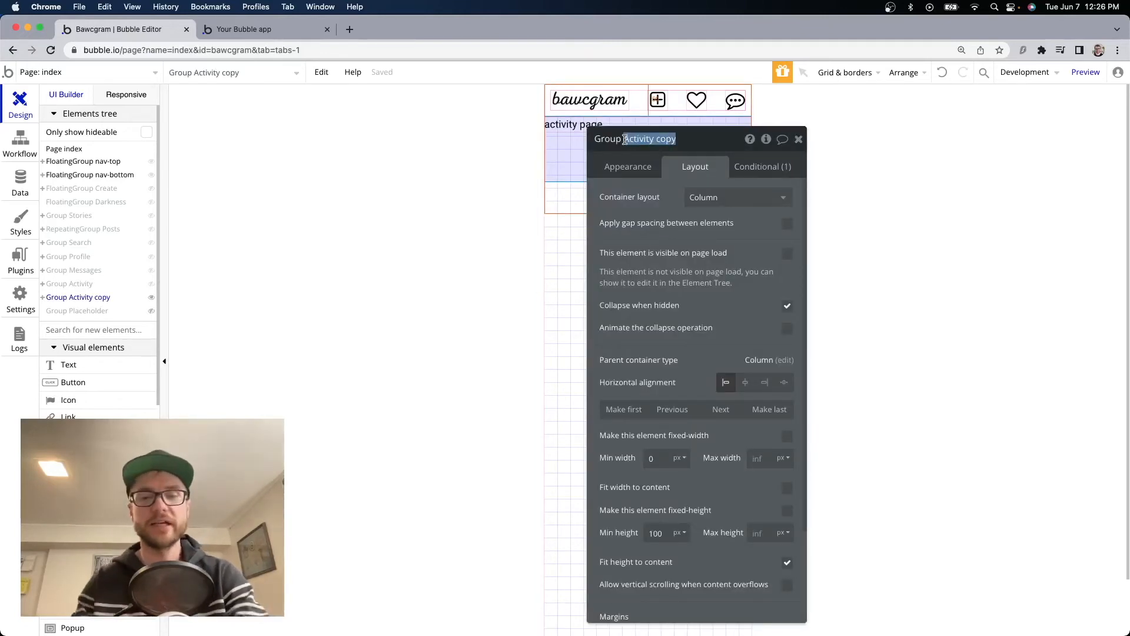
type("Sign up")
left_click(759, 166)
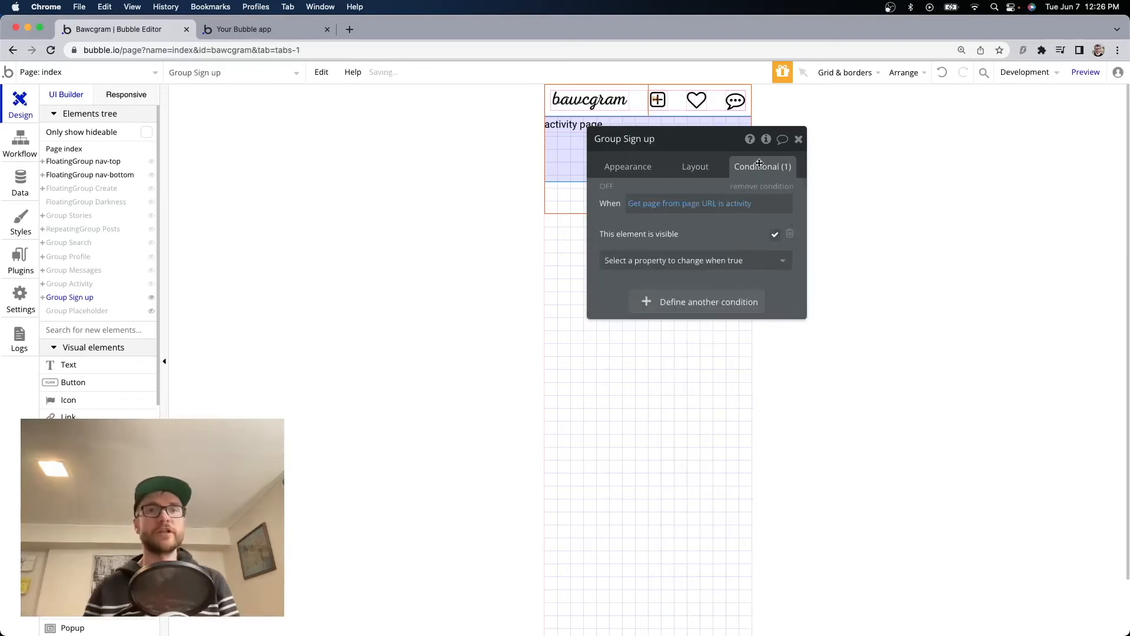
left_click(736, 205)
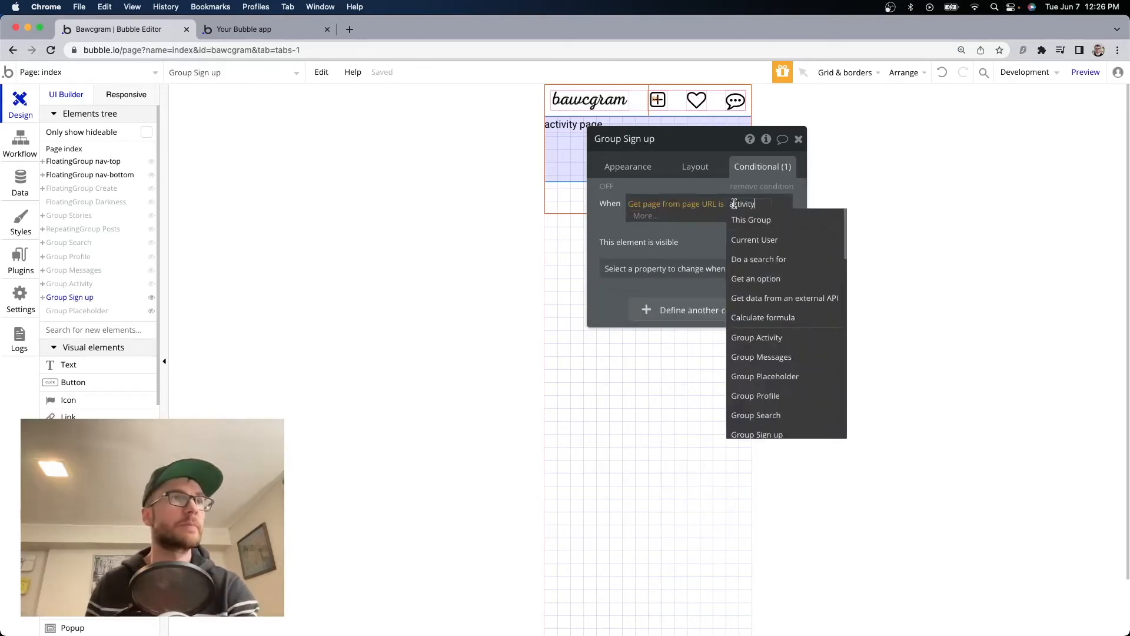
key("BackSpace")
key("BackSpace")
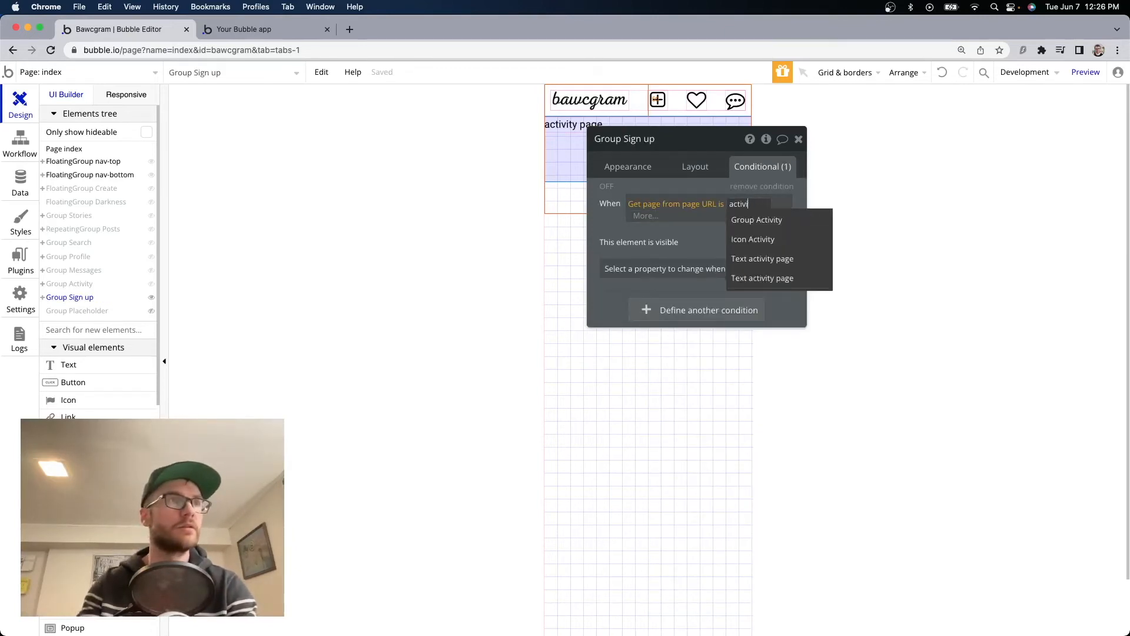
key("BackSpace")
key("BackSpace")
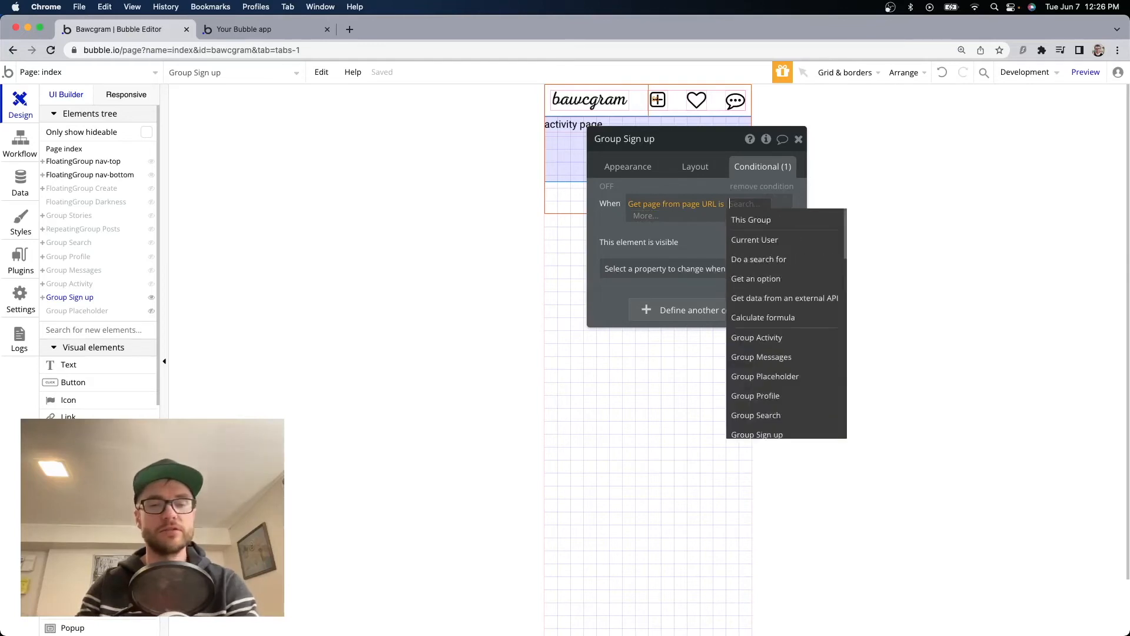
type("signup")
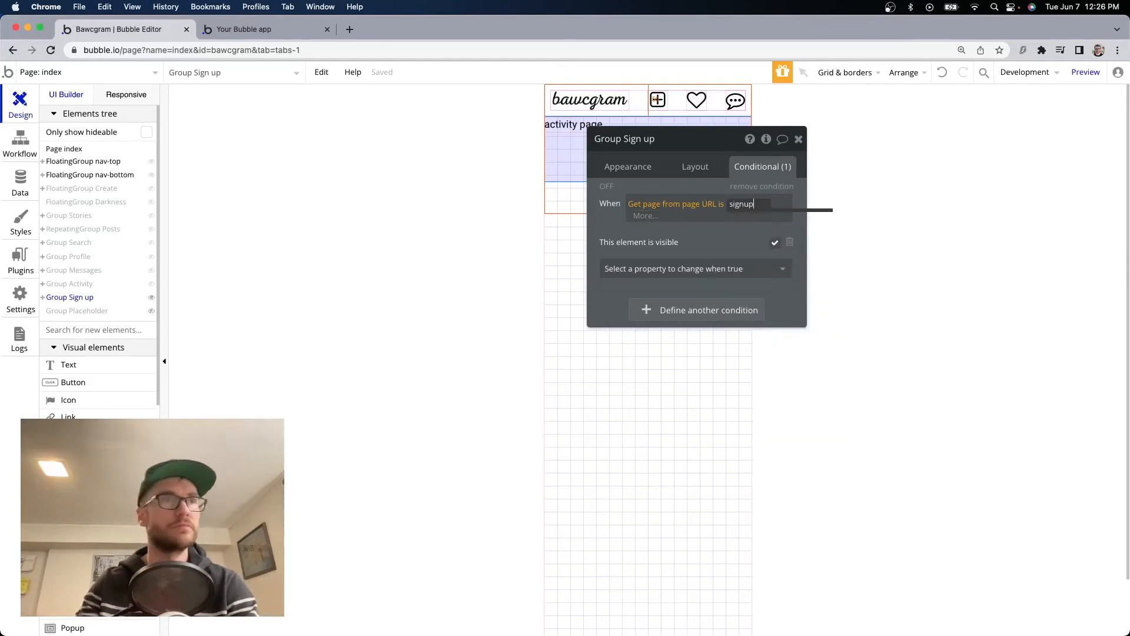
left_click(592, 228)
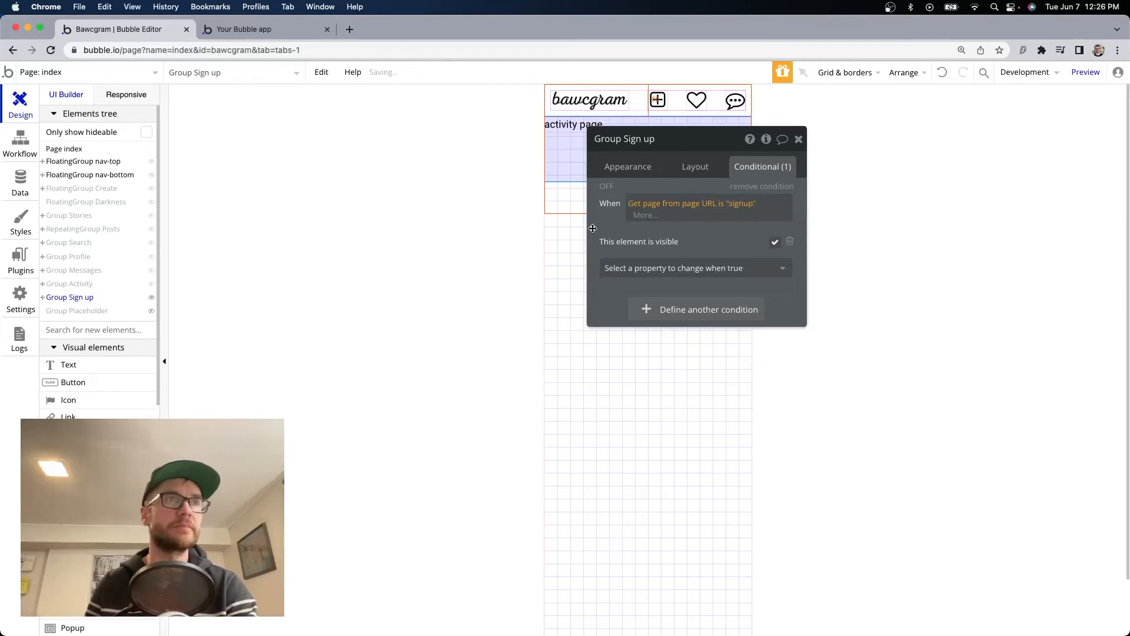
Change the group's text element to read 'sign up page'.
left_click(562, 127)
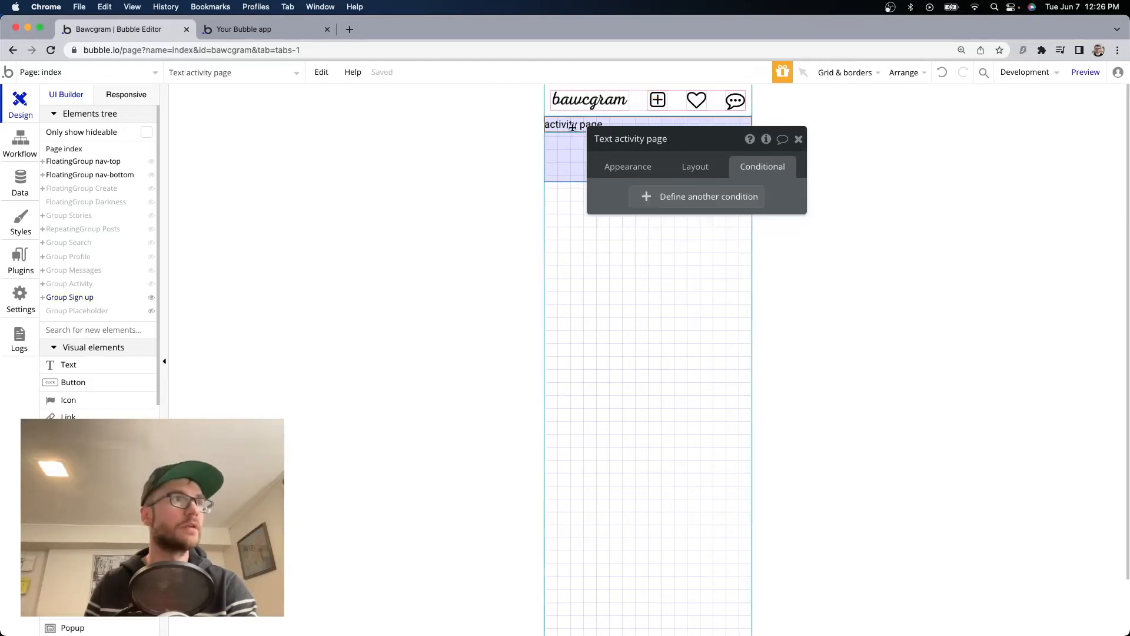
left_click(622, 168)
left_click_drag(665, 197, 574, 190)
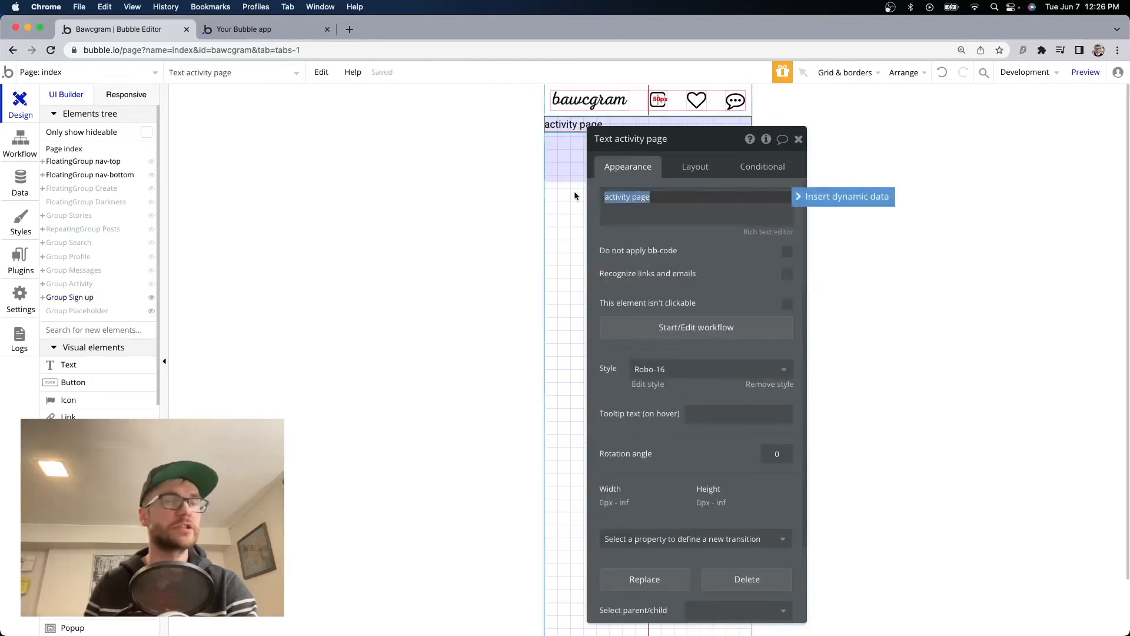
type("sign up")
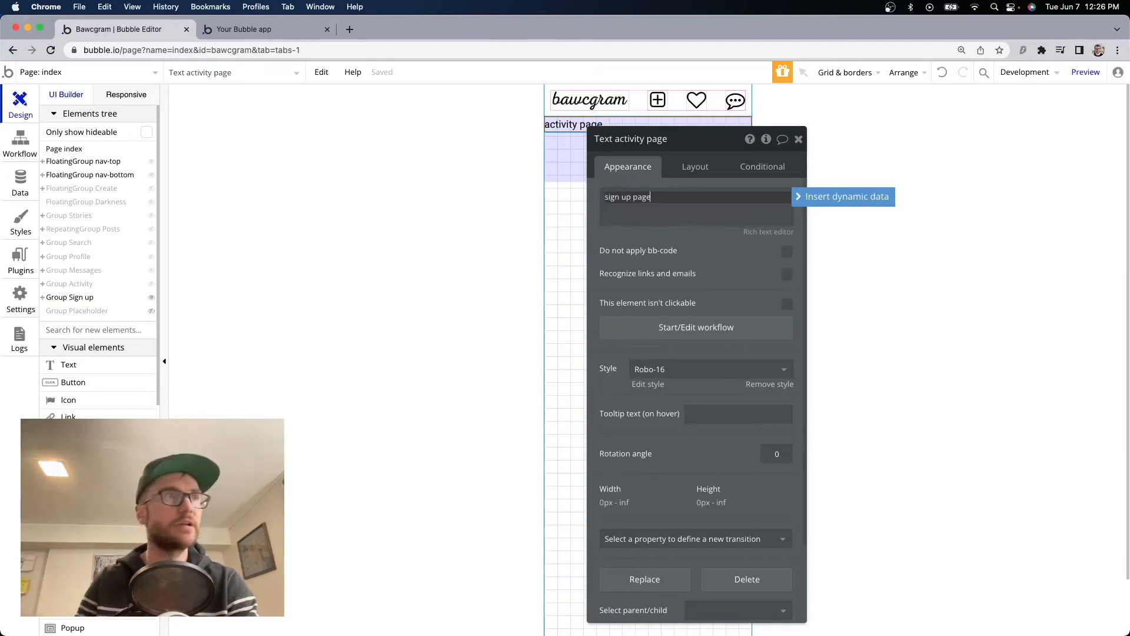
left_click(277, 31)
Reload the preview, change the URL page from search to signup, then return to the editor.
key("super+r")
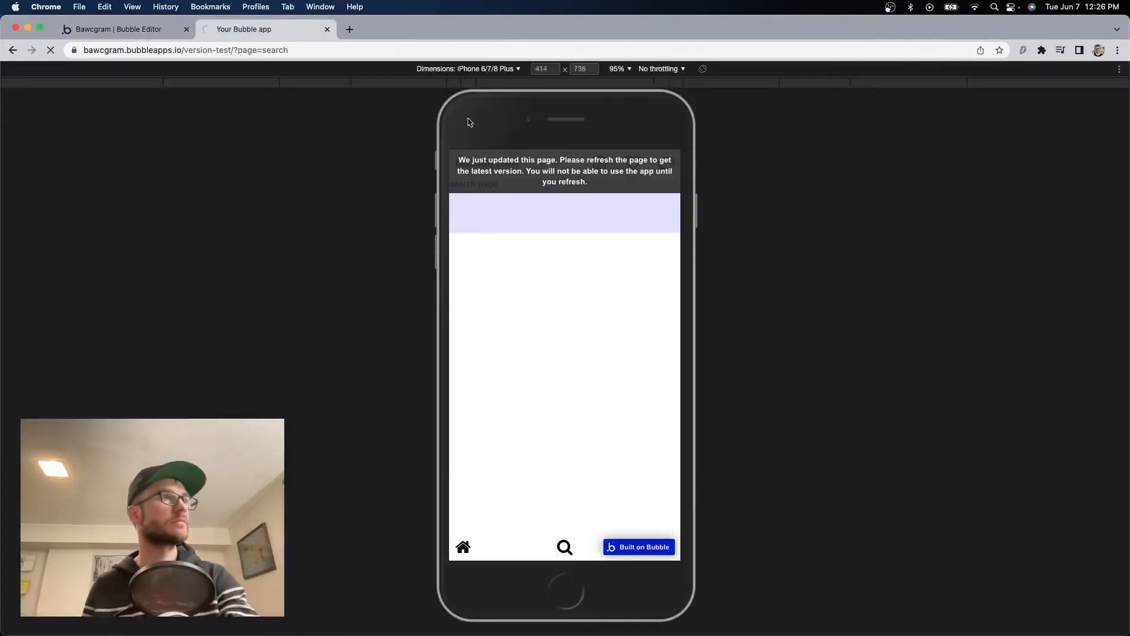
left_click(277, 50)
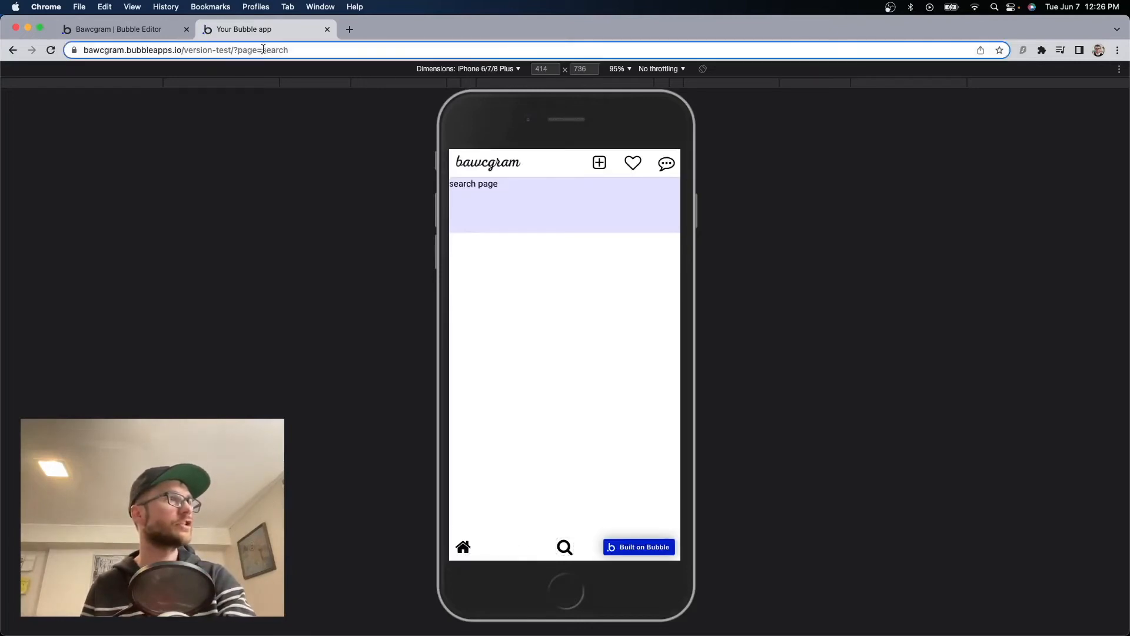
left_click_drag(291, 51, 340, 54)
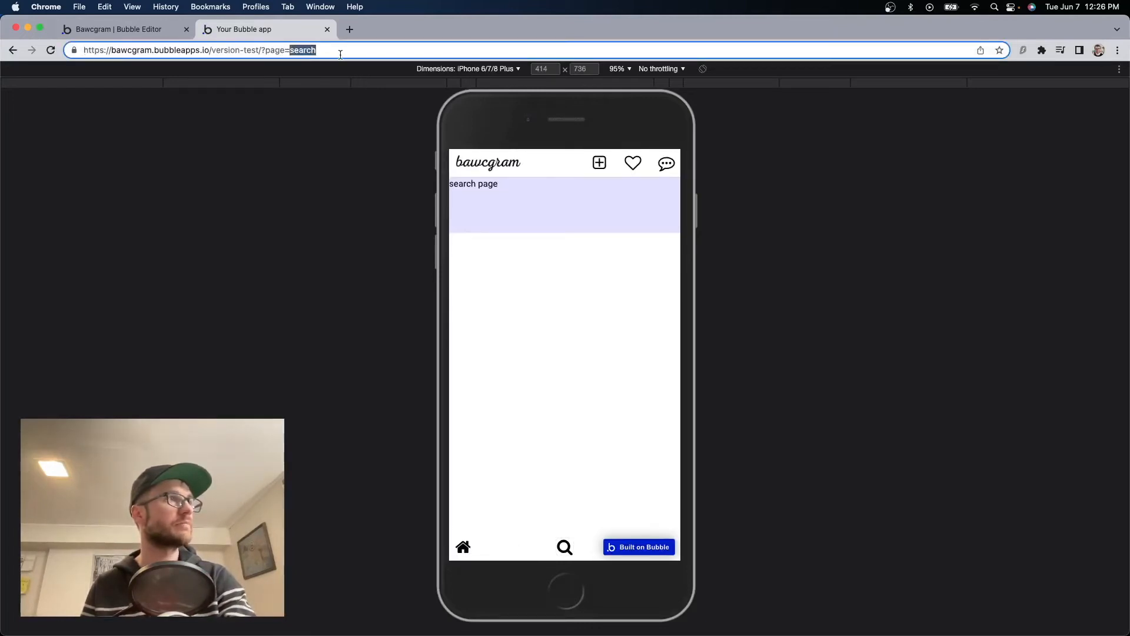
type("sign")
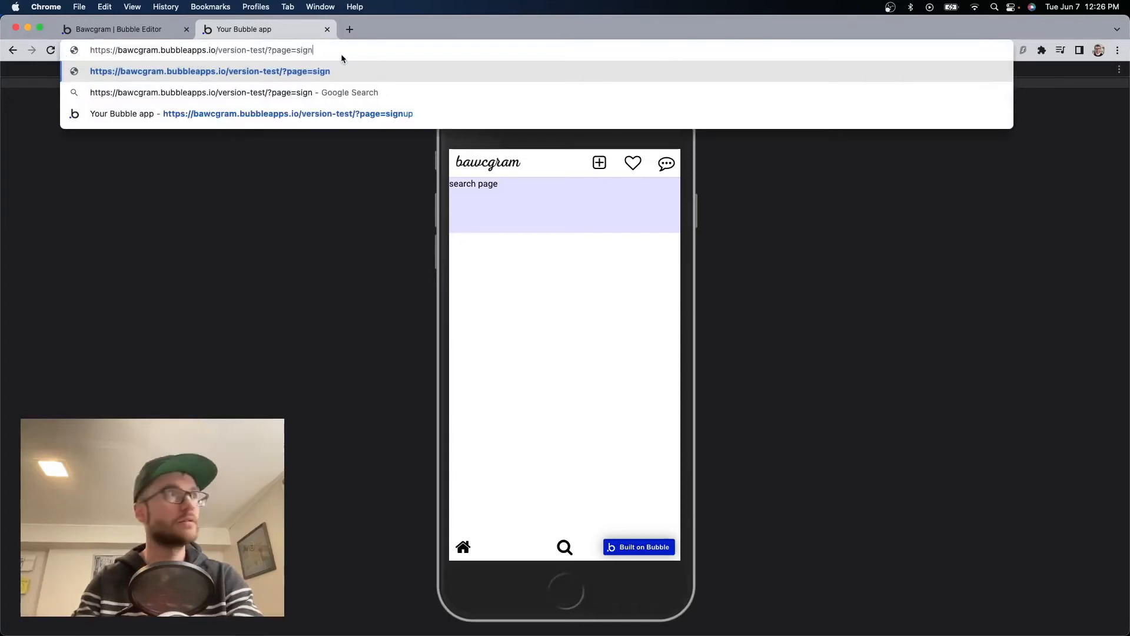
type("up")
key("Return")
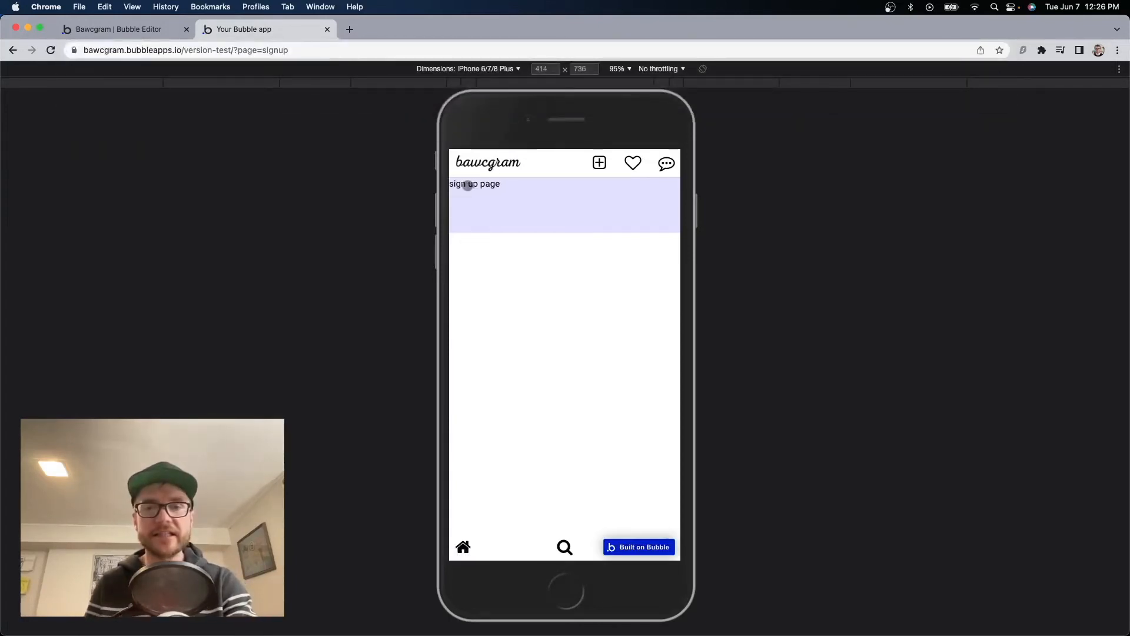
left_click(101, 30)
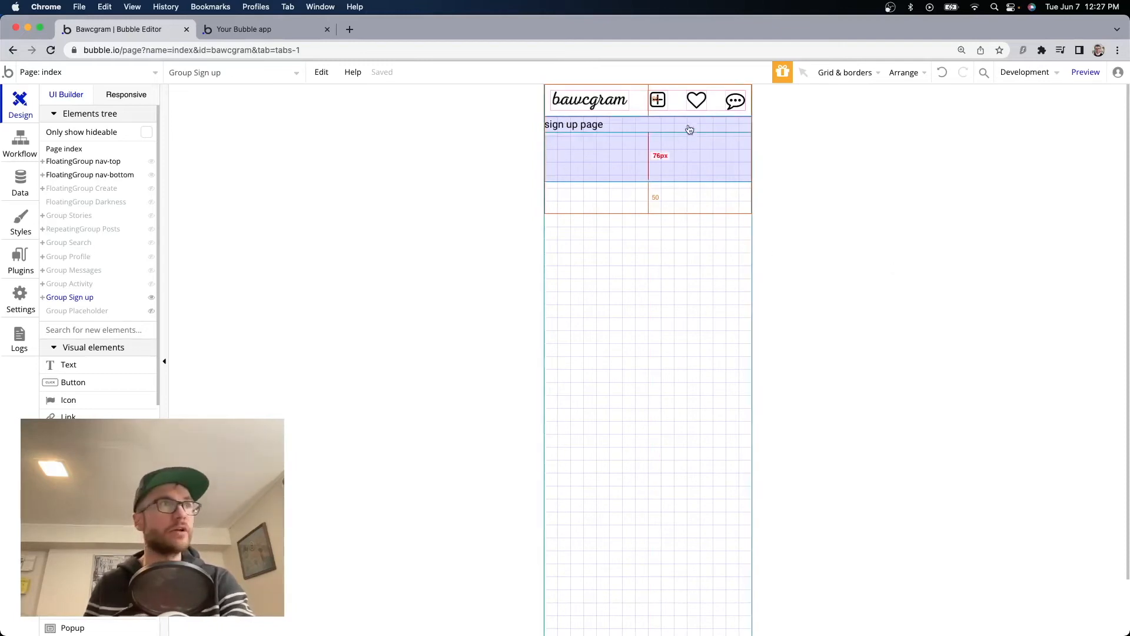
Paste a copy of the bawcgram logo into the Sign up group, 200 px wide and centred.
left_click(595, 103)
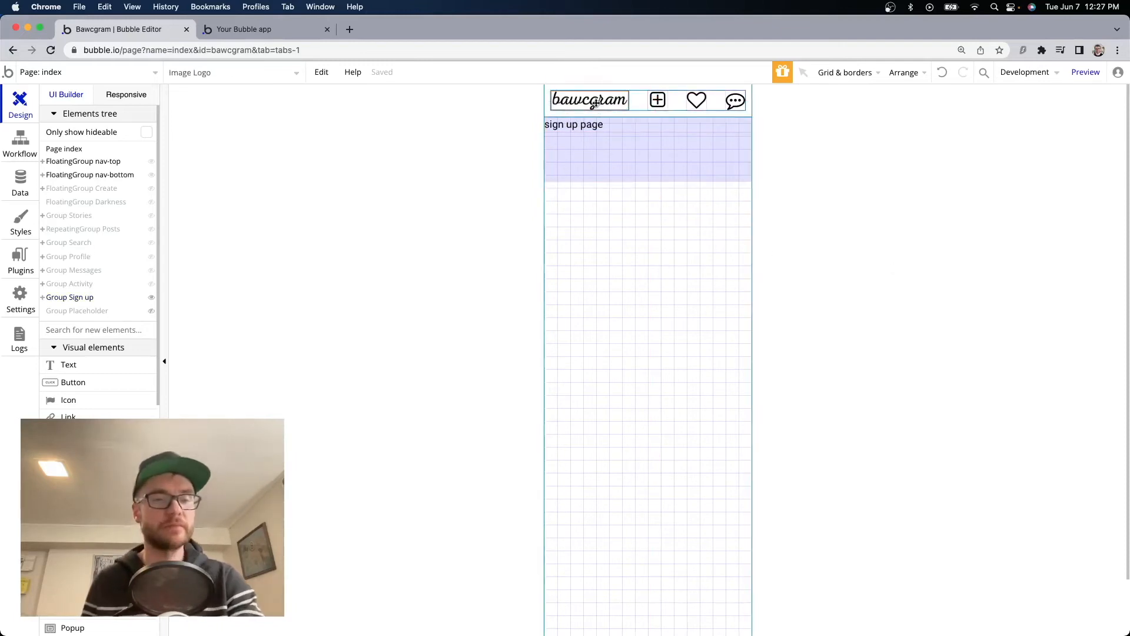
left_click(595, 157)
key("cmd+v")
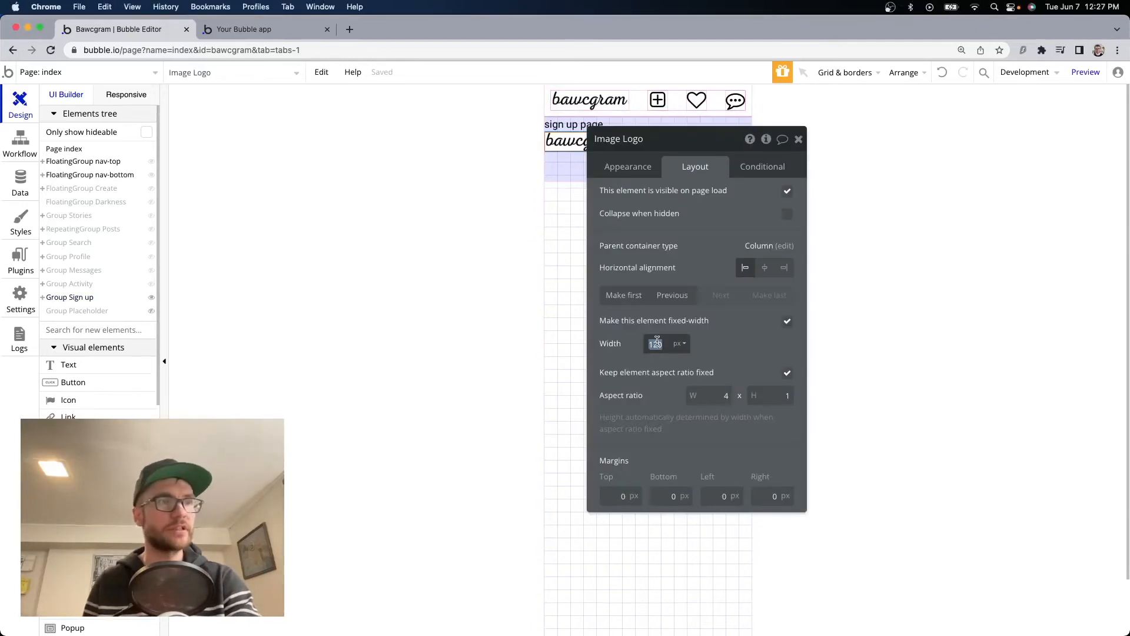
left_click(722, 353)
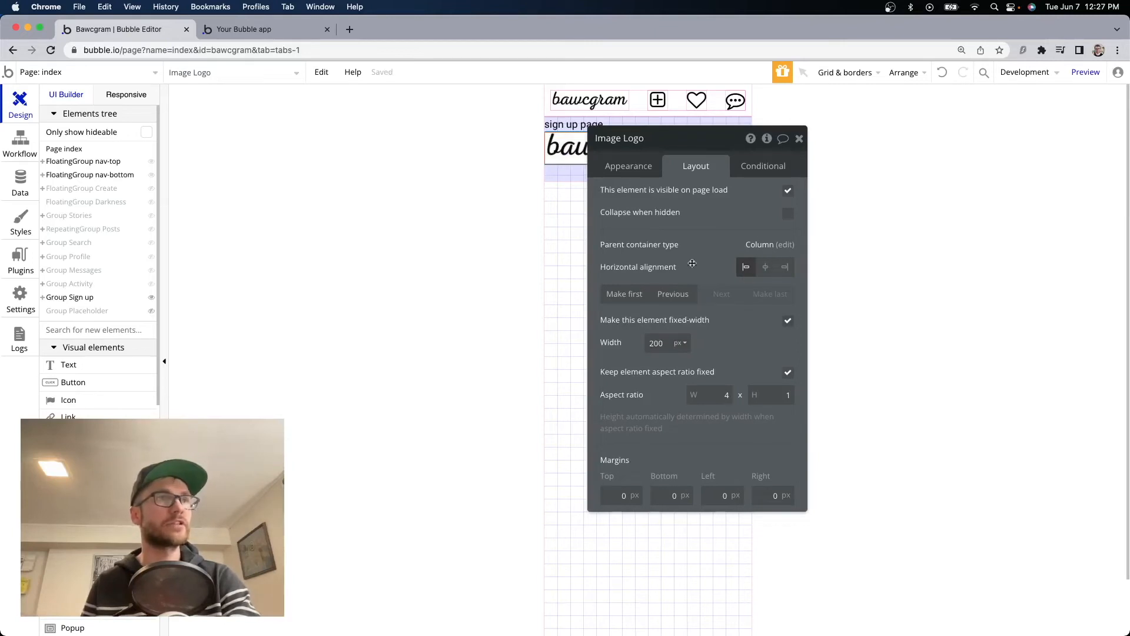
left_click(766, 268)
Give the Sign up group 20 px padding on all sides.
left_click(799, 139)
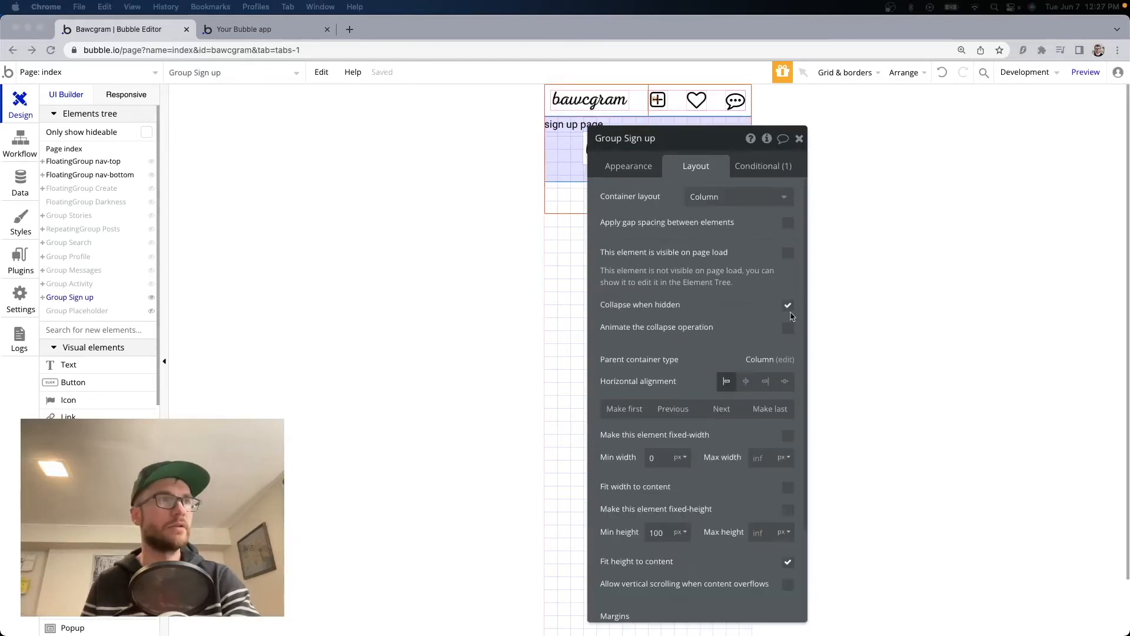
scroll(728, 425, "down", 3)
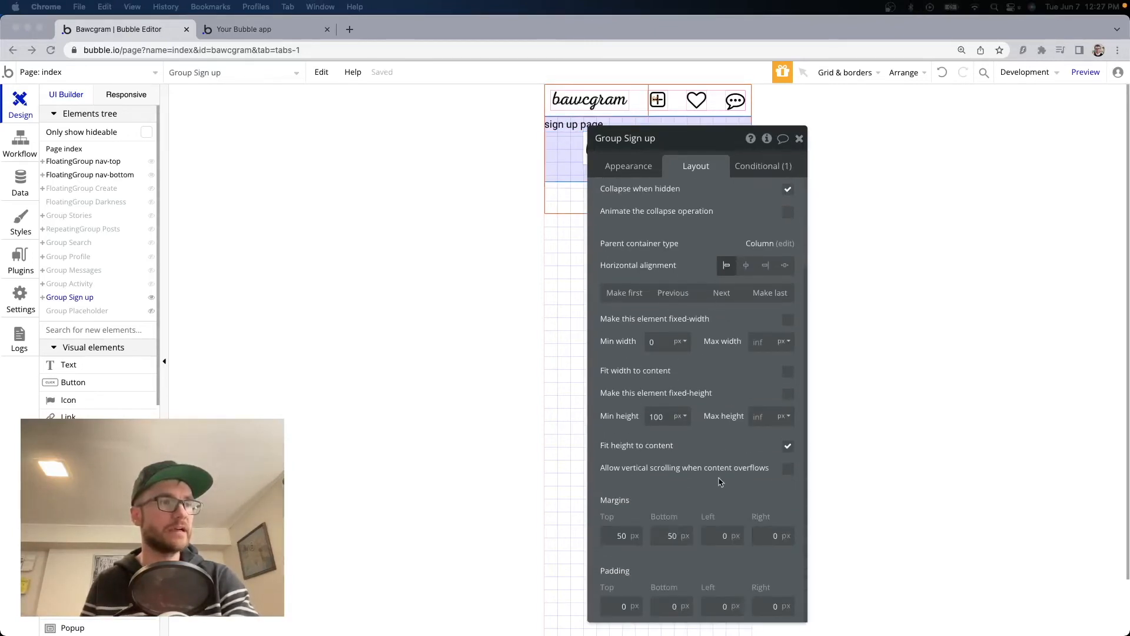
left_click(622, 607)
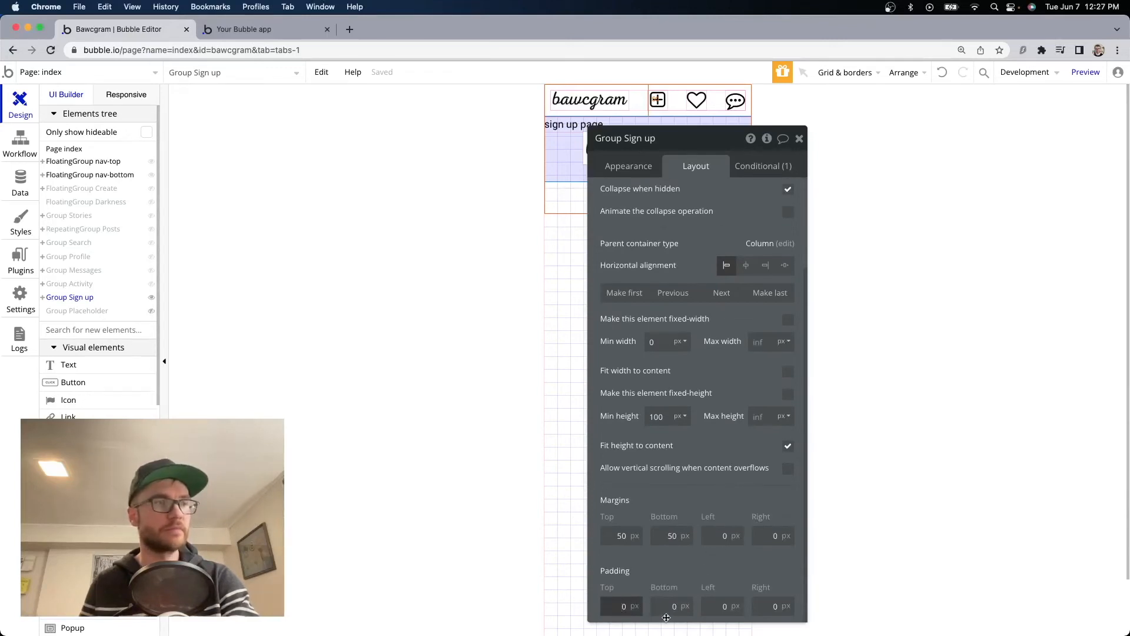
type("20")
key("Tab")
type("20")
key("Tab")
type("20")
key("Tab")
type("20")
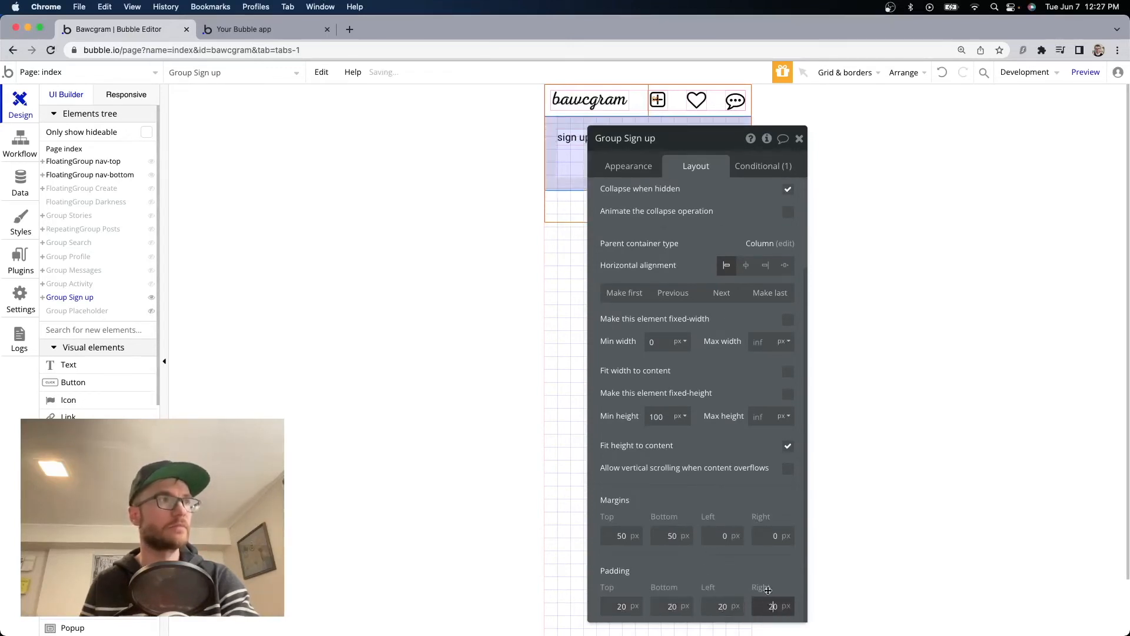
left_click(799, 140)
Delete the placeholder sign up page text and view the app preview.
left_click(573, 140)
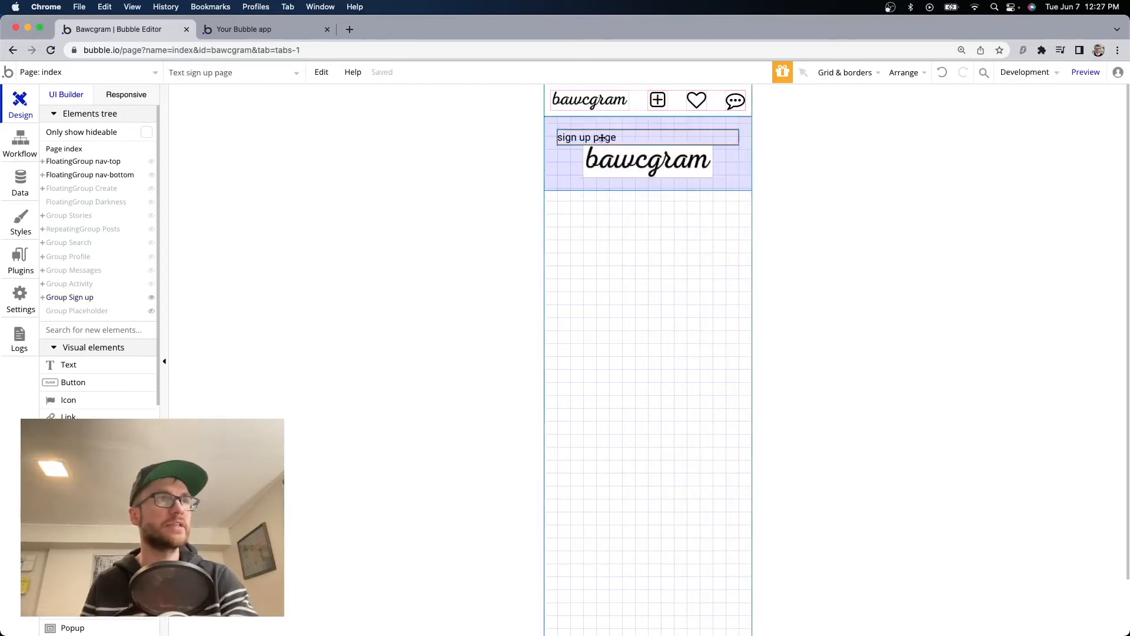
key("BackSpace")
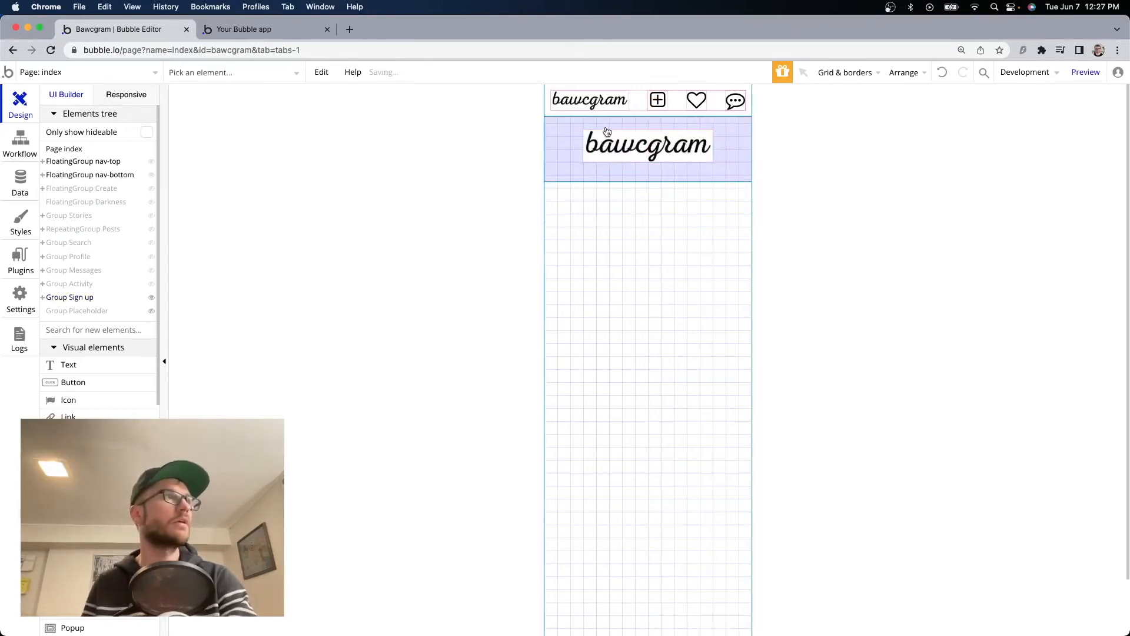
left_click(275, 29)
Reload the signup preview to show the centred 200 px logo, then return to the editor.
left_click(505, 169)
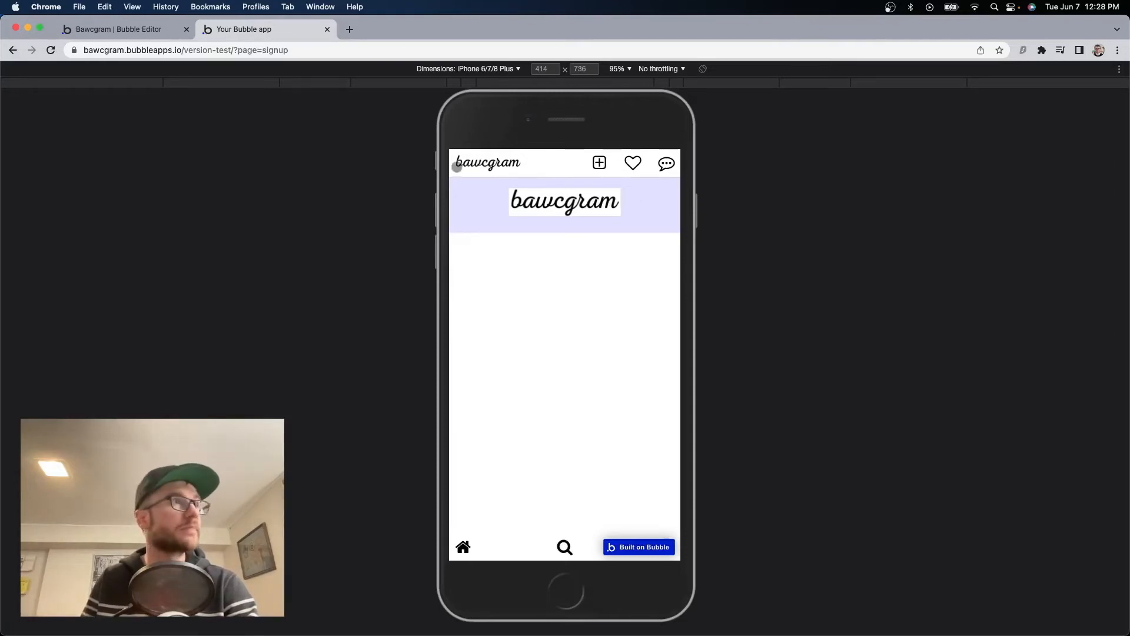
left_click(133, 32)
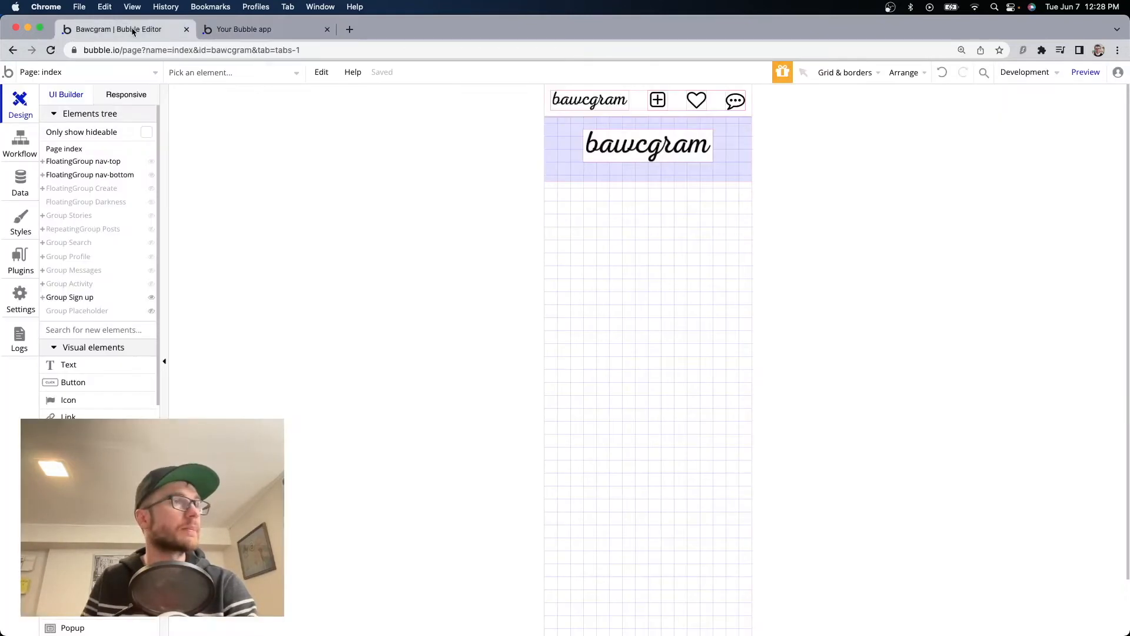
Make nav-top invisible when 'Get page from page URL is signup'.
left_click(604, 88)
double_click(611, 89)
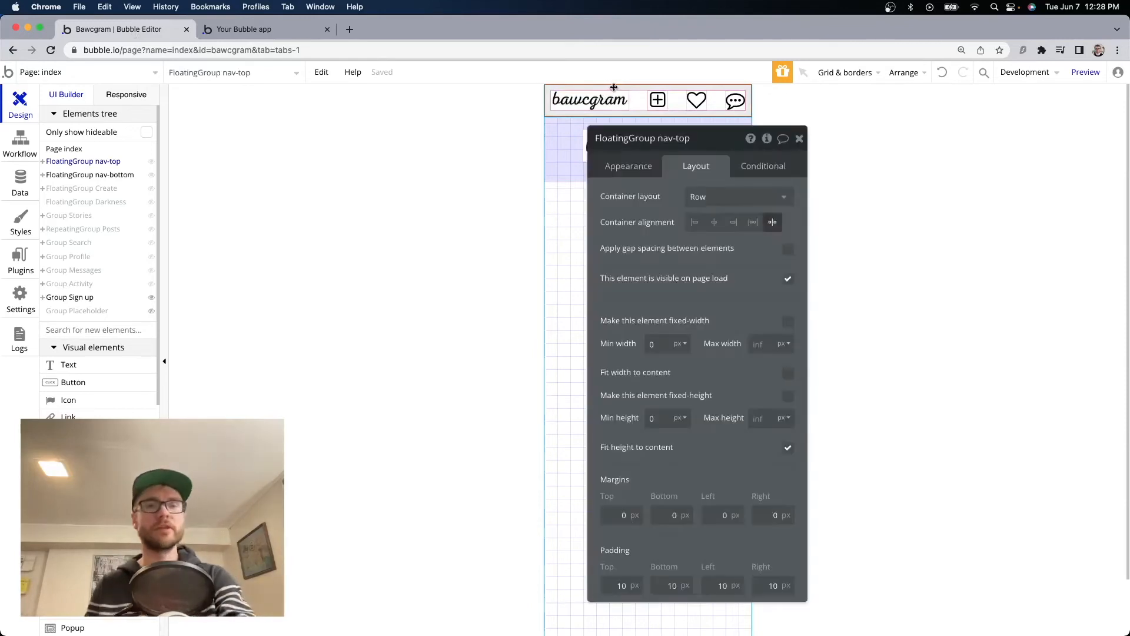
left_click(764, 166)
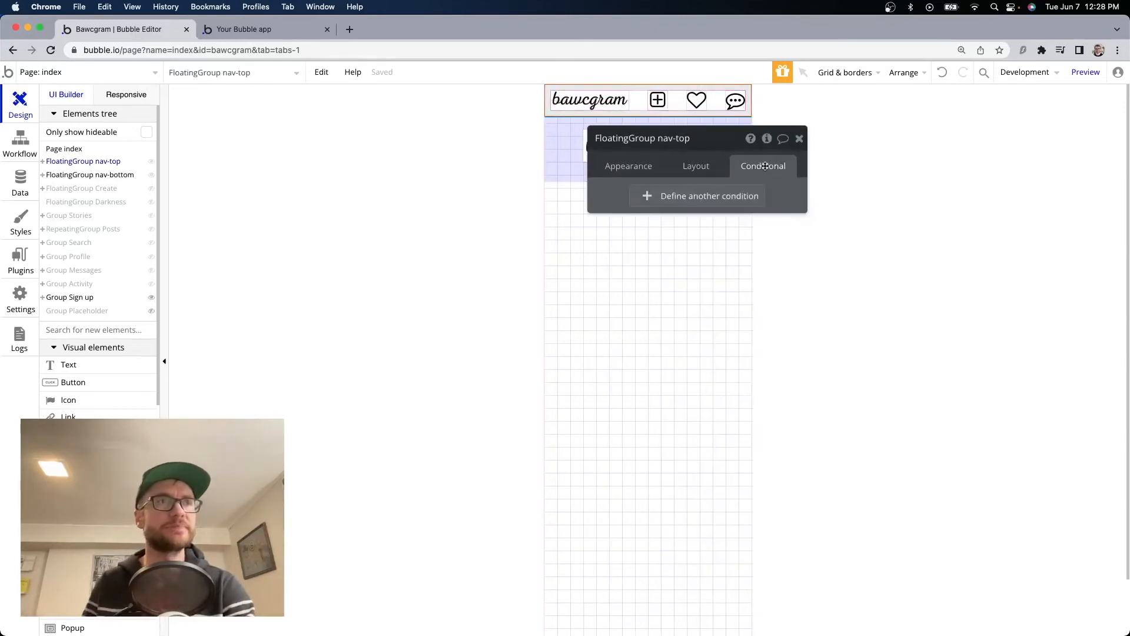
left_click(703, 203)
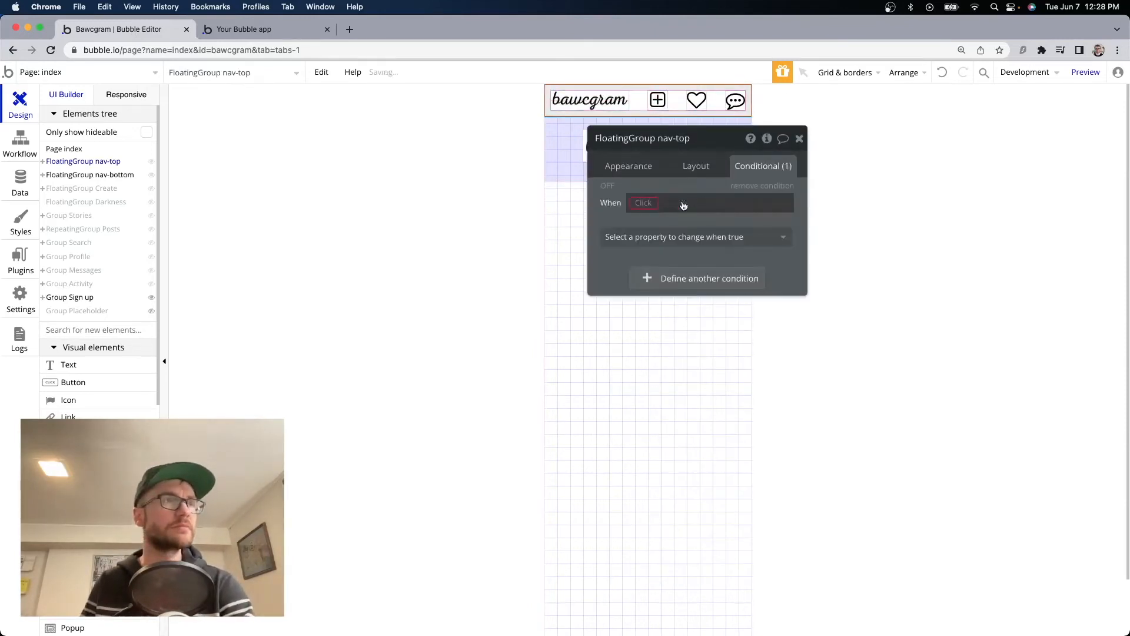
type("url")
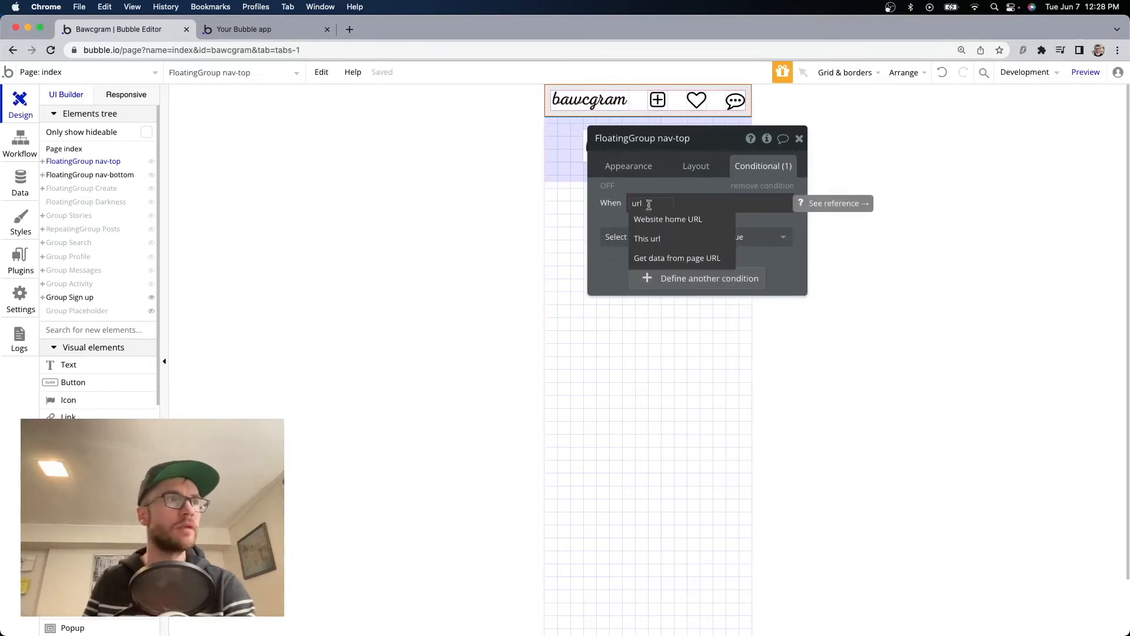
left_click(677, 258)
left_click(488, 189)
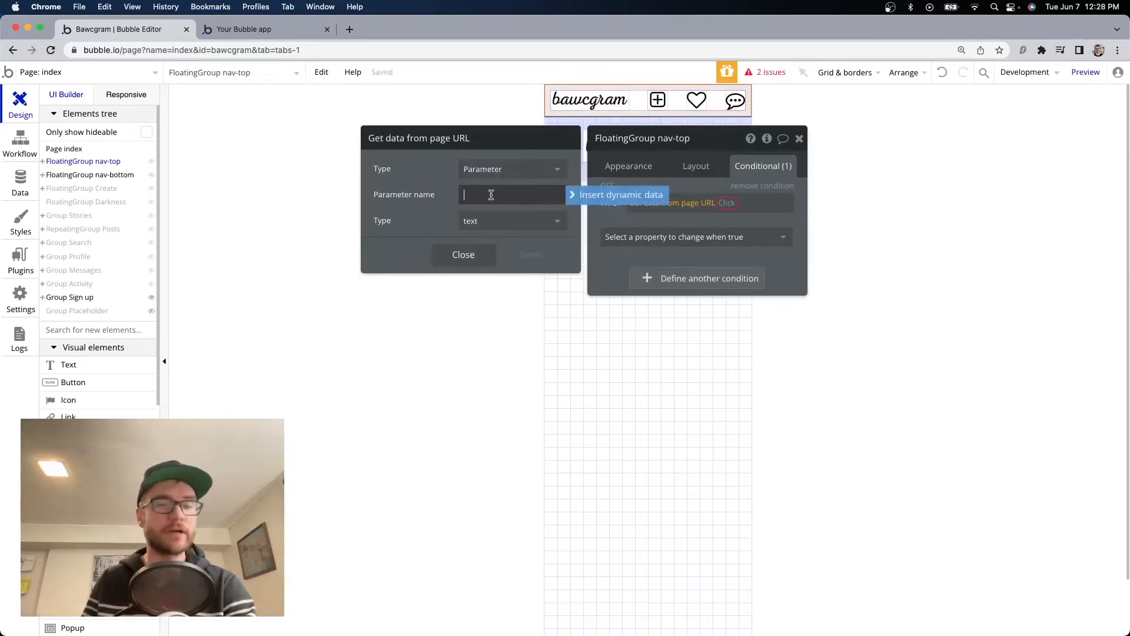
type("page")
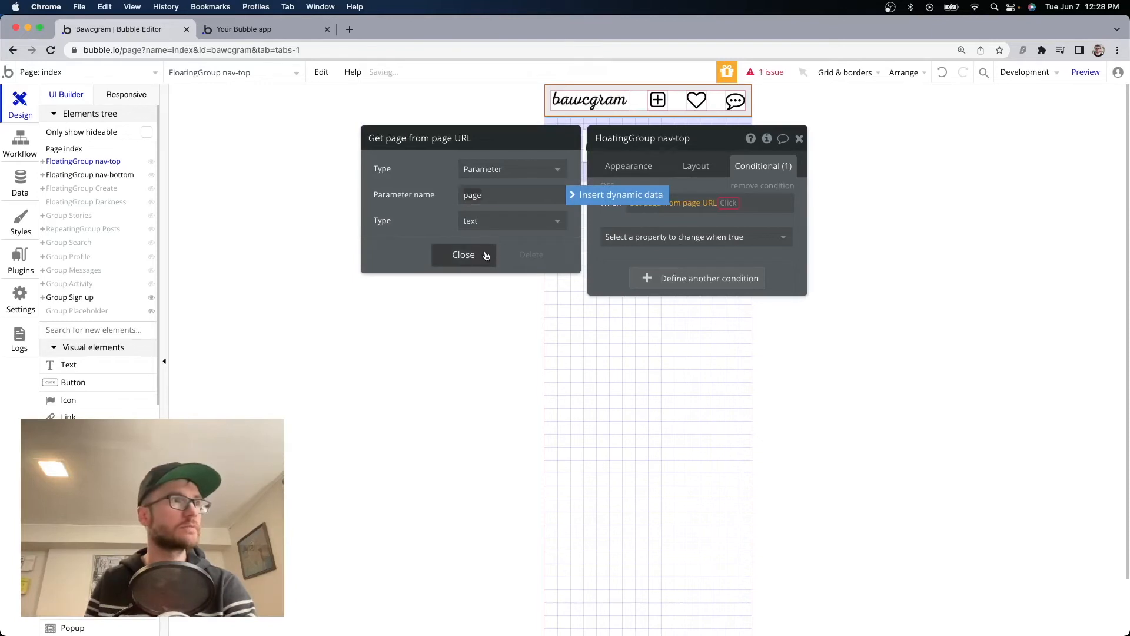
left_click(471, 256)
left_click(728, 202)
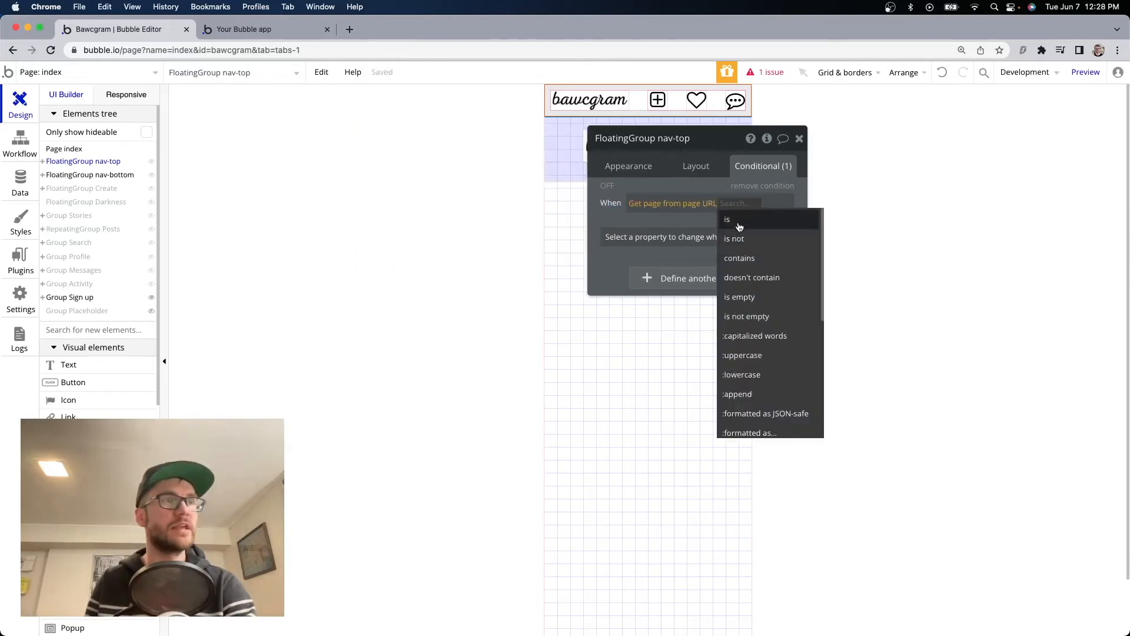
left_click(739, 226)
type("signup")
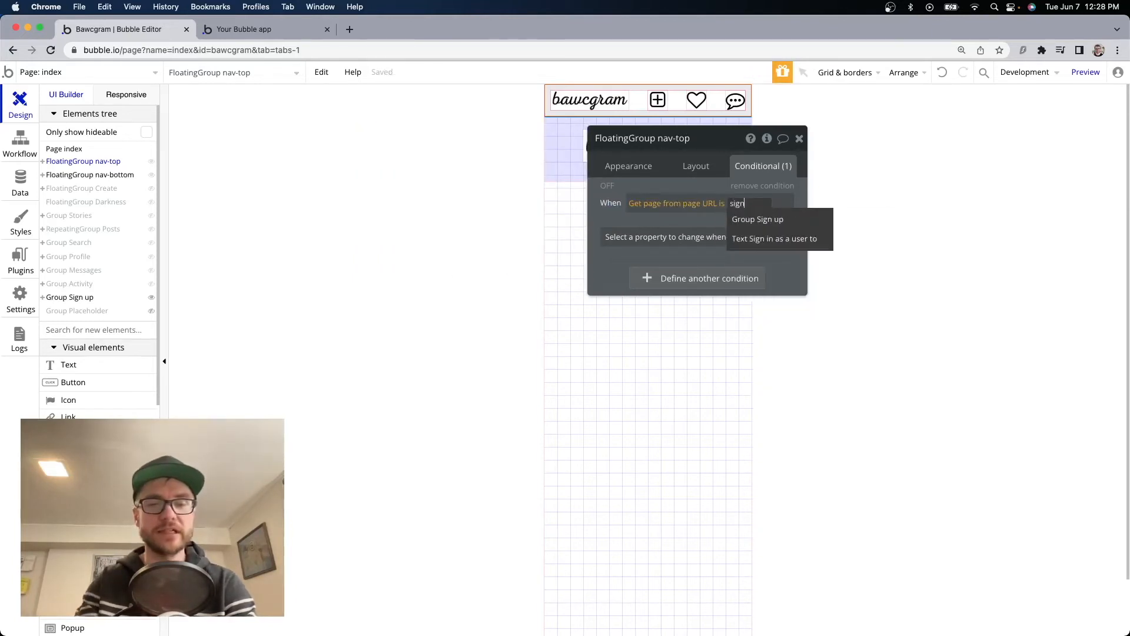
left_click(607, 217)
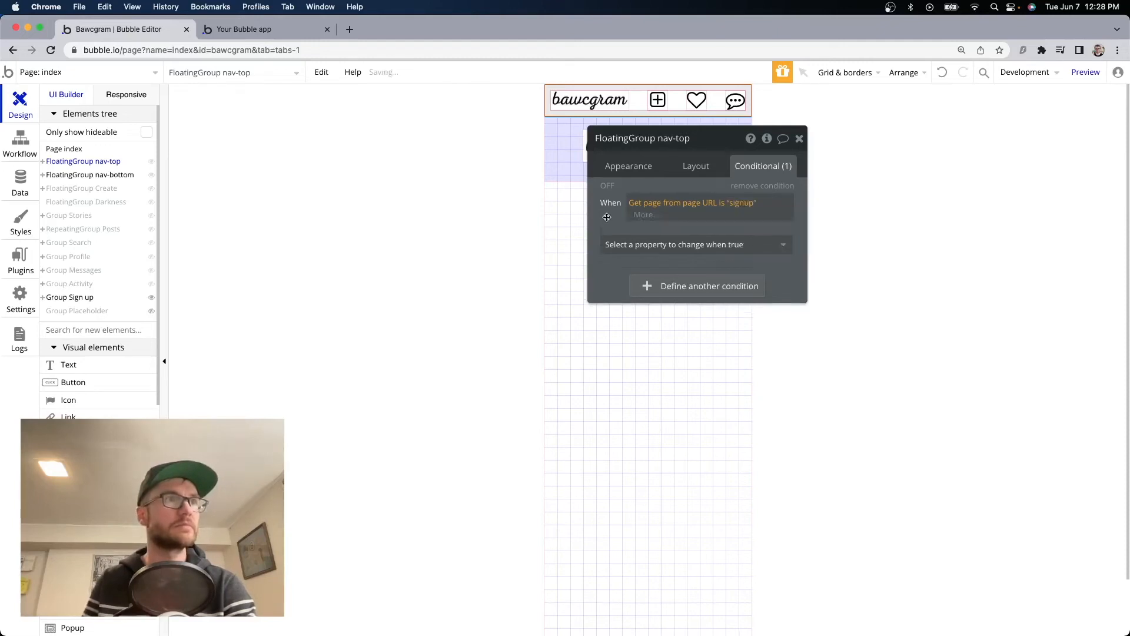
left_click(663, 245)
left_click(730, 284)
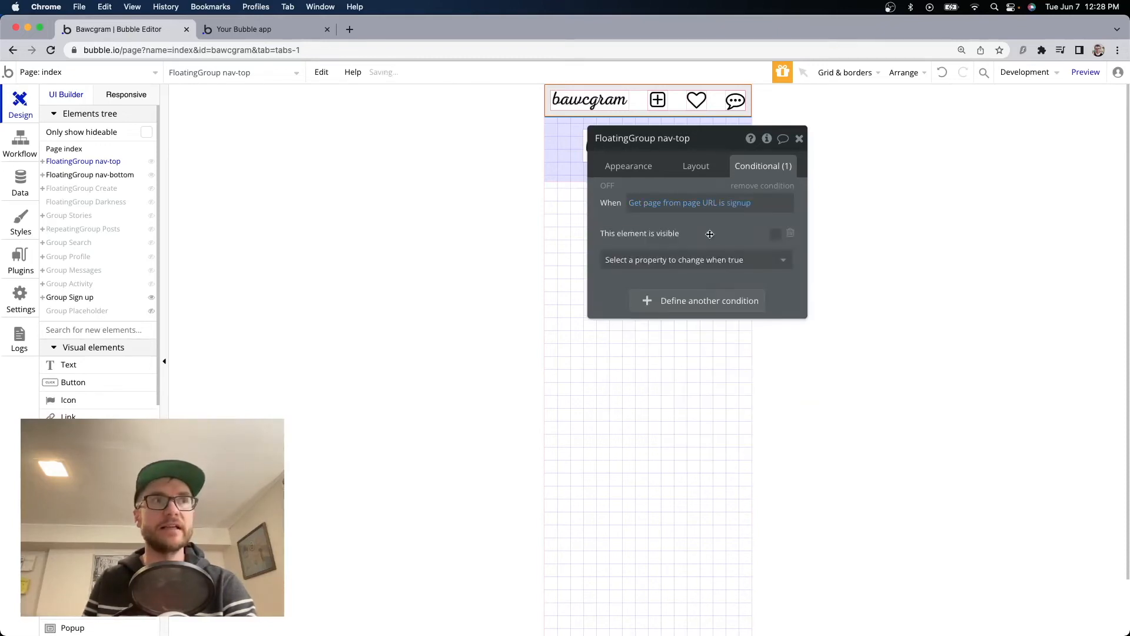
Copy the same visibility condition onto nav-bottom and switch to the preview.
right_click(677, 186)
left_click(767, 152)
left_click(903, 242)
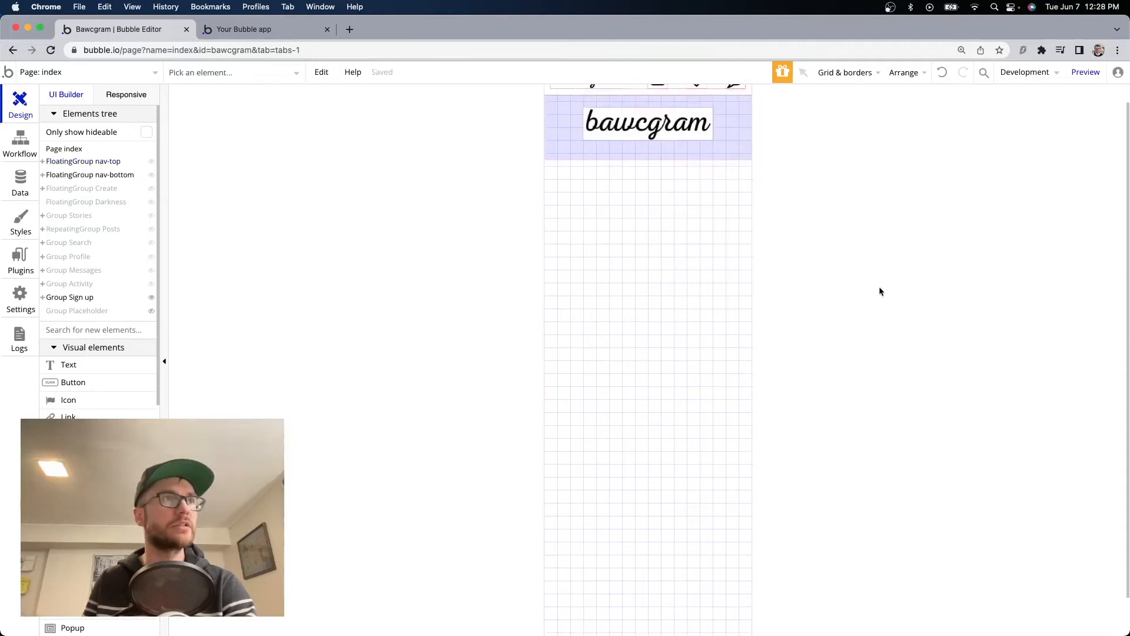
double_click(624, 621)
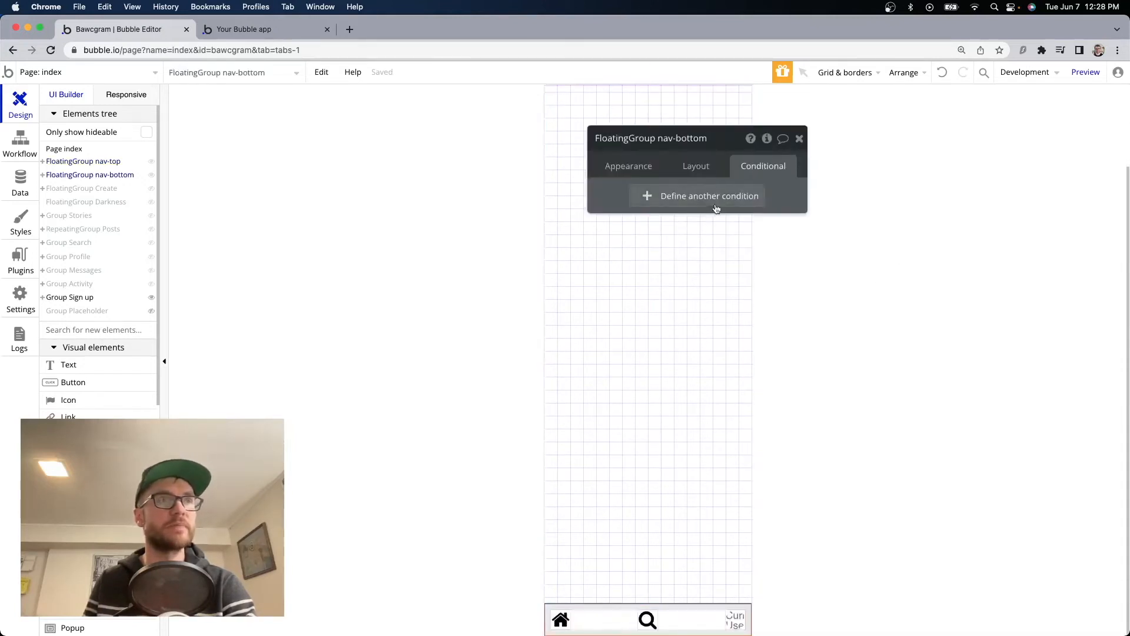
right_click(604, 193)
left_click(690, 163)
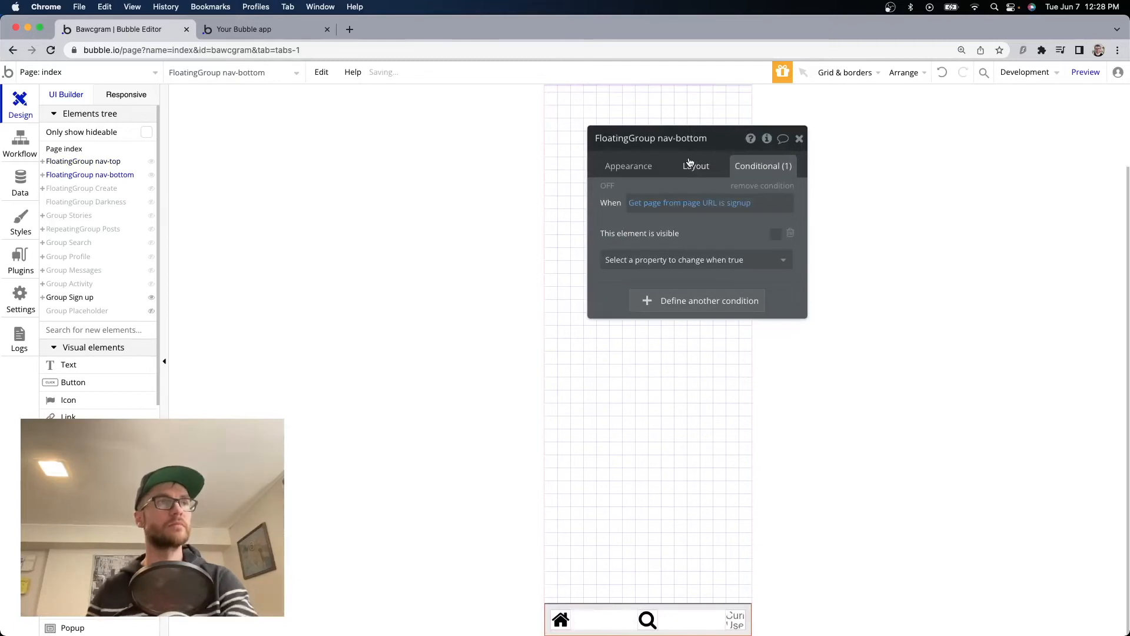
key("ctrl+Tab")
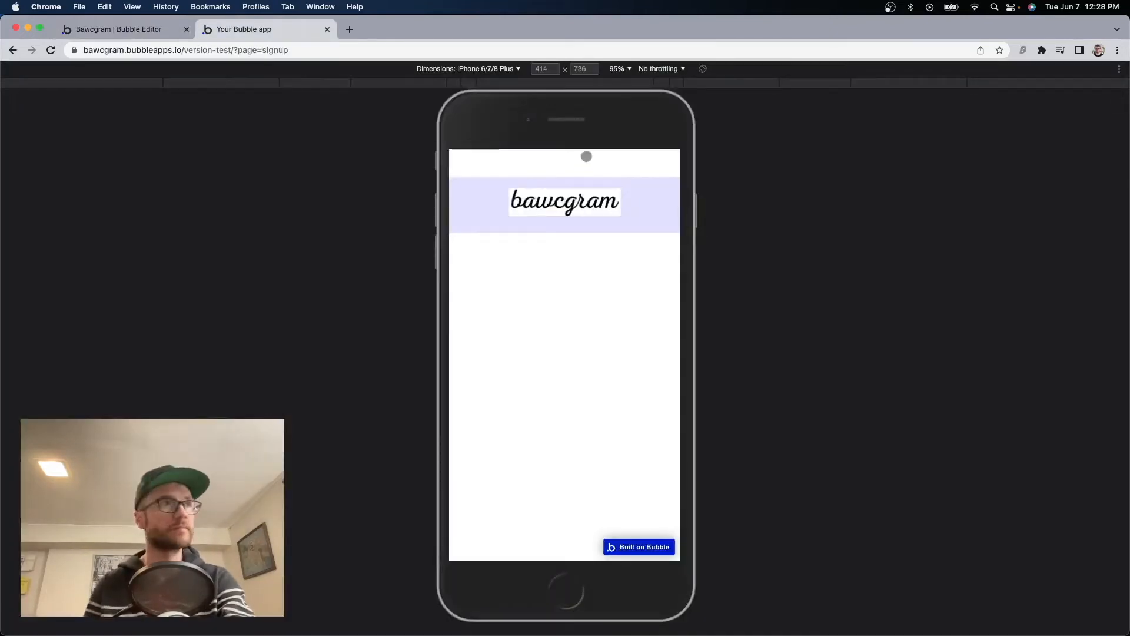
Change the preview URL to page=home to check the home feed.
left_click(259, 50)
left_click(260, 50)
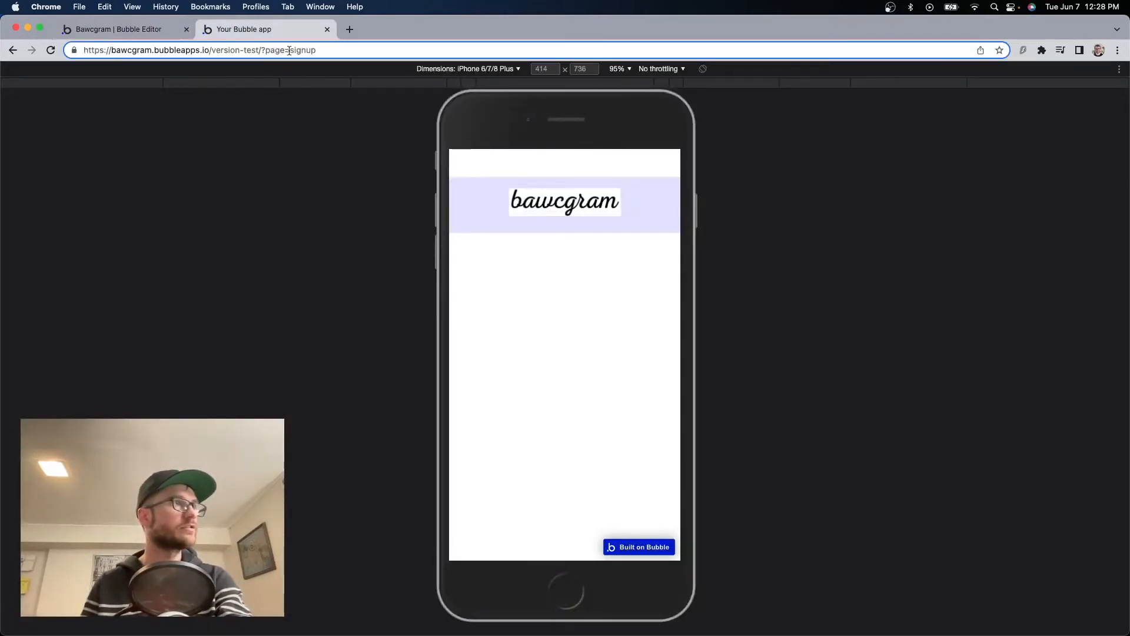
left_click_drag(289, 50, 366, 58)
type("hom")
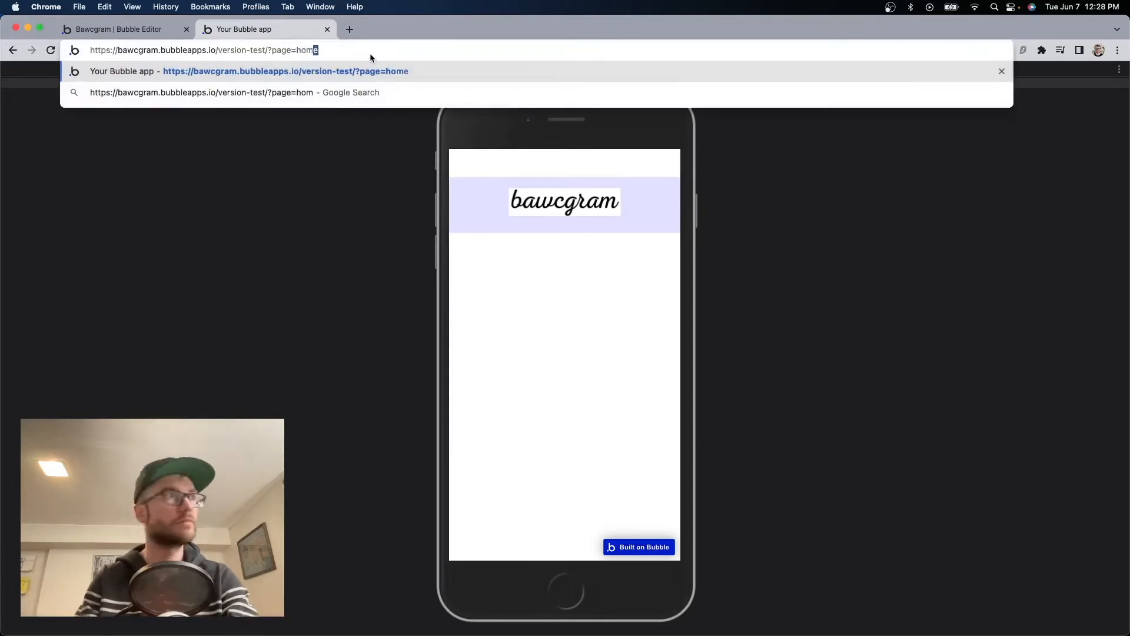
type("e")
key("Return")
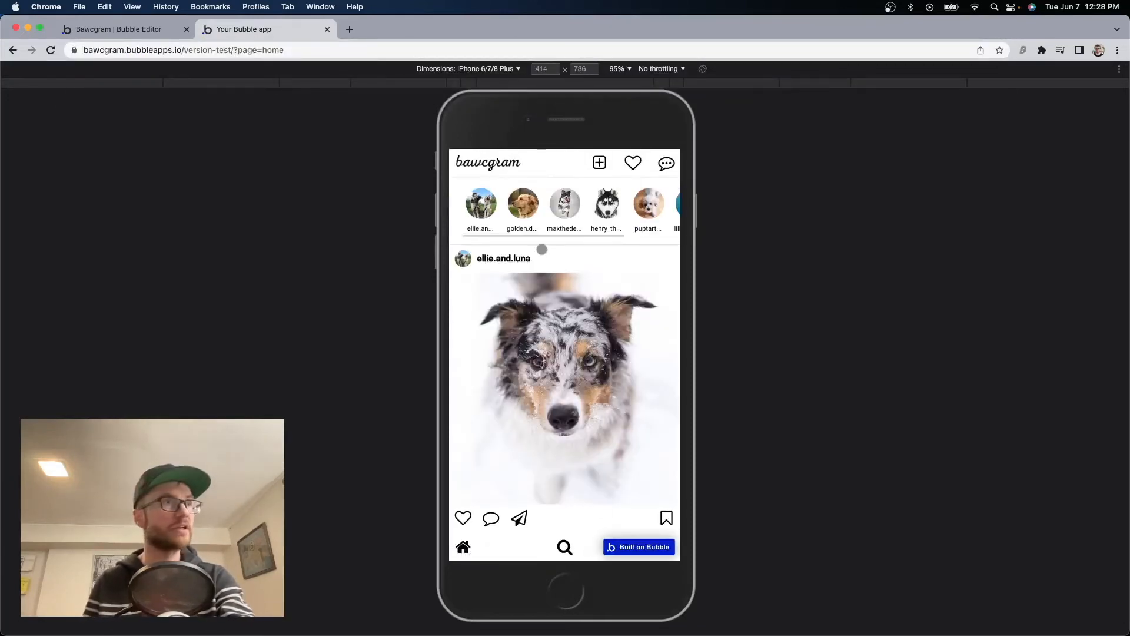
Switch the preview back to page=signup and return to the editor.
left_click(313, 50)
left_click_drag(292, 47, 339, 52)
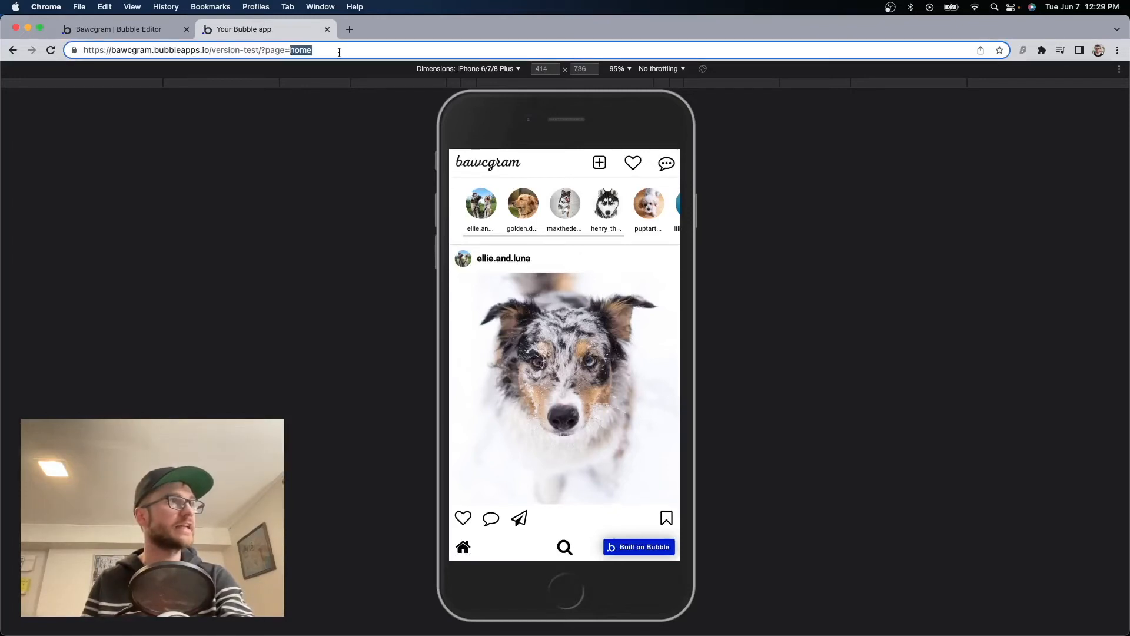
type("signup")
key("Return")
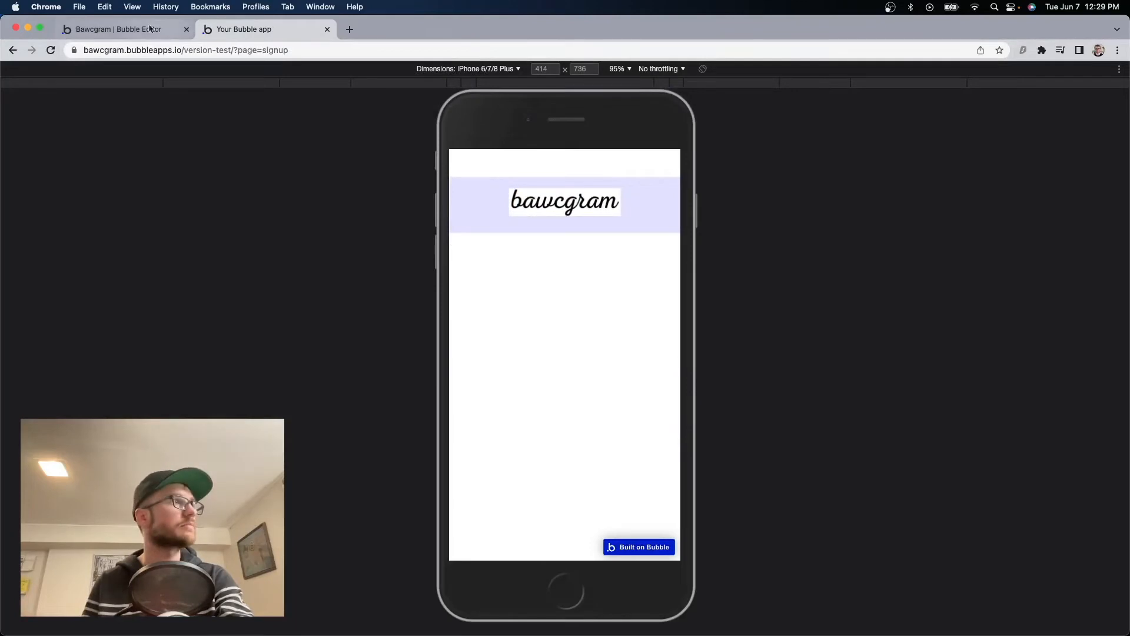
left_click(118, 29)
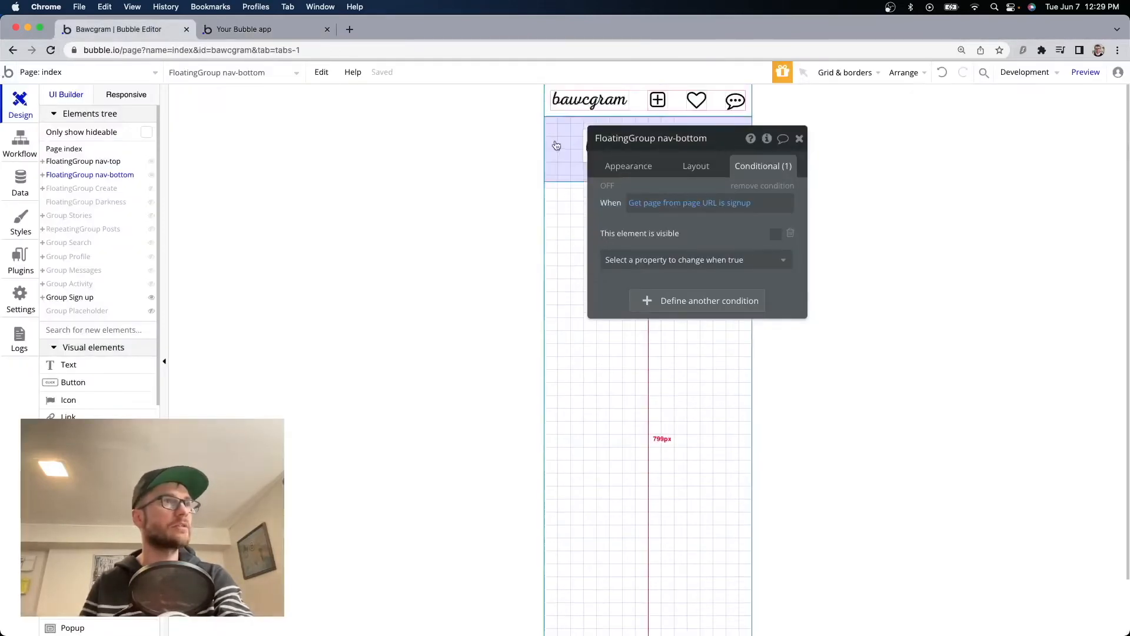
Set the Sign up group's top and bottom margins to 0.
left_click(555, 139)
left_click(694, 165)
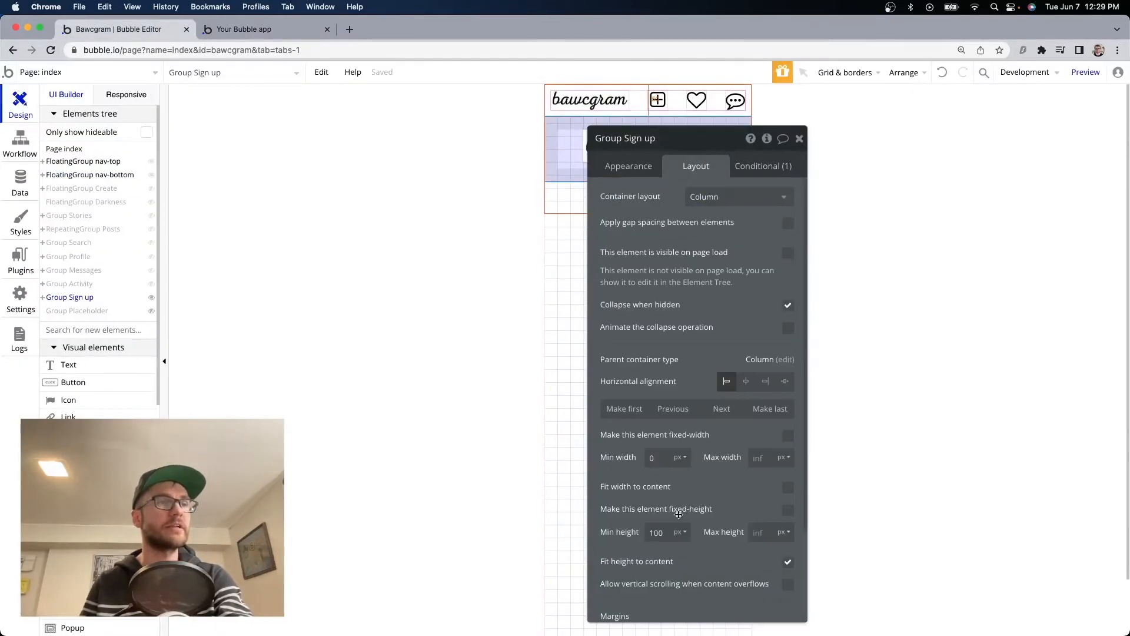
scroll(682, 515, "down", 3)
double_click(622, 535)
type("0")
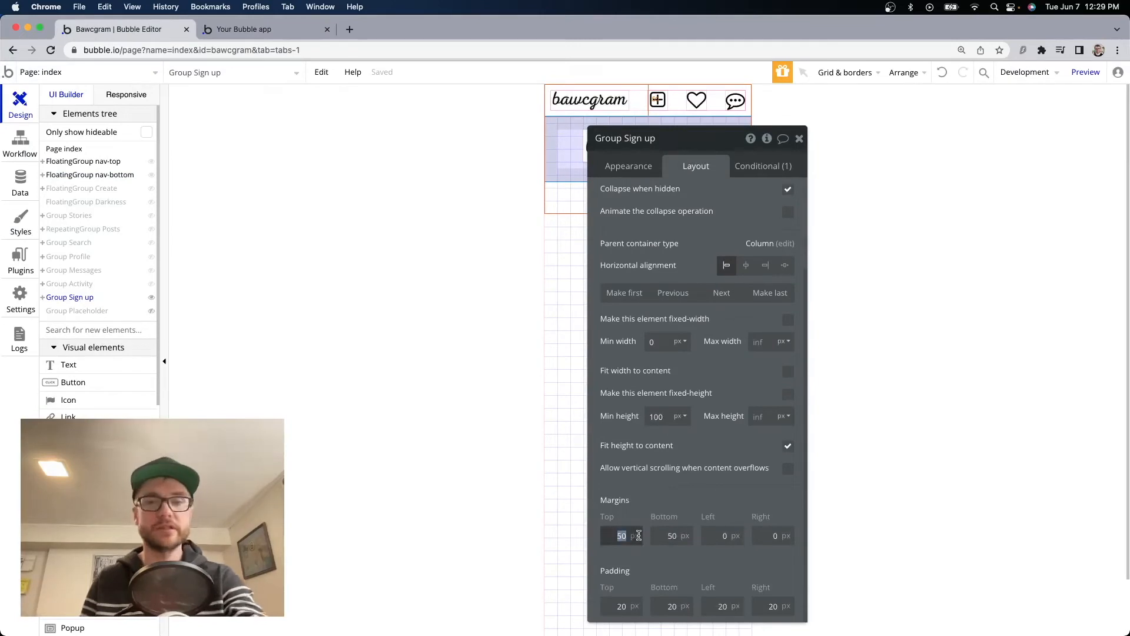
double_click(659, 537)
type("0")
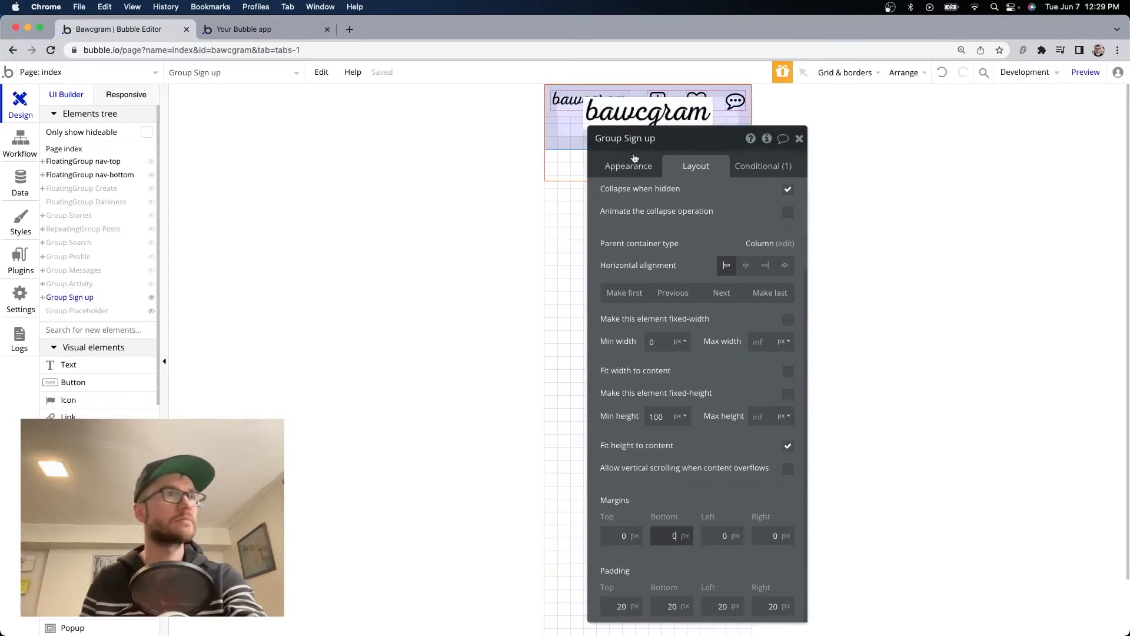
Set the group's background opacity to 0 and hide nav-top and nav-bottom on the canvas.
left_click(635, 167)
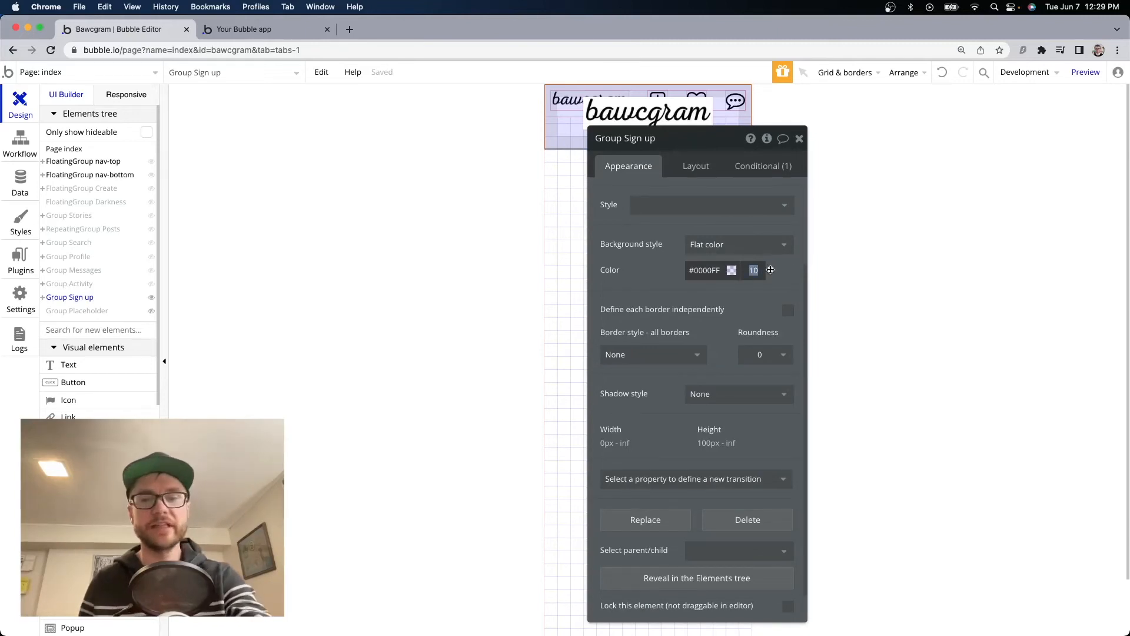
type("0")
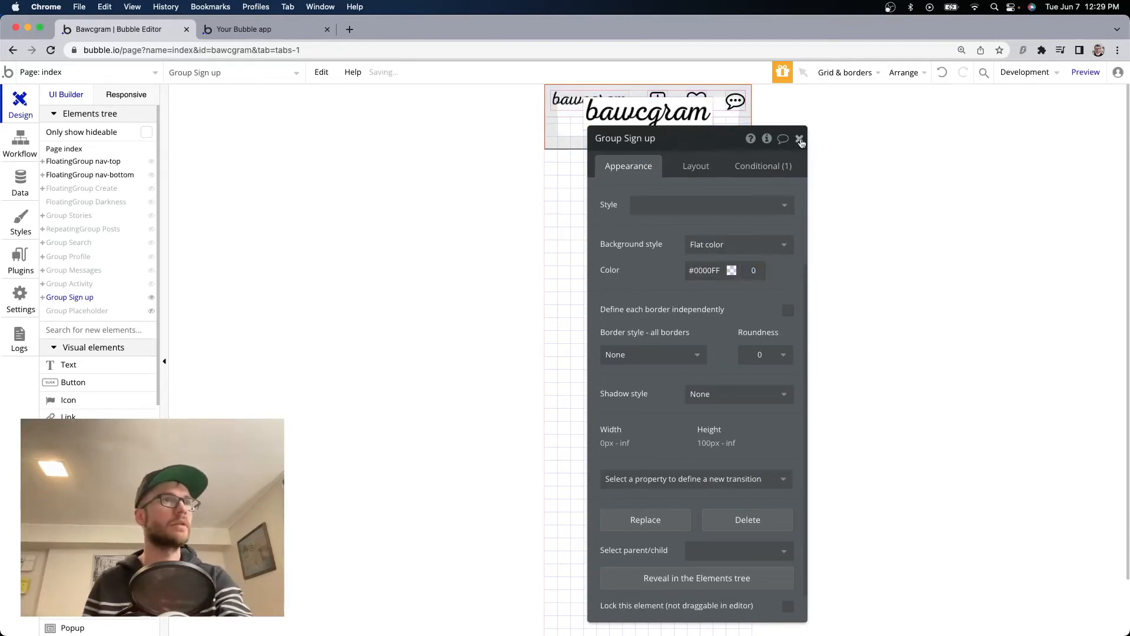
left_click(800, 140)
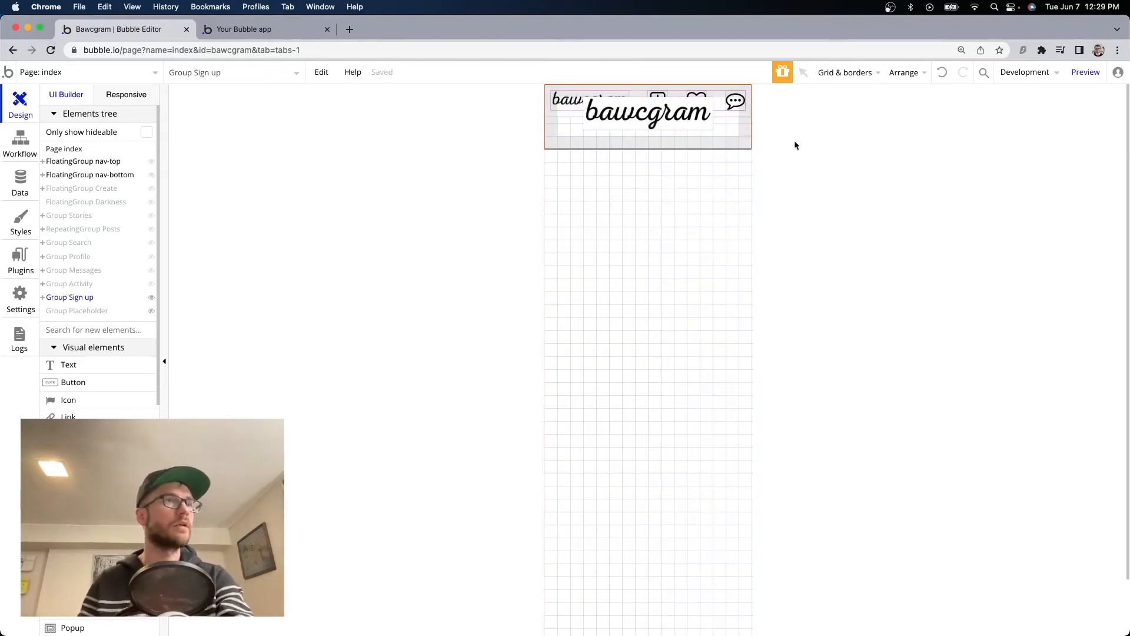
left_click(152, 162)
left_click(152, 177)
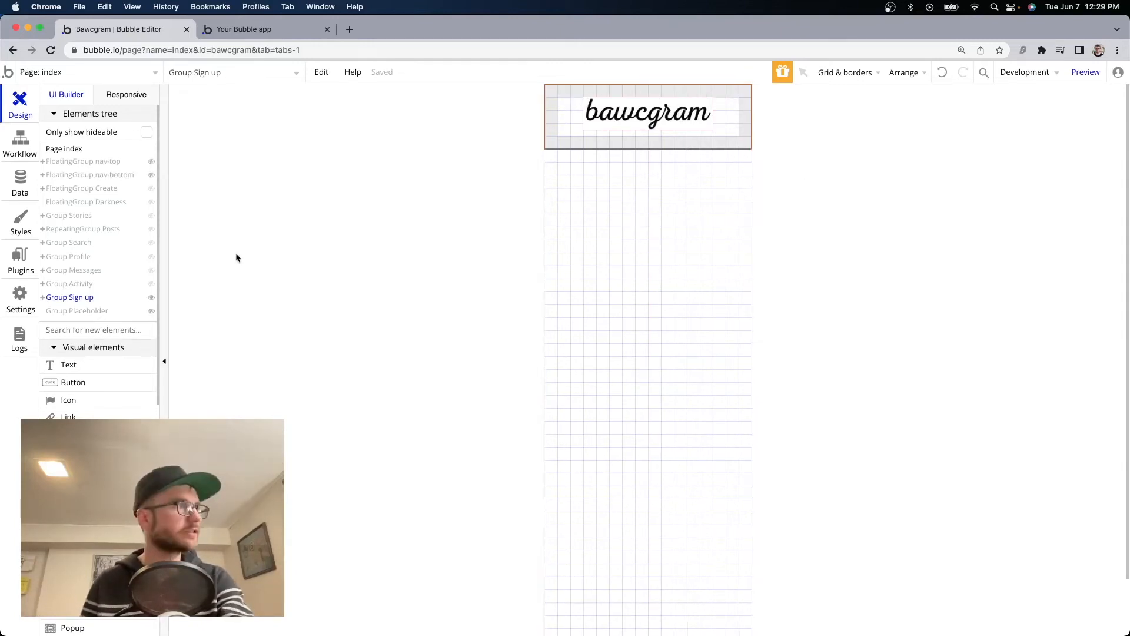
Add a Robo-16 text 'Sign up to see photos and videos from your friends.' below the logo.
left_click(86, 367)
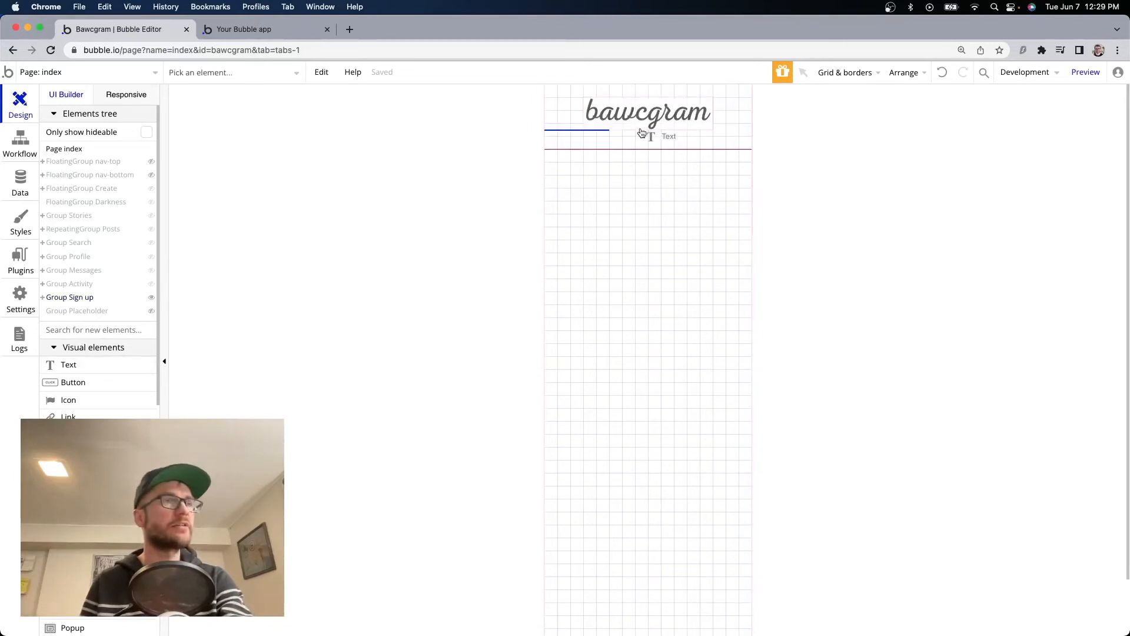
left_click(633, 144)
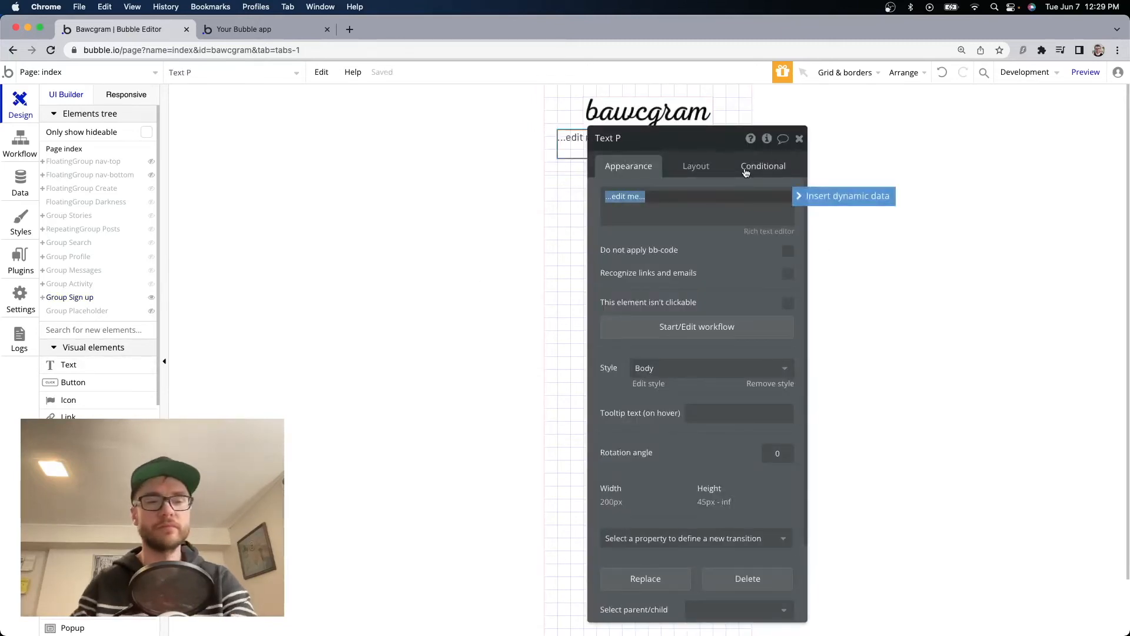
type("Sign up to see photos")
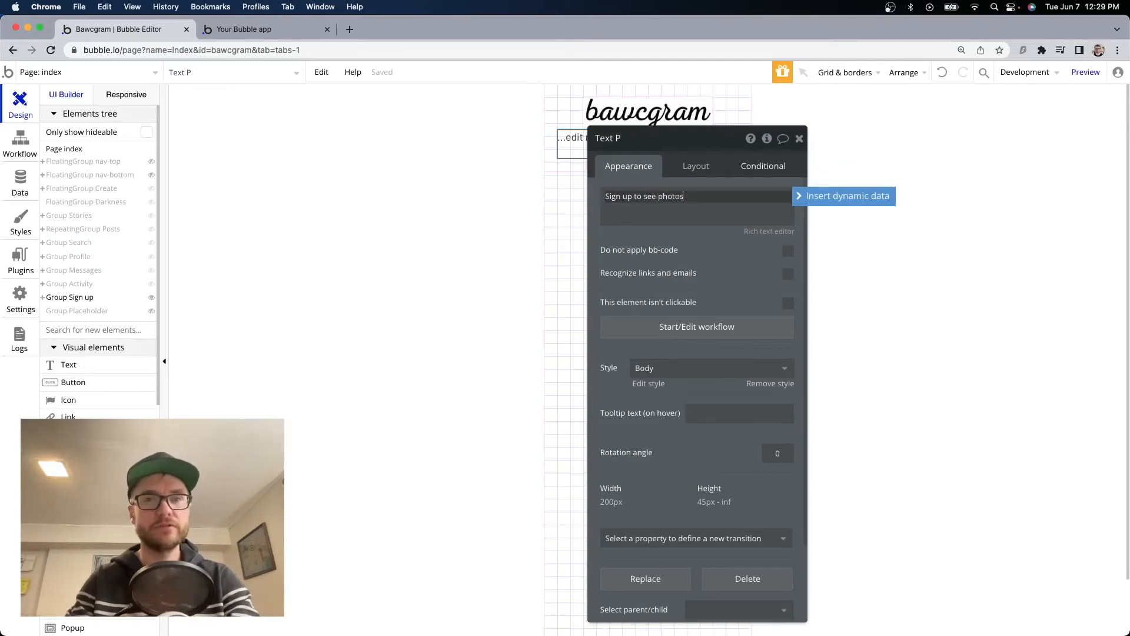
type(" and videos fr")
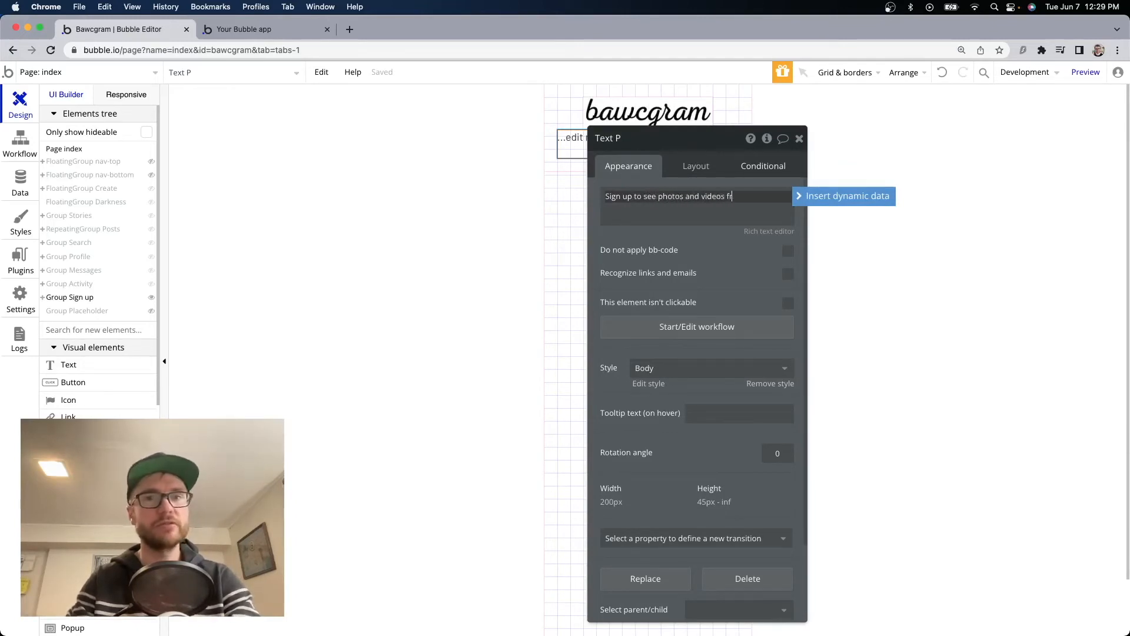
type("om your friends.")
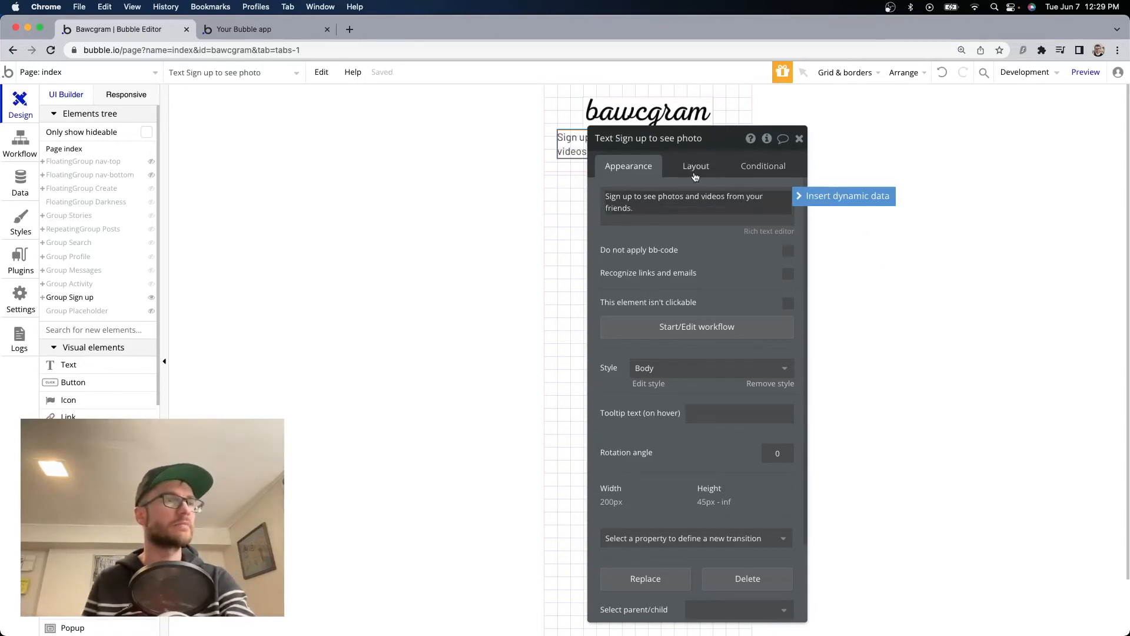
left_click(713, 369)
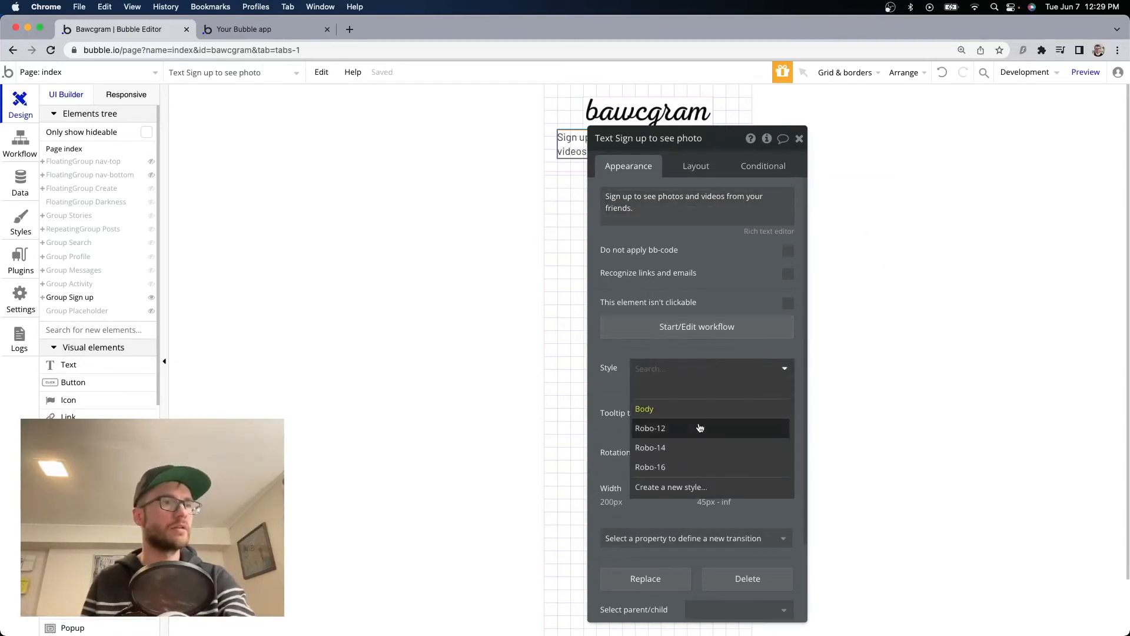
left_click(660, 434)
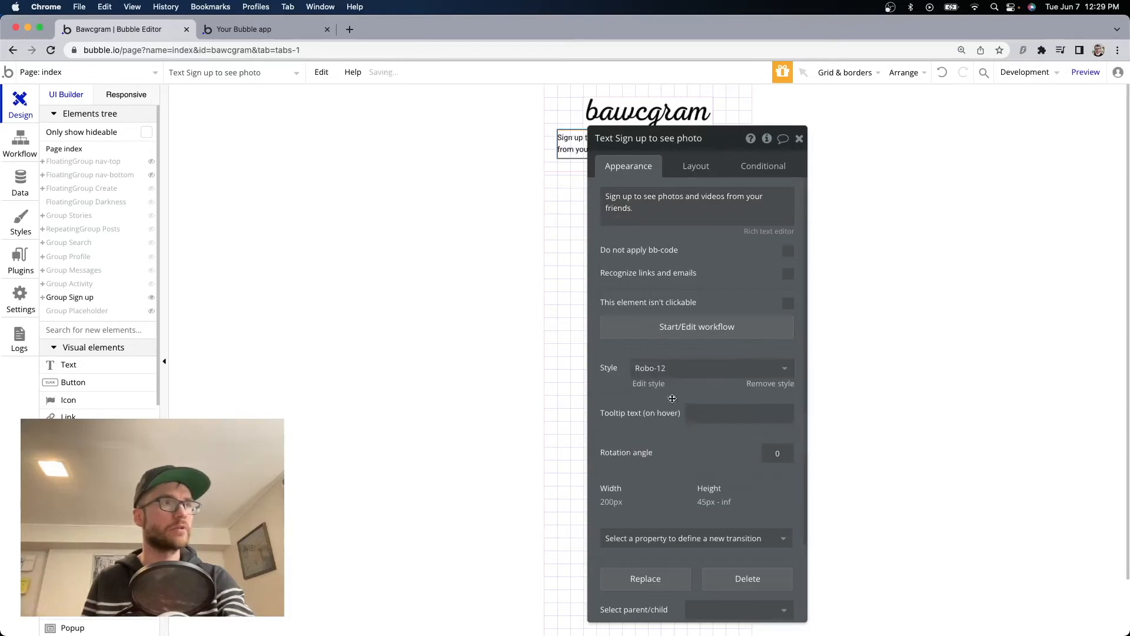
left_click(677, 368)
left_click(682, 451)
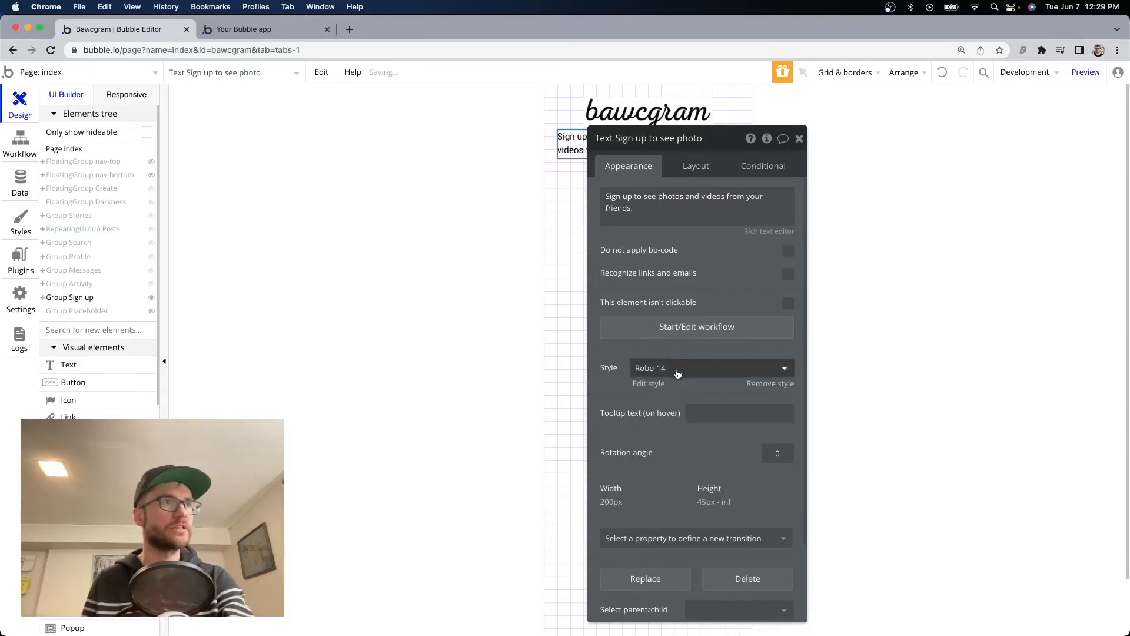
left_click(677, 368)
left_click(677, 467)
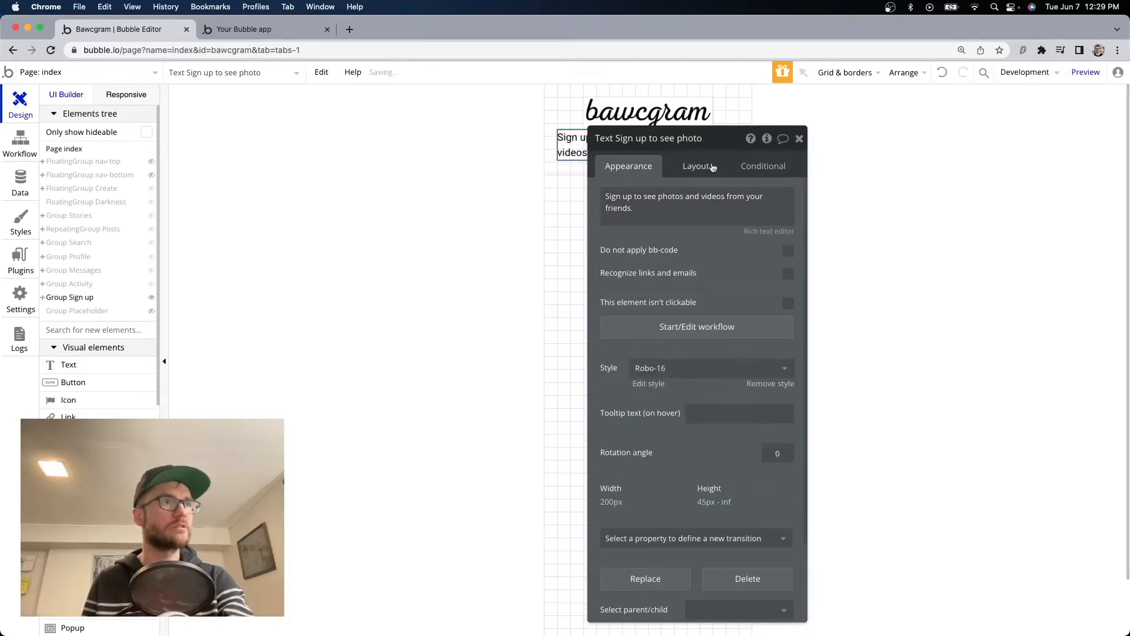
Make the text's width flexible, with minimum width and height 0.
left_click_drag(739, 141, 931, 126)
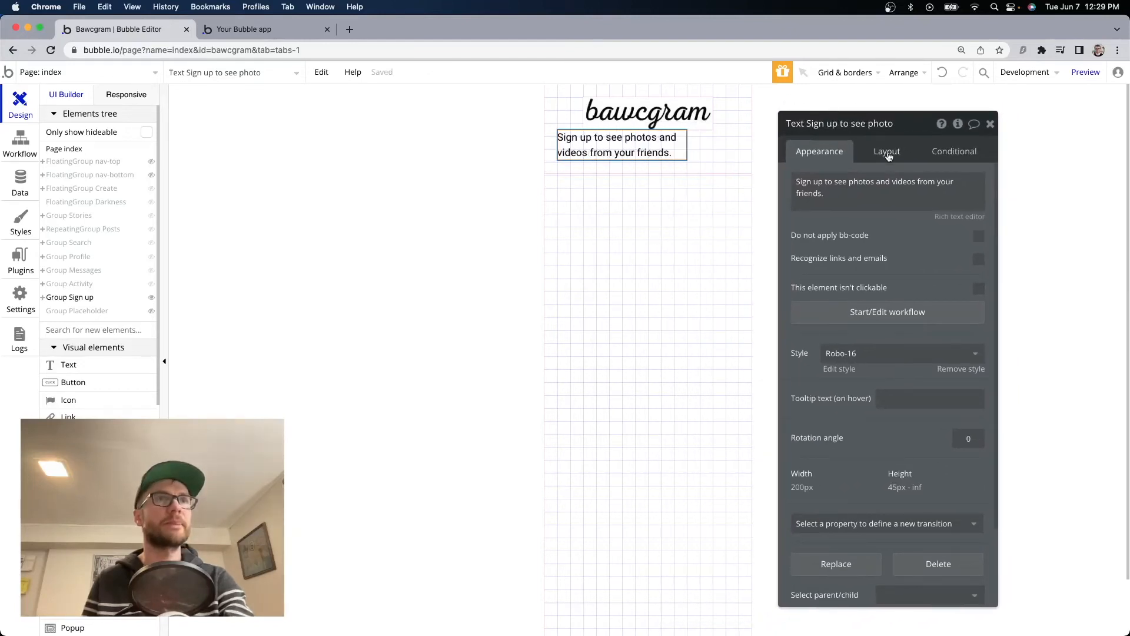
left_click(889, 151)
left_click(979, 307)
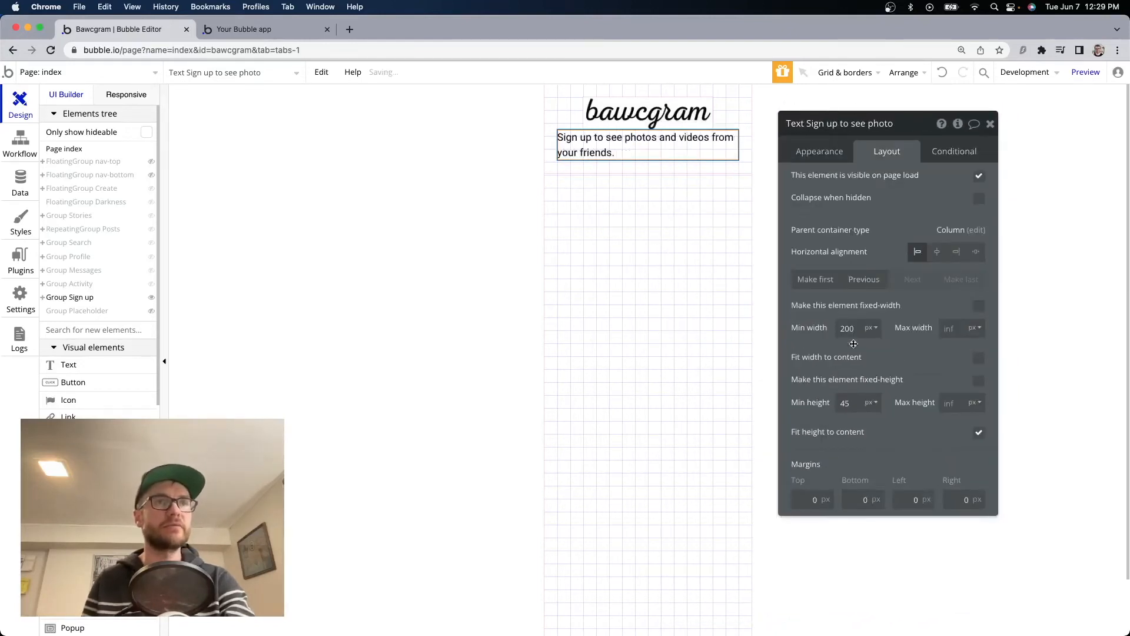
double_click(848, 329)
type("0")
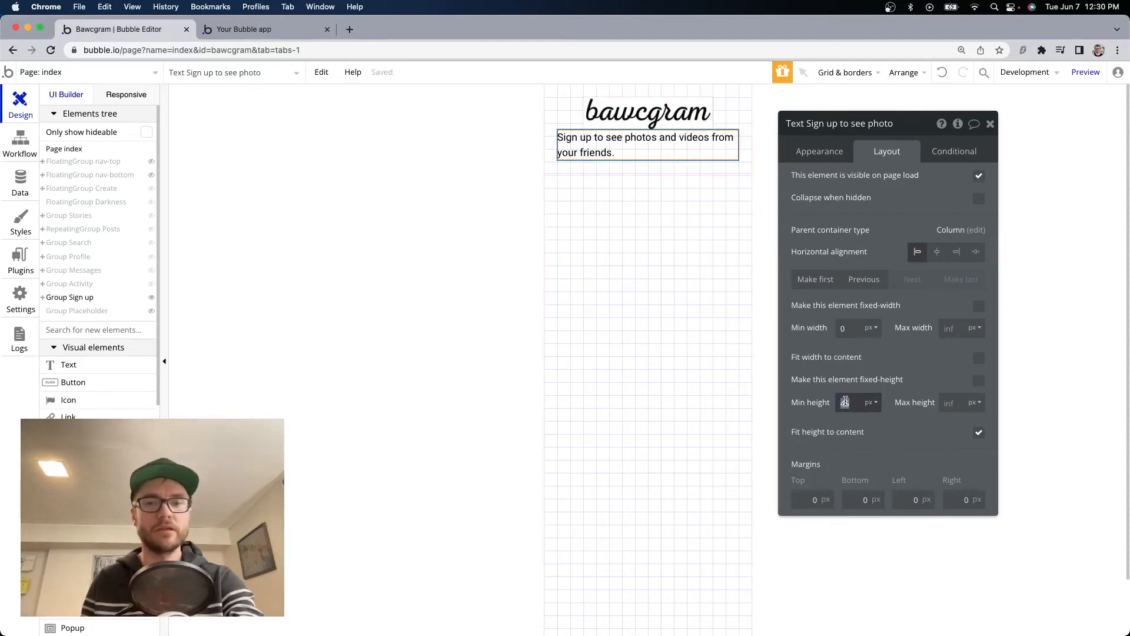
left_click(845, 402)
type("0")
left_click(992, 407)
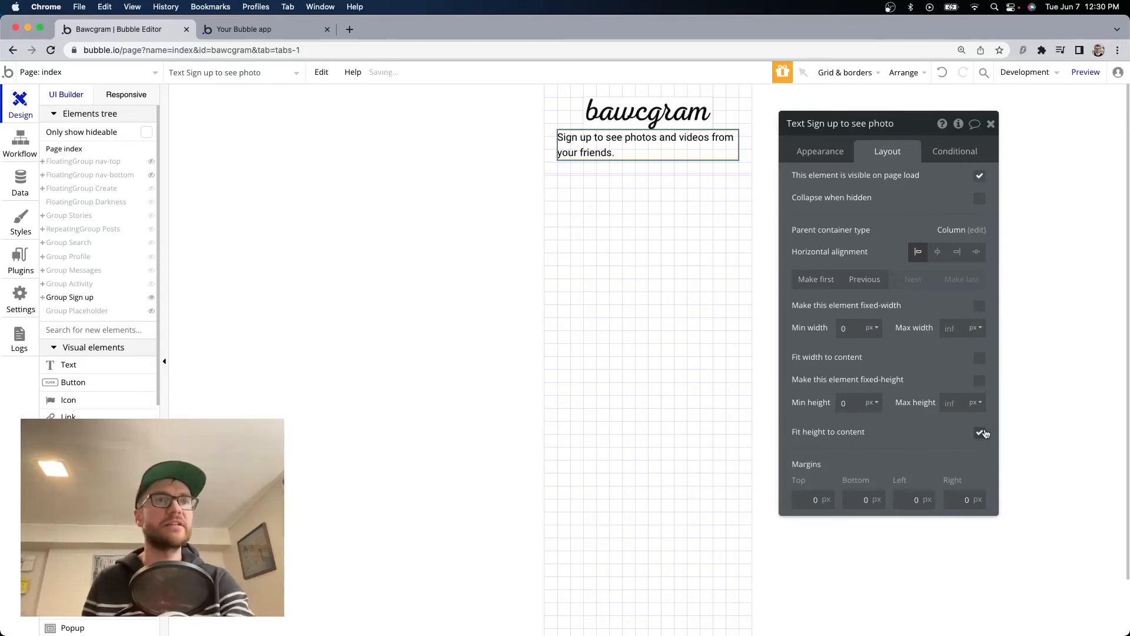
Set a 20 px row gap between the Sign up group's elements.
left_click(324, 29)
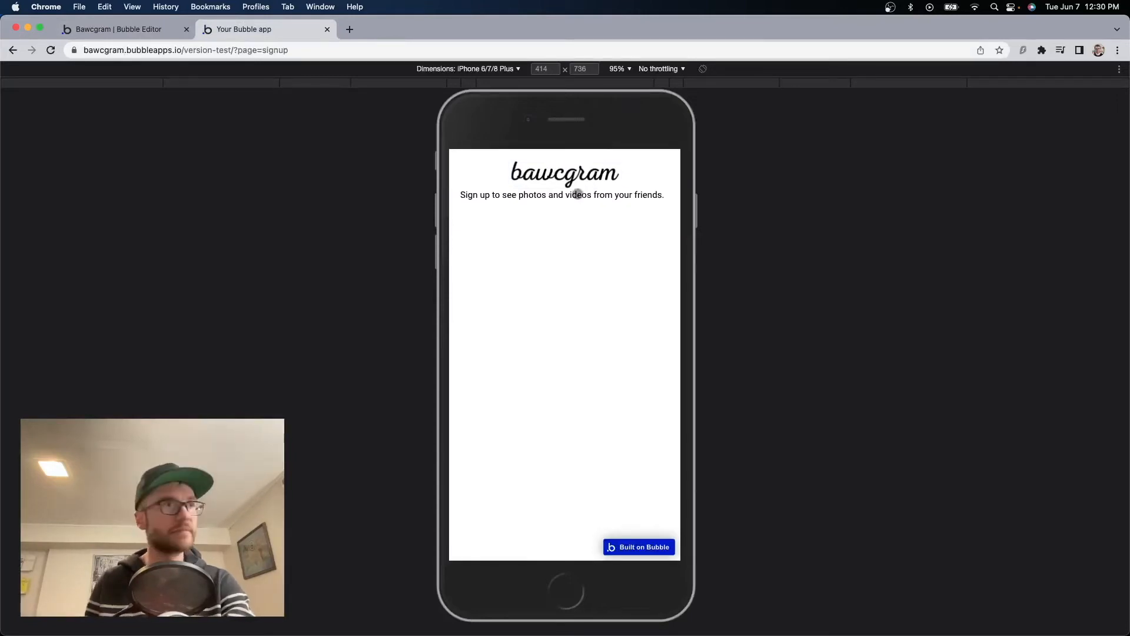
left_click(118, 28)
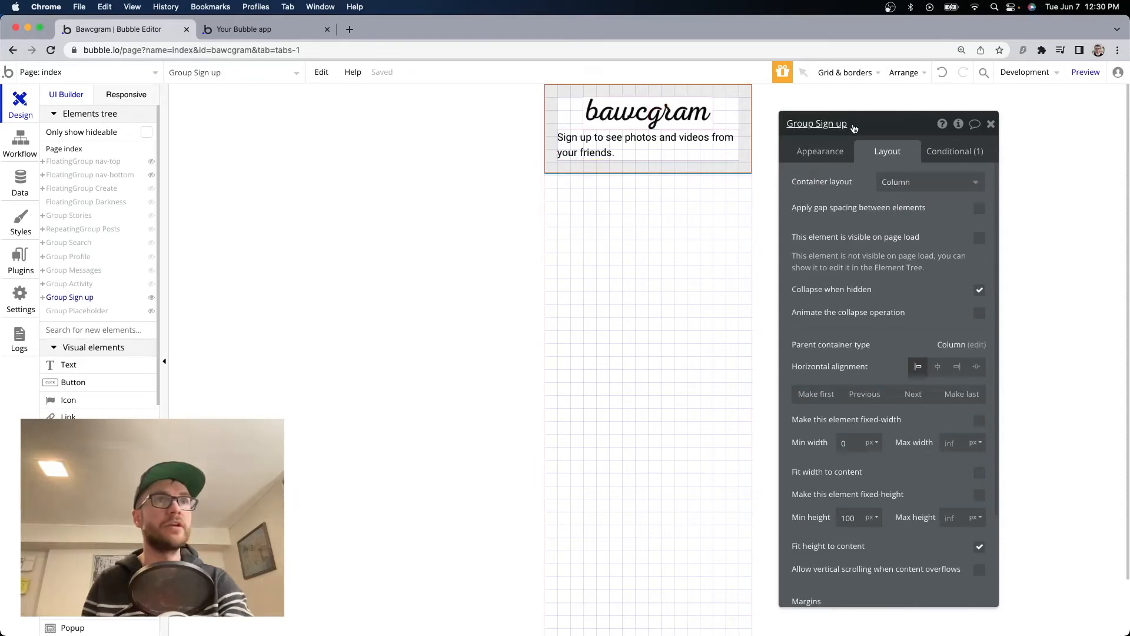
left_click(979, 208)
left_click(970, 232)
type("20")
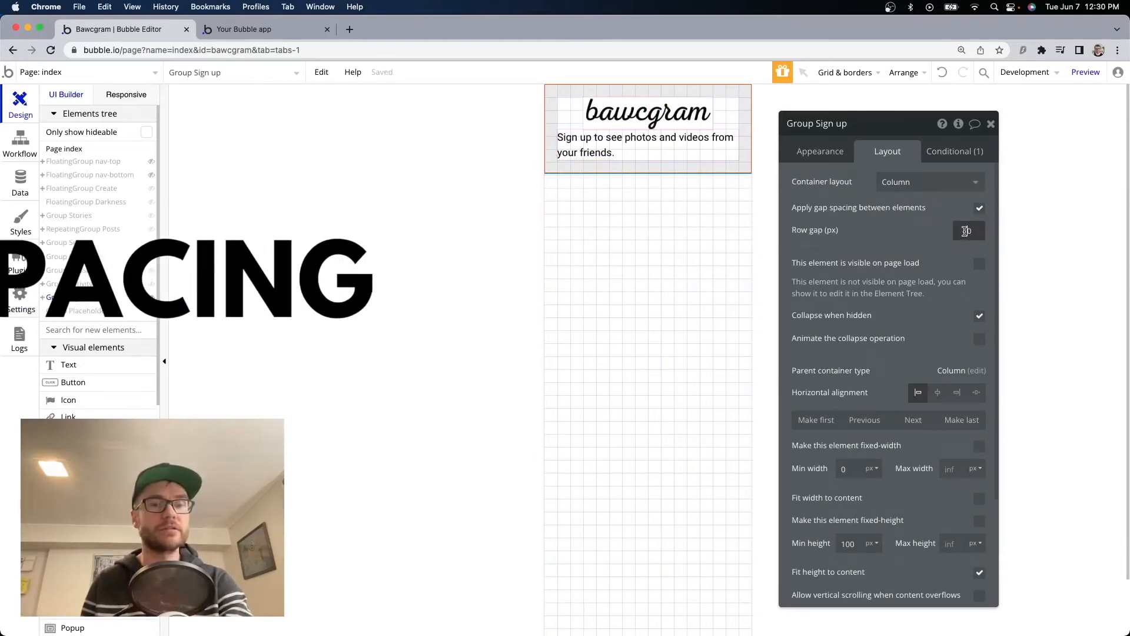
left_click(990, 126)
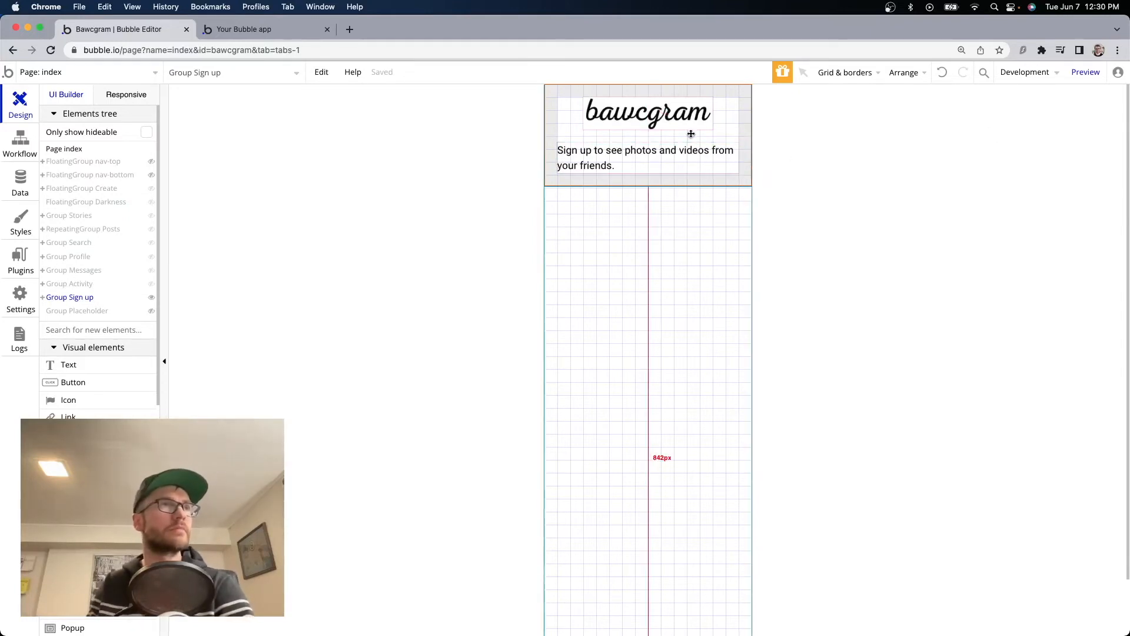
Reload the live preview to check the spacing, then return to the editor.
left_click(297, 31)
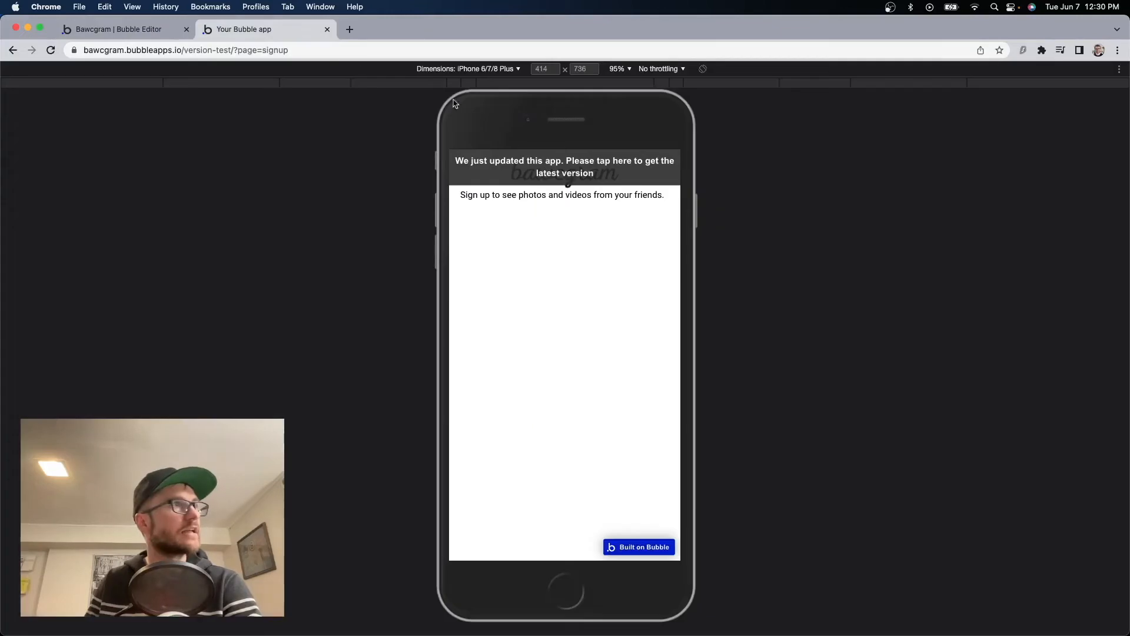
left_click(623, 184)
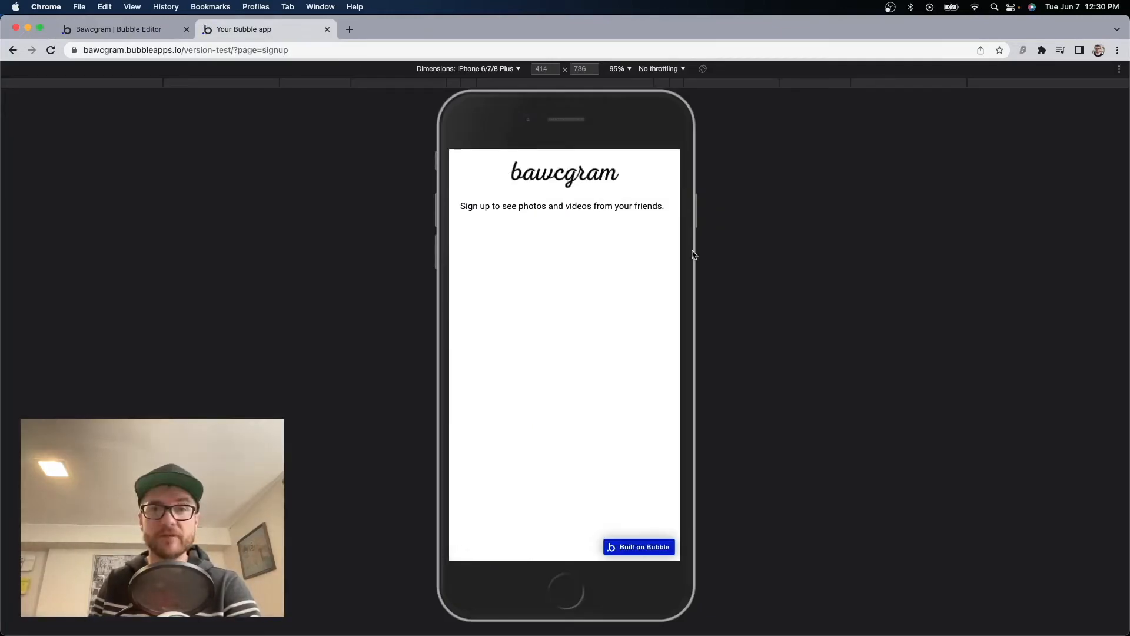
key("ctrl+shift+Tab")
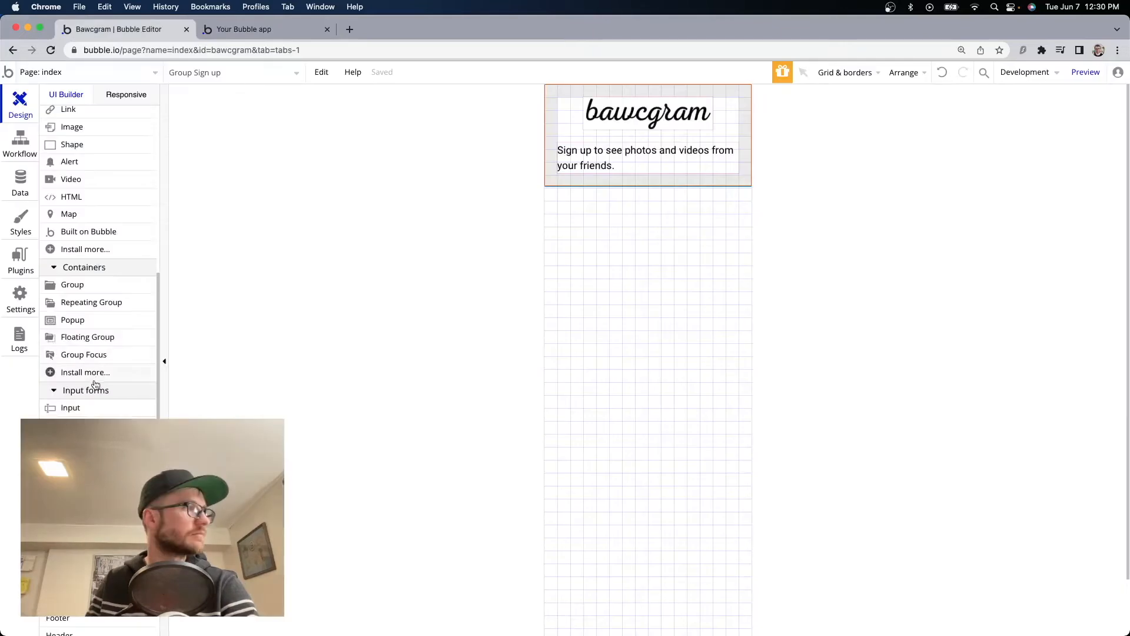
Add an input named signup-email with placeholder 'Email address' below the tagline.
left_click_drag(70, 409, 594, 189)
left_click(676, 207)
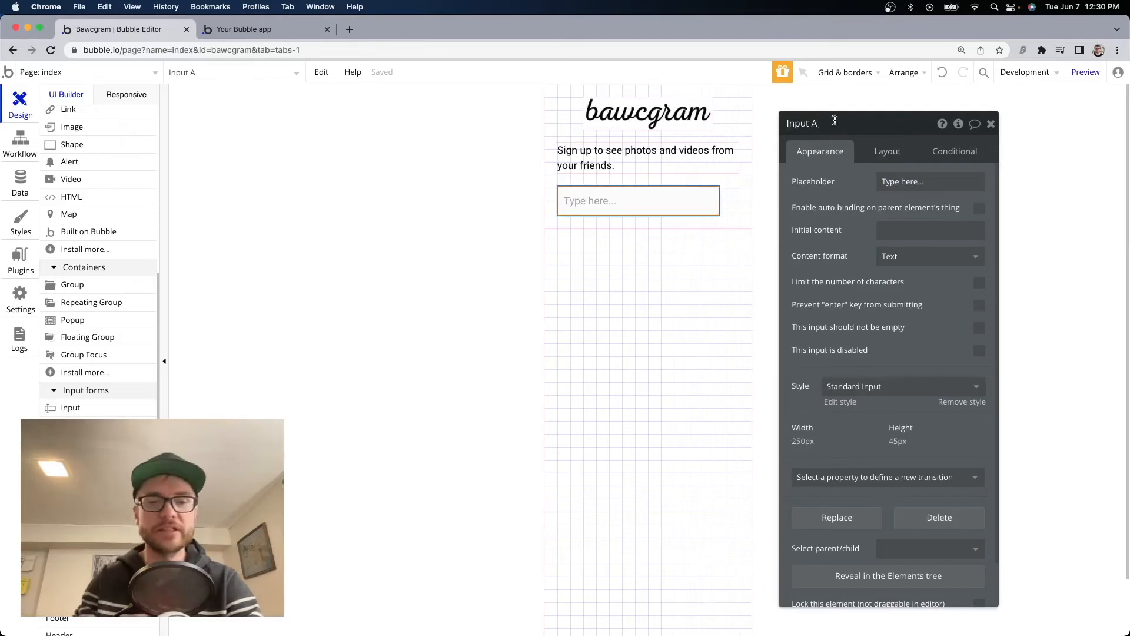
type("p-email")
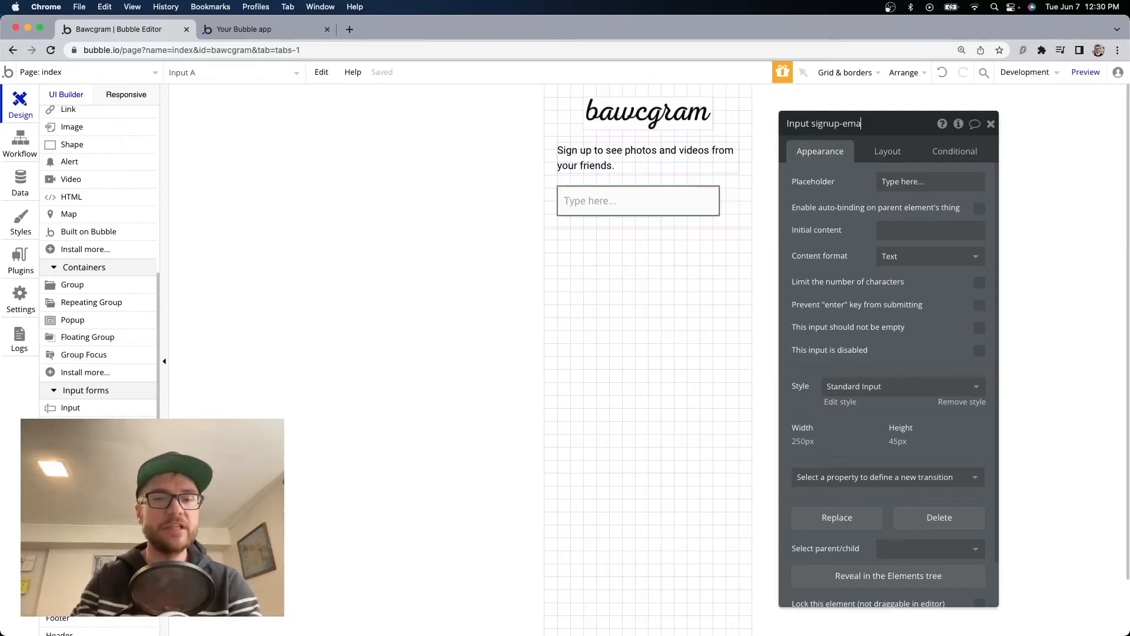
double_click(891, 182)
triple_click(931, 183)
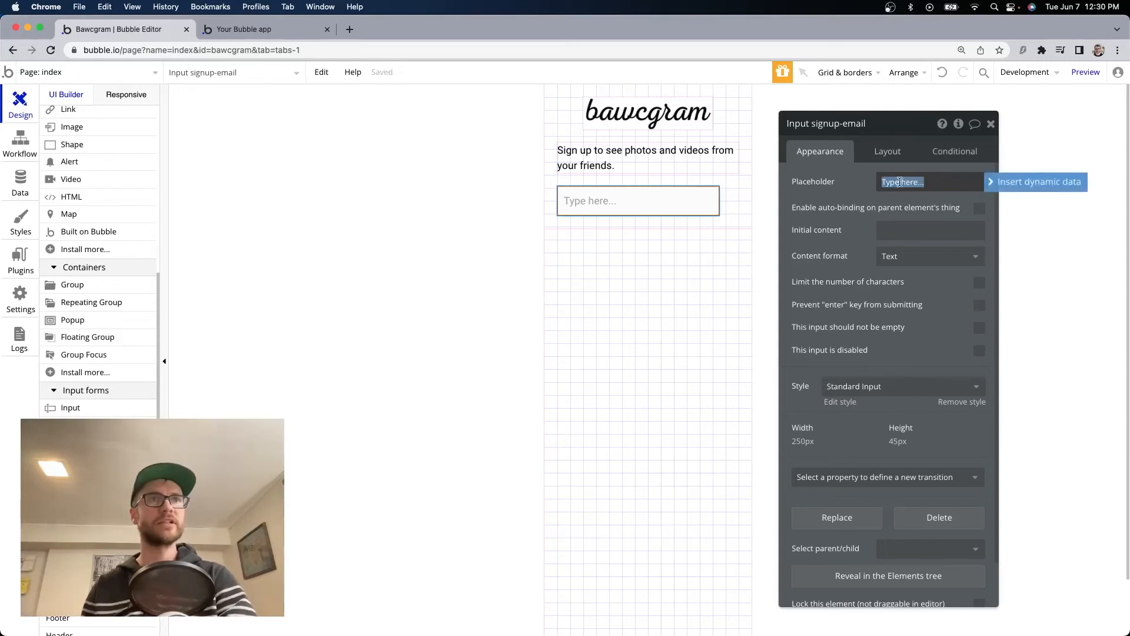
type("Email a")
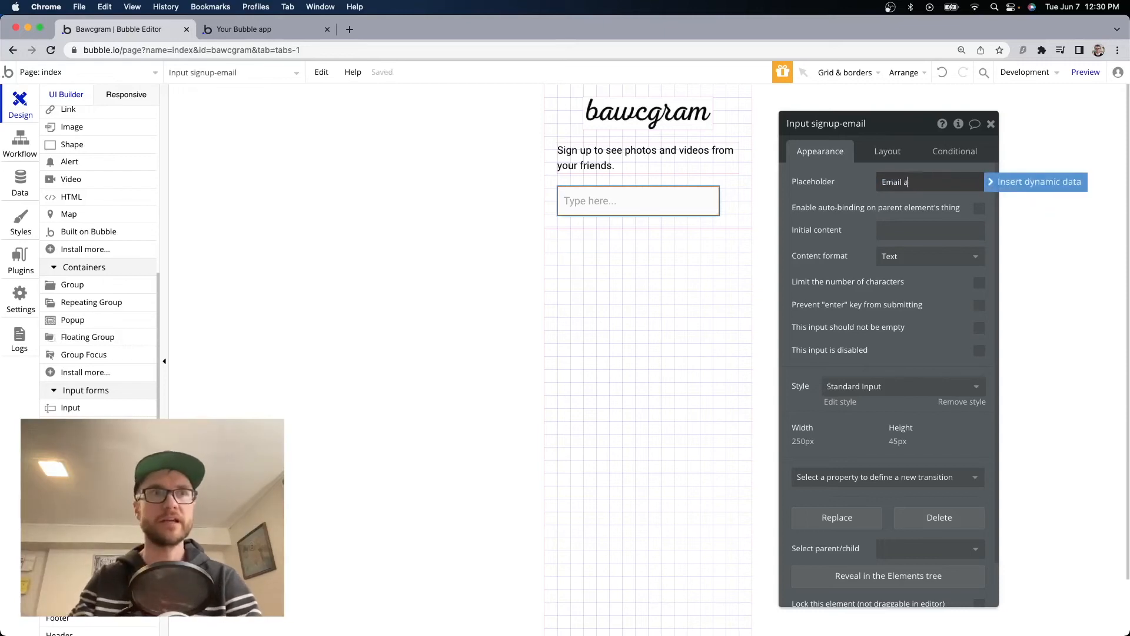
type("ddress")
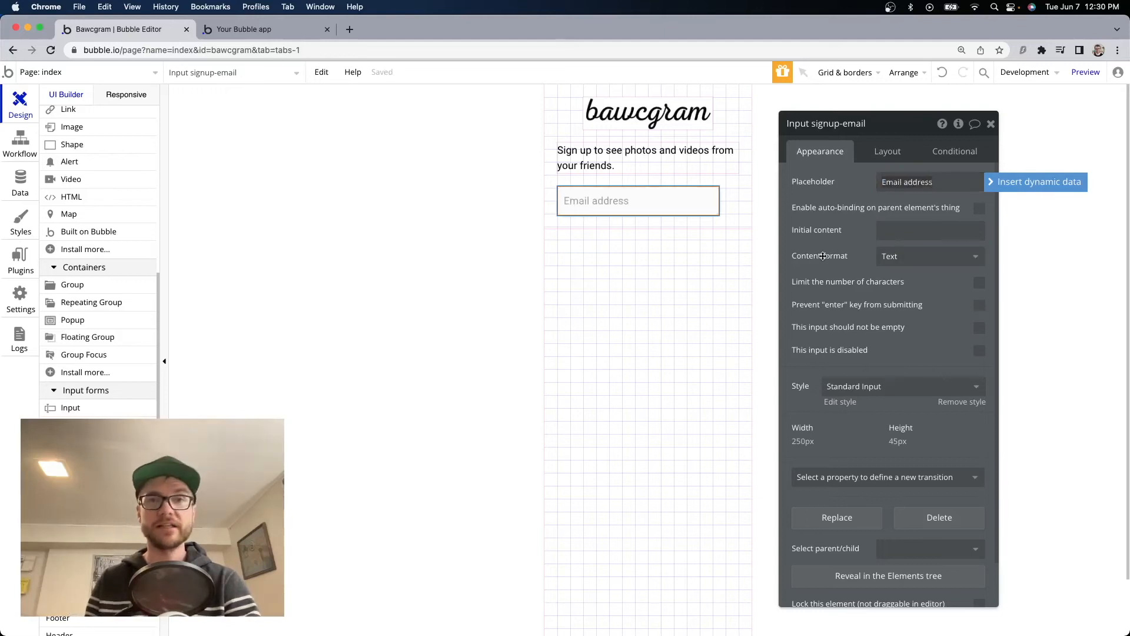
Set the input's content format to Email and make it required.
left_click(900, 258)
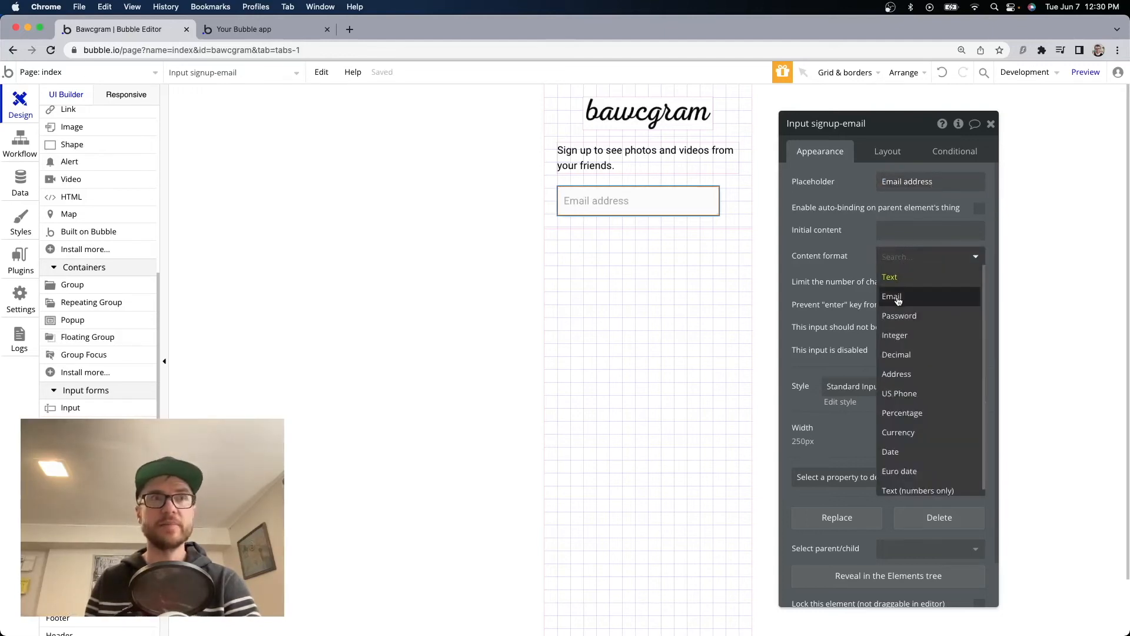
left_click(905, 298)
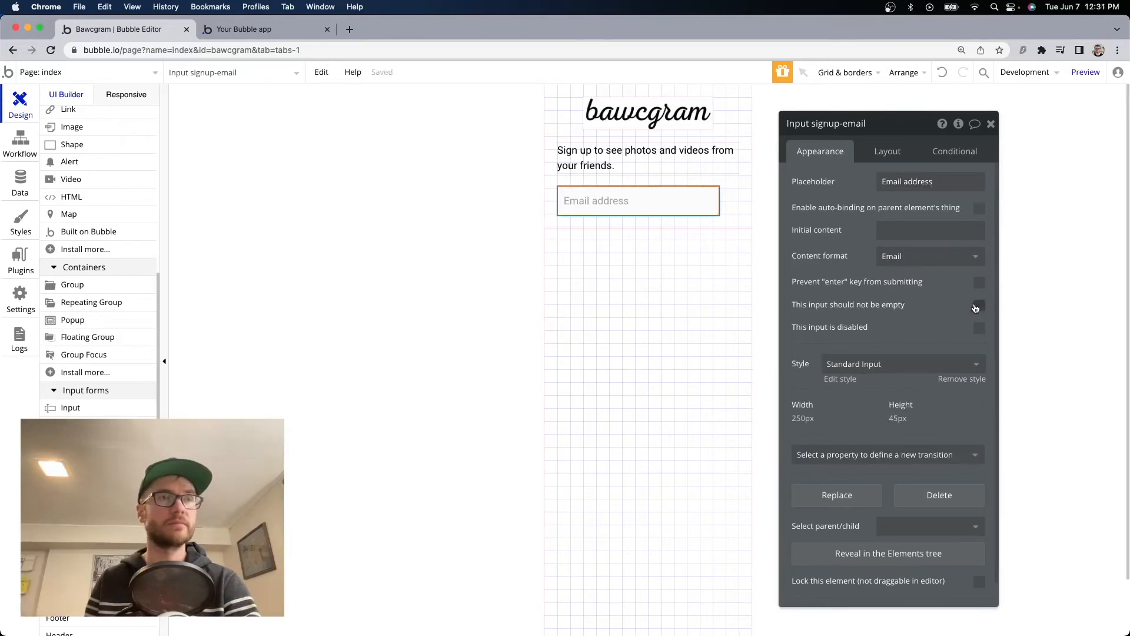
mouse_move(975, 303)
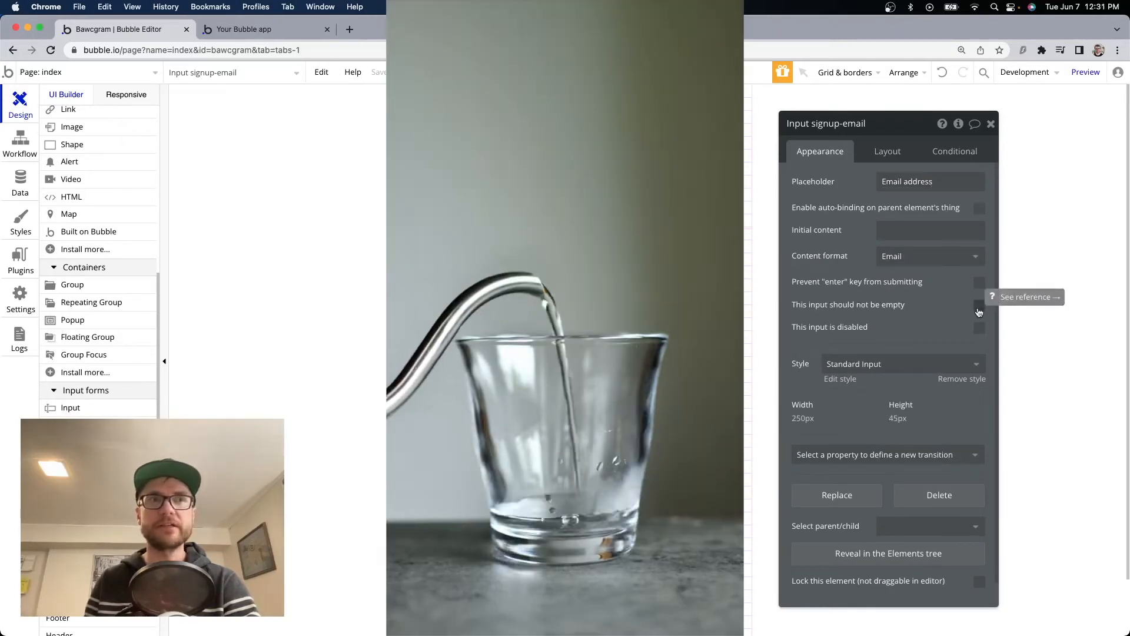
left_click(979, 304)
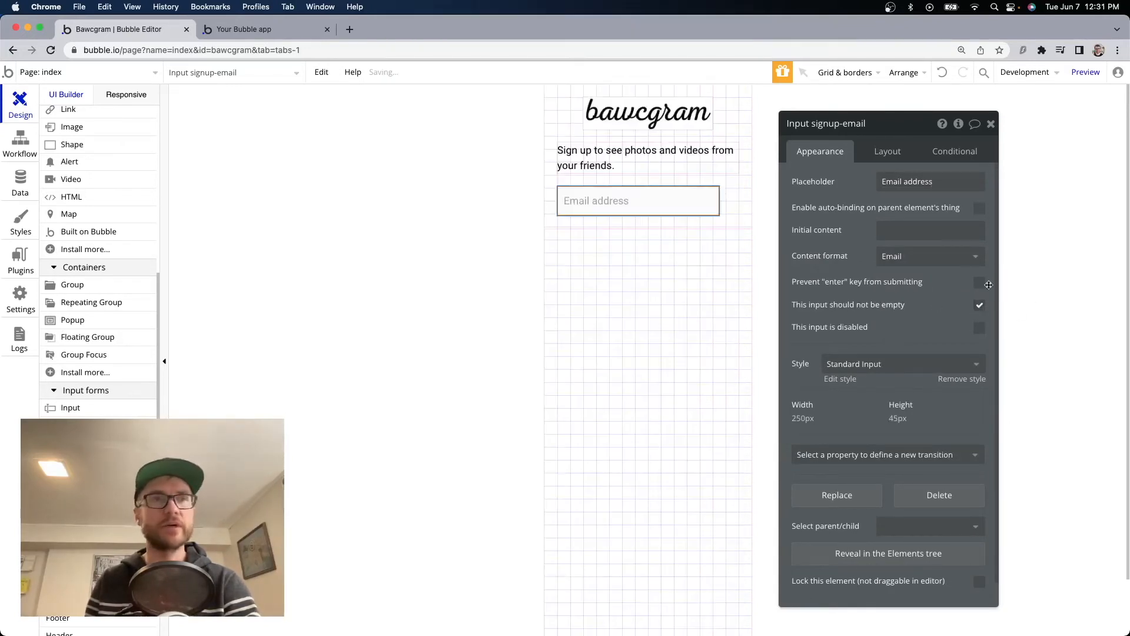
scroll(900, 362, "down", 1)
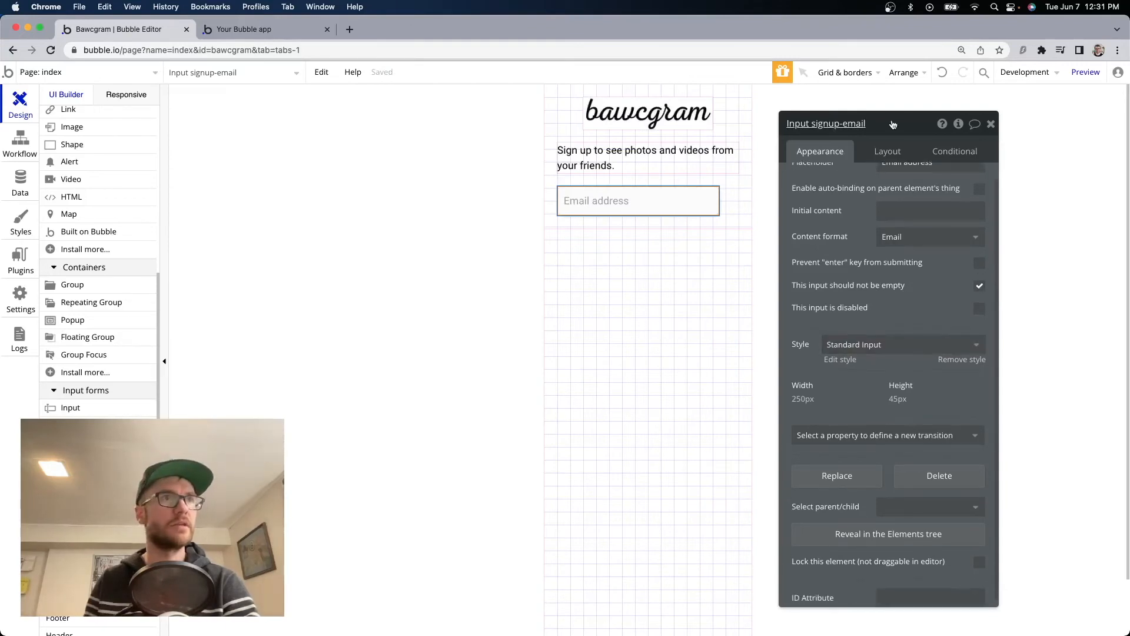
Make the input width flexible with minimum width 0 and height 50 px.
left_click(889, 150)
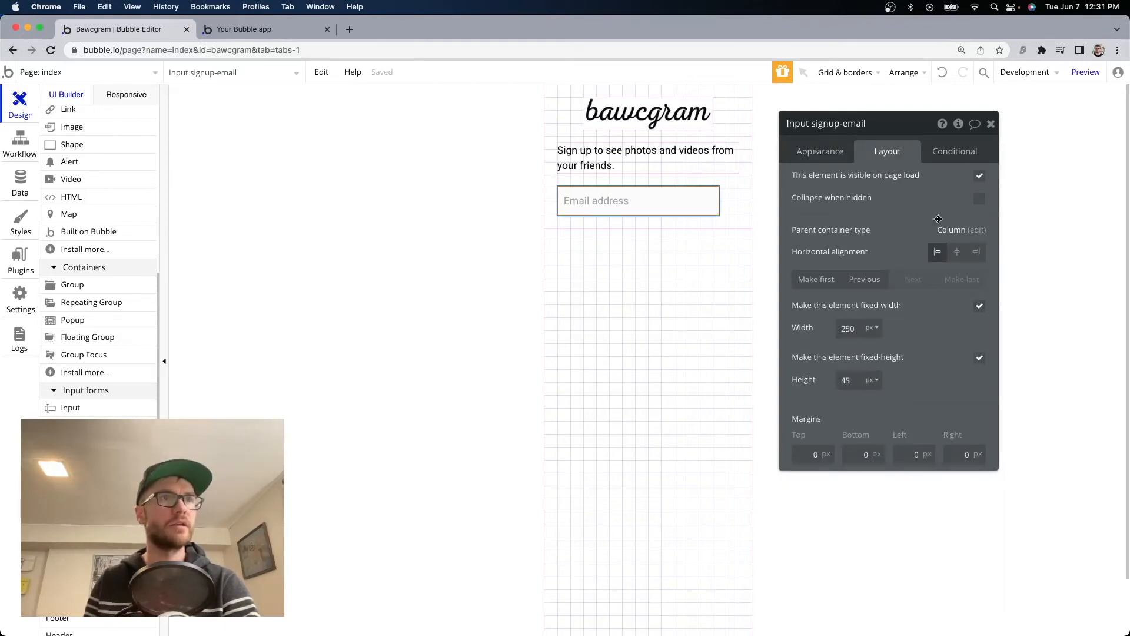
left_click(979, 305)
double_click(849, 328)
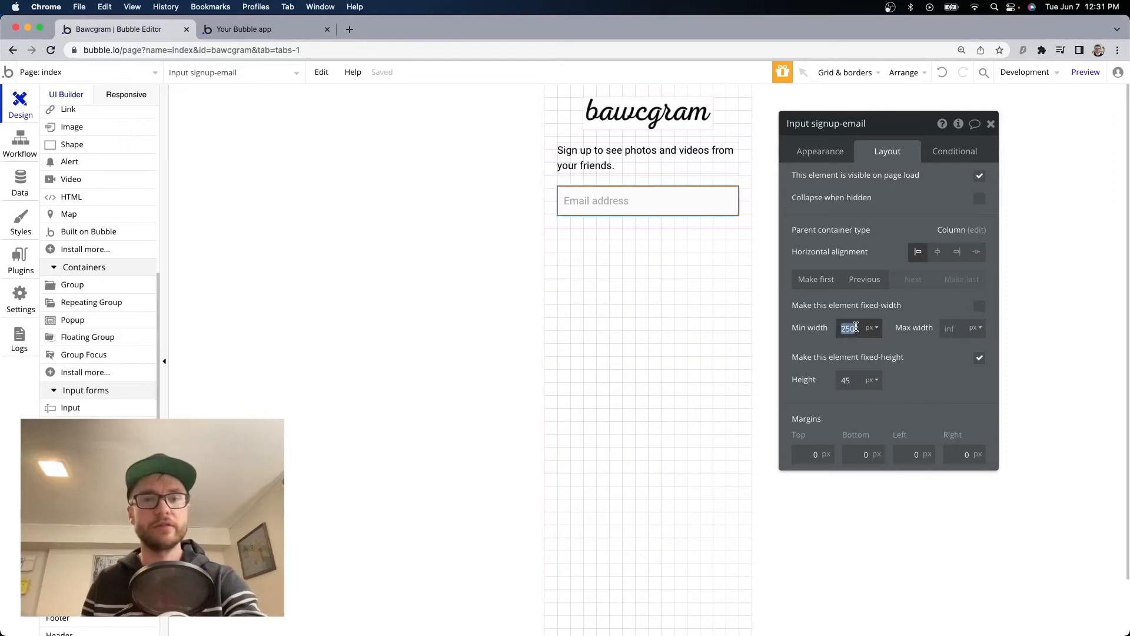
type("0")
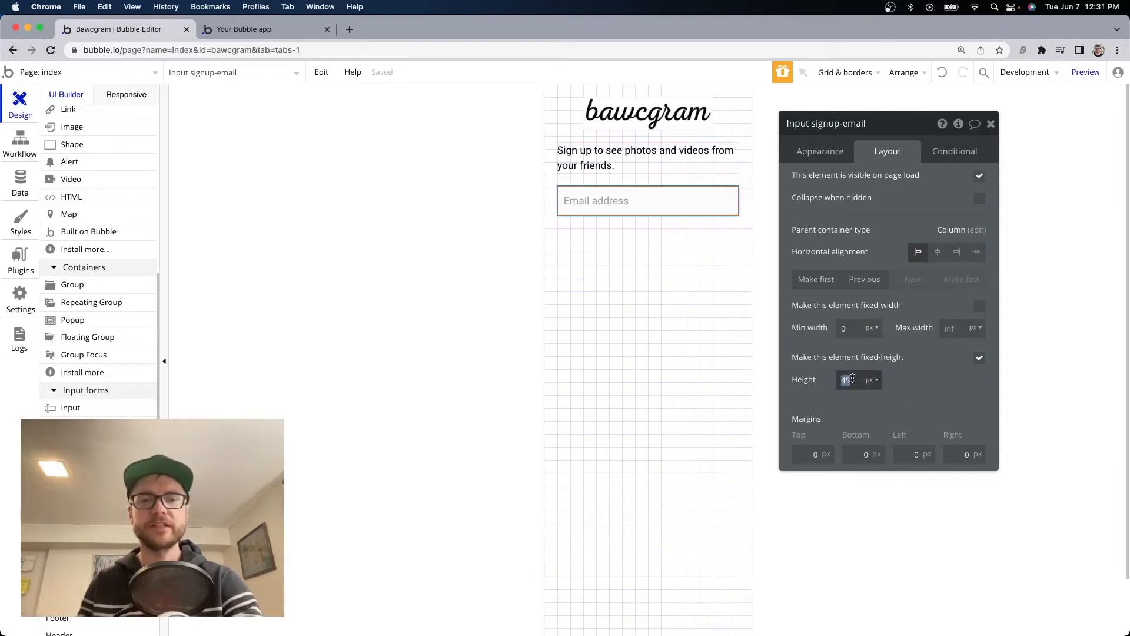
type("50")
left_click(917, 380)
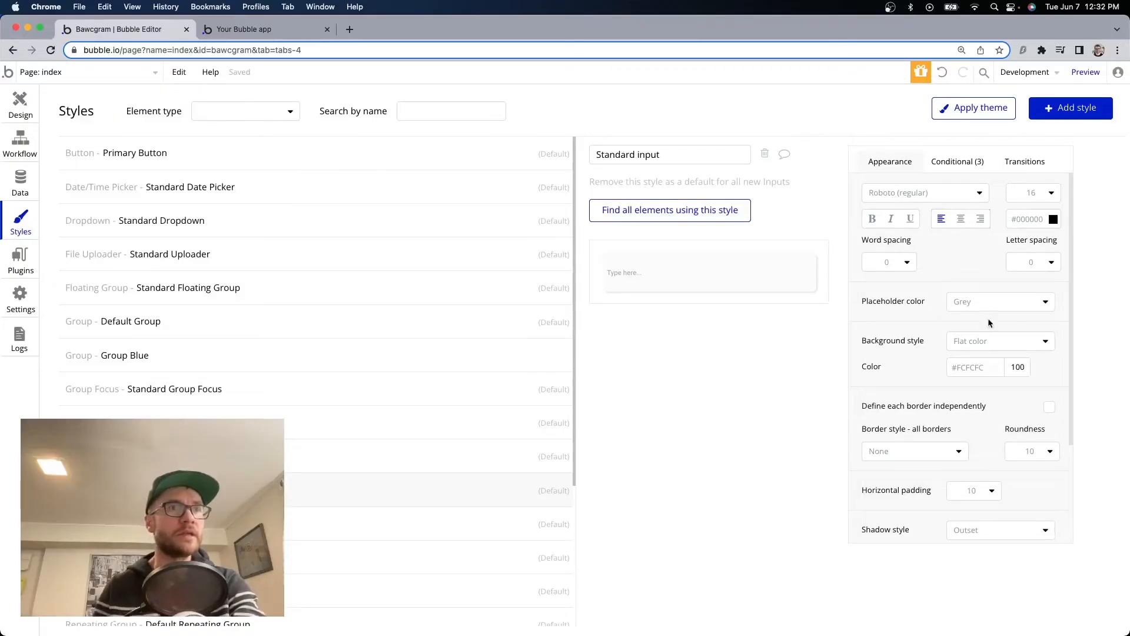
Set the Standard input style's shadow spread radius to 1.
scroll(989, 323, "down", 3)
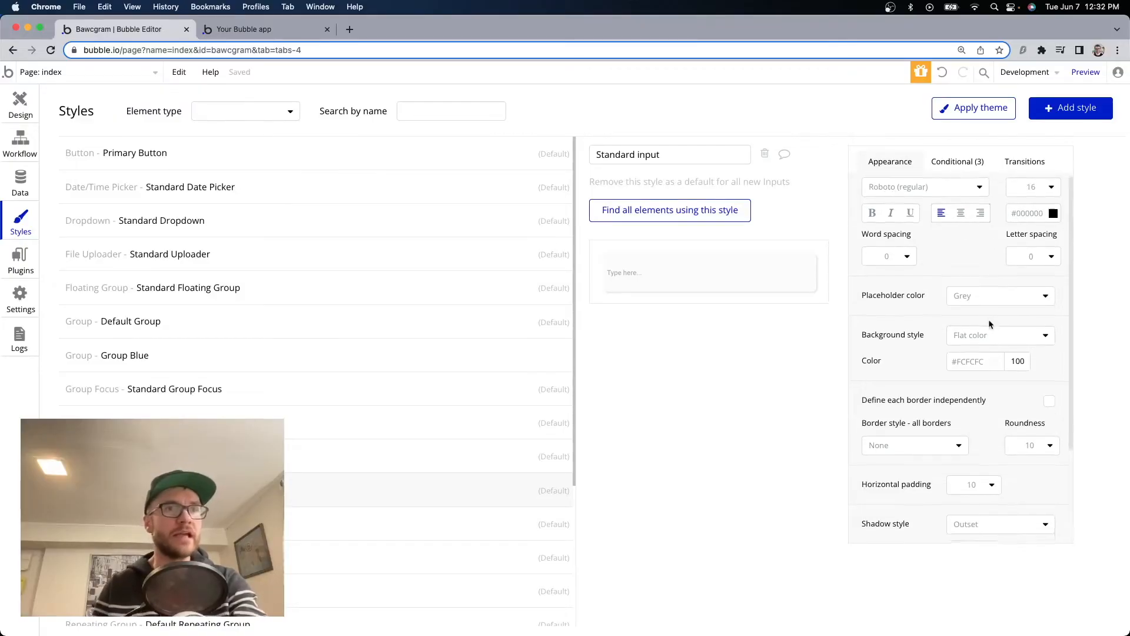
scroll(910, 380, "down", 1)
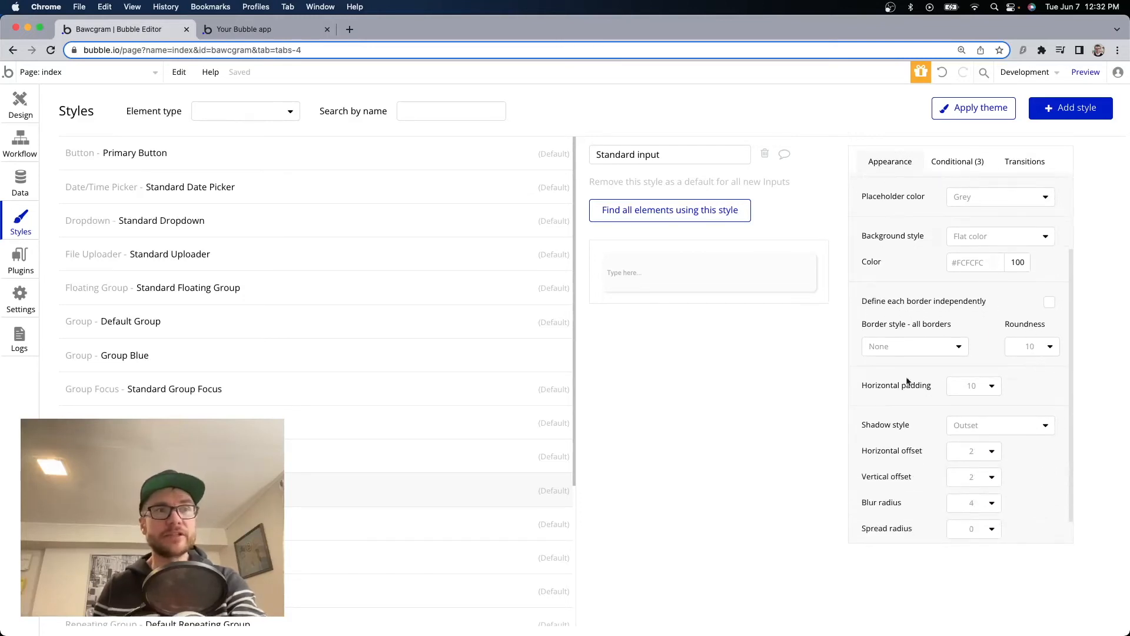
scroll(916, 397, "down", 1)
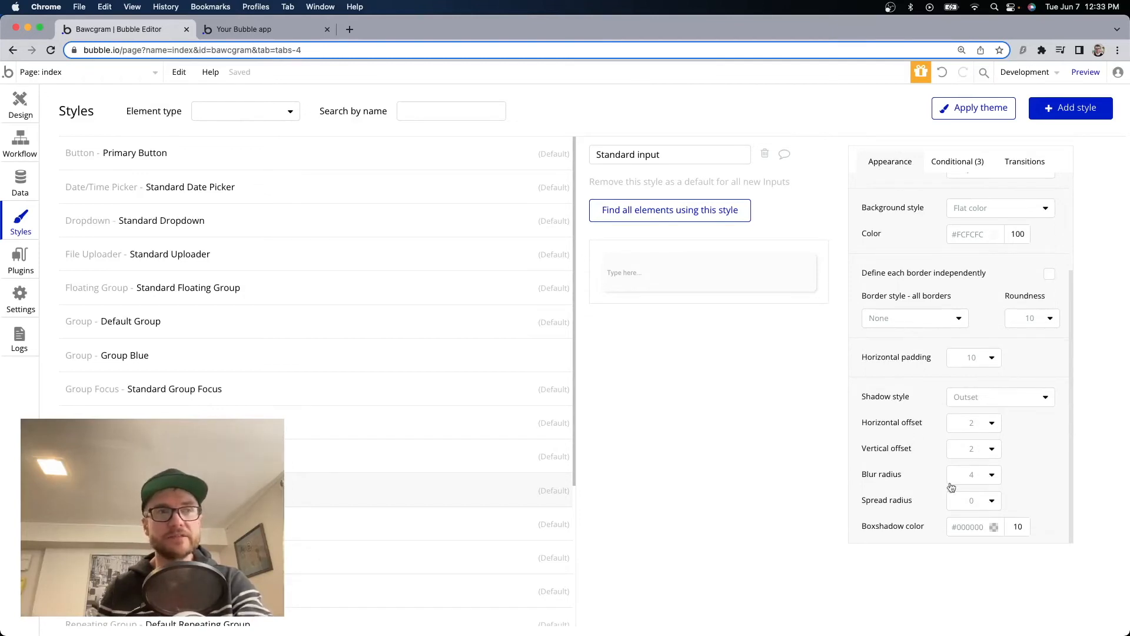
left_click(974, 503)
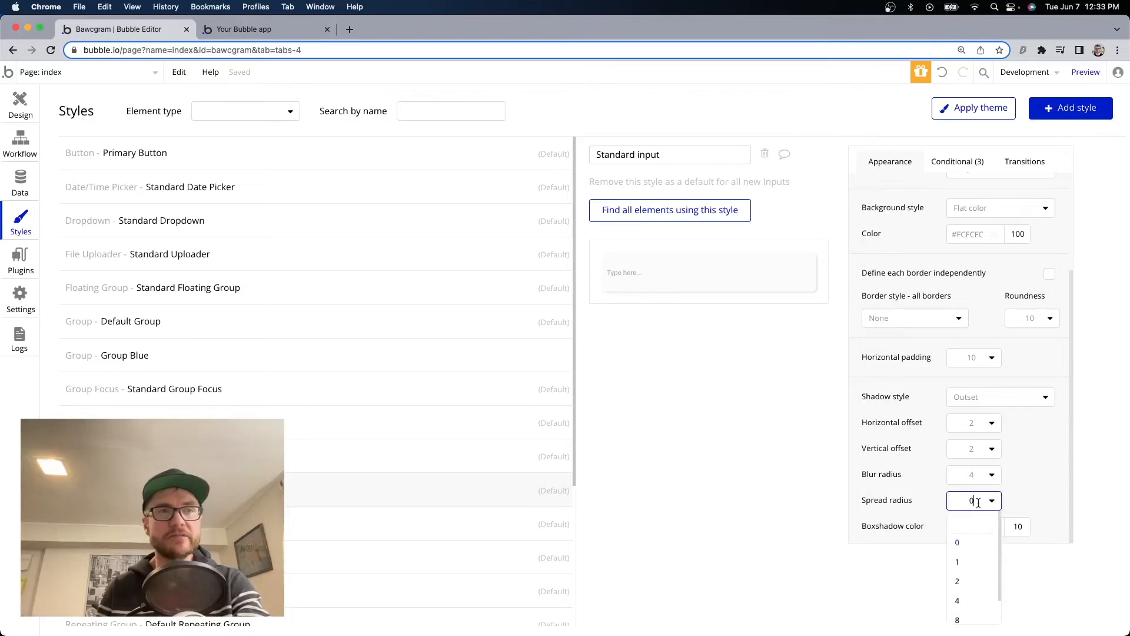
left_click(979, 561)
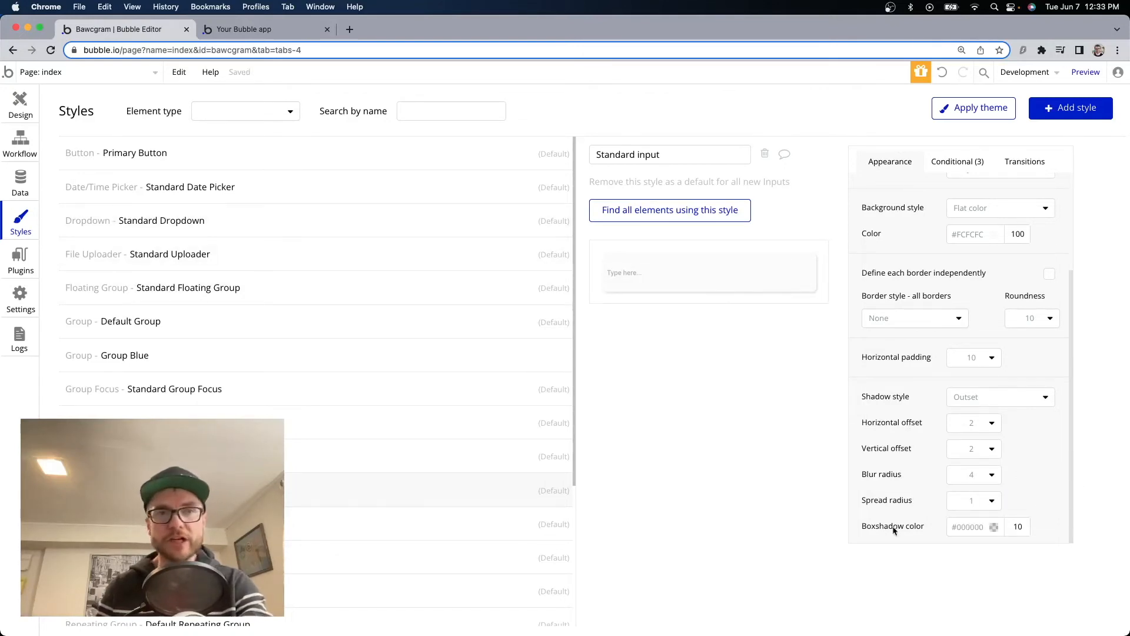
Try the Email address field in the live preview, then return to page design.
left_click(265, 29)
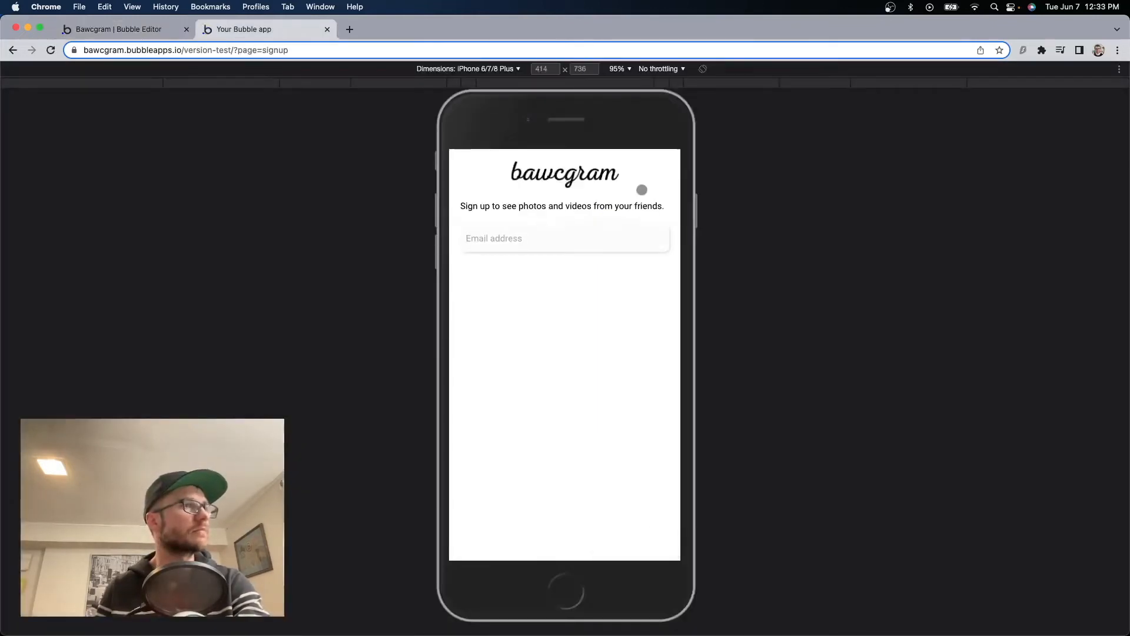
left_click(520, 241)
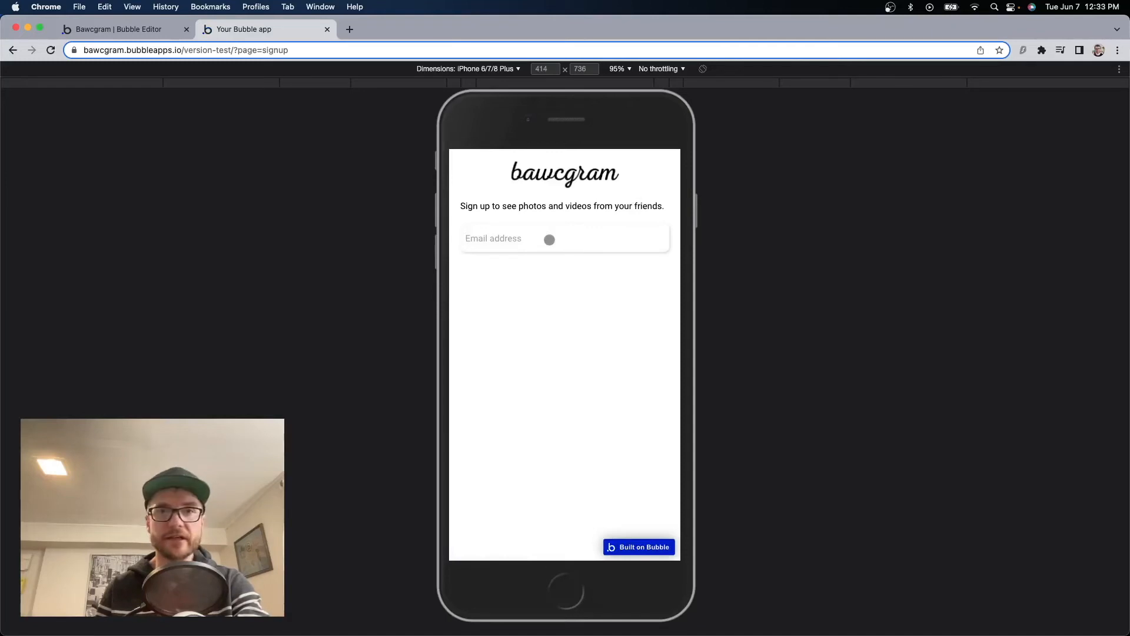
left_click(129, 29)
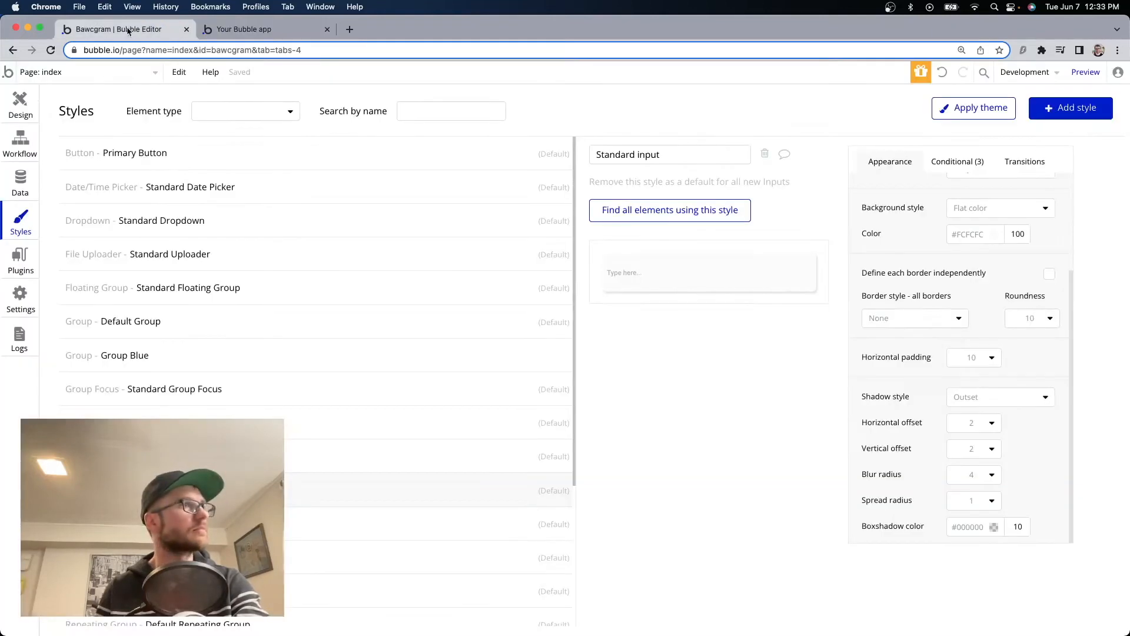
left_click(26, 101)
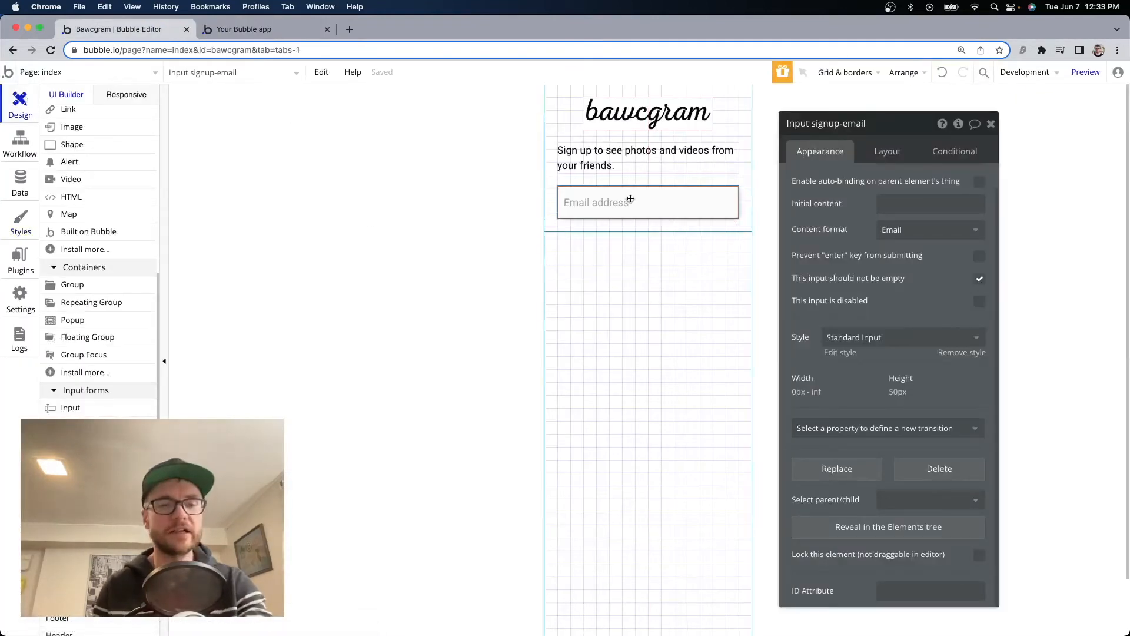
Duplicate the email input and rename the copy to signup-password.
key("super+c")
key("super+v")
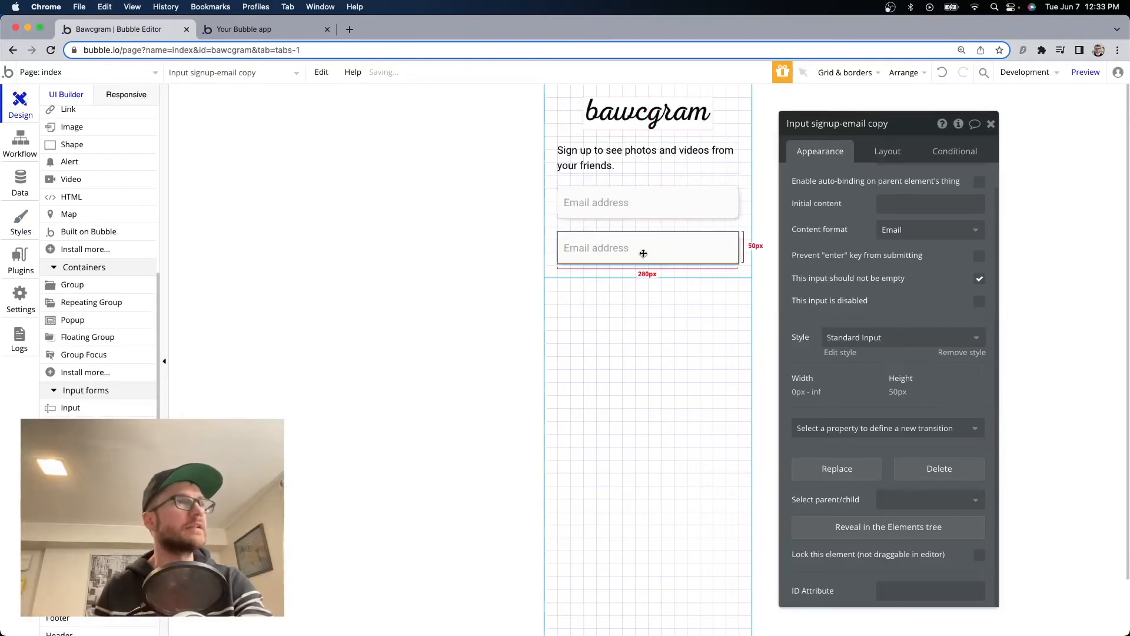
left_click_drag(847, 125, 920, 124)
left_click(860, 126)
type("pa")
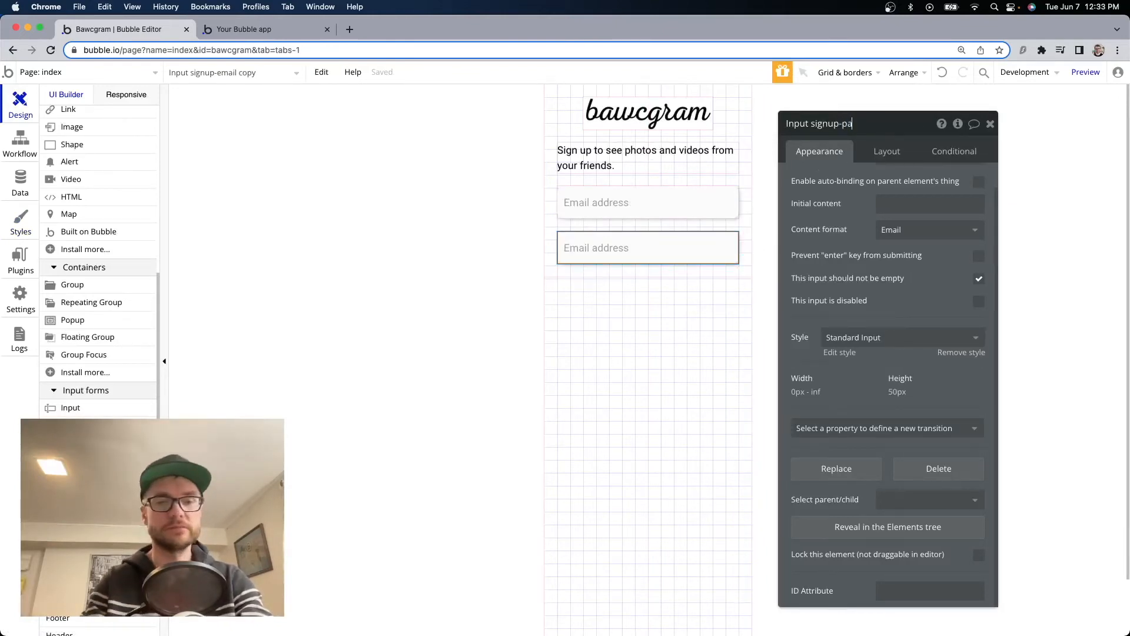
type("ssword")
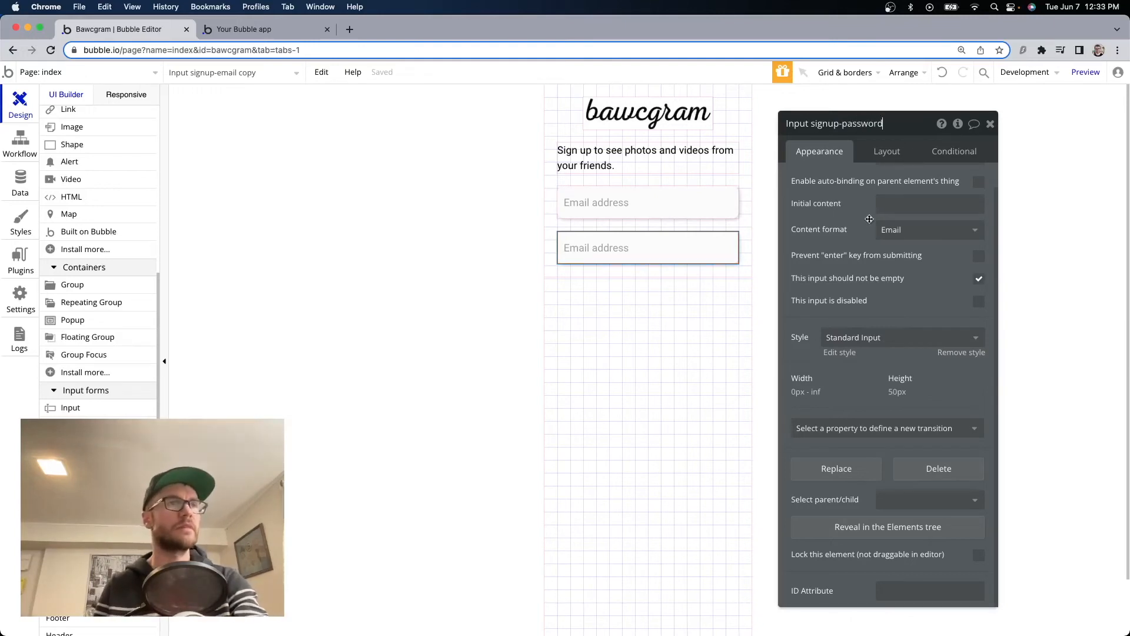
Set the copy's content format to Password with the placeholder 'Password'.
left_click(893, 236)
left_click(923, 290)
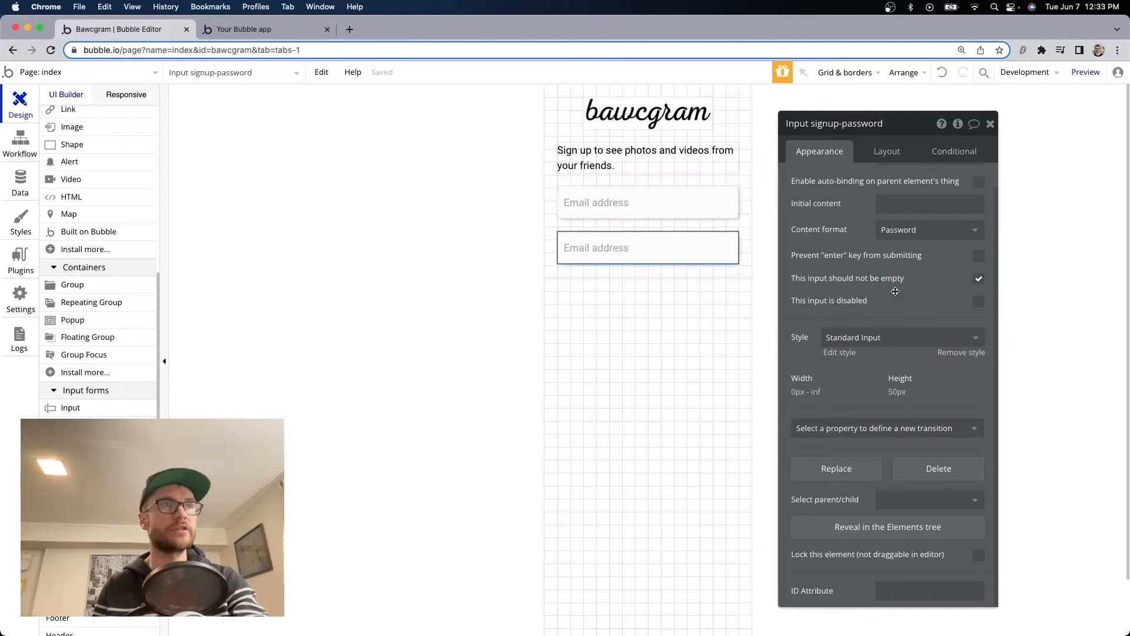
scroll(873, 262, "up", 1)
left_click(908, 180)
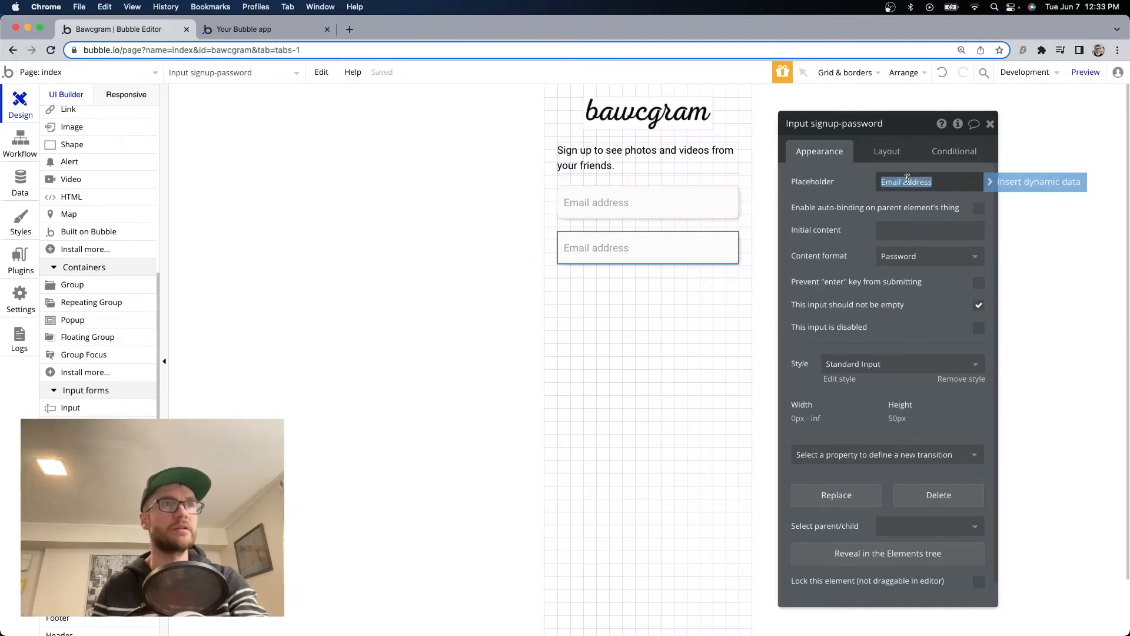
type("Pas")
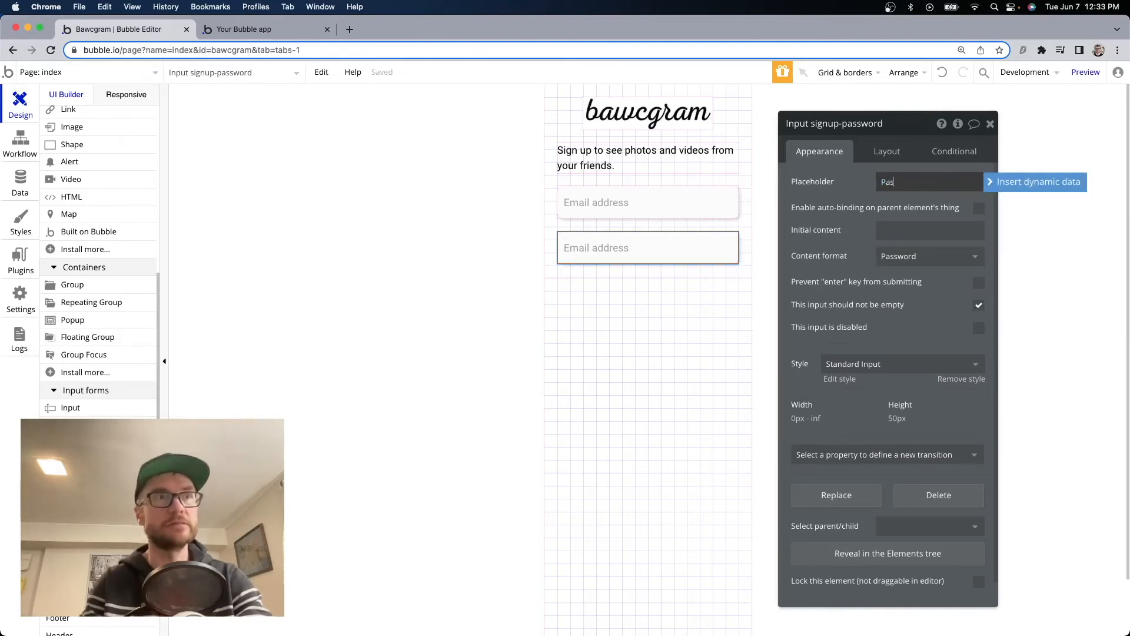
type("sword")
scroll(153, 382, "up", 10)
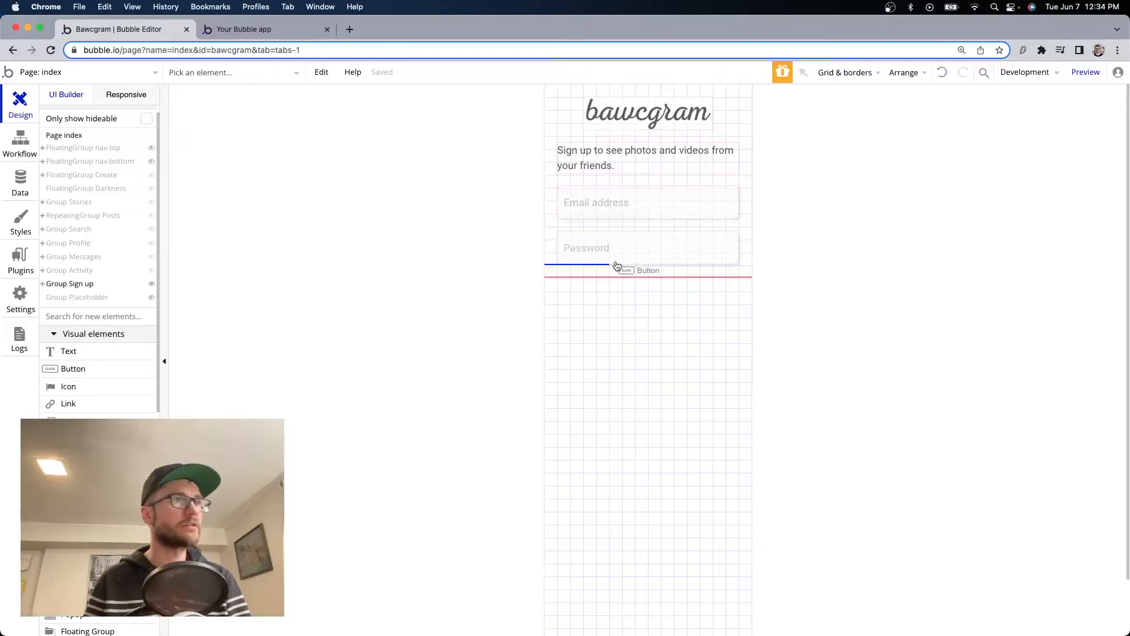
Add a full-width 'Sign me up' button under the password field, min width 0, min height 50, and preview it.
left_click(613, 266)
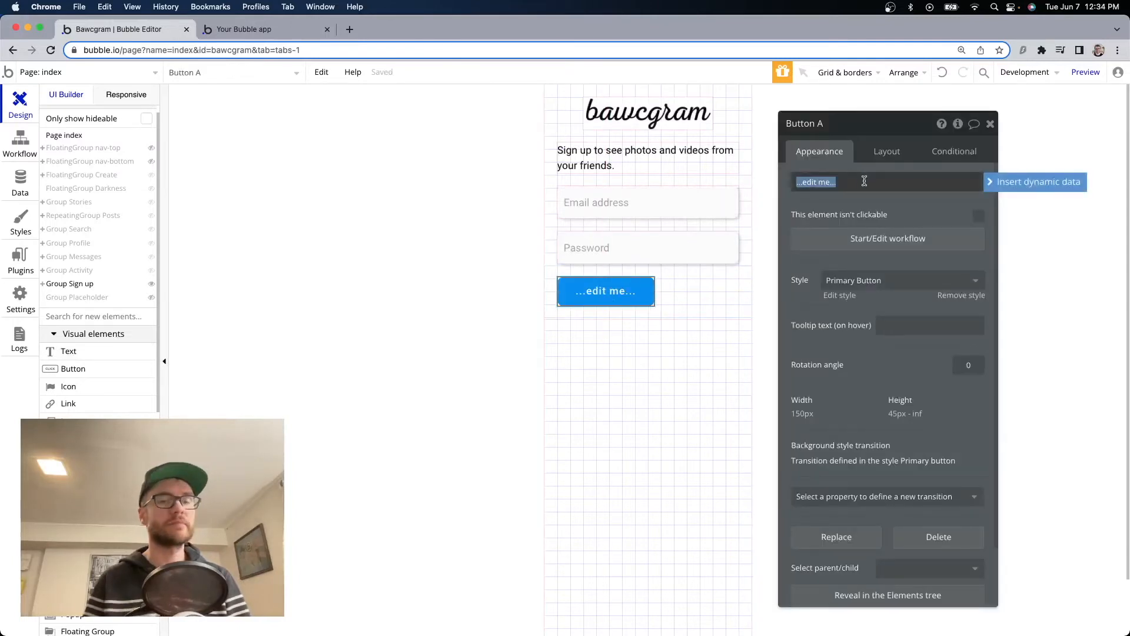
type("Sign me up")
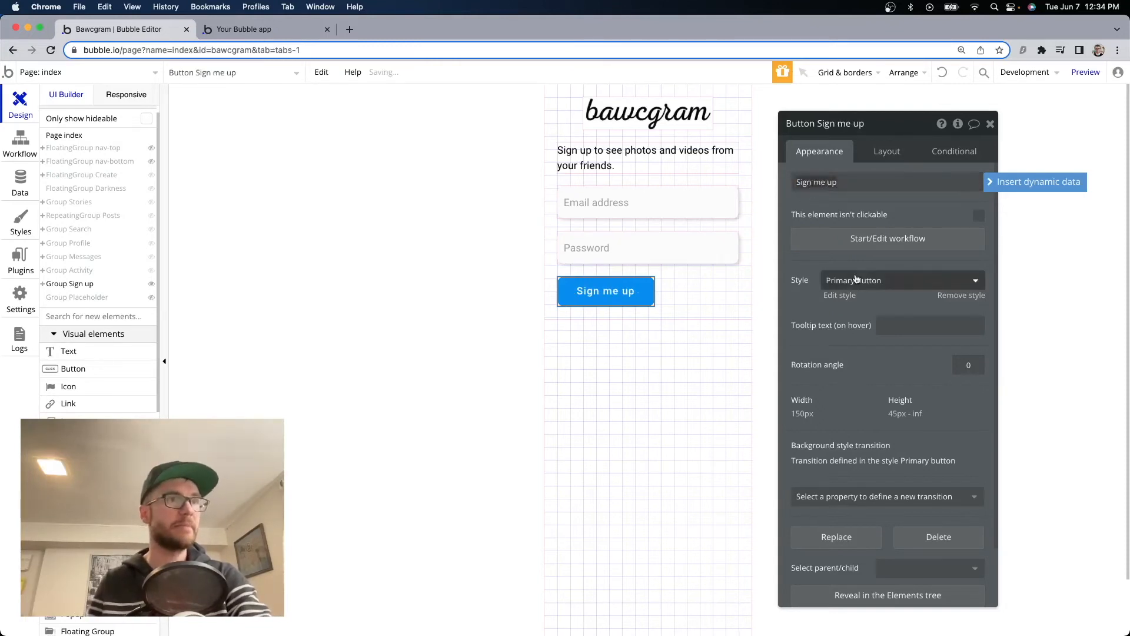
left_click(886, 151)
left_click(978, 306)
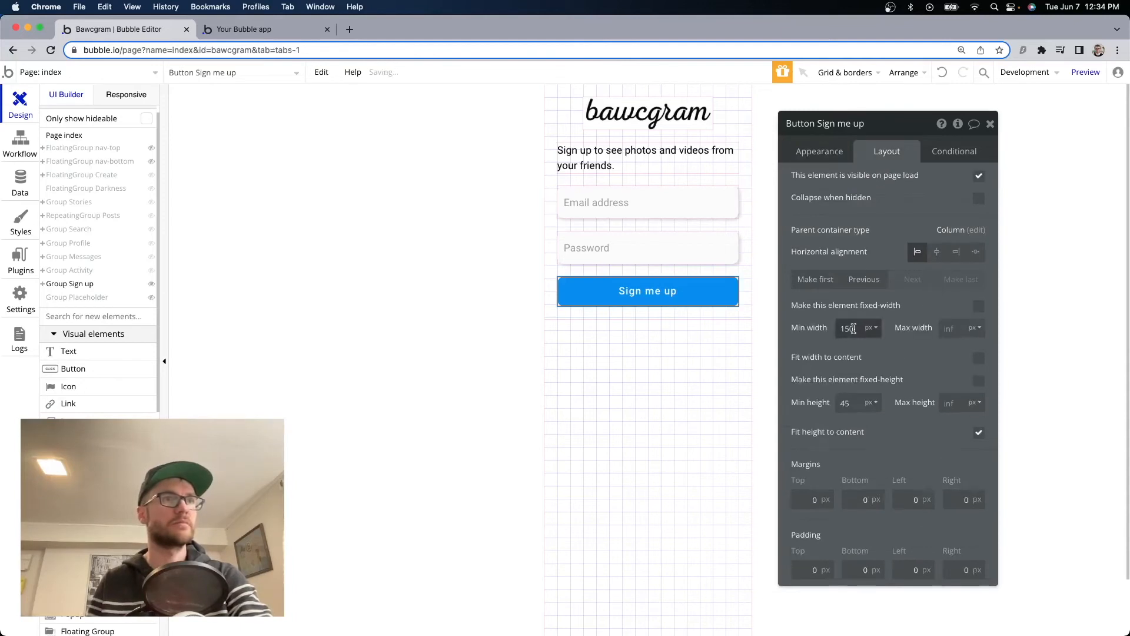
type("0")
double_click(854, 405)
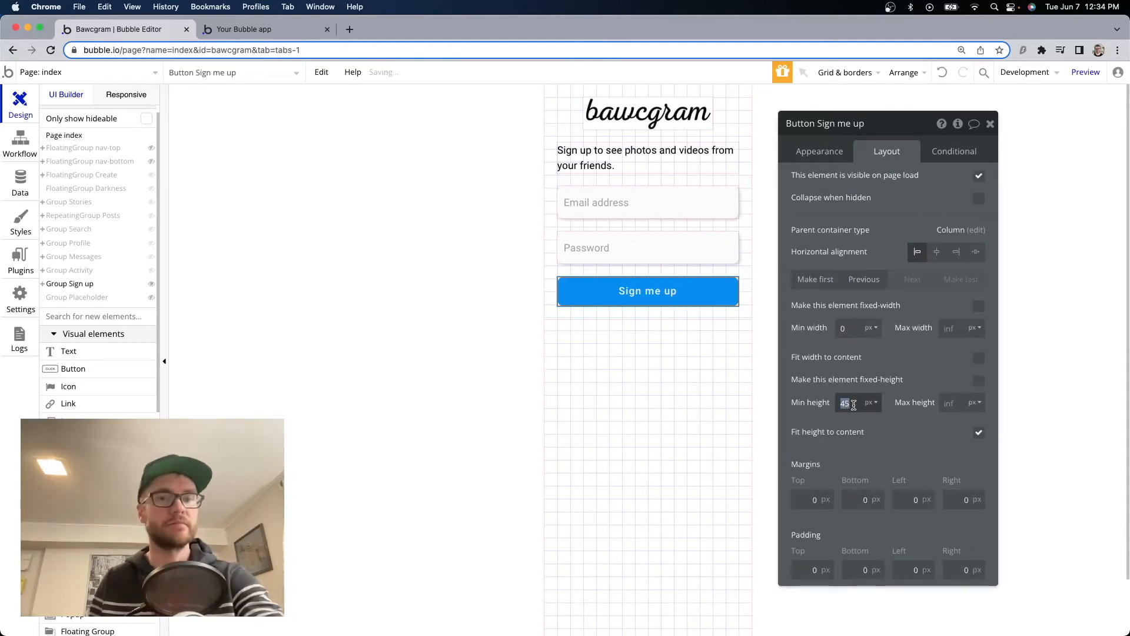
type("50")
left_click(928, 371)
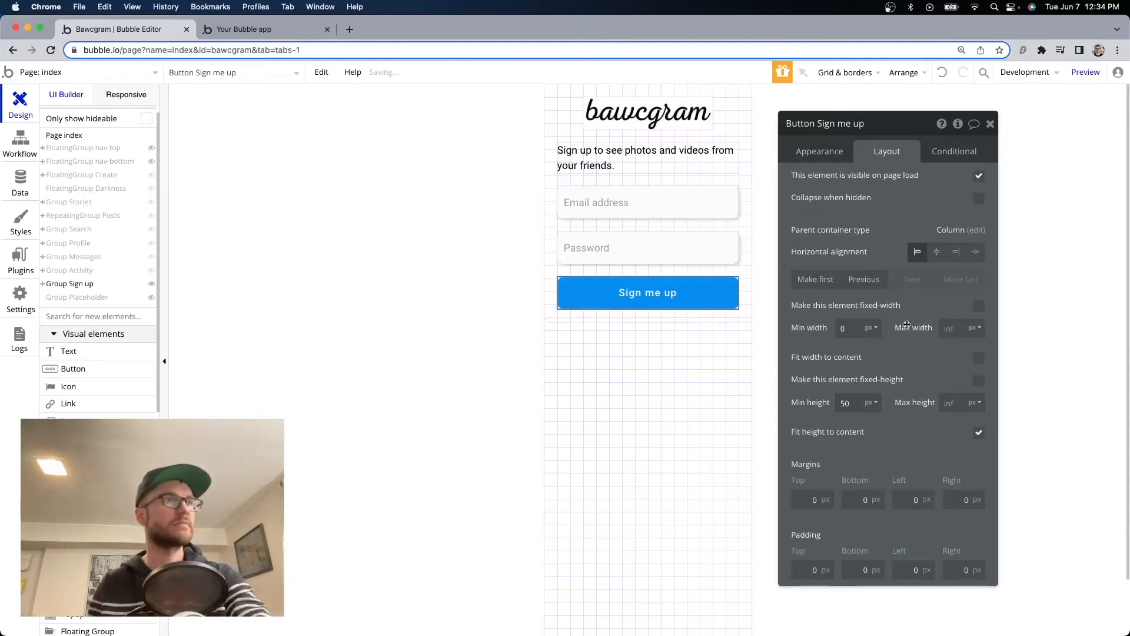
left_click(287, 30)
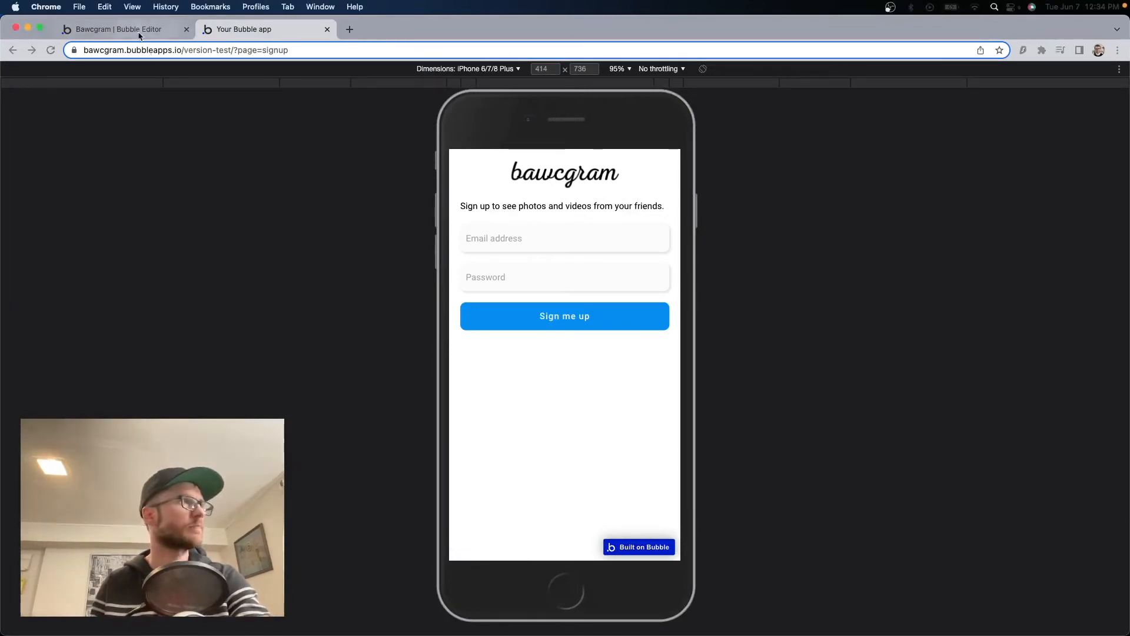
left_click(150, 30)
Group the email input, password input and button into a column named 'signup-inputs'.
left_click(717, 206)
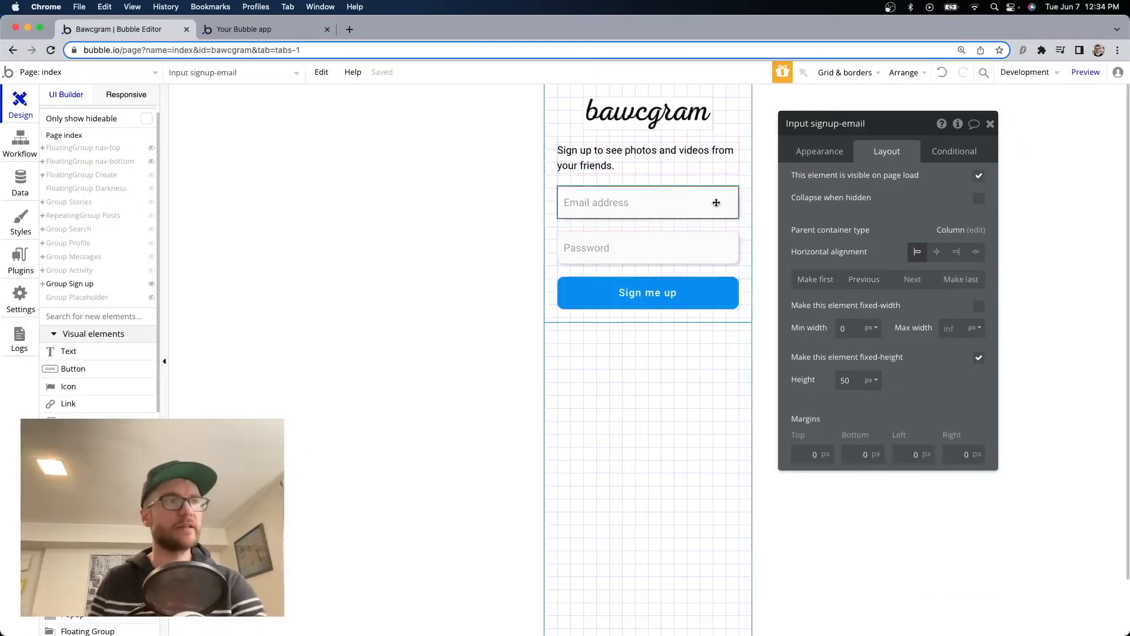
left_click(682, 254, "shift")
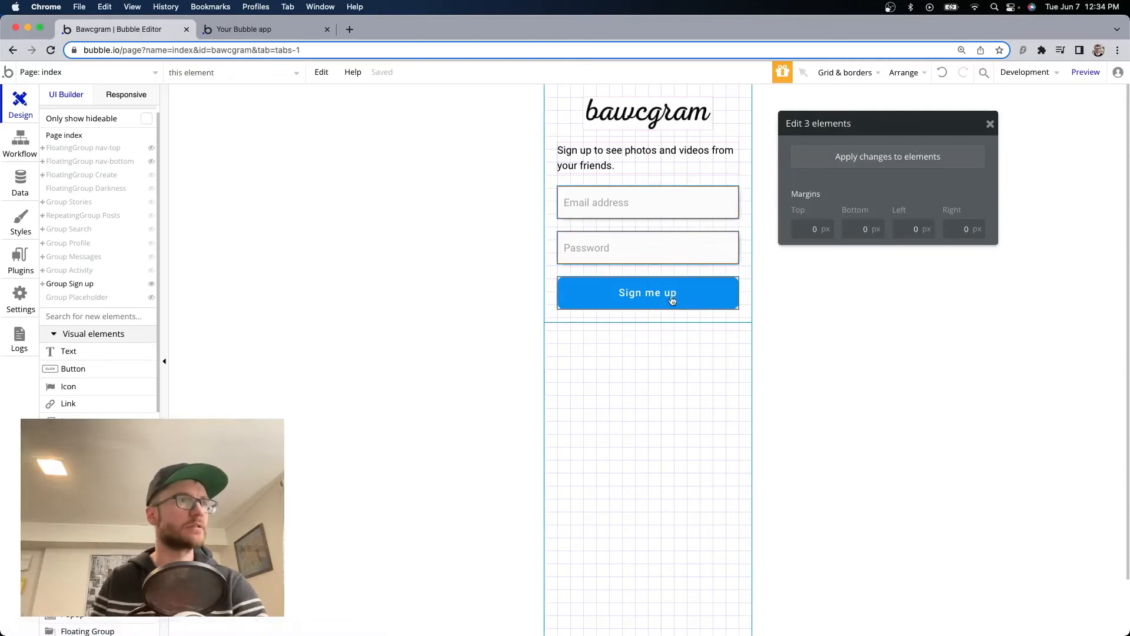
right_click(631, 297)
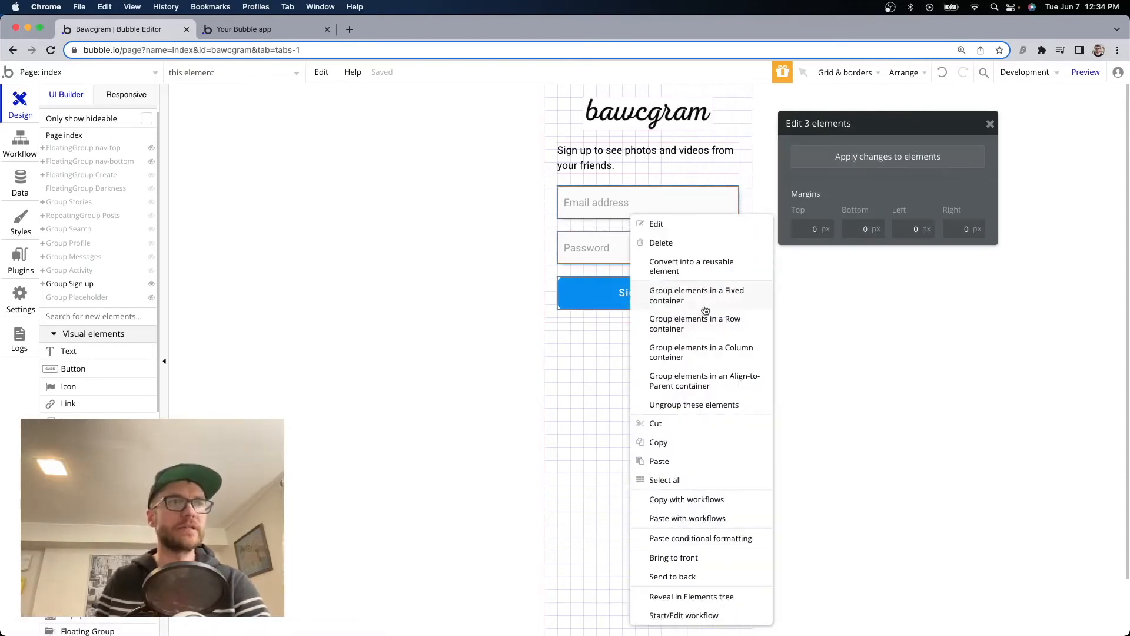
left_click(697, 352)
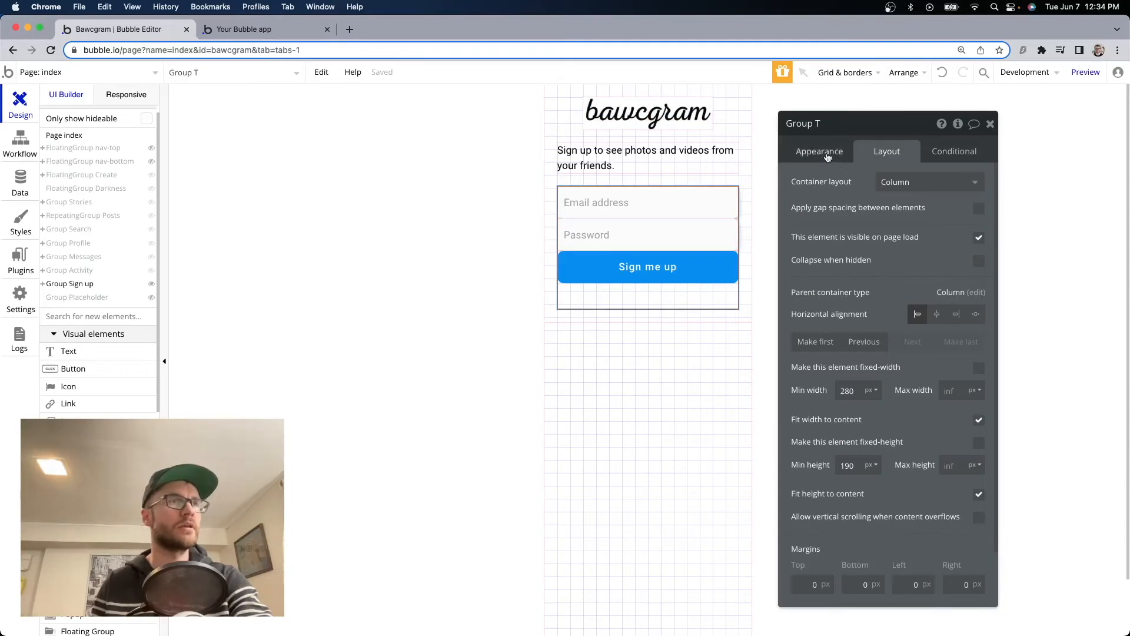
left_click(828, 123)
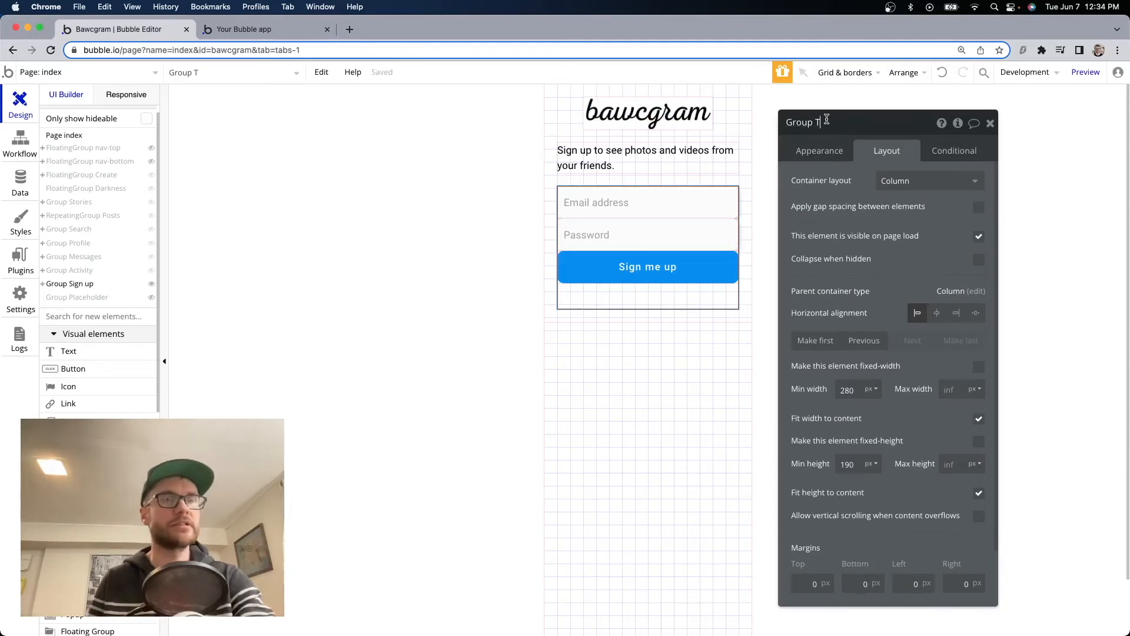
key("BackSpace")
type("signu")
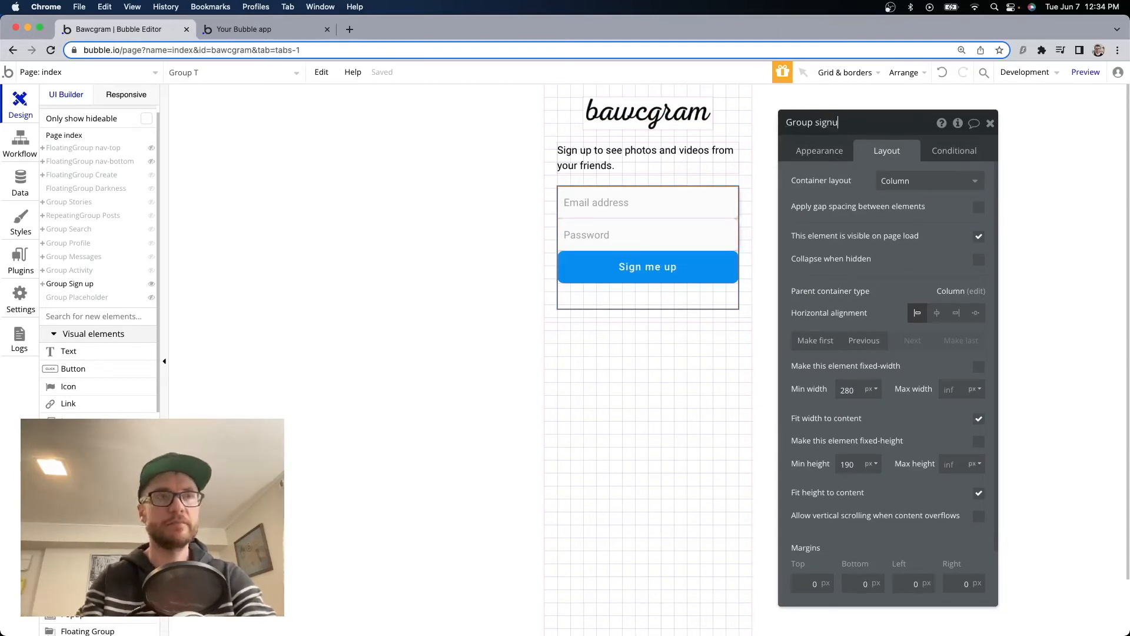
type("p-inp")
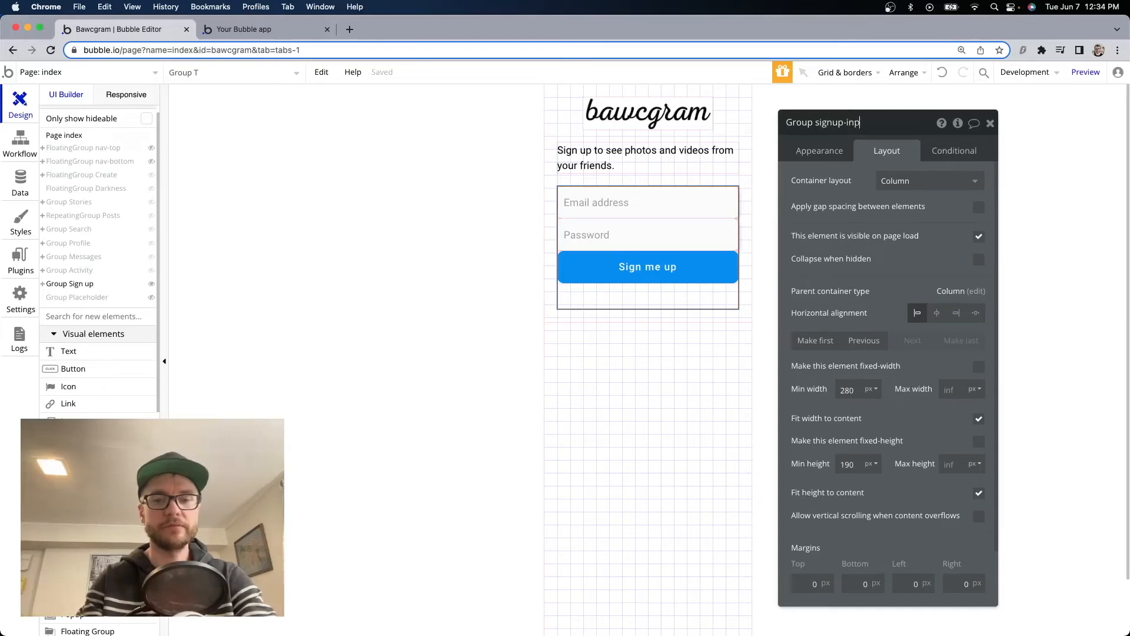
type("uts")
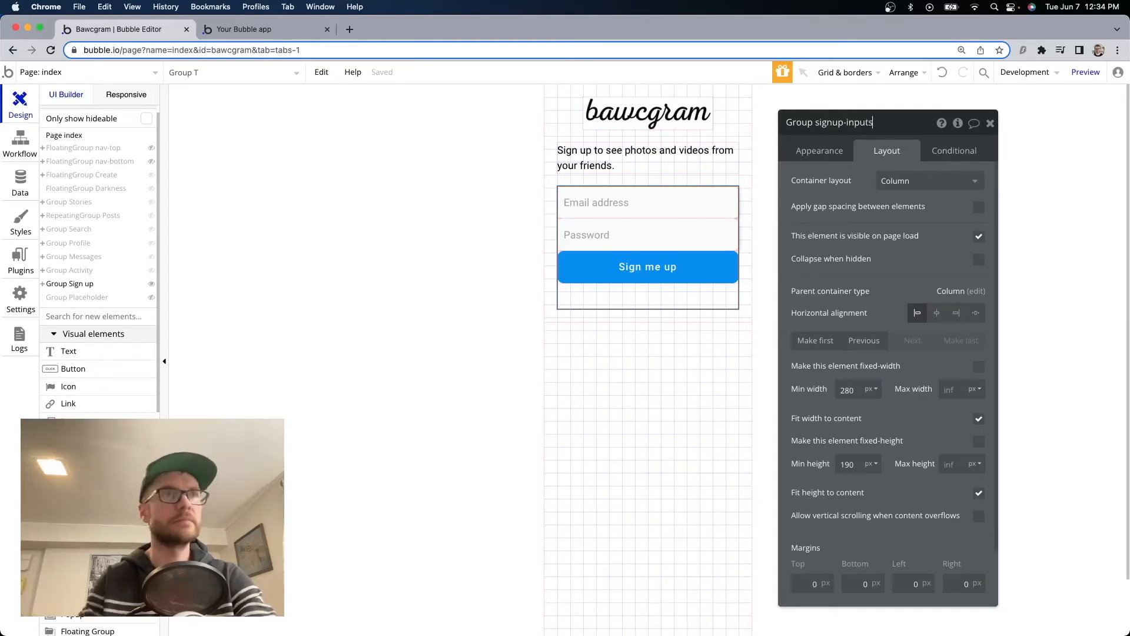
Give signup-inputs a 20 px row gap and set the parent Sign up group's row gap to 40.
left_click(980, 207)
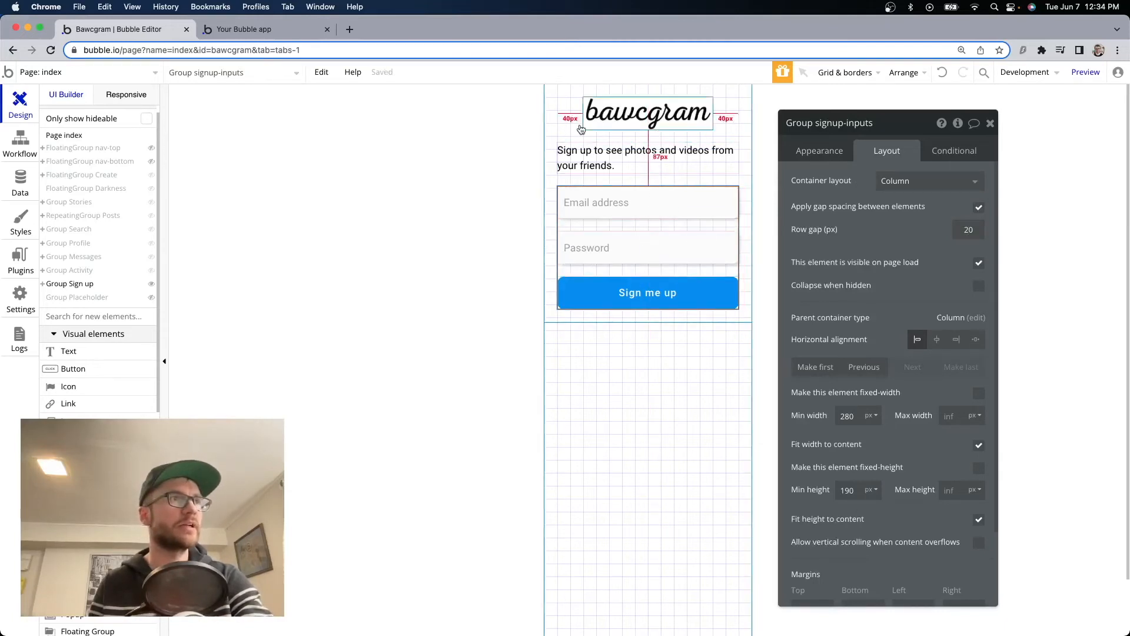
left_click(561, 127)
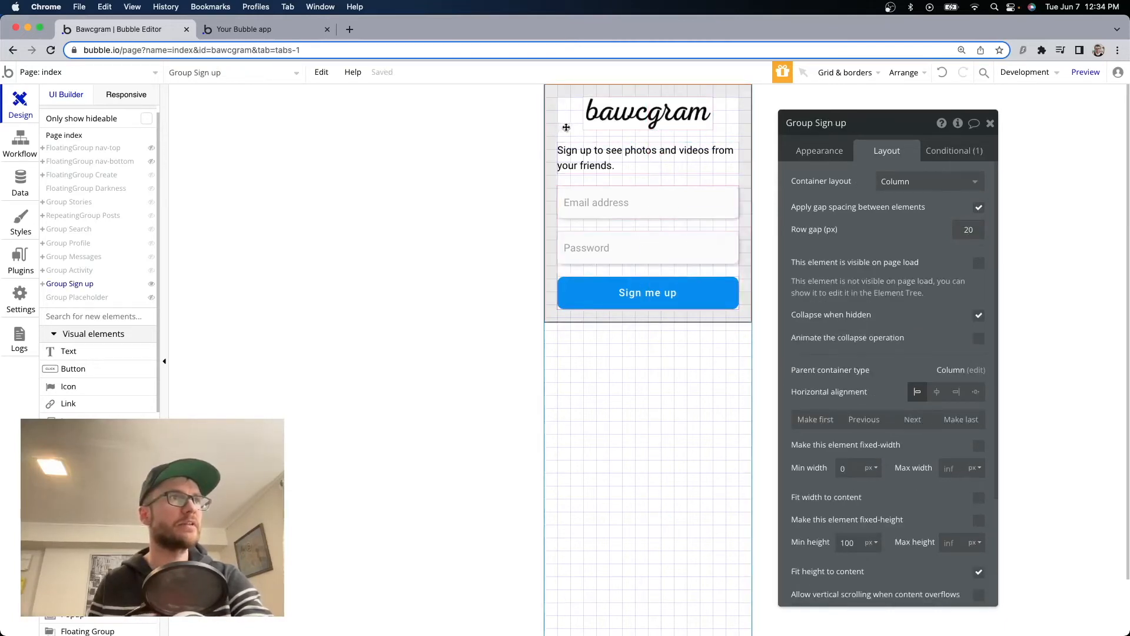
left_click(969, 229)
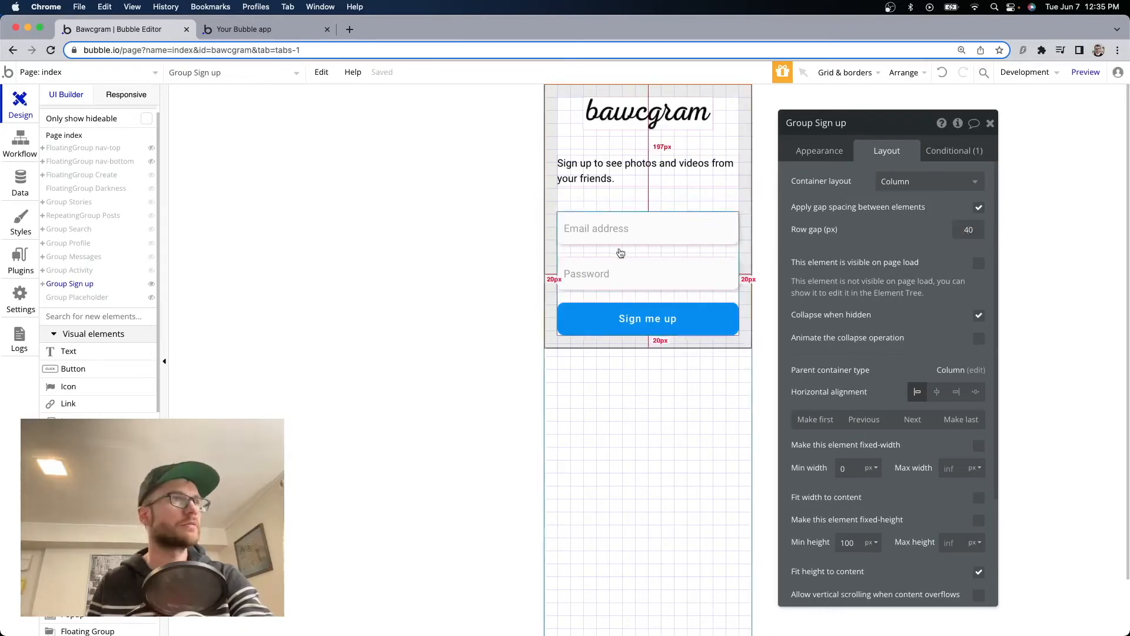
Make signup-inputs full width with min width 0 and min height 0, then preview.
left_click(618, 252)
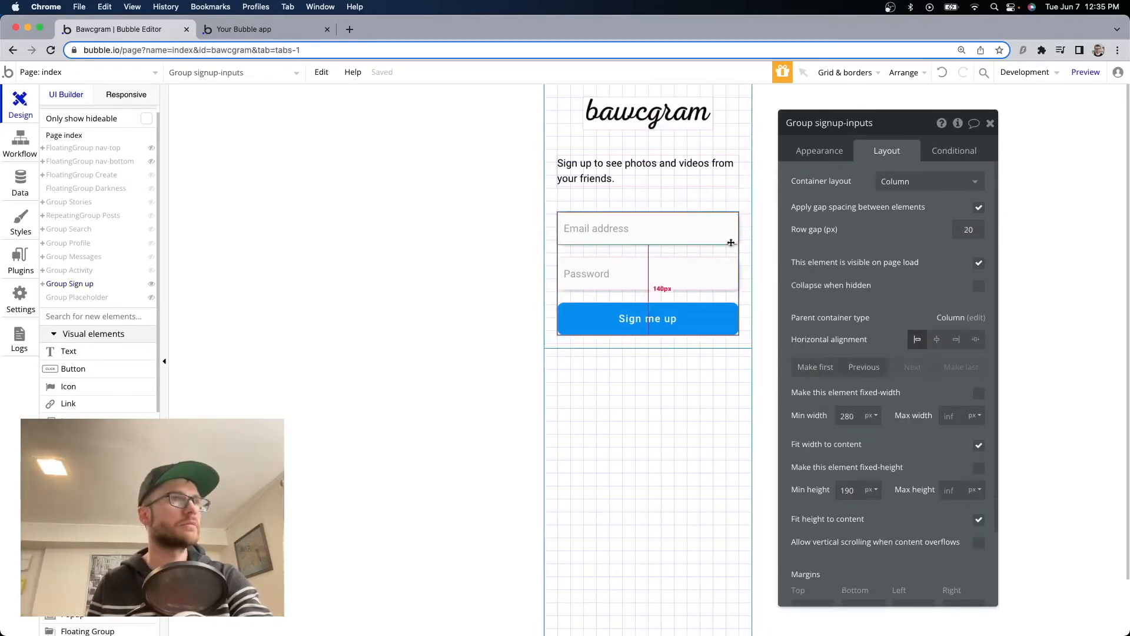
left_click(848, 415)
key("BackSpace")
key("BackSpace")
key("BackSpace")
type("0")
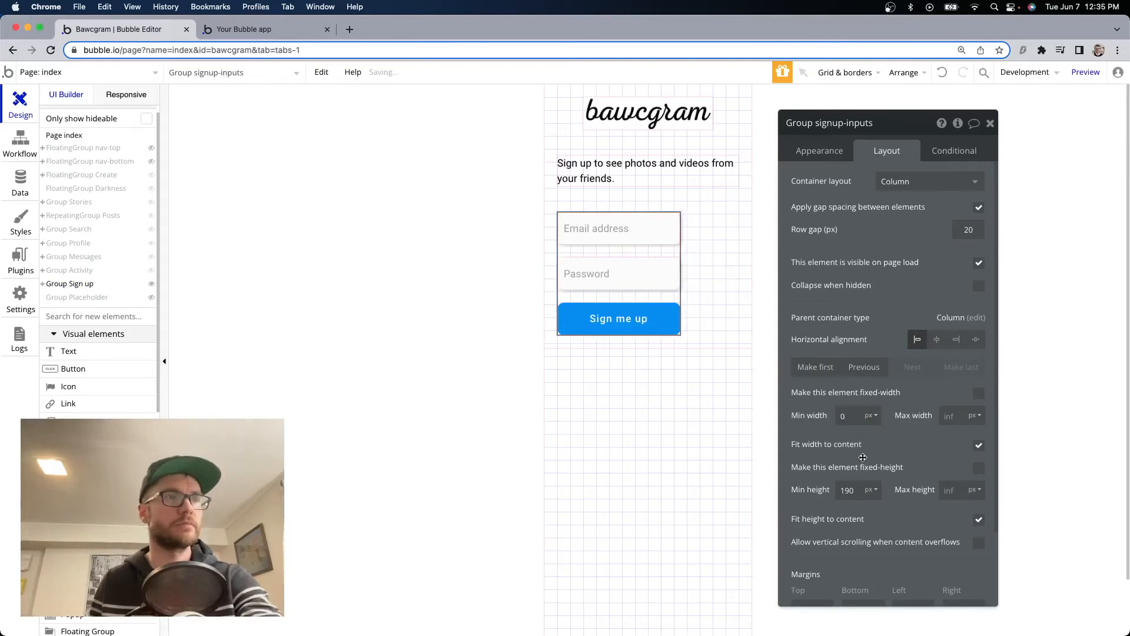
left_click(979, 445)
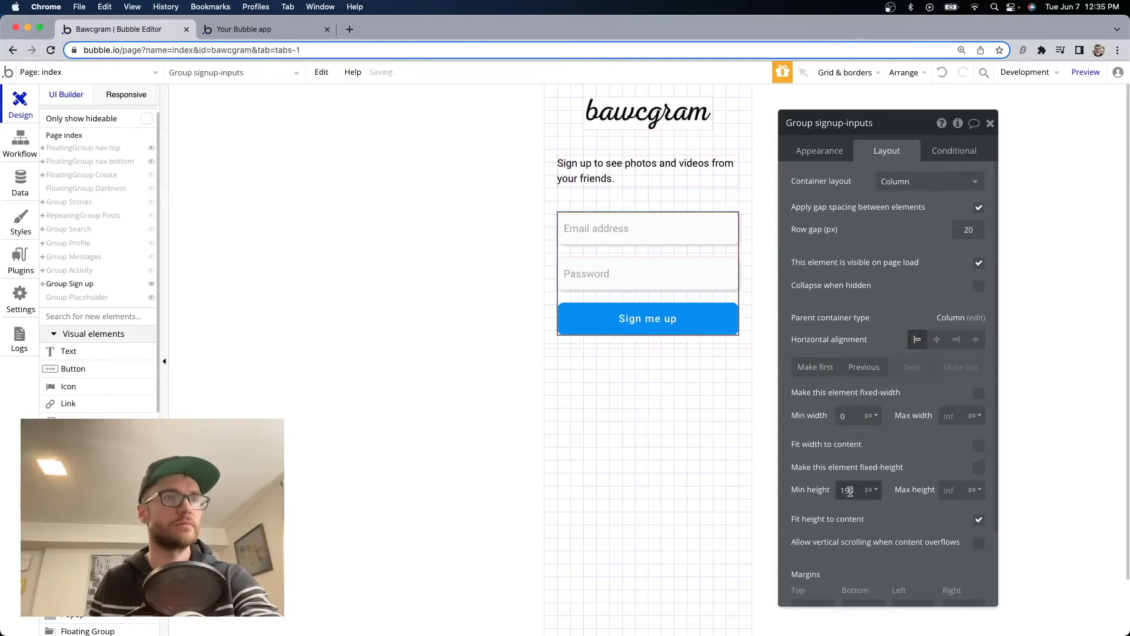
type("0")
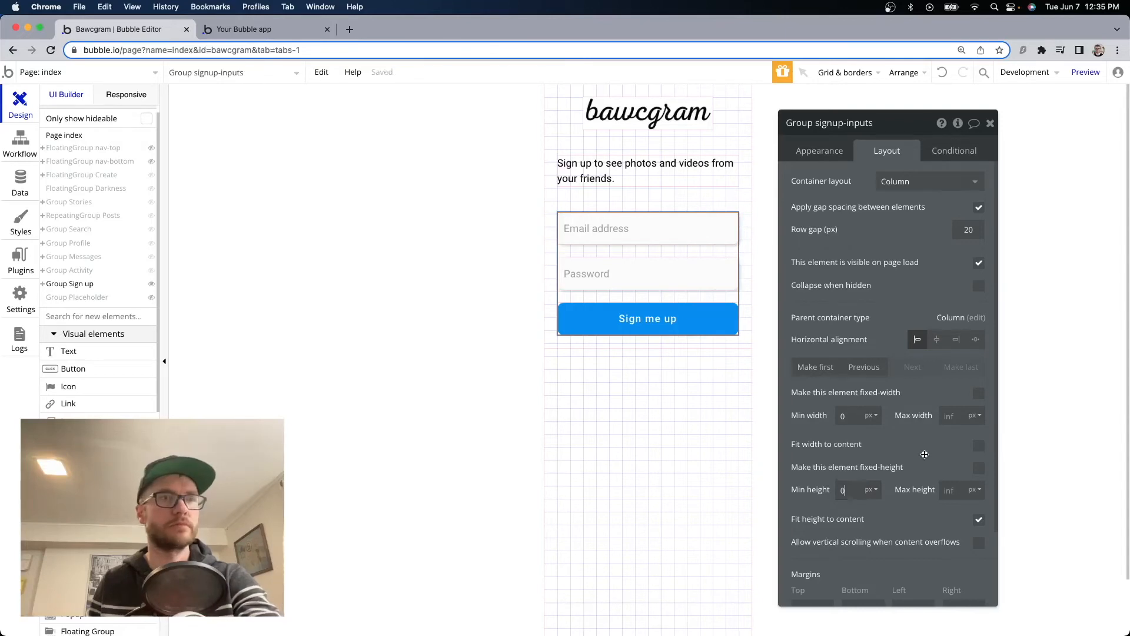
left_click(265, 28)
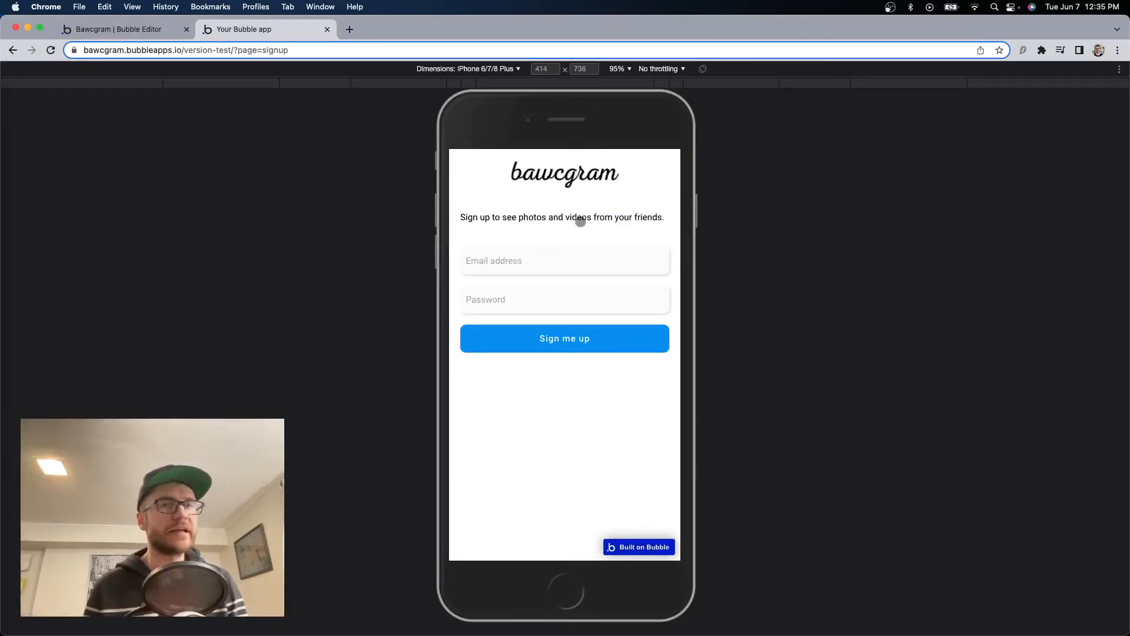
Try the preview's password field, dismiss the suggested-password popup, and select Sign me up in the editor.
left_click(534, 305)
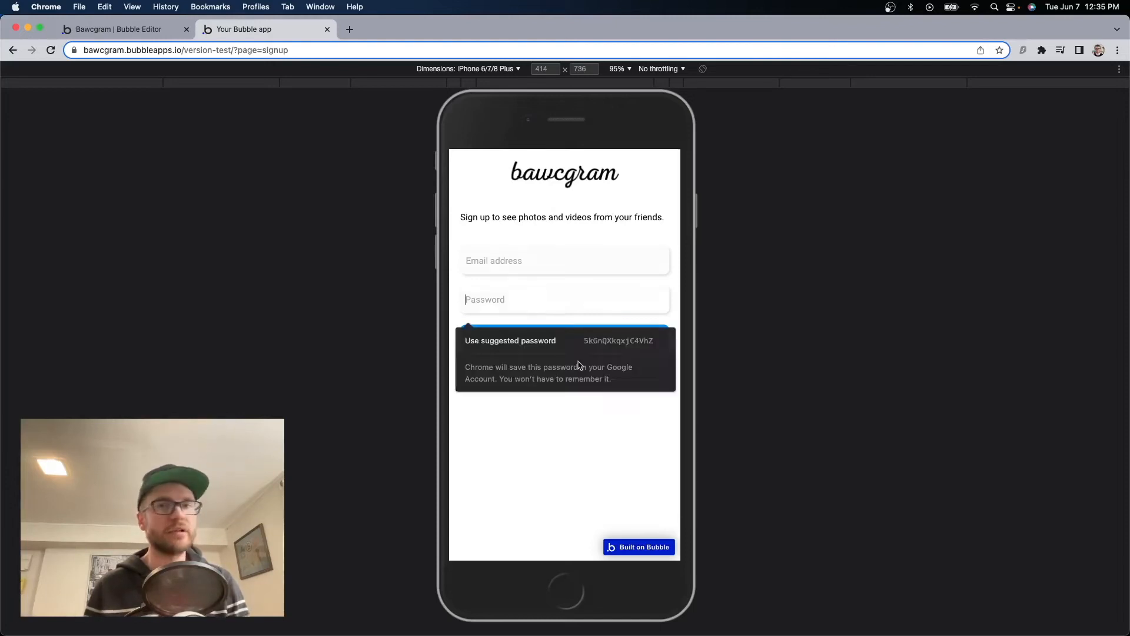
left_click(813, 369)
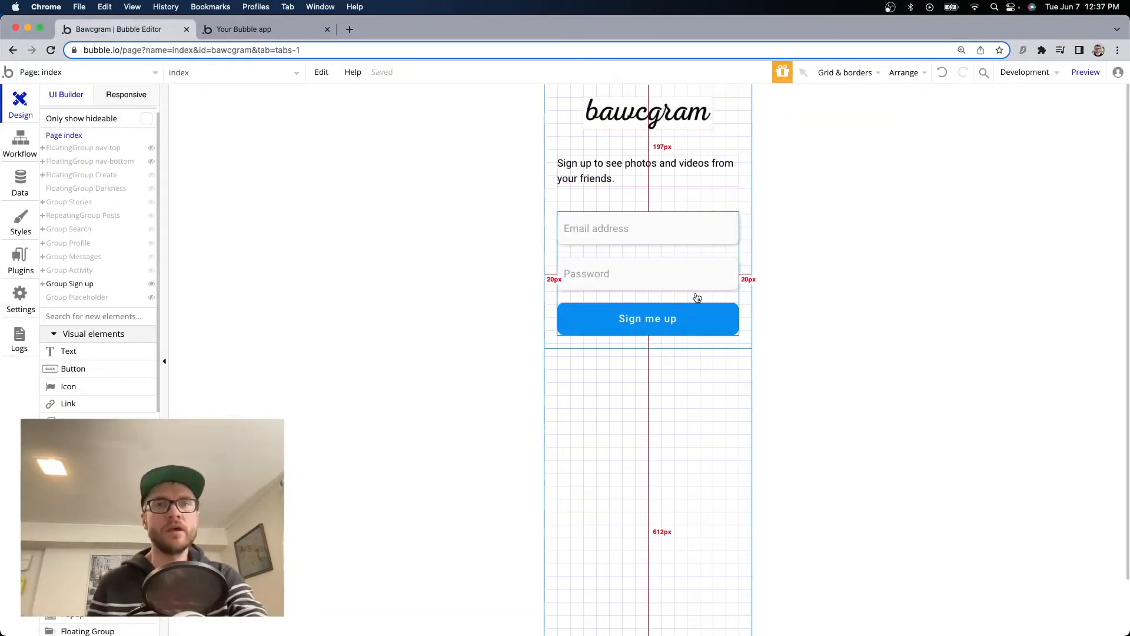
left_click(691, 333)
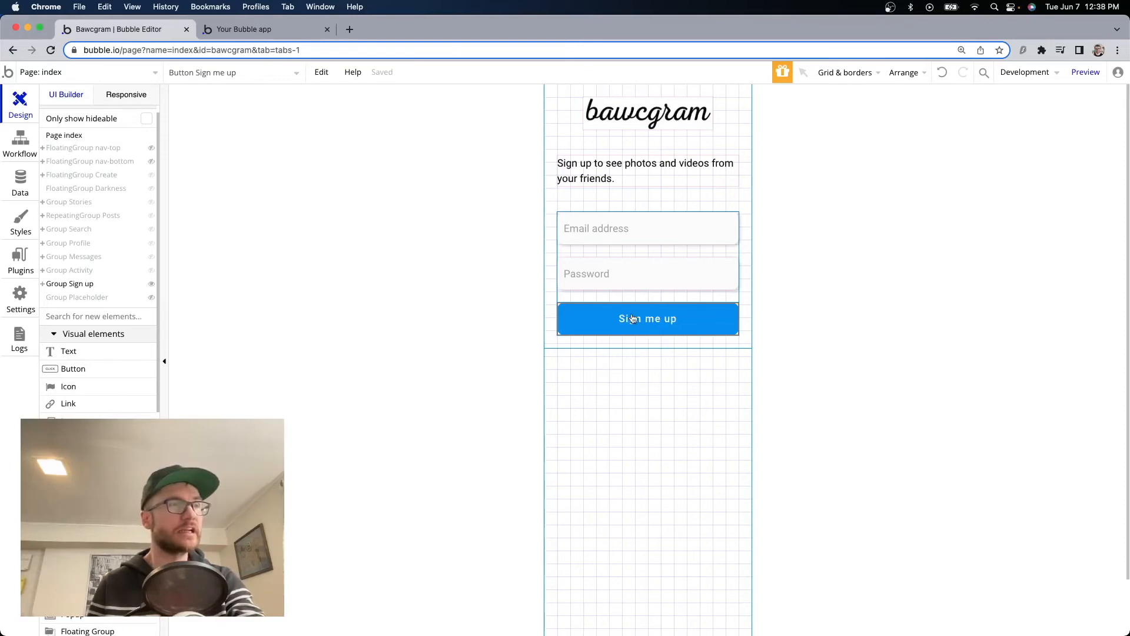
Start the Sign me up button's click workflow with an Account > Sign the user up action.
double_click(632, 319)
left_click(784, 278)
double_click(674, 321)
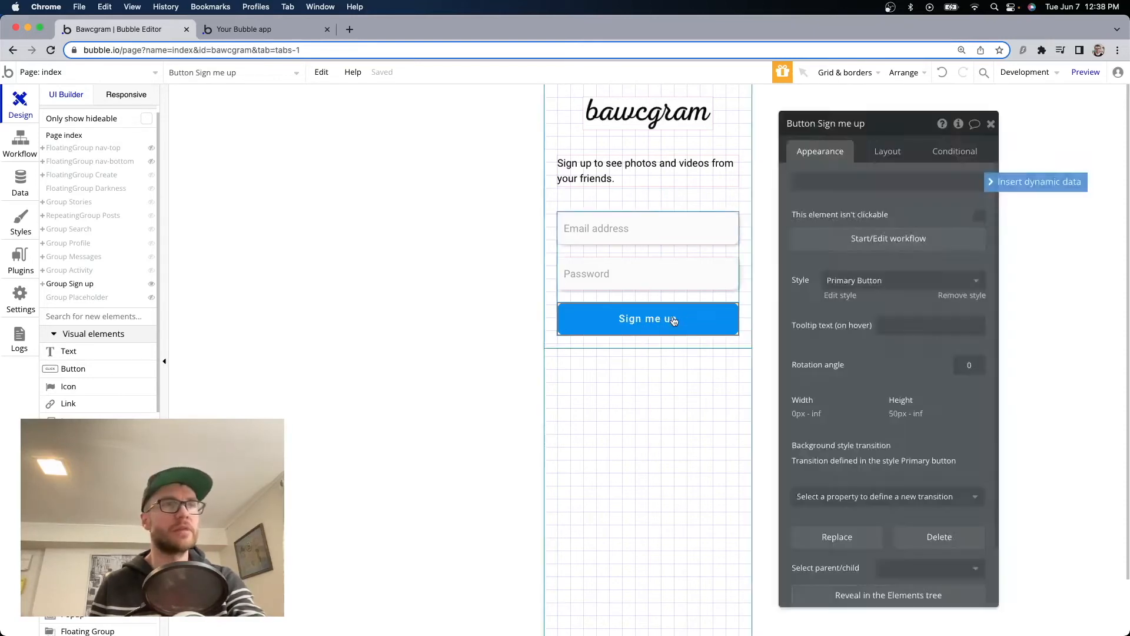
left_click(881, 238)
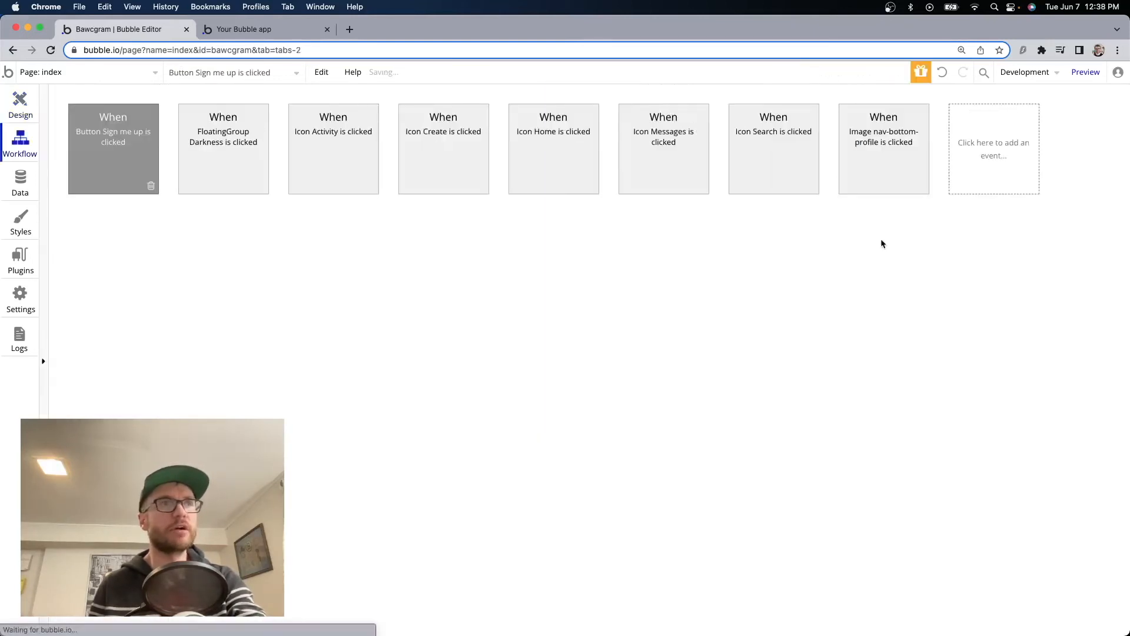
left_click(150, 236)
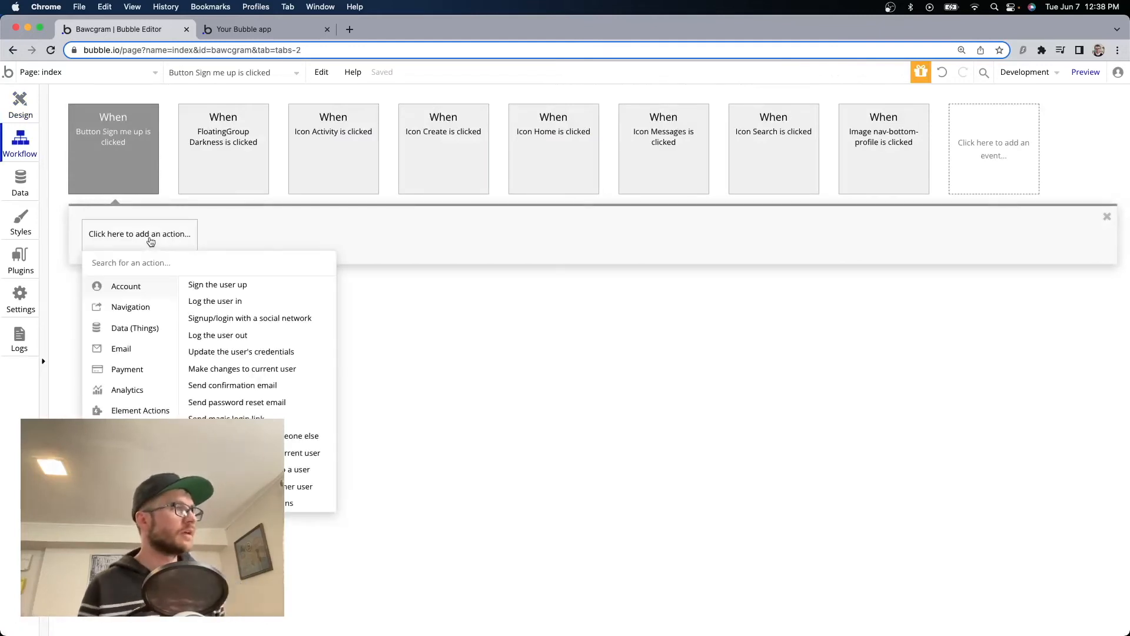
left_click(221, 286)
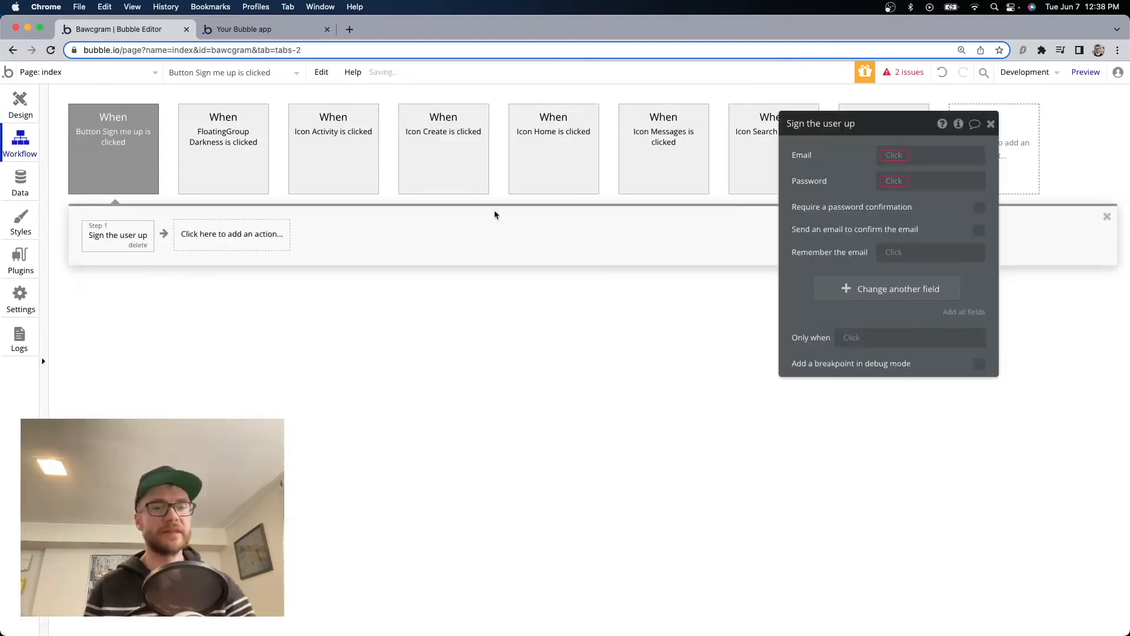
Set the action's Email and Password to the signup inputs' values, with Remember the email: yes.
left_click(895, 156)
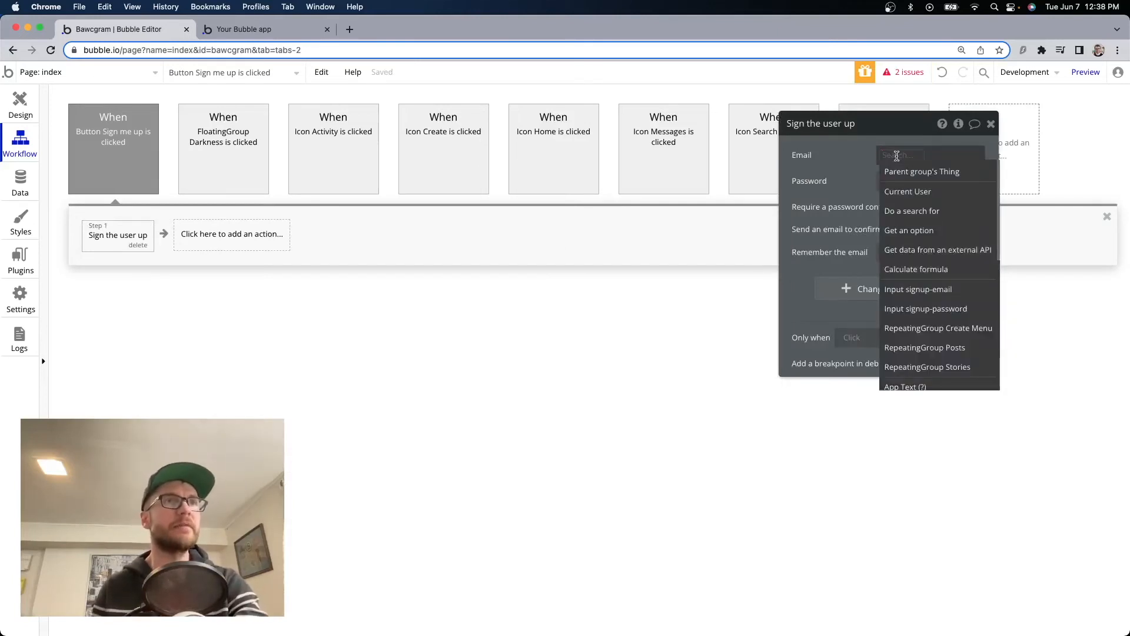
type("emai")
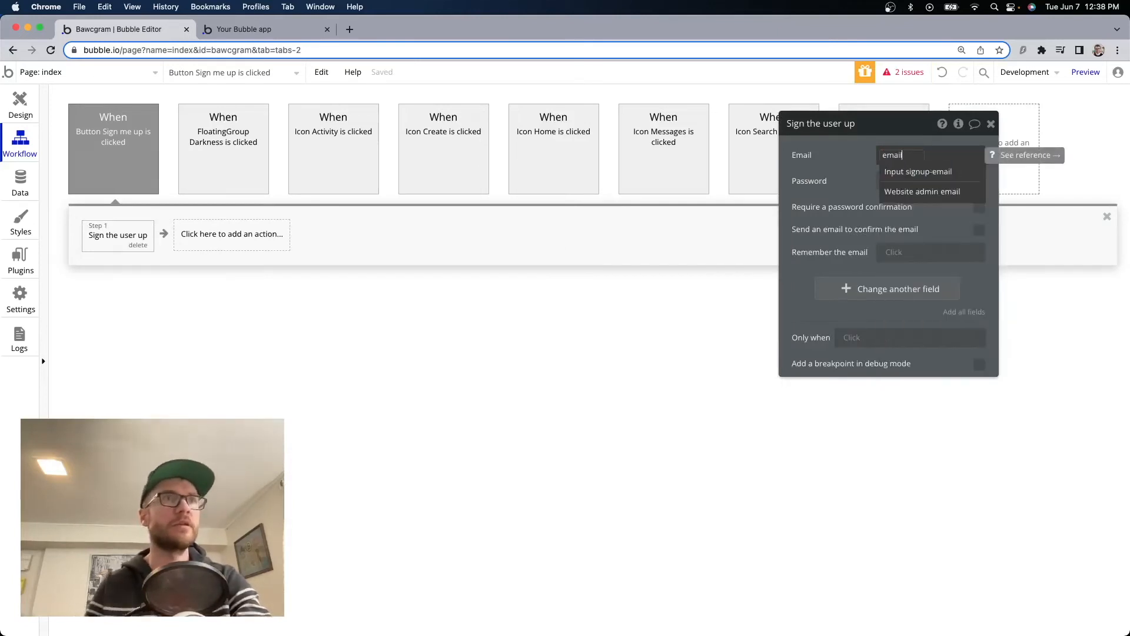
type("l")
left_click(918, 171)
left_click(901, 182)
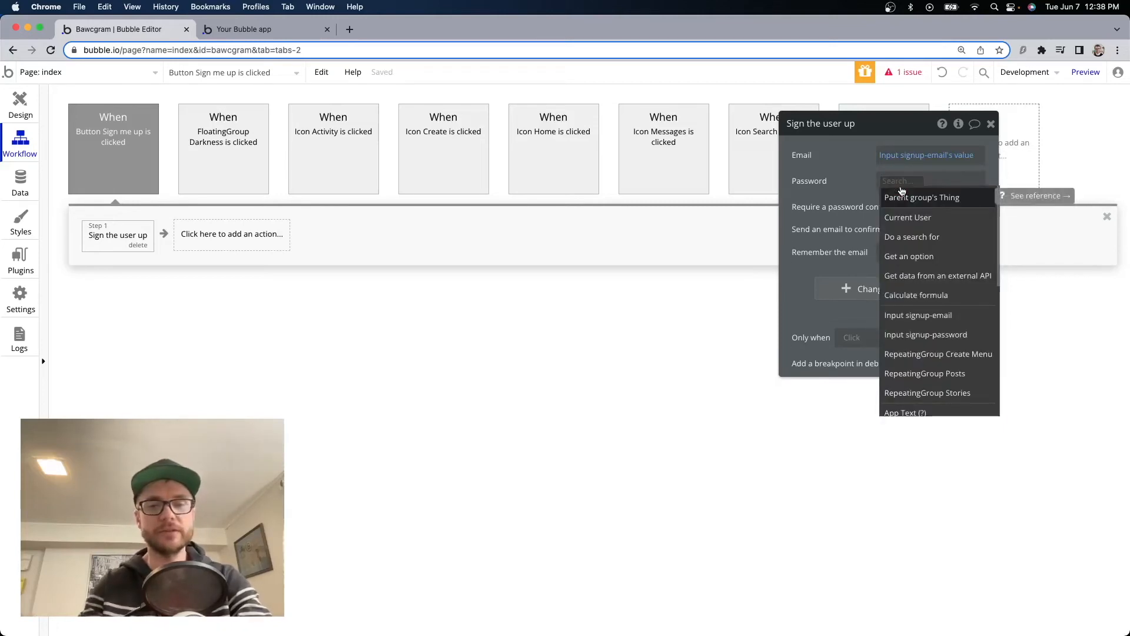
type("pass")
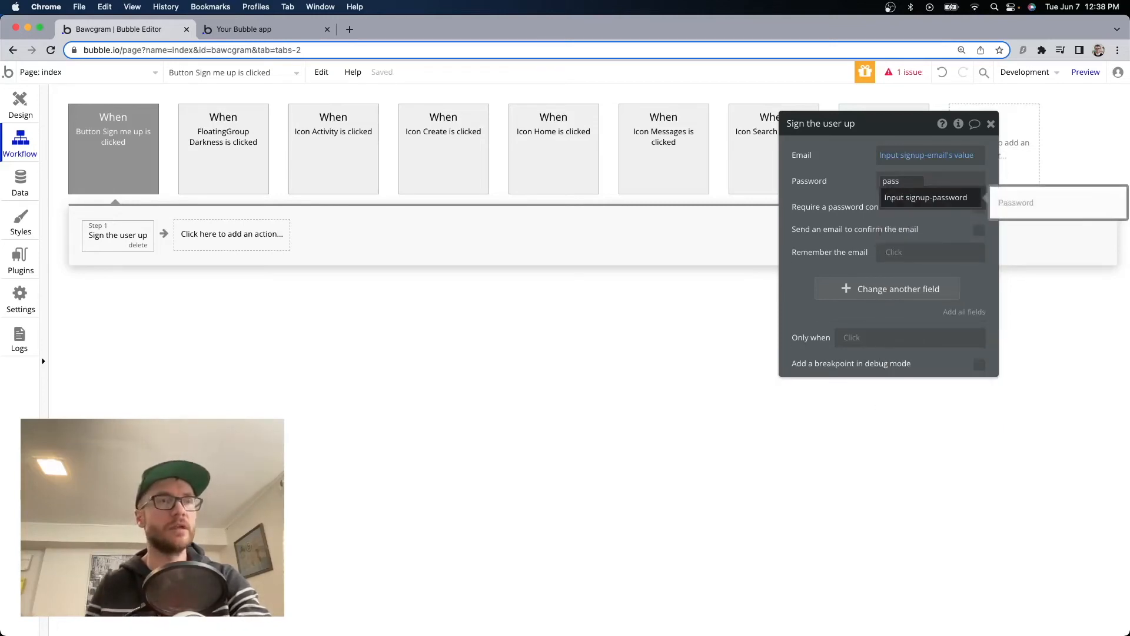
left_click(900, 202)
left_click(923, 211)
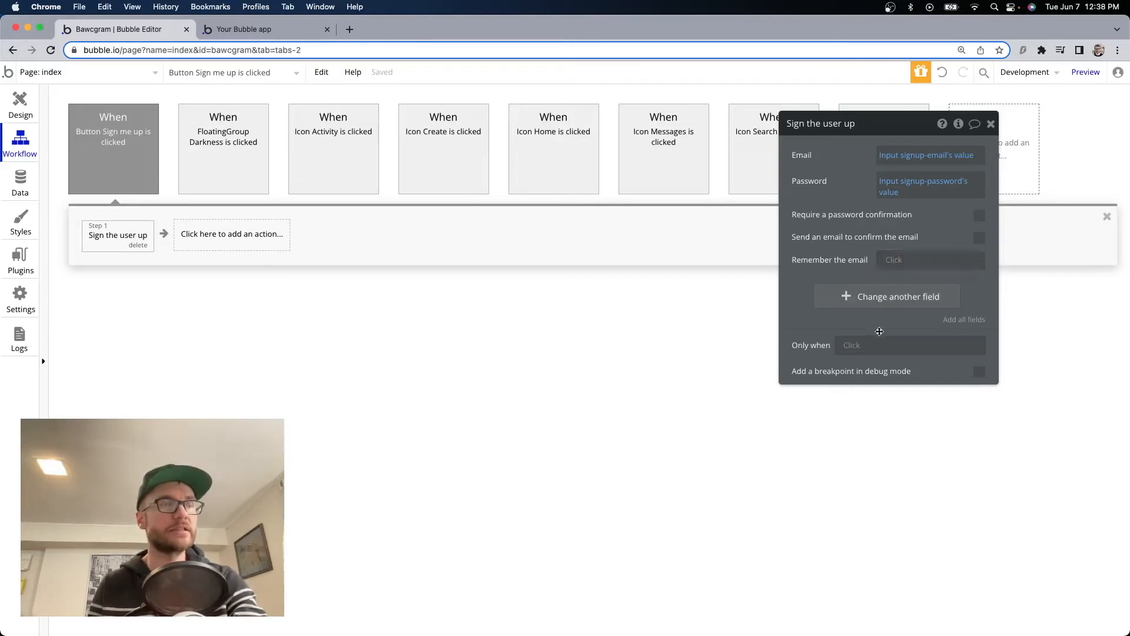
left_click(889, 262)
left_click(909, 307)
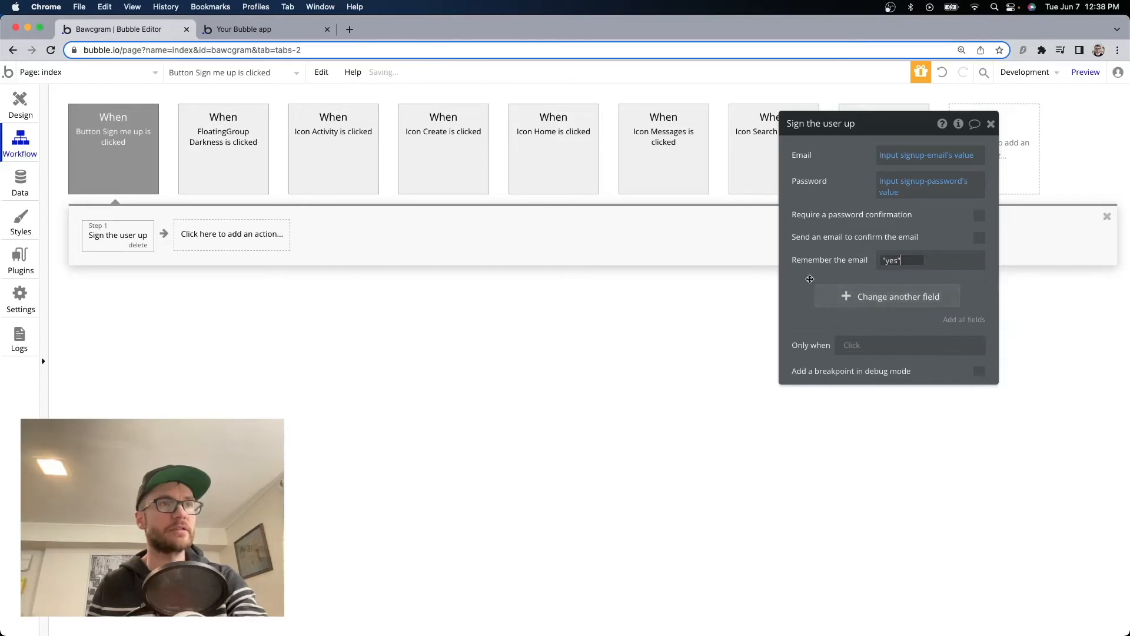
left_click(20, 105)
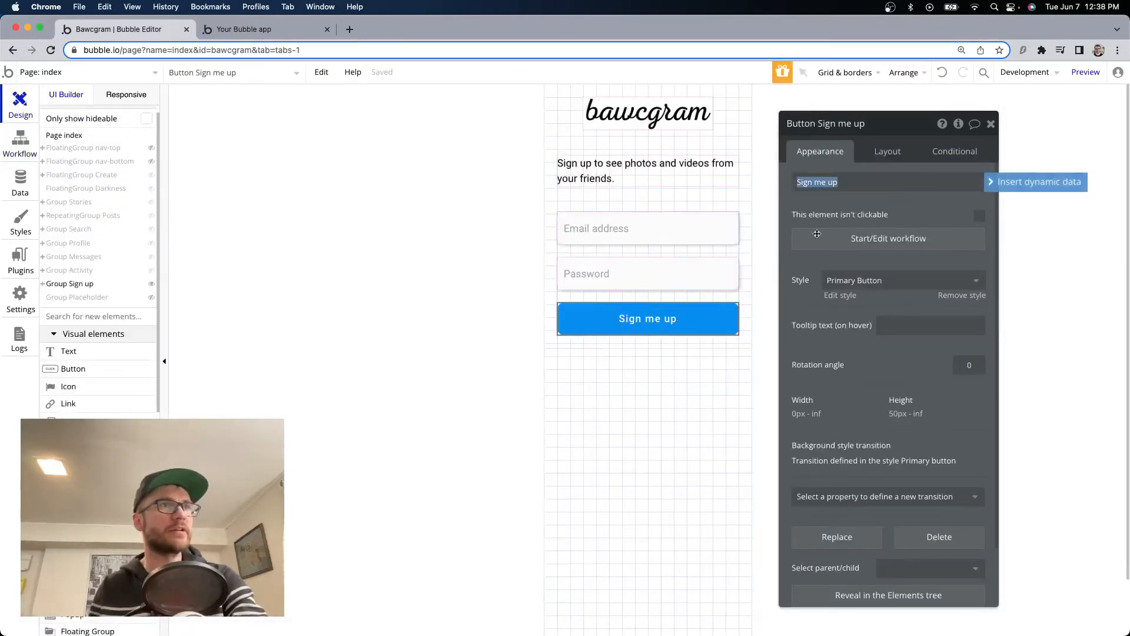
Add a conditional on the Sign me up button: When This Button isn't clickable.
left_click(954, 154)
left_click(896, 180)
left_click(829, 190)
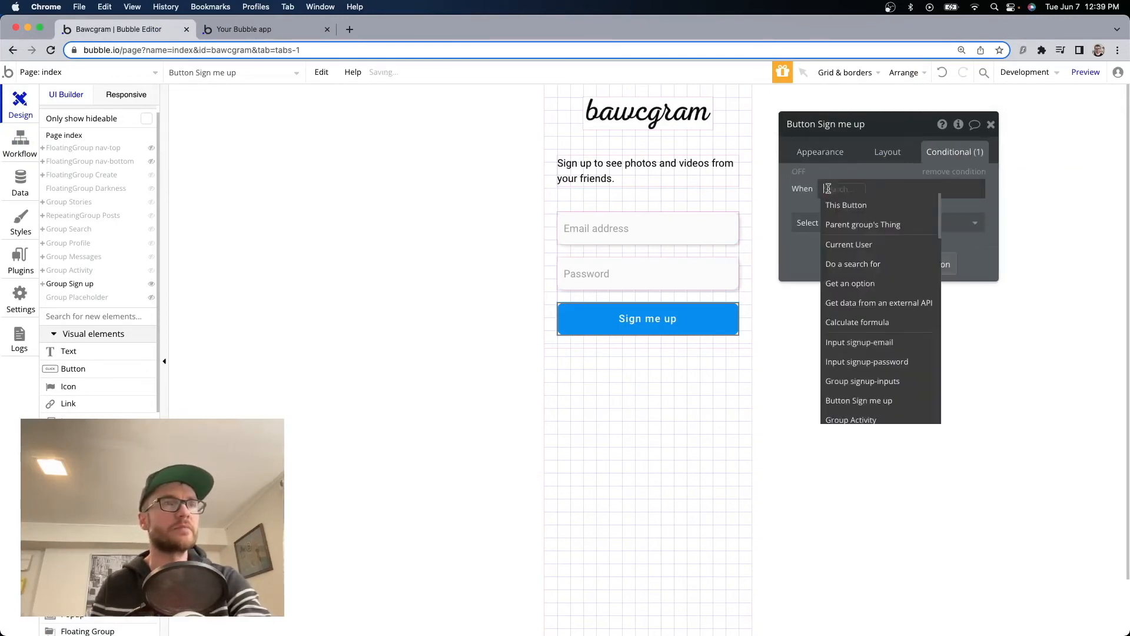
left_click(848, 206)
left_click(898, 205)
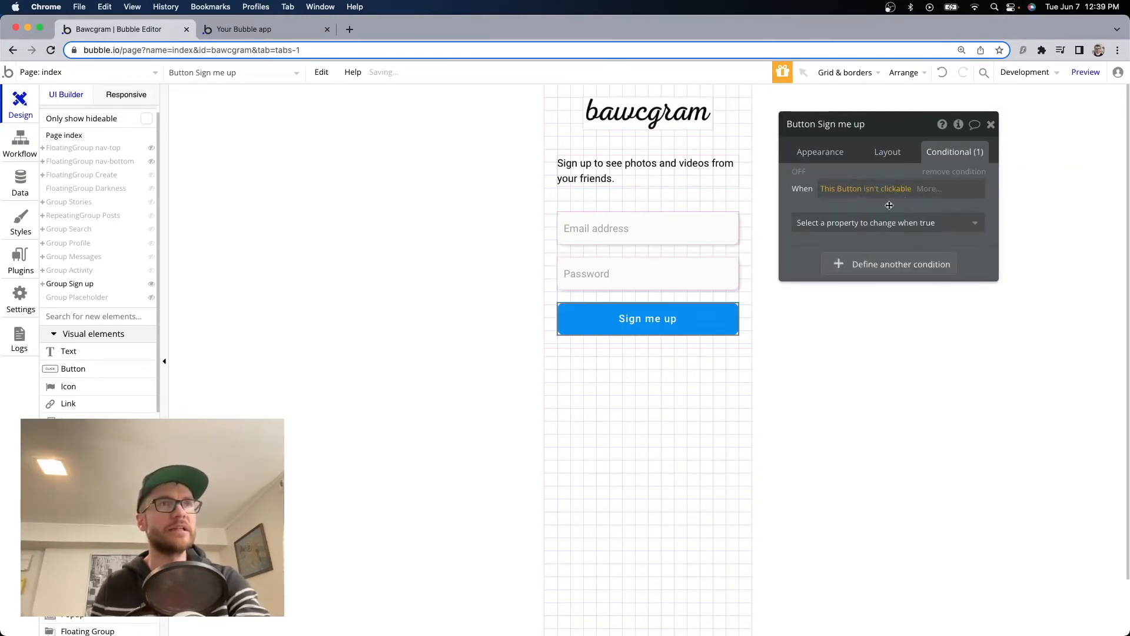
Make the condition set background #7F95EB at 60 opacity, then inspect the Email address input.
left_click(872, 222)
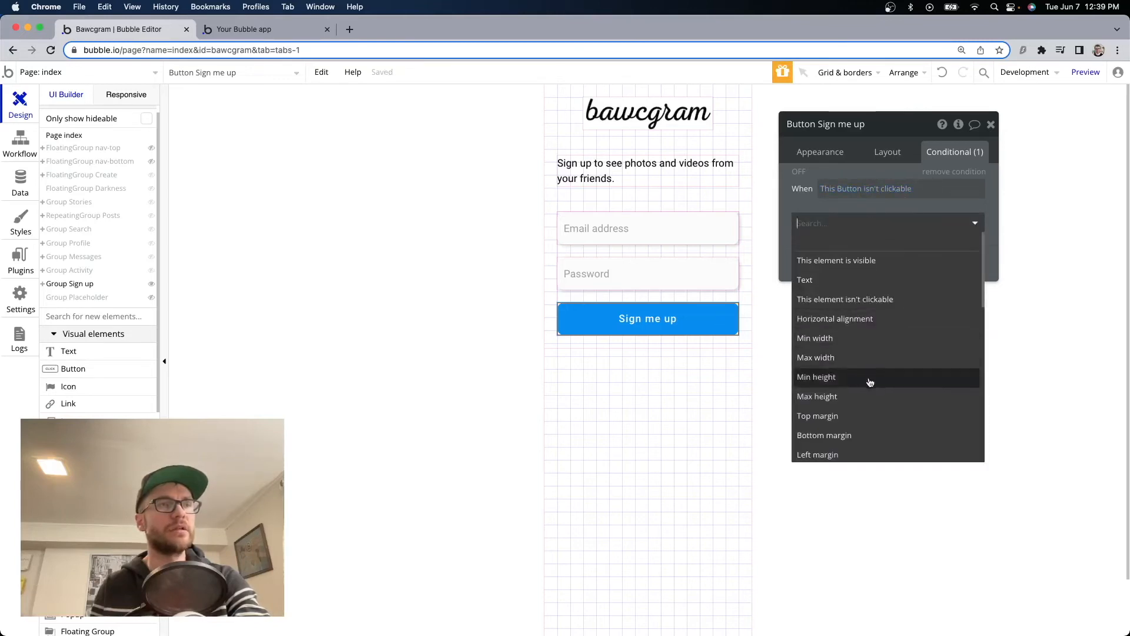
scroll(871, 383, "down", 10)
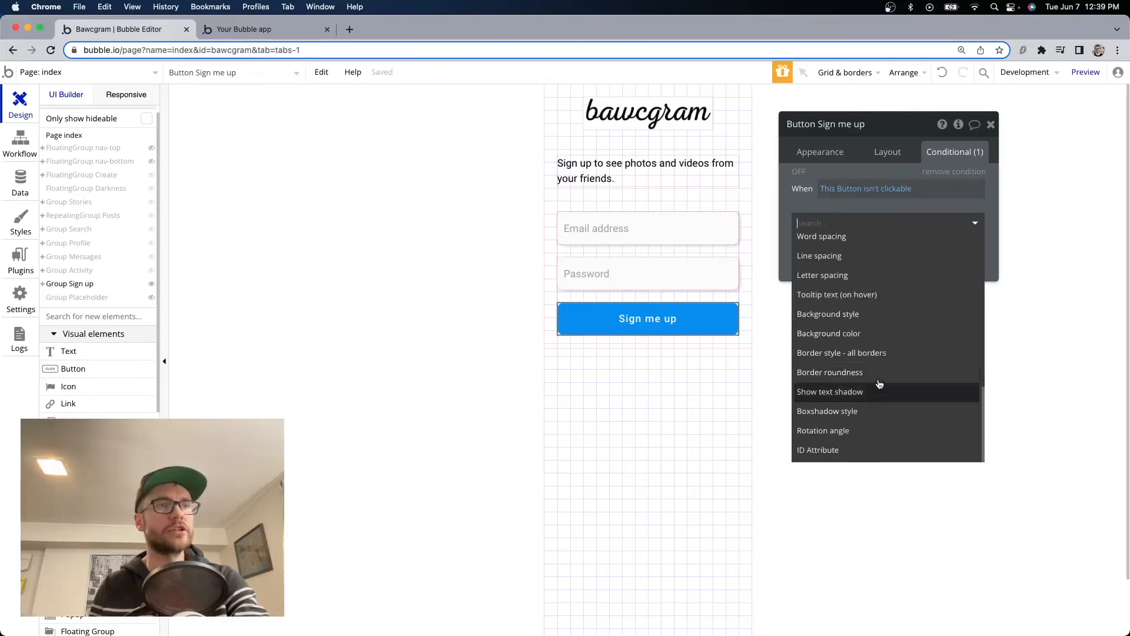
left_click(874, 333)
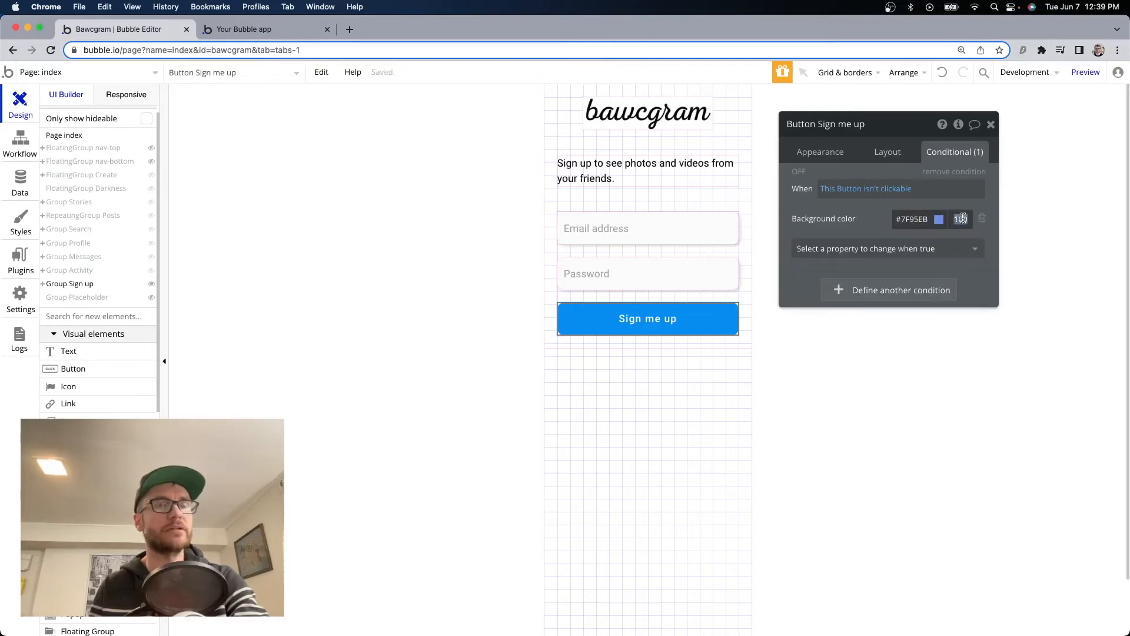
type("50")
key("BackSpace")
key("BackSpace")
type("60")
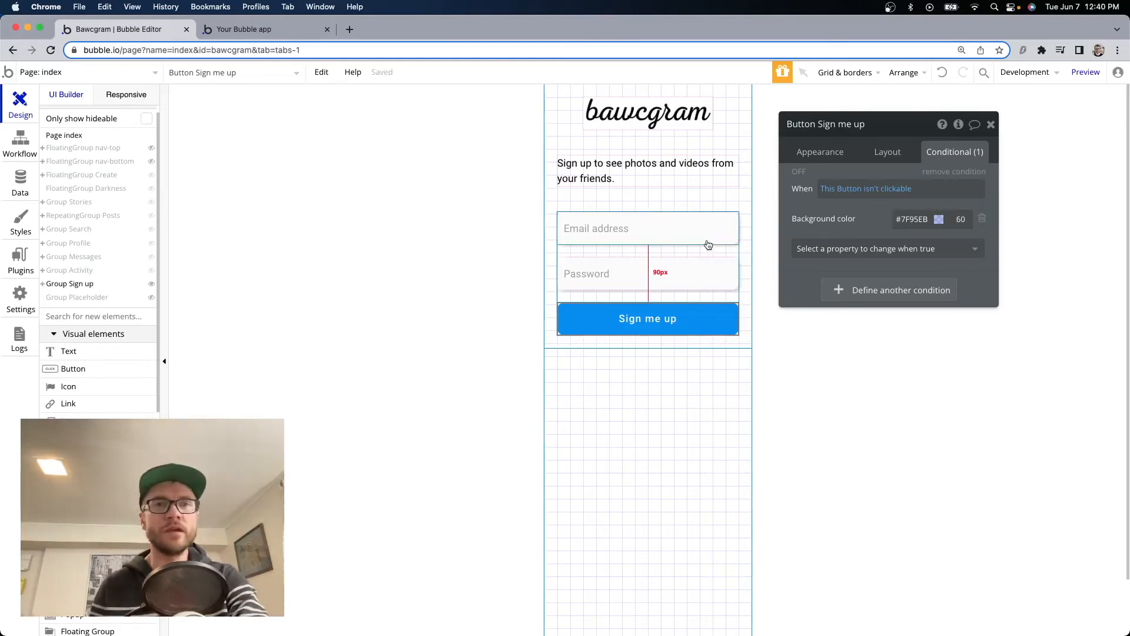
left_click(669, 229)
left_click(824, 147)
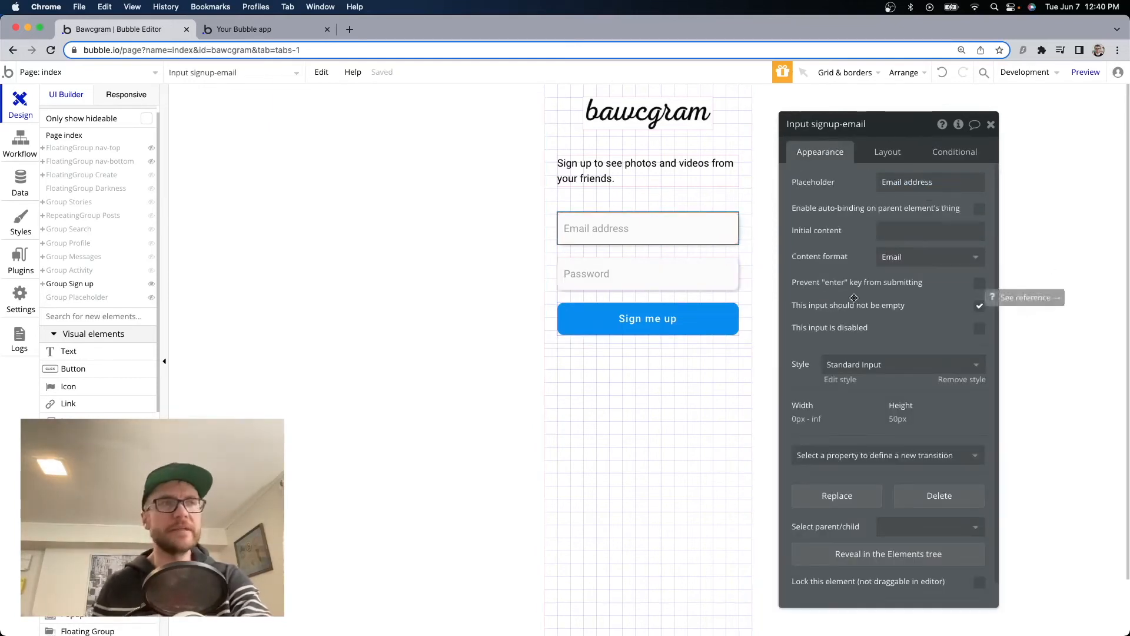
Verify the Email and Password inputs are required and the button's unclickable condition, then open the preview.
left_click(659, 287)
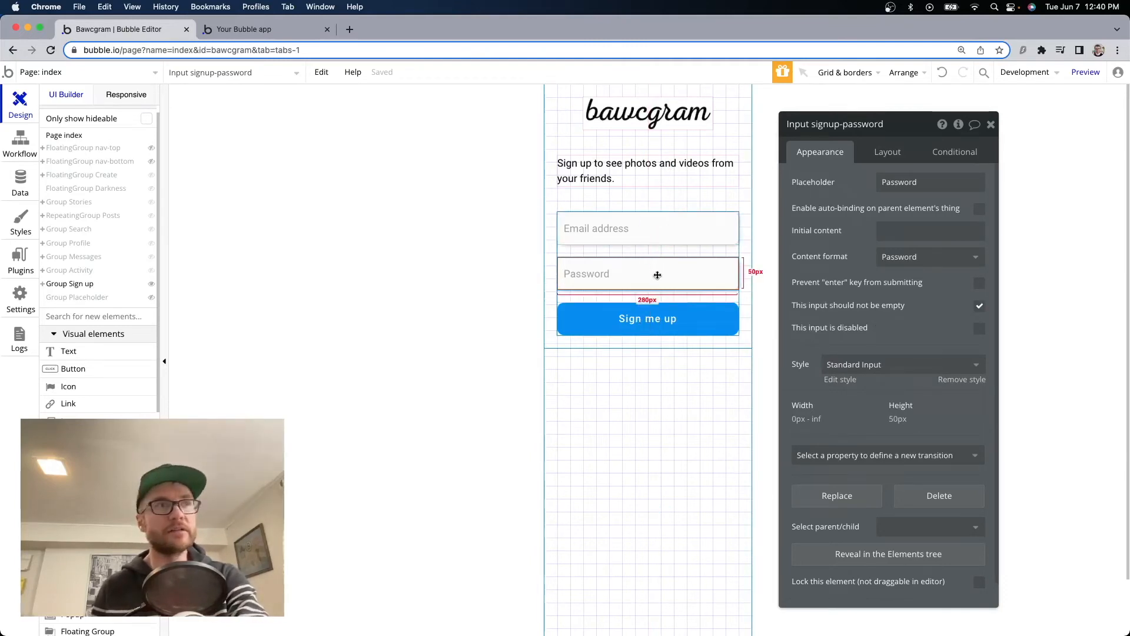
left_click(662, 221)
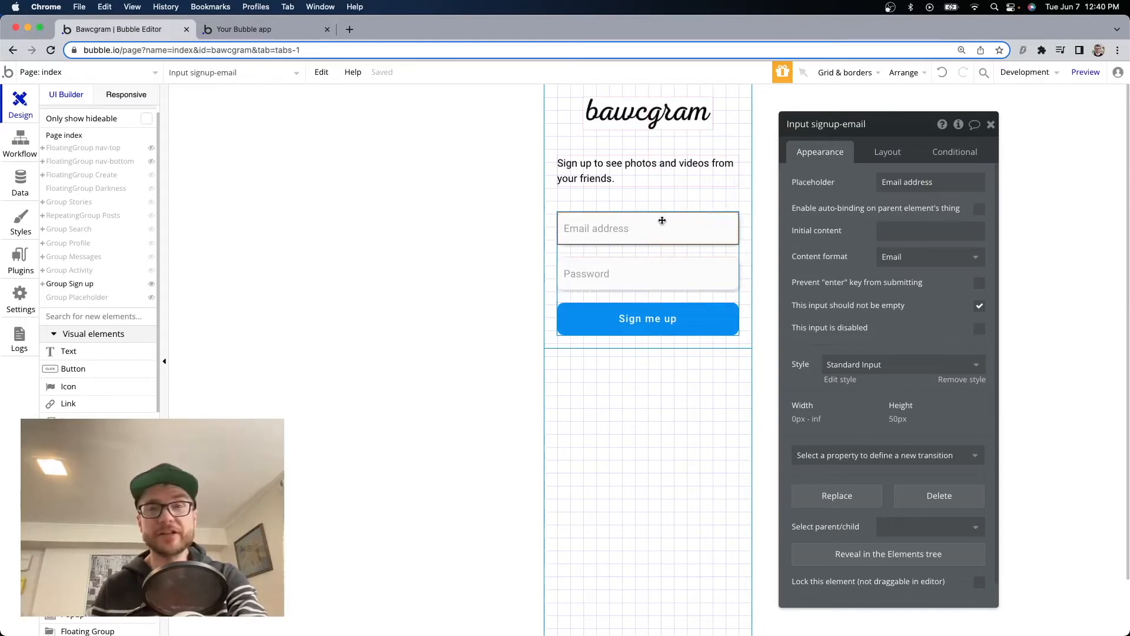
left_click(663, 270)
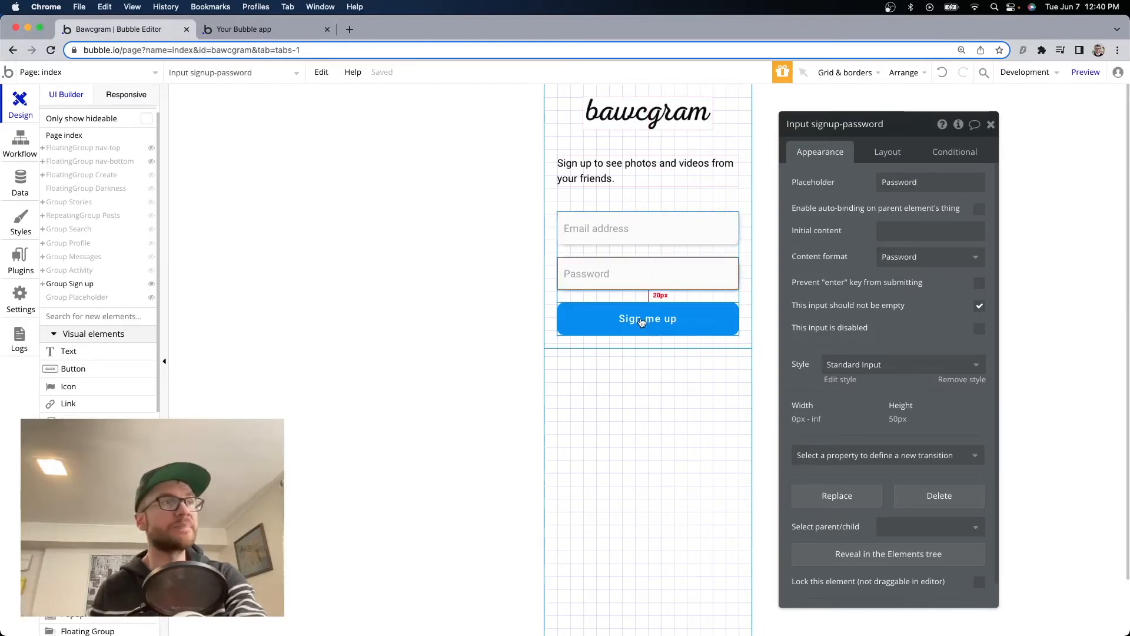
left_click(641, 322)
left_click(955, 152)
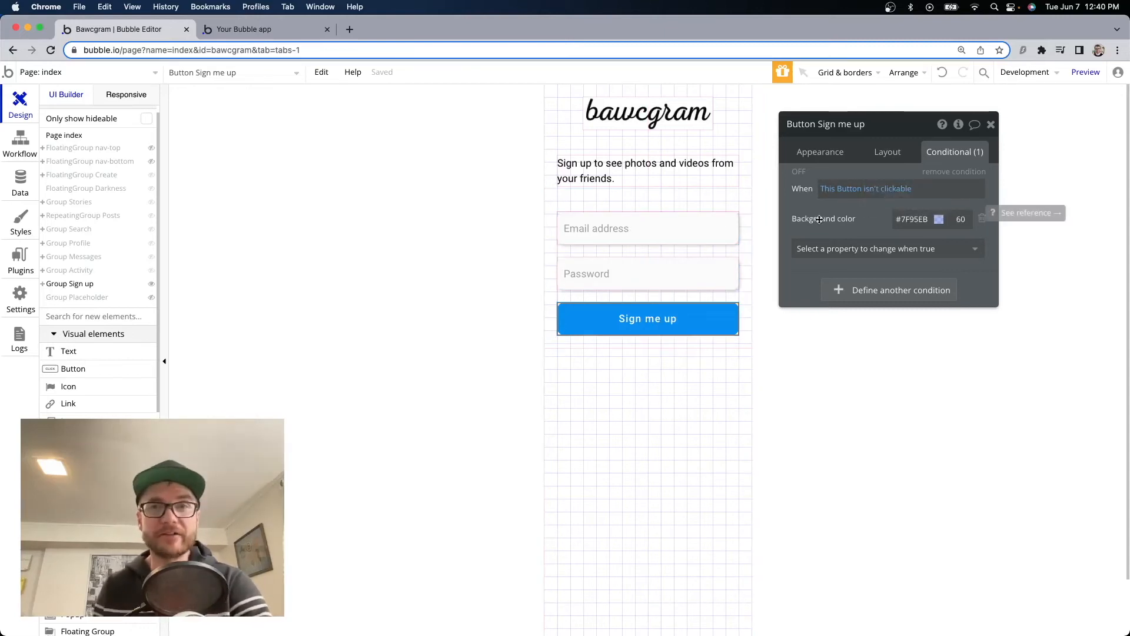
left_click(248, 29)
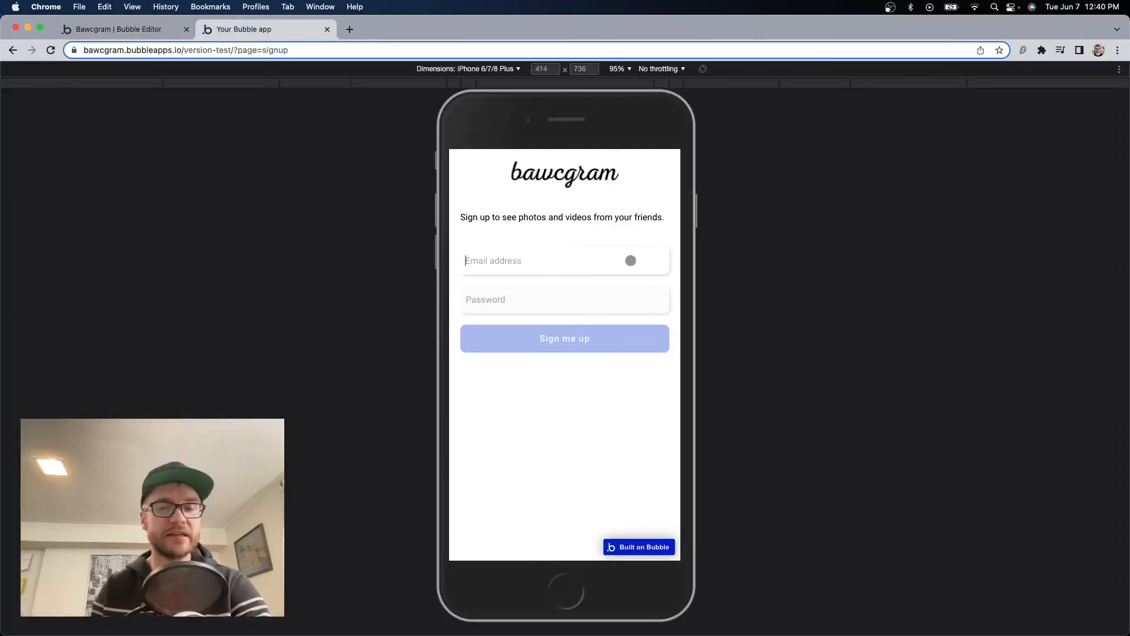
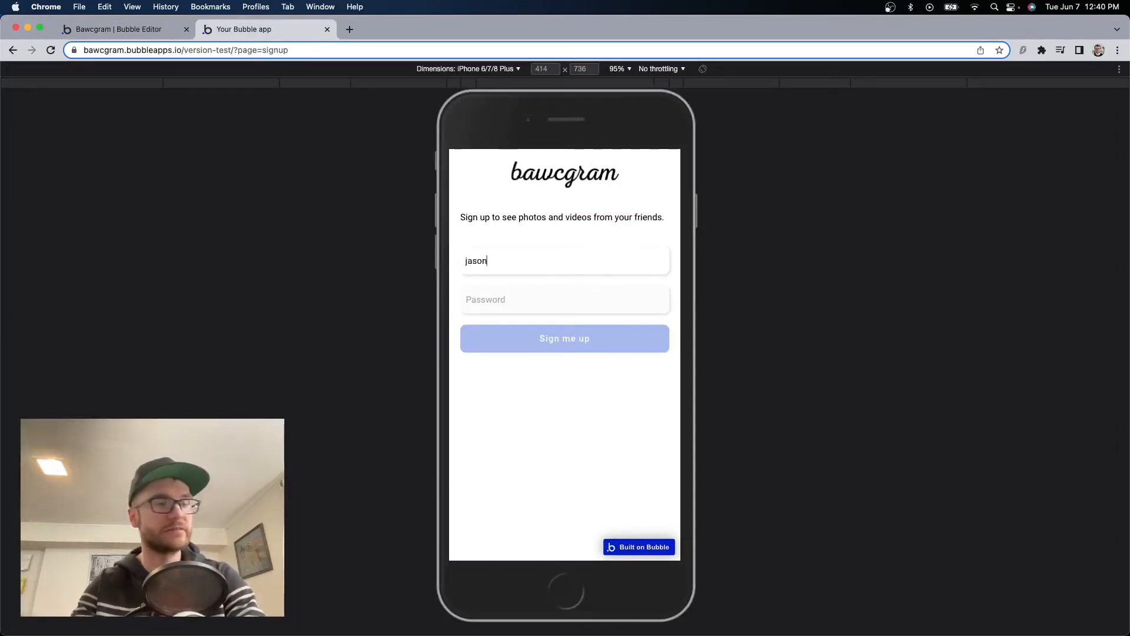
Fill in a test email and 'password' so Sign me up activates, then return to the editor.
key("Tab")
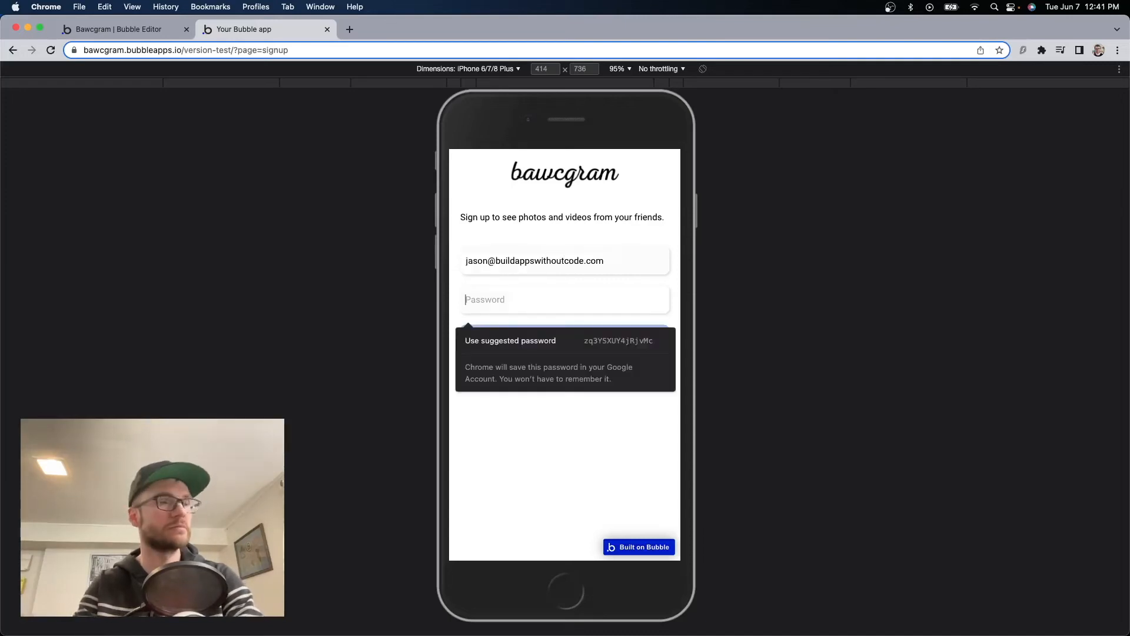
type("password")
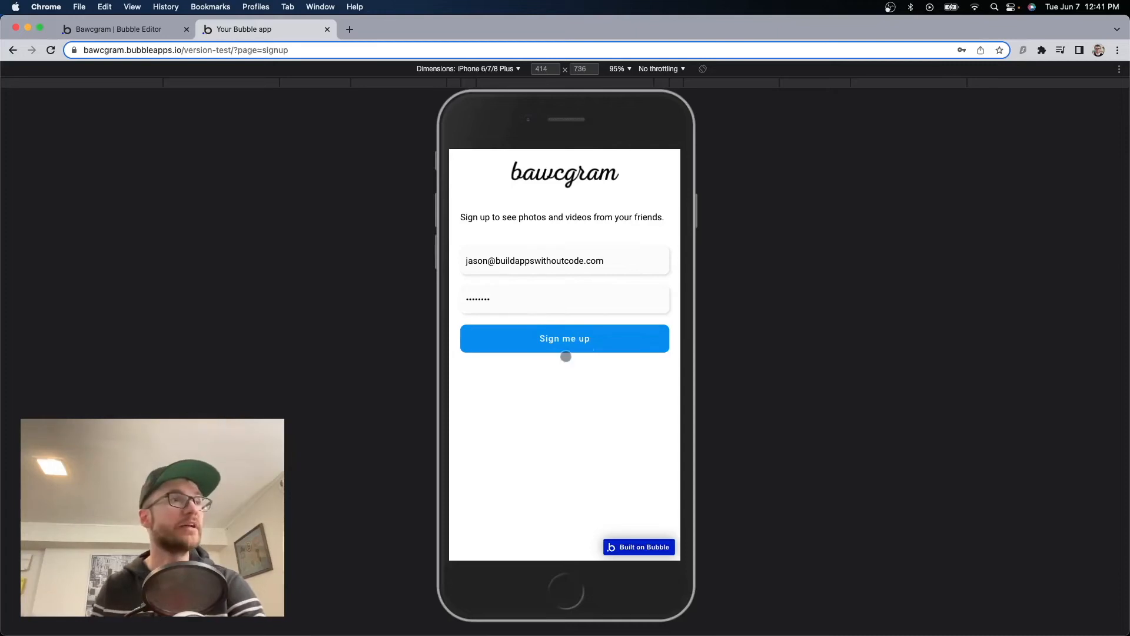
key("ctrl+shift+Tab")
left_click(889, 401)
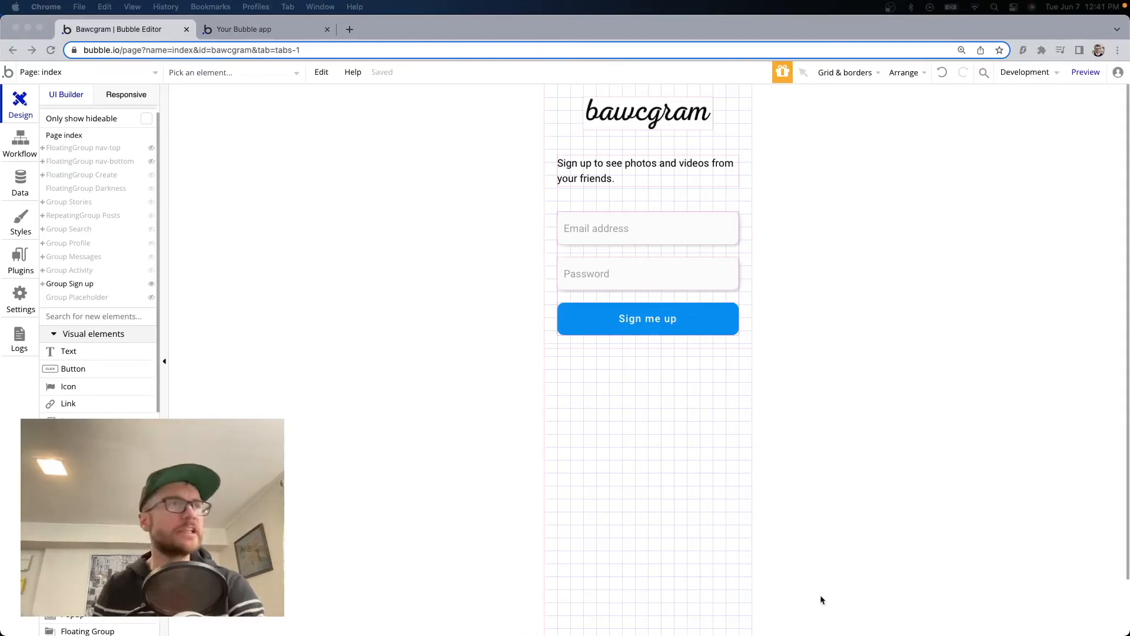
Duplicate the Sign me up button and detach the copy from its shared style.
left_click(605, 319)
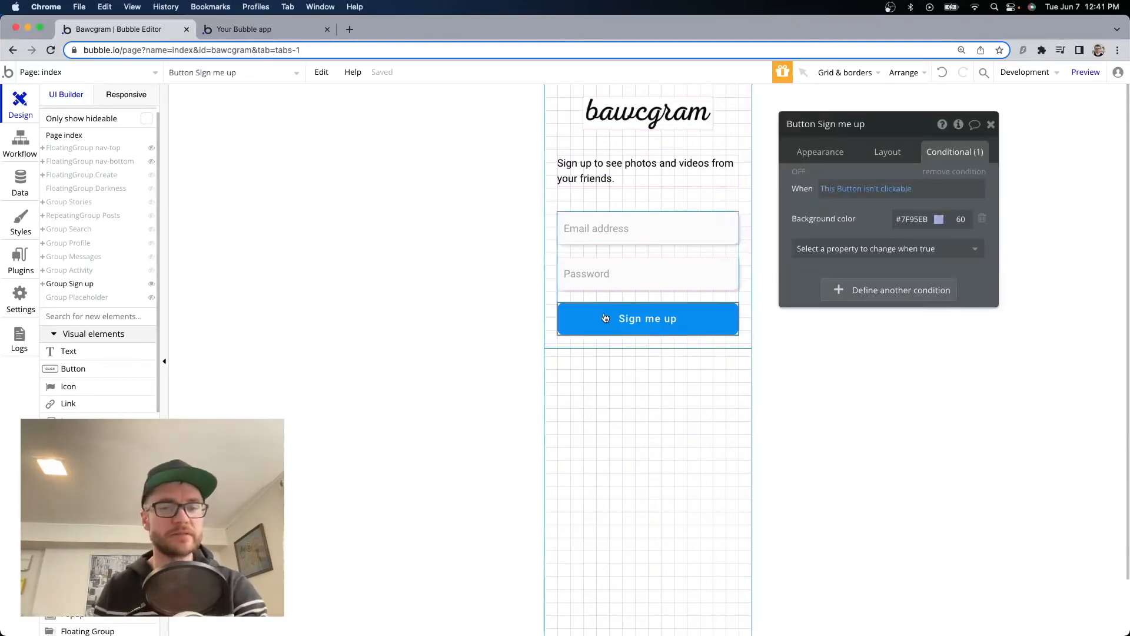
key("super+d")
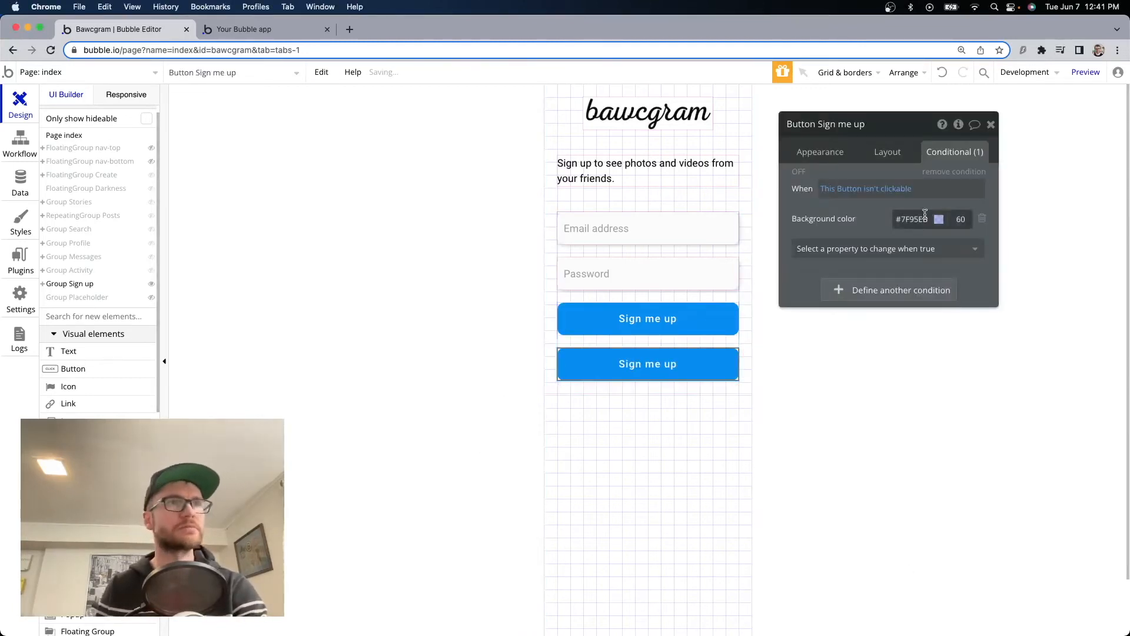
left_click(815, 152)
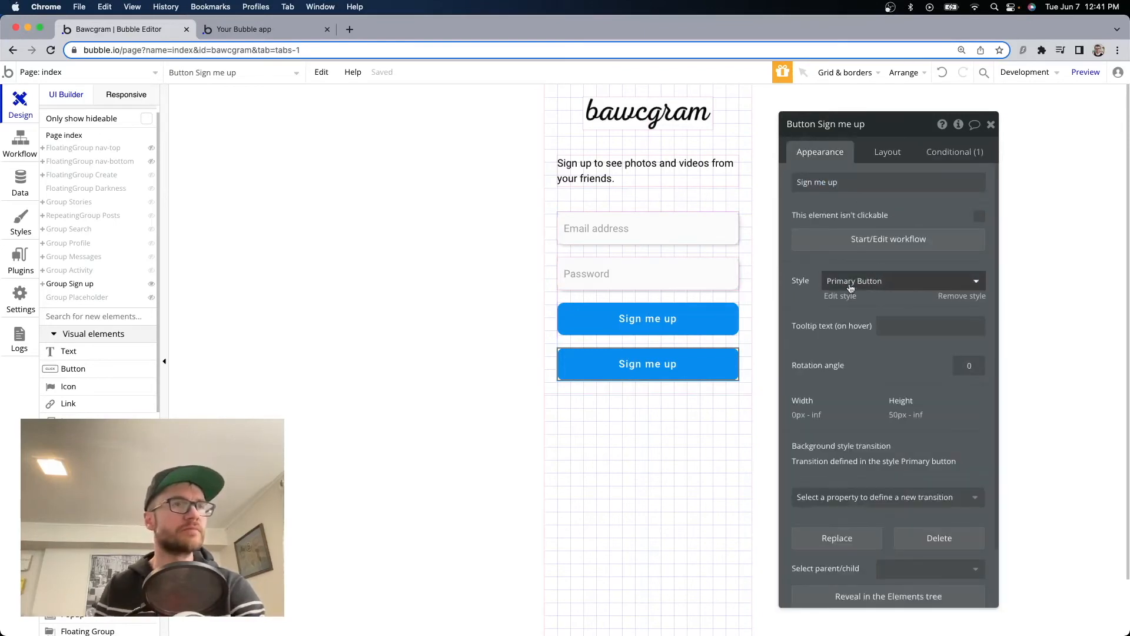
left_click(959, 298)
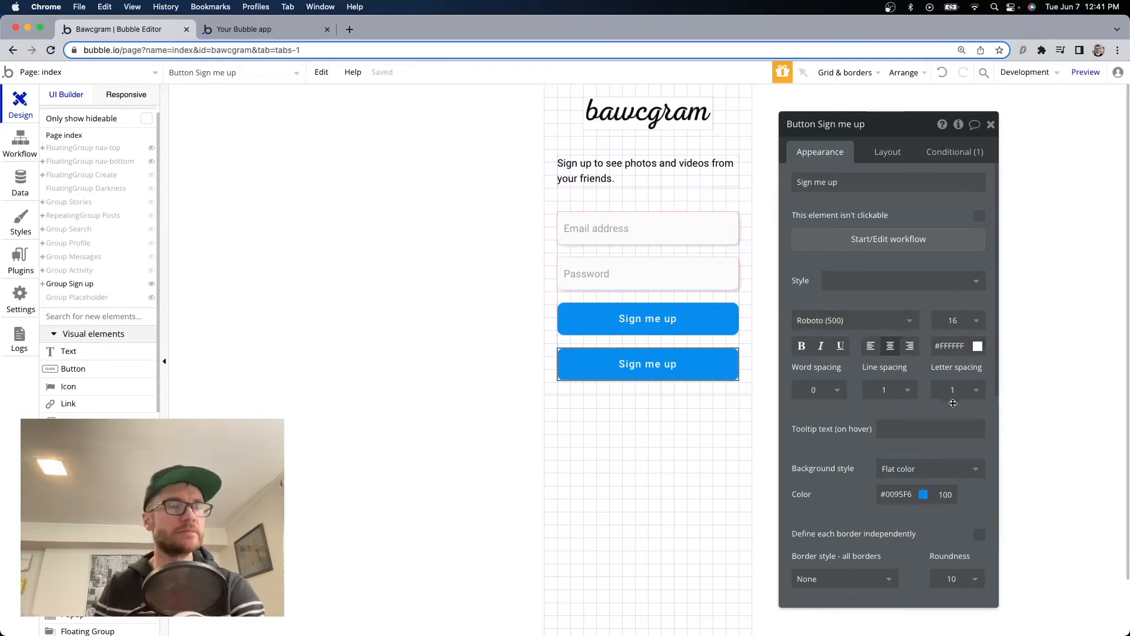
Give the copy a #0095F6 blue label and a solid #0095F6 border.
scroll(900, 383, "down", 3)
left_click(897, 410)
double_click(897, 410)
key("super+c")
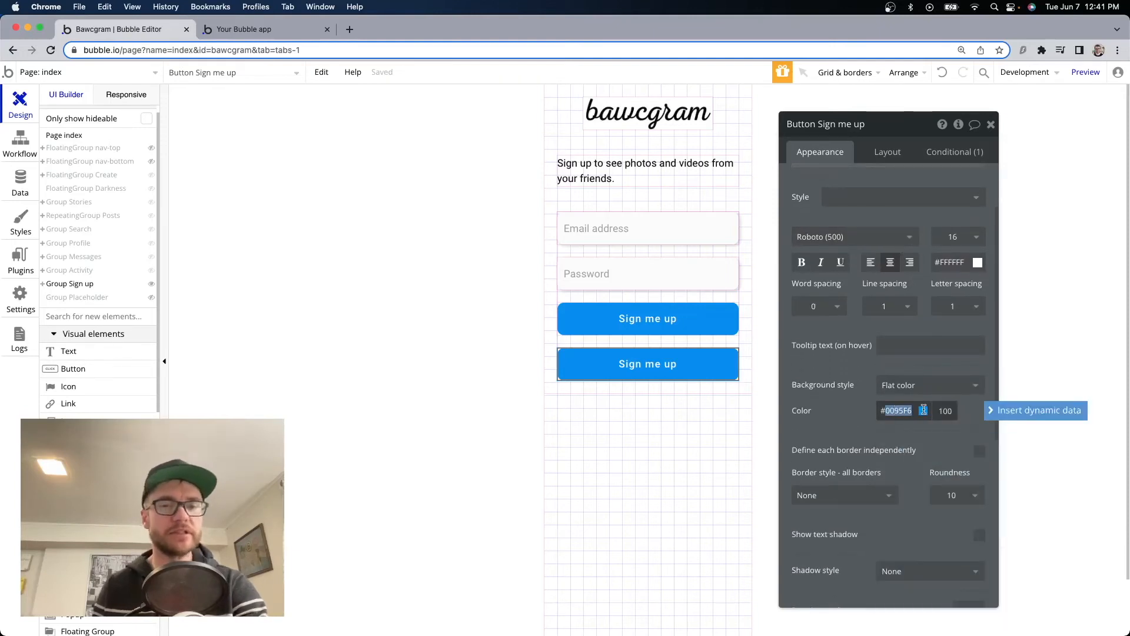
double_click(952, 260)
key("super+v")
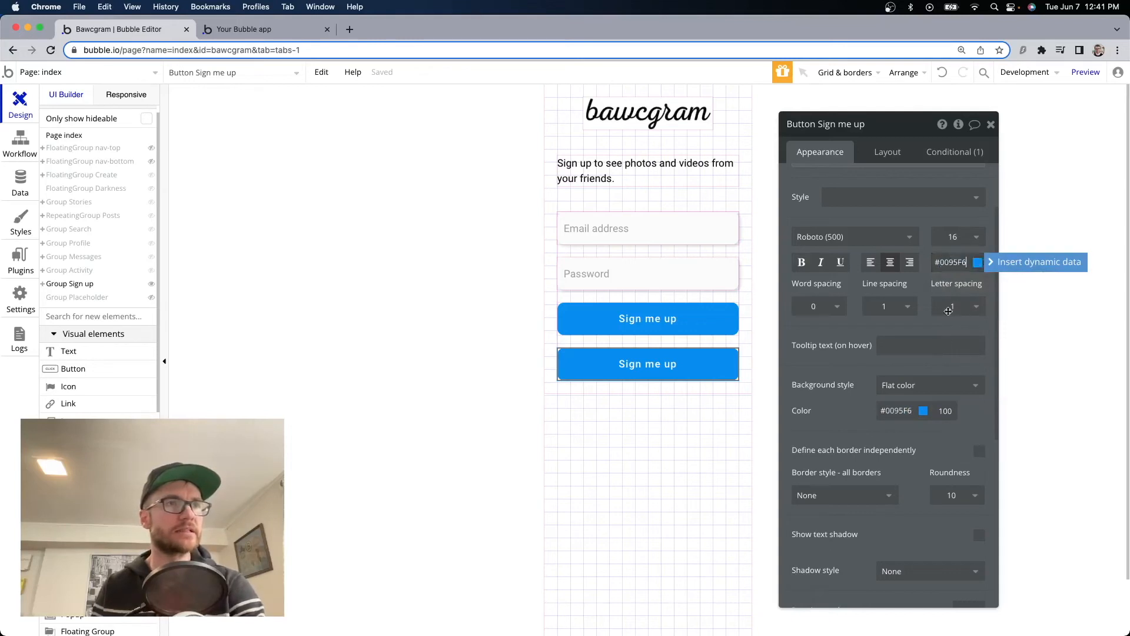
scroll(901, 377, "down", 1)
left_click(864, 484)
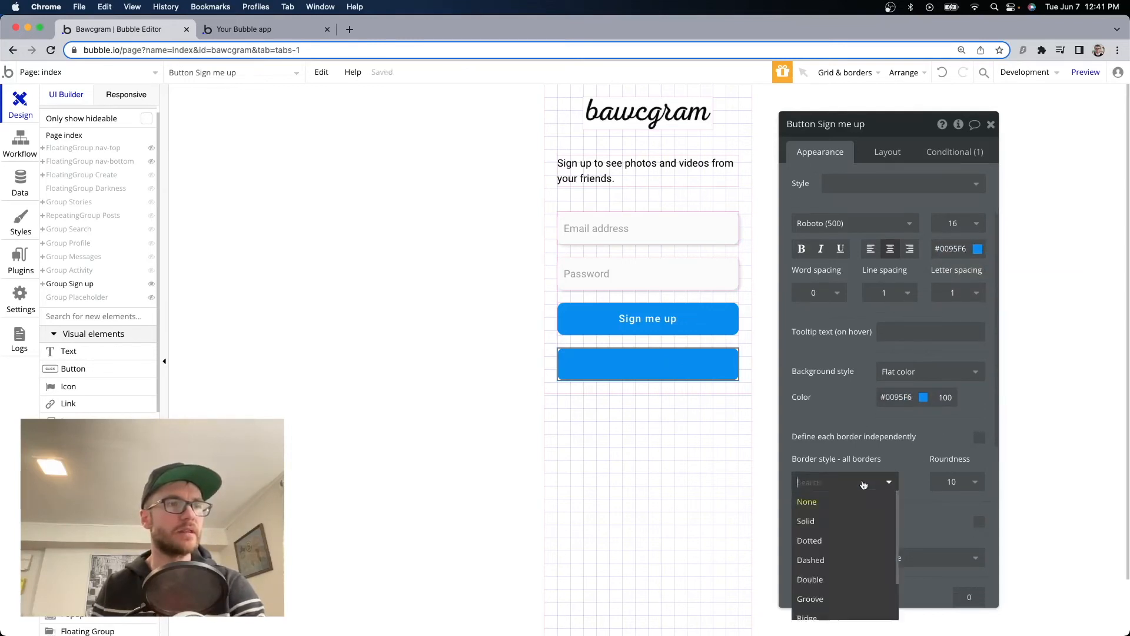
left_click(847, 518)
double_click(945, 505)
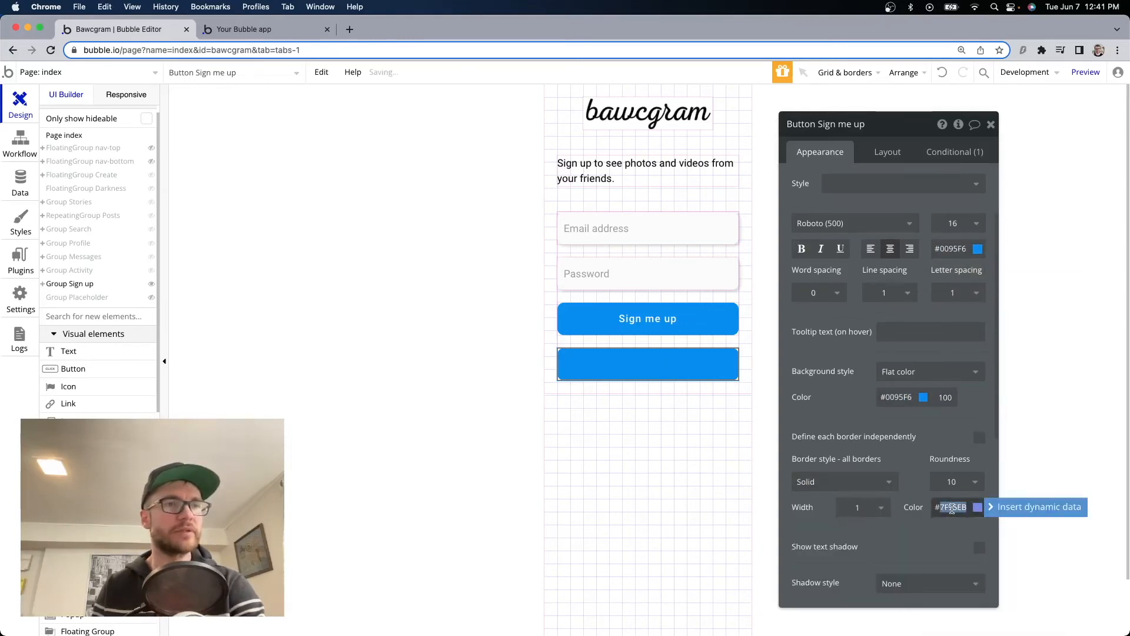
key("super+v")
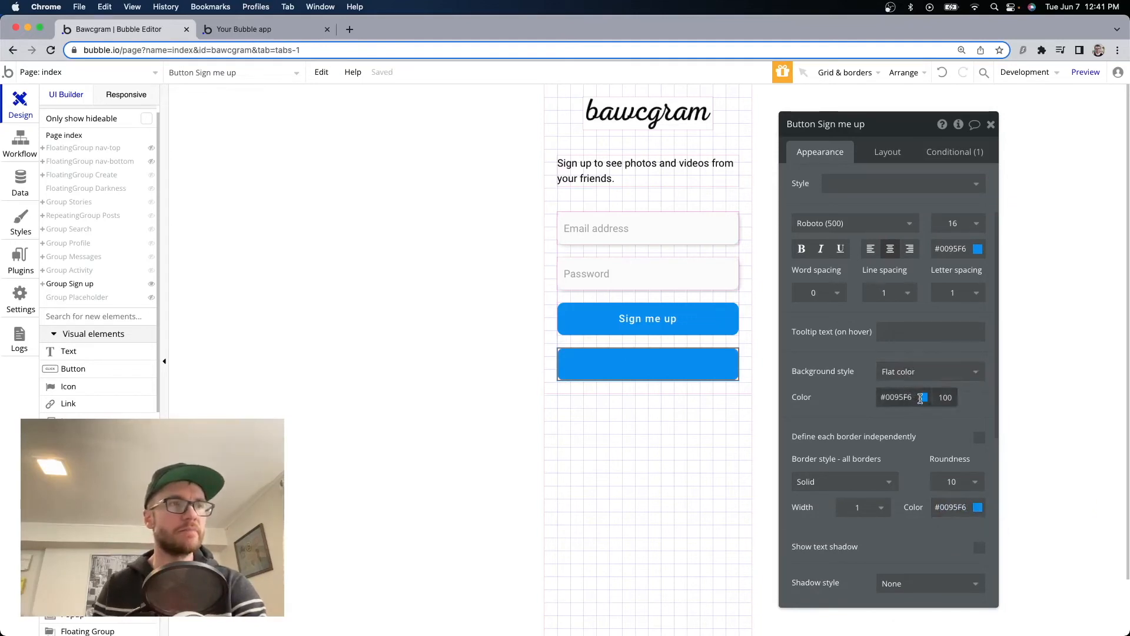
Set the copy's background colour to white #FFFFFF.
left_click(921, 399)
type("FFFFFF")
left_click(783, 397)
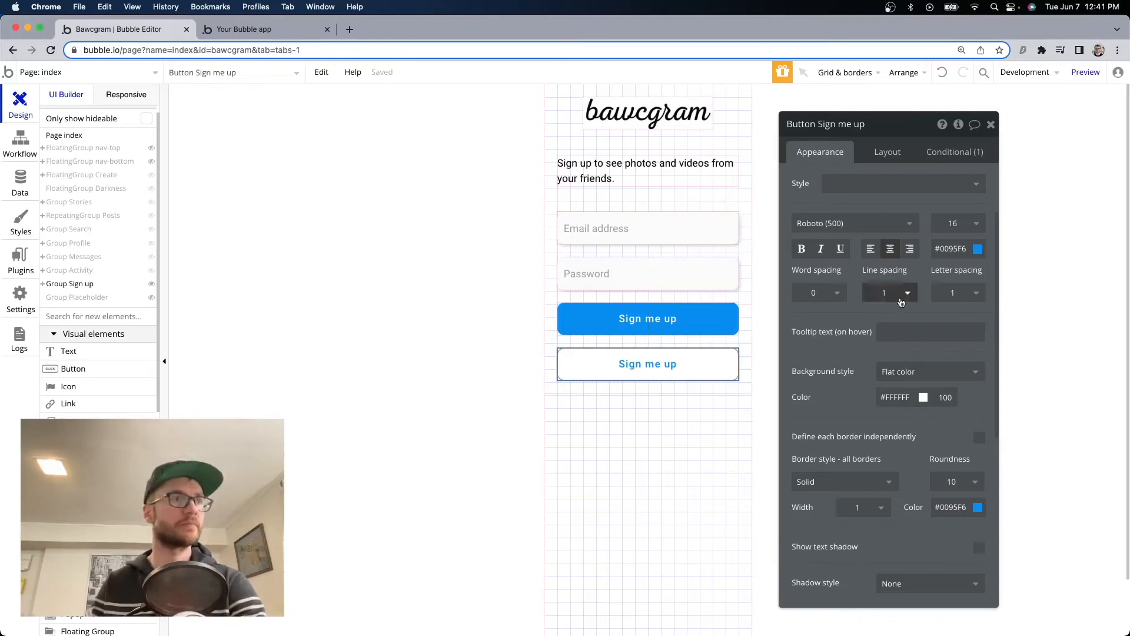
scroll(854, 235, "up", 2)
Change the duplicate button's label to 'Log in with Facebook'.
left_click_drag(860, 186, 758, 184)
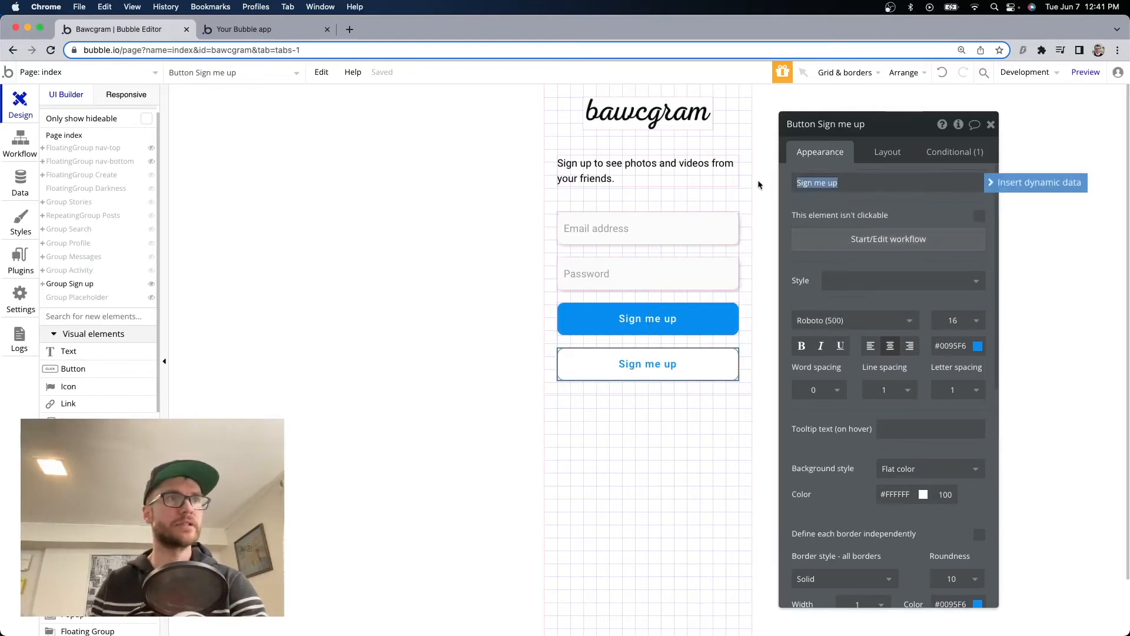
type("Log in with Faceb")
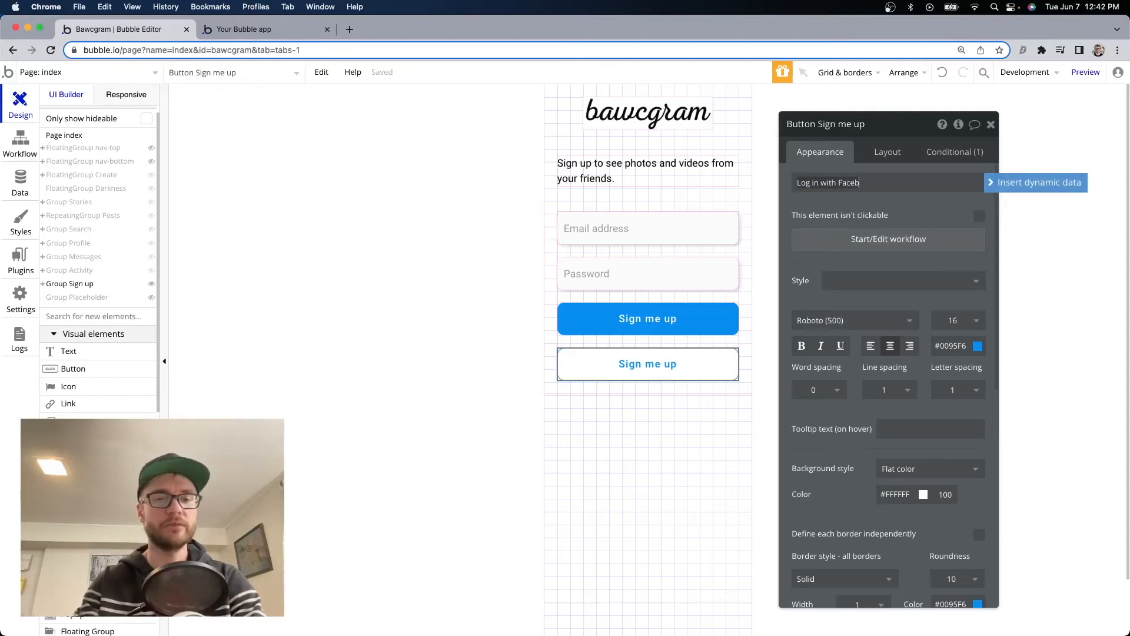
type("ook")
key("Return")
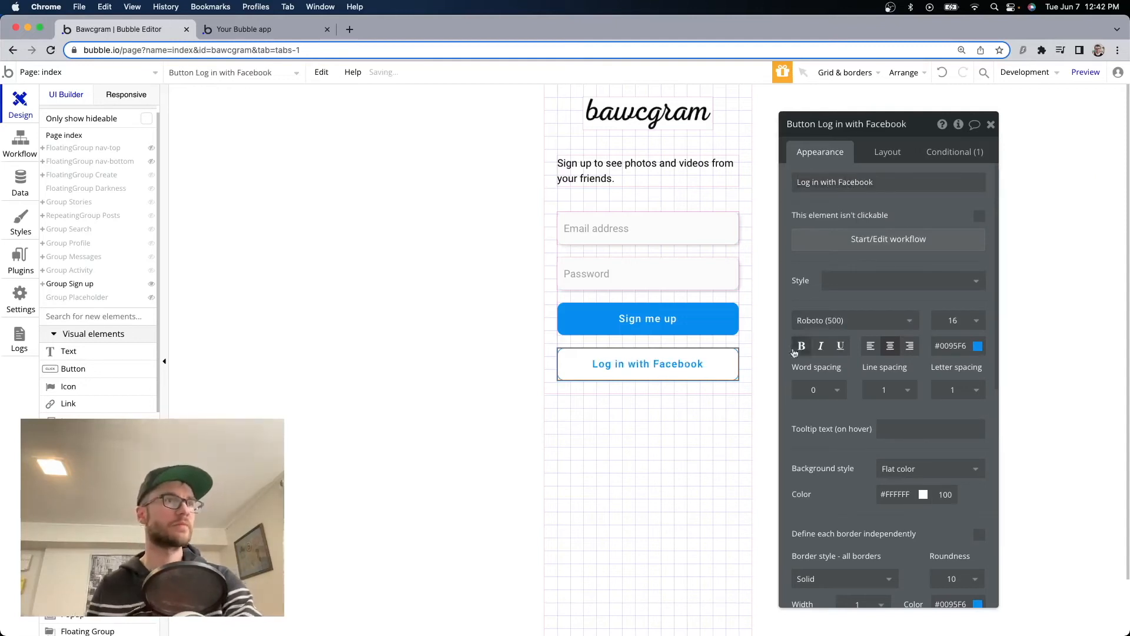
Prepend [fa]facebook-icon[/fa] to the Log in with Facebook label.
left_click(663, 330)
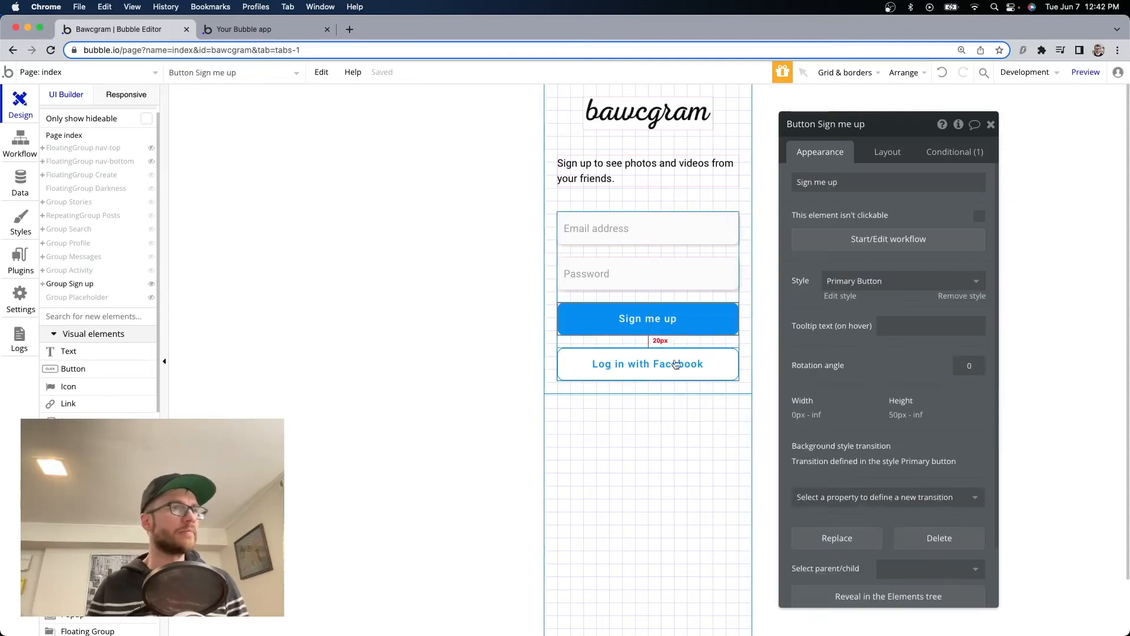
left_click(677, 364)
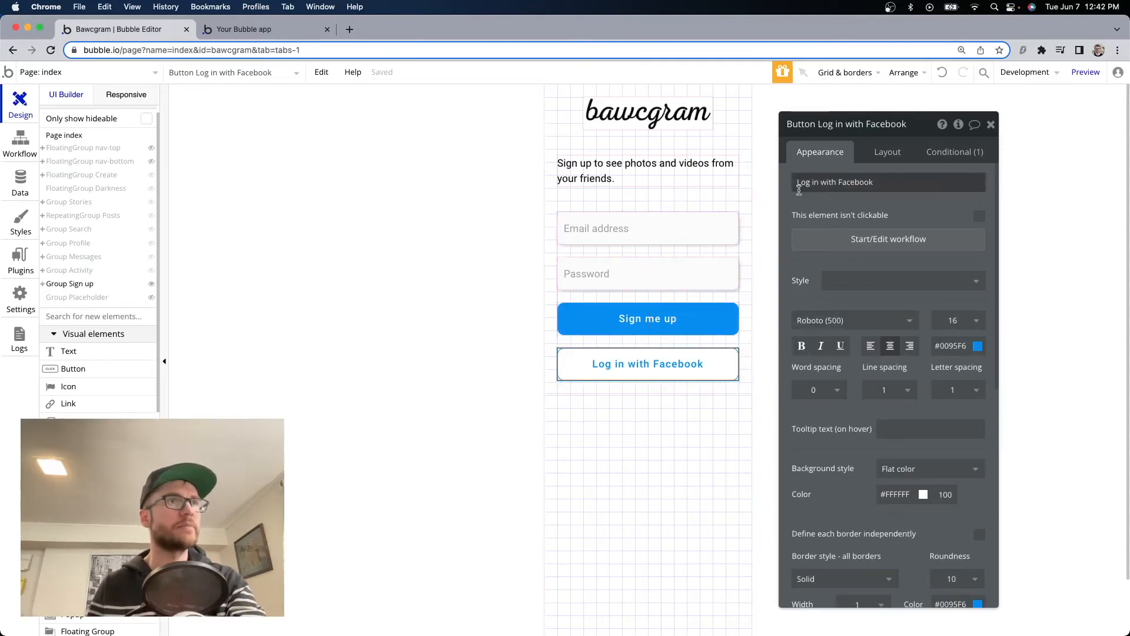
left_click(797, 183)
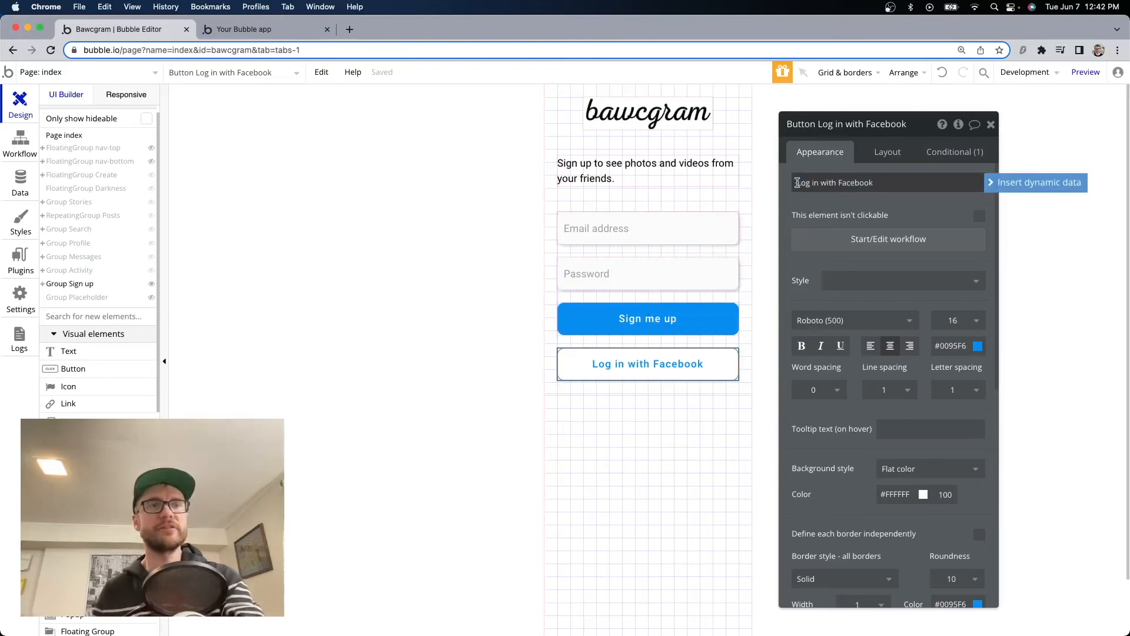
type("[")
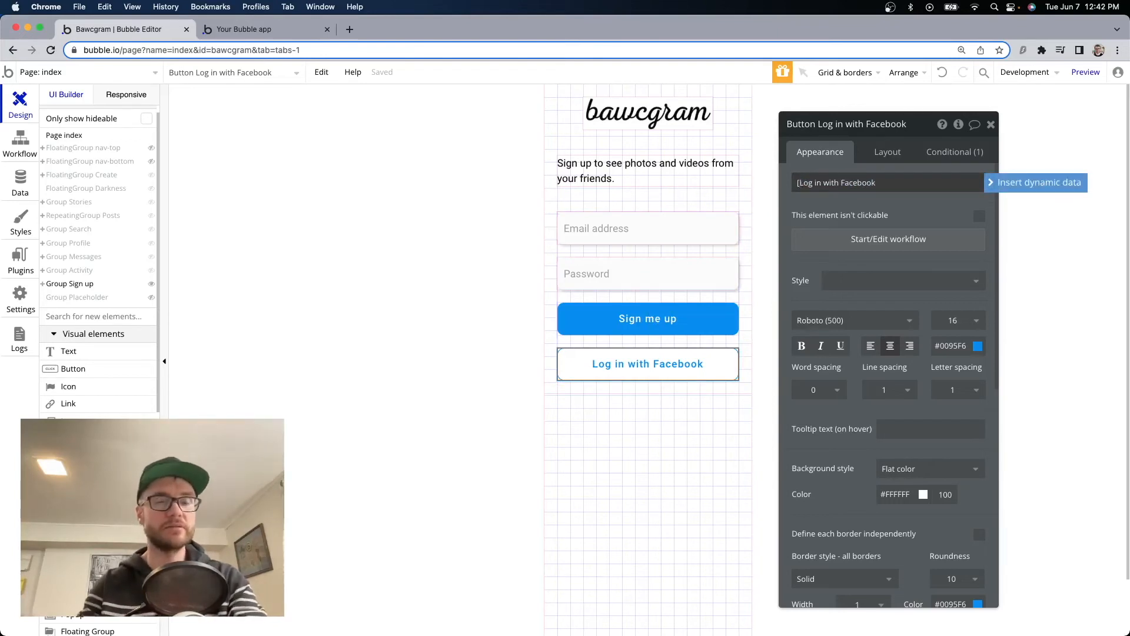
type("fa")
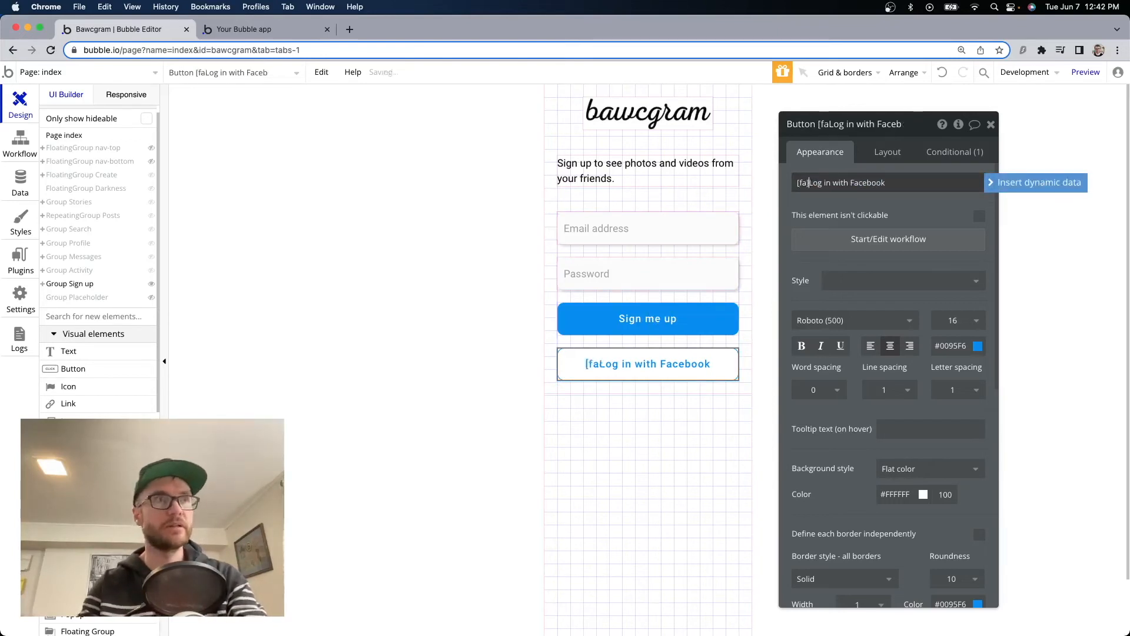
type("]facebook")
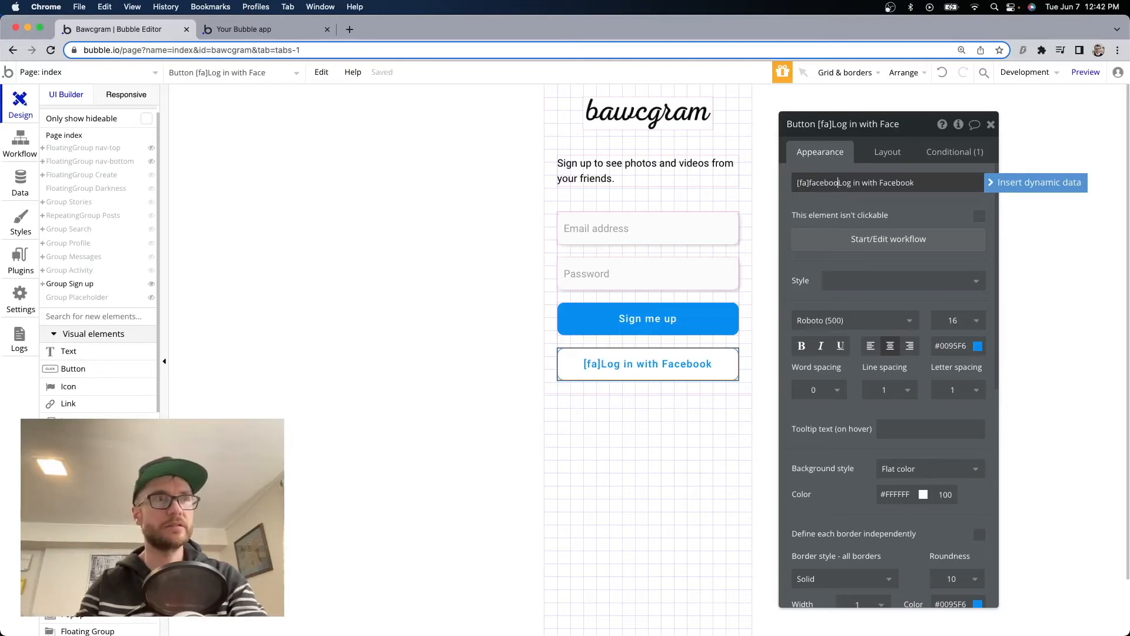
type("-ico")
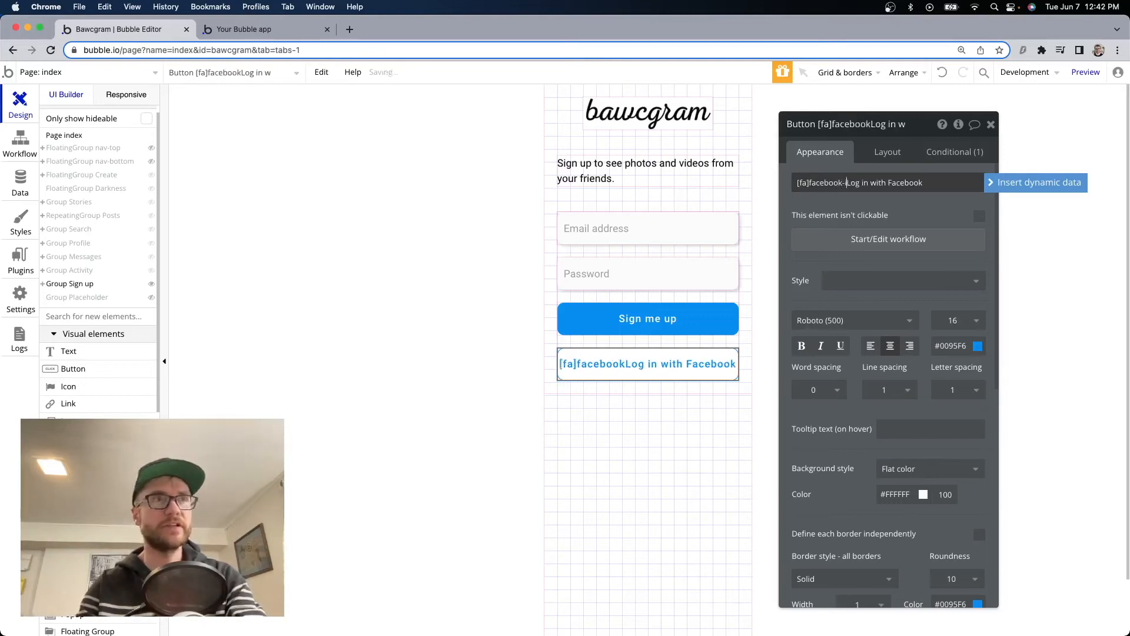
type("n")
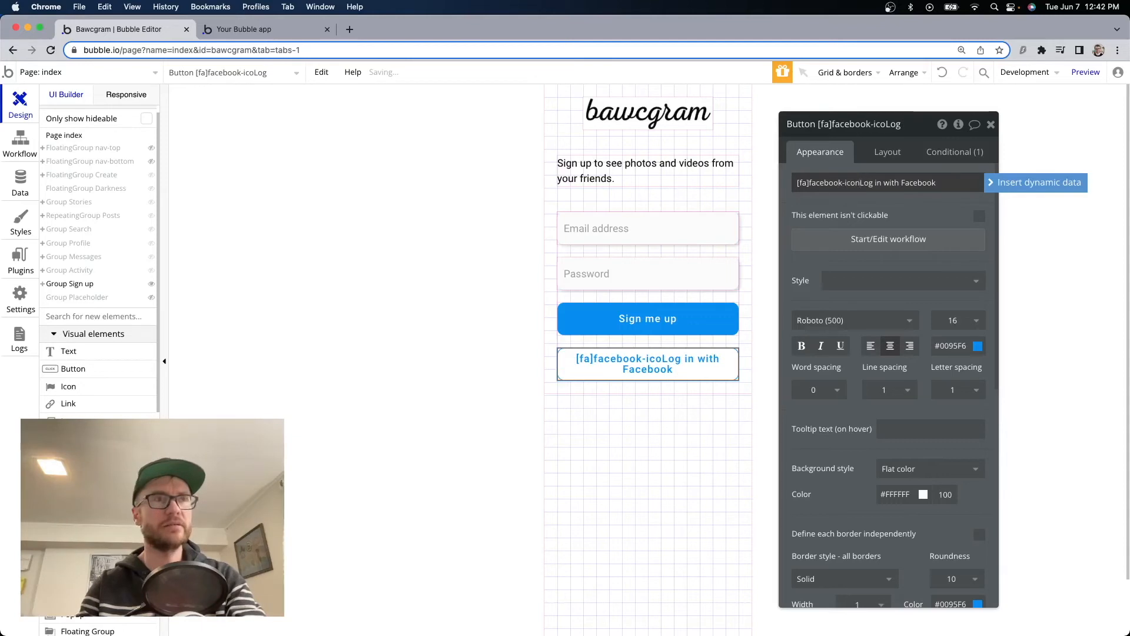
type("n[/fa]")
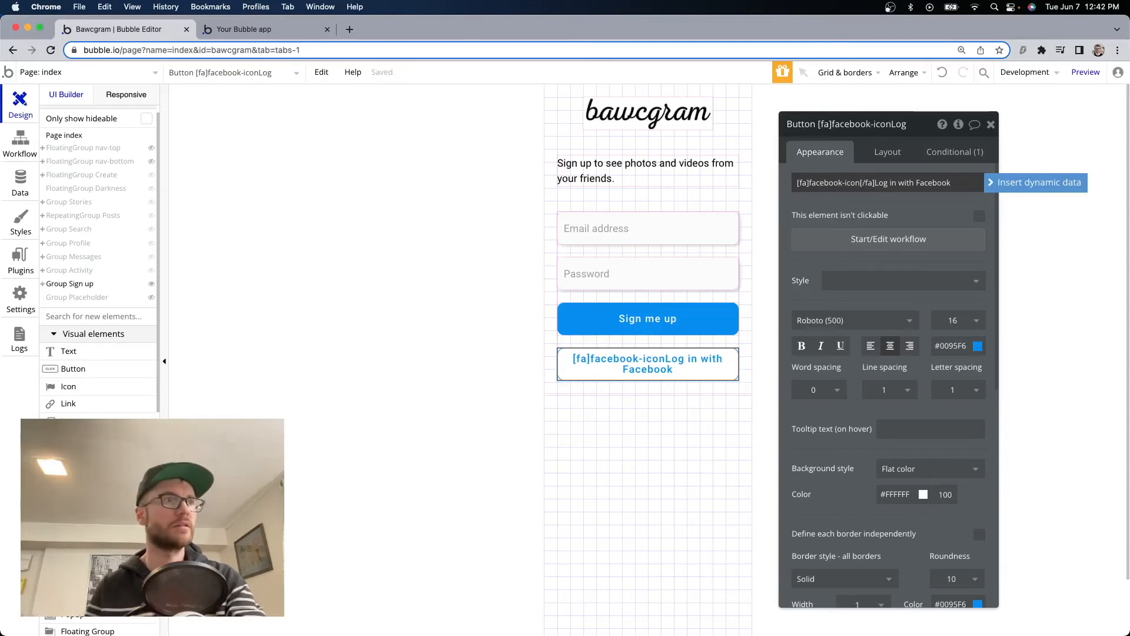
left_click_drag(860, 183, 814, 186)
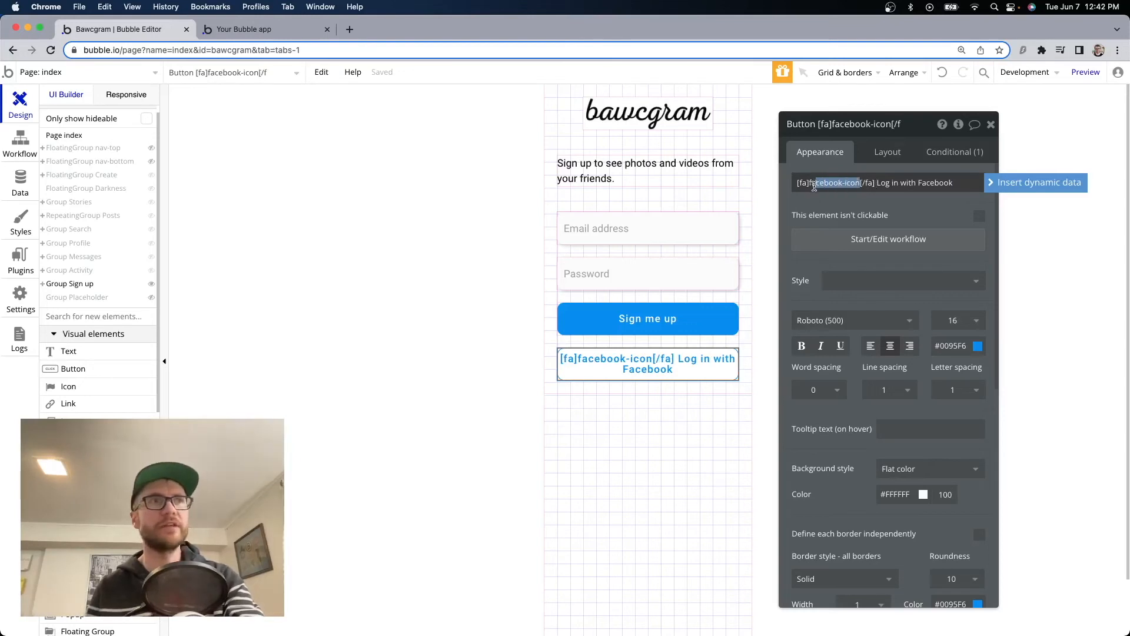
left_click(886, 183)
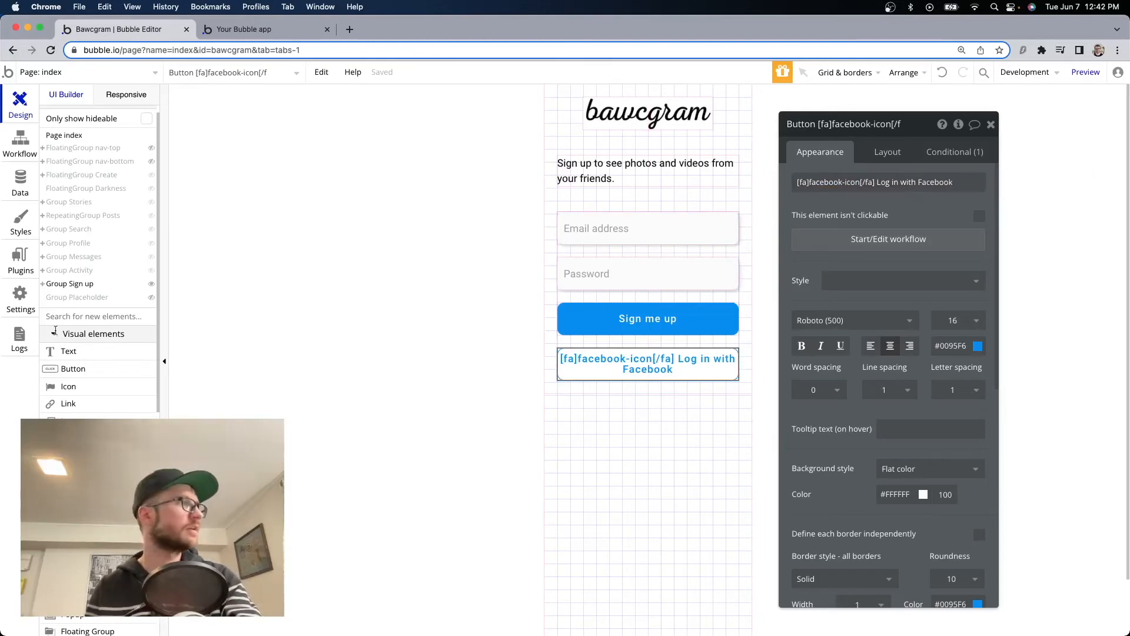
Add a text element below the Facebook button using Robo-16, blue #0095F6 text, centred.
left_click_drag(59, 351, 605, 392)
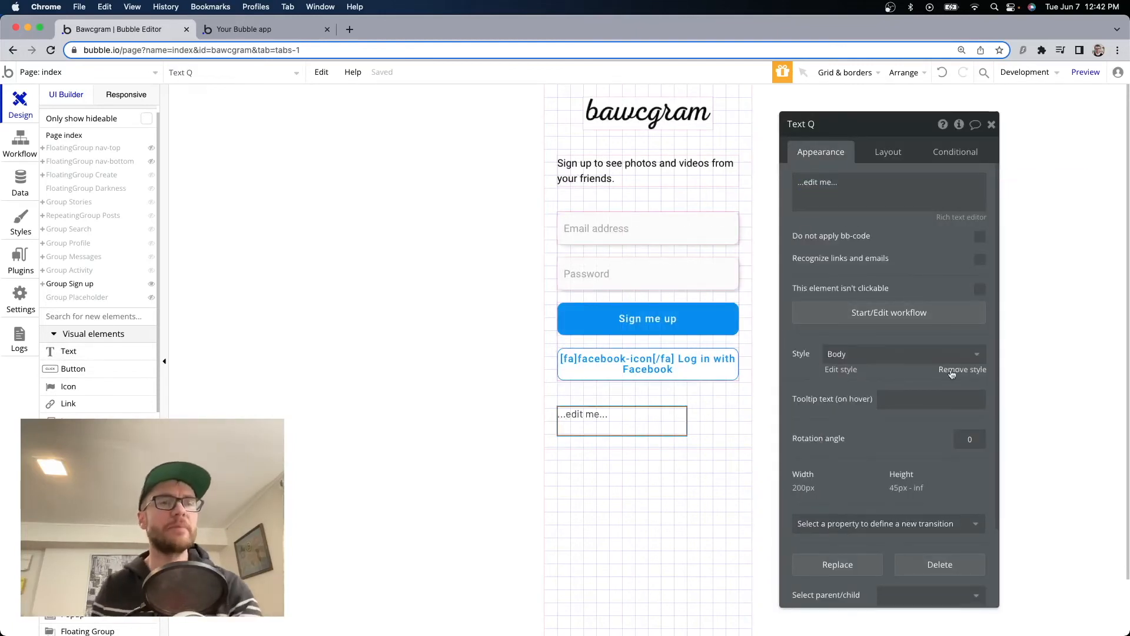
left_click(876, 355)
left_click(875, 453)
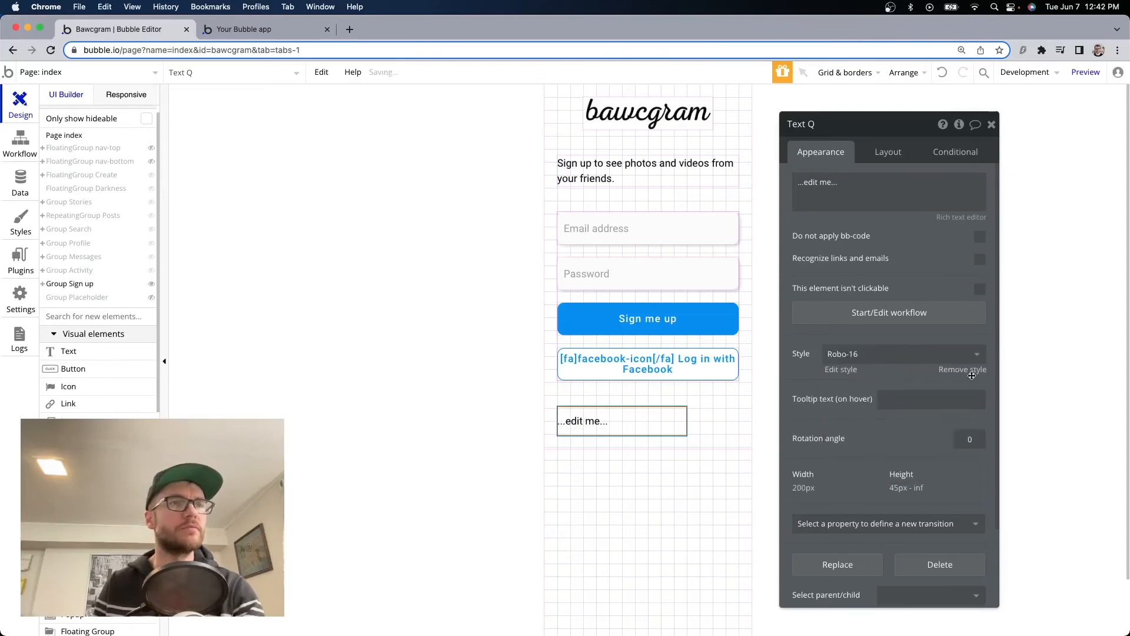
left_click(954, 371)
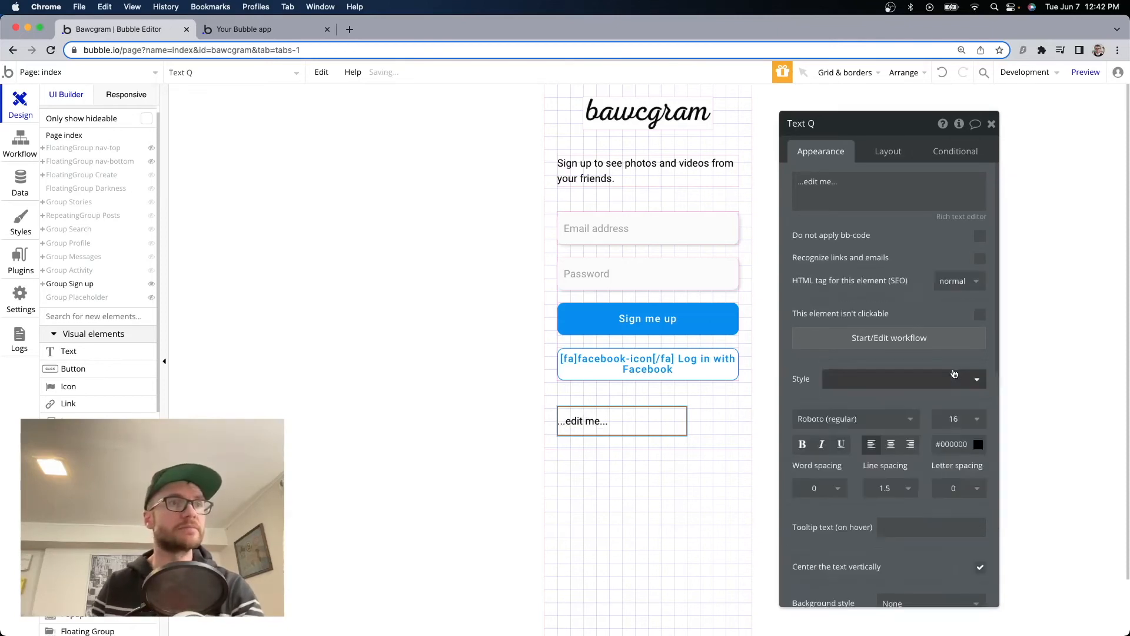
double_click(961, 378)
type("0095F6")
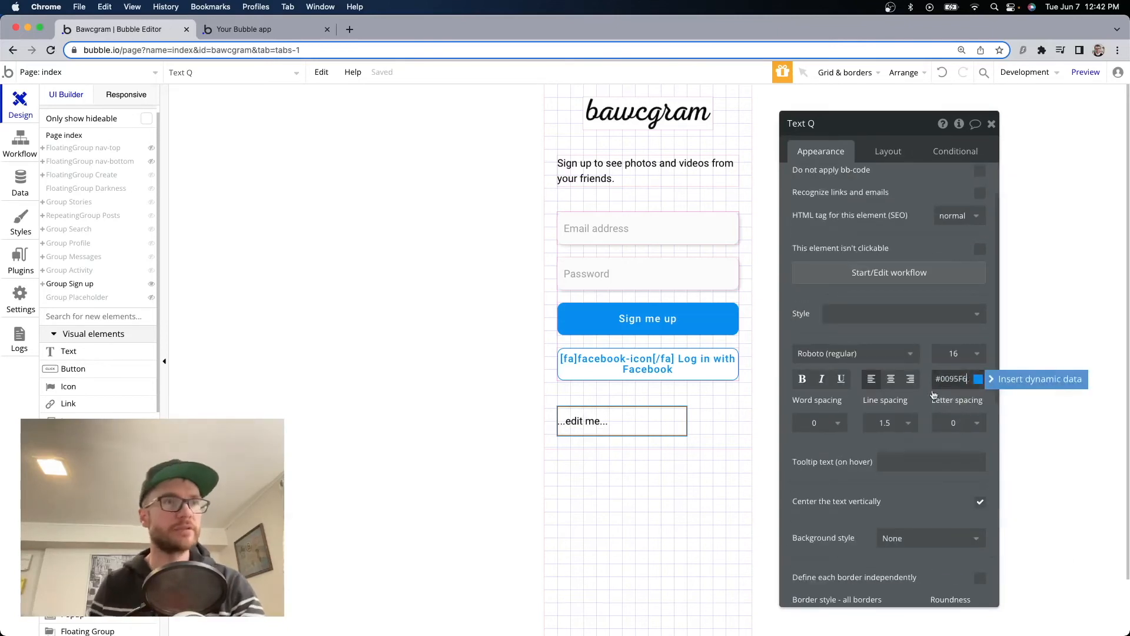
scroll(891, 353, "down", 1)
left_click(891, 339)
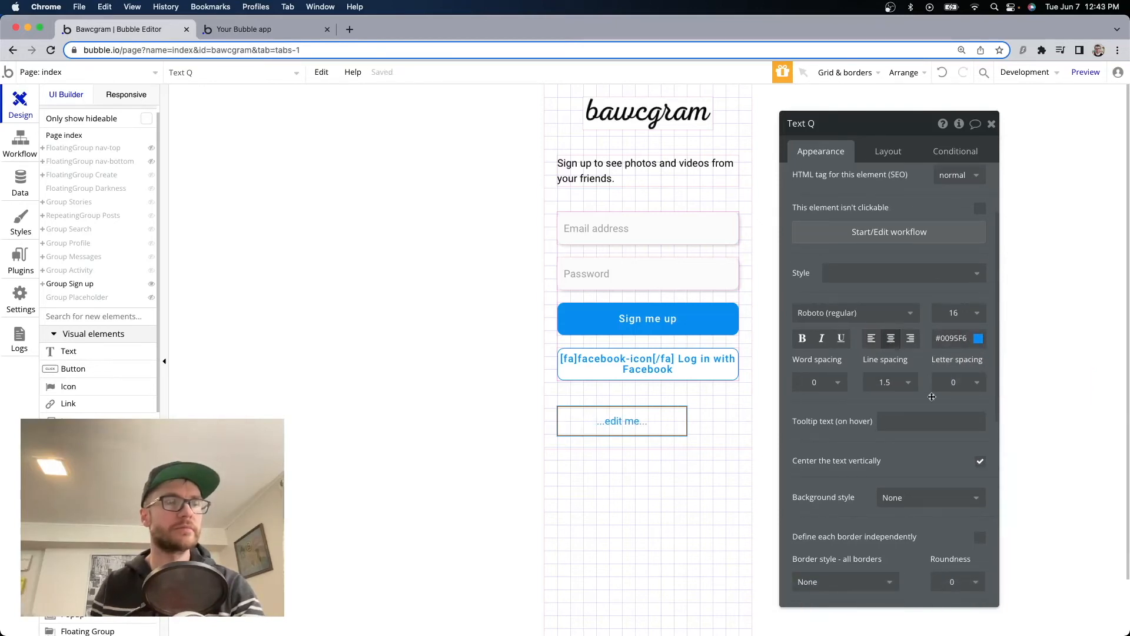
Give the text box a solid #0095F6 border with roundness 10.
scroll(891, 347, "down", 3)
left_click(846, 384)
left_click(824, 424)
left_click(953, 409)
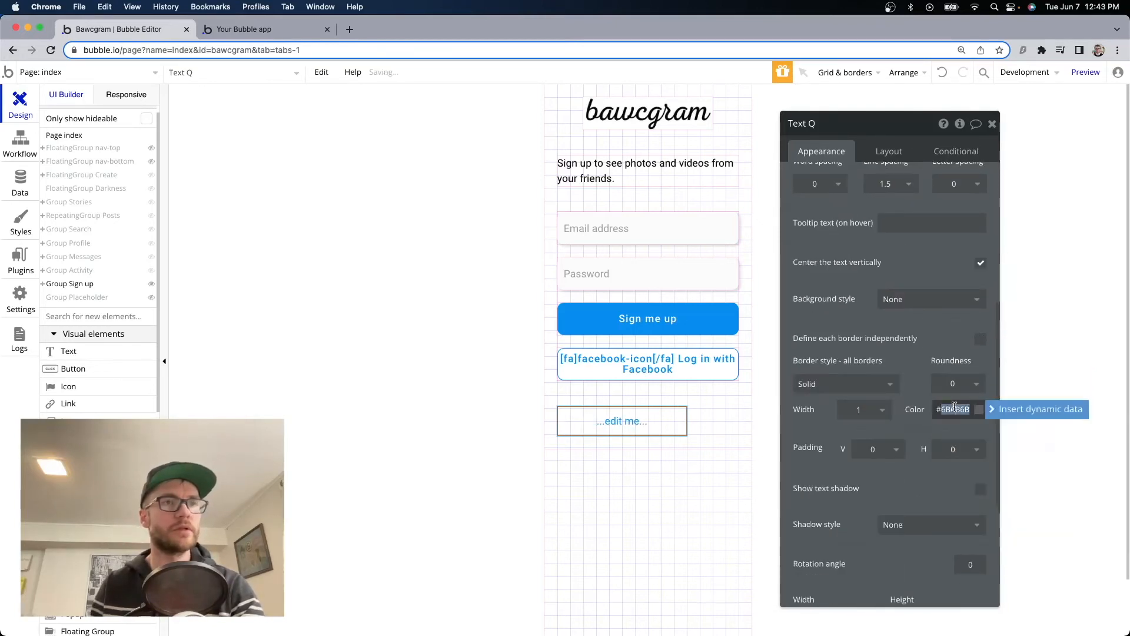
type("#0095F6")
left_click(953, 384)
type("10")
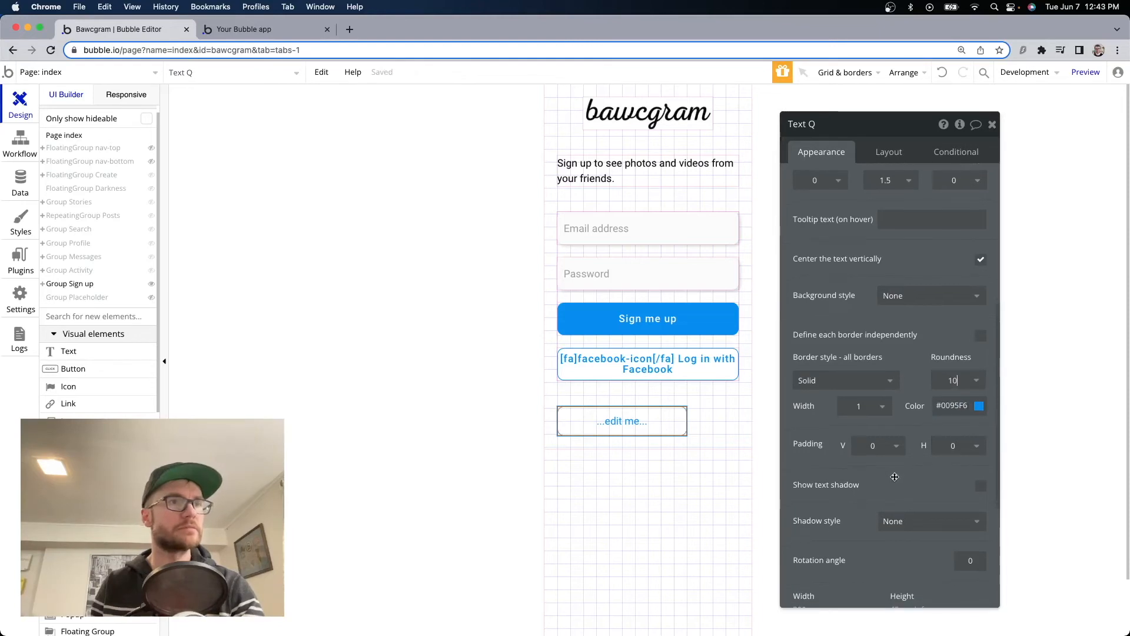
Set the text box to a flat colour background and Roboto (500) font.
scroll(895, 474, "up", 1)
left_click(915, 356)
left_click(913, 394)
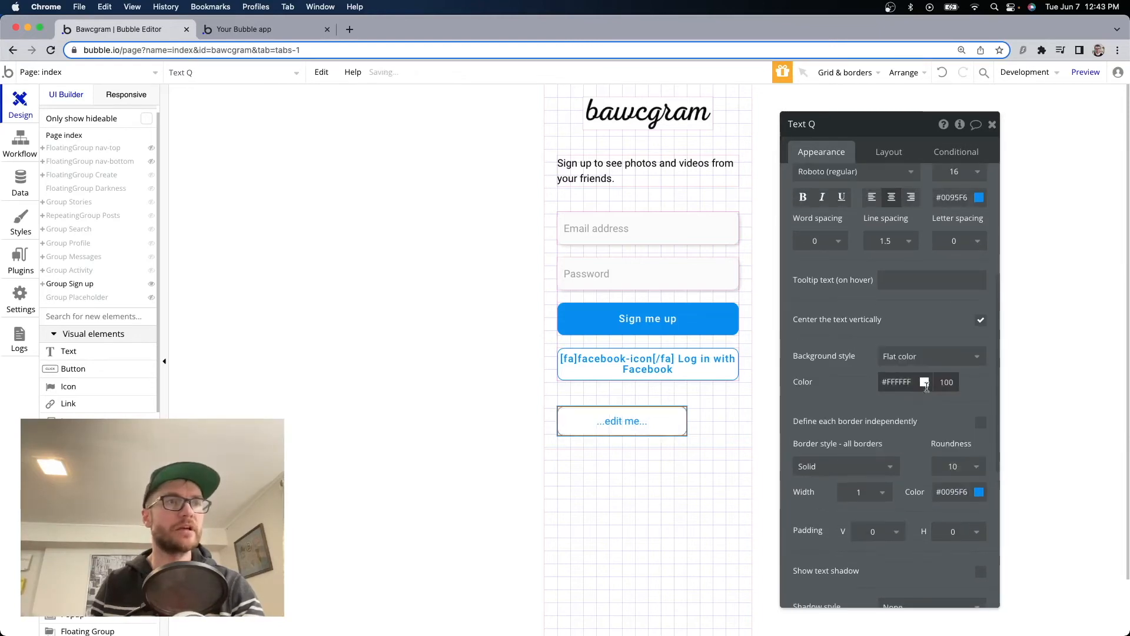
scroll(818, 428, "up", 4)
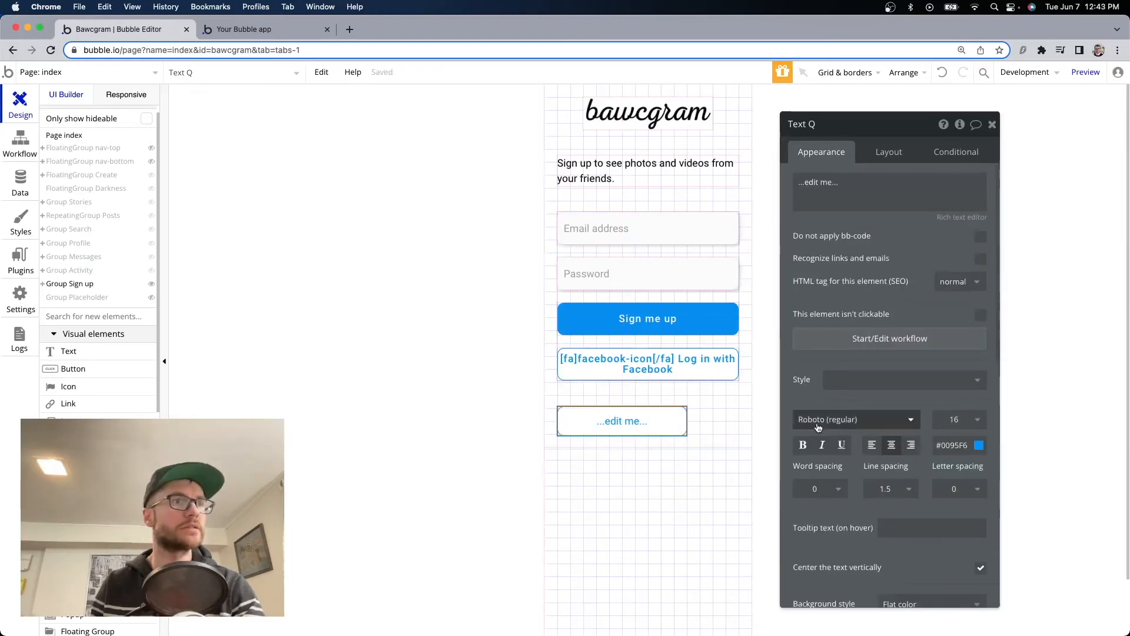
left_click(830, 421)
left_click(873, 487)
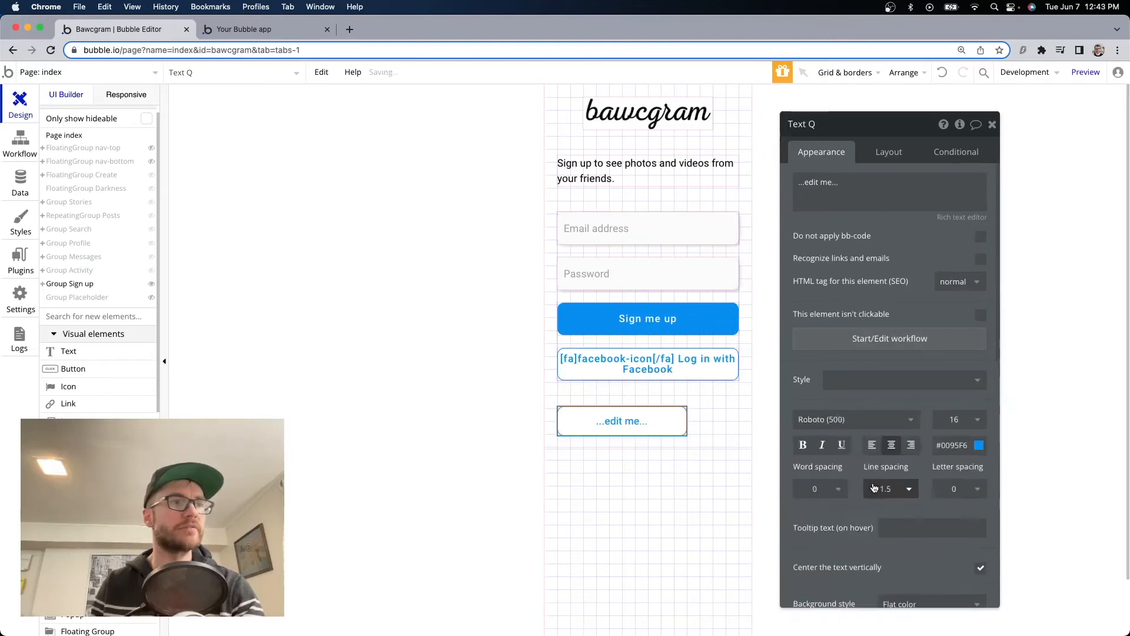
Make the text box full width with minimum width 0 and minimum height 50.
left_click(888, 152)
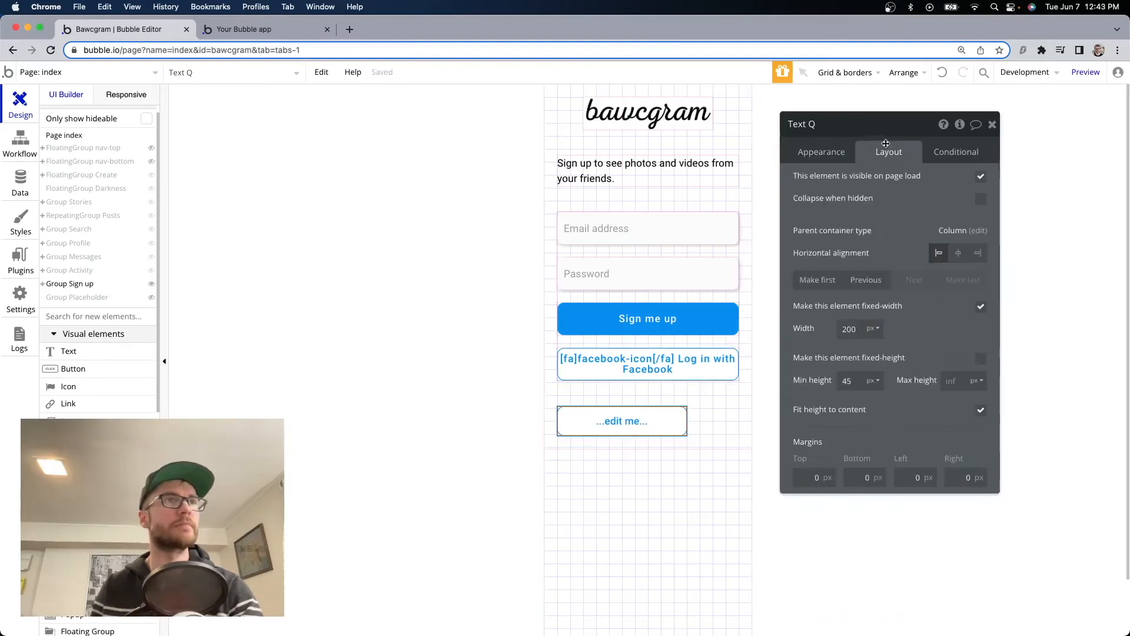
left_click(981, 309)
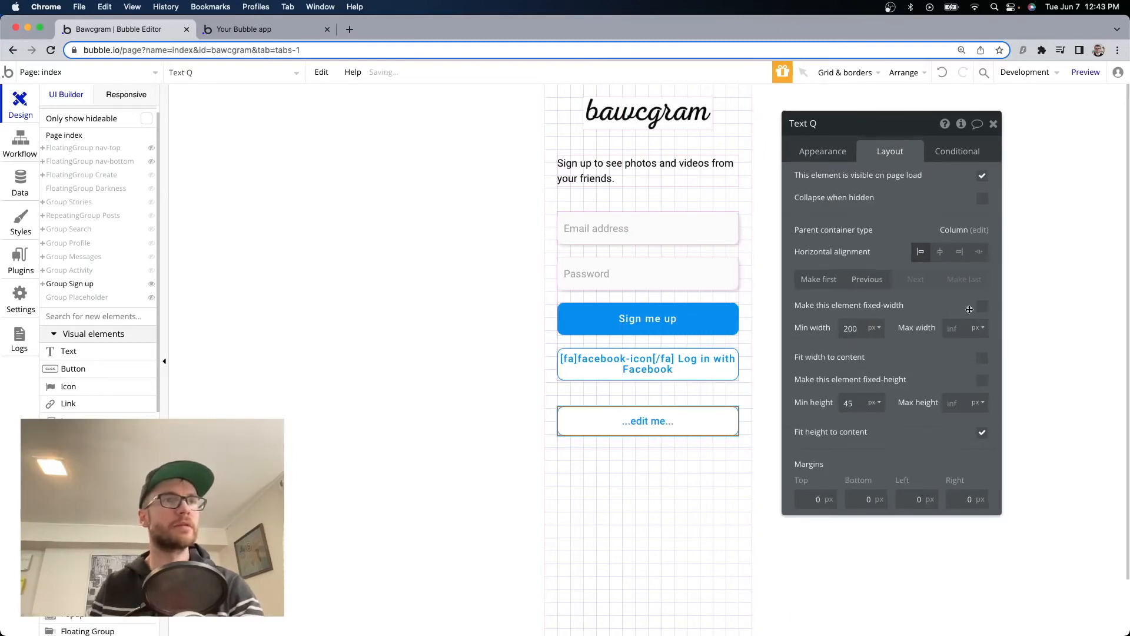
double_click(860, 327)
type("0")
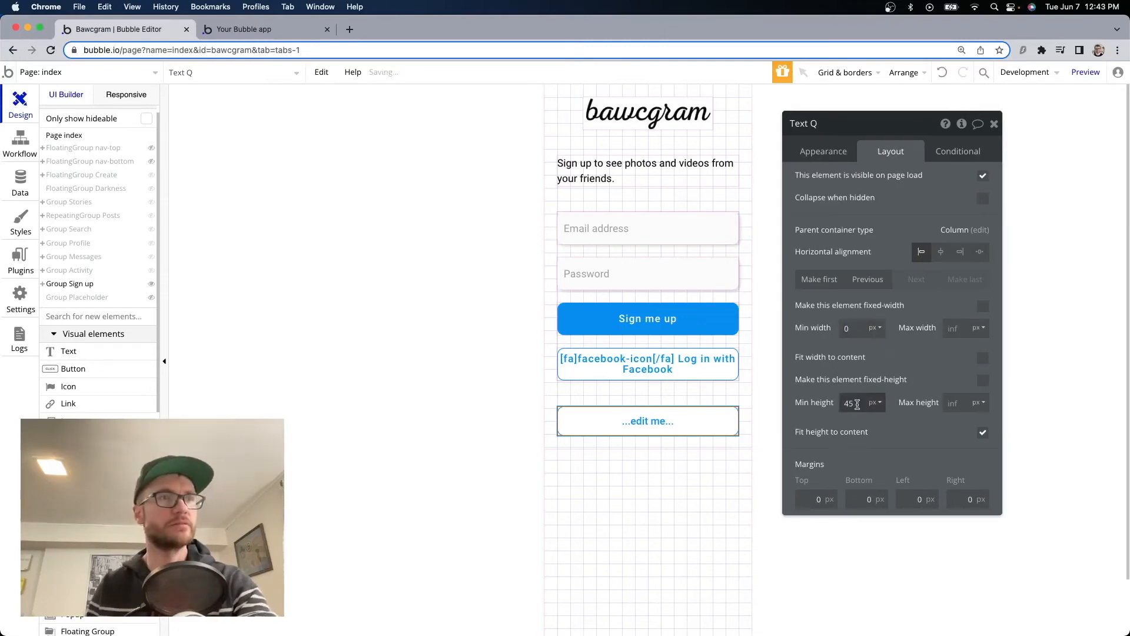
type("50")
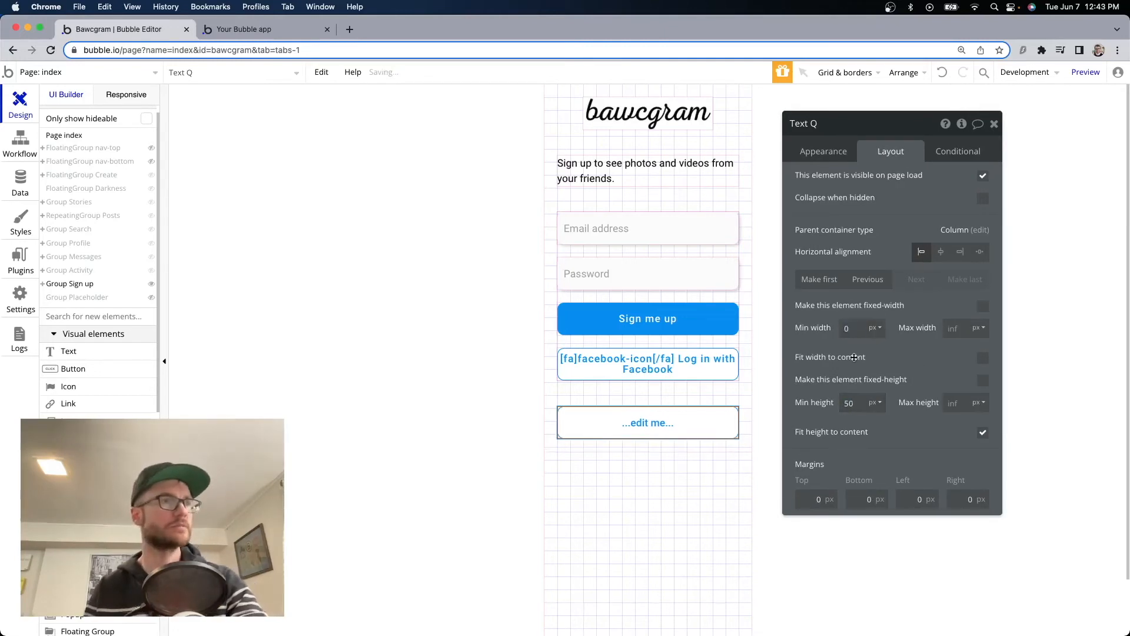
left_click(710, 351)
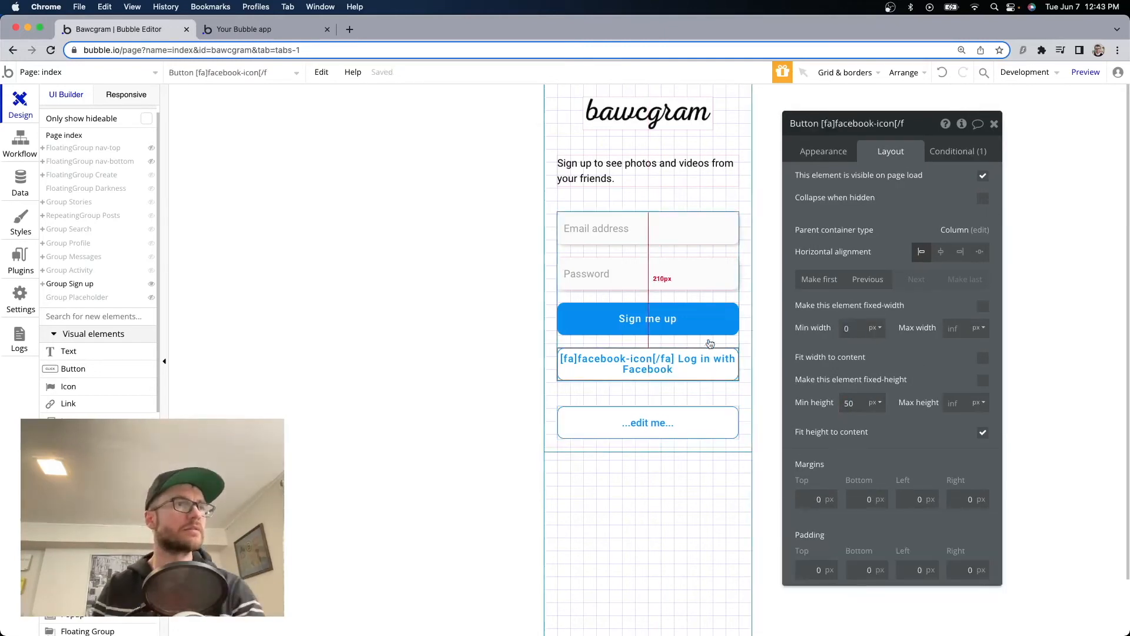
Copy the Facebook button's label into the new text element so it reads 'Log in with Facebook'.
left_click(824, 151)
left_click(965, 185)
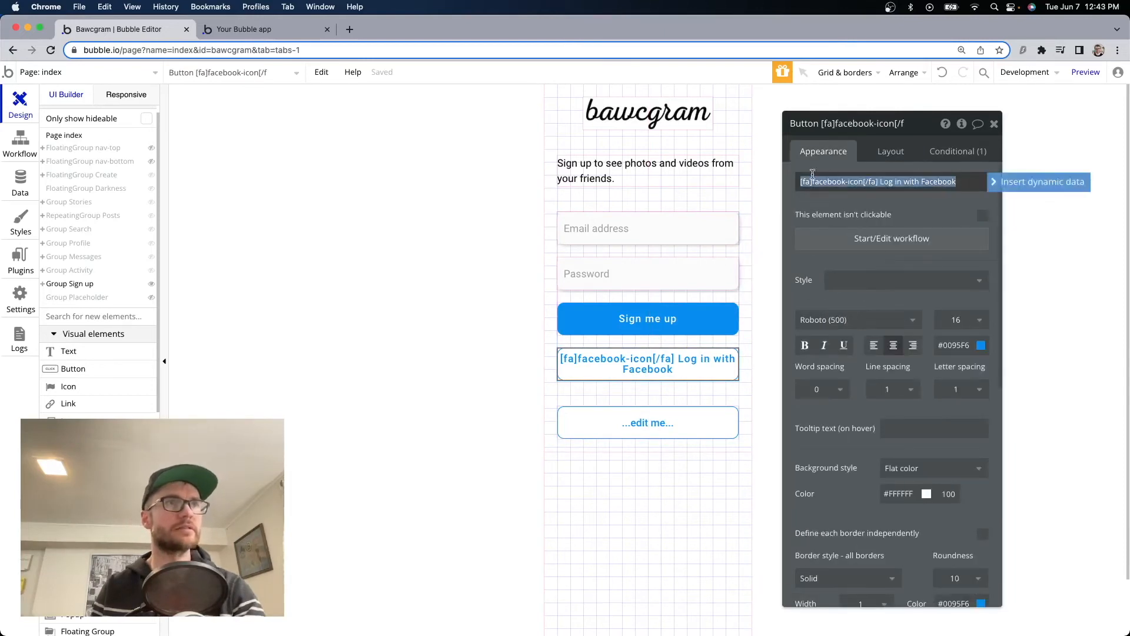
left_click(677, 425)
triple_click(871, 181)
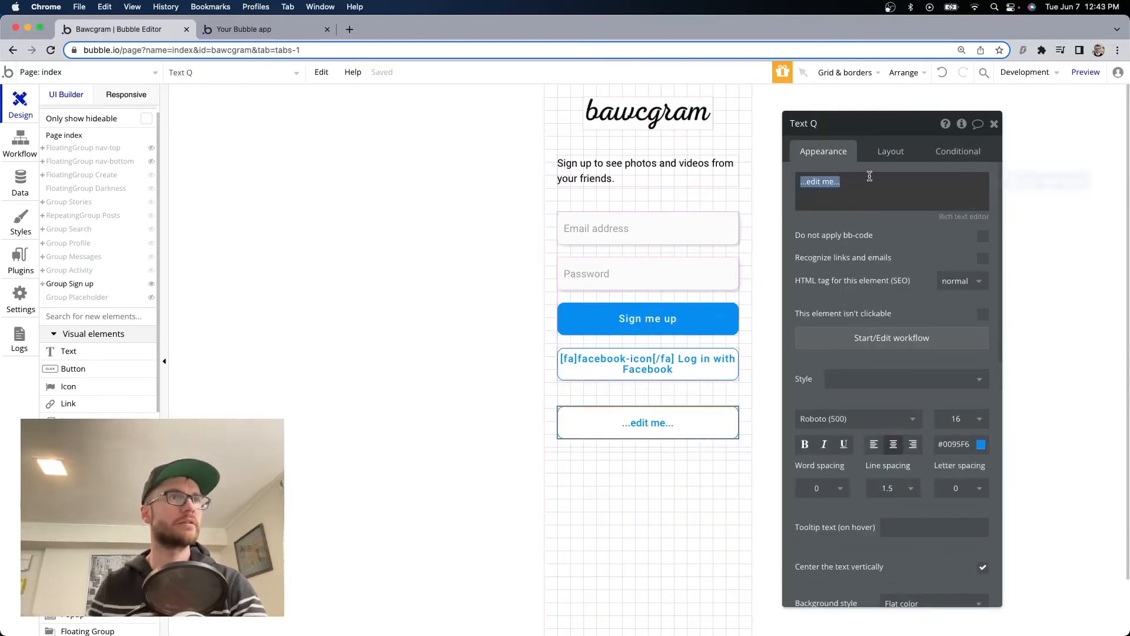
type("[fa]facebook-icon[/fa] Log in with Facebook")
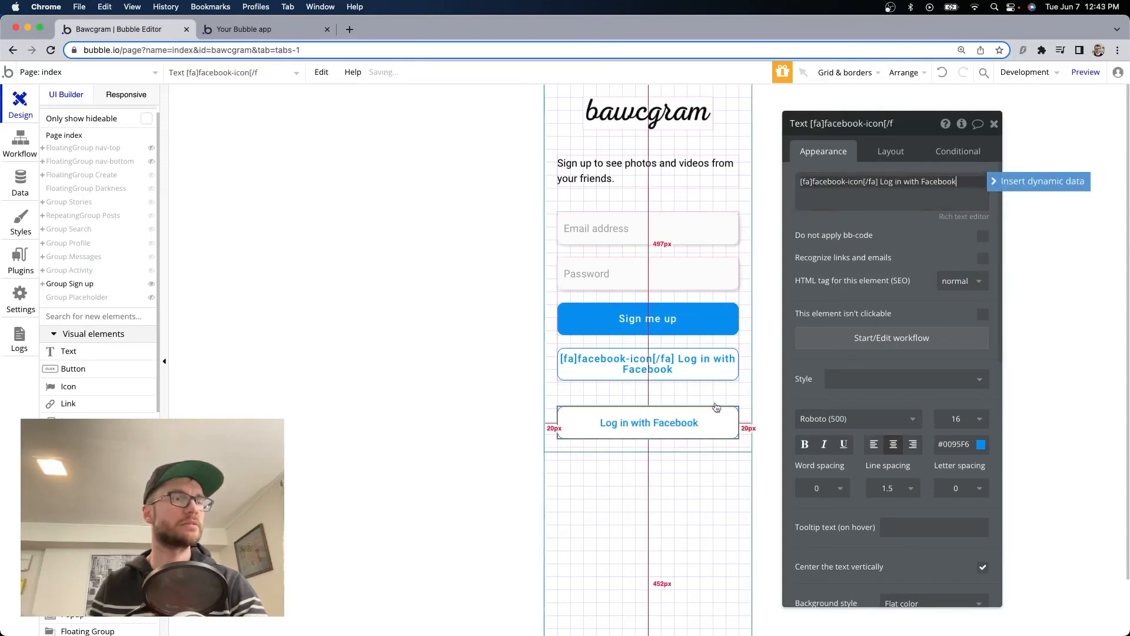
Delete the original Facebook outline button and reselect the new element's label text.
left_click(683, 360)
key("Delete")
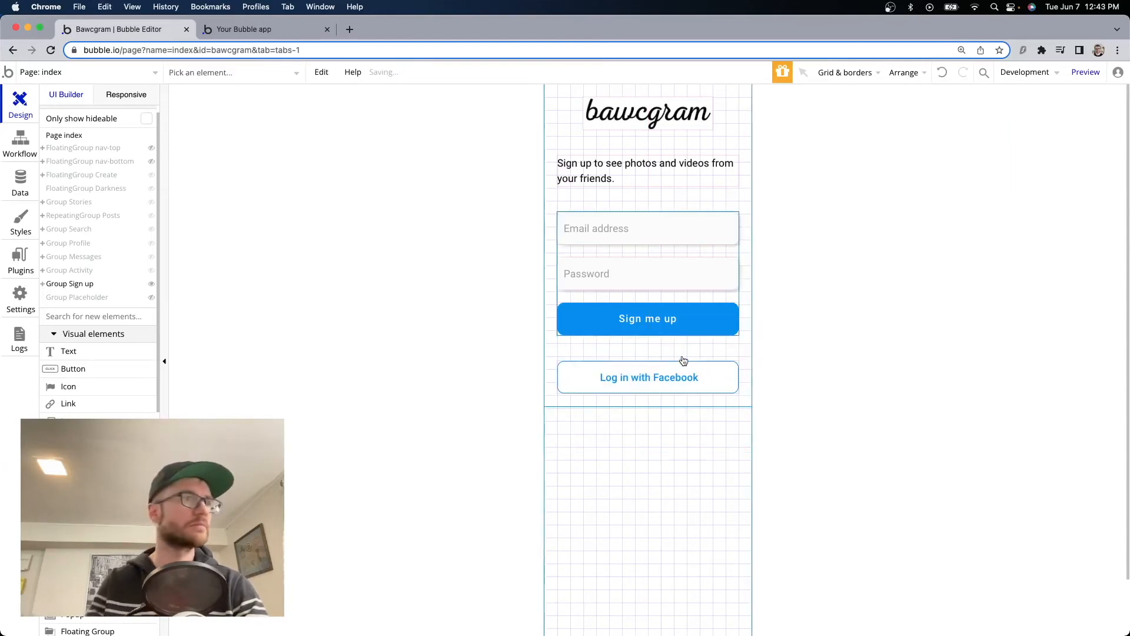
left_click(682, 388)
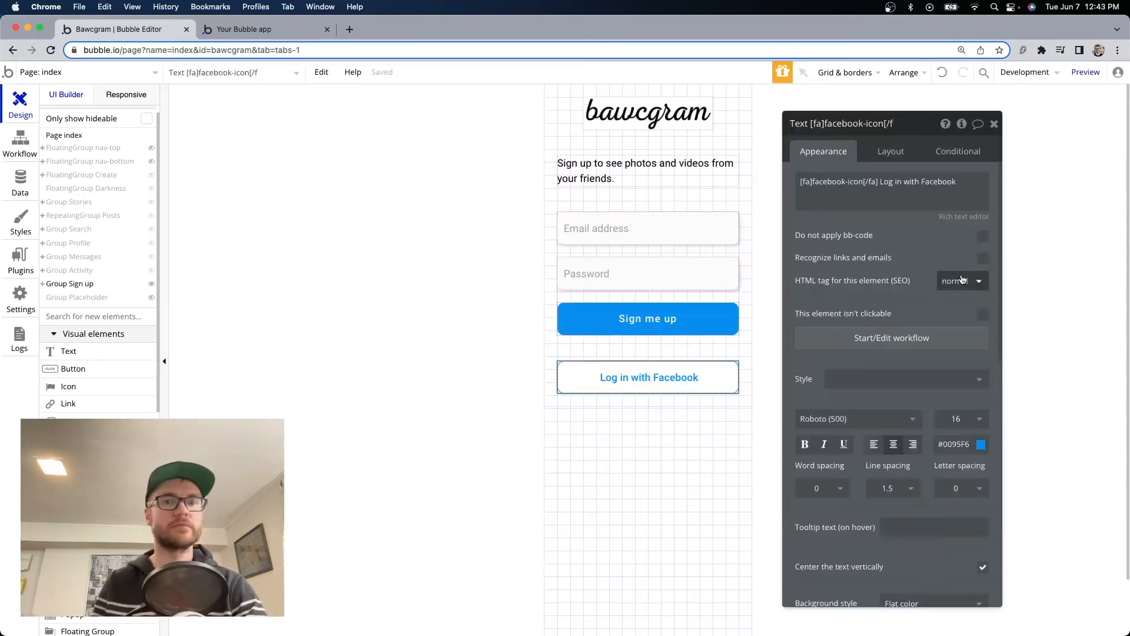
left_click(874, 192)
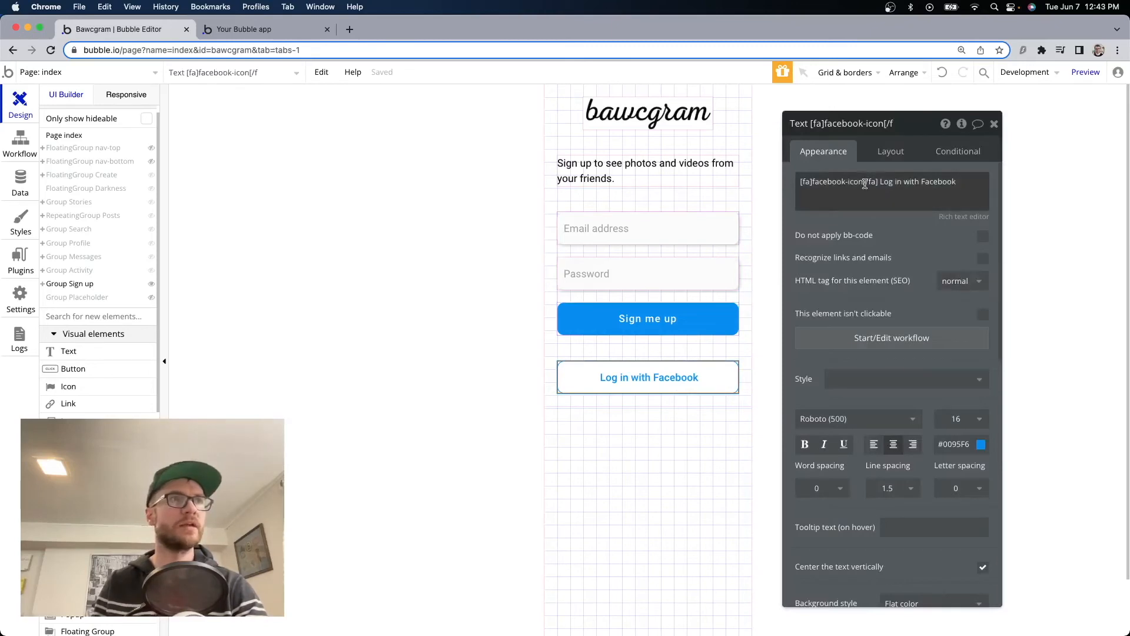
triple_click(863, 182)
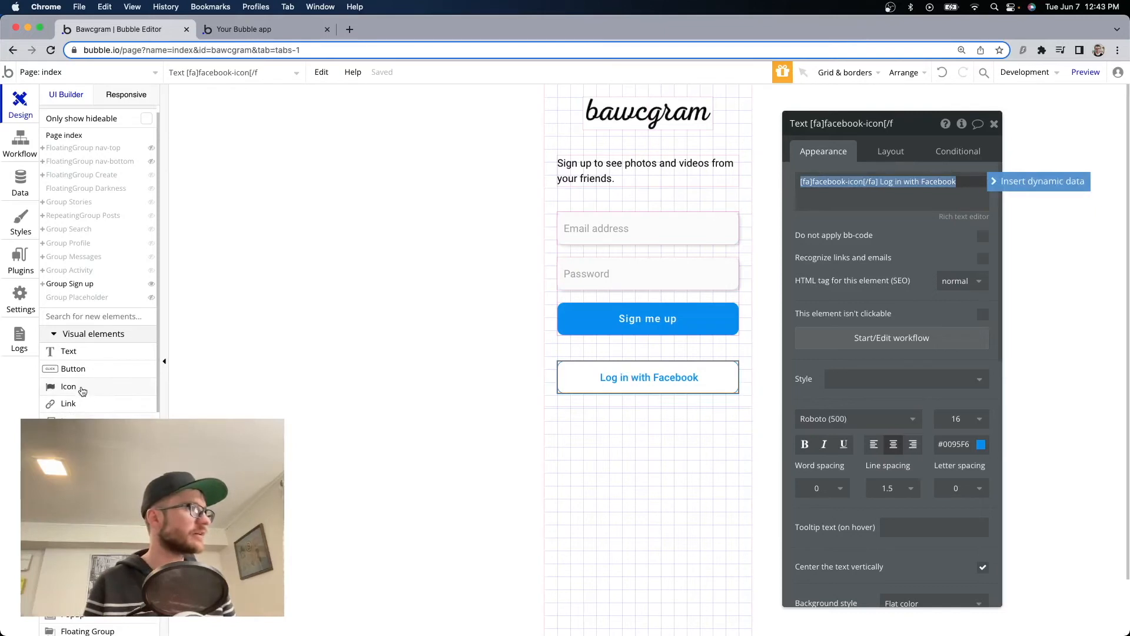
Add an icon element below the button set to the square Facebook logo (fa-facebook-square).
left_click_drag(81, 389, 568, 406)
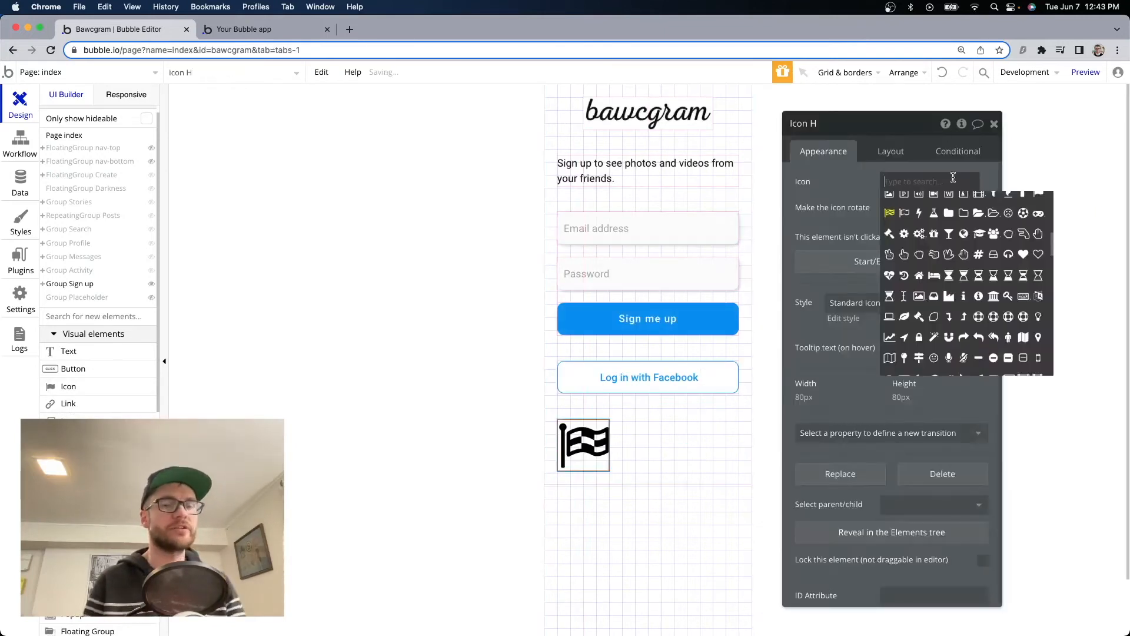
type("fac")
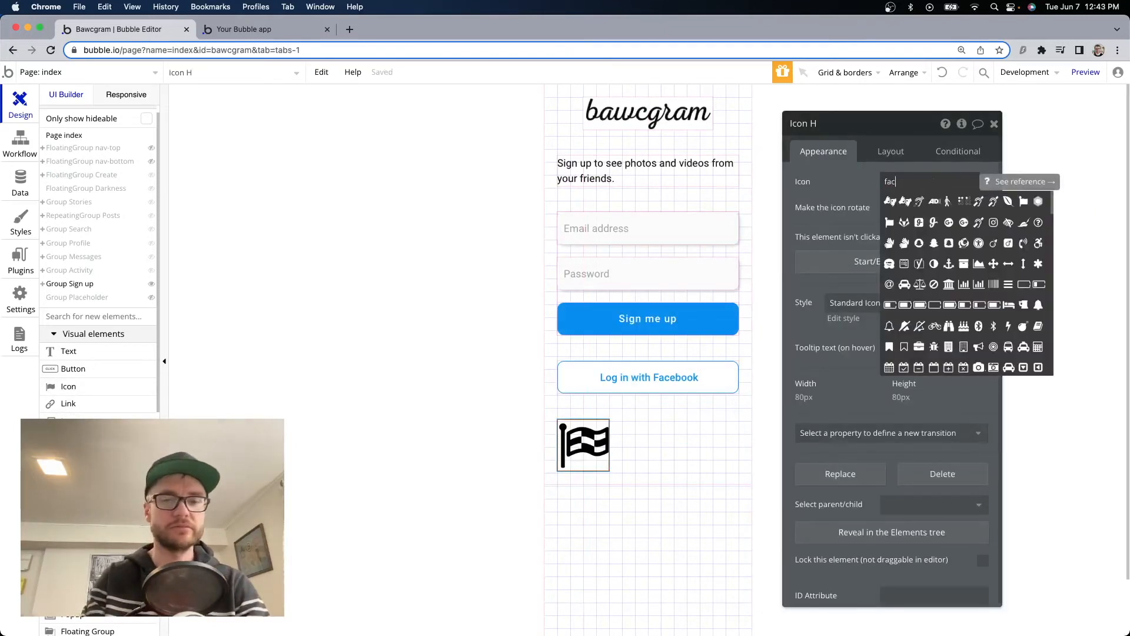
type("eboo")
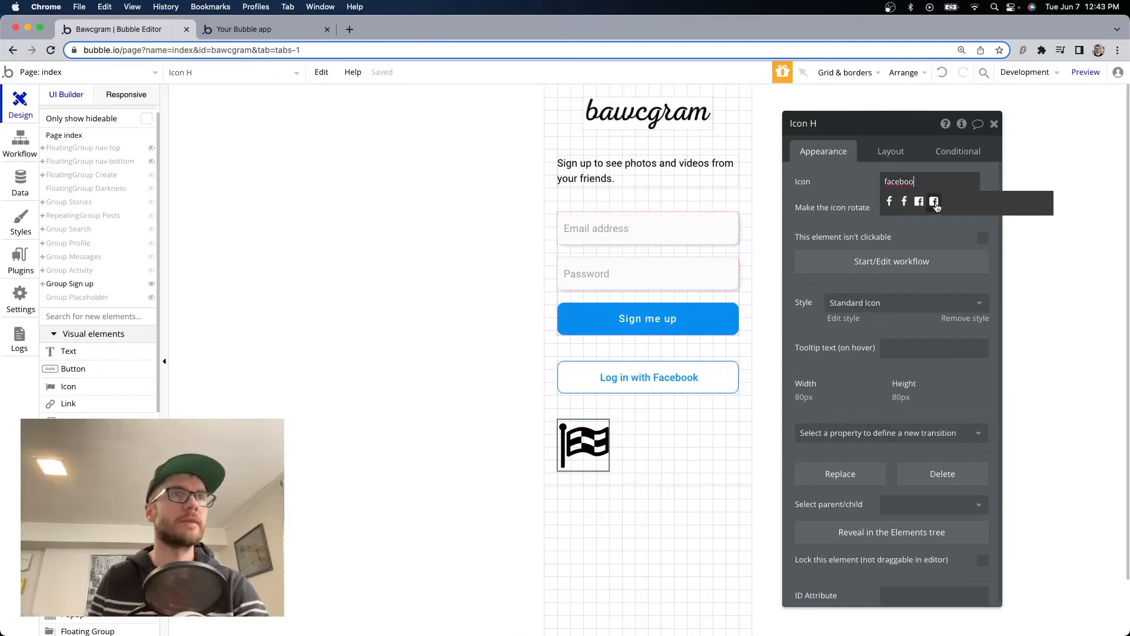
left_click(934, 202)
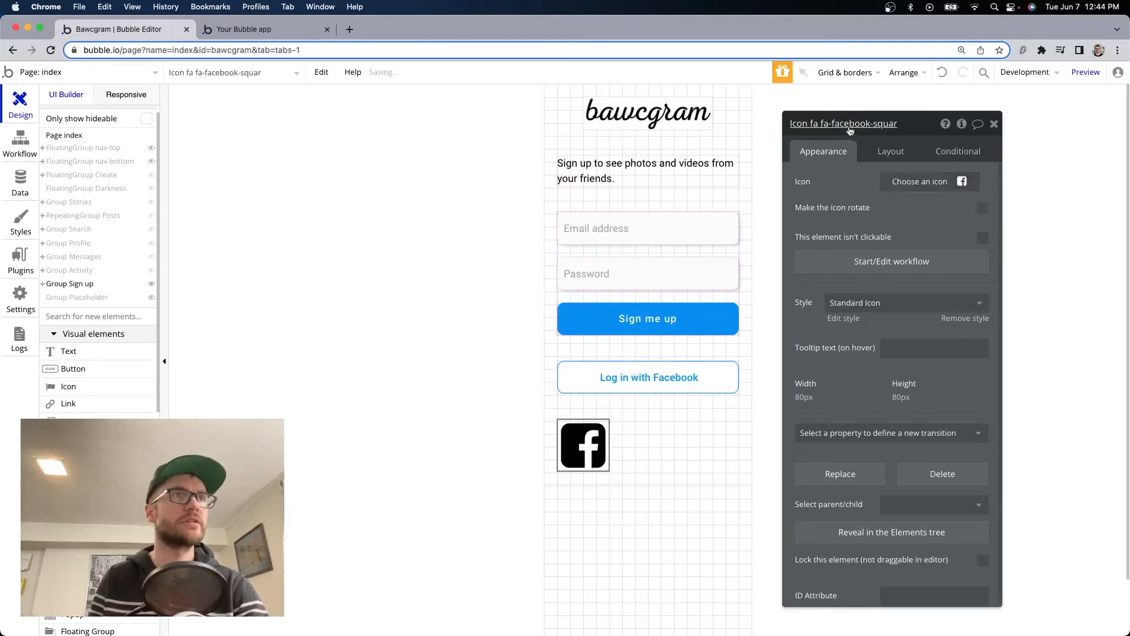
Change the label's [fa] icon from facebook-icon to facebook-square and delete the standalone icon.
left_click(653, 383)
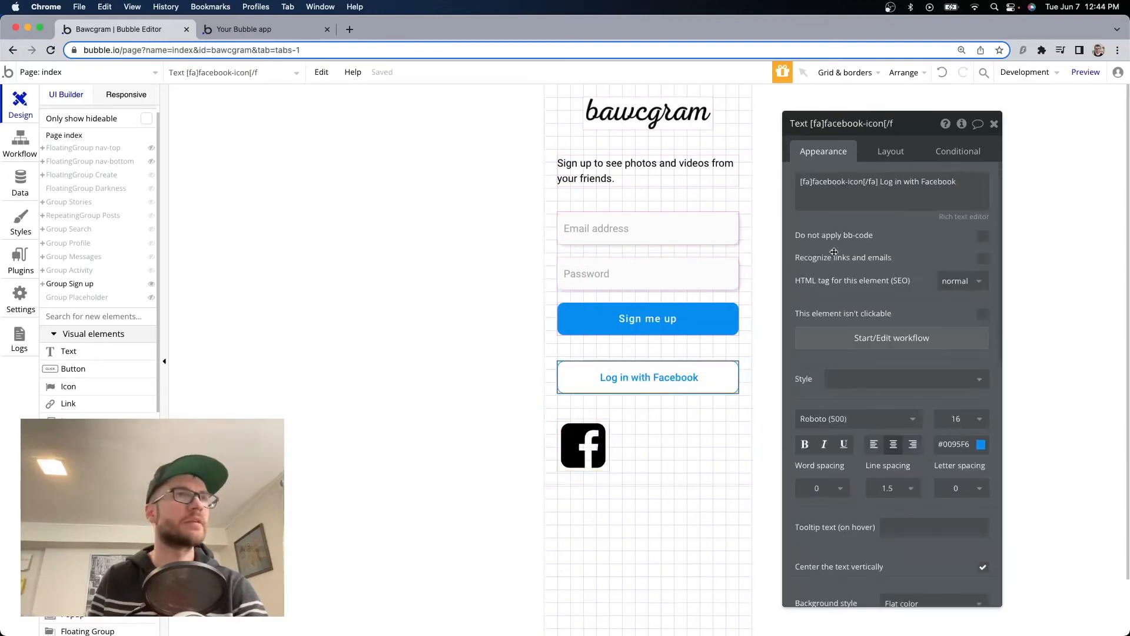
left_click(862, 182)
left_click_drag(863, 182, 852, 182)
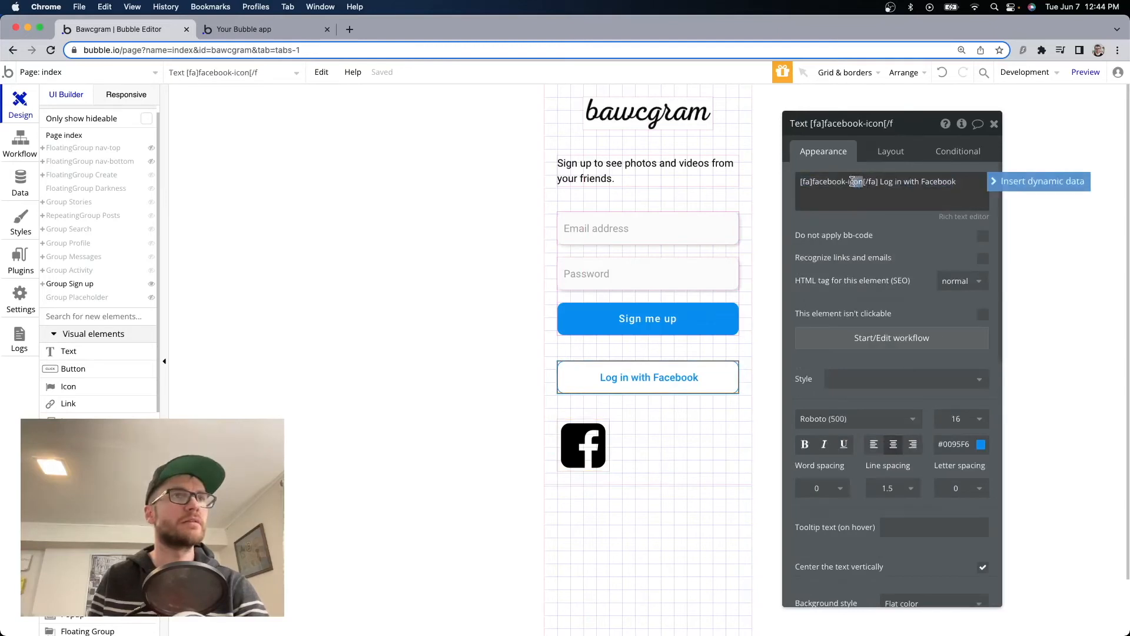
type("square")
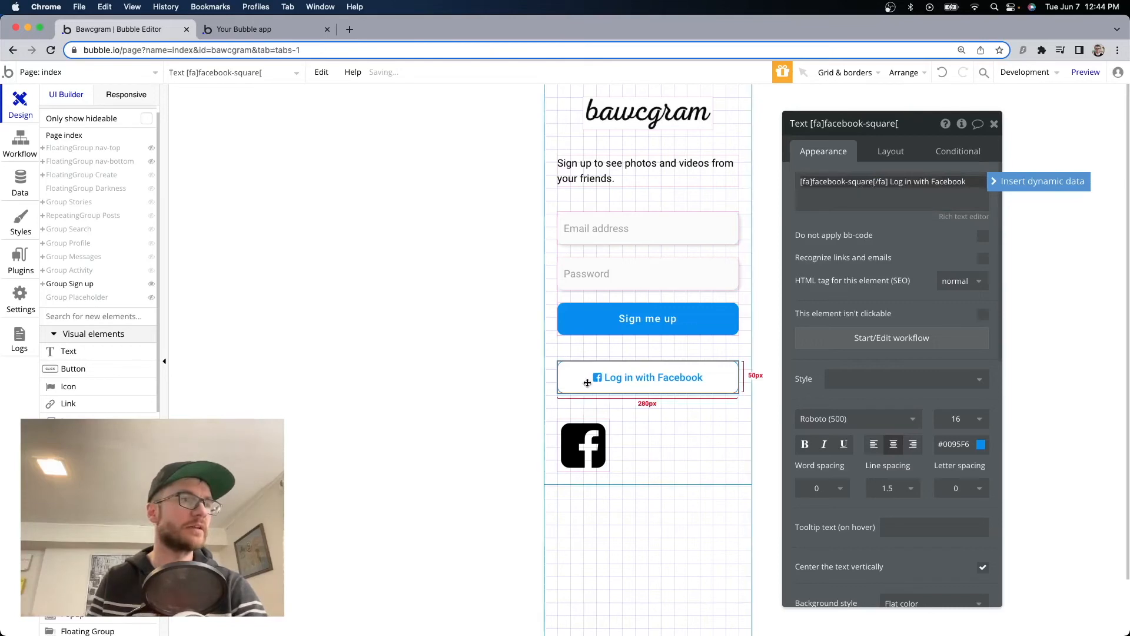
left_click_drag(813, 180, 871, 180)
left_click(832, 181)
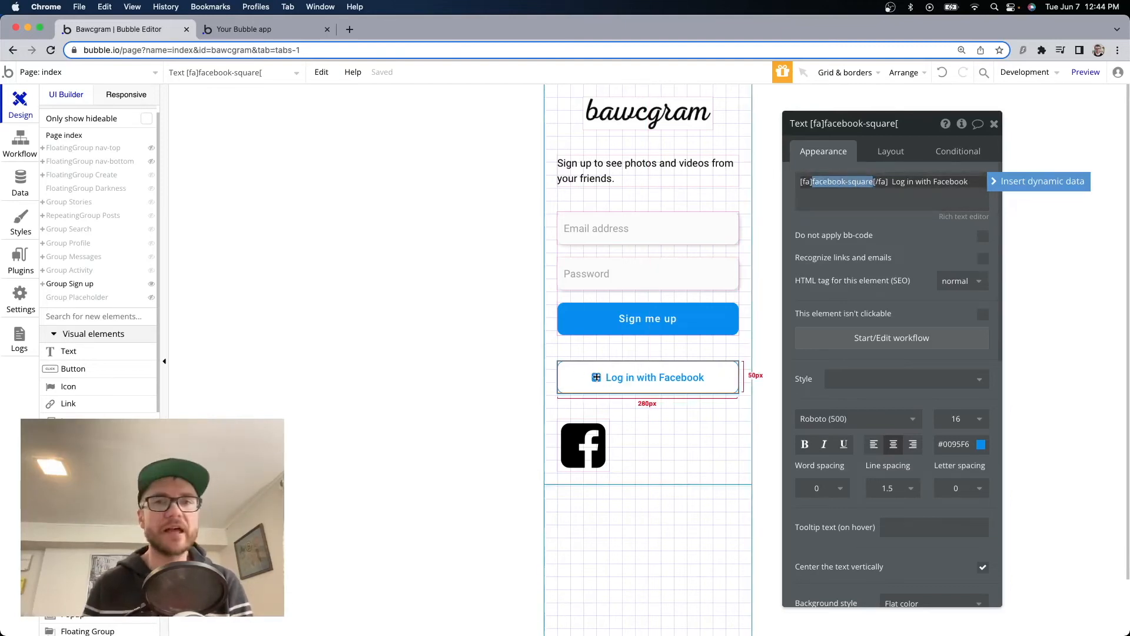
left_click(959, 181)
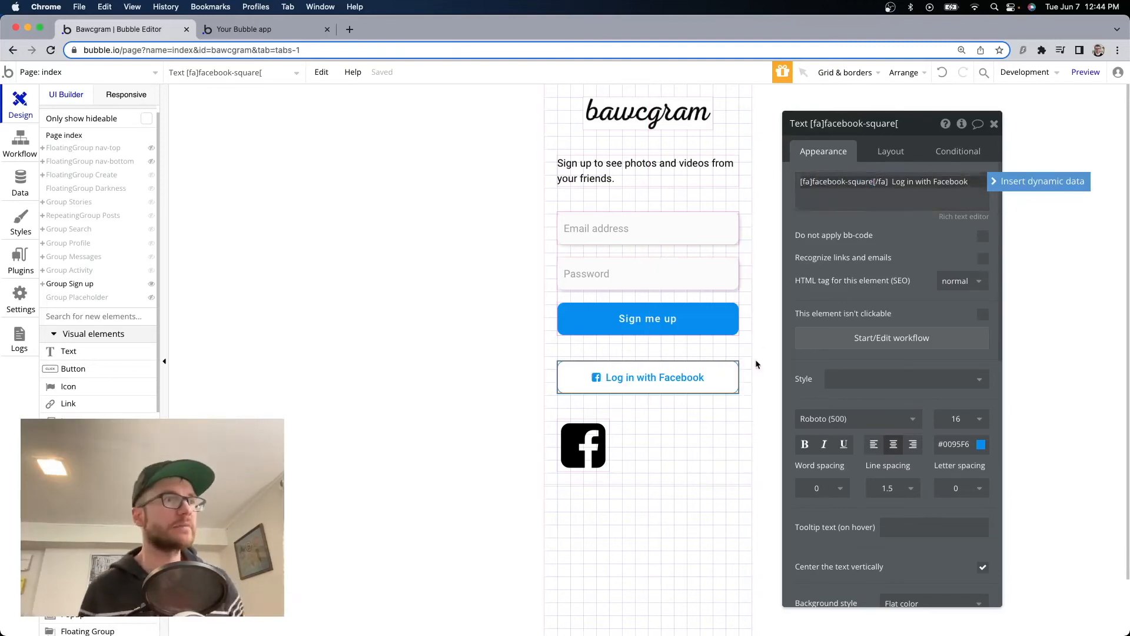
left_click(584, 445)
key("Delete")
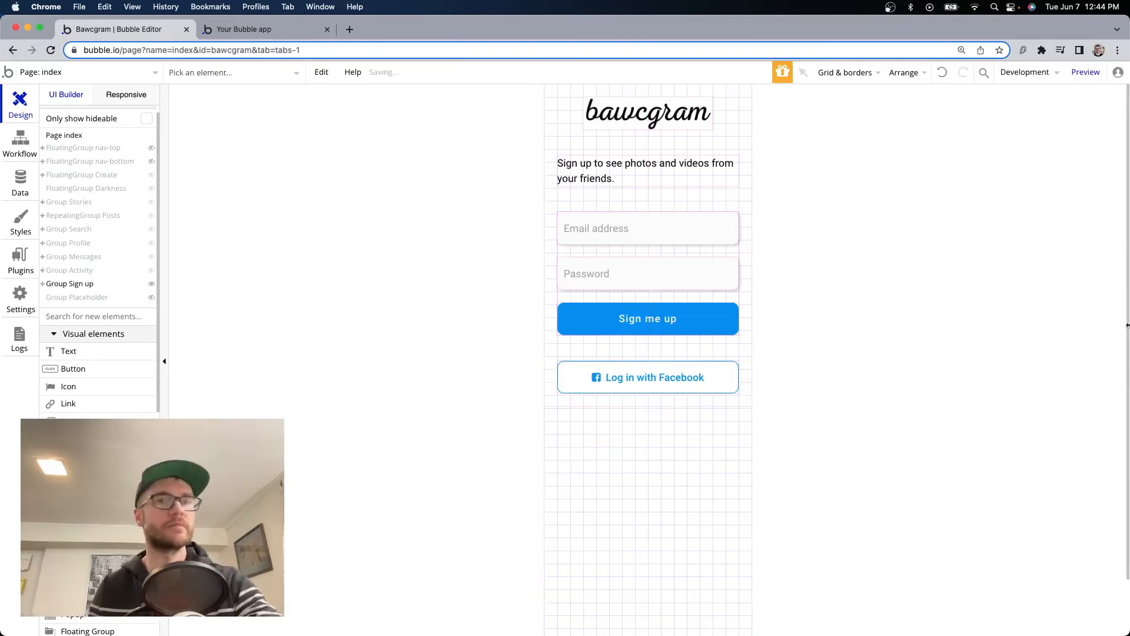
Place a copy of the intro text between the two buttons and change it to 'or'.
key("ctrl+Tab")
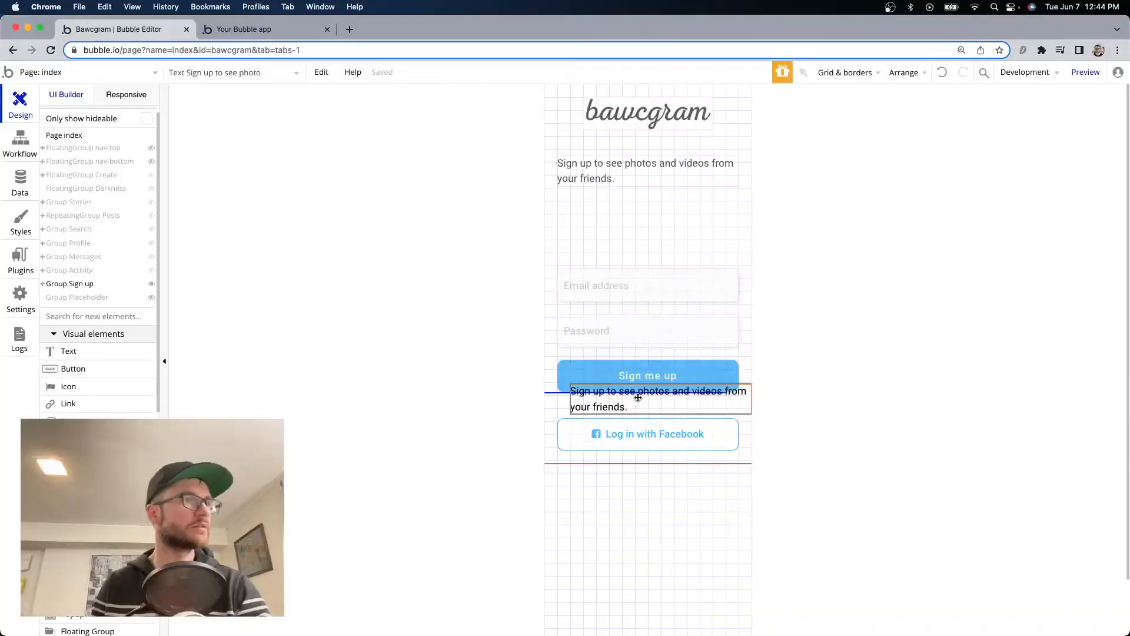
left_click_drag(635, 396, 616, 377)
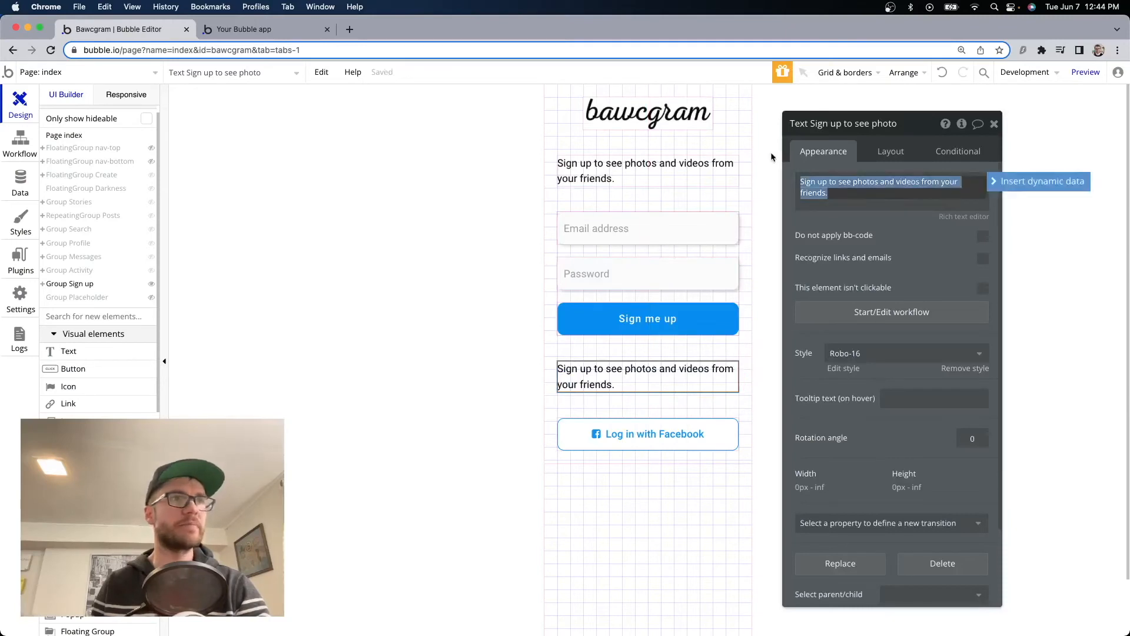
type("or")
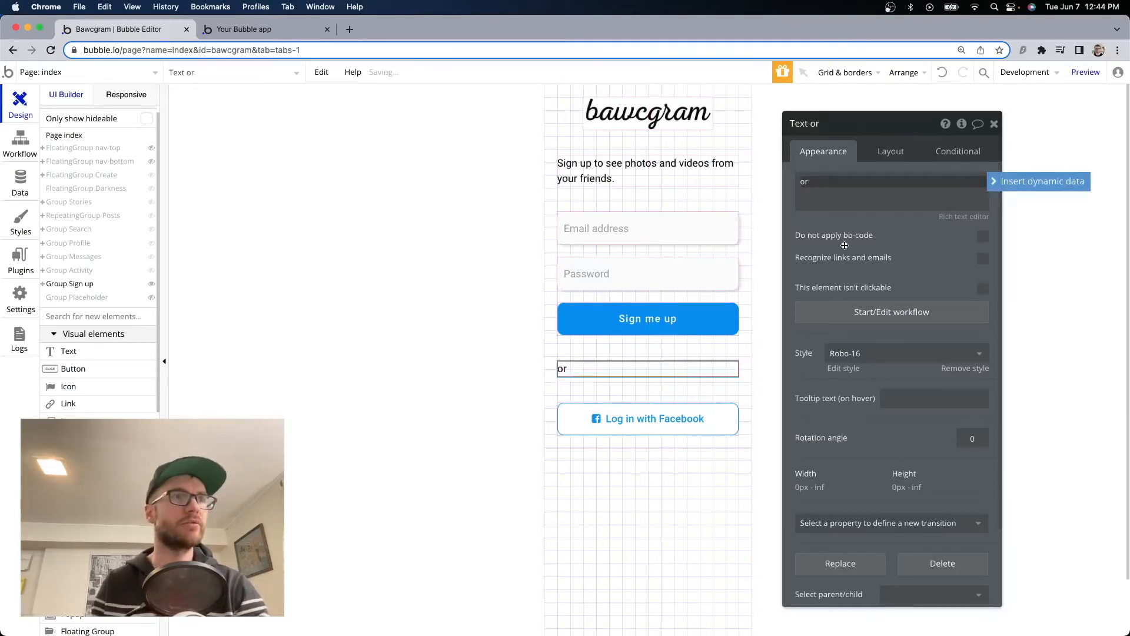
left_click(889, 157)
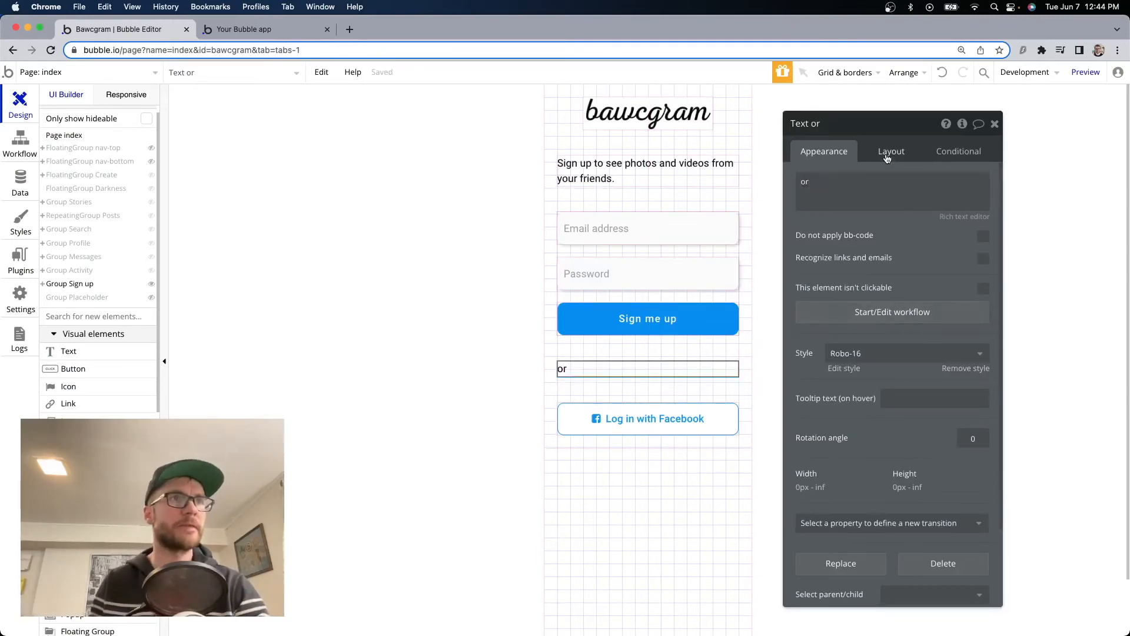
Centre the 'or' text horizontally with Fit width to content, then check it in preview.
left_click(900, 160)
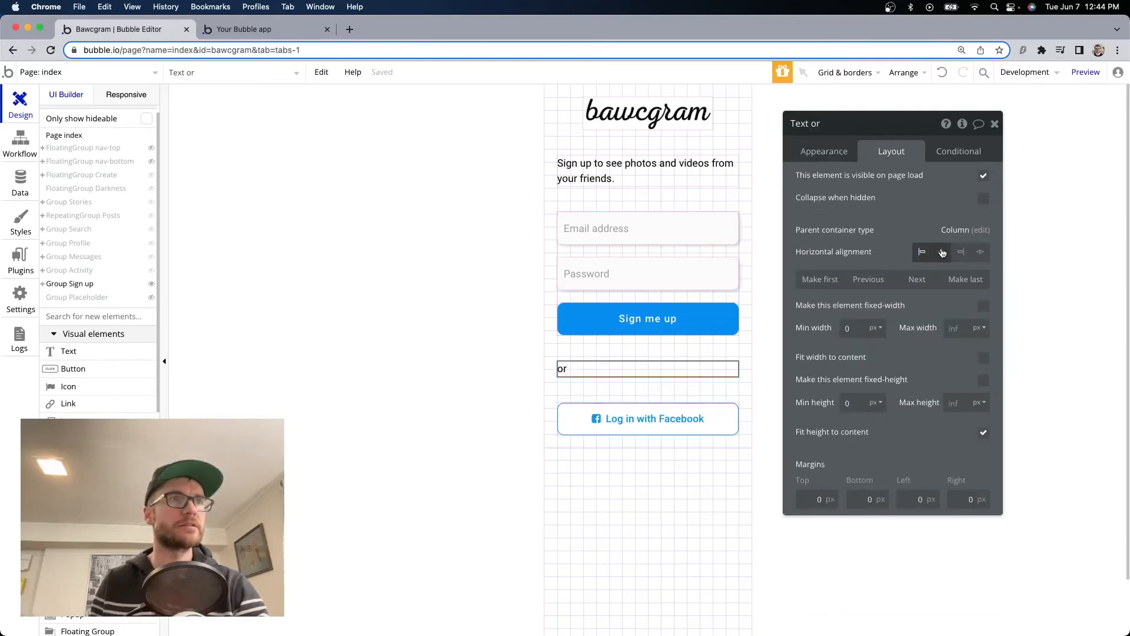
left_click(942, 252)
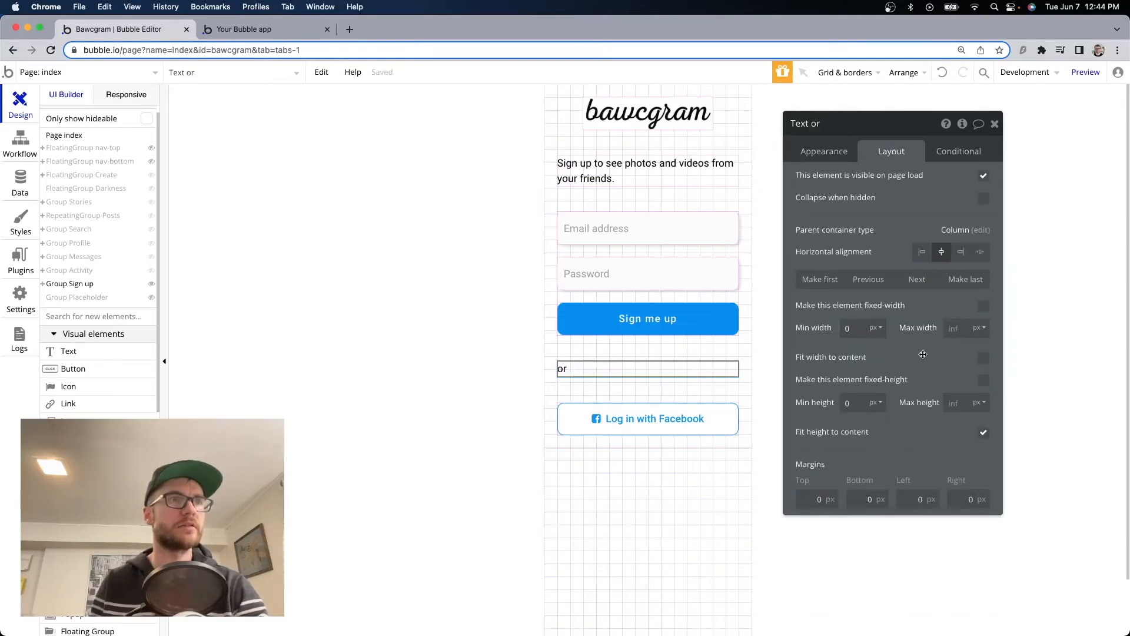
left_click(983, 357)
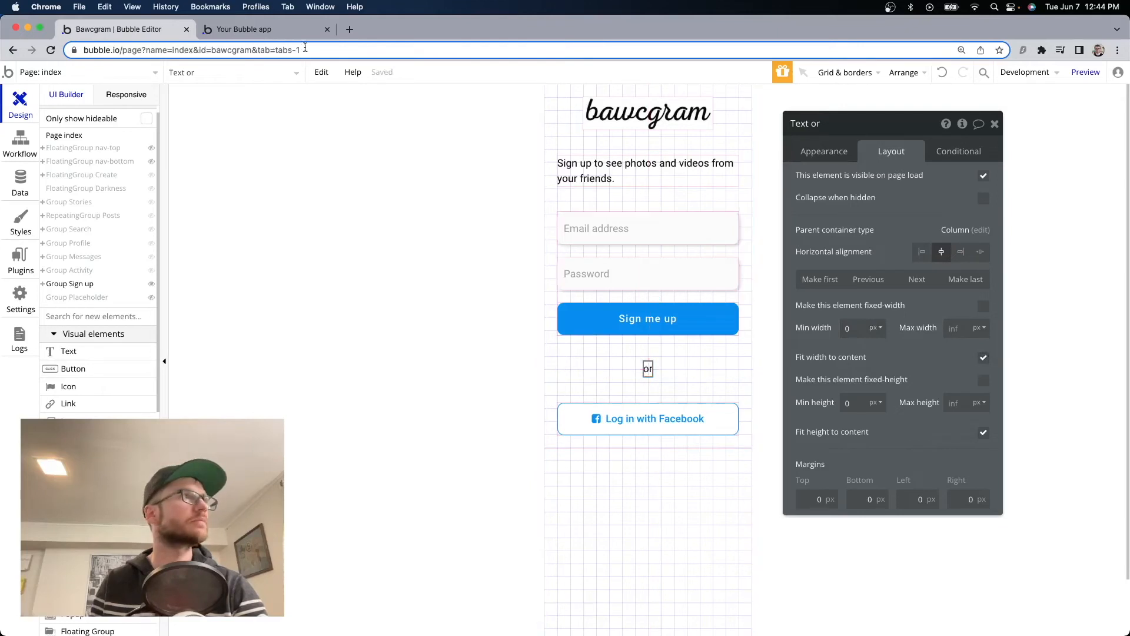
key("ctrl+Tab")
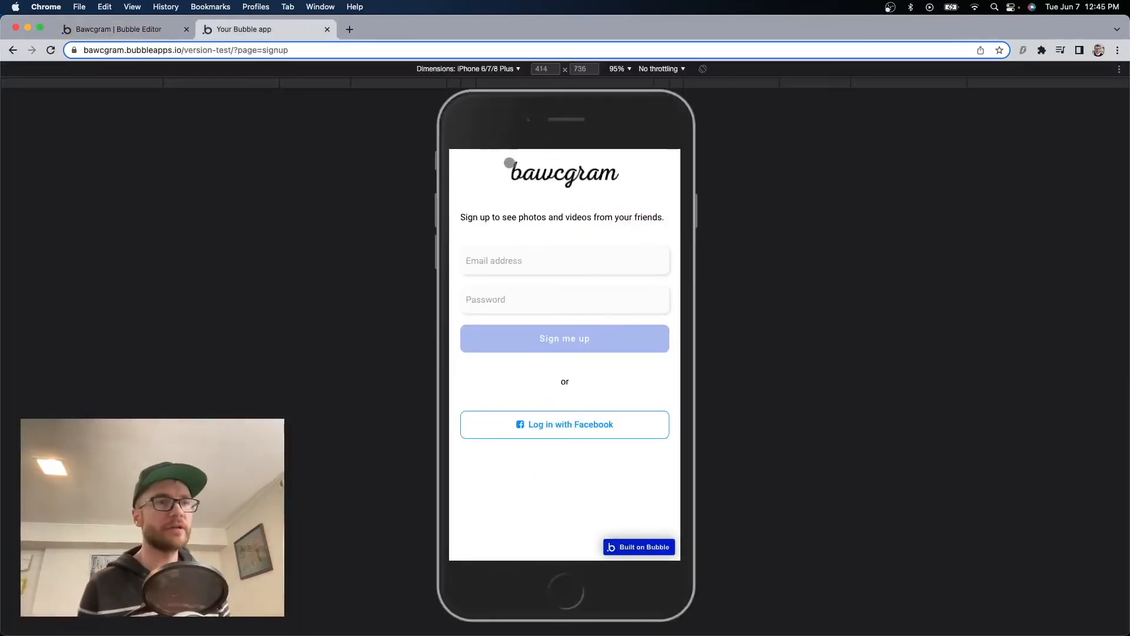
left_click(125, 27)
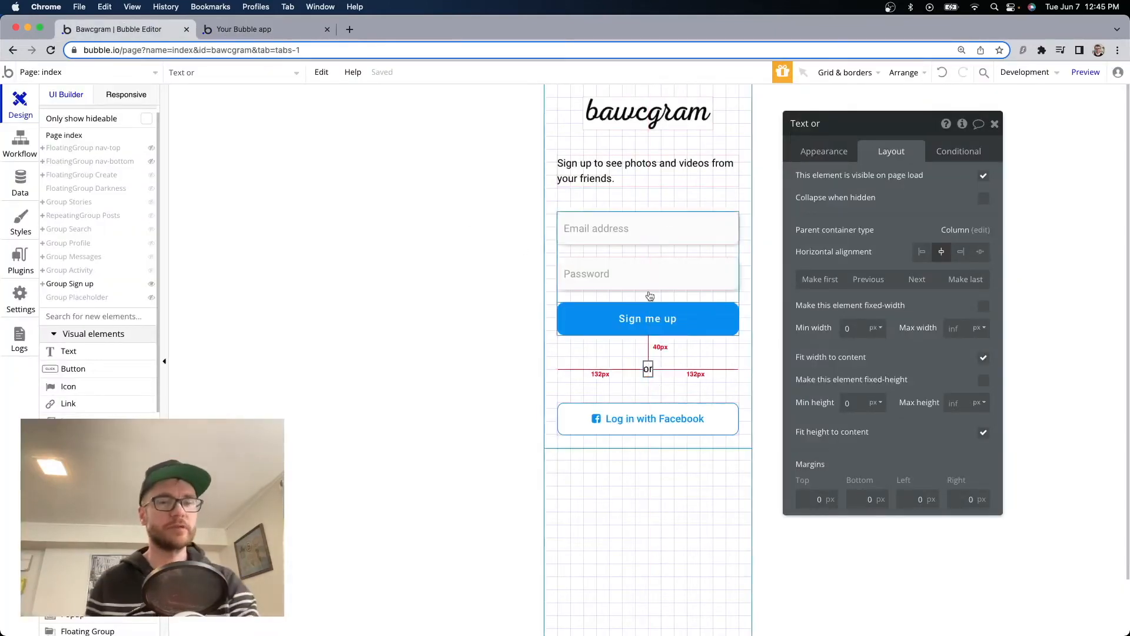
Copy the subtitle below the Facebook button and change it to 'Already have an account?'.
left_click(620, 178)
left_click_drag(620, 178, 658, 482)
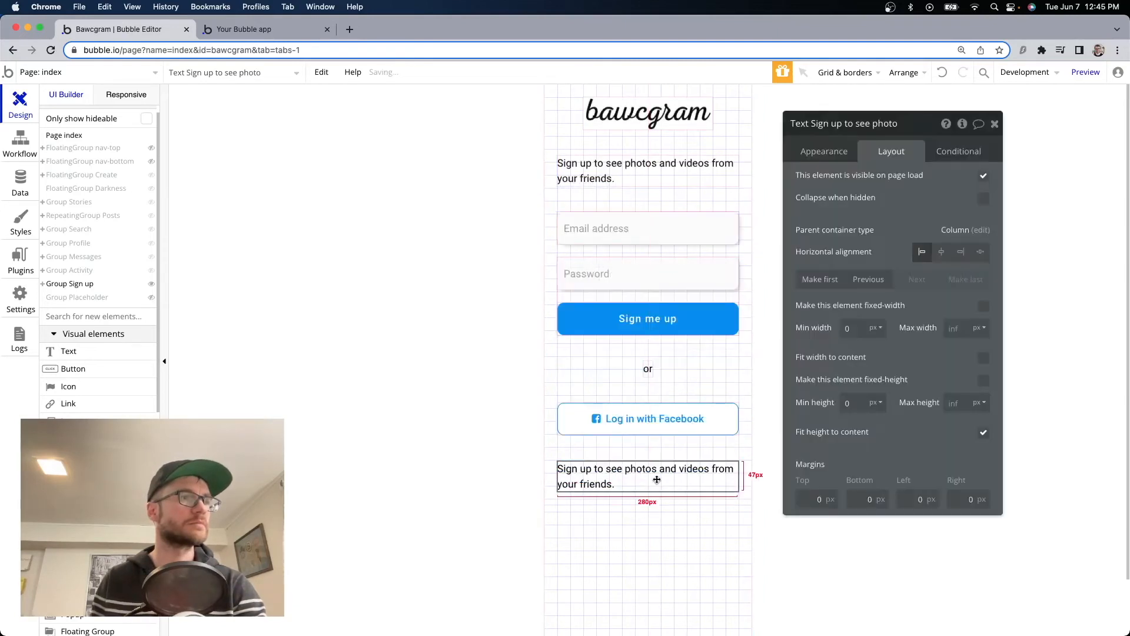
left_click(824, 152)
triple_click(882, 183)
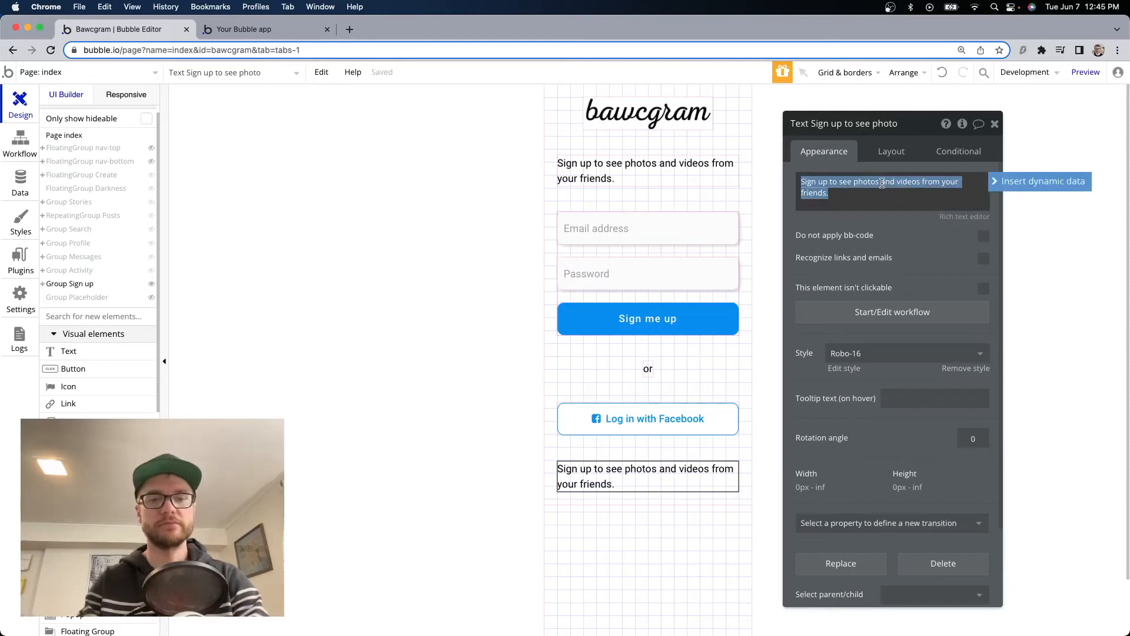
type("Already have an ")
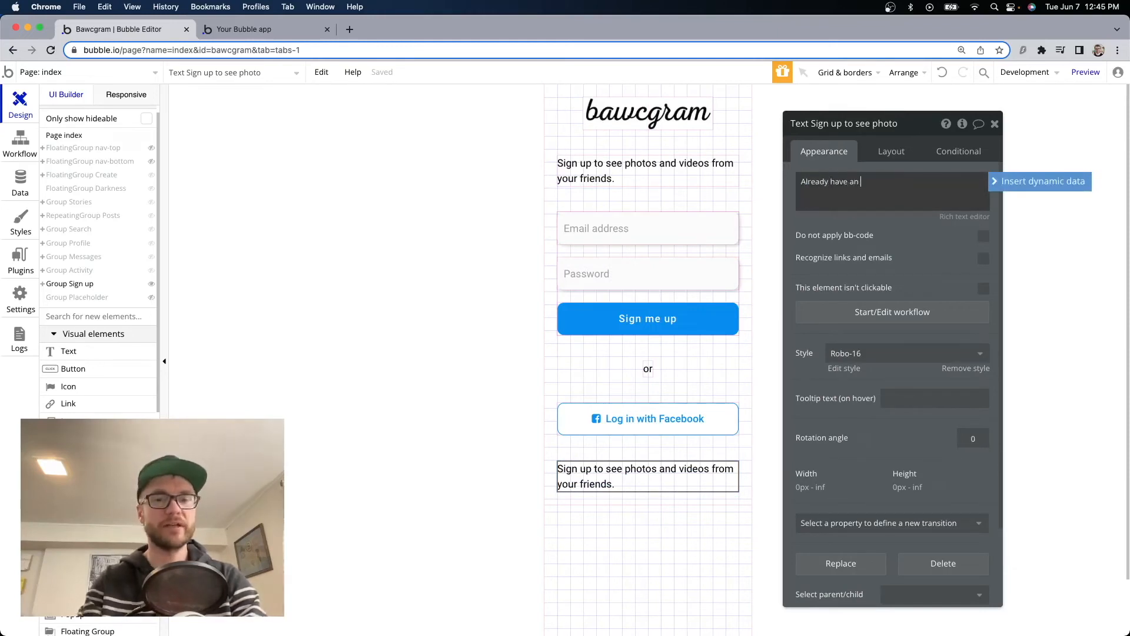
type("account?")
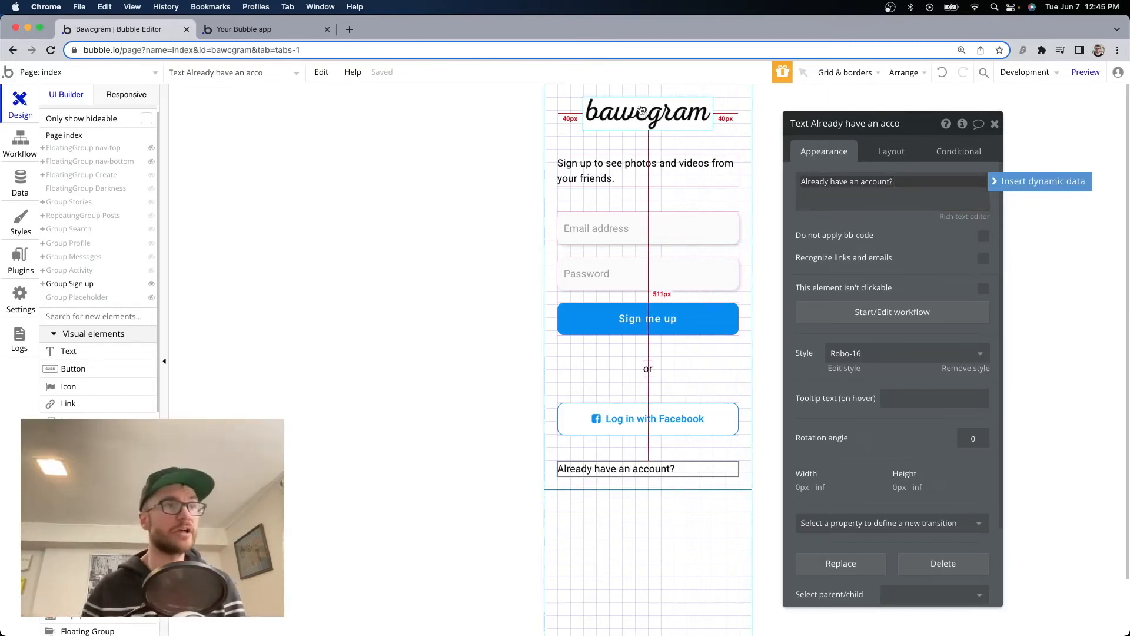
Centre 'Already have an account?' with Fit width to content and check it in preview.
left_click(909, 153)
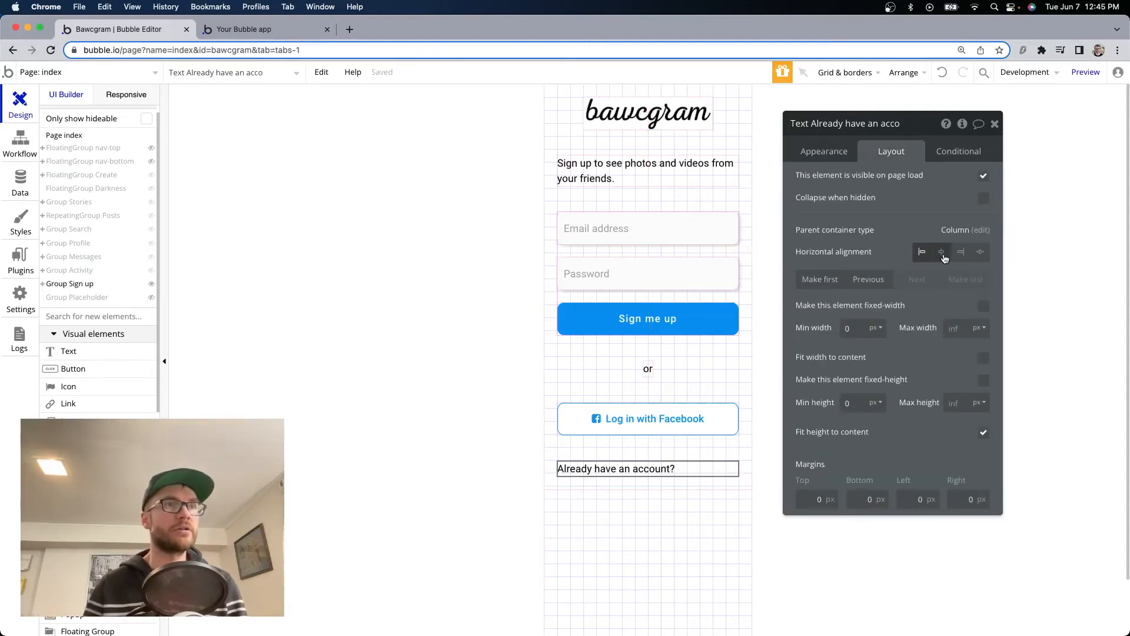
left_click(941, 252)
left_click(984, 357)
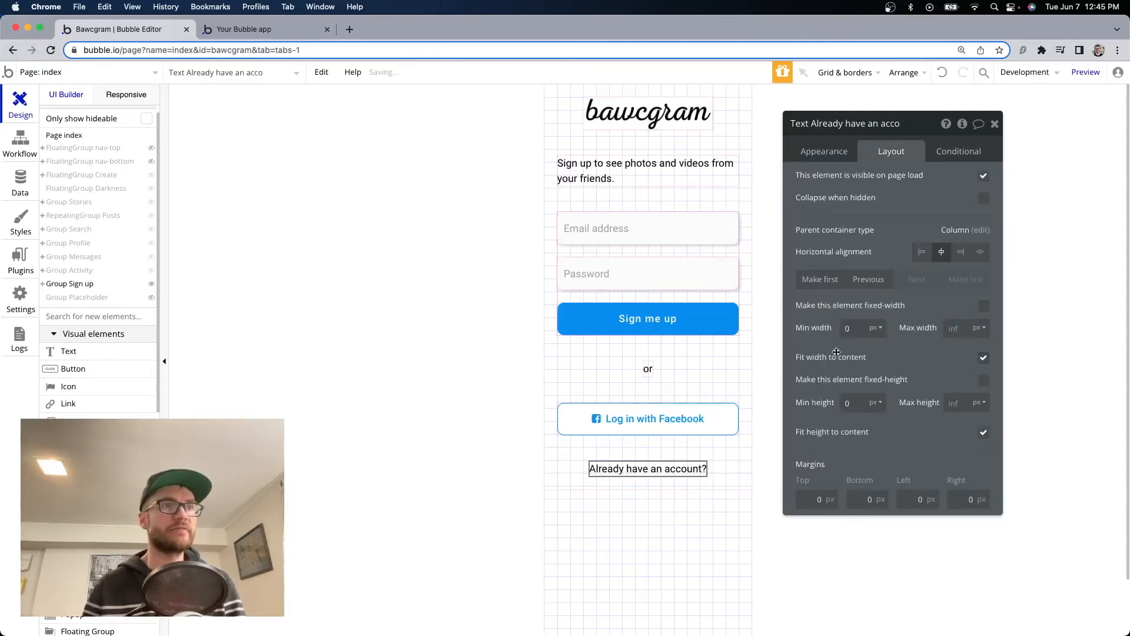
left_click(307, 28)
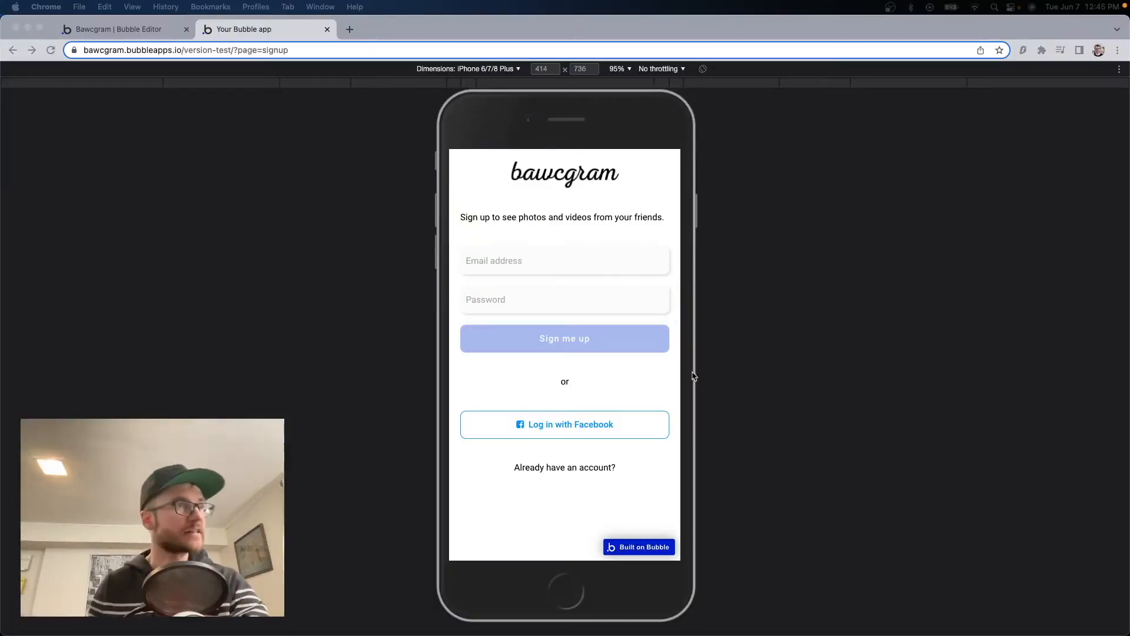
left_click(129, 29)
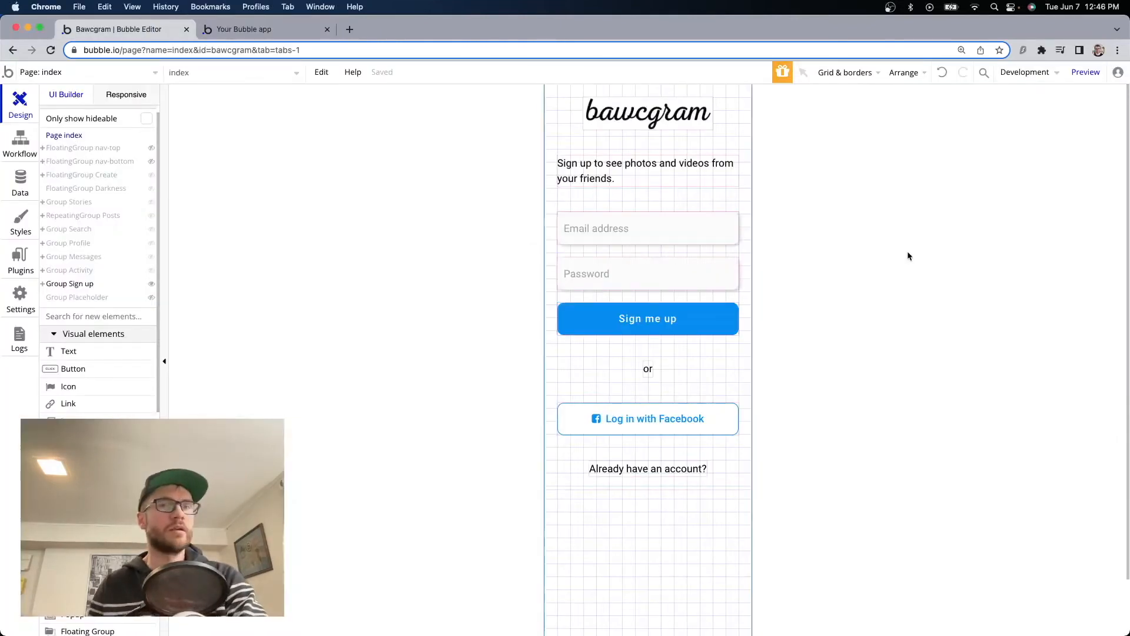
Add a 'Go to page' action to the Sign me up button's workflow.
double_click(667, 320)
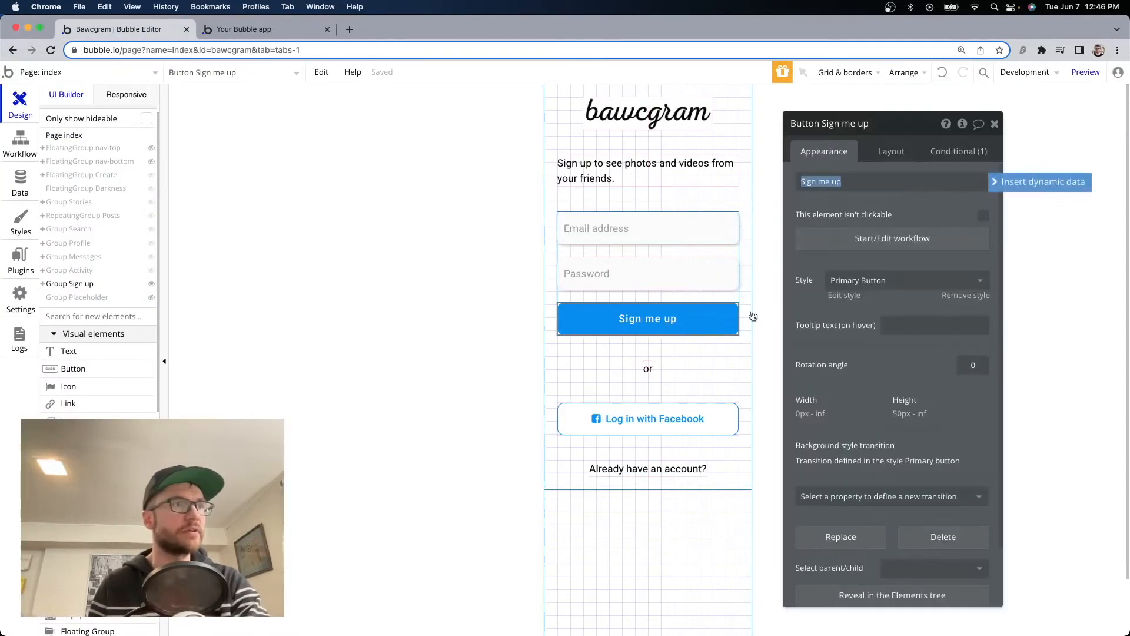
left_click(900, 238)
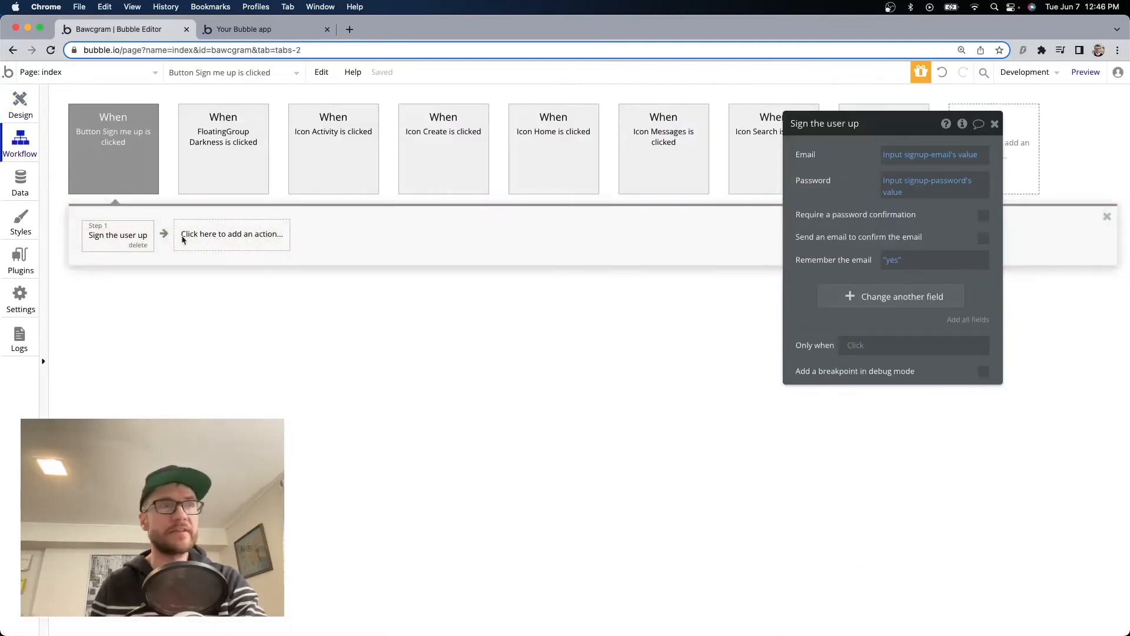
left_click(208, 238)
type("go")
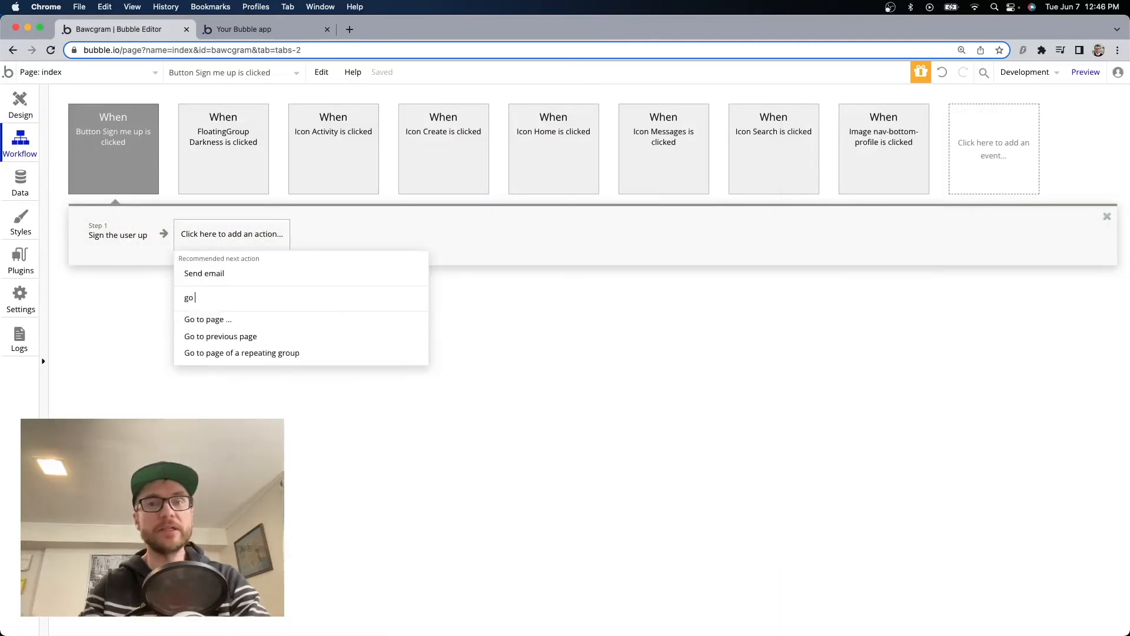
left_click(231, 321)
Set the destination to index with the extra parameter page = home, then open the preview.
left_click(946, 156)
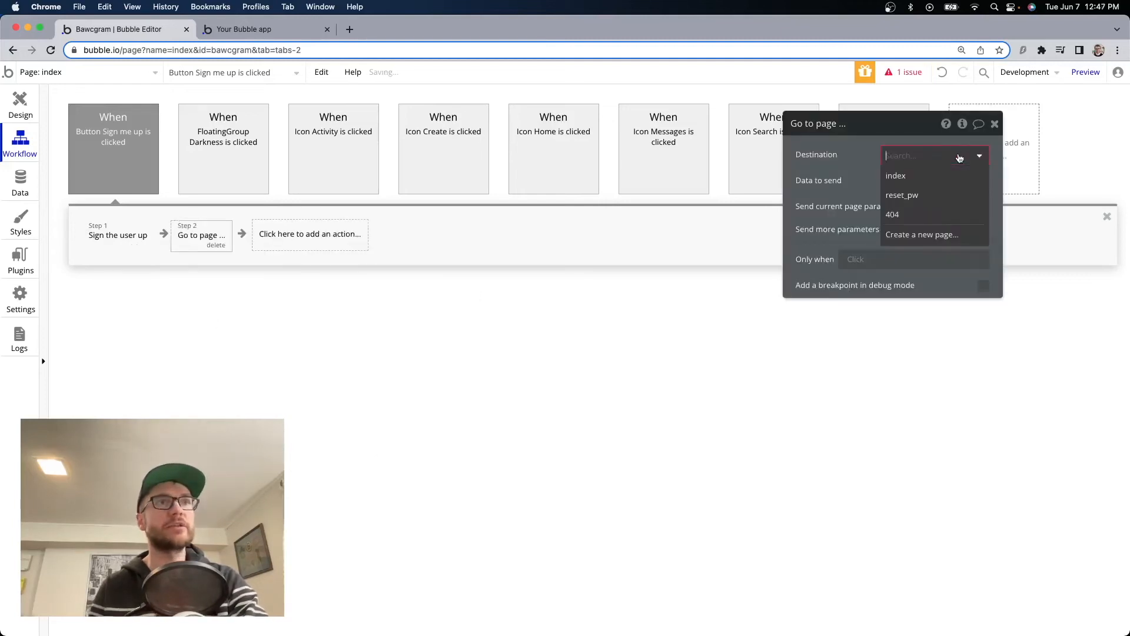
left_click(946, 176)
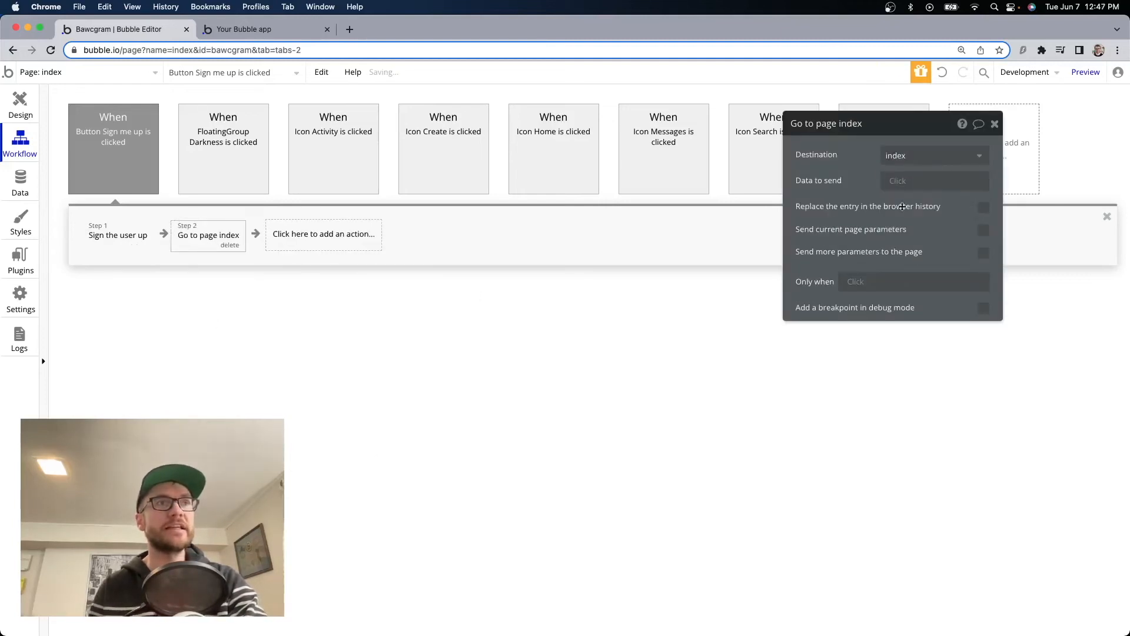
left_click(983, 252)
left_click(879, 283)
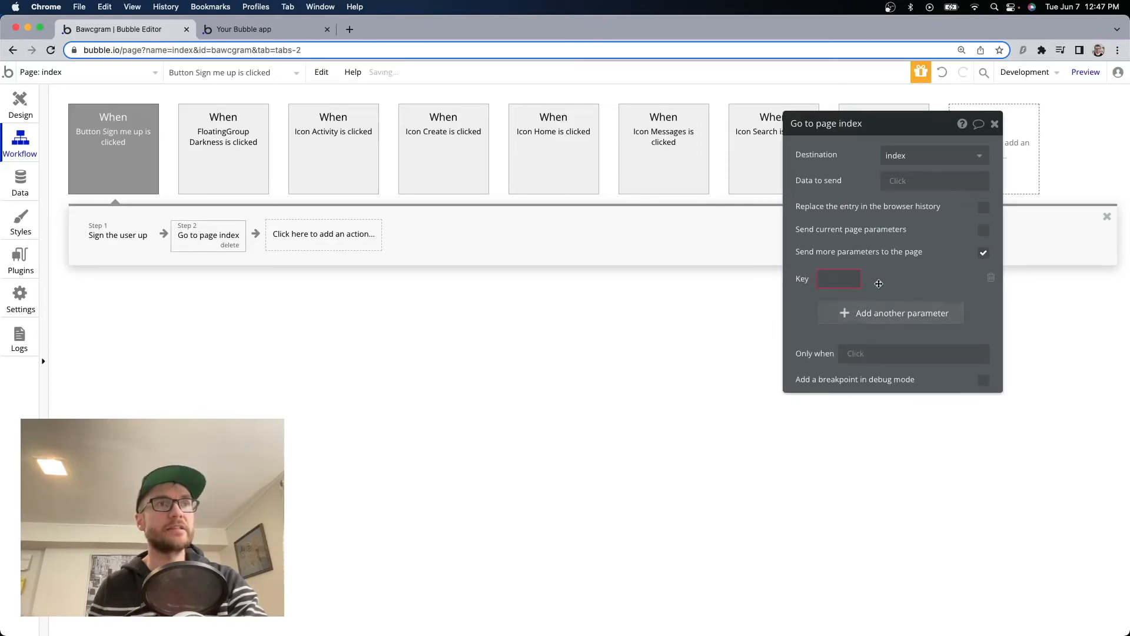
left_click(825, 281)
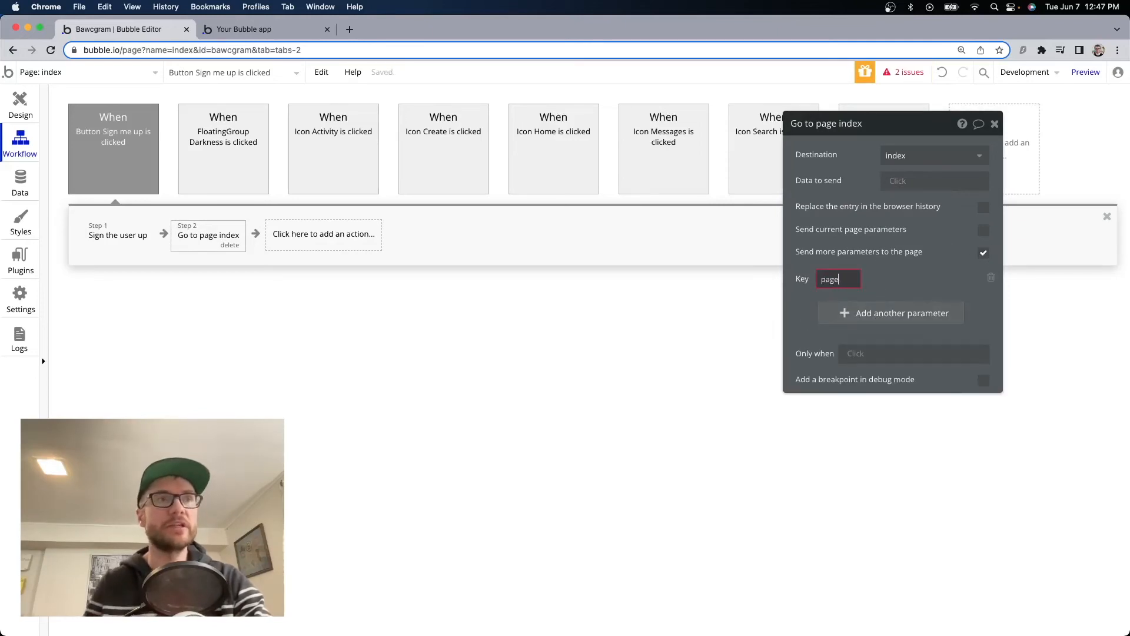
left_click(924, 279)
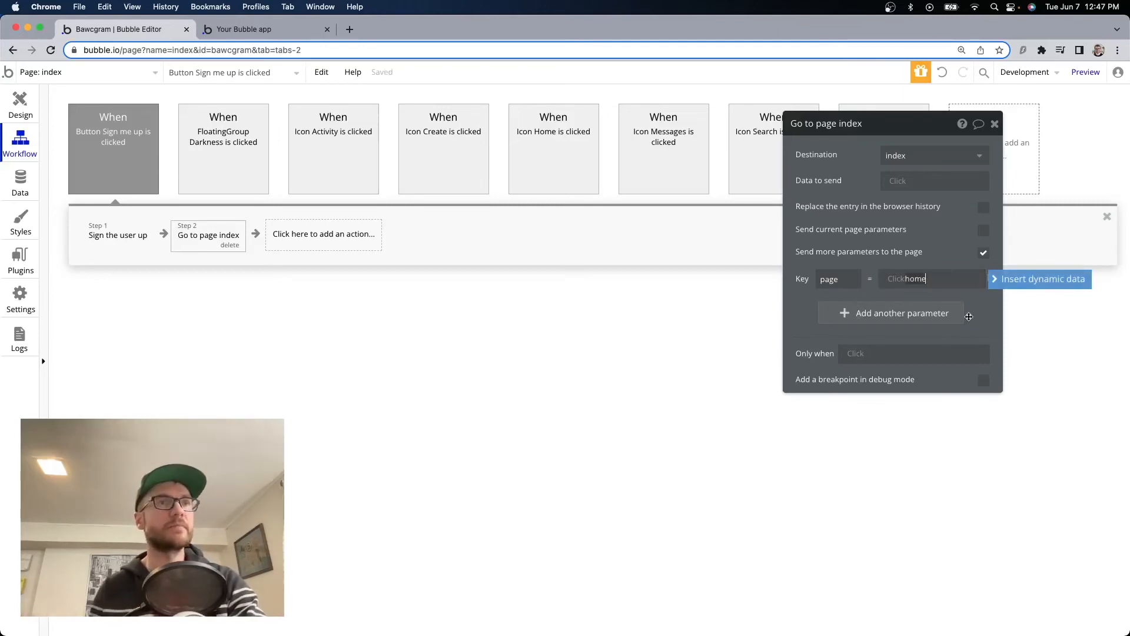
left_click(268, 32)
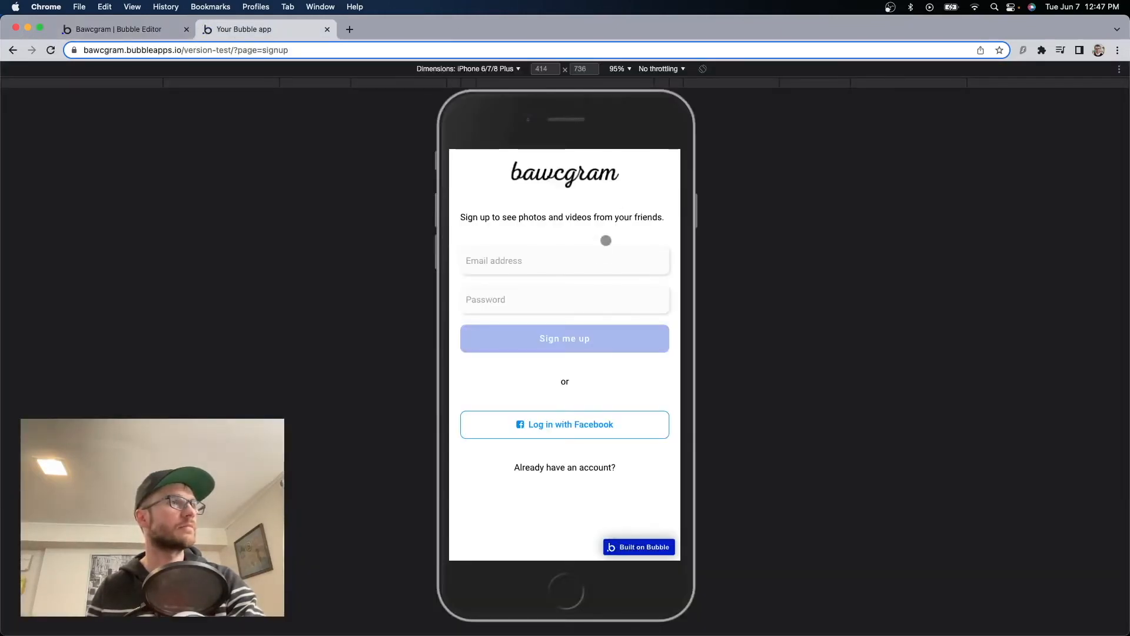
Sign up a test account in the preview with an email address and password.
left_click(599, 261)
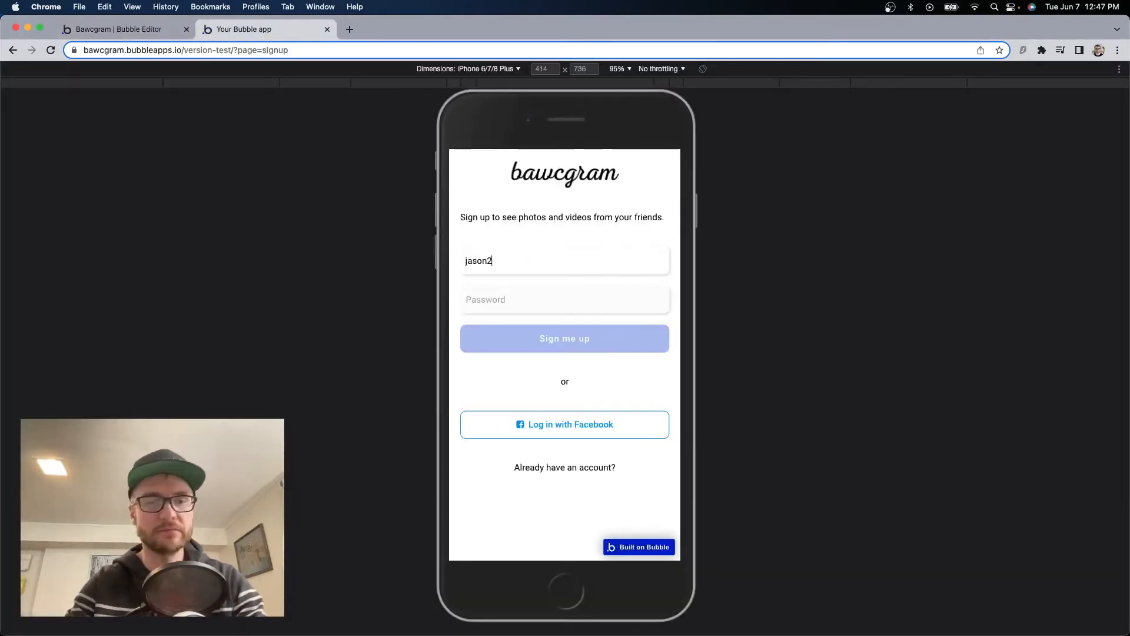
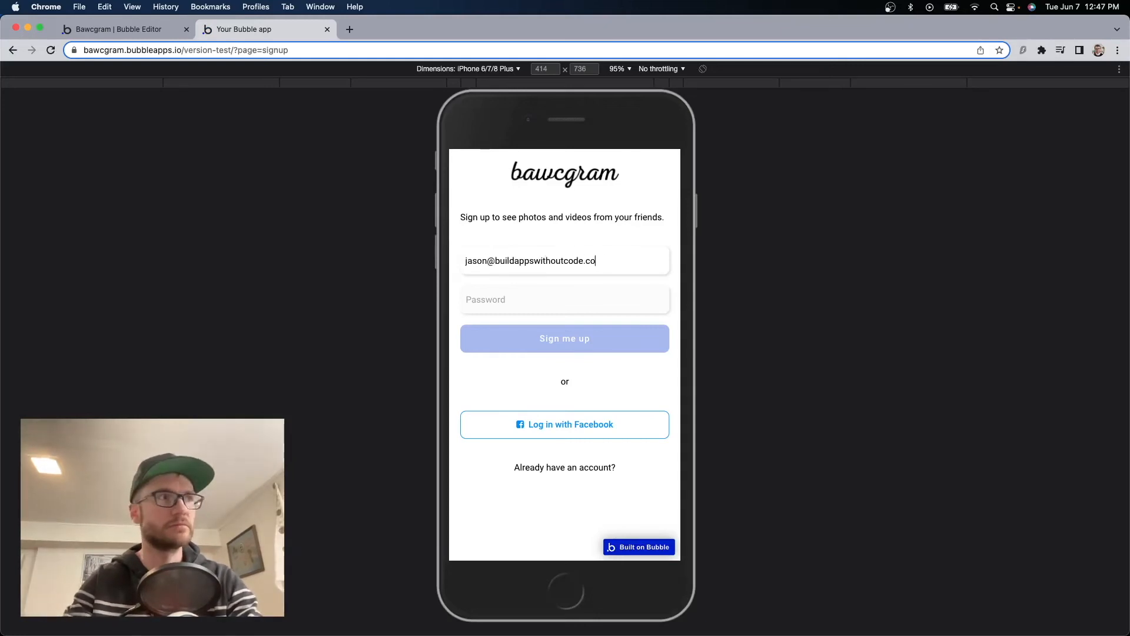
key("Tab")
type("********")
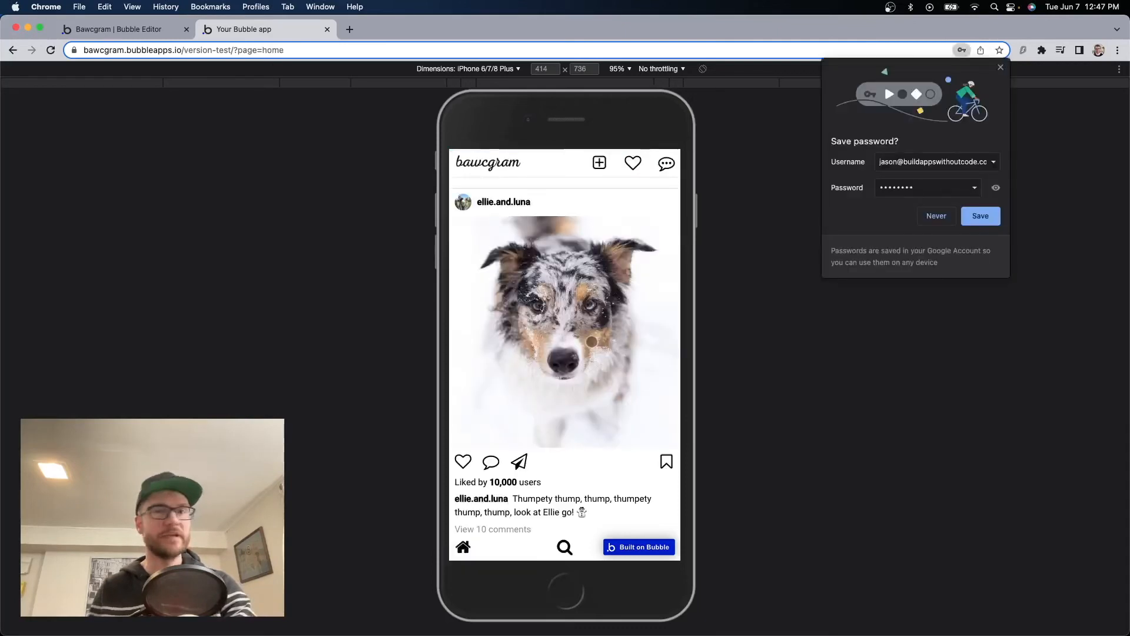
left_click(679, 343)
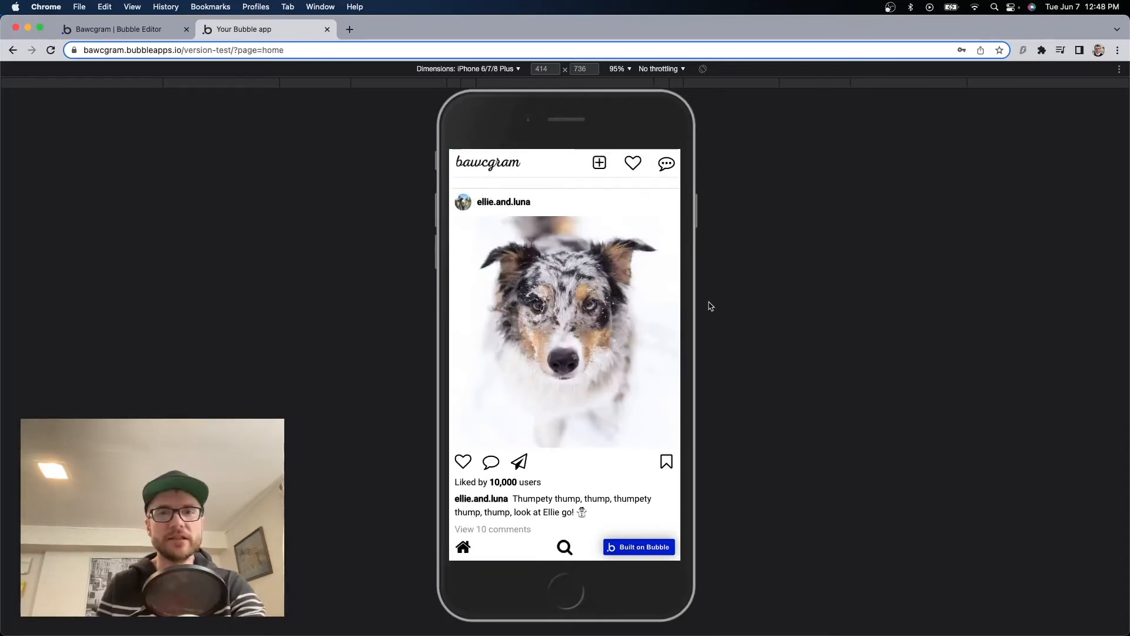
In the editor, open Data > App data > All Users to confirm the new account.
left_click(151, 30)
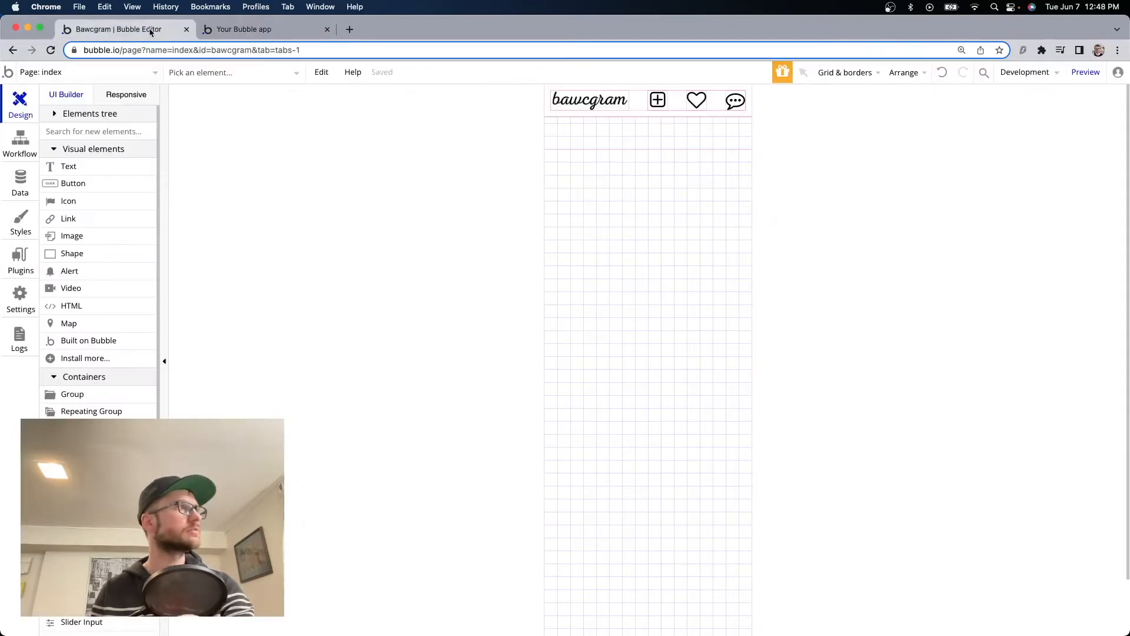
left_click(28, 177)
left_click(234, 129)
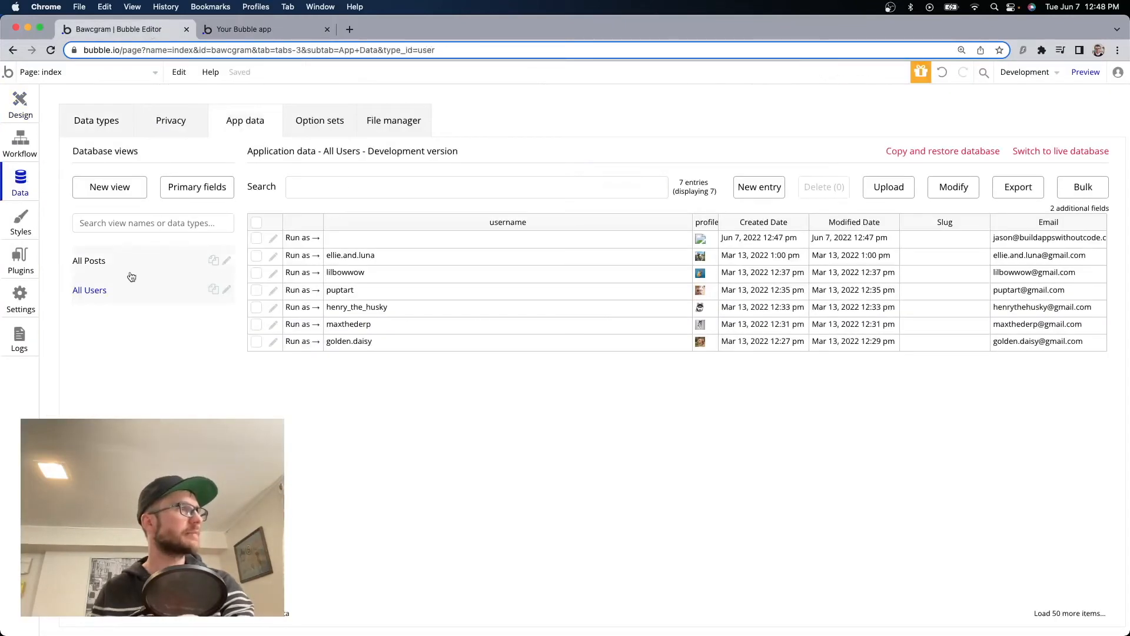
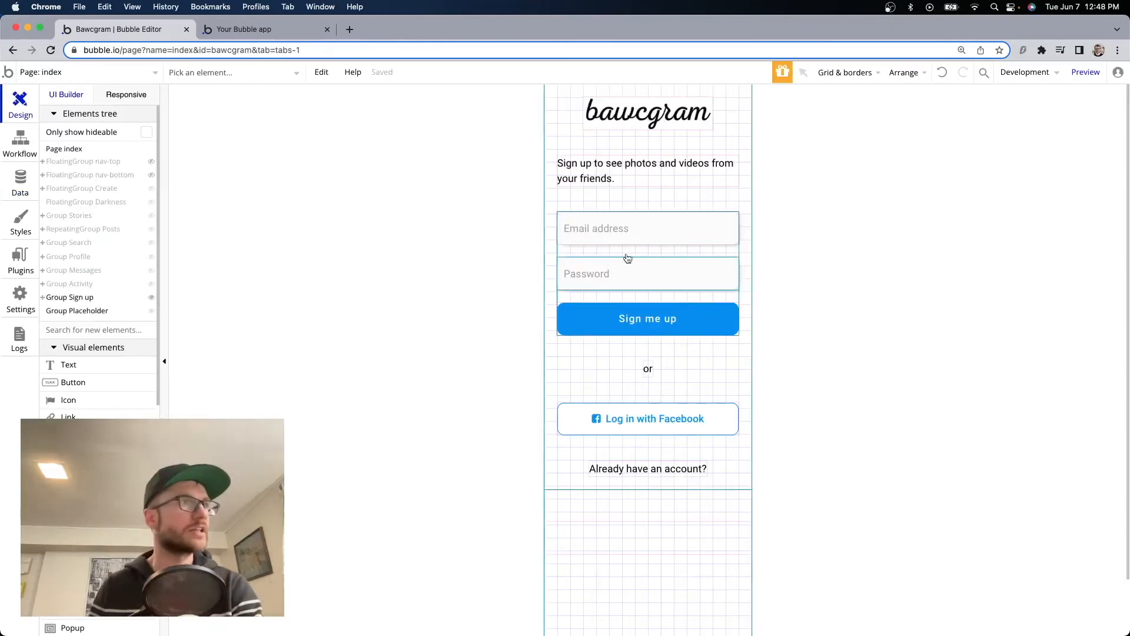
Duplicate Group Sign up and rename the copy Group Onboarding.
left_click(643, 199)
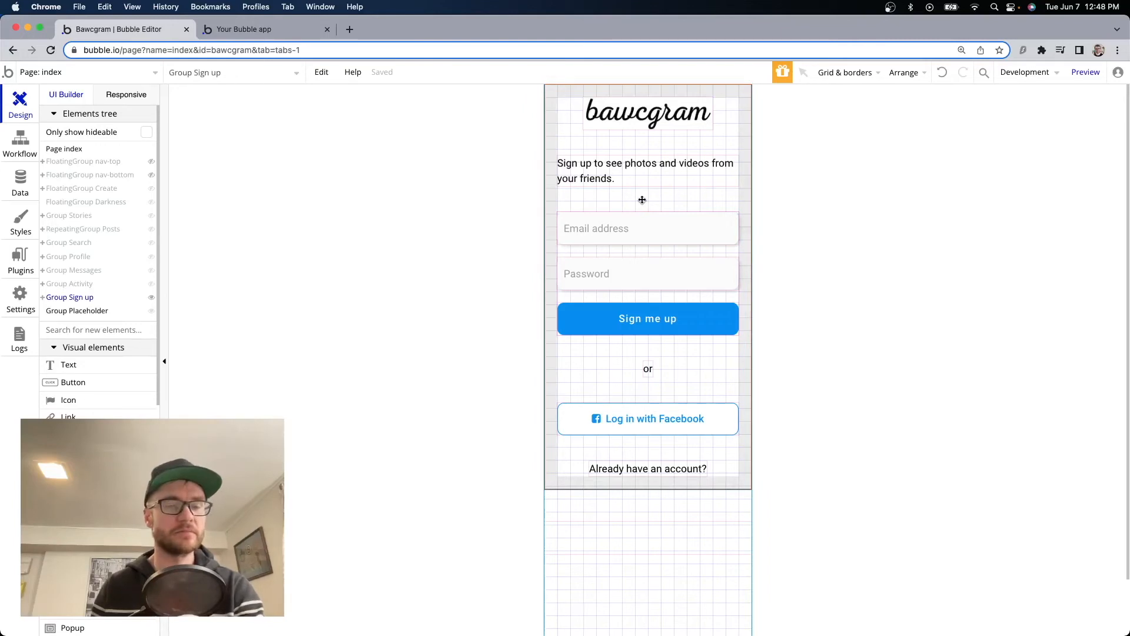
key("super+c")
key("super+v")
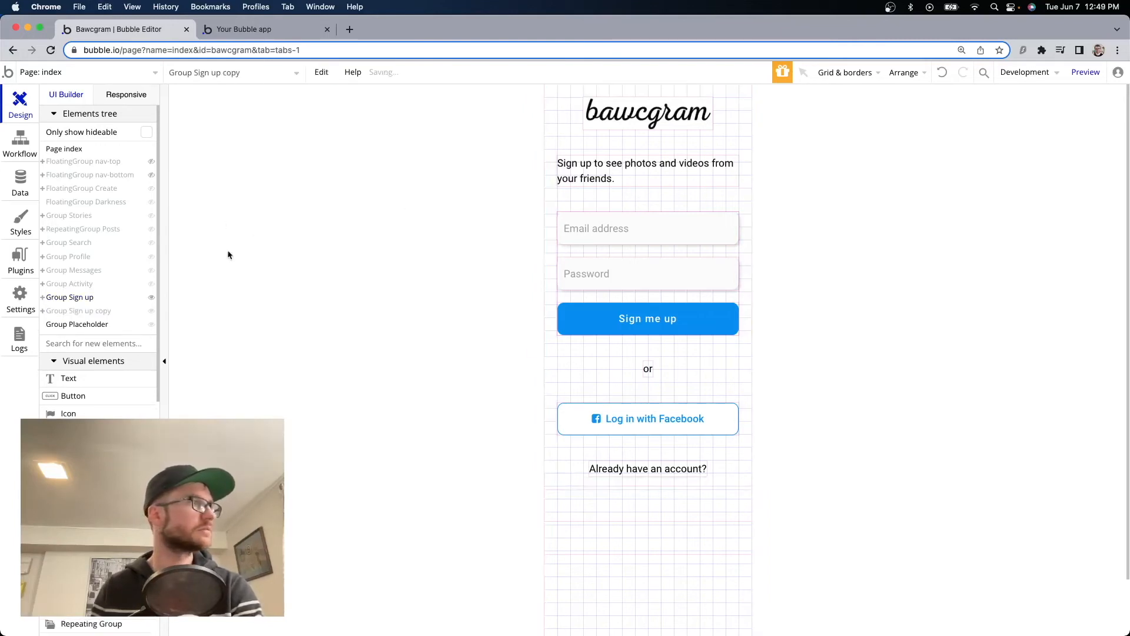
left_click(124, 313)
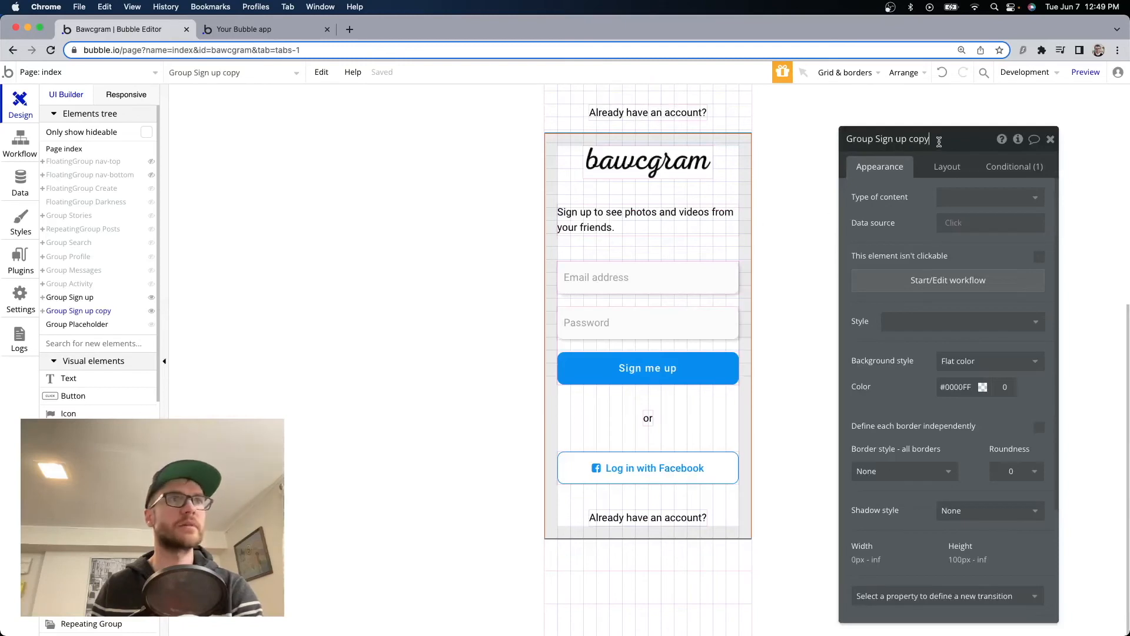
left_click_drag(939, 141, 875, 138)
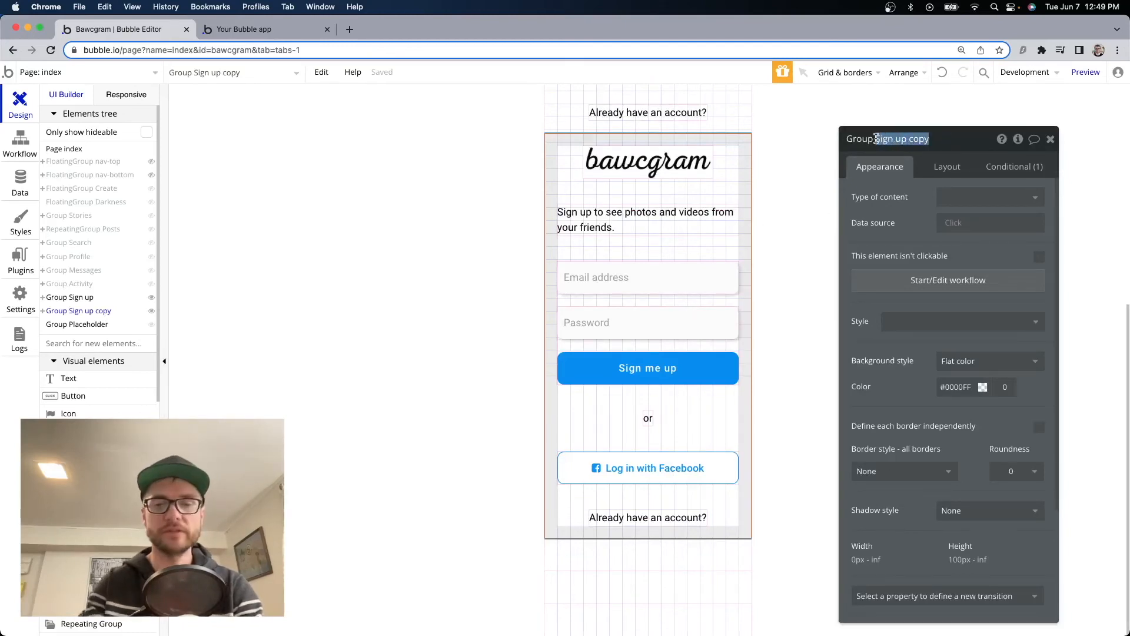
type("Onboarding")
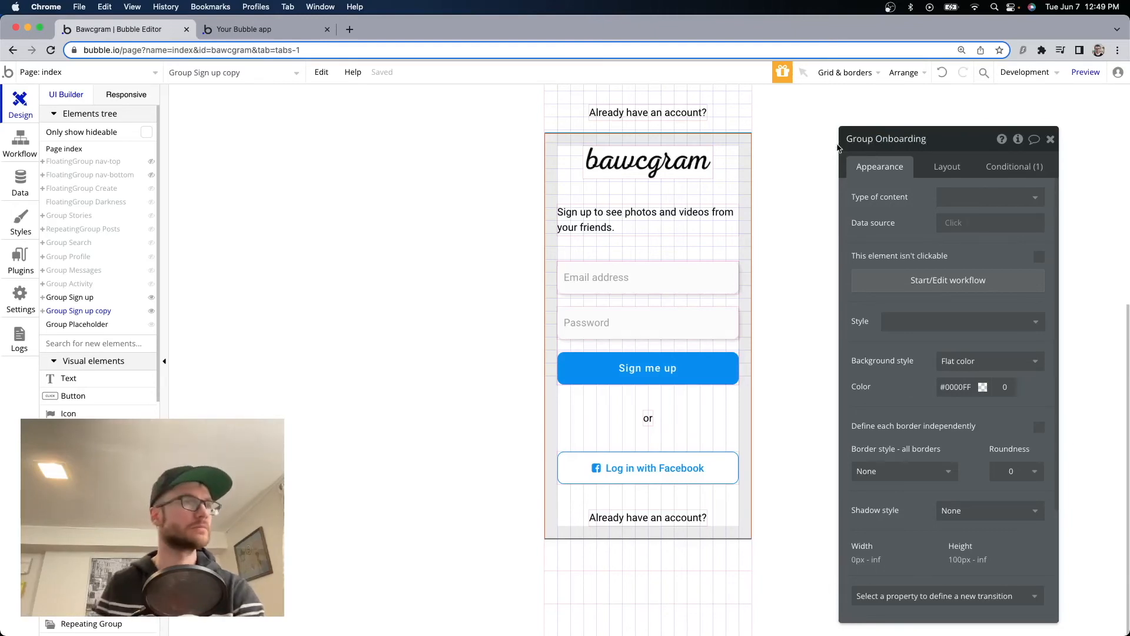
Change the copied group's visibility condition from signup to onboarding.
left_click(1014, 166)
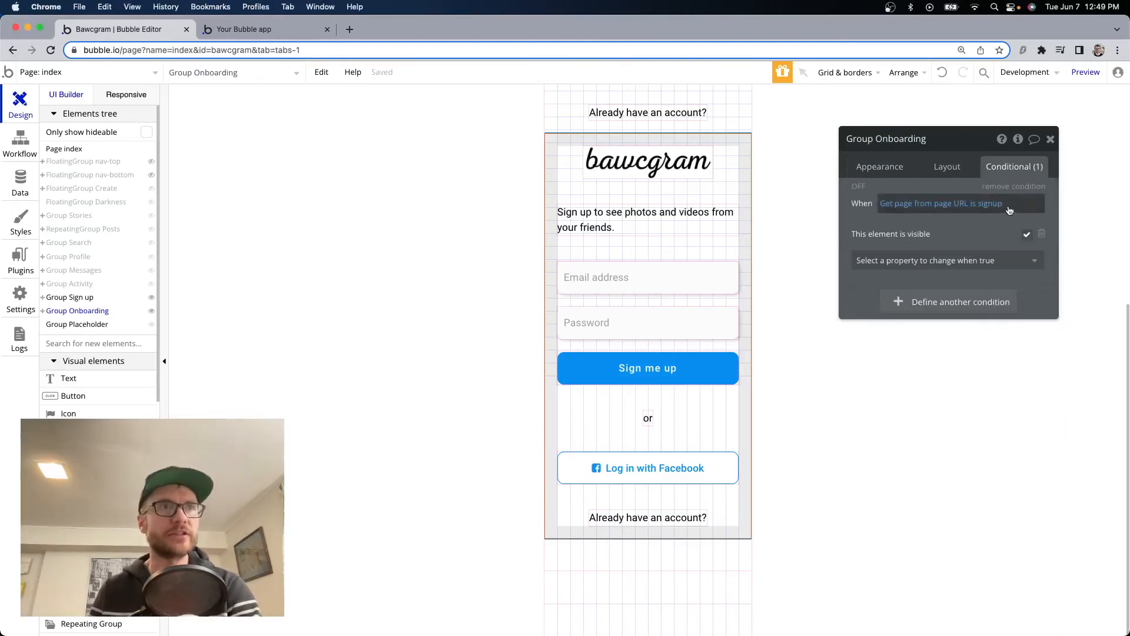
left_click(995, 205)
key("BackSpace")
key("BackSpace")
key("BackSpace")
key("BackSpace")
key("BackSpace")
key("BackSpace")
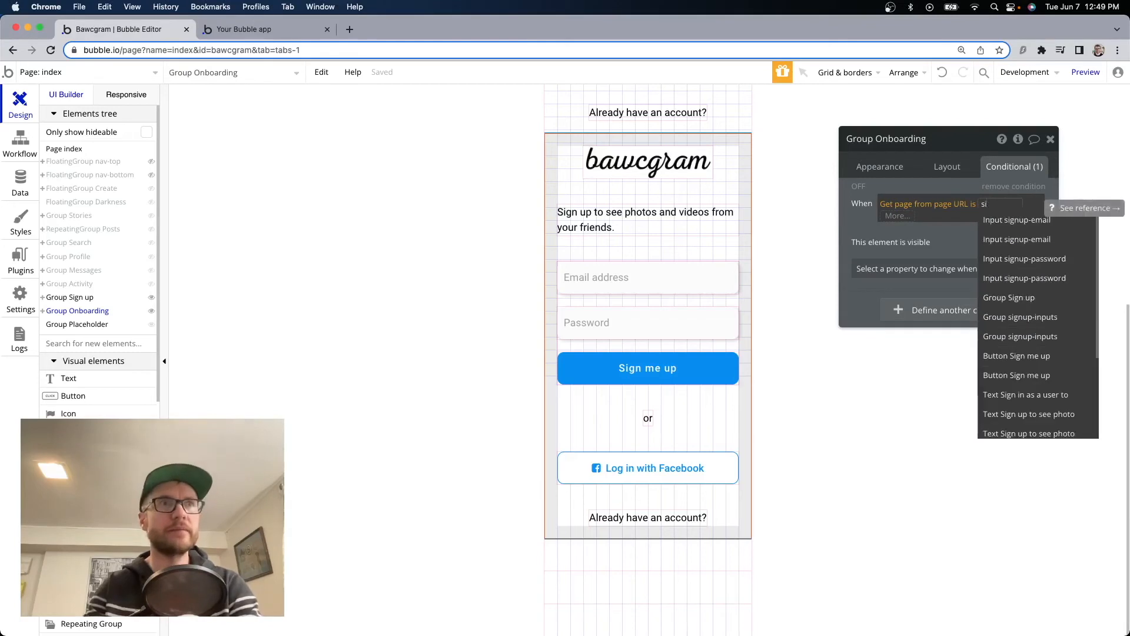
type("onboarding")
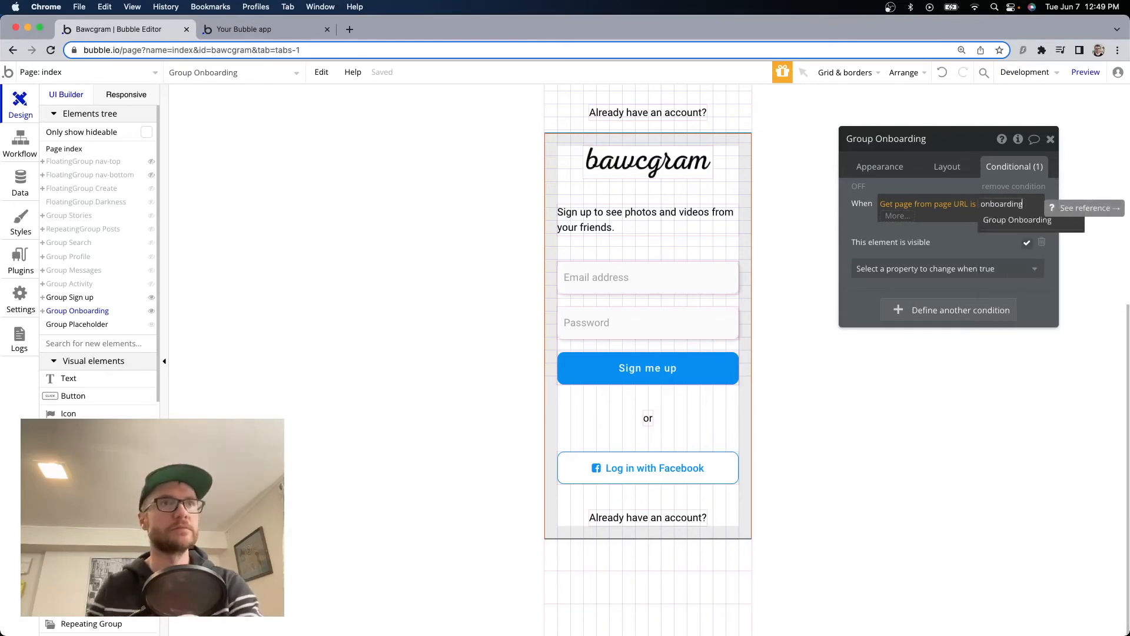
left_click(786, 298)
left_click(624, 218)
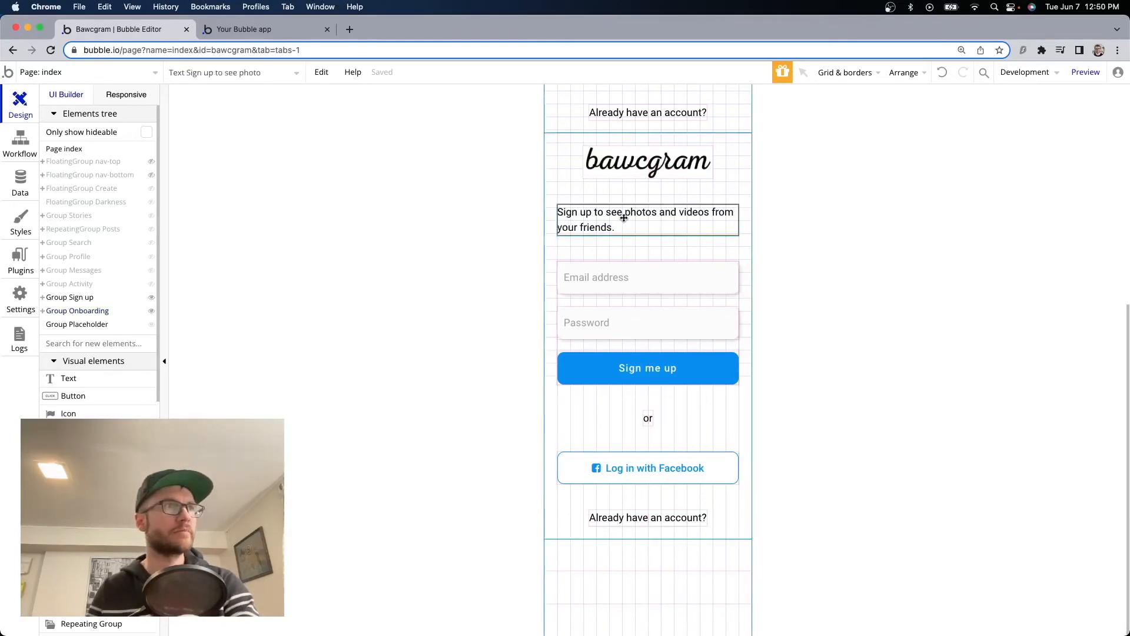
Rewrite the onboarding blurb to 'We just need a few more things then you can head on in!'.
double_click(624, 218)
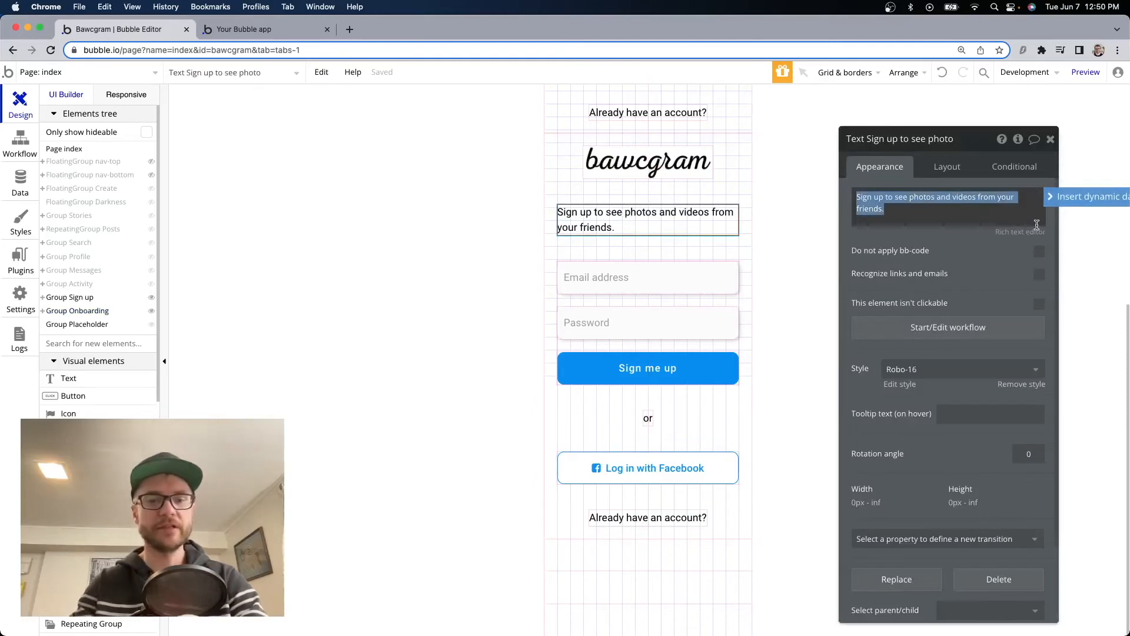
type("We just need a few more thi")
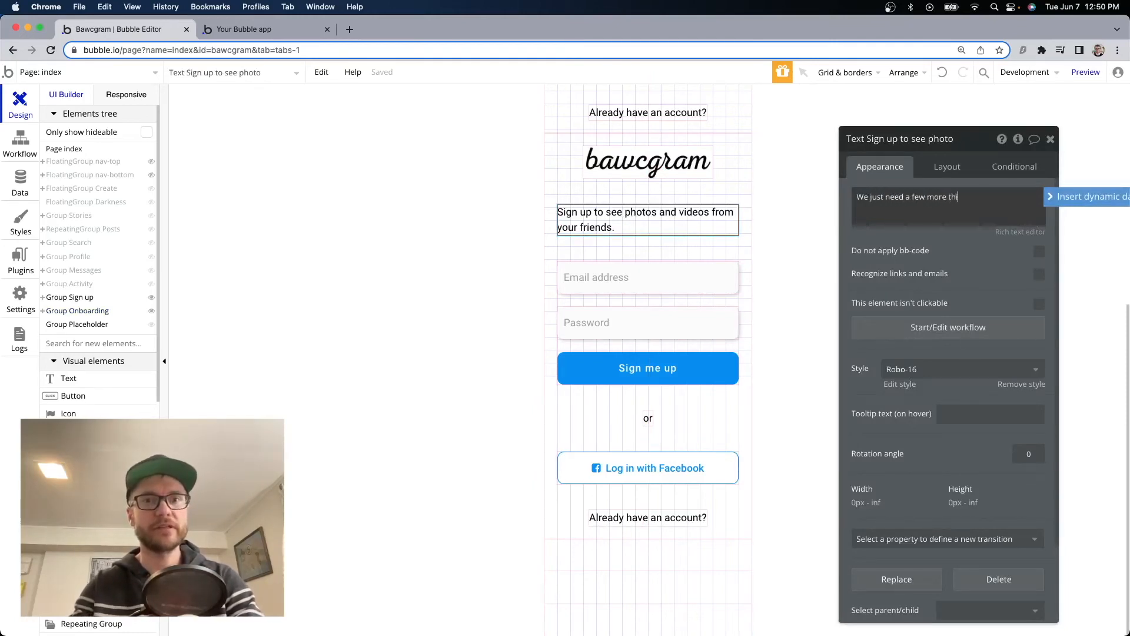
type("ngs fro")
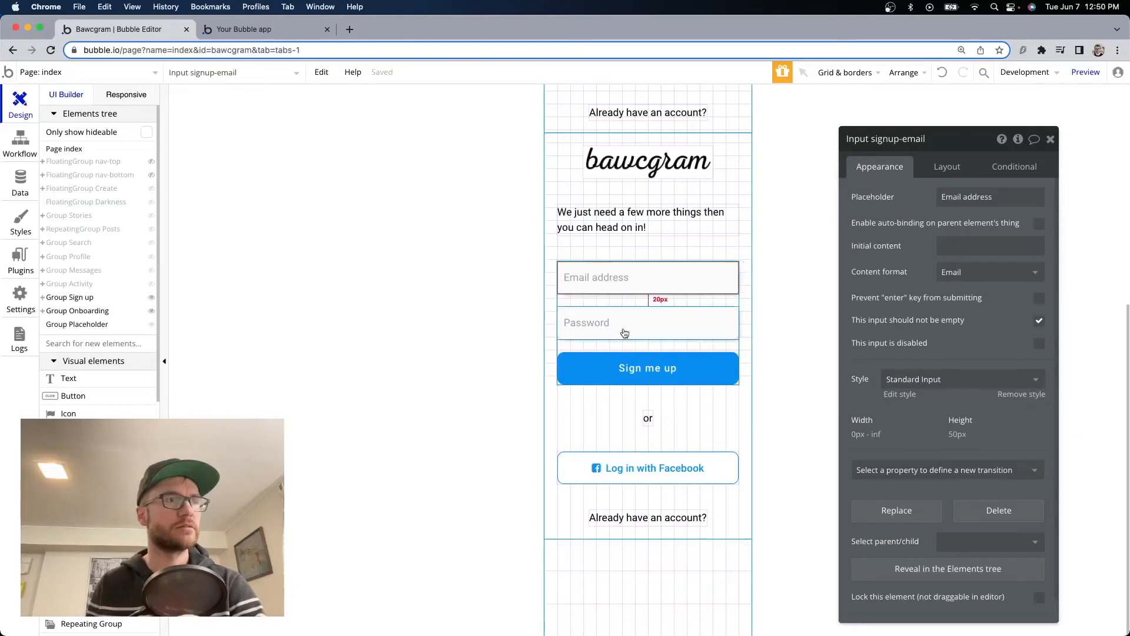
Add a Picture Uploader to the onboarding group above the email field.
left_click(639, 474)
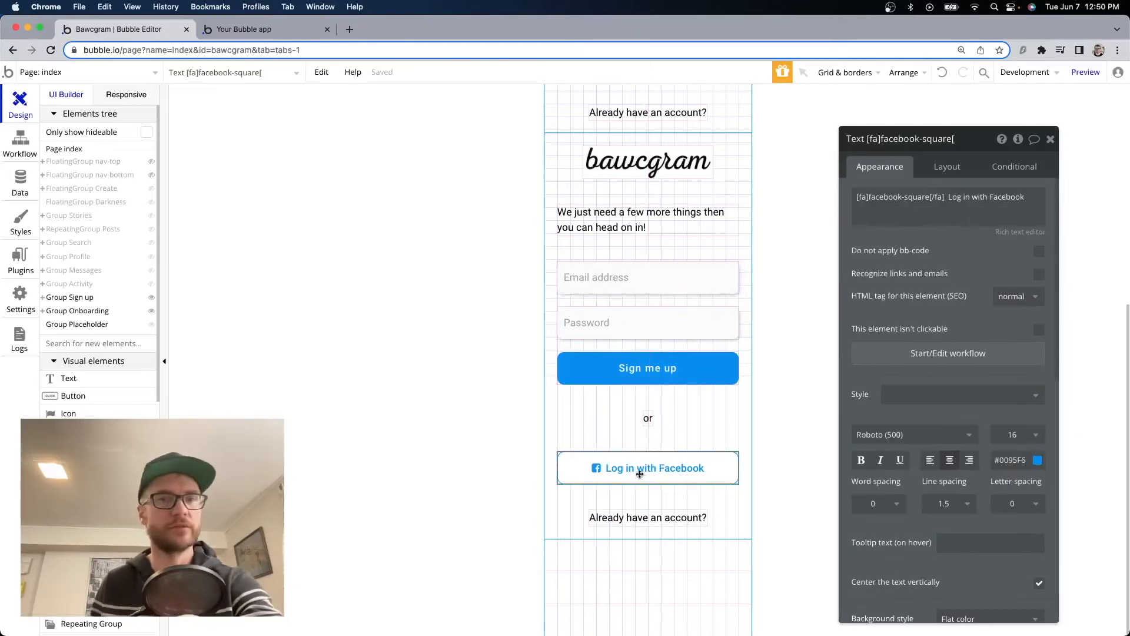
scroll(672, 466, "up", 3)
left_click(649, 518)
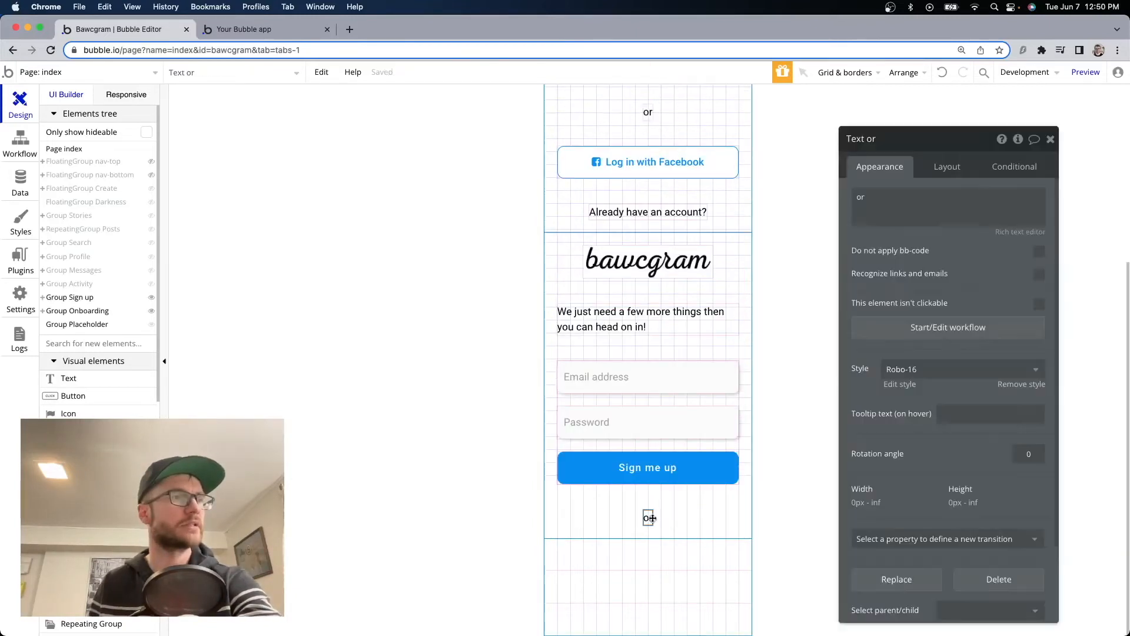
scroll(652, 500, "up", 2)
left_click(656, 372)
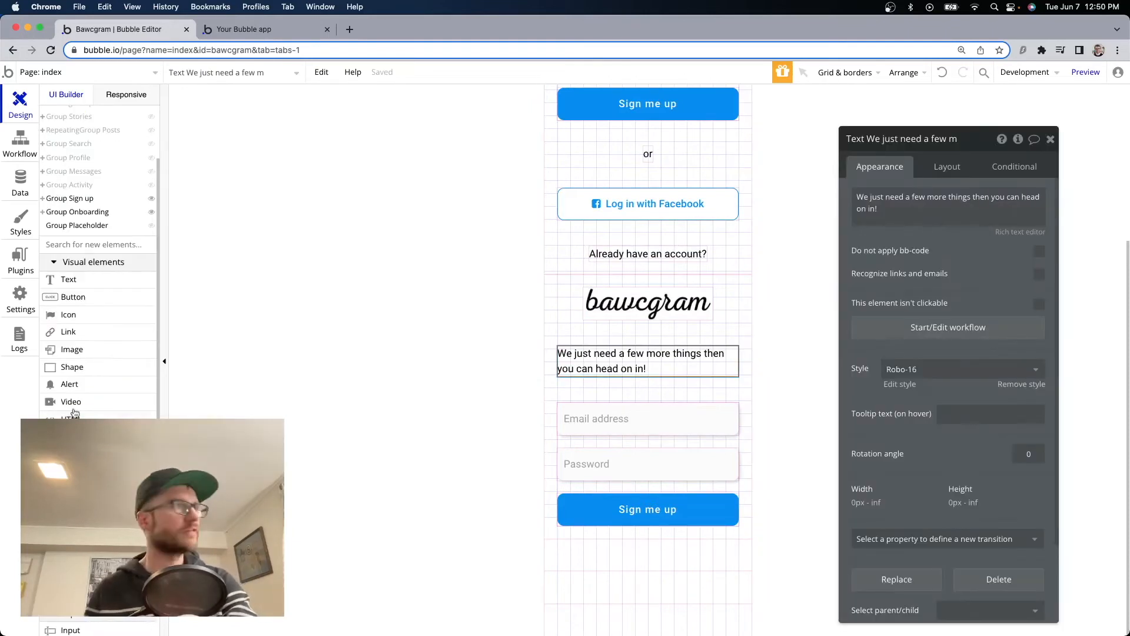
scroll(74, 412, "down", 10)
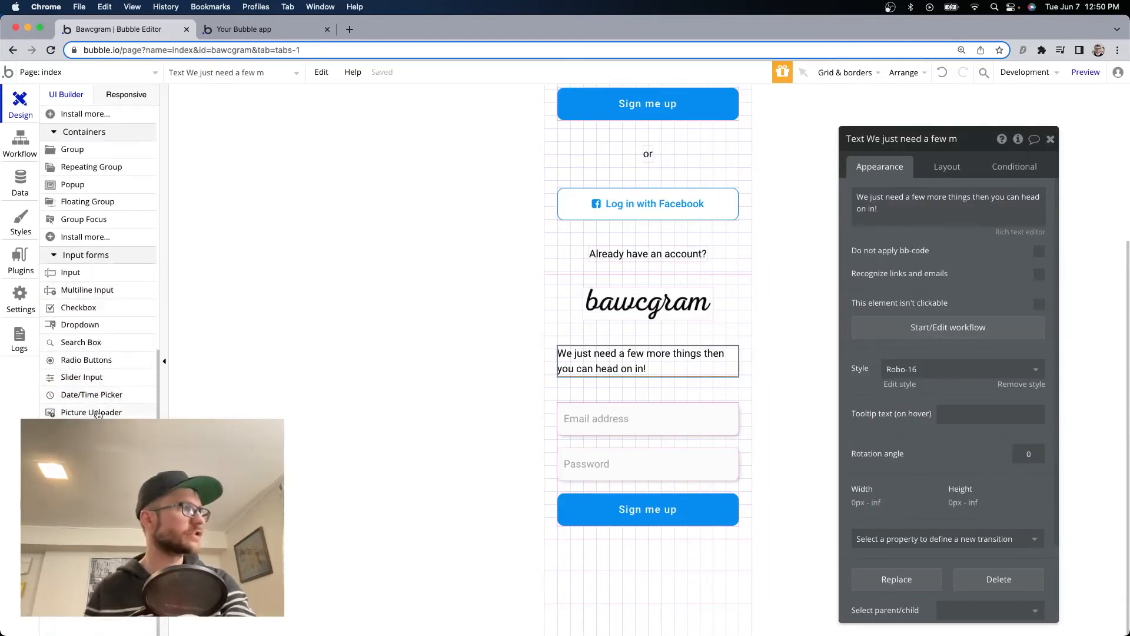
left_click_drag(82, 413, 616, 399)
scroll(942, 383, "down", 2)
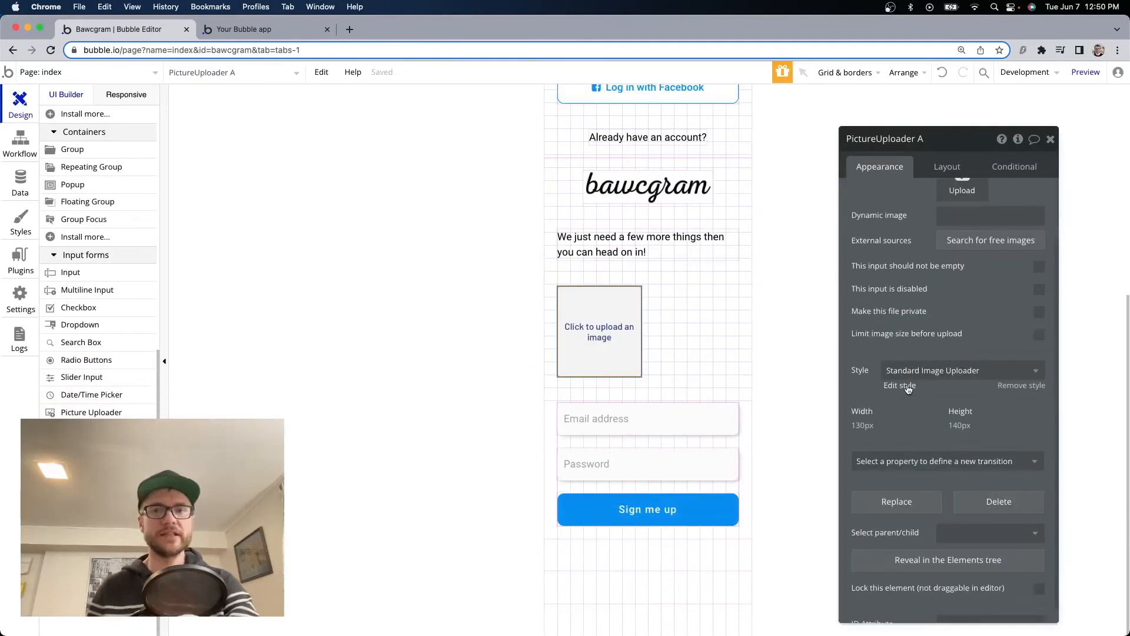
Give the Standard Image uploader style Roboto (500) font, roundness 100 and a black border.
left_click(909, 389)
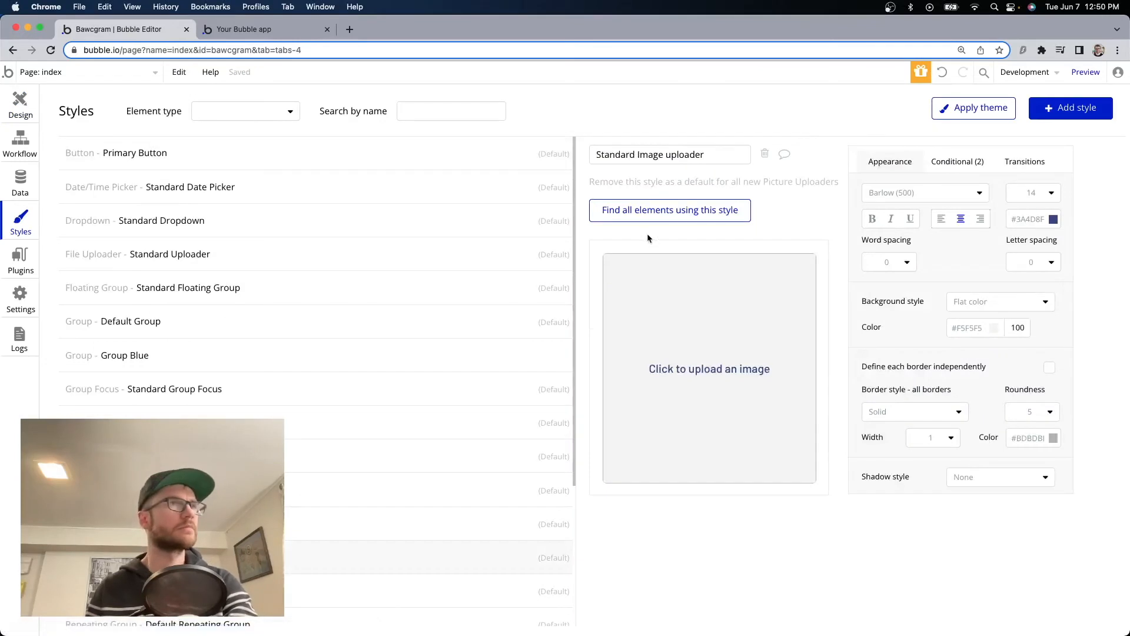
left_click(958, 190)
type("robo")
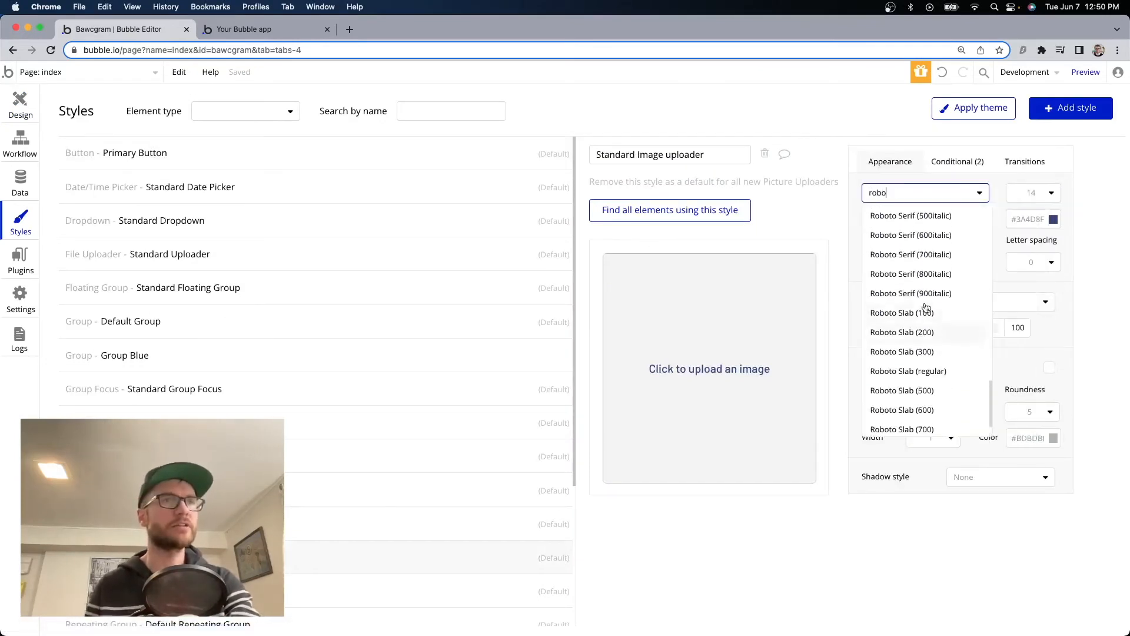
scroll(926, 307, "up", 10)
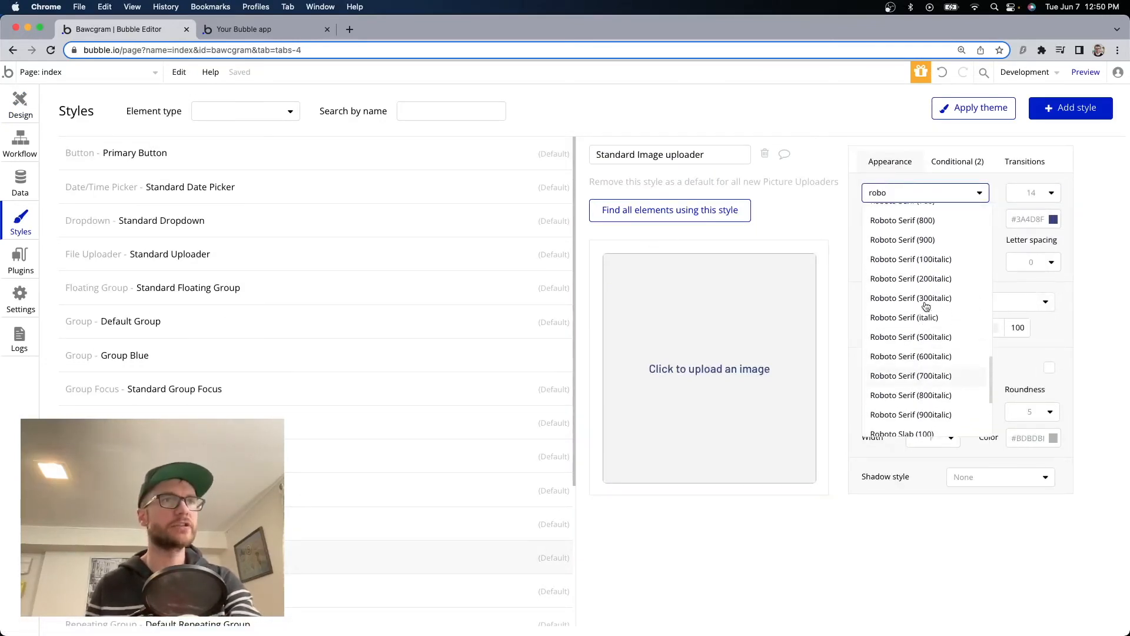
scroll(927, 306, "up", 1)
left_click(893, 204)
left_click(1031, 412)
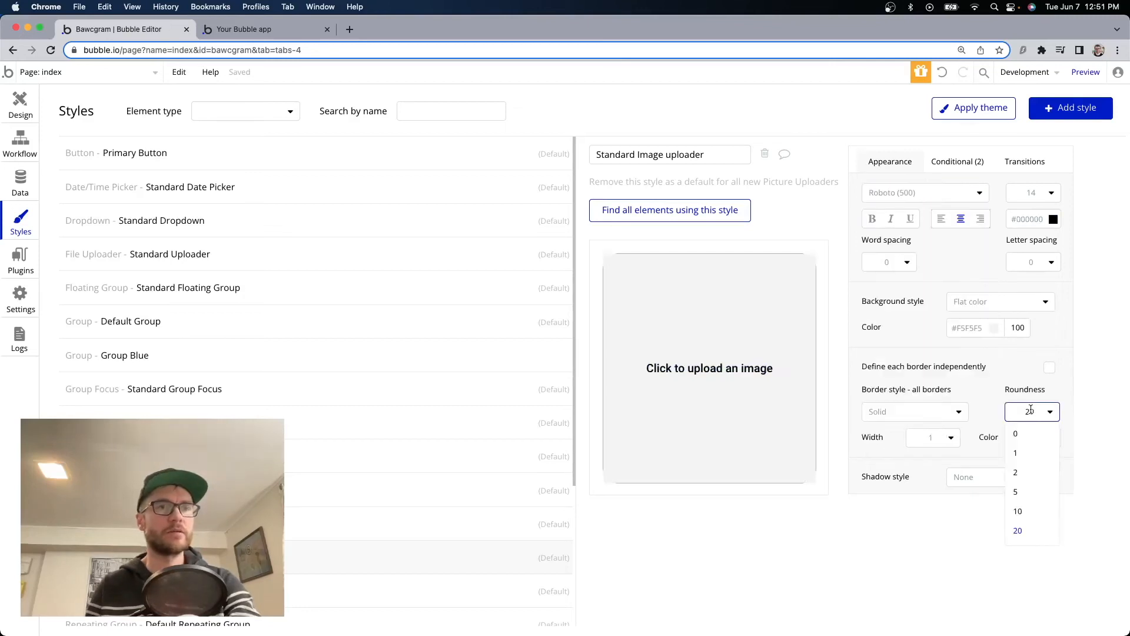
type("20")
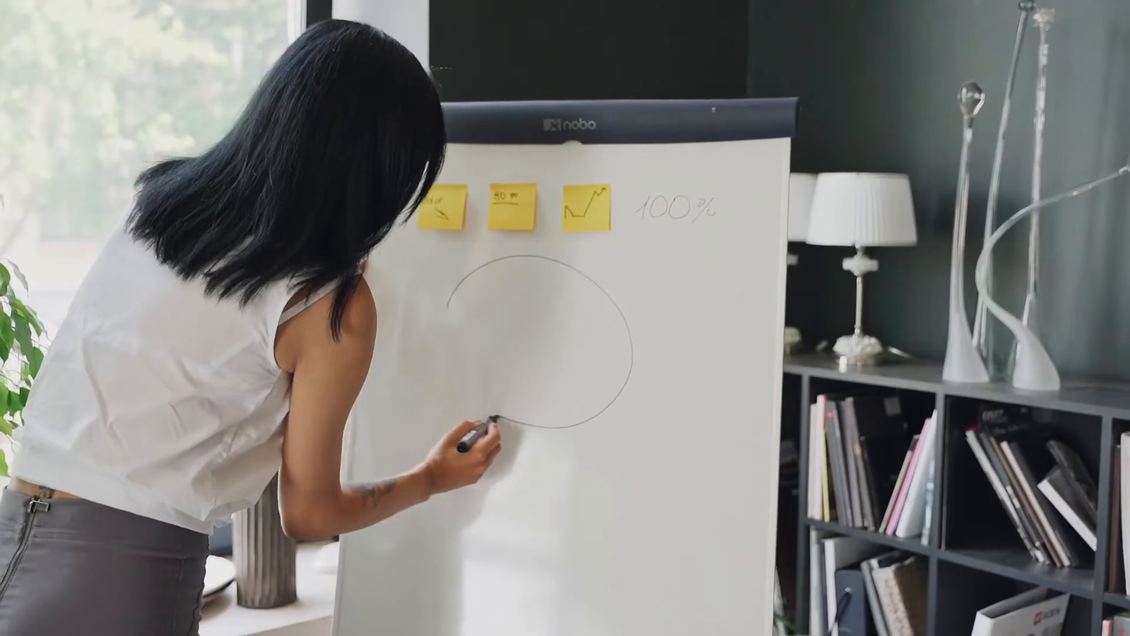
type("100")
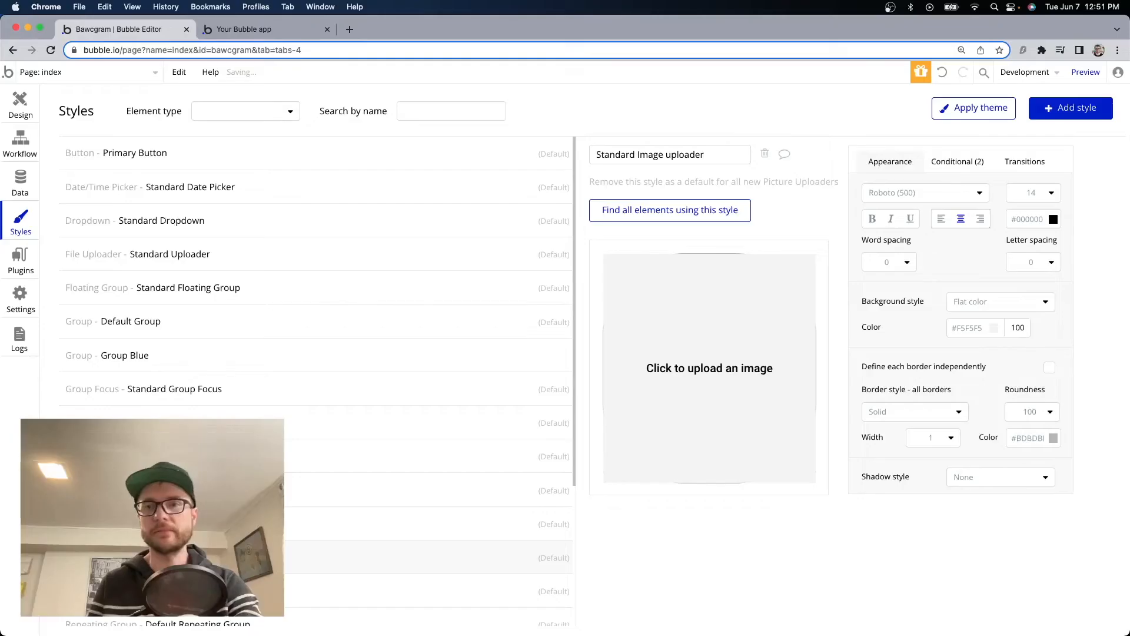
left_click(1033, 438)
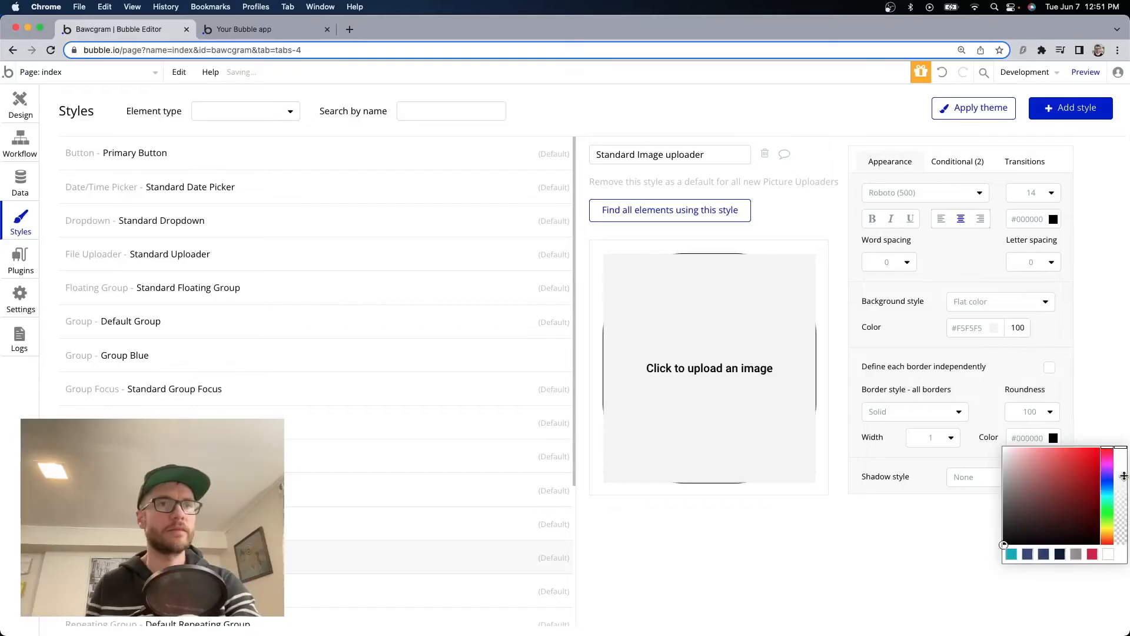
left_click_drag(1124, 477, 1120, 537)
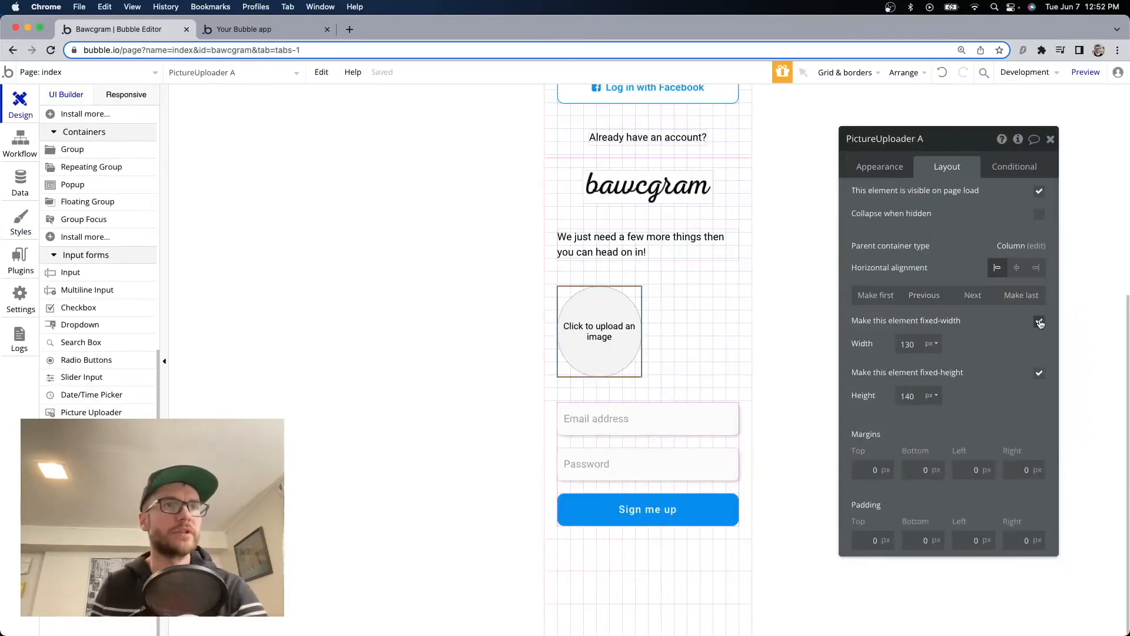
Size the picture uploader to 100 × 100 px and centre it horizontally.
left_click(907, 344)
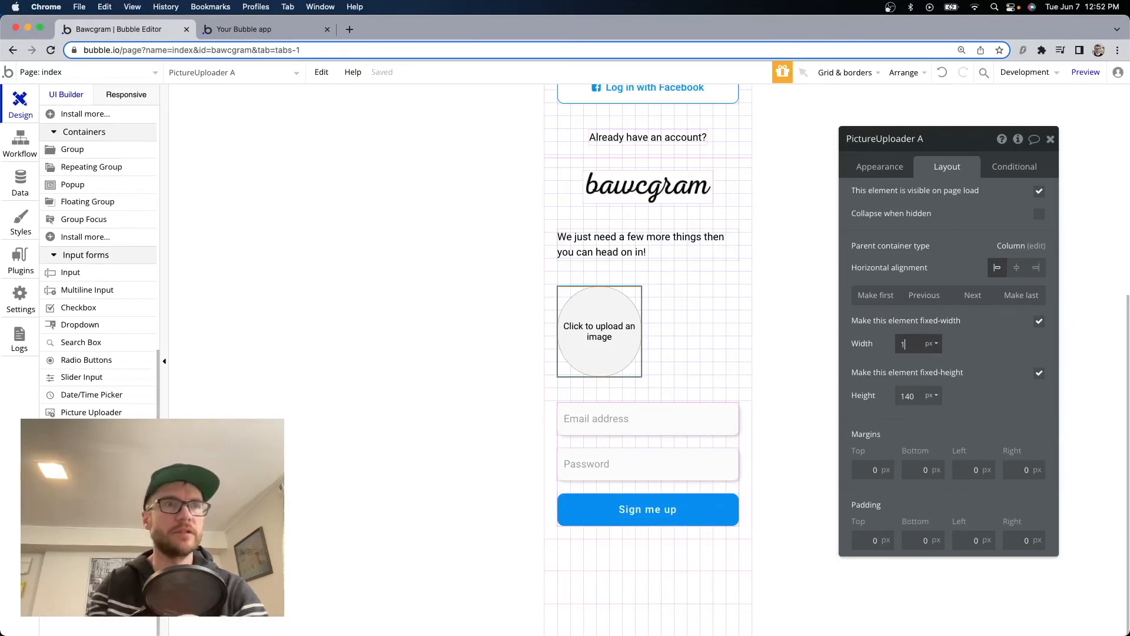
type("100")
key("Return")
left_click(911, 397)
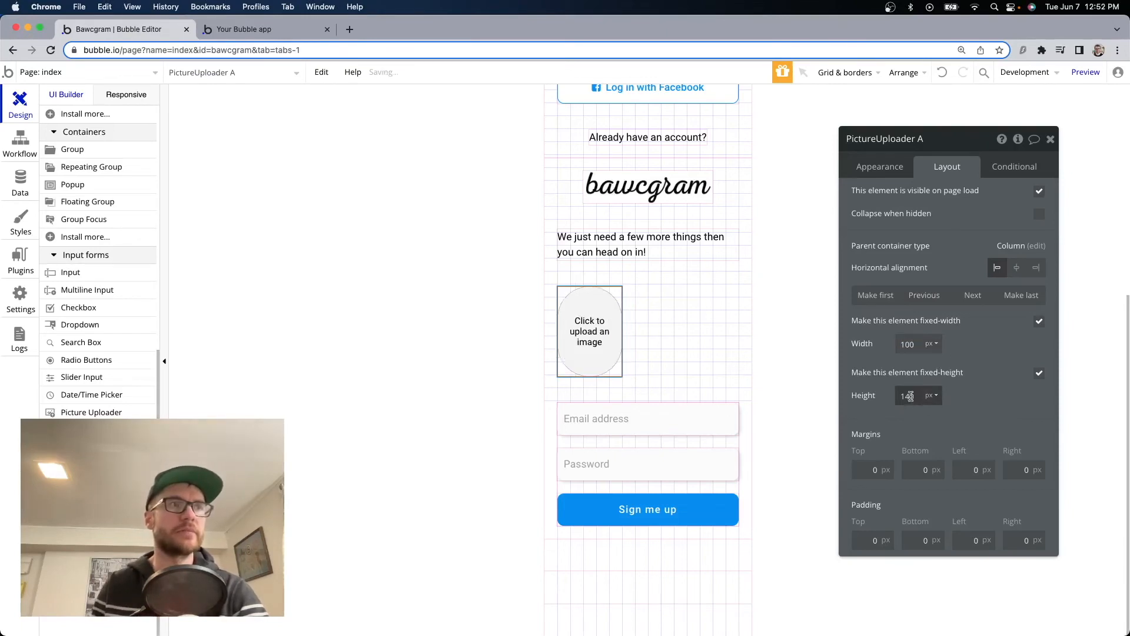
type("100")
key("Return")
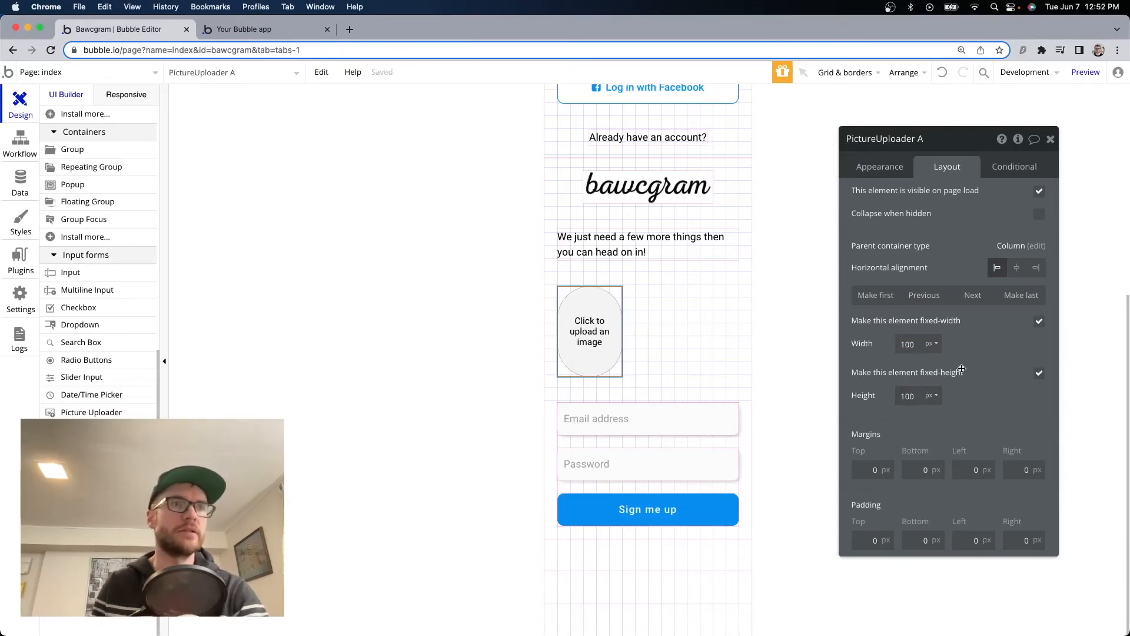
left_click(1016, 268)
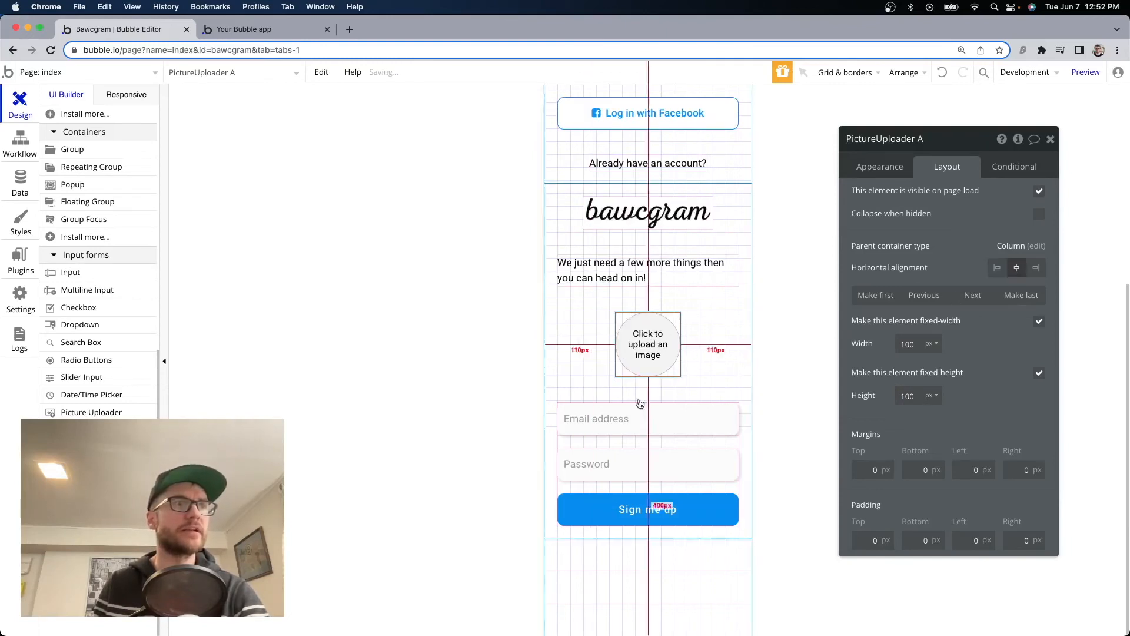
left_click(689, 426)
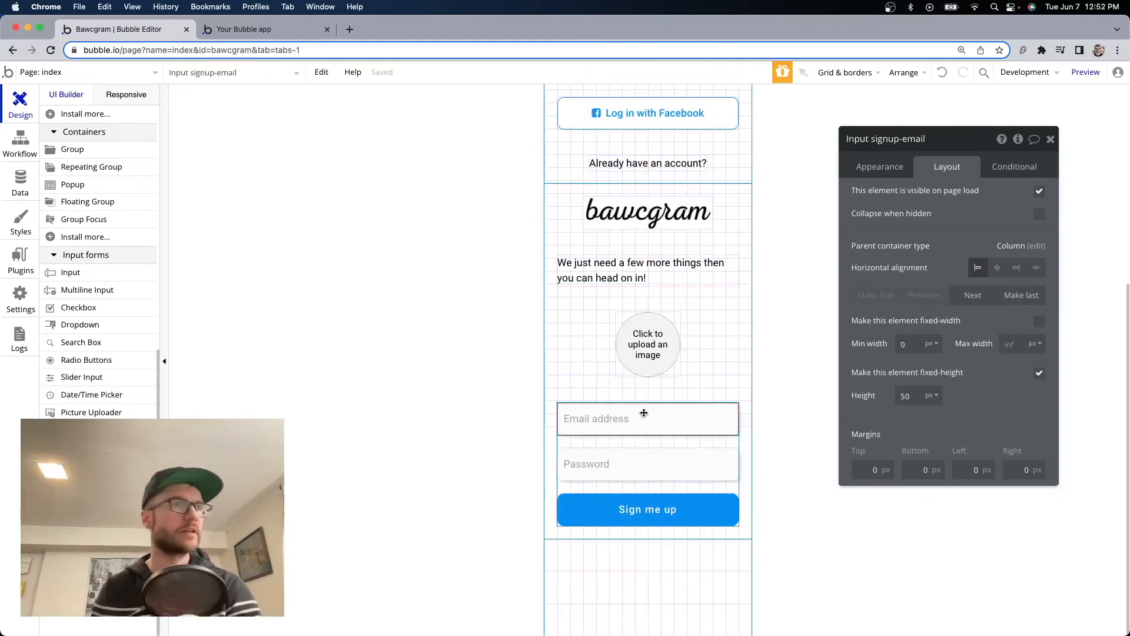
Turn the first input into a Full name field with Text format.
left_click(888, 175)
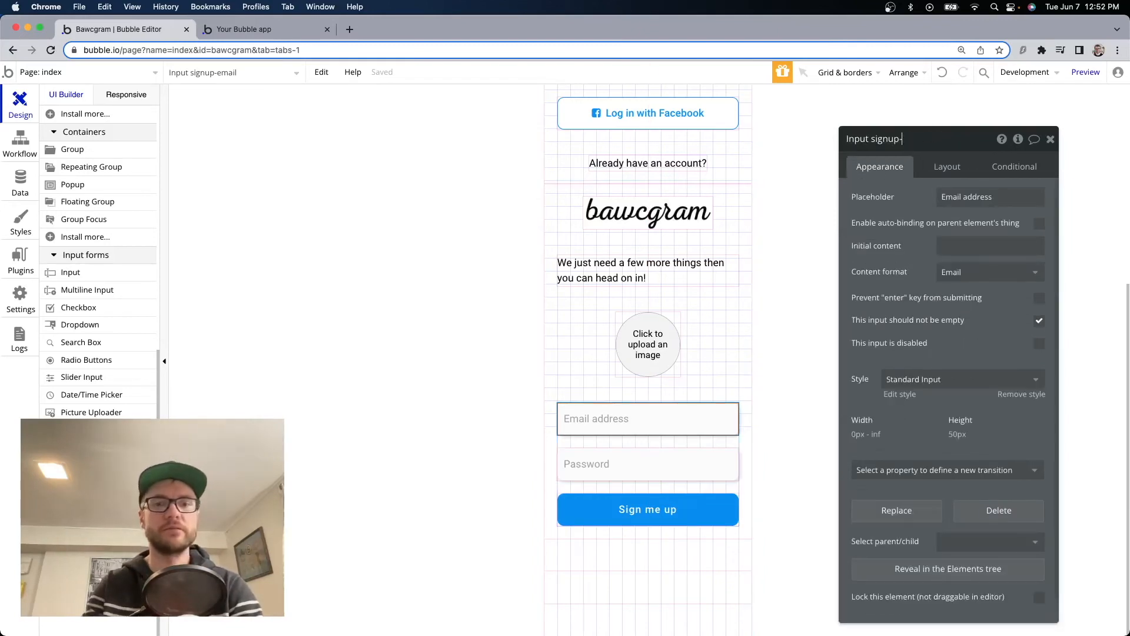
left_click(968, 196)
type("full name")
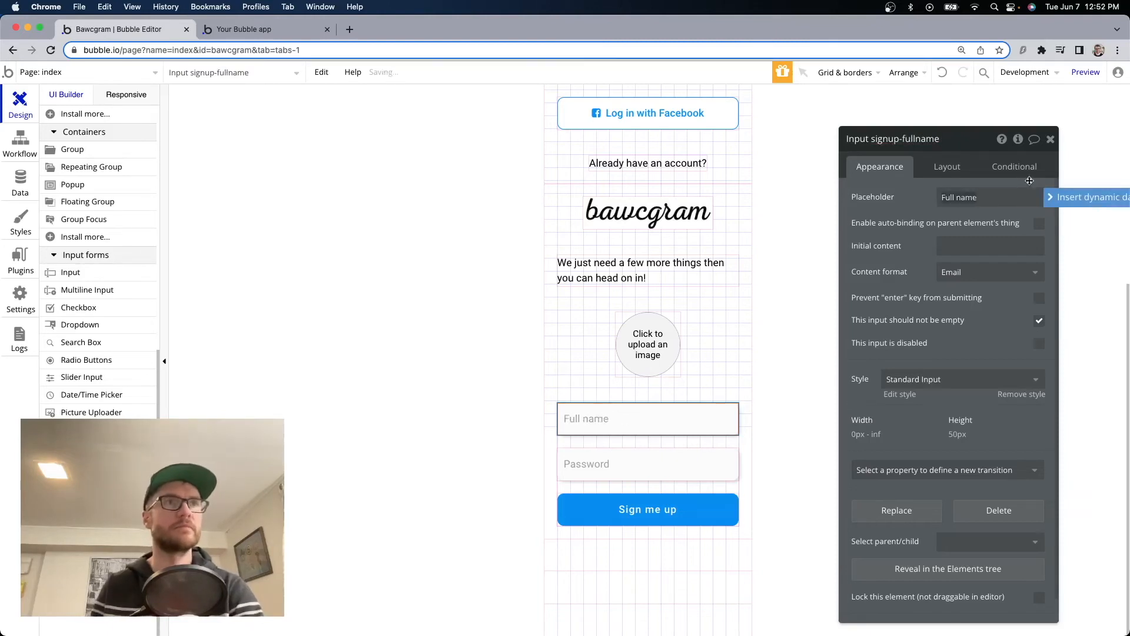
left_click(982, 273)
left_click(955, 297)
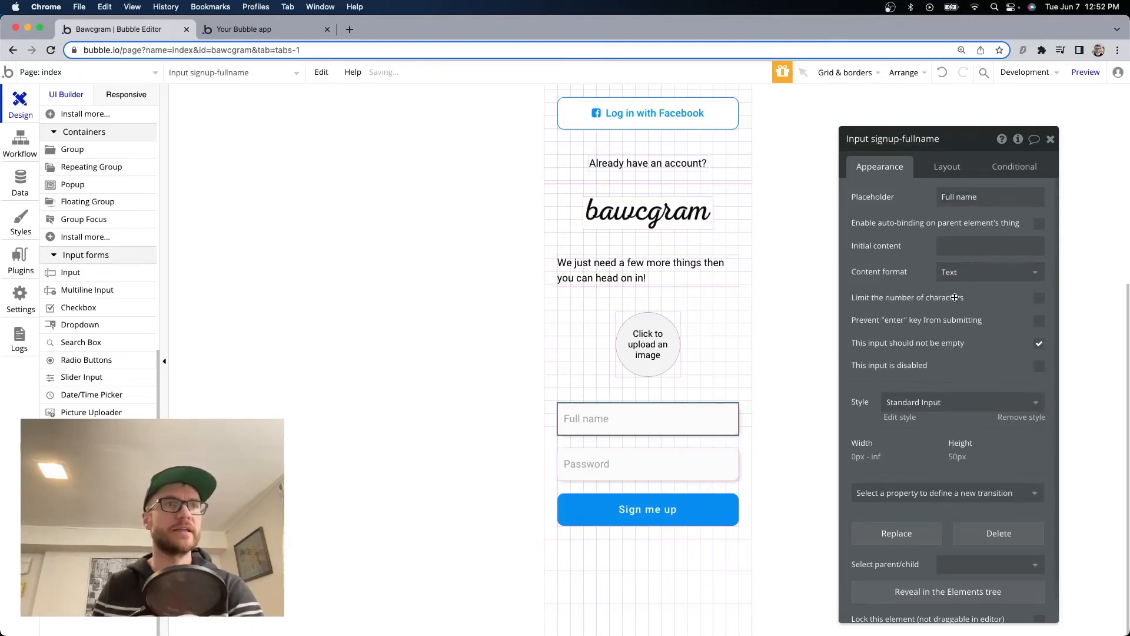
left_click(1039, 345)
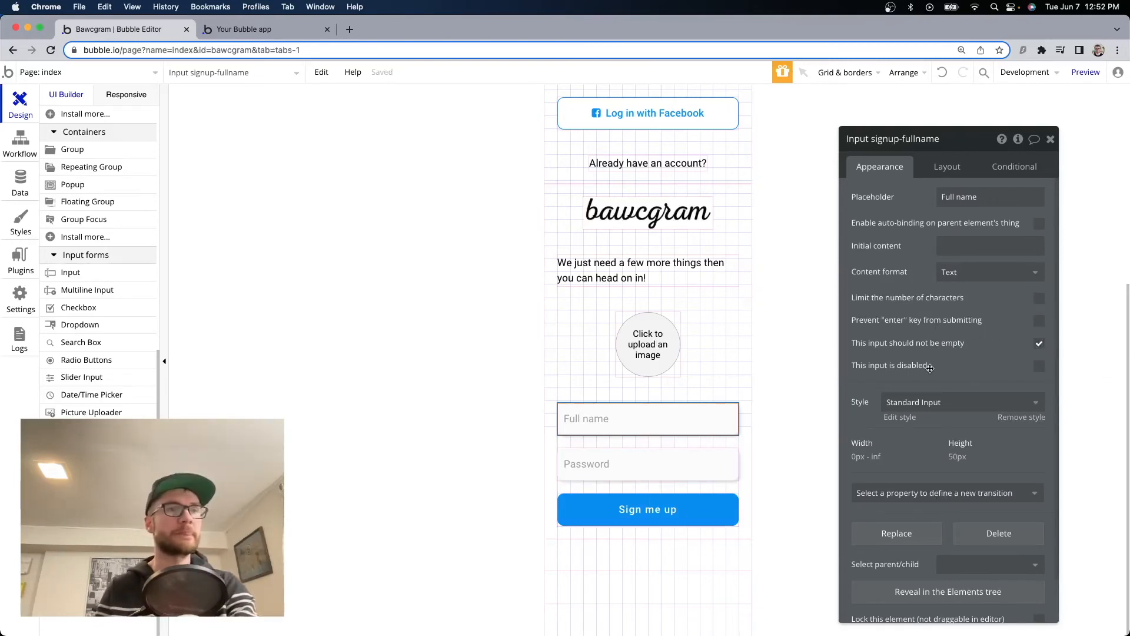
Rename the second input signup-username with placeholder Username and Text format.
left_click(664, 459)
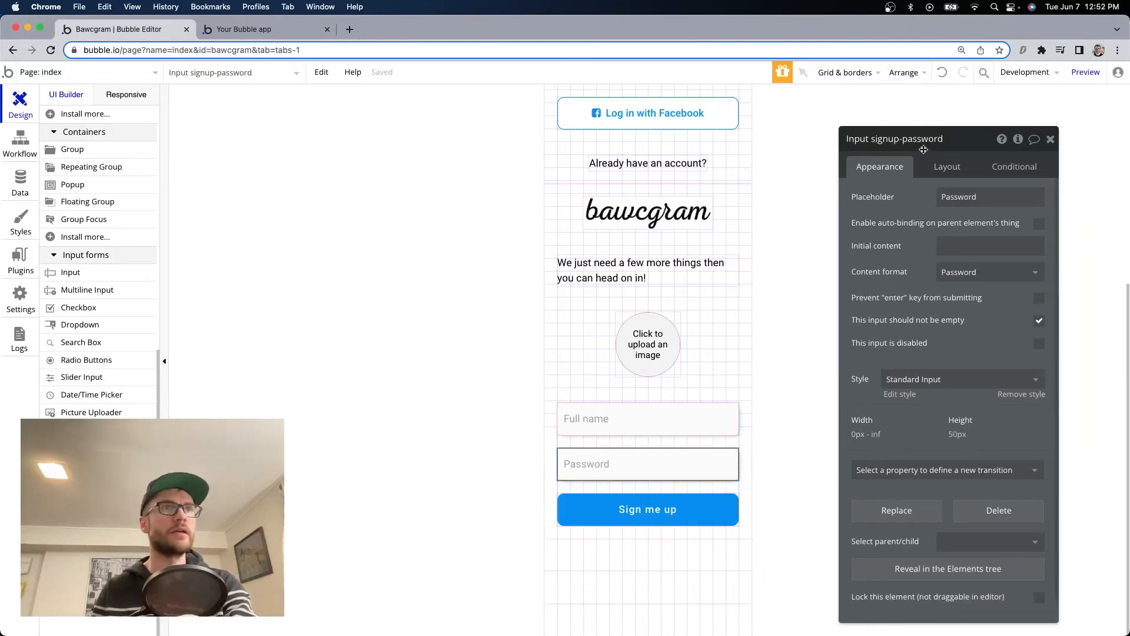
left_click(964, 139)
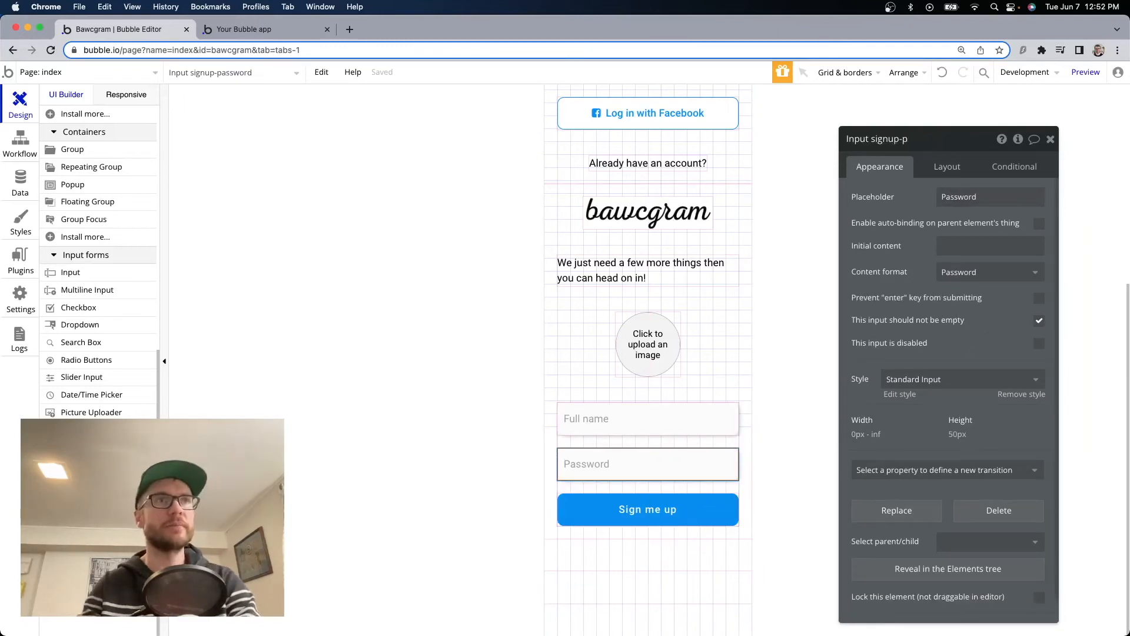
double_click(992, 201)
type("Username")
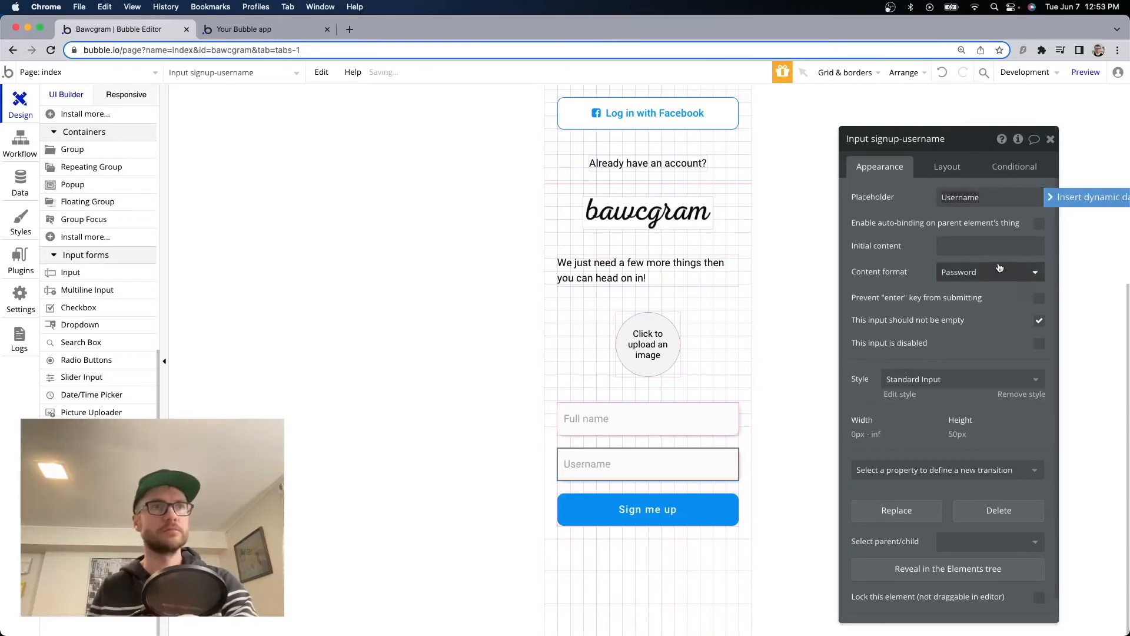
left_click(992, 271)
left_click(991, 295)
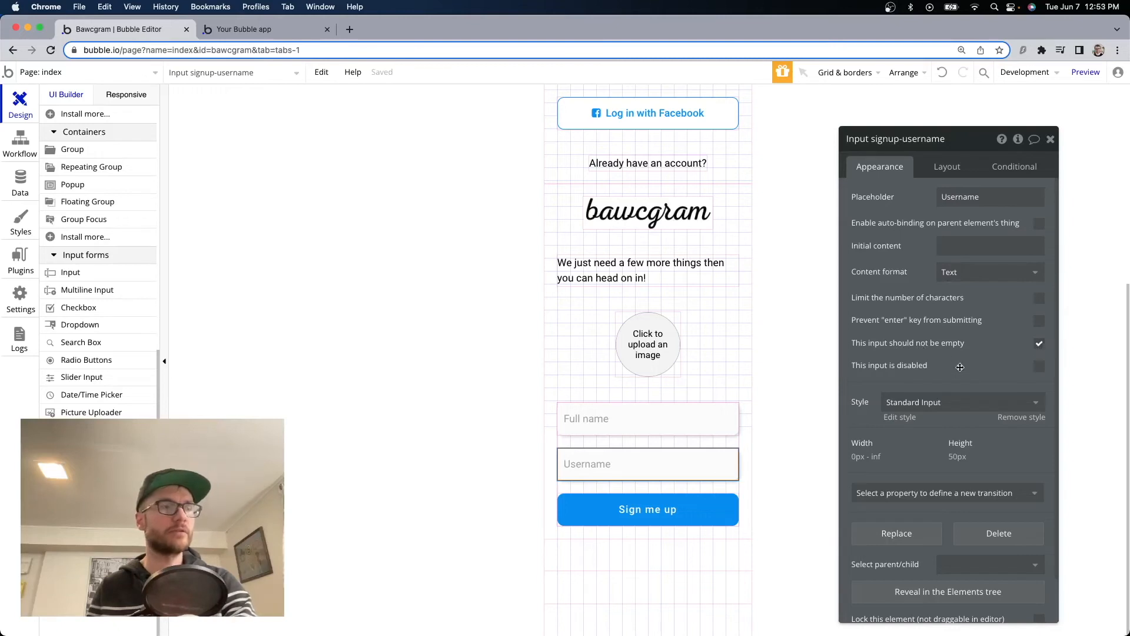
key("ctrl+Tab")
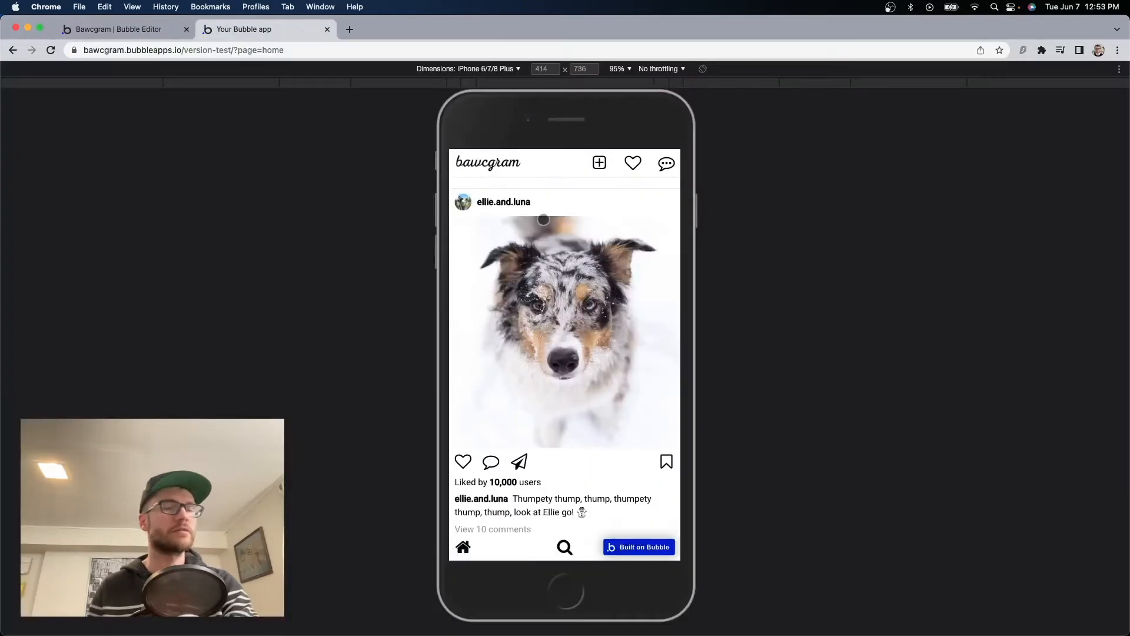
Load the onboarding page in the preview to check the form, then return to the editor.
left_click(336, 50)
left_click(337, 50)
left_click_drag(288, 47, 309, 49)
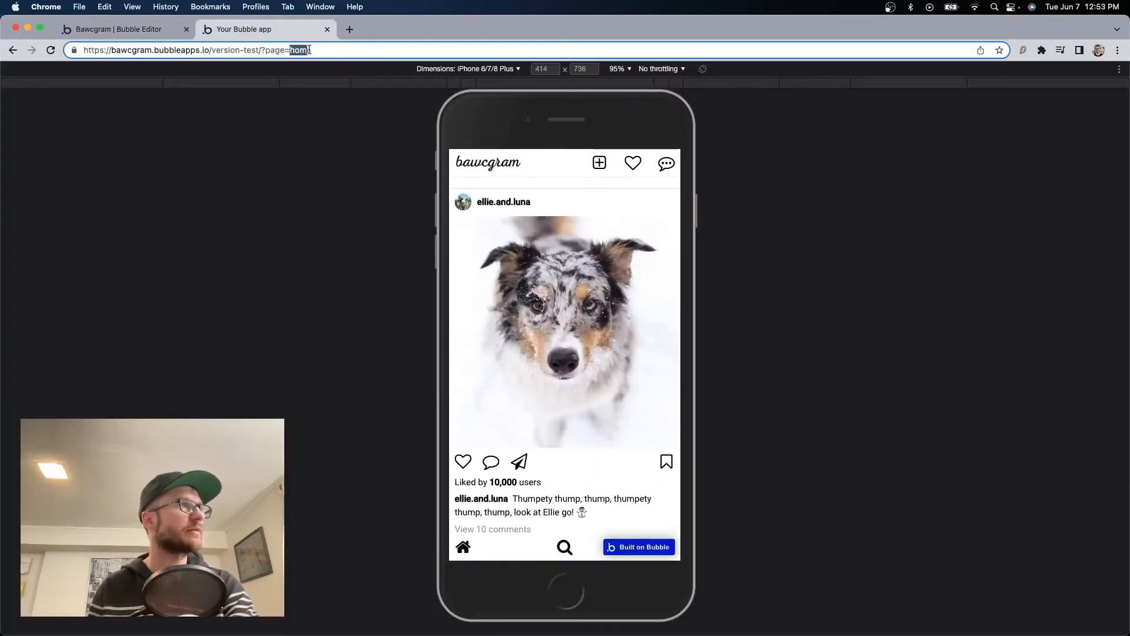
type("onboarding")
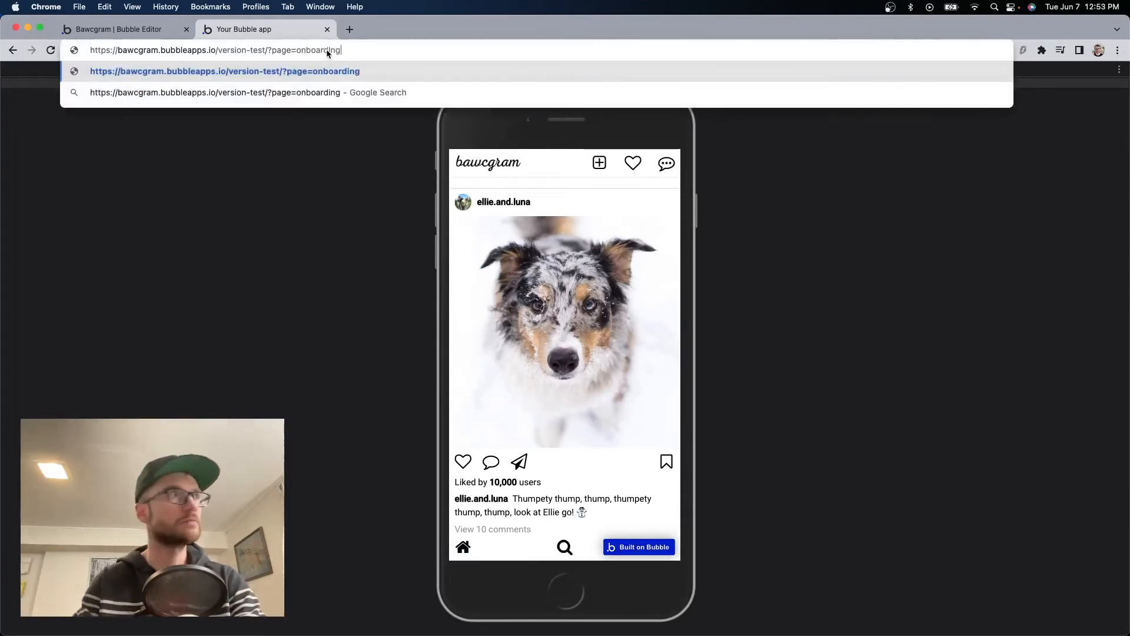
key("Return")
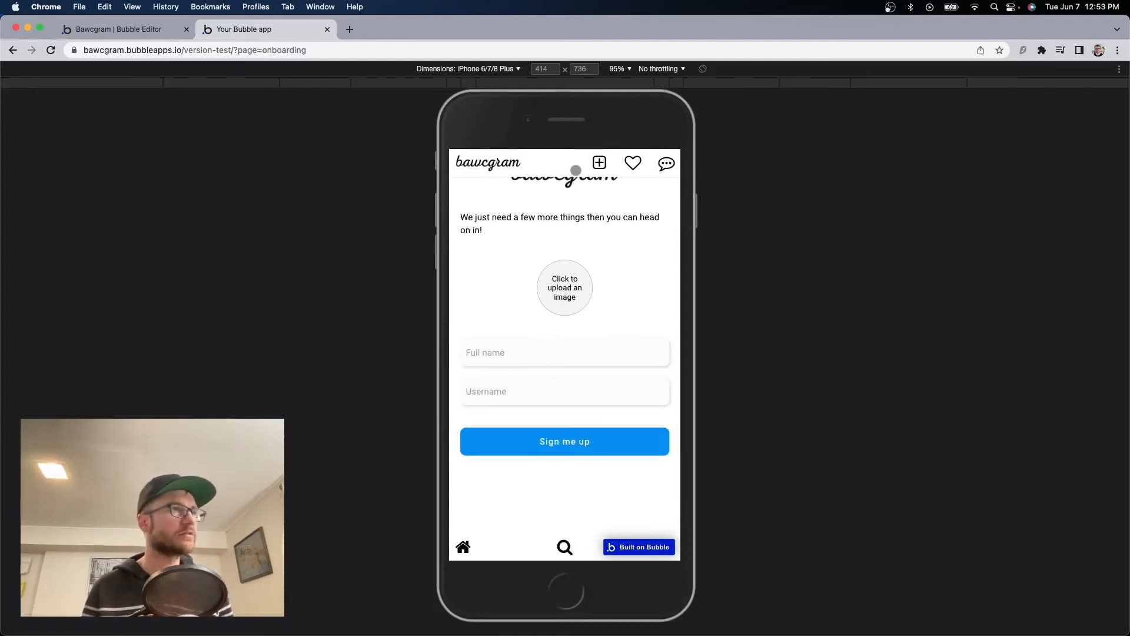
key("ctrl+shift+Tab")
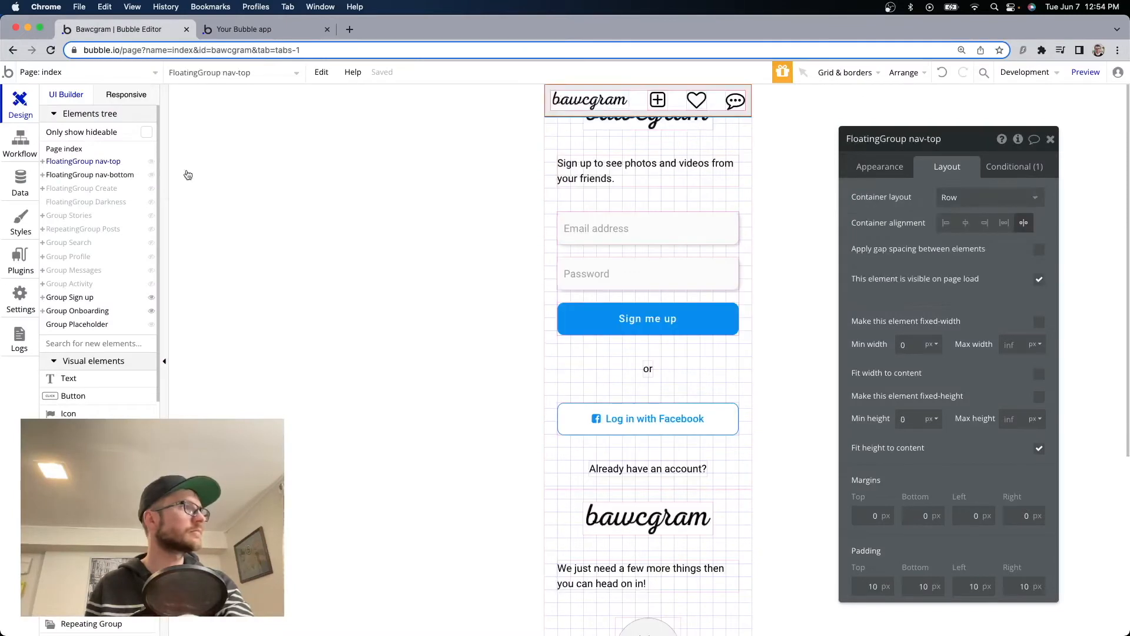
Add a second condition to the top nav bar for the onboarding page.
left_click(1006, 171)
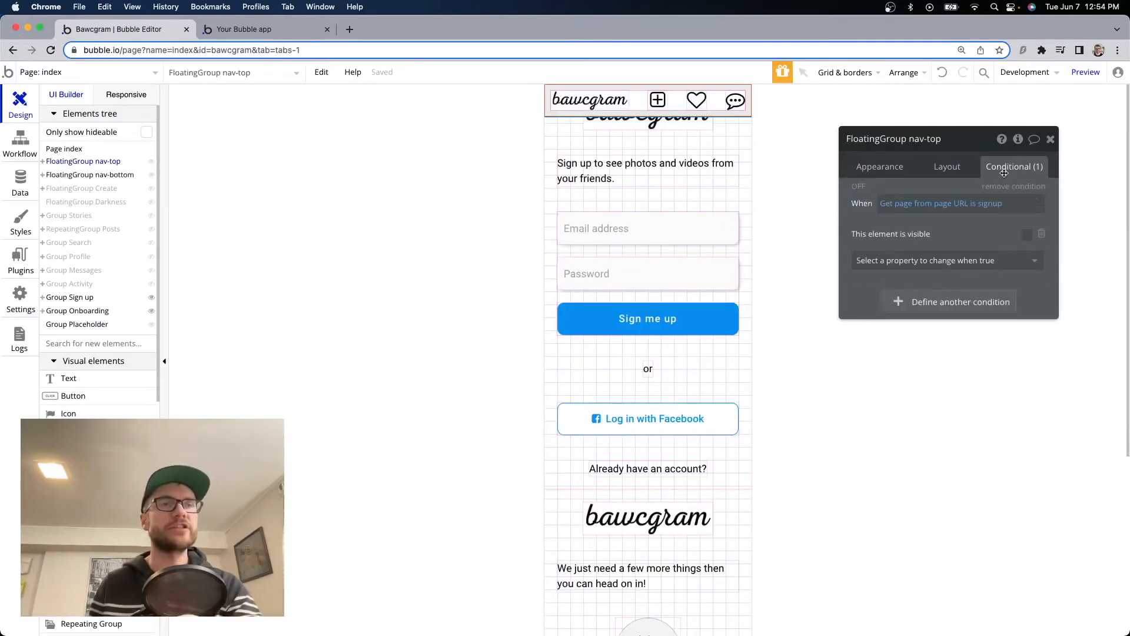
right_click(985, 222)
left_click(1050, 189)
right_click(974, 222)
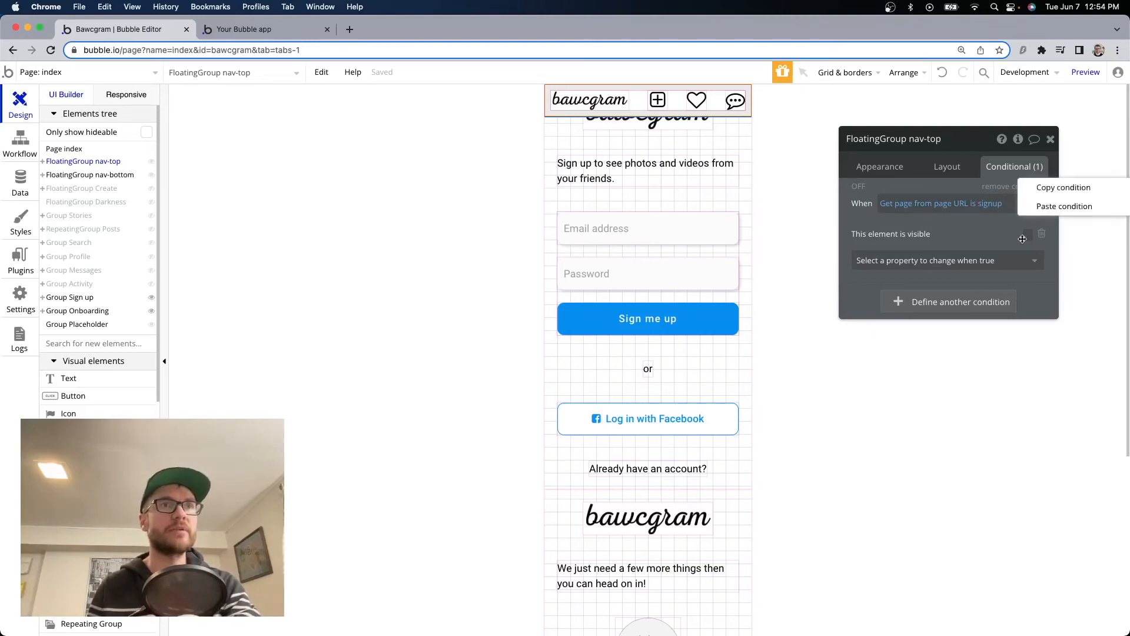
left_click(1046, 206)
left_click(1015, 303)
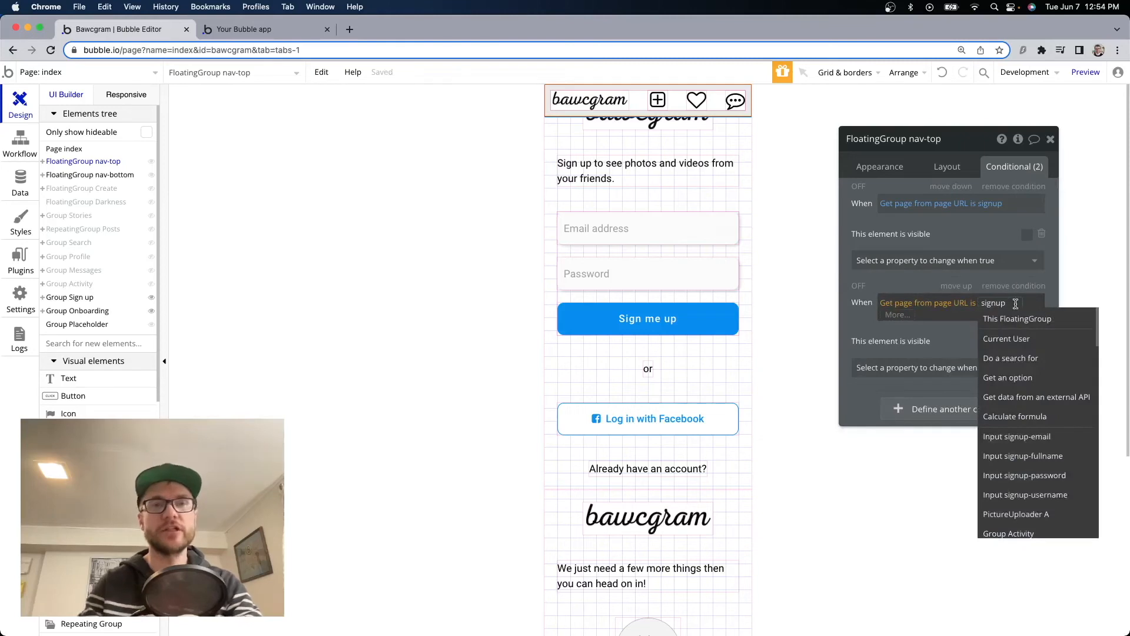
key("BackSpace")
key("BackSpace")
key("BackSpace")
key("BackSpace")
key("BackSpace")
key("BackSpace")
type("onbo")
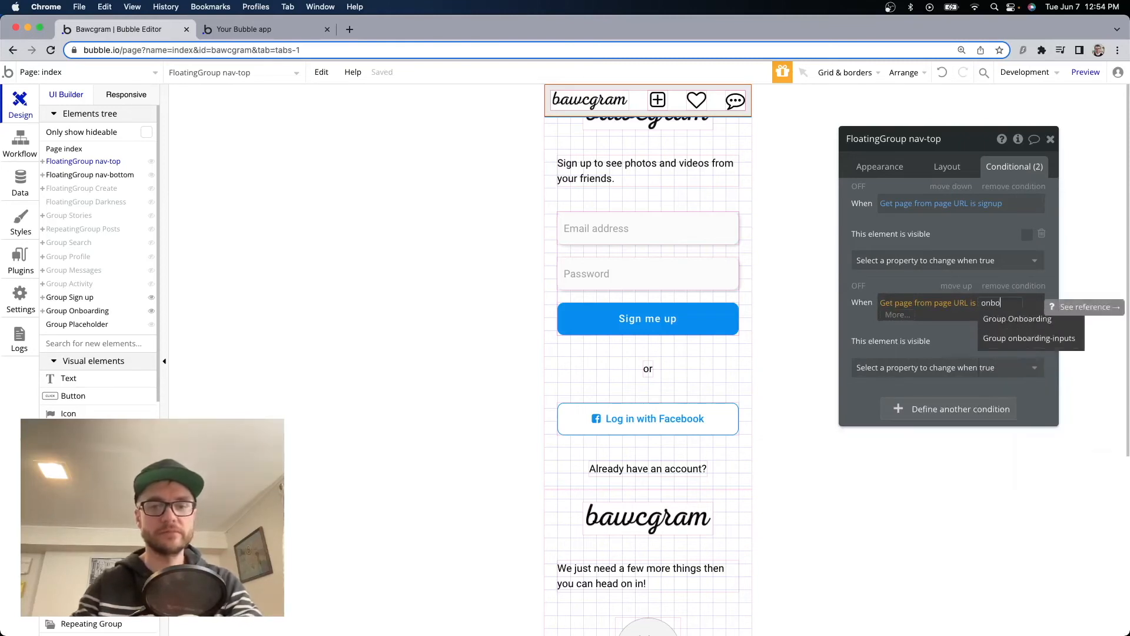
type("arding")
left_click(1052, 263)
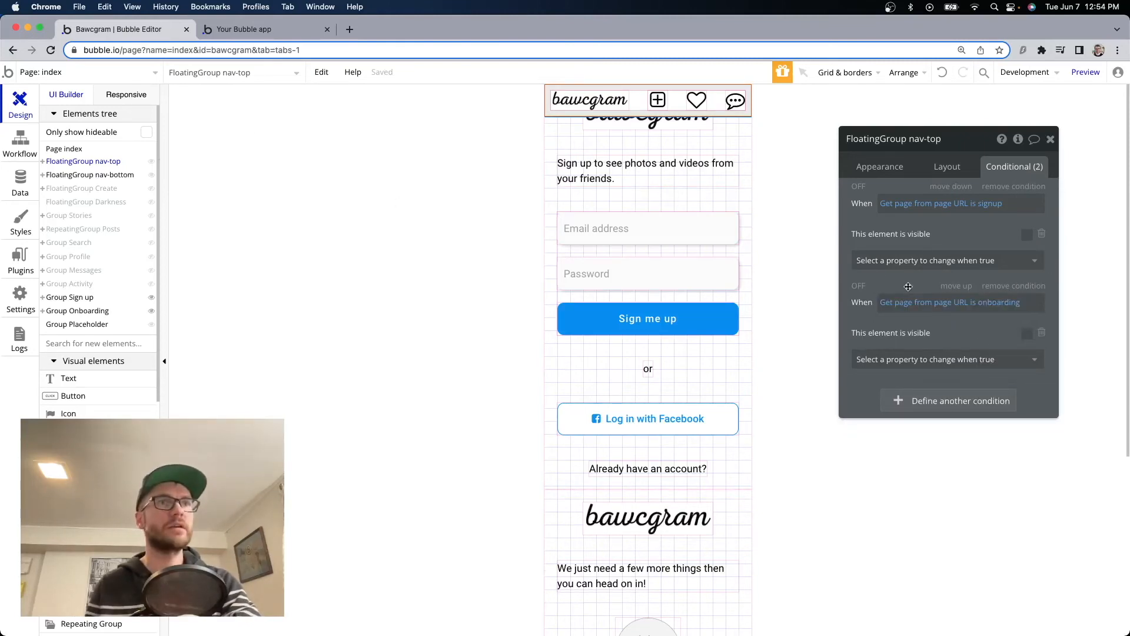
Paste the onboarding condition onto the bottom nav bar and reload the preview to confirm.
right_click(923, 286)
left_click(987, 248)
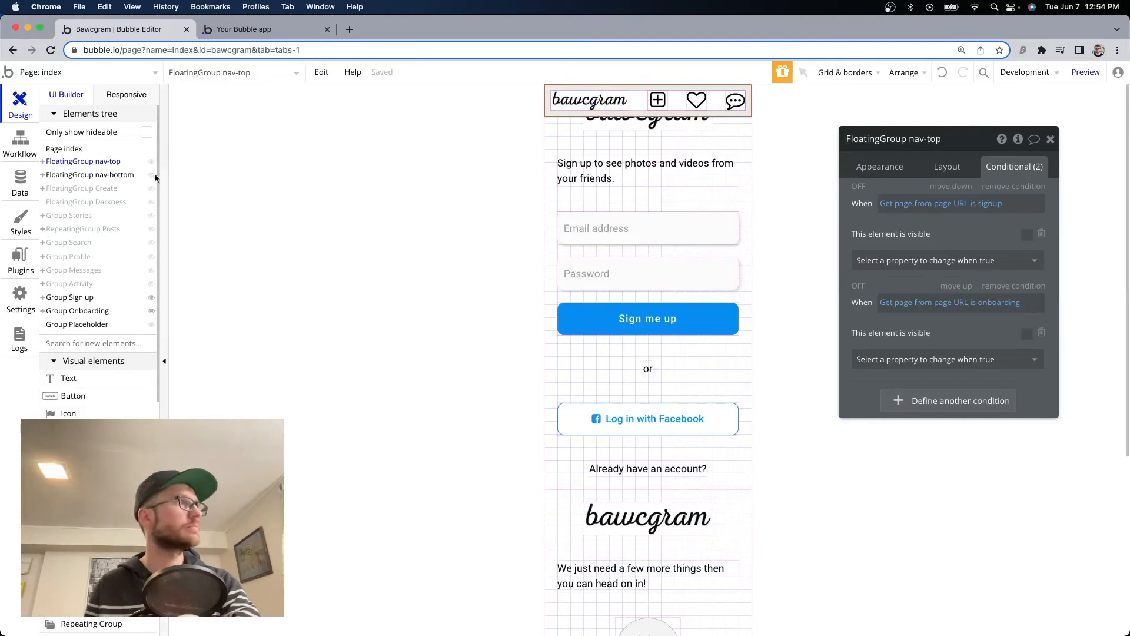
left_click(115, 176)
right_click(980, 235)
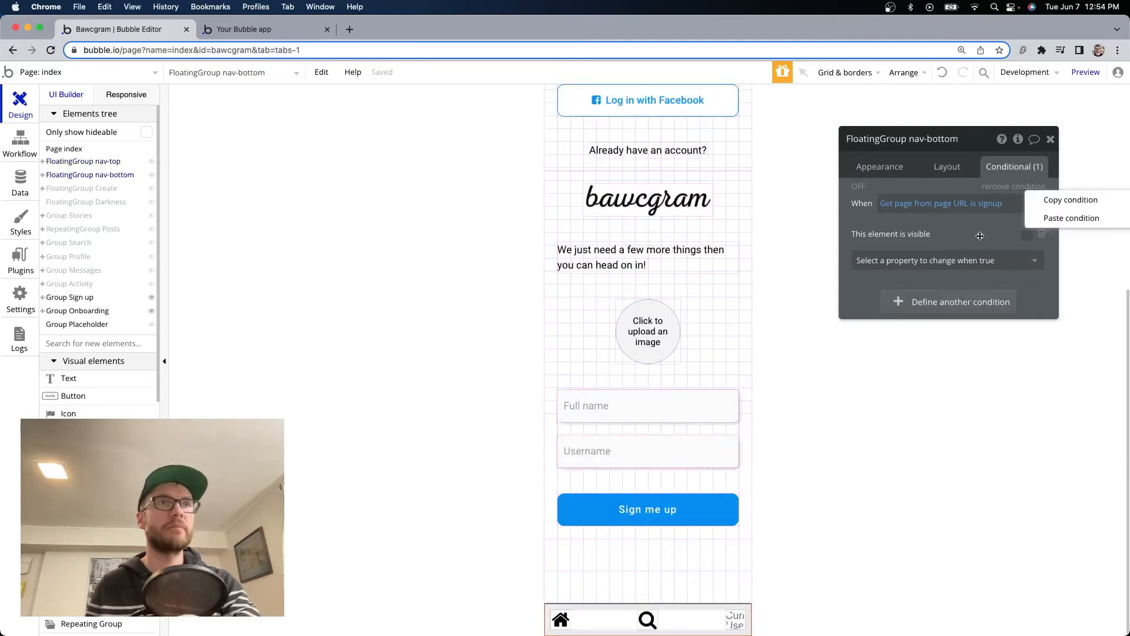
left_click(1071, 219)
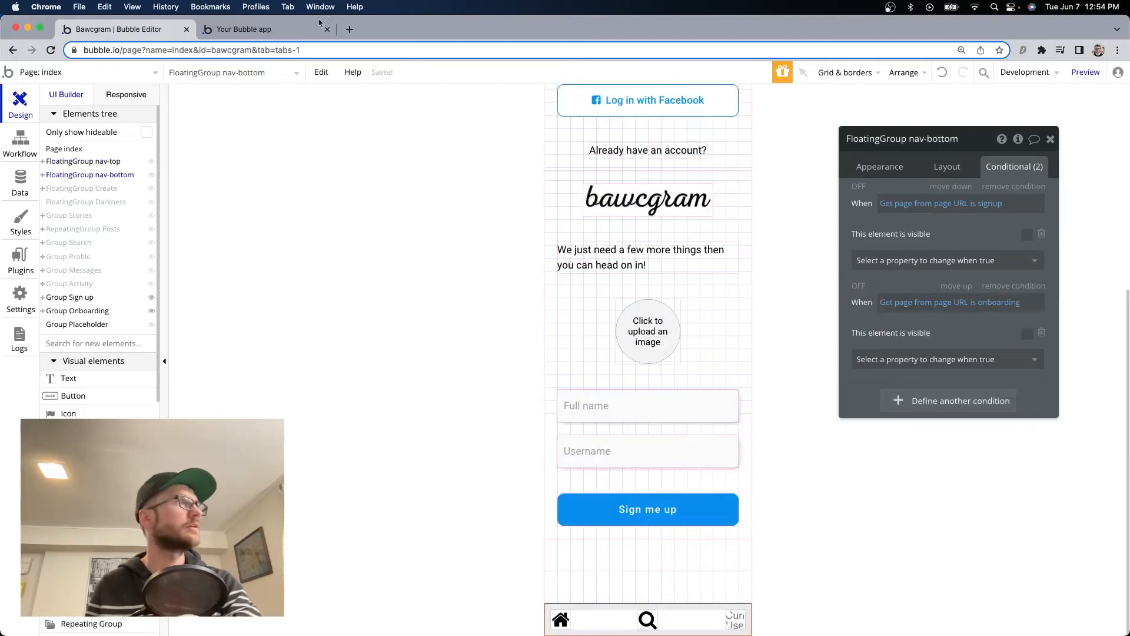
left_click(265, 29)
left_click(531, 166)
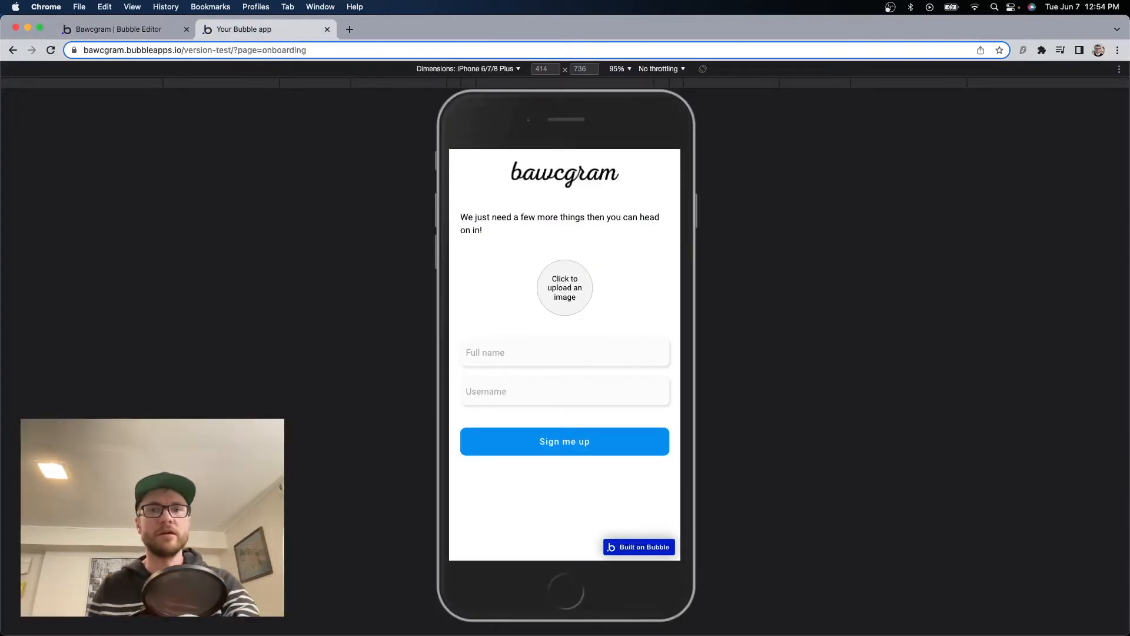
key("super+alt+Left")
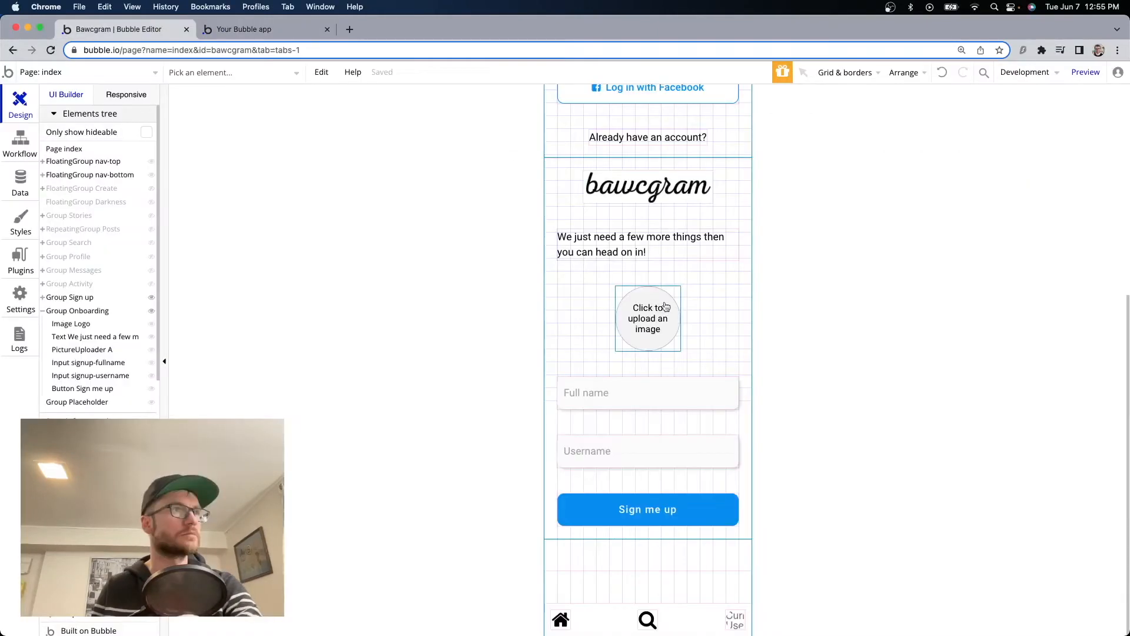
Set Group Onboarding's minimum height to 0, comparing against Group Sign up.
double_click(568, 219)
left_click(947, 166)
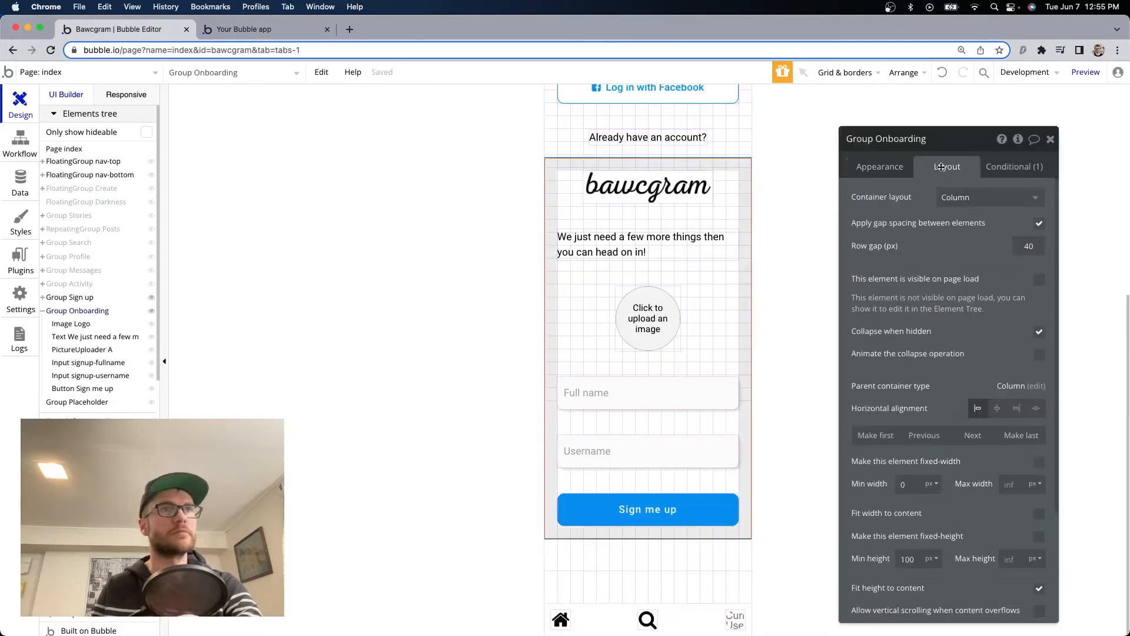
scroll(942, 382, "down", 3)
double_click(907, 417)
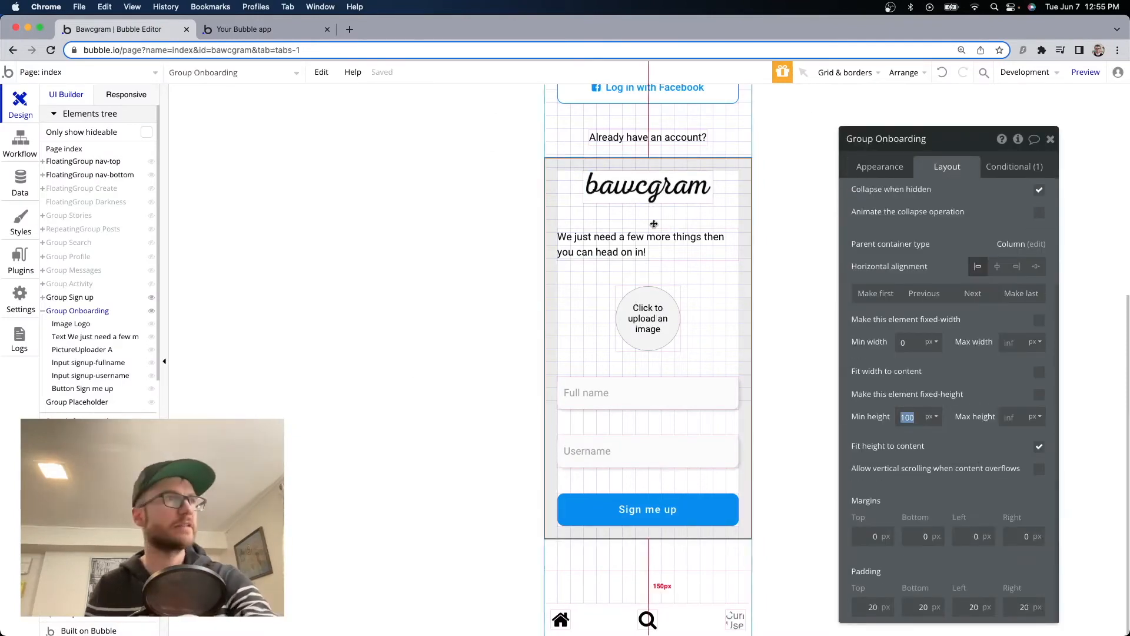
type("0")
scroll(997, 395, "up", 2)
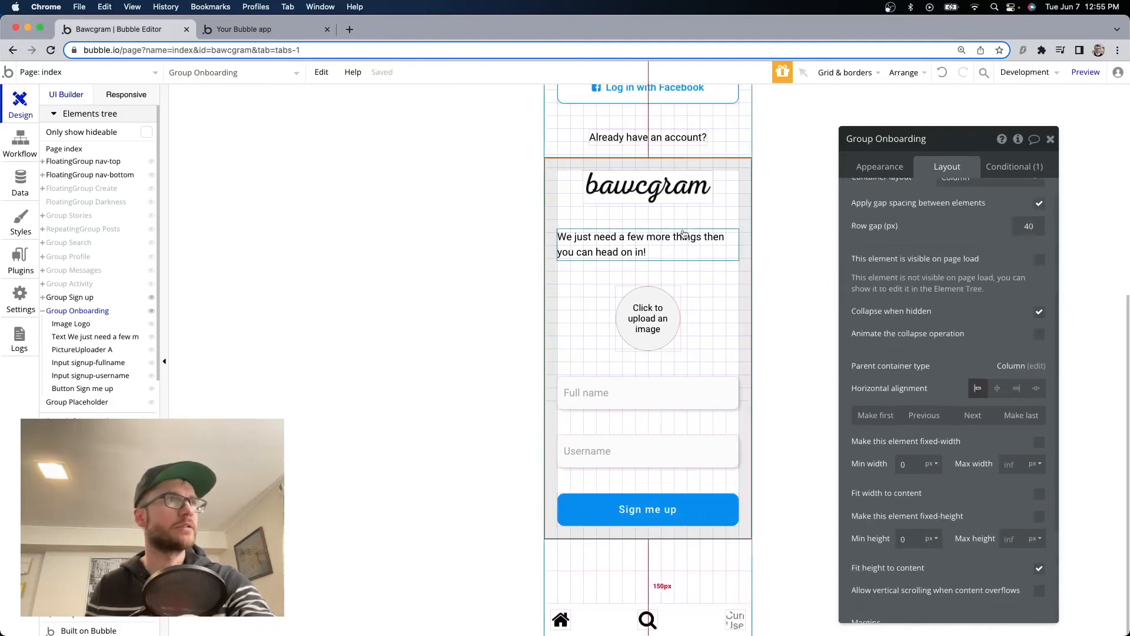
scroll(651, 247, "up", 5)
left_click(660, 199)
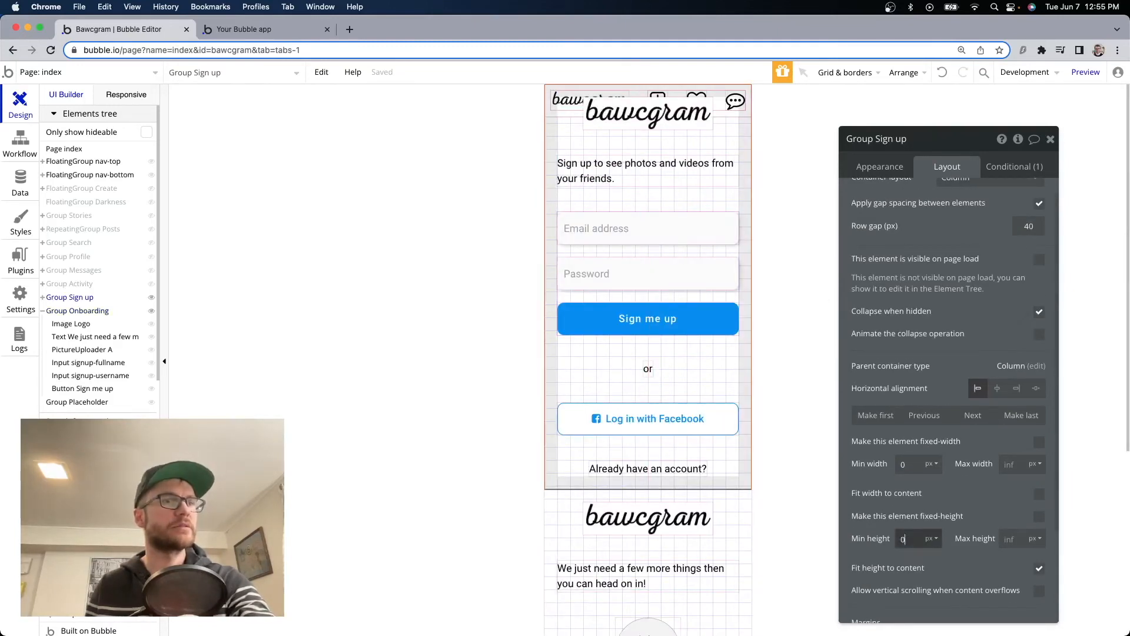
Give Group Onboarding 40 px top and bottom padding.
scroll(746, 494, "down", 5)
left_click(593, 467)
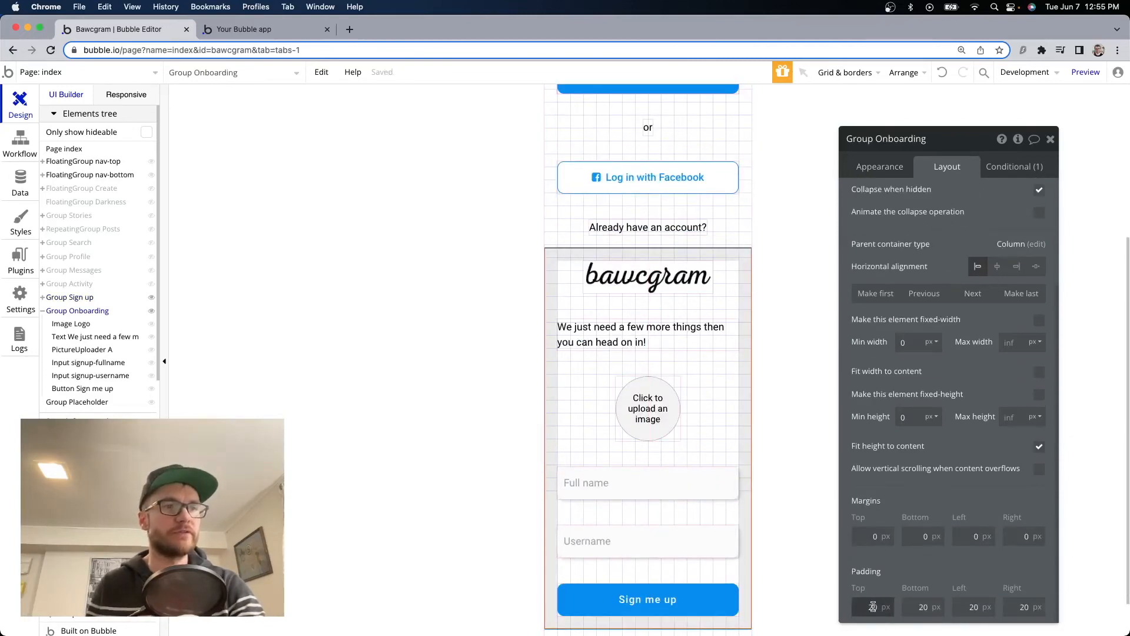
type("4")
left_click(923, 609)
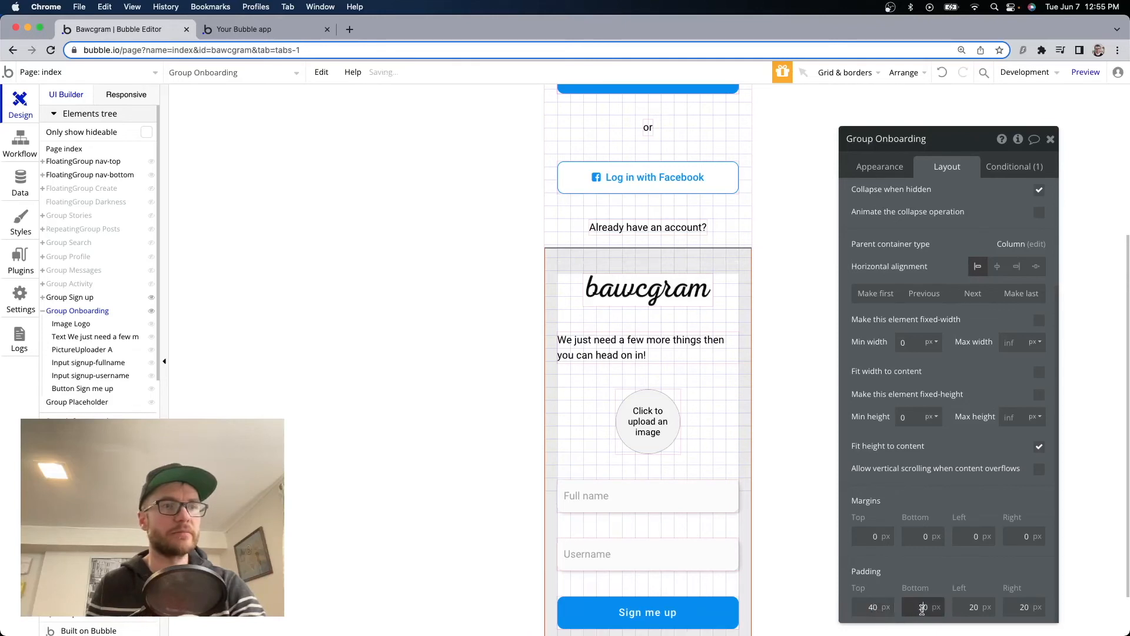
scroll(657, 258, "down", 2)
left_click(657, 258)
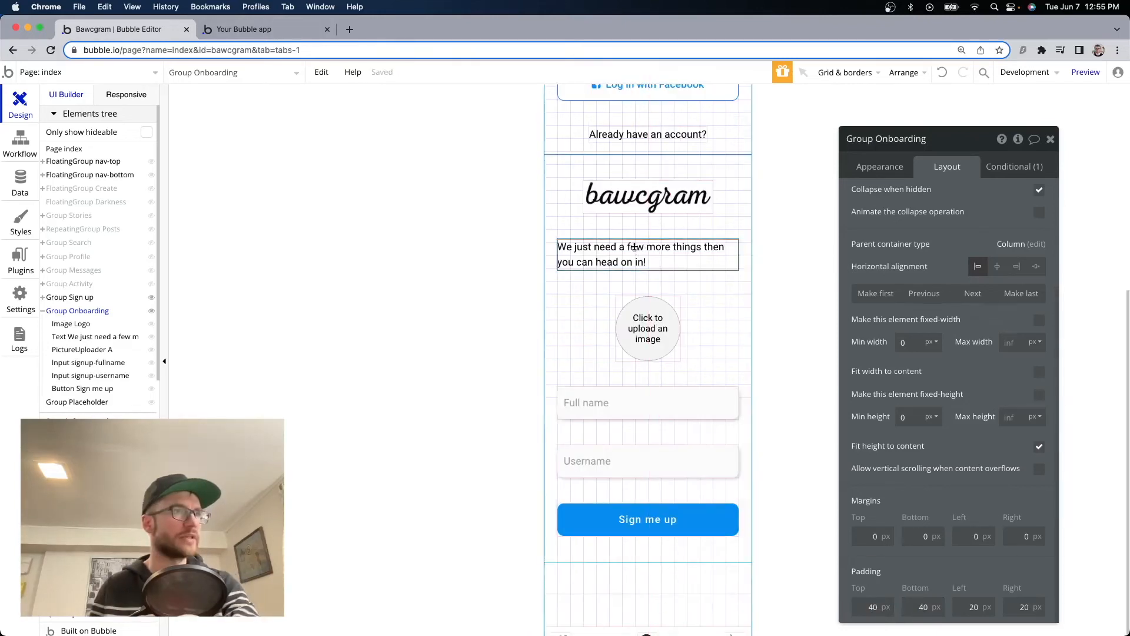
Centre the onboarding intro text in the group and centre-align its lines.
left_click(999, 268)
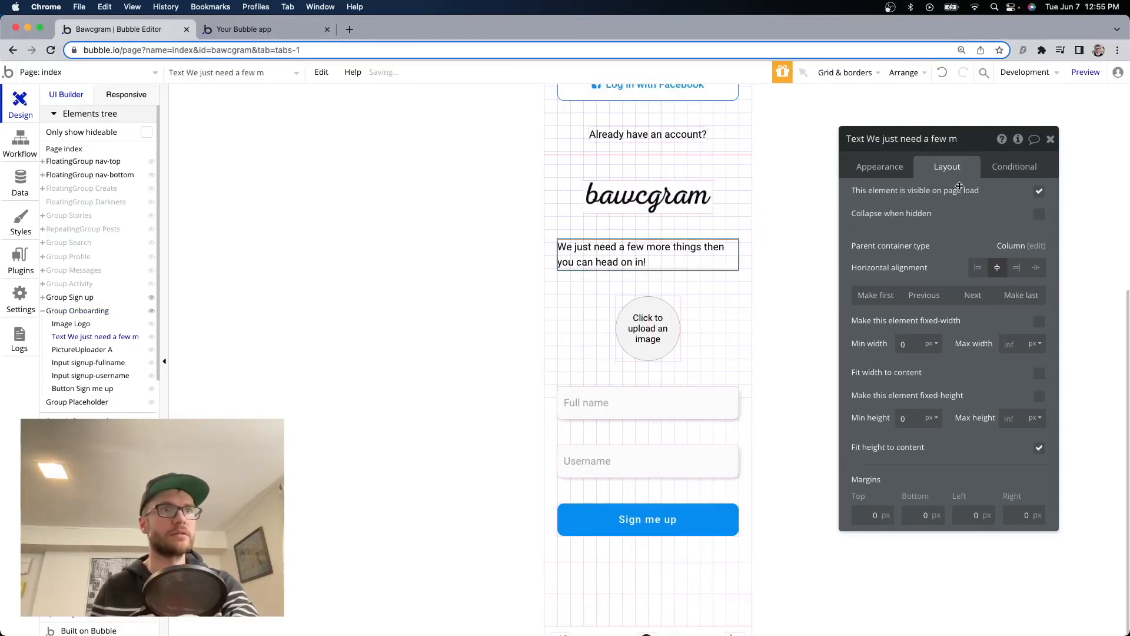
left_click(896, 168)
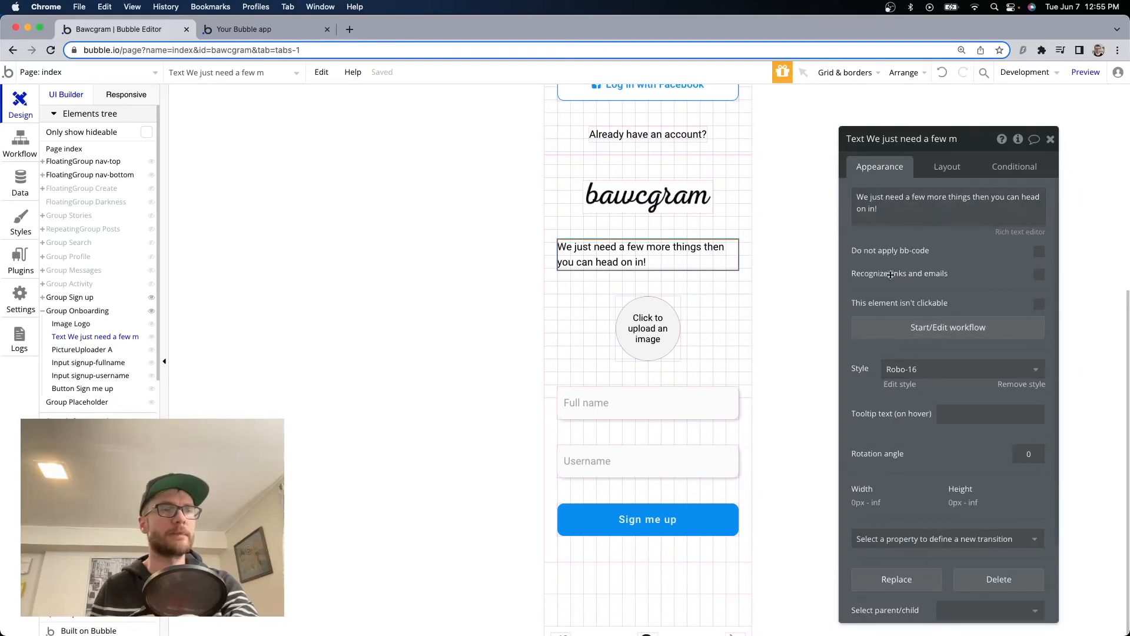
left_click(995, 206)
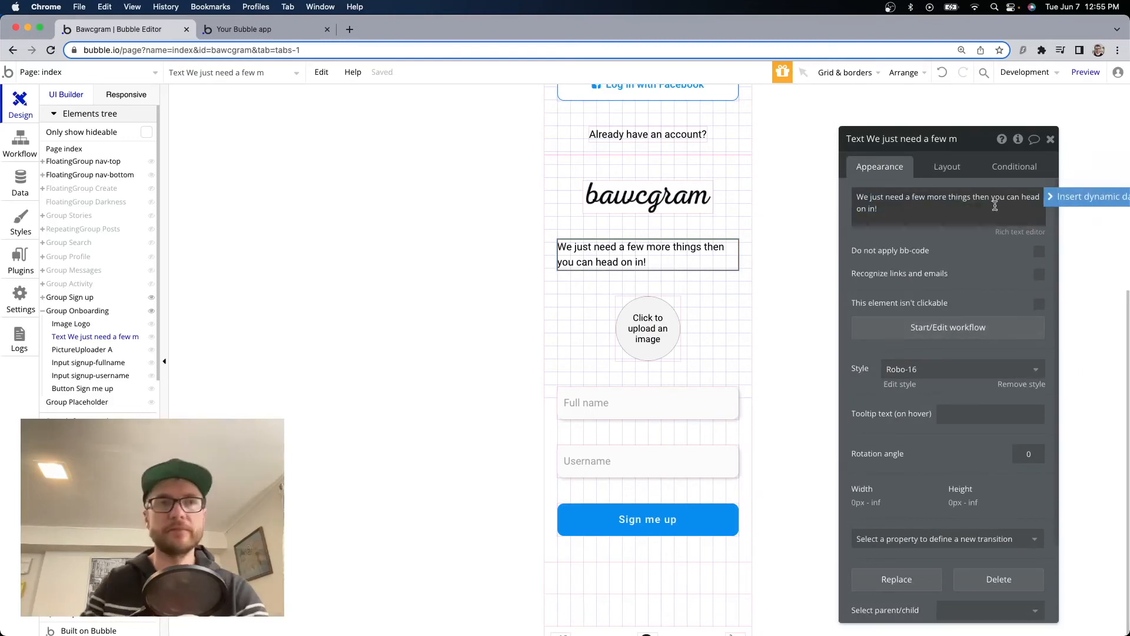
key("super+Up")
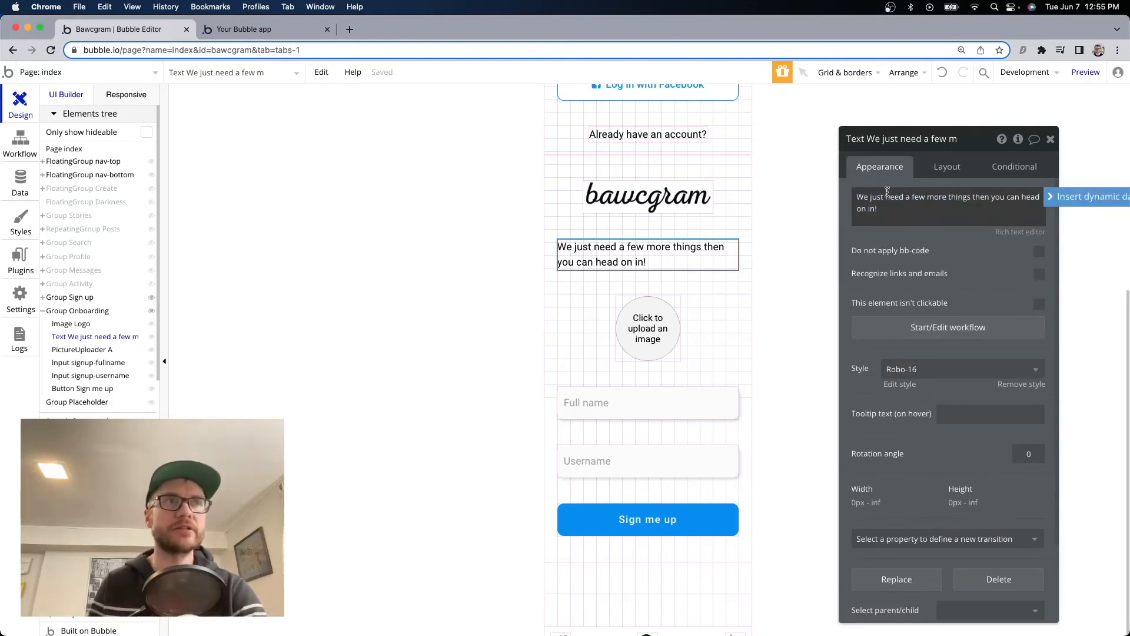
left_click(1016, 234)
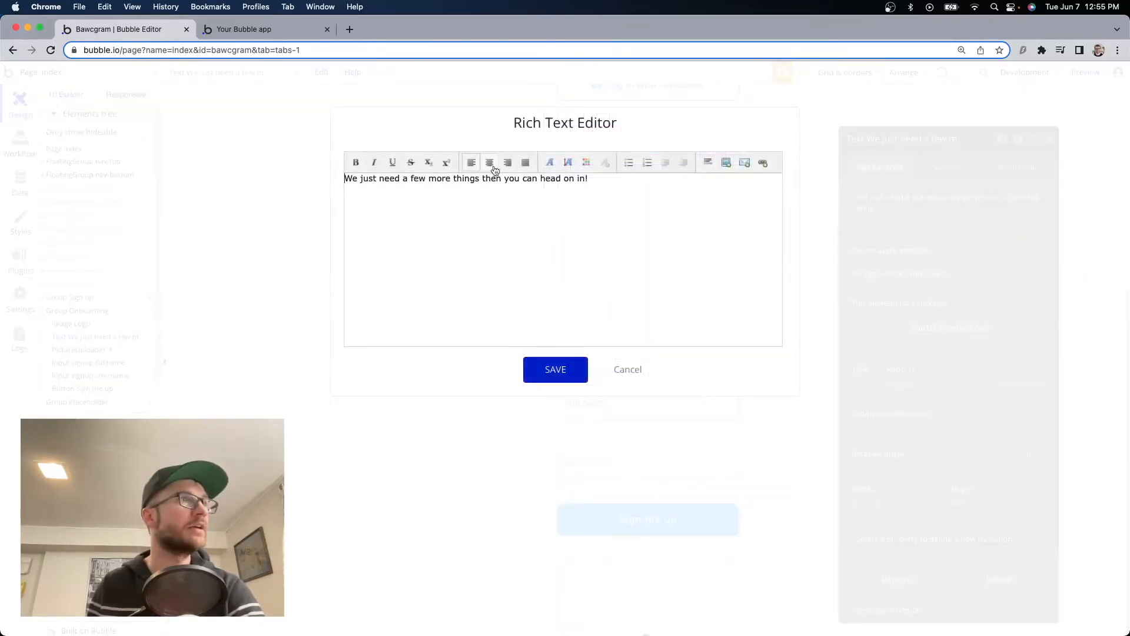
left_click(489, 163)
left_click(567, 366)
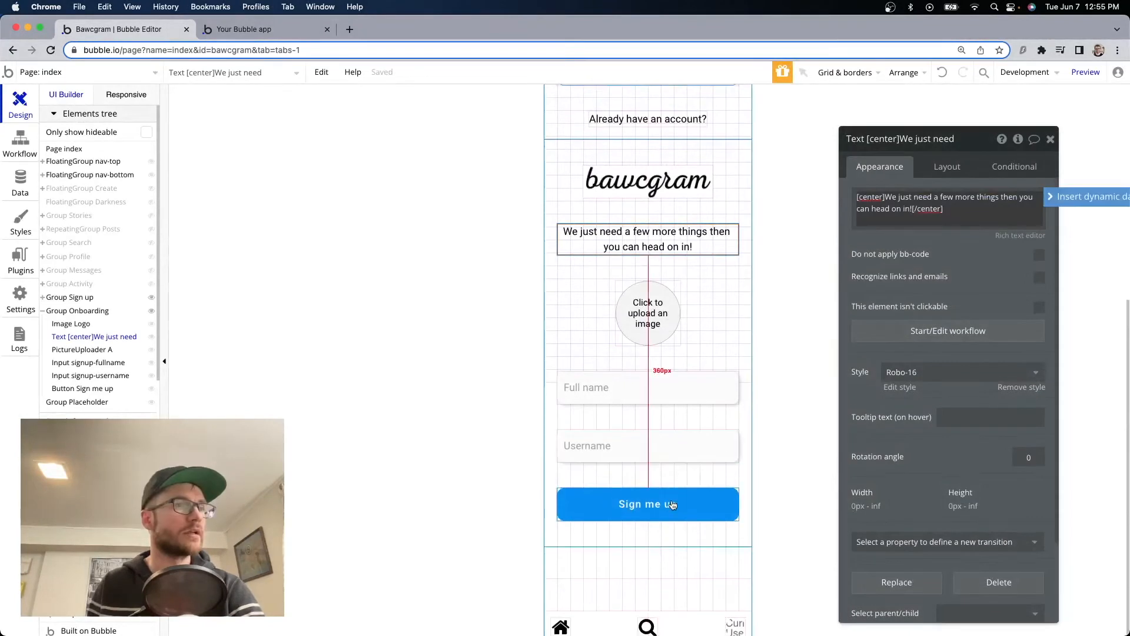
Relabel the onboarding group's Sign me up button to Let's go!
left_click(653, 504)
triple_click(910, 192)
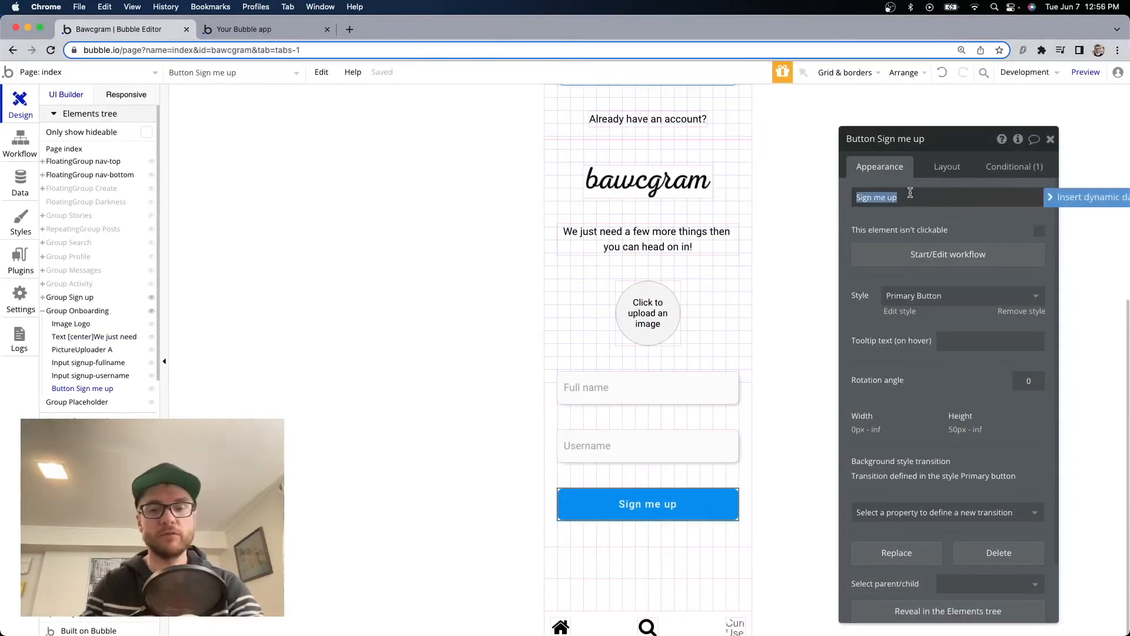
type("Join")
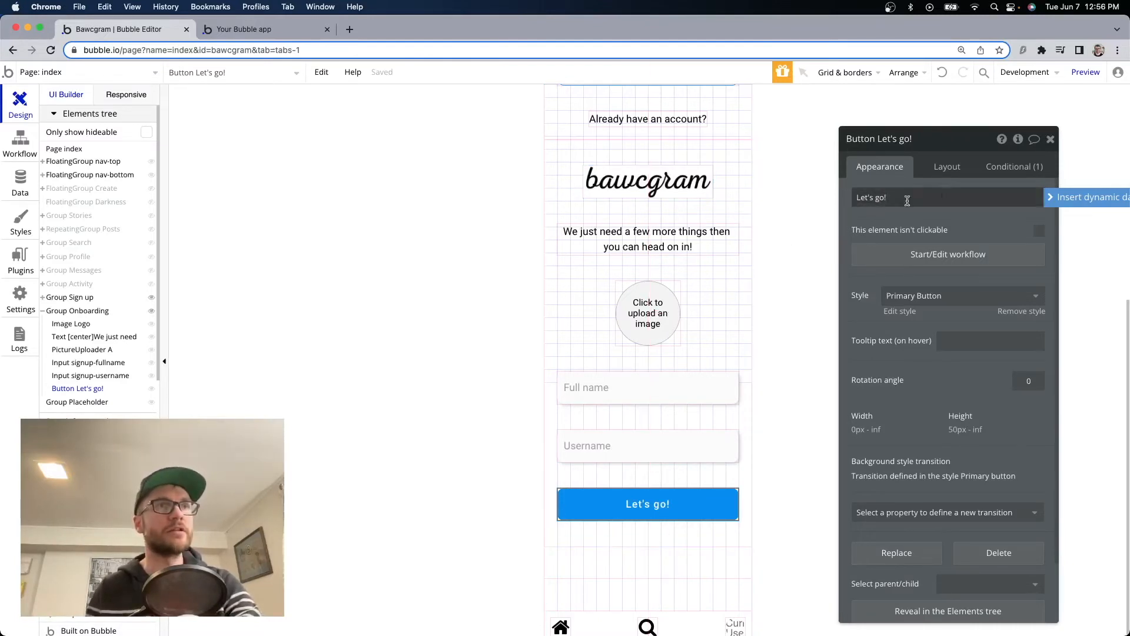
Make the Let's go! button go to the index page with parameter page = home.
left_click(929, 254)
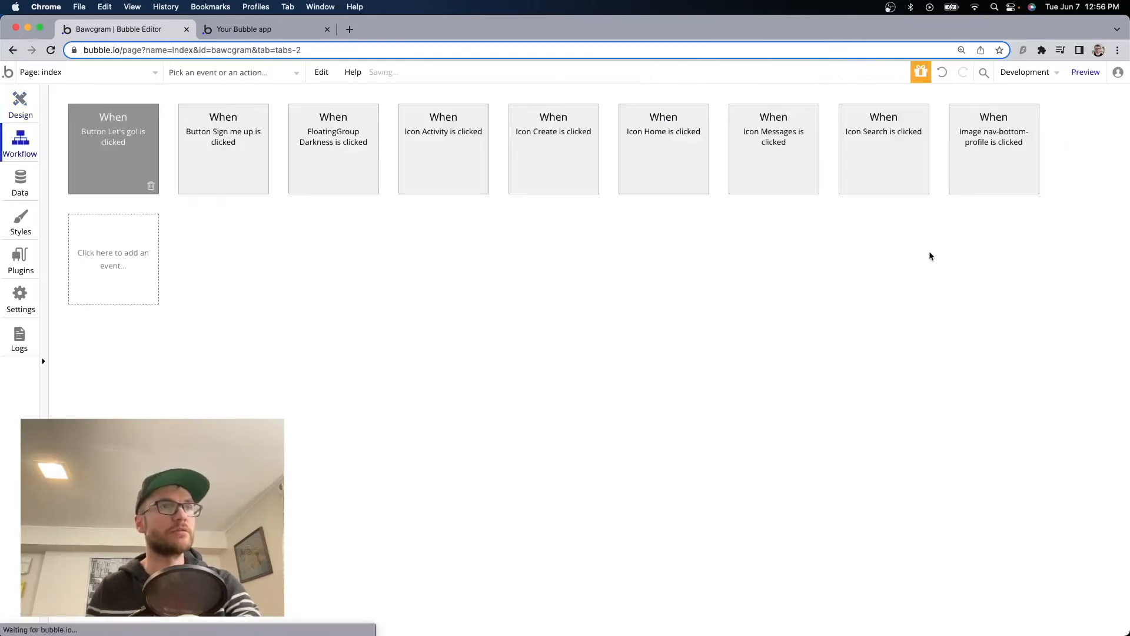
left_click(131, 239)
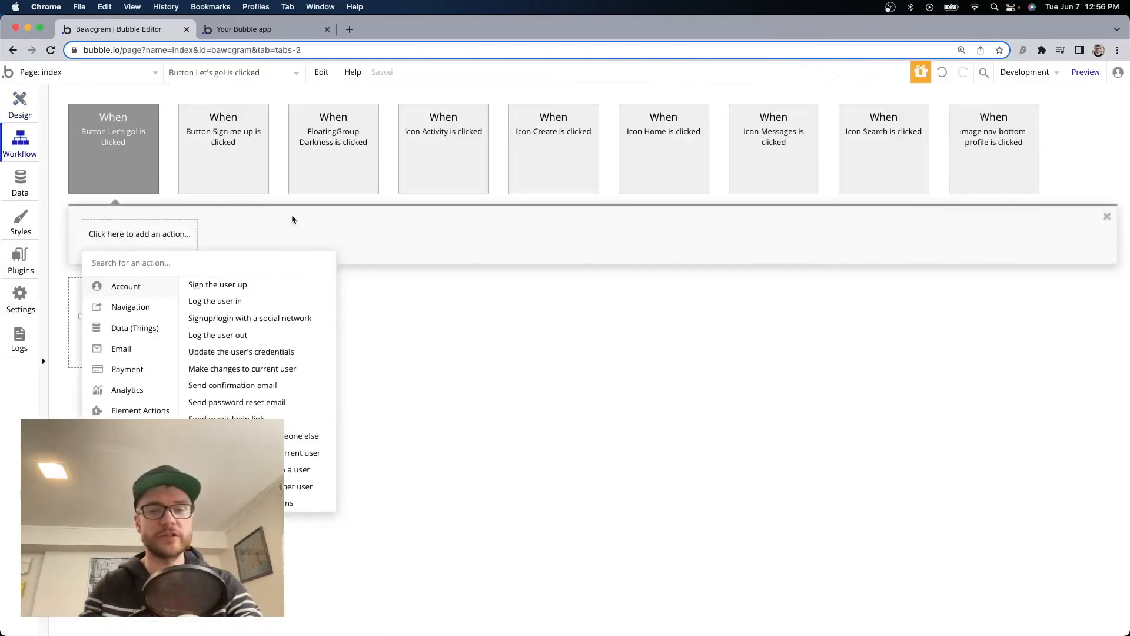
type("go to")
left_click(200, 287)
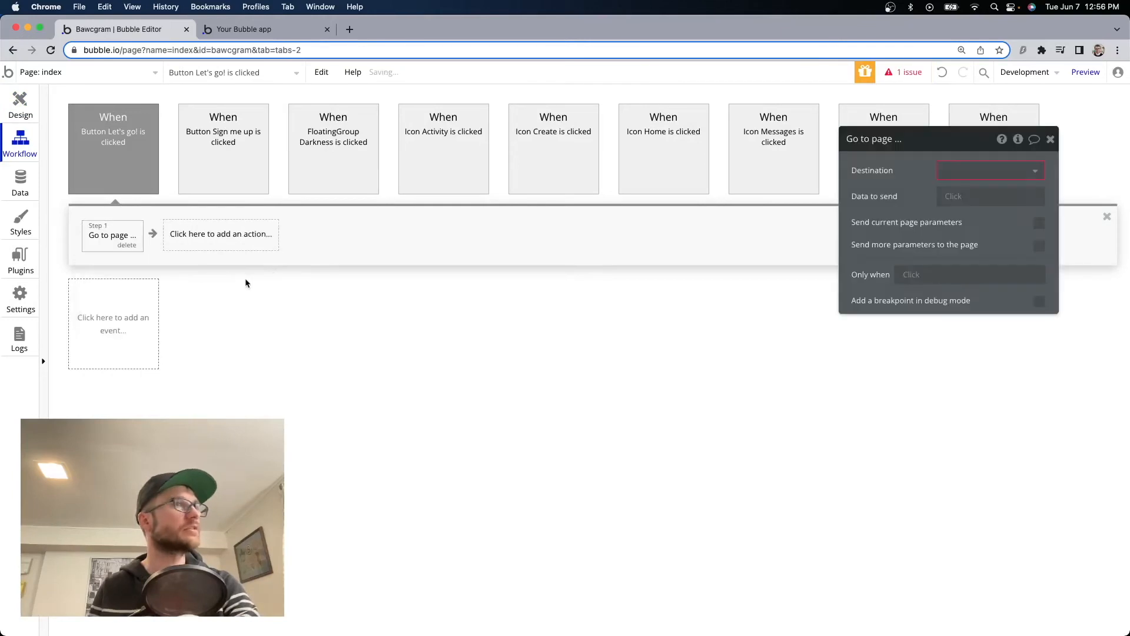
left_click(989, 172)
left_click(989, 191)
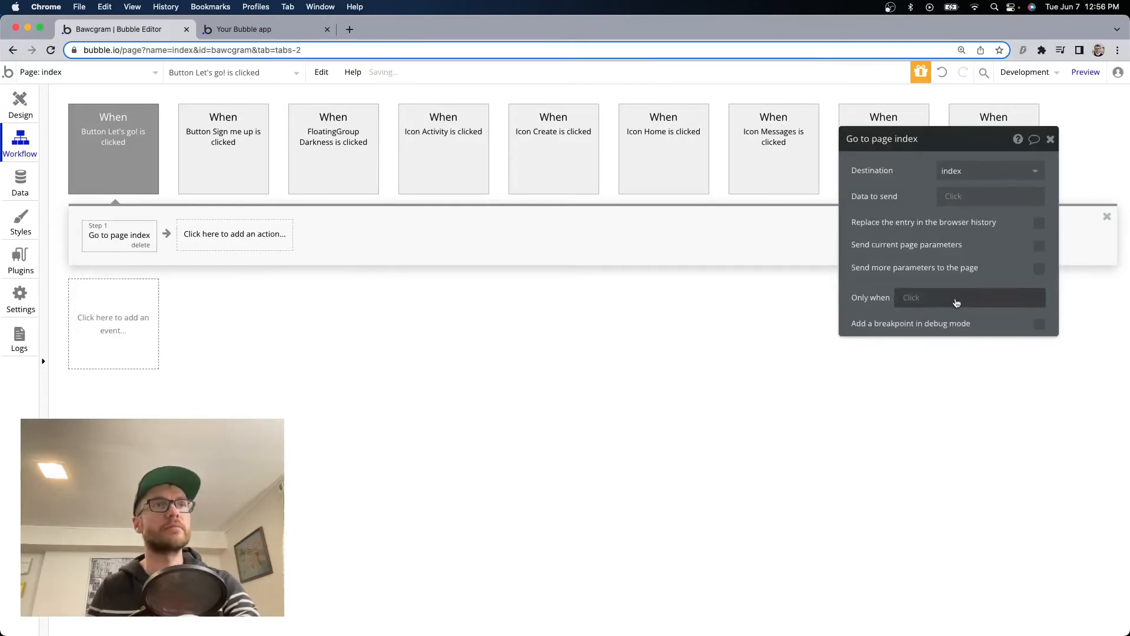
left_click(1039, 267)
type("page")
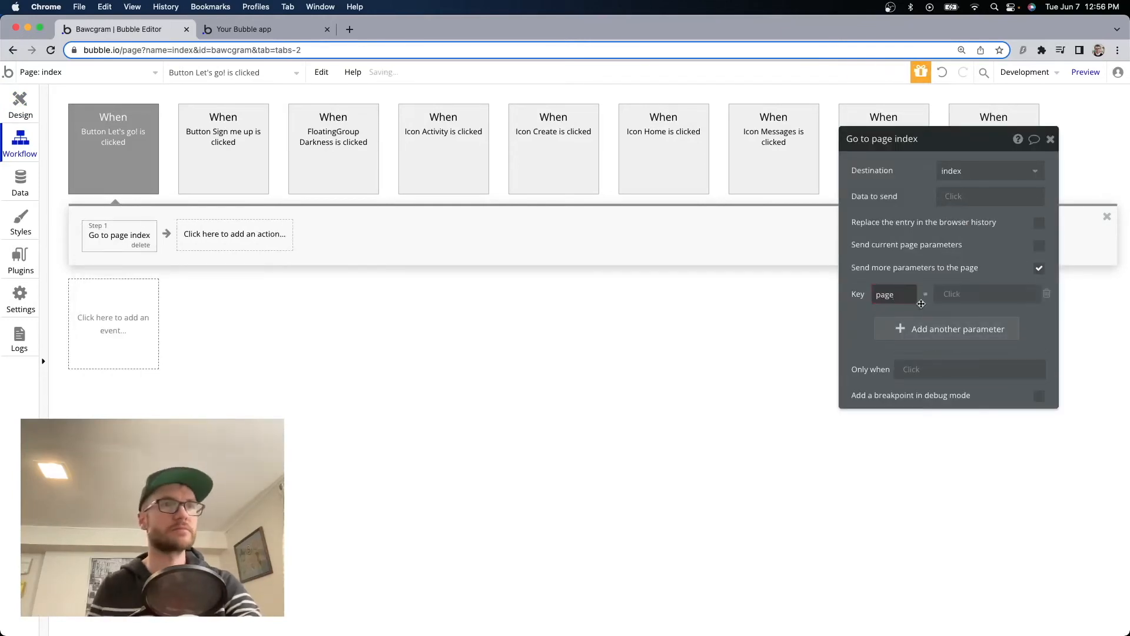
left_click(980, 294)
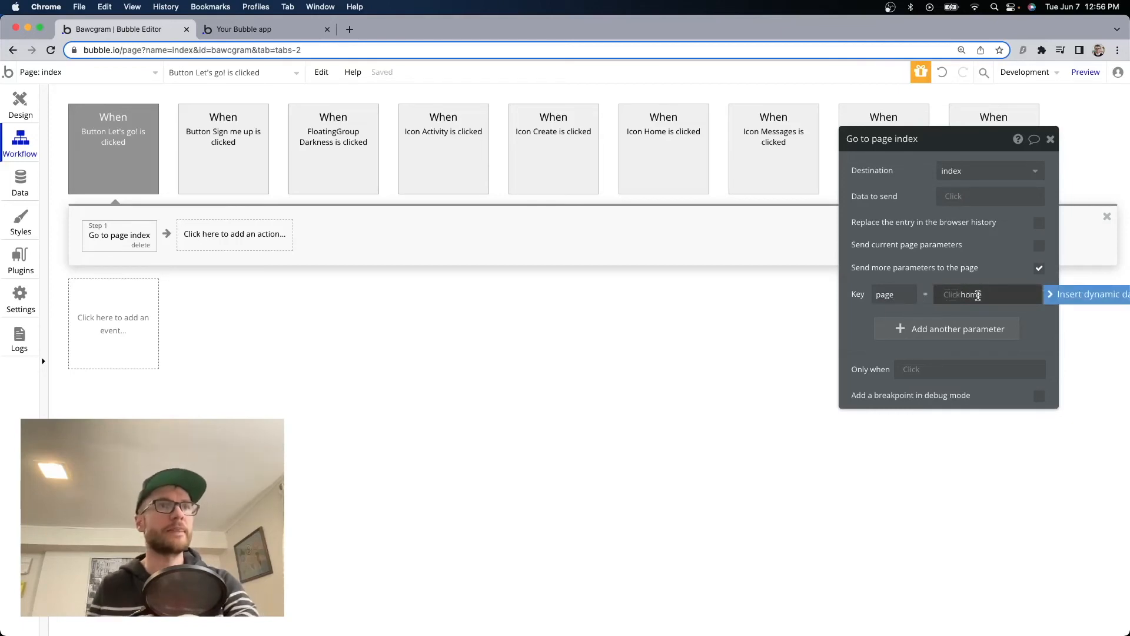
type("home")
left_click(1045, 324)
left_click(1051, 140)
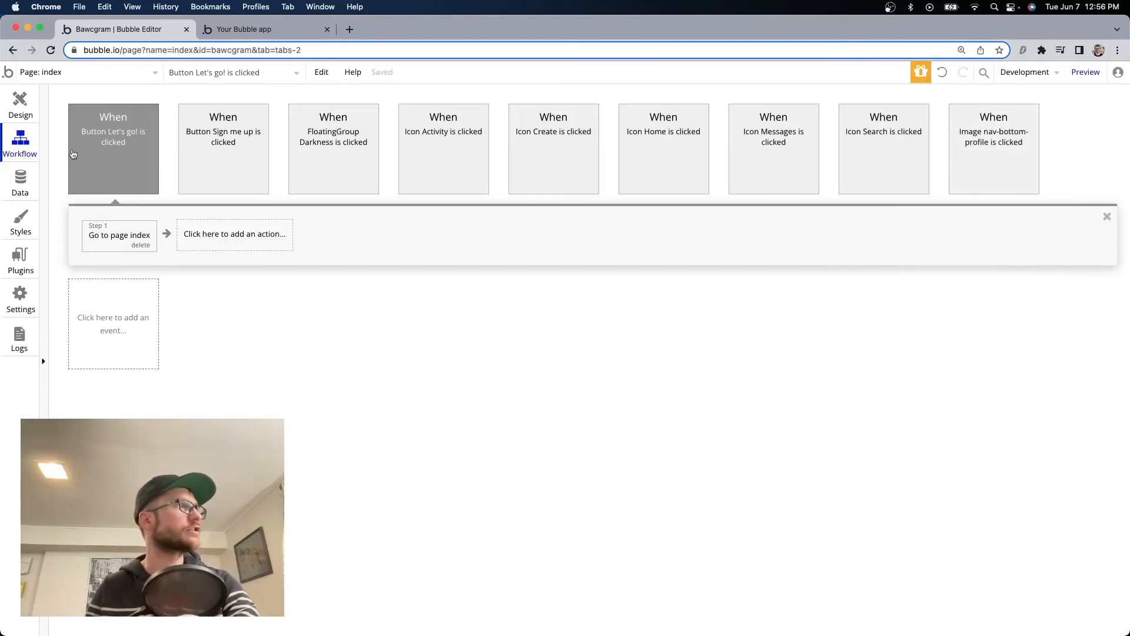
left_click(20, 103)
Change the Sign me up workflow's redirect parameter to page = onboarding.
scroll(626, 352, "up", 6)
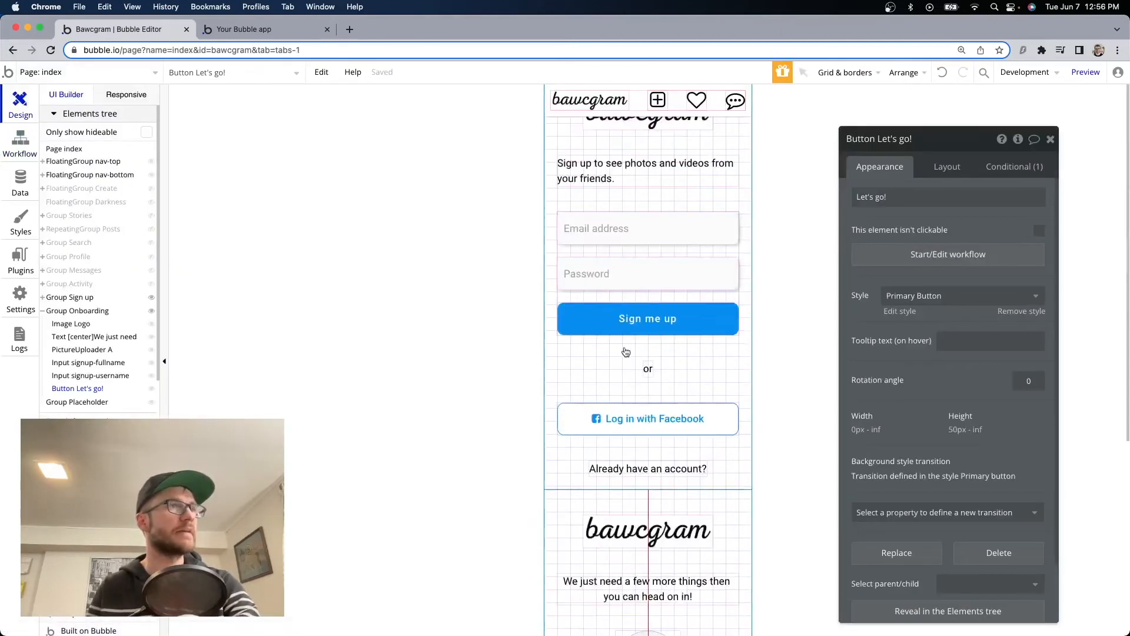
left_click(637, 334)
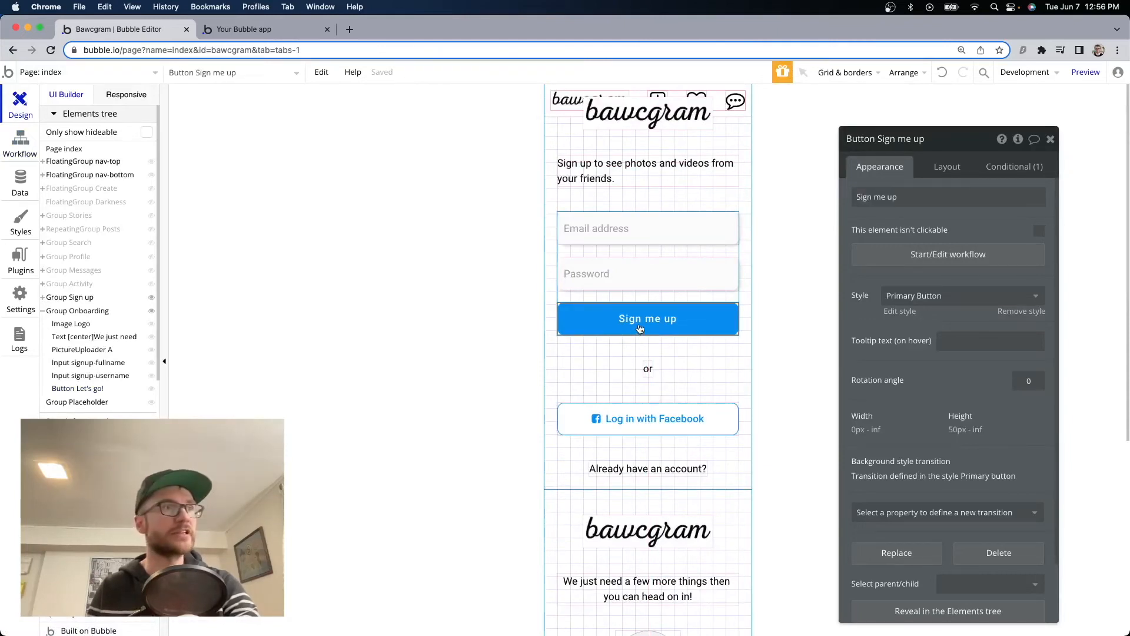
left_click(924, 259)
left_click(207, 235)
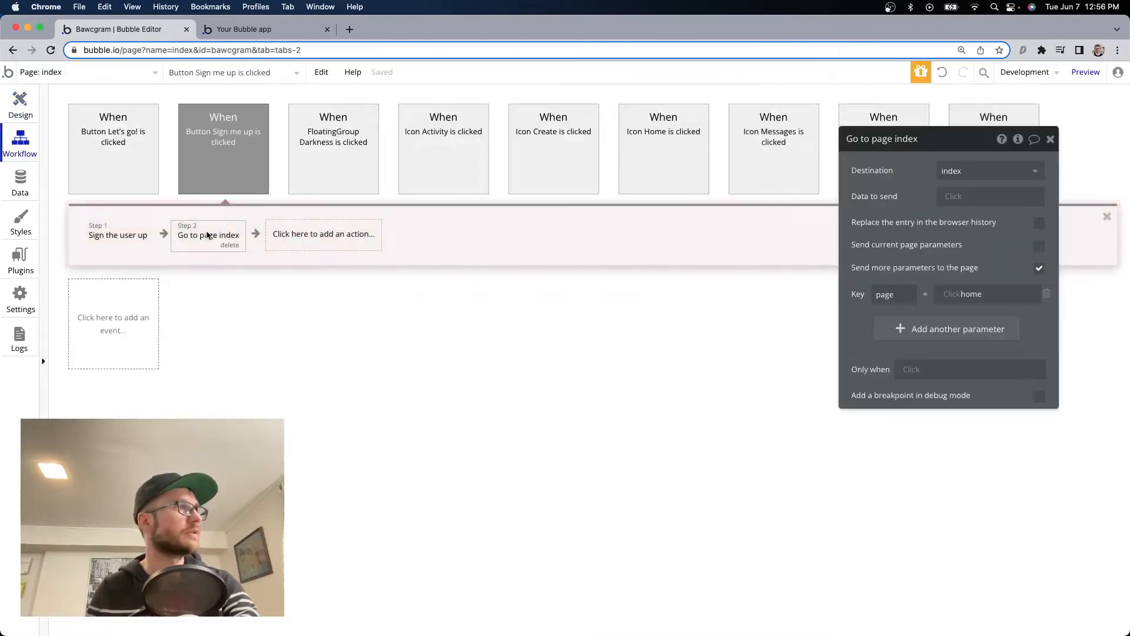
double_click(971, 293)
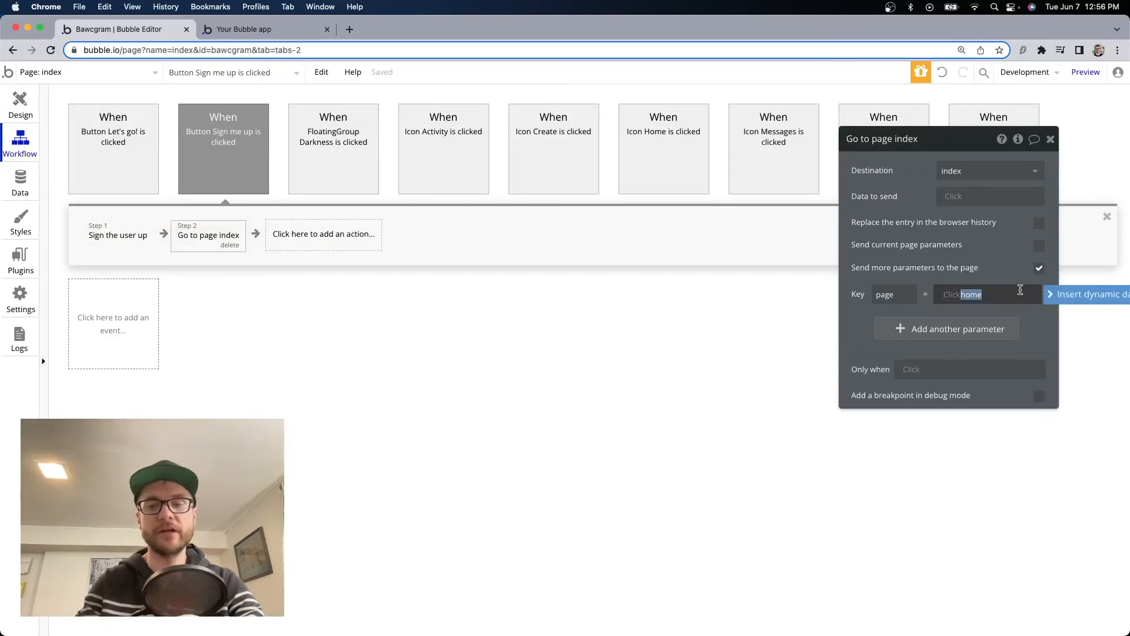
type("d")
type("nboarding")
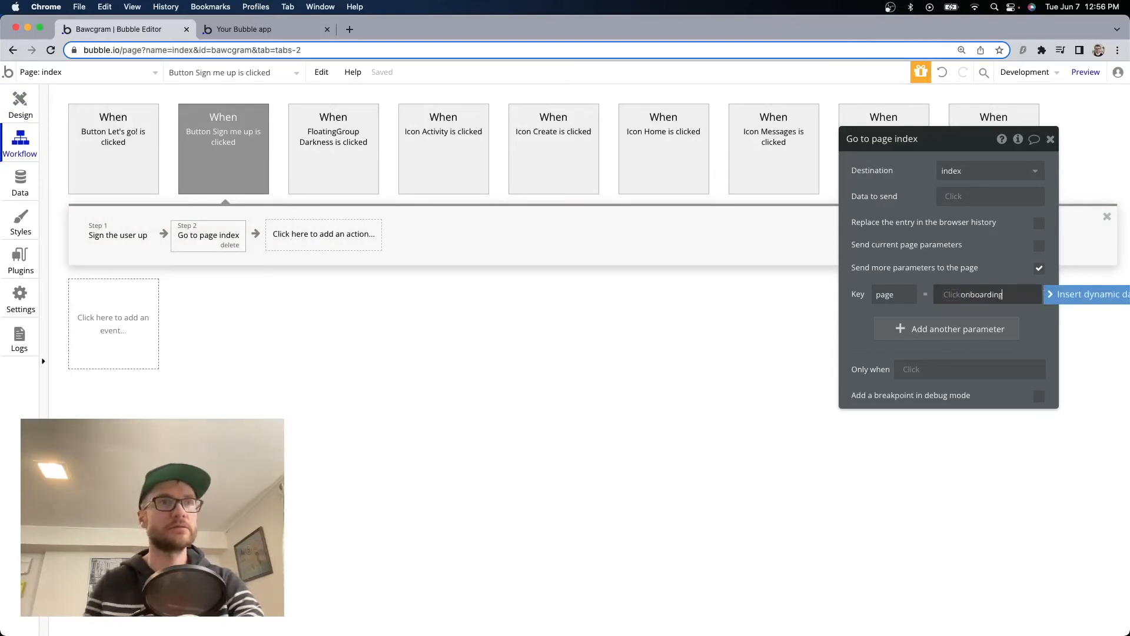
key("super+bracketleft")
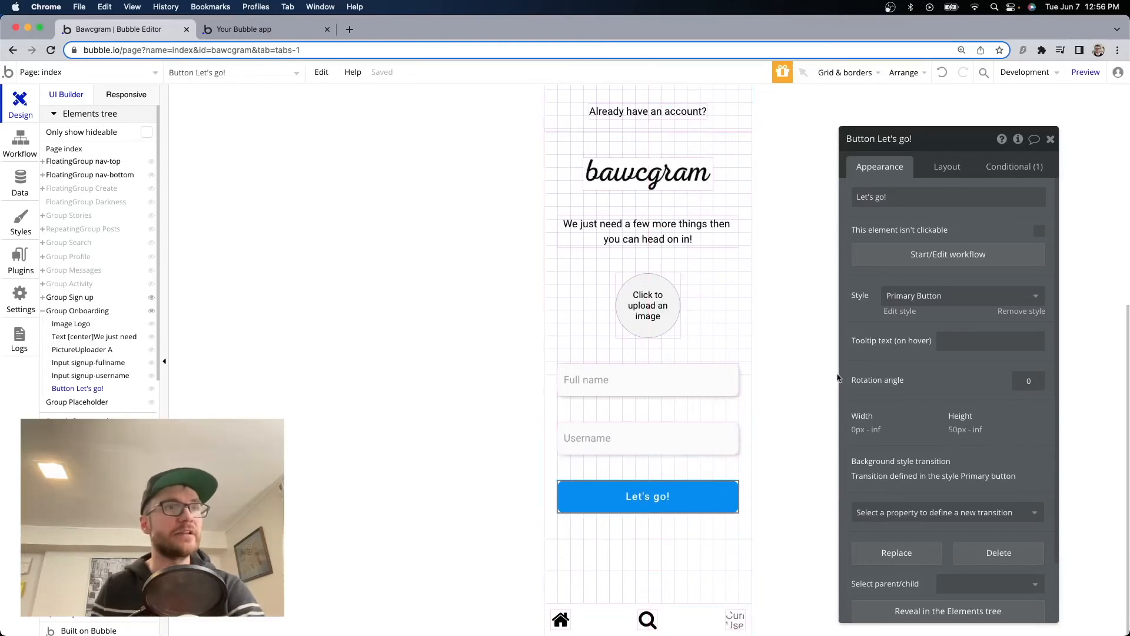
Add a Make changes to Current User step setting profile-picture to PictureUploader A's value.
left_click(945, 259)
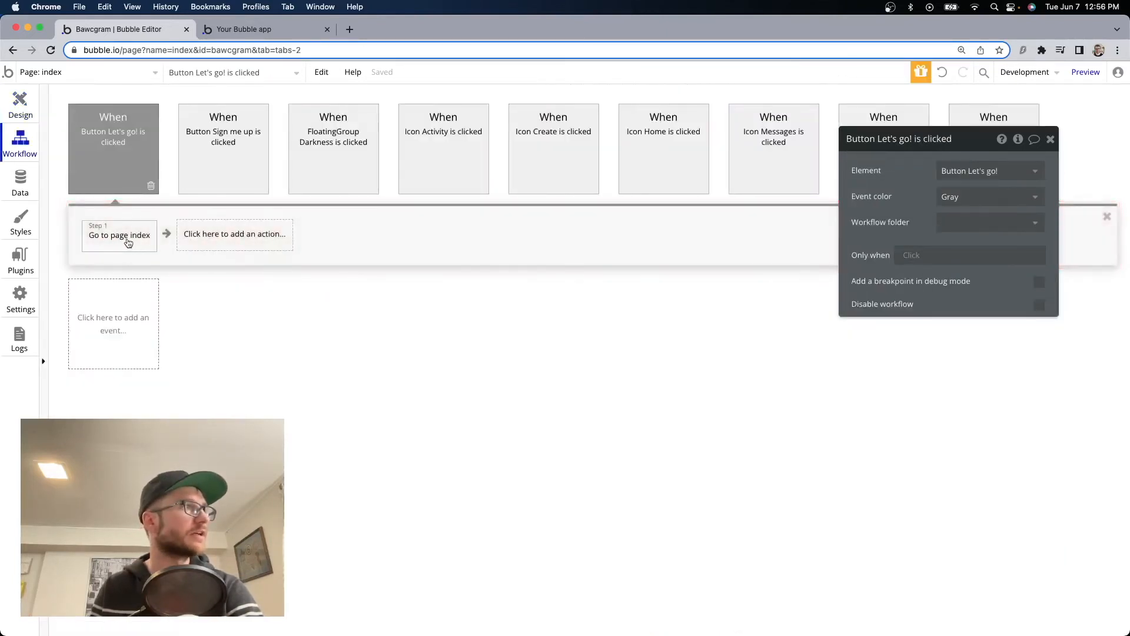
left_click(225, 237)
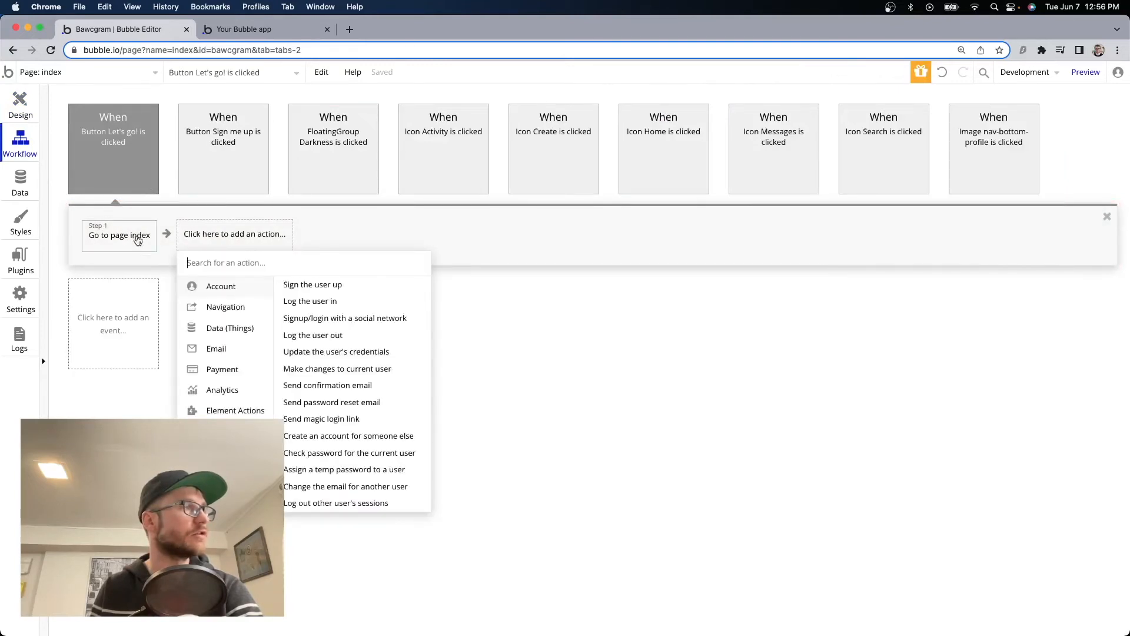
mouse_move(239, 329)
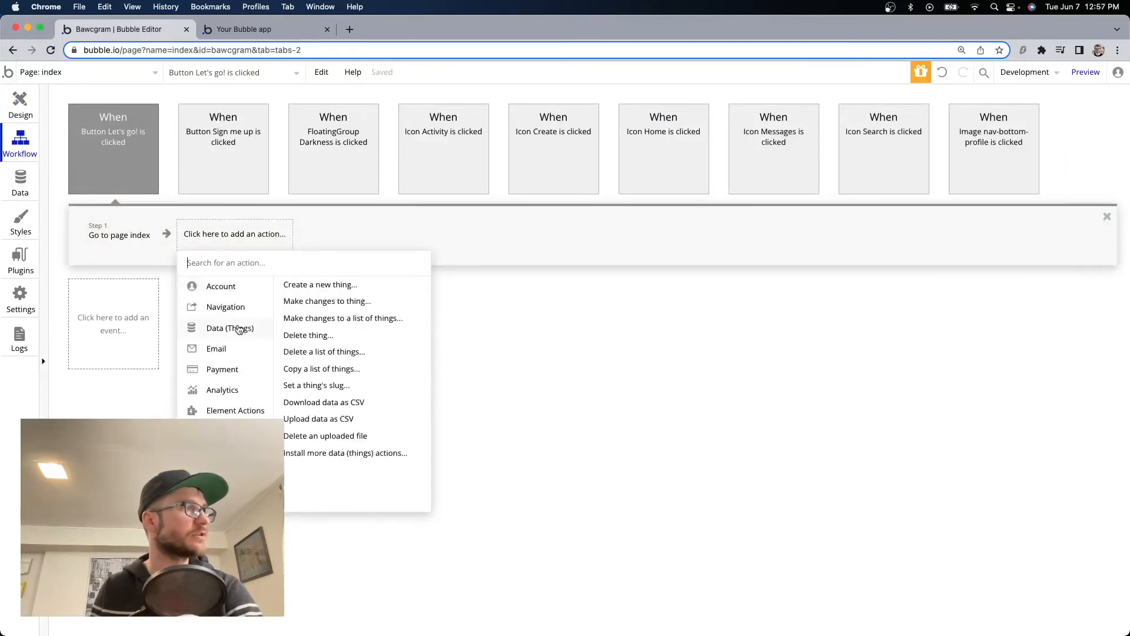
left_click(329, 302)
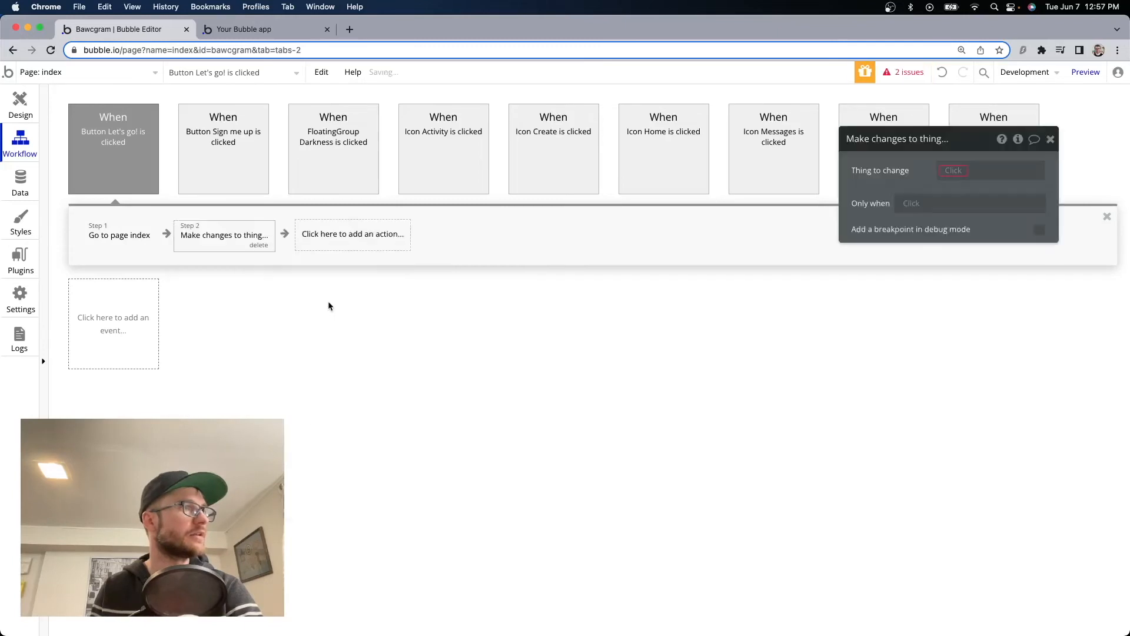
left_click(963, 172)
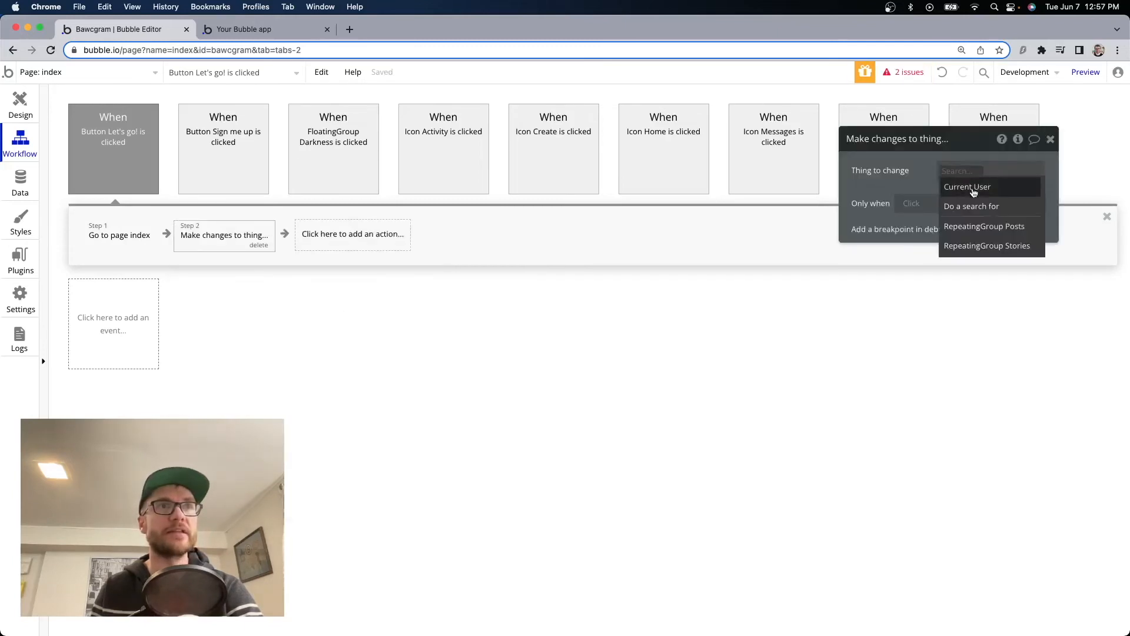
left_click(967, 180)
left_click(940, 213)
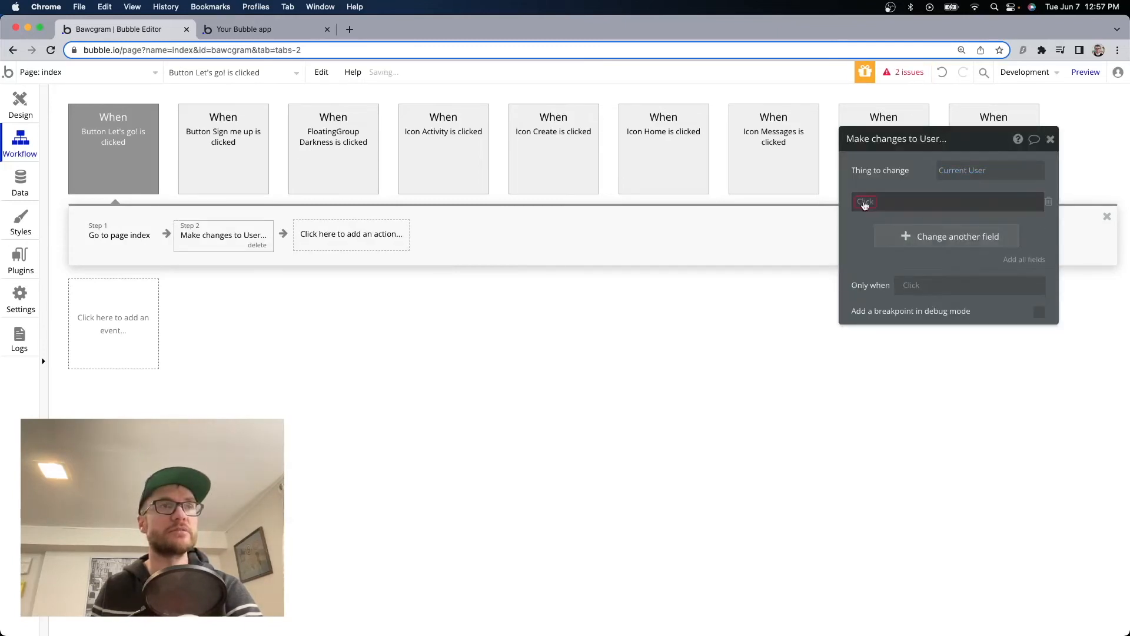
left_click(920, 219)
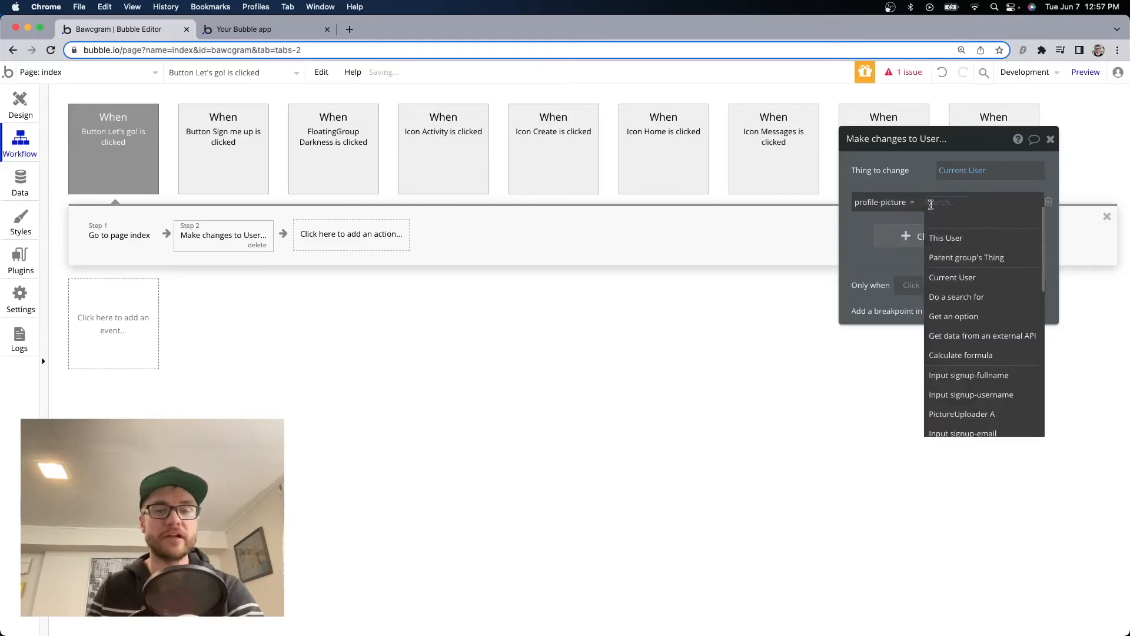
type("imag")
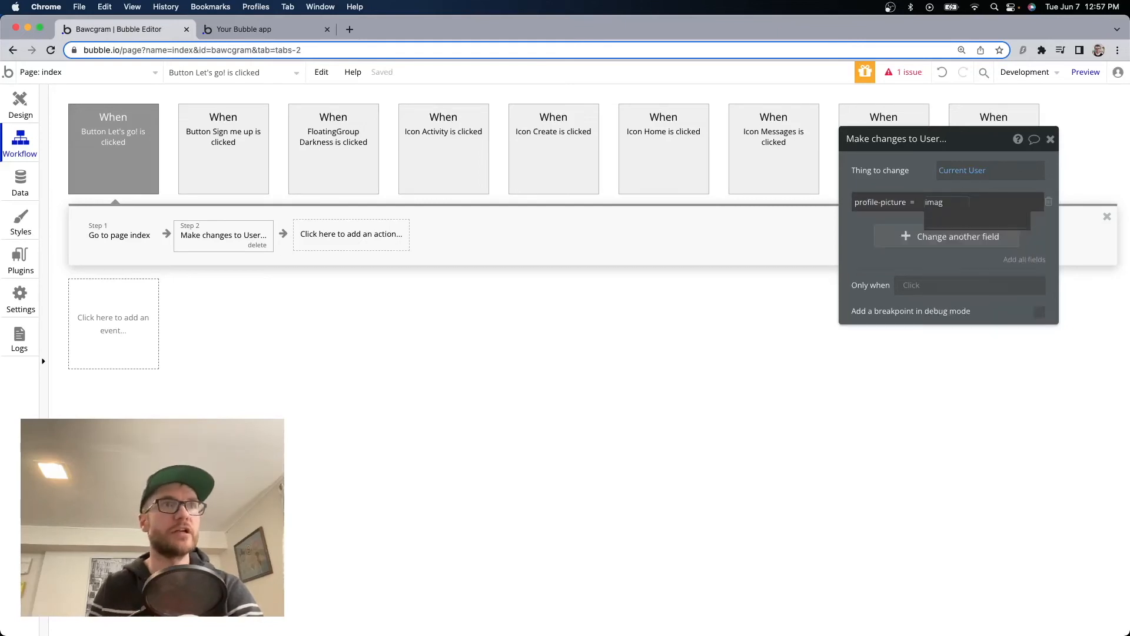
key("BackSpace")
key("BackSpace")
key("BackSpace")
key("BackSpace")
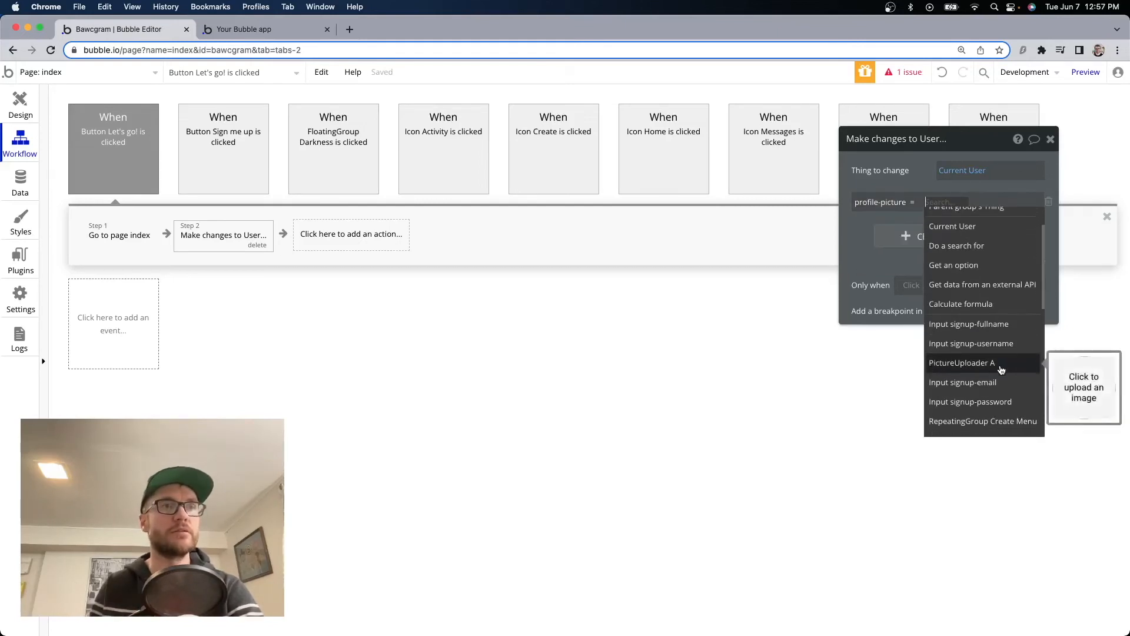
left_click(1004, 368)
left_click(1012, 224)
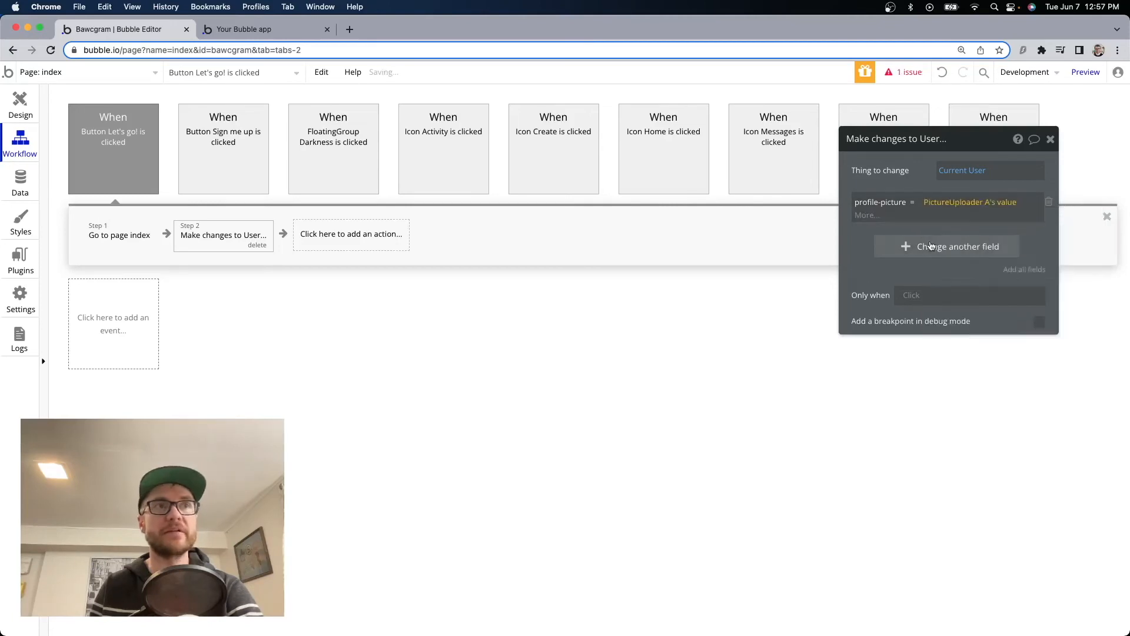
Also set username to Input signup-username's value in the same user-change step.
left_click(880, 232)
left_click(879, 229)
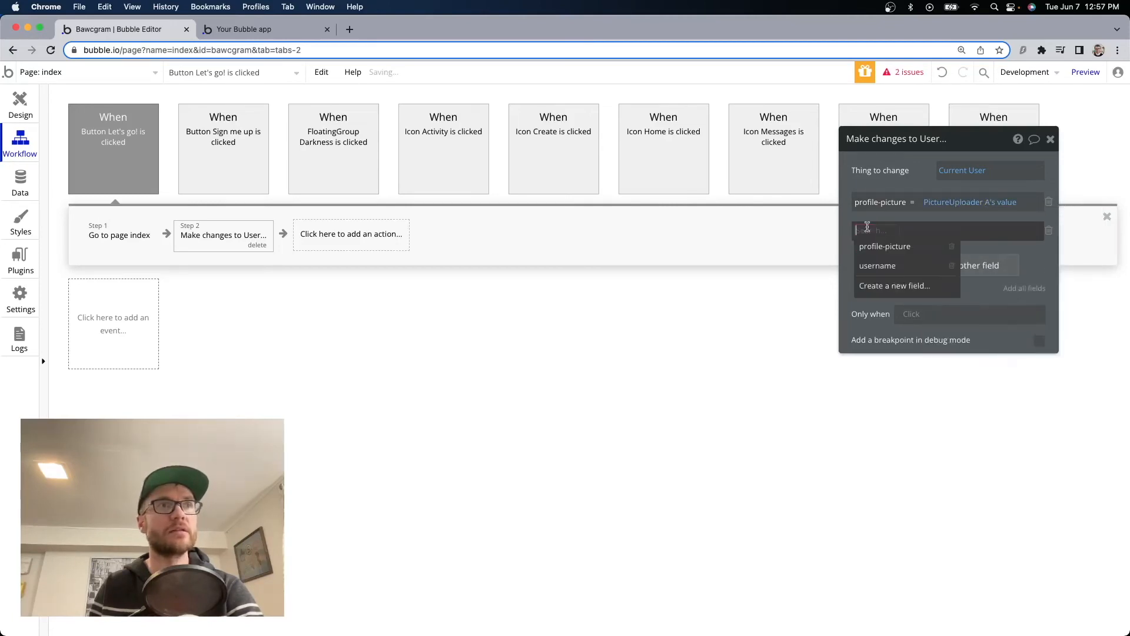
left_click(883, 268)
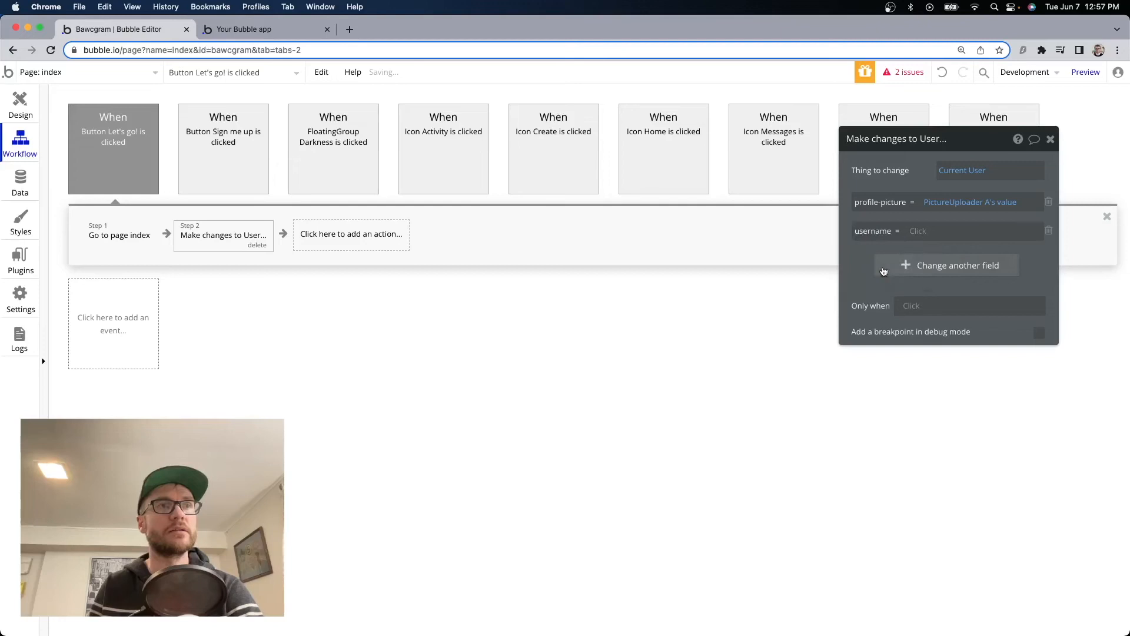
left_click(922, 235)
type("usern")
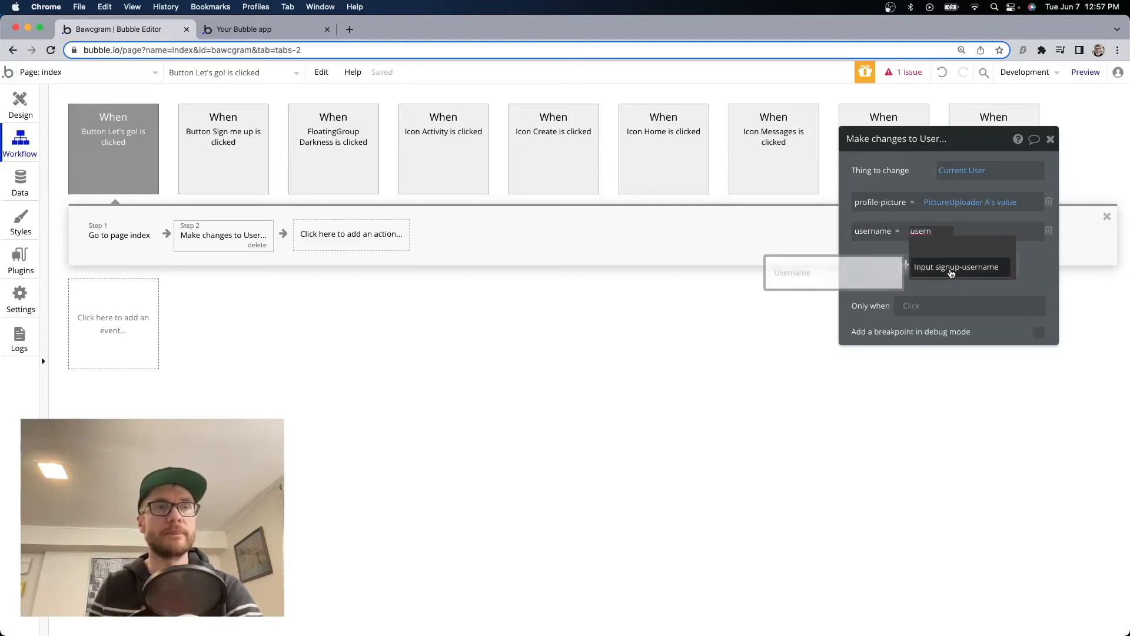
left_click(952, 270)
left_click(1004, 260)
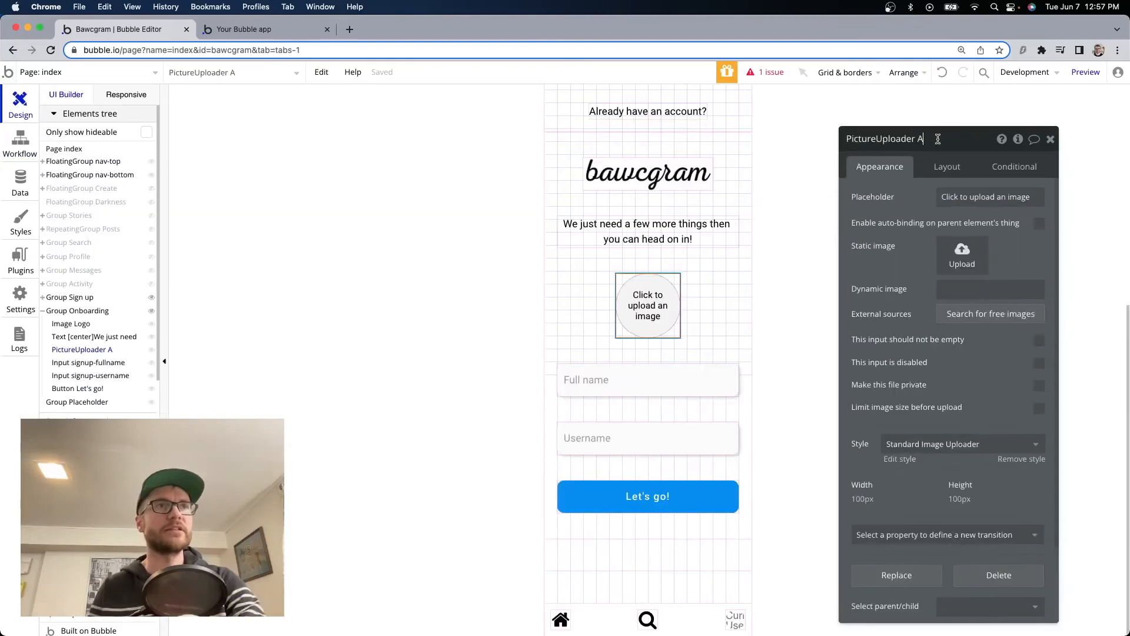
left_click_drag(924, 138, 841, 137)
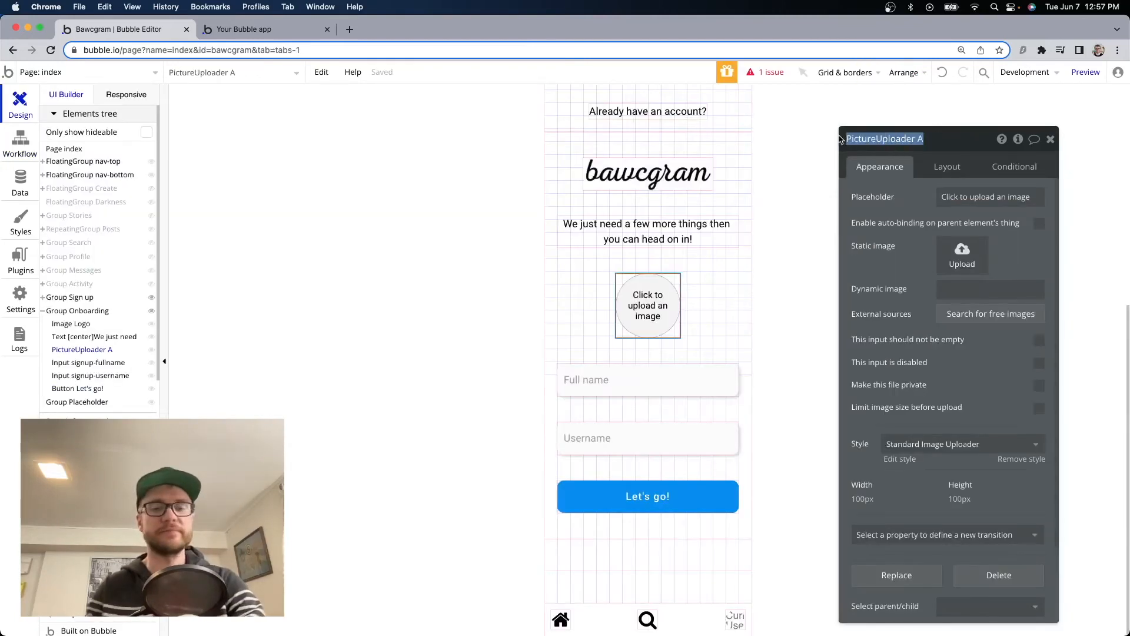
Rename PictureUploader A to 'PictureUploader onboarding', review the Full name and Username inputs, then view Data.
type("PictureUploader onboarding")
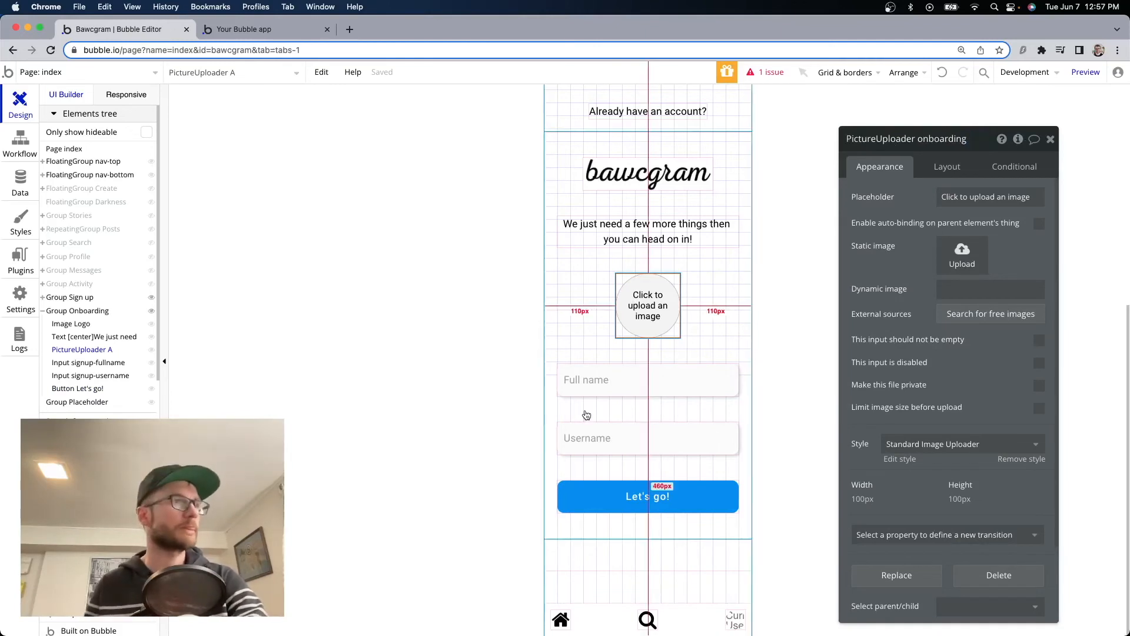
left_click(598, 382)
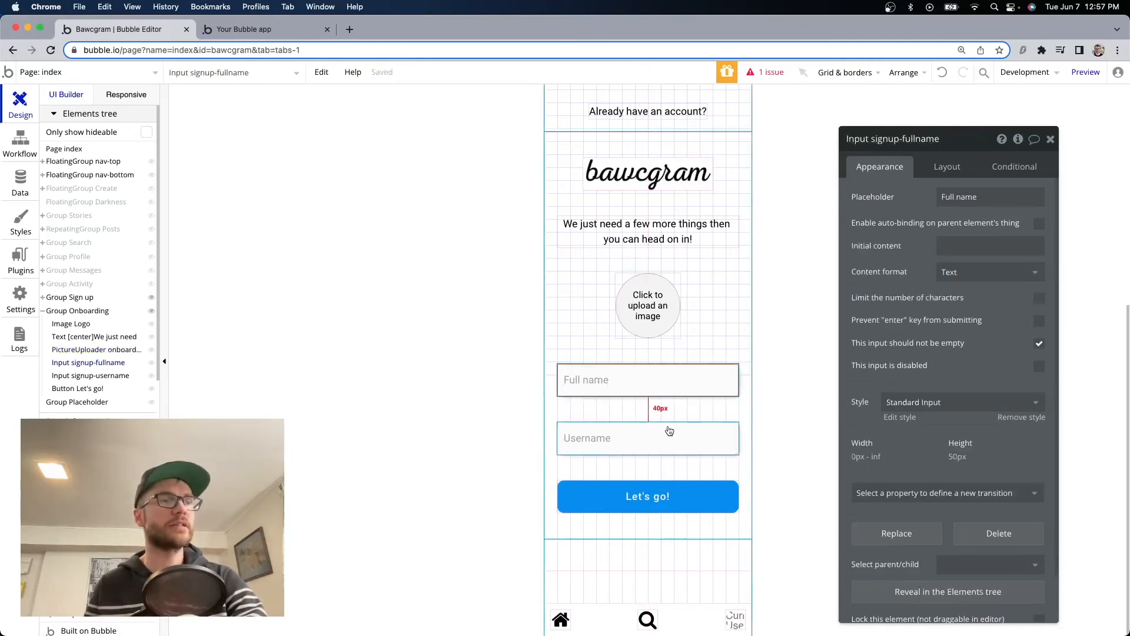
left_click(661, 443)
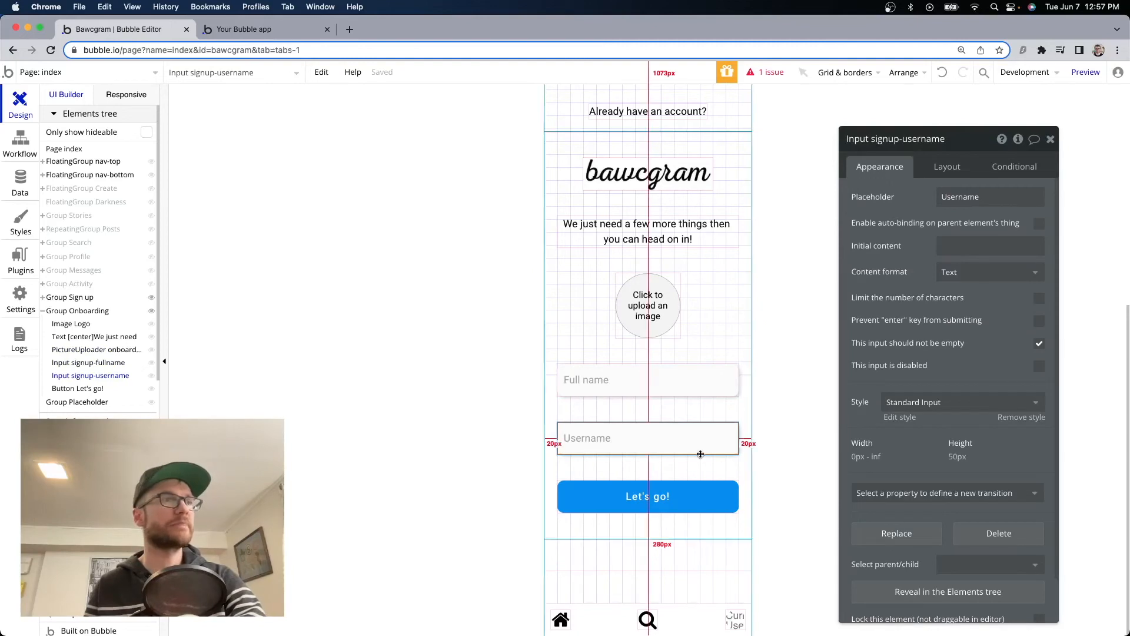
left_click(654, 387)
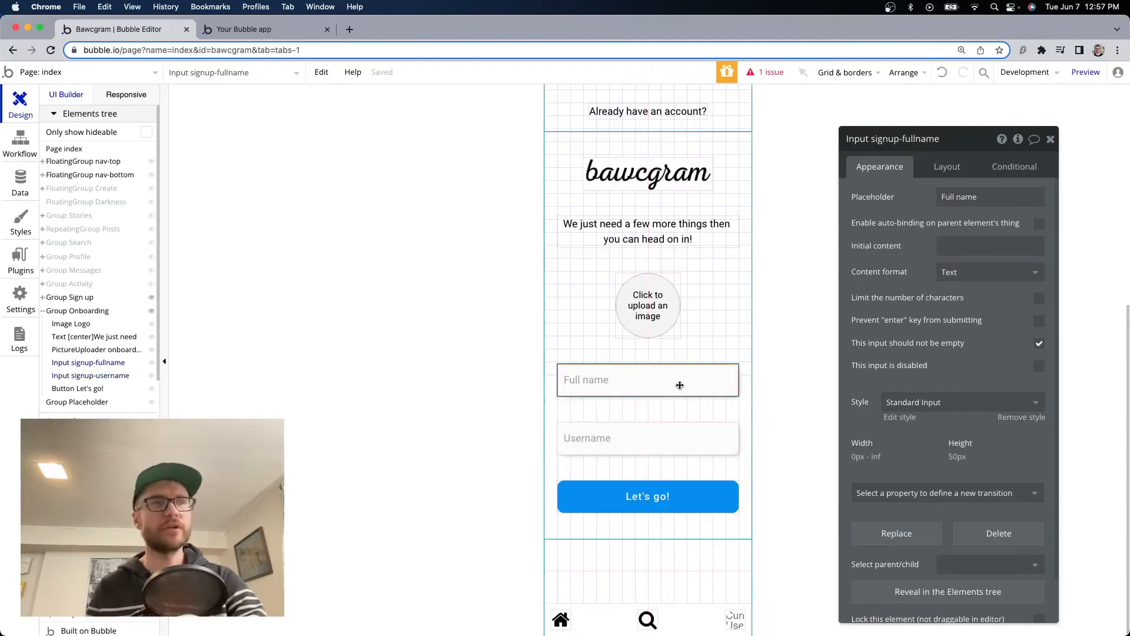
left_click(23, 183)
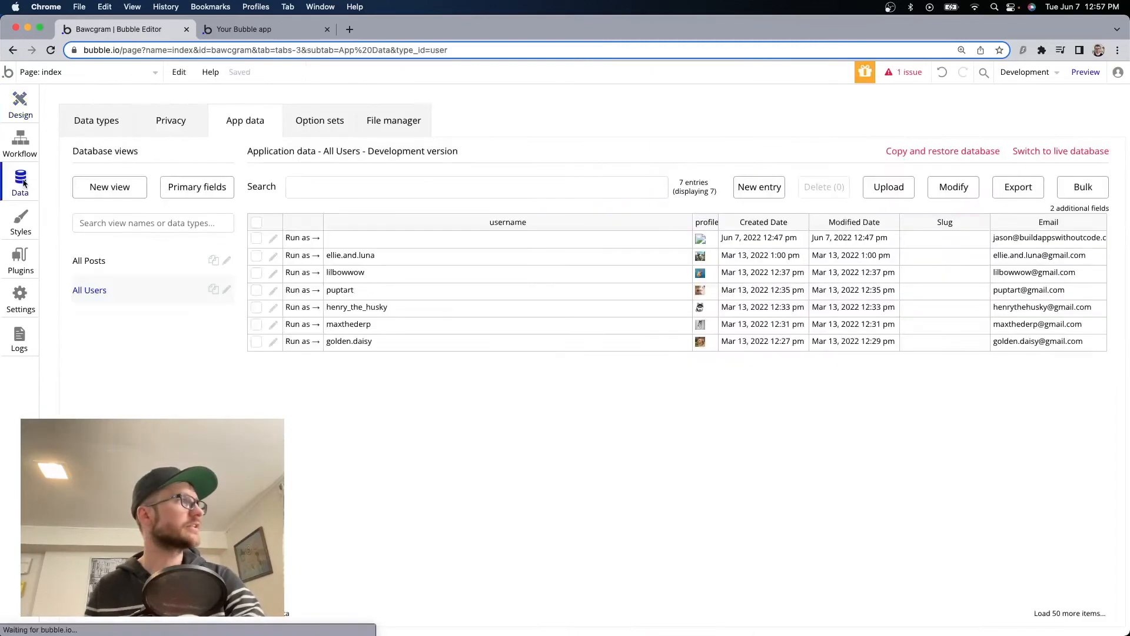
Create a new text field named 'Fullname' on the User data type.
left_click(115, 122)
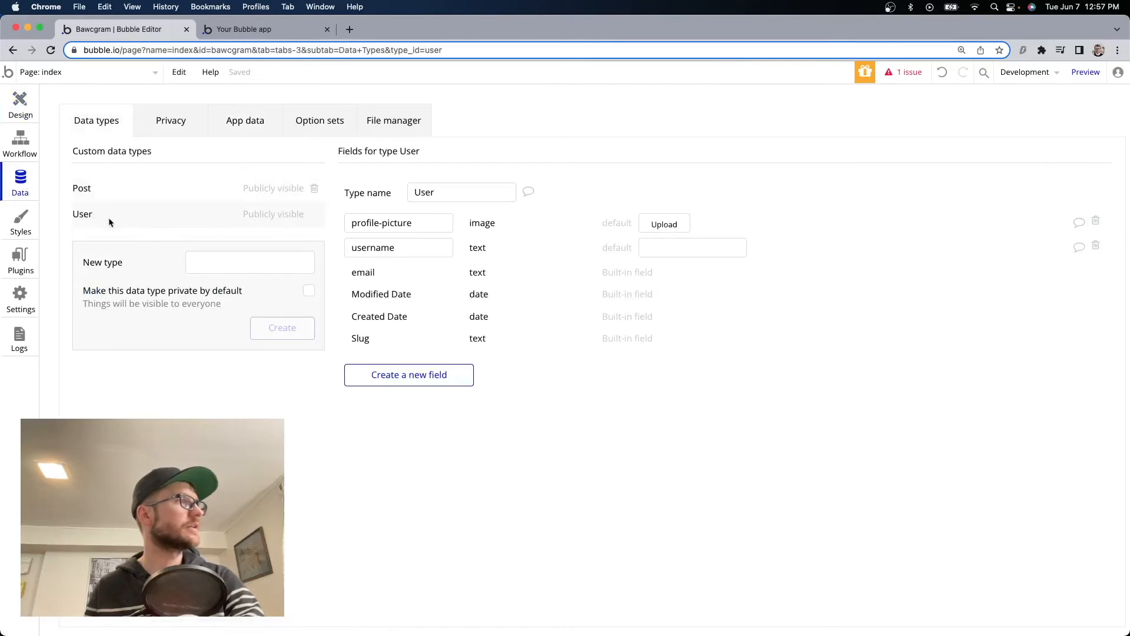
left_click(416, 378)
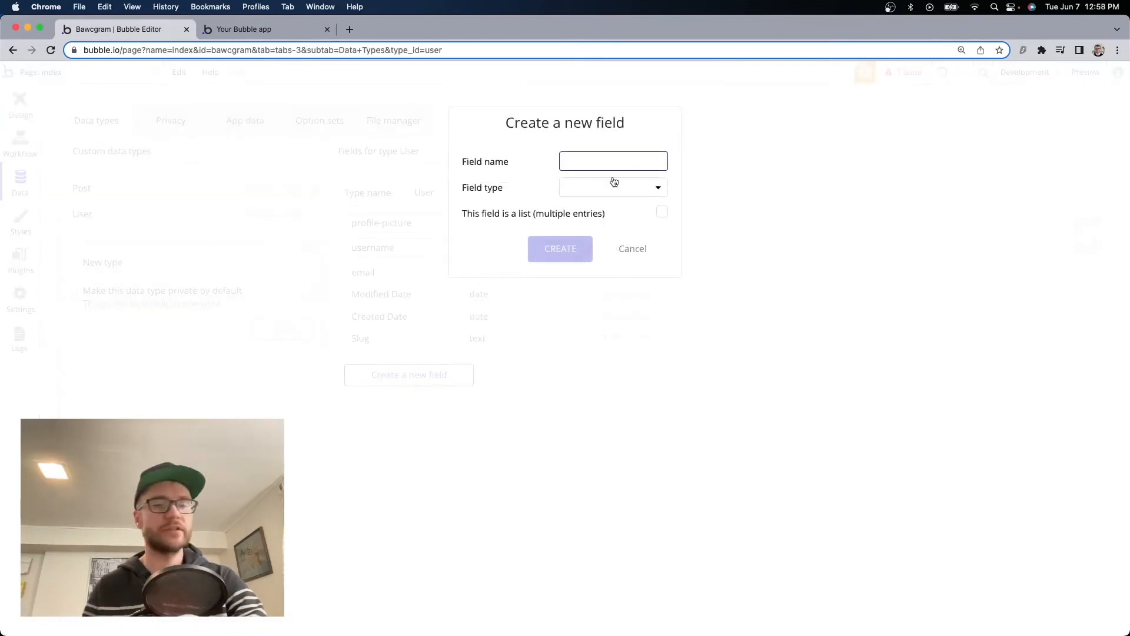
type("Fullname")
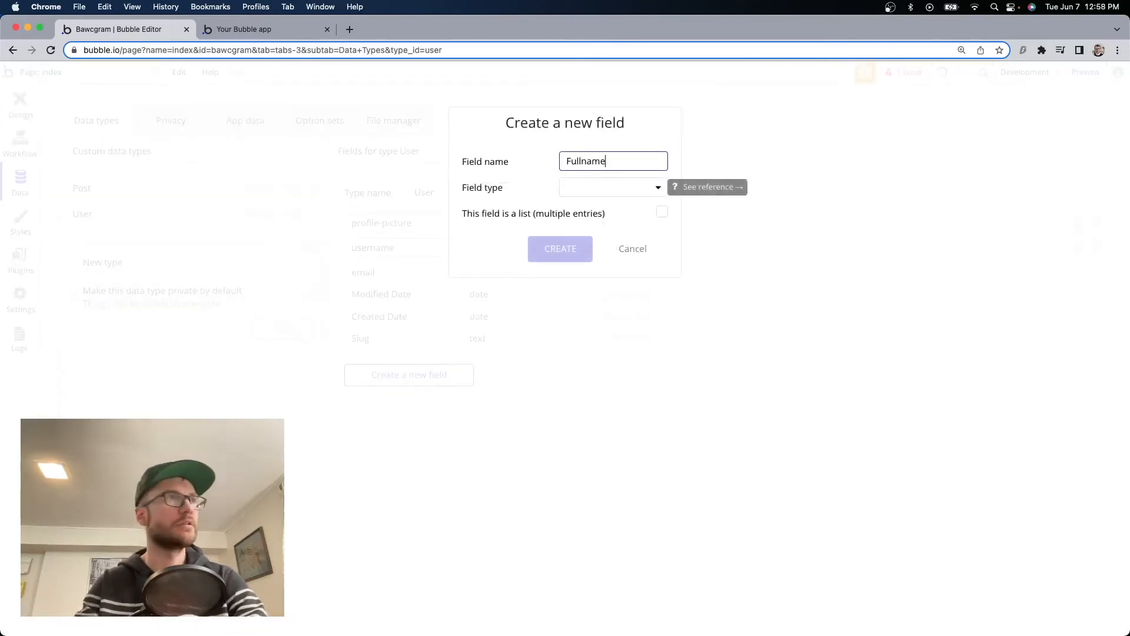
left_click(614, 182)
left_click(613, 212)
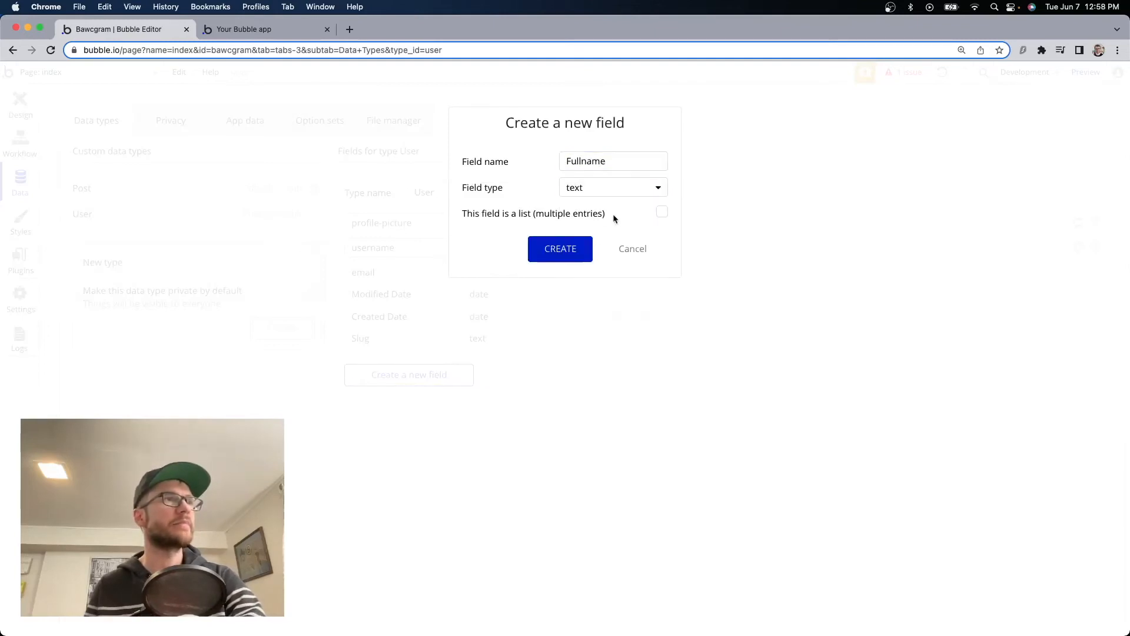
left_click(575, 250)
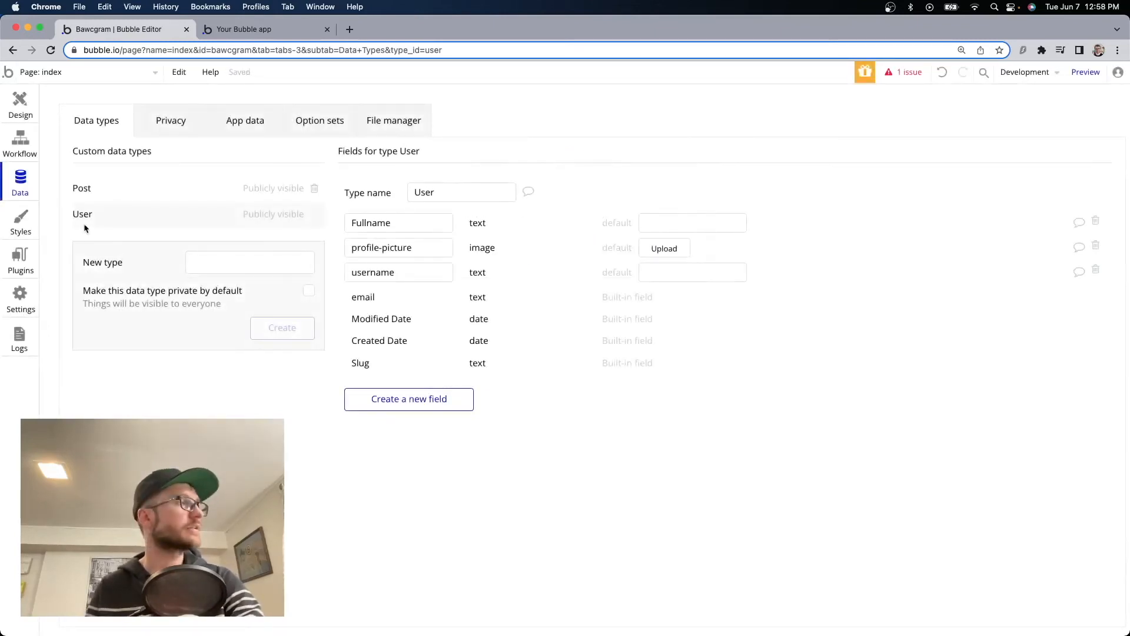
left_click(20, 104)
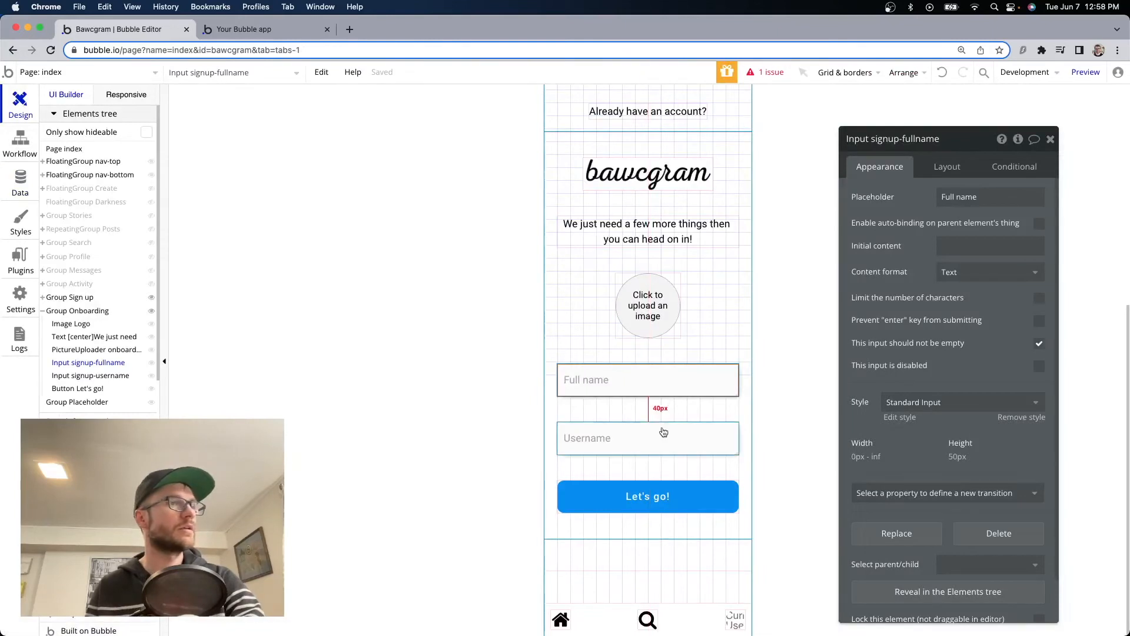
In the Let's go! workflow, set Fullname to Input signup-fullname's value.
left_click(677, 497)
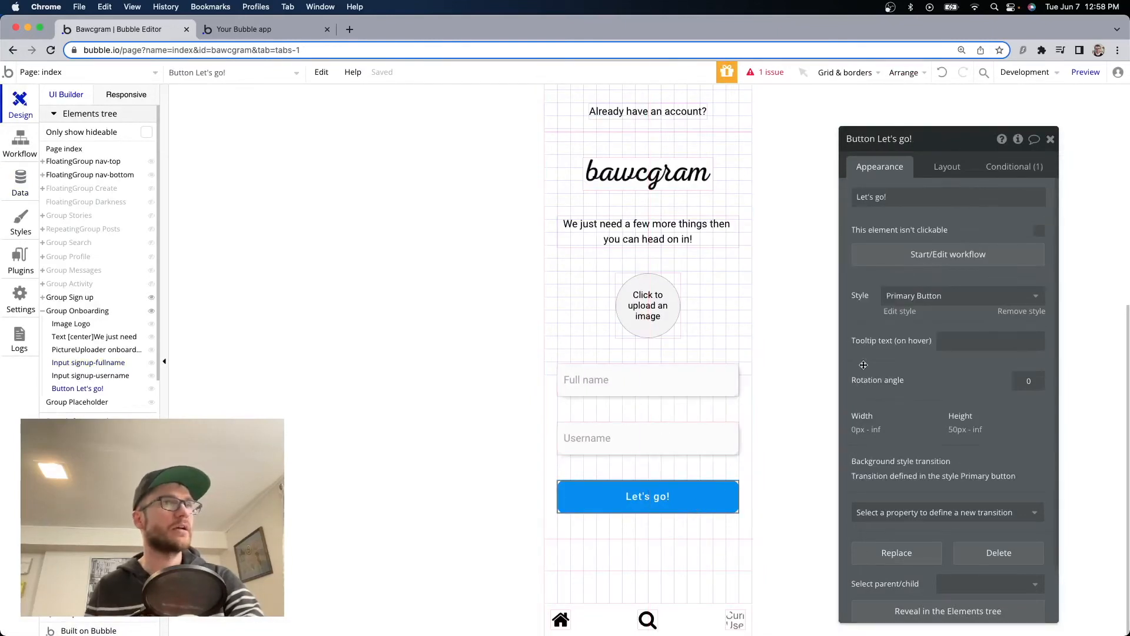
left_click(973, 259)
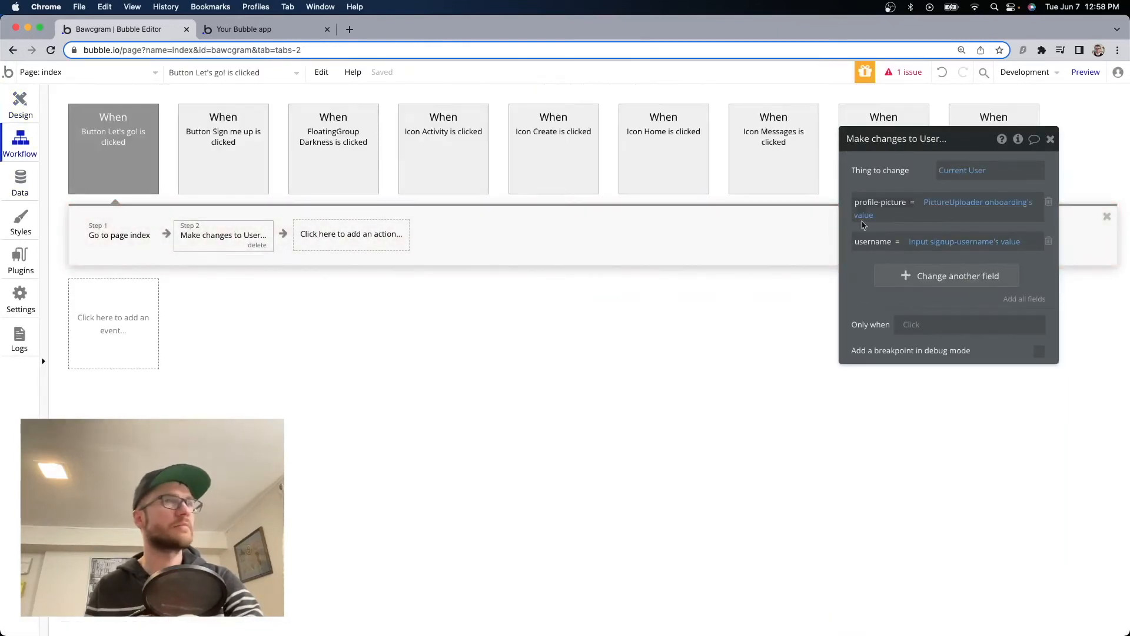
left_click(922, 281)
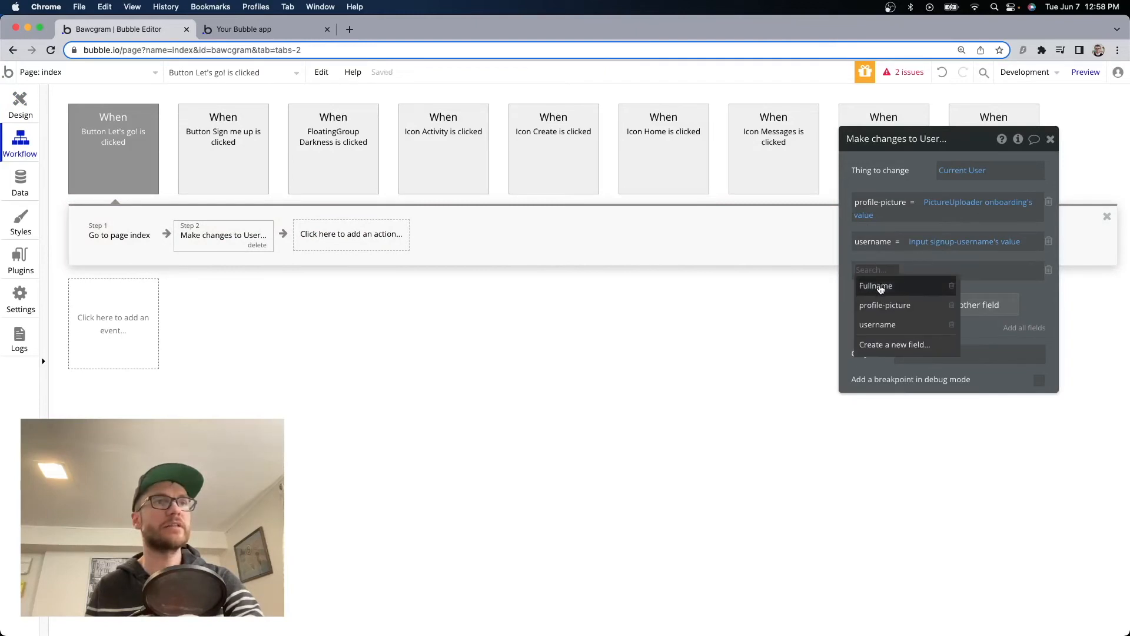
left_click(922, 285)
left_click(921, 270)
type("f")
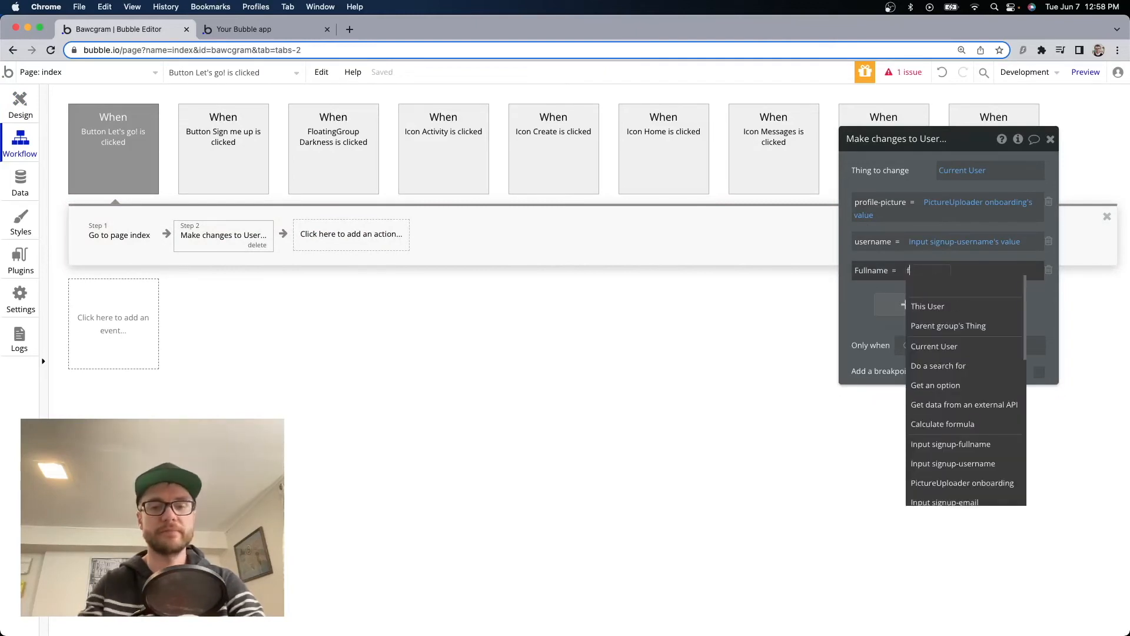
type("ull")
left_click(942, 306)
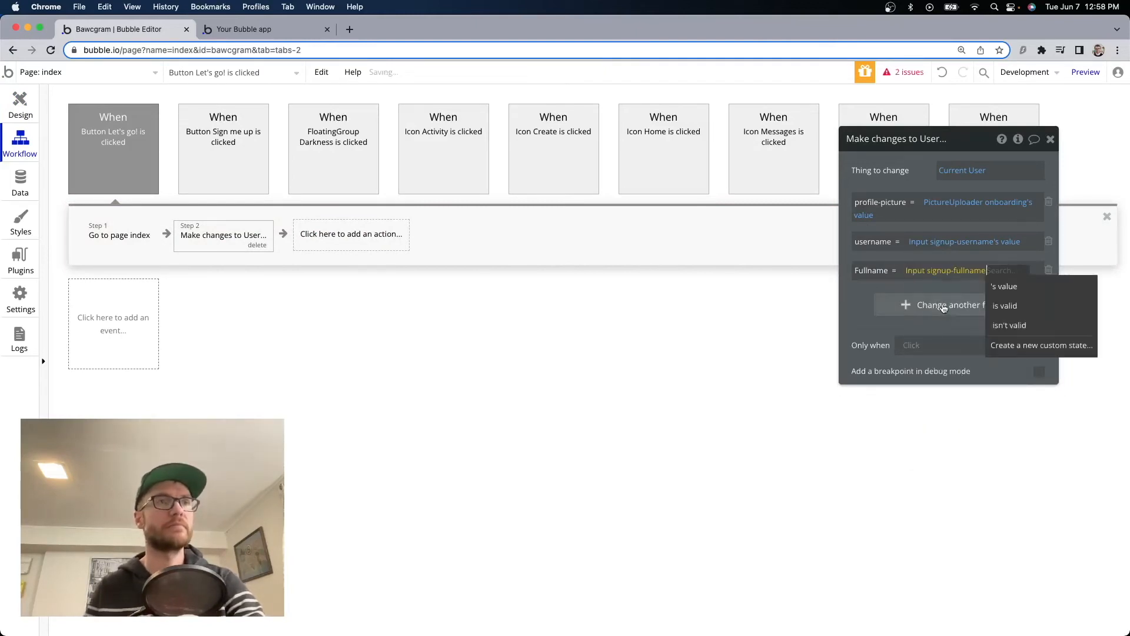
left_click(1002, 289)
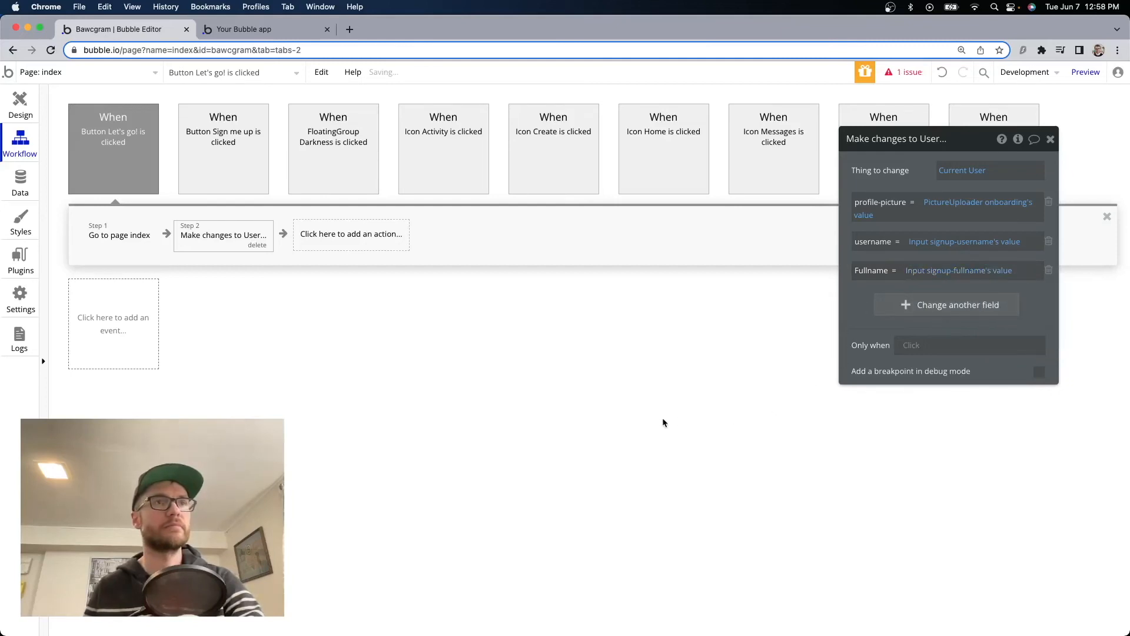
left_click(1049, 140)
Move the Make changes to User step before Go to page index.
left_click(202, 238)
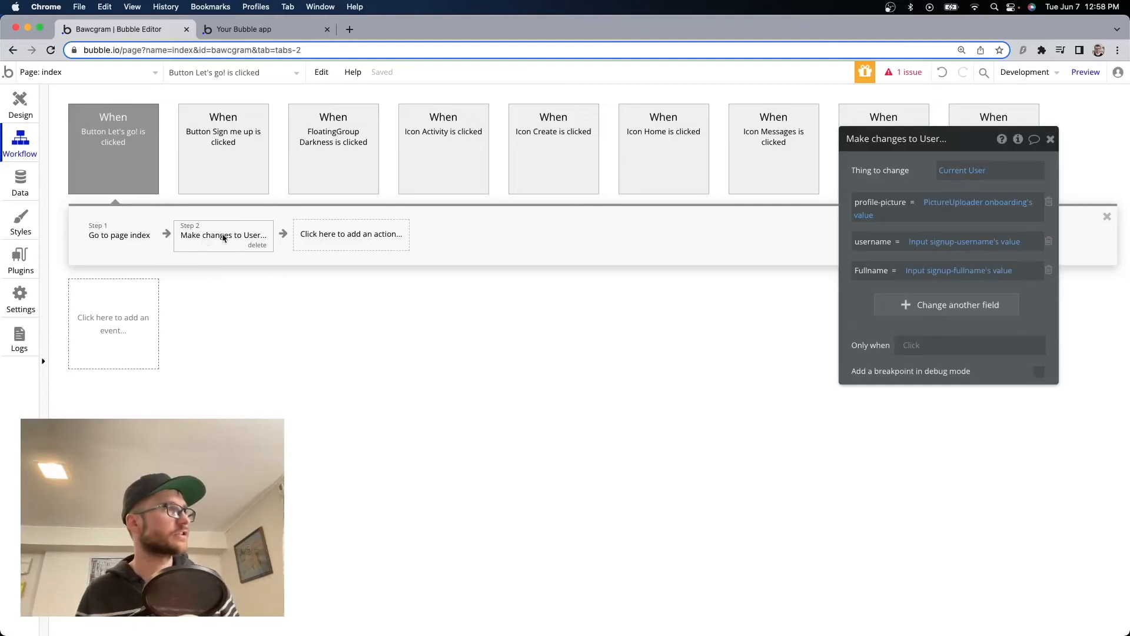
left_click_drag(202, 239, 112, 239)
left_click(213, 237)
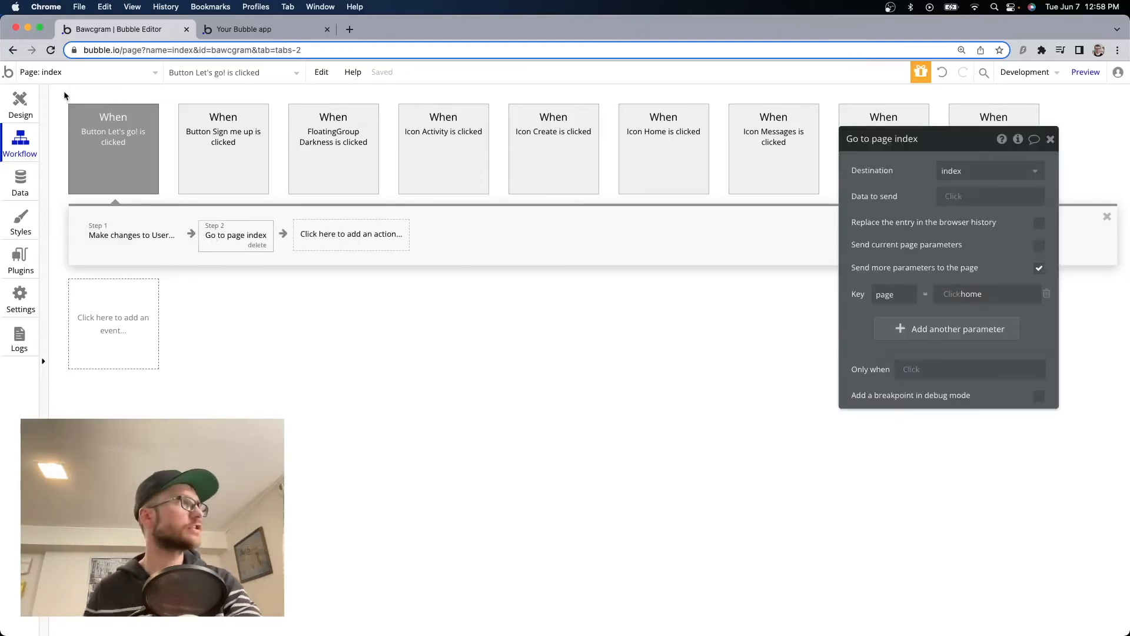
left_click(244, 29)
Load the signup page in the preview and sign up with a test email and password.
left_click_drag(290, 49, 340, 49)
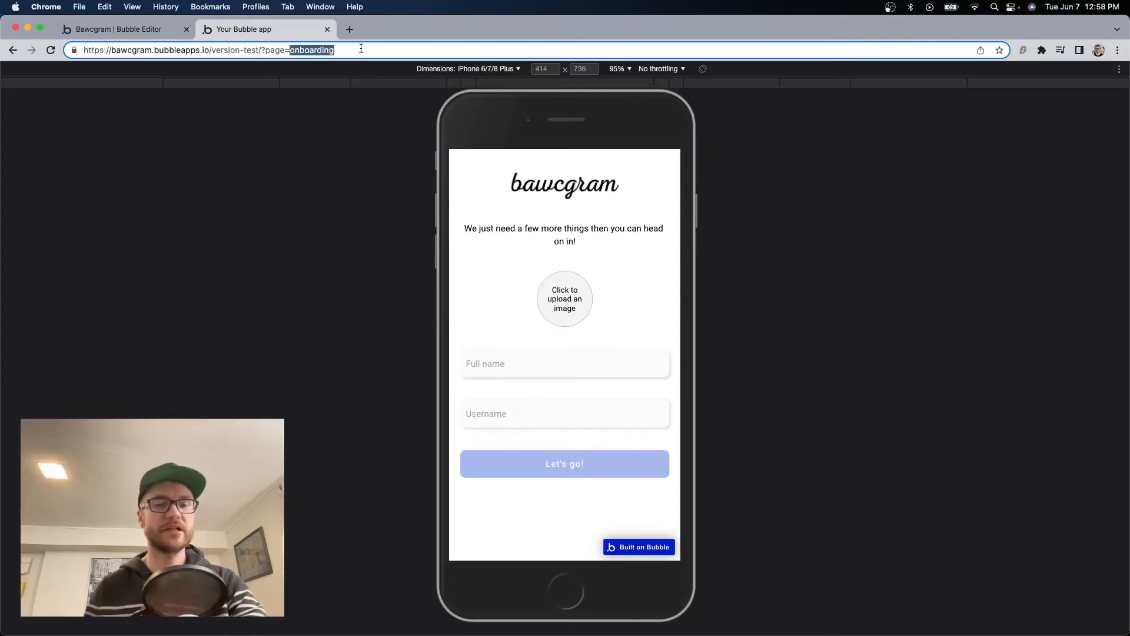
type("signup")
key("Return")
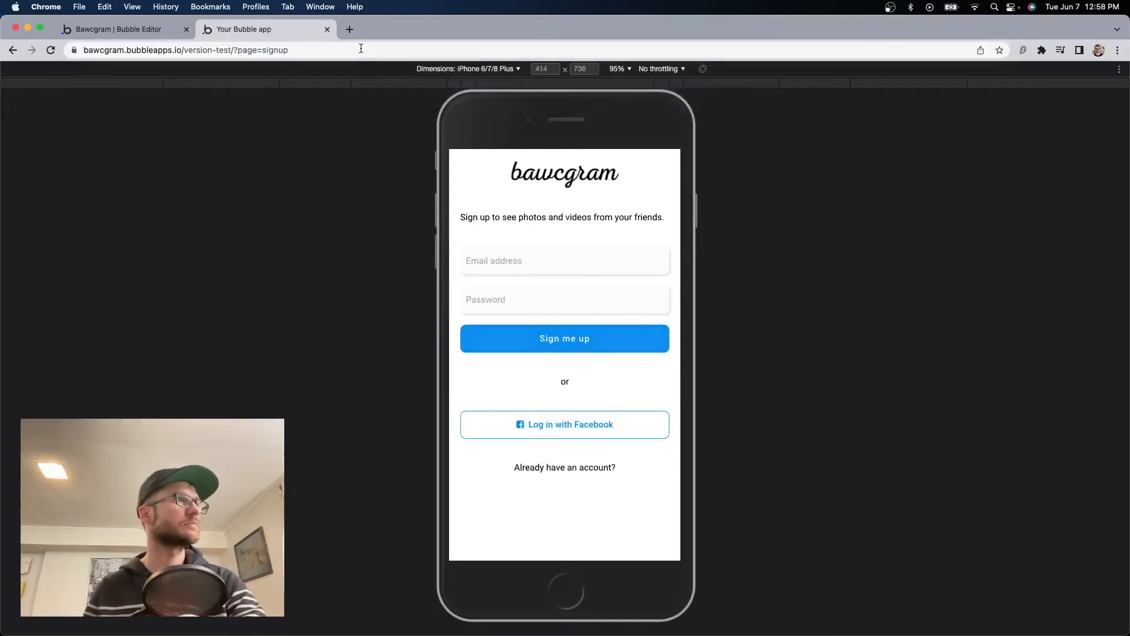
key("Tab")
type("12345")
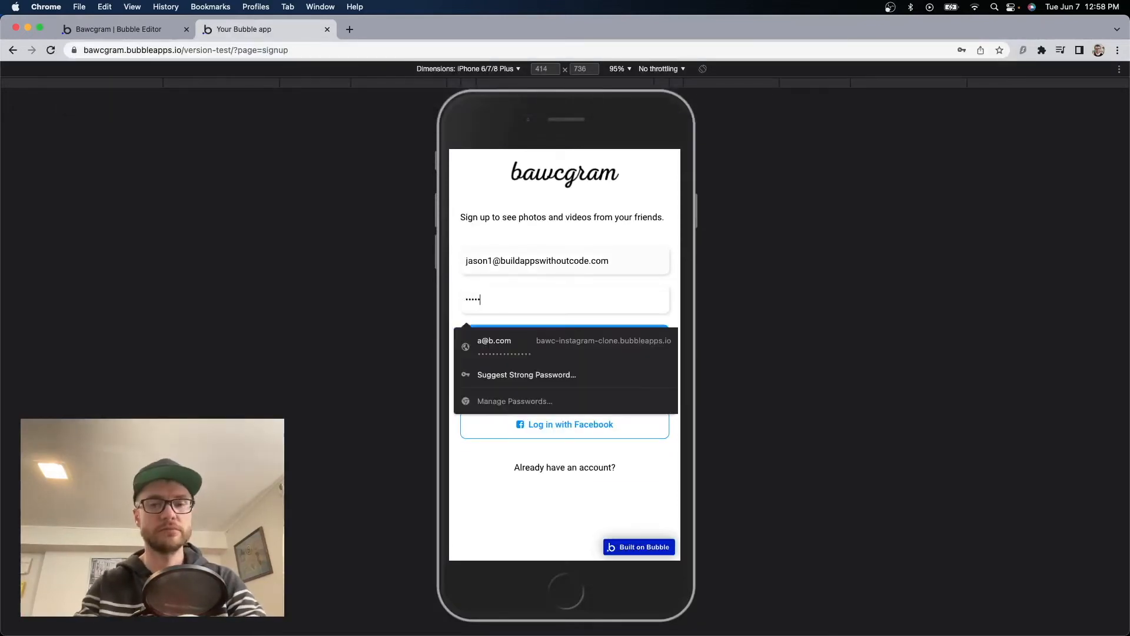
type("678")
left_click(572, 336)
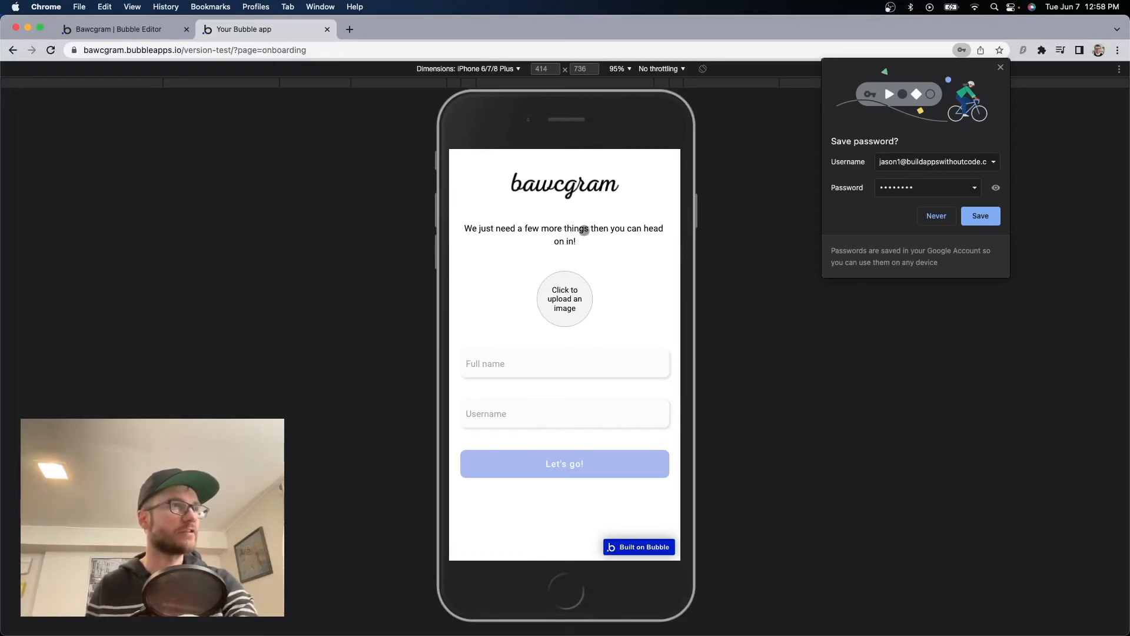
Upload a profile photo, enter a full name and username, and submit onboarding to reach home.
left_click(576, 294)
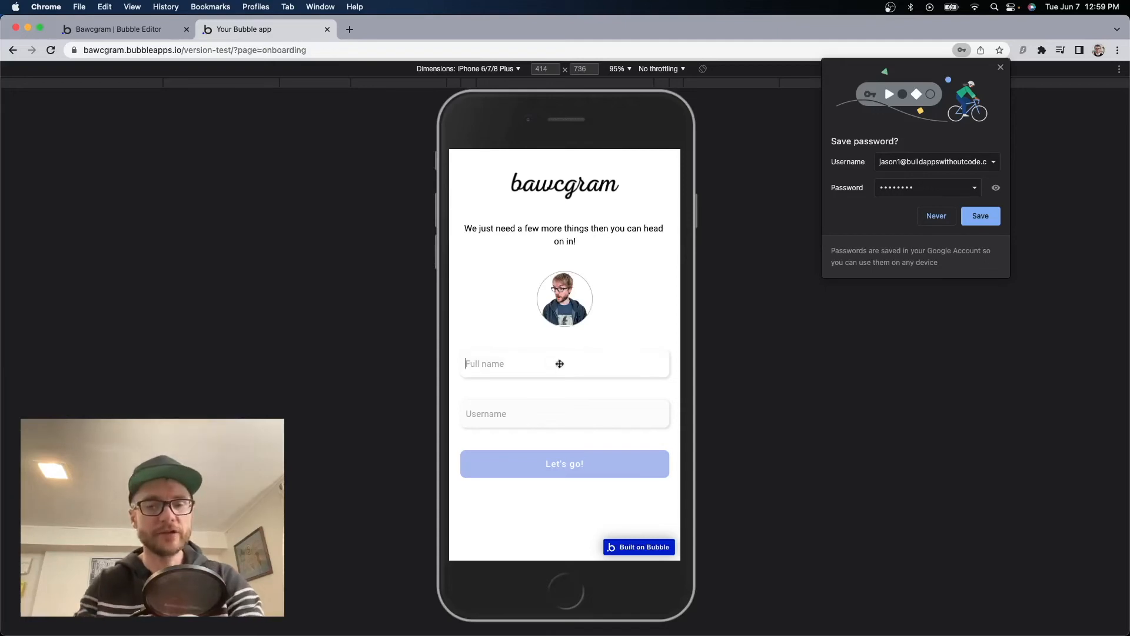
type("Jason")
key("Tab")
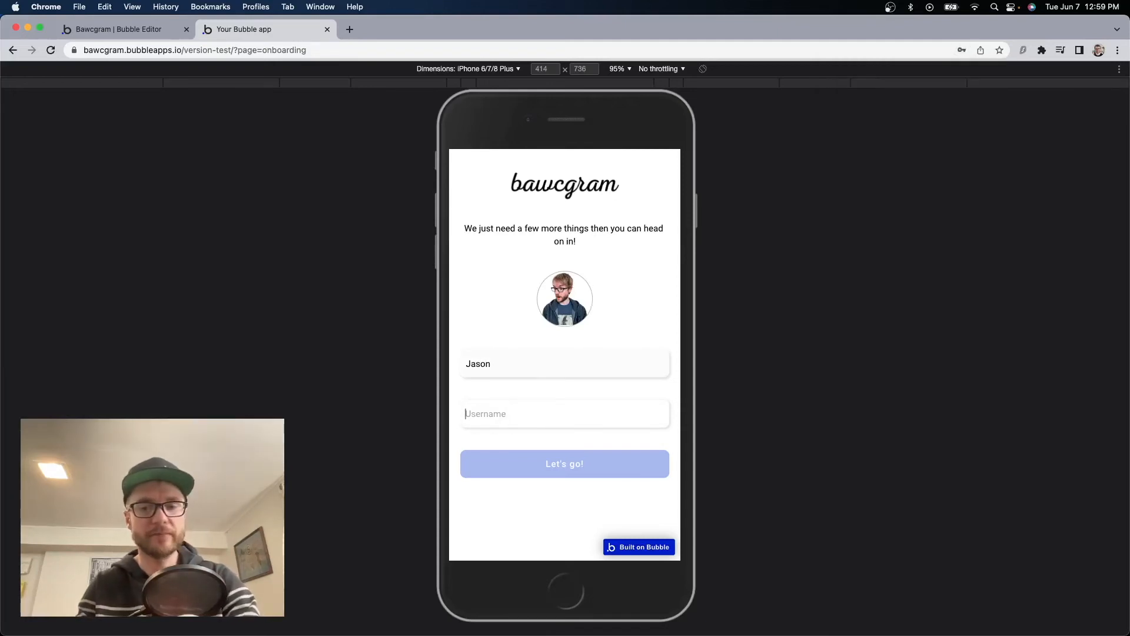
type("bawcbaby")
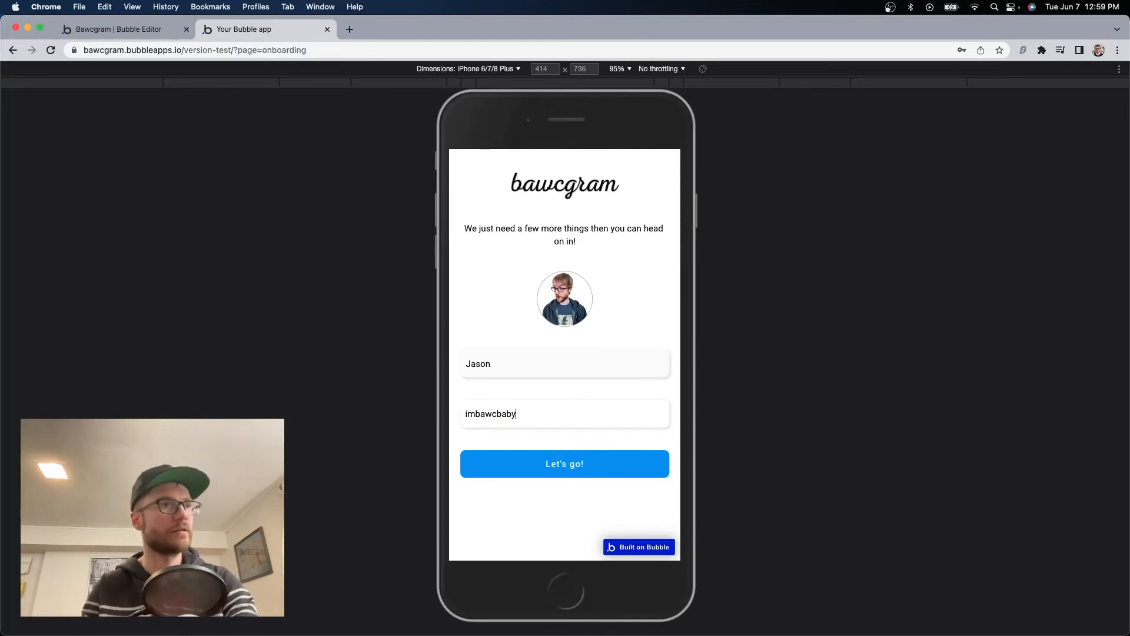
left_click(552, 470)
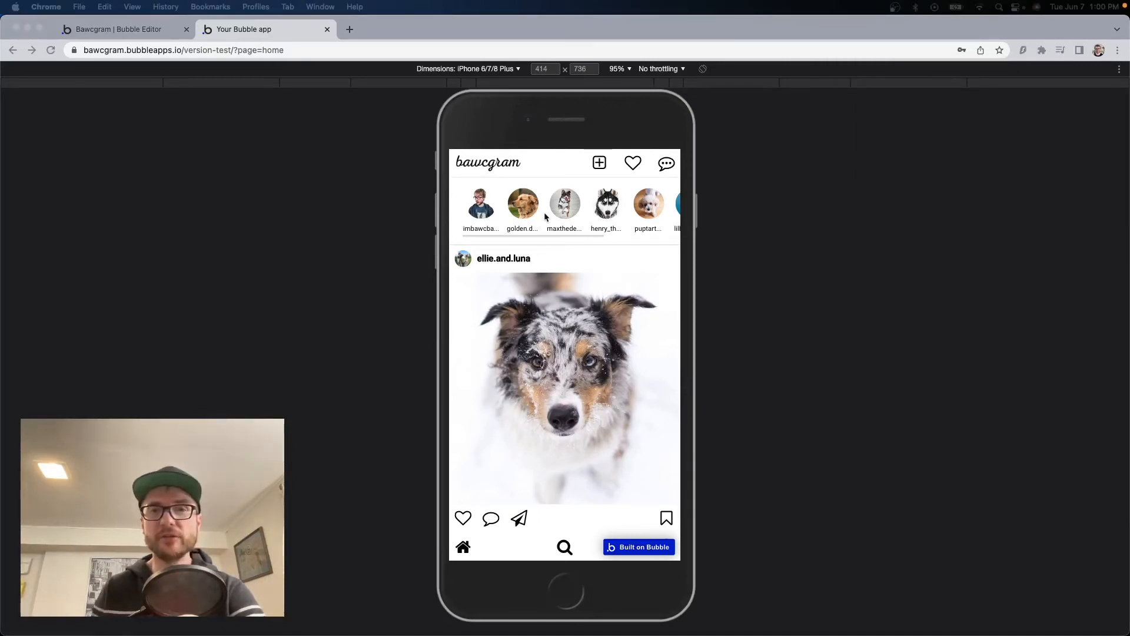
left_click(144, 30)
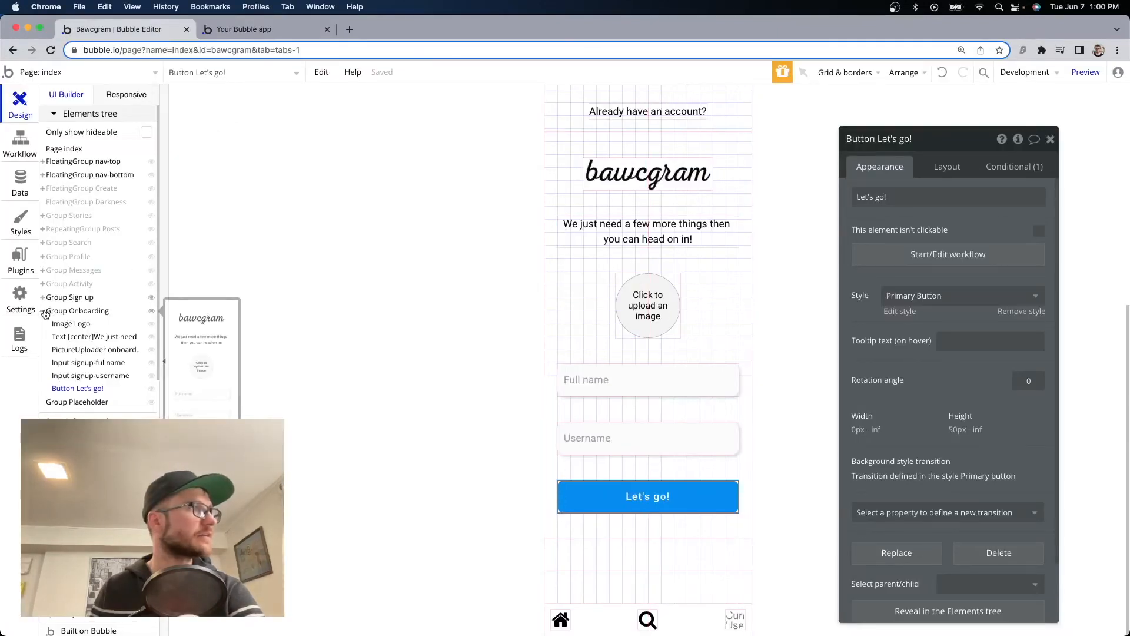
Hide Group Sign up and Group Onboarding, show Group Profile, and delete its placeholder text.
left_click(152, 301)
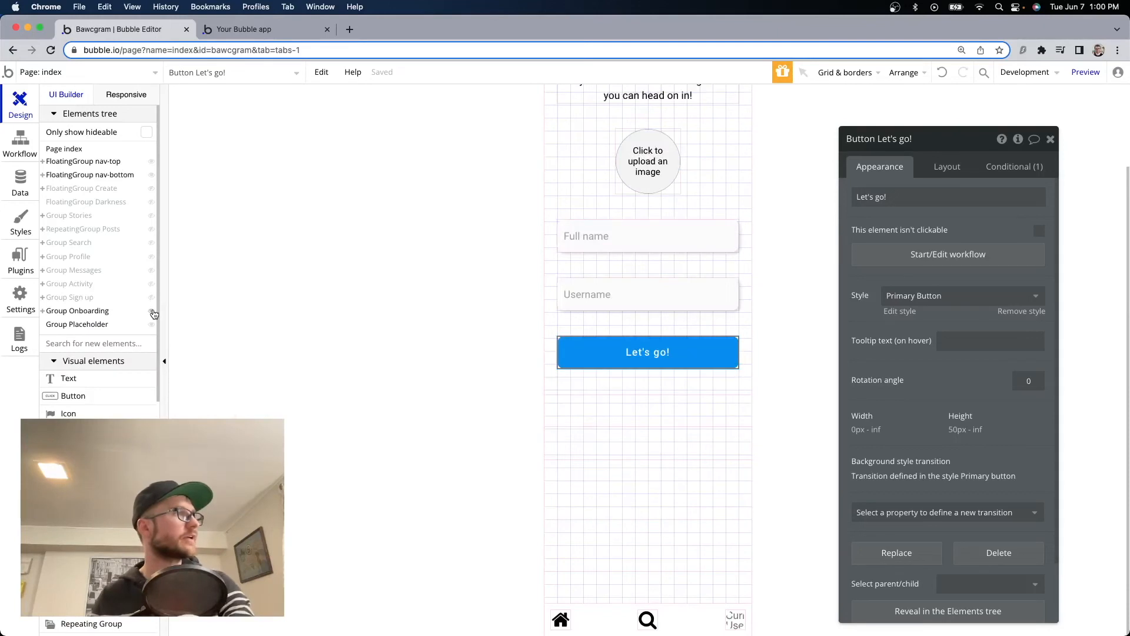
left_click(152, 311)
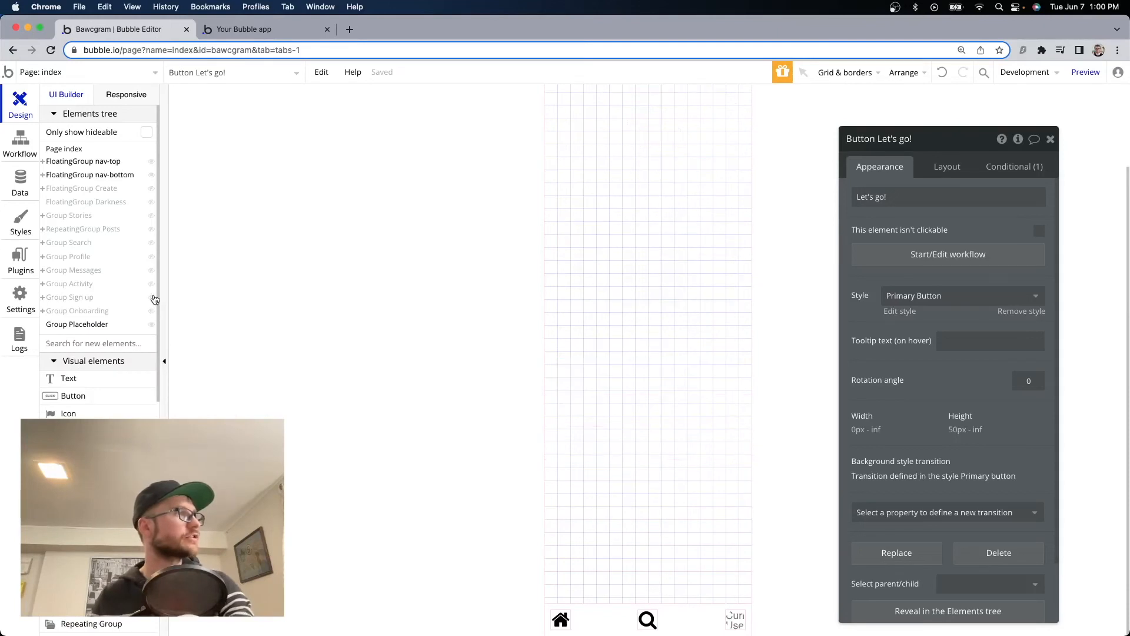
left_click(154, 259)
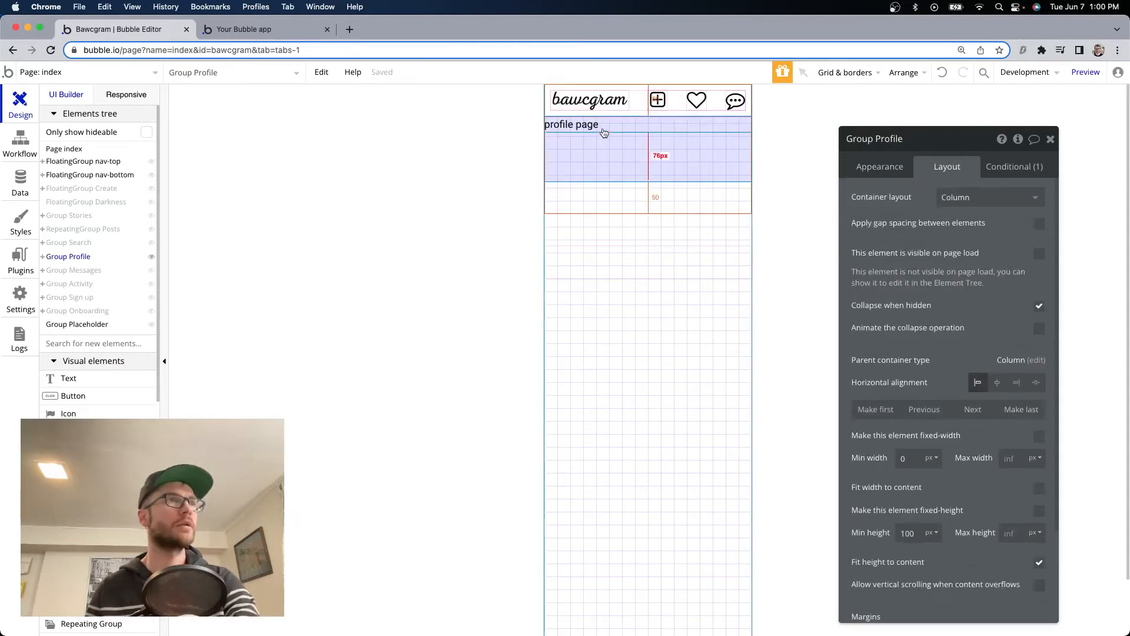
left_click(604, 132)
key("Delete")
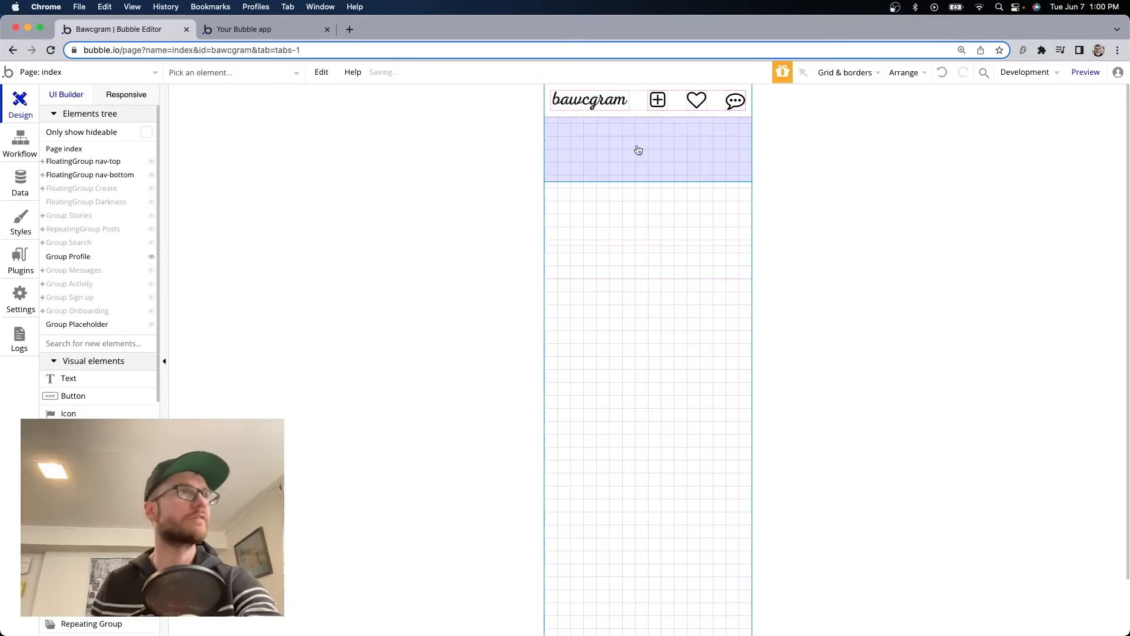
Add a button labelled 'Log out' at the top of Group Profile.
double_click(638, 150)
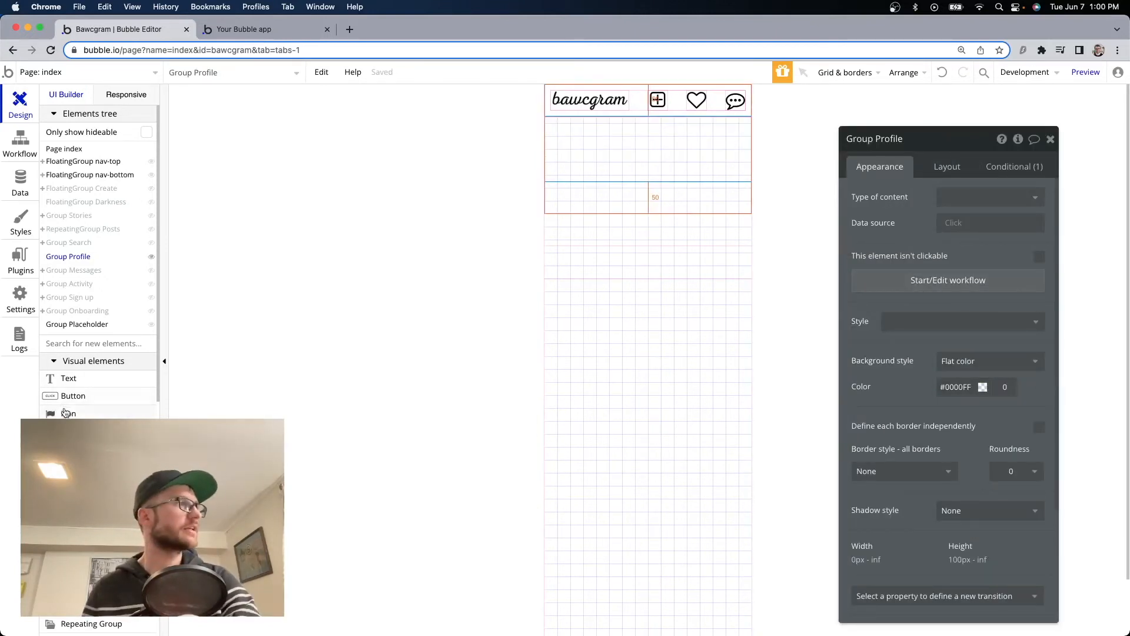
left_click_drag(65, 396, 589, 150)
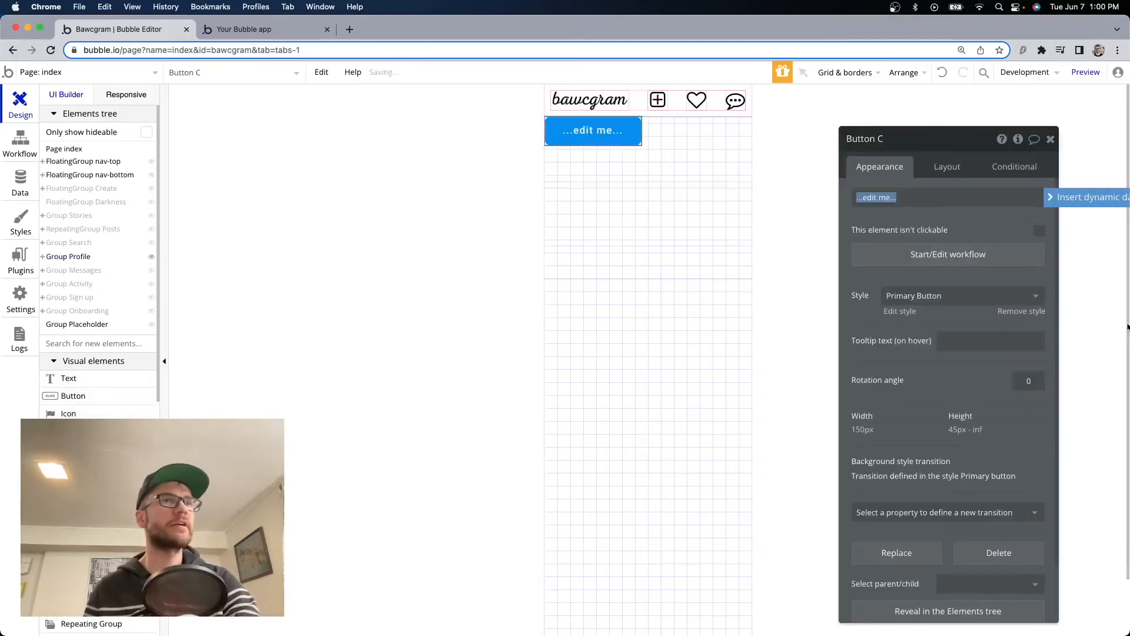
type("Log out")
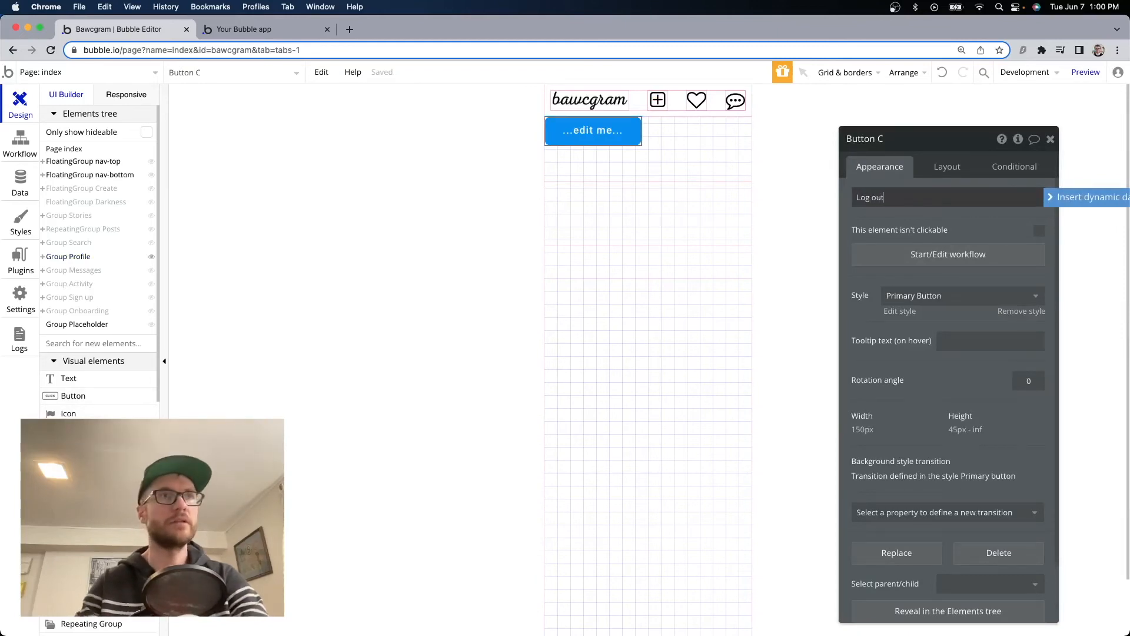
key("super+2")
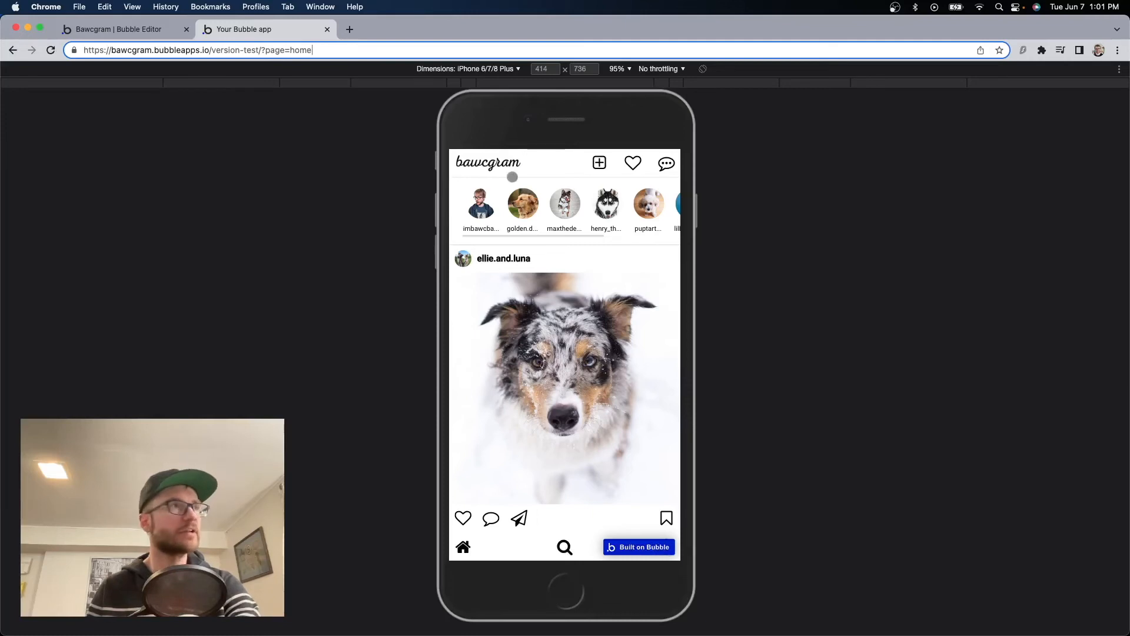
Load page=profile in the preview to confirm the Log out button, then view its appearance settings.
left_click_drag(291, 49, 323, 50)
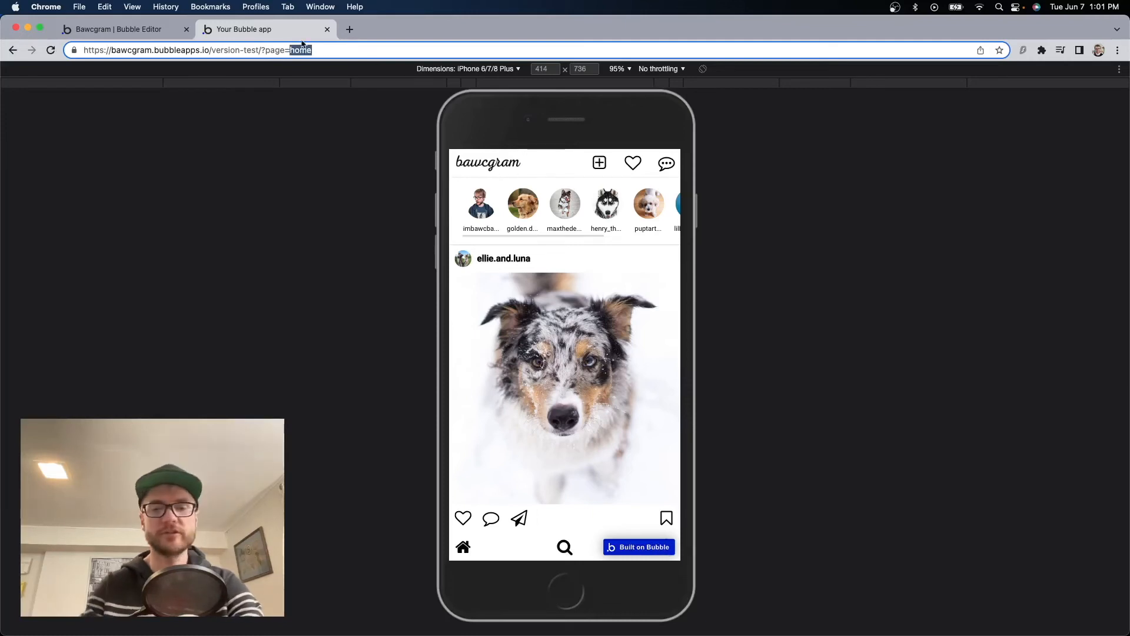
type("profile")
key("Return")
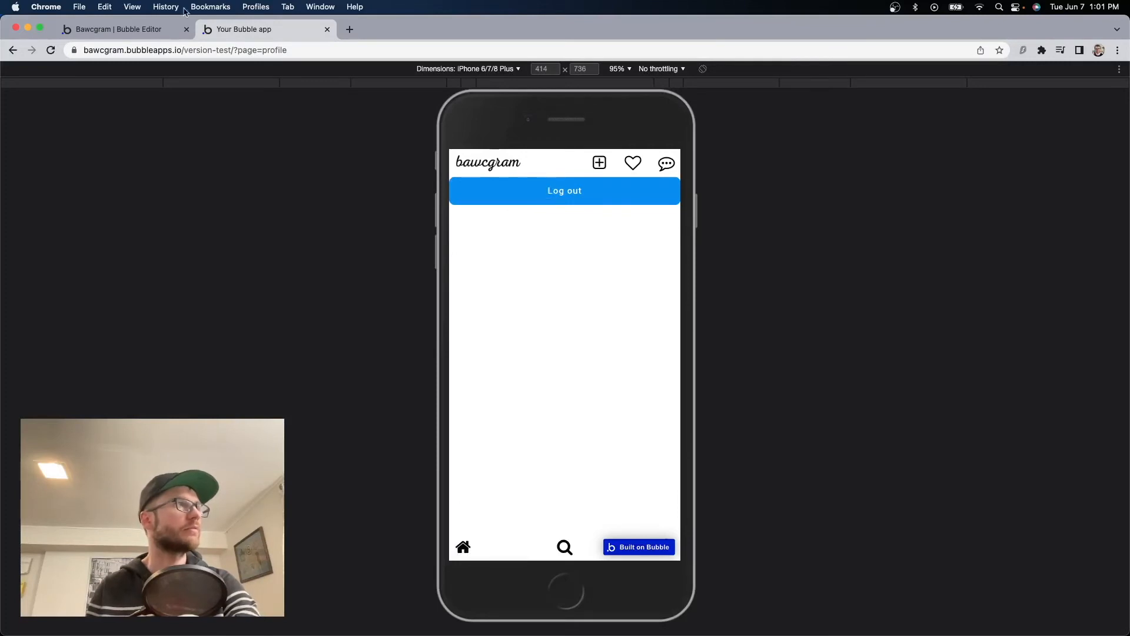
left_click(129, 29)
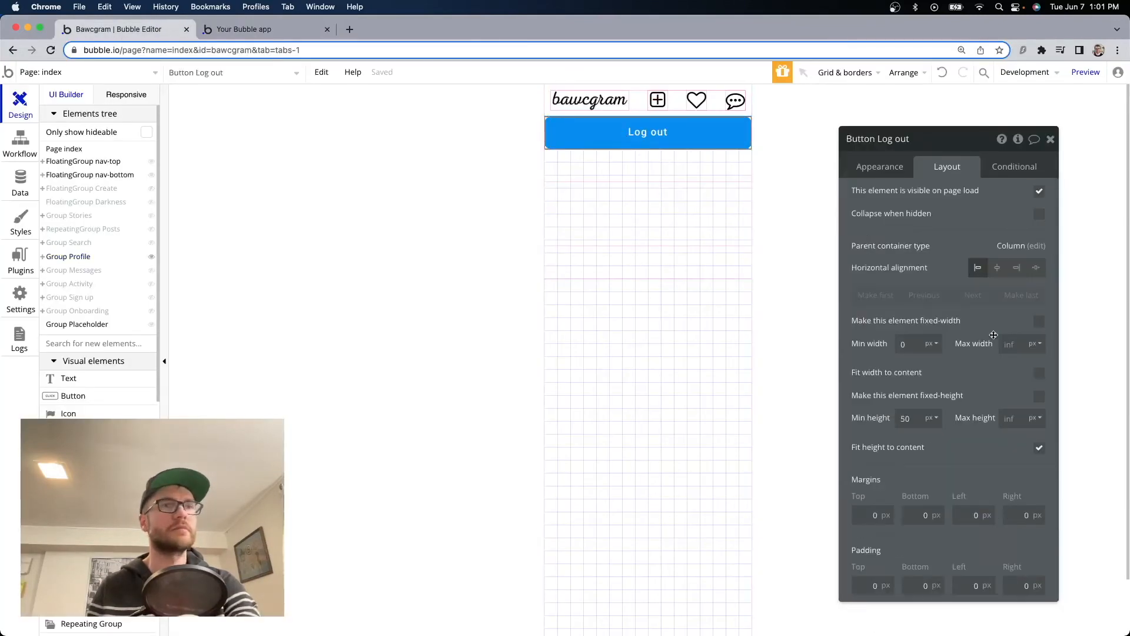
left_click(879, 166)
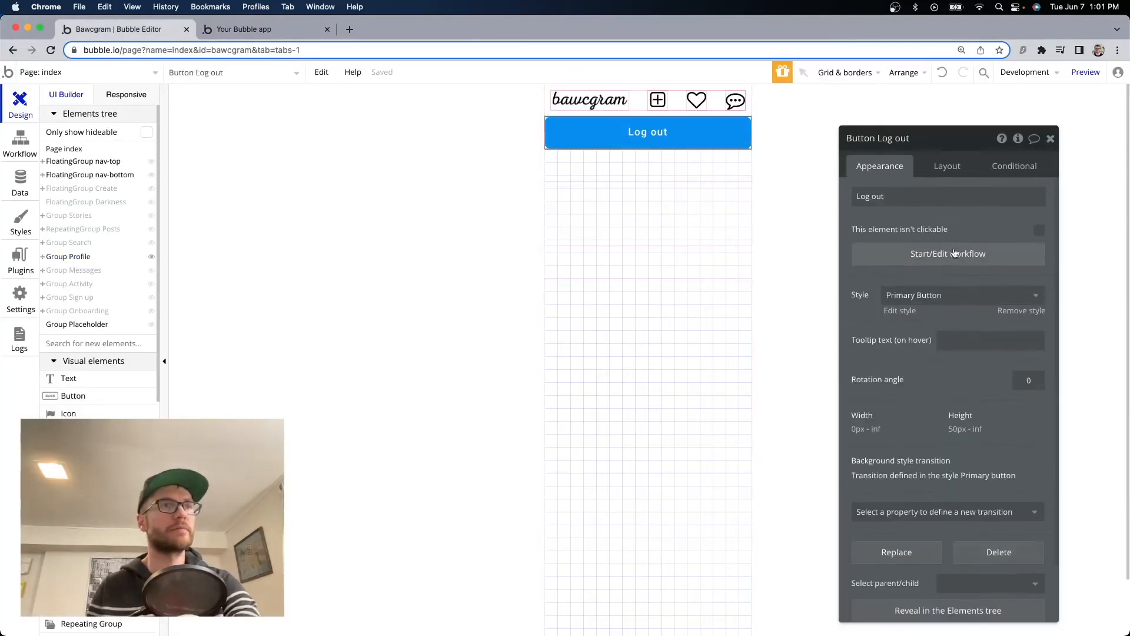
Start the Log out button's workflow with a Log the user out action.
left_click(1007, 261)
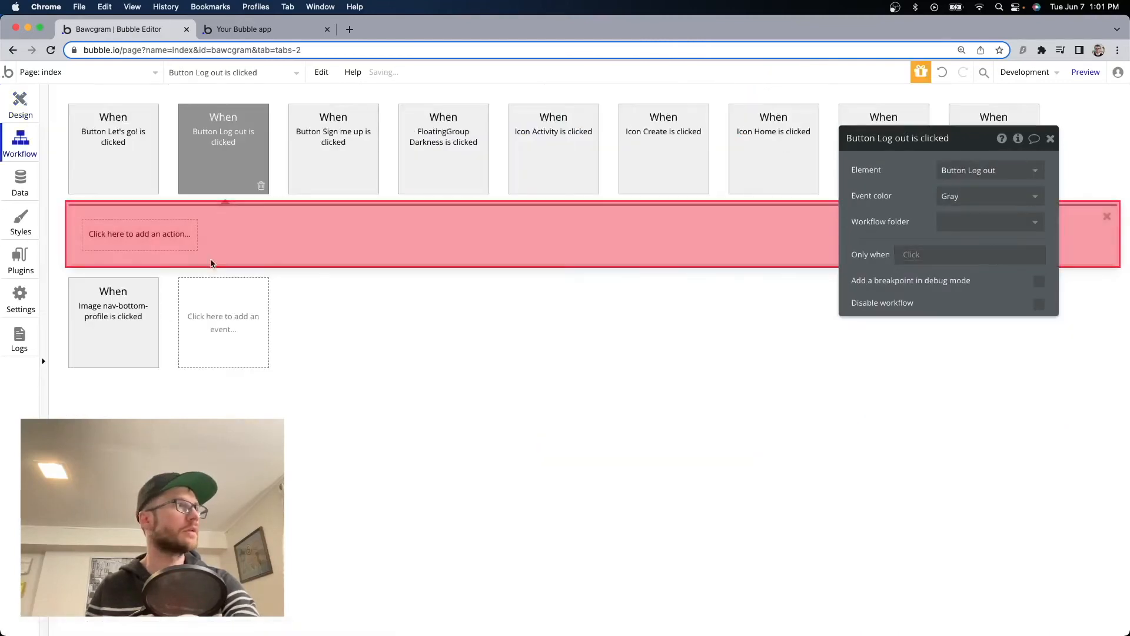
left_click(141, 236)
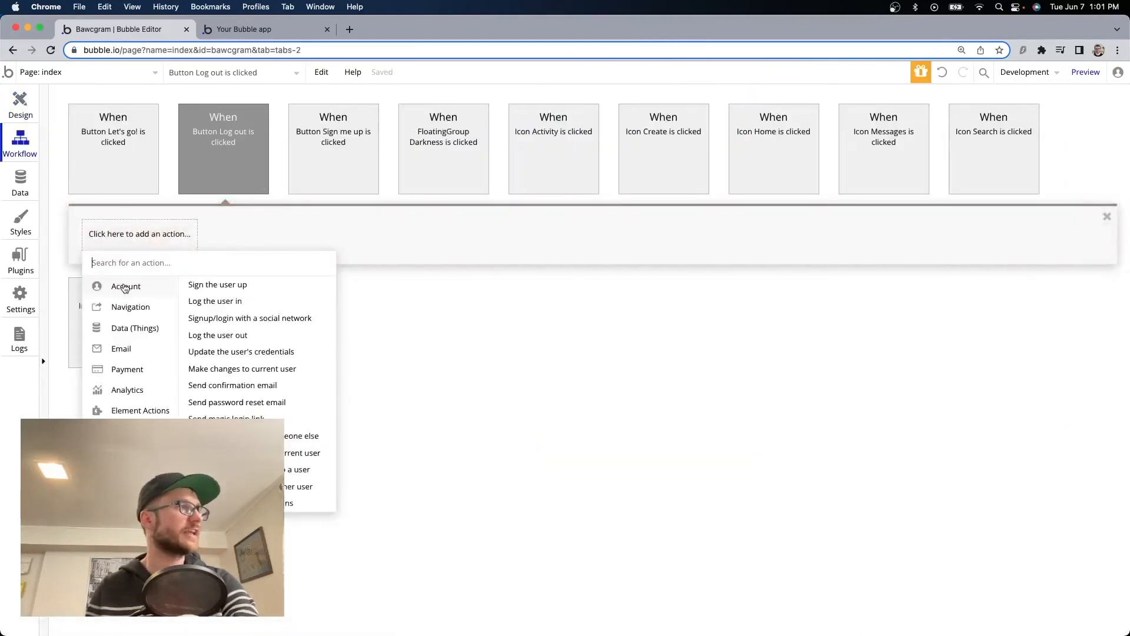
left_click(235, 334)
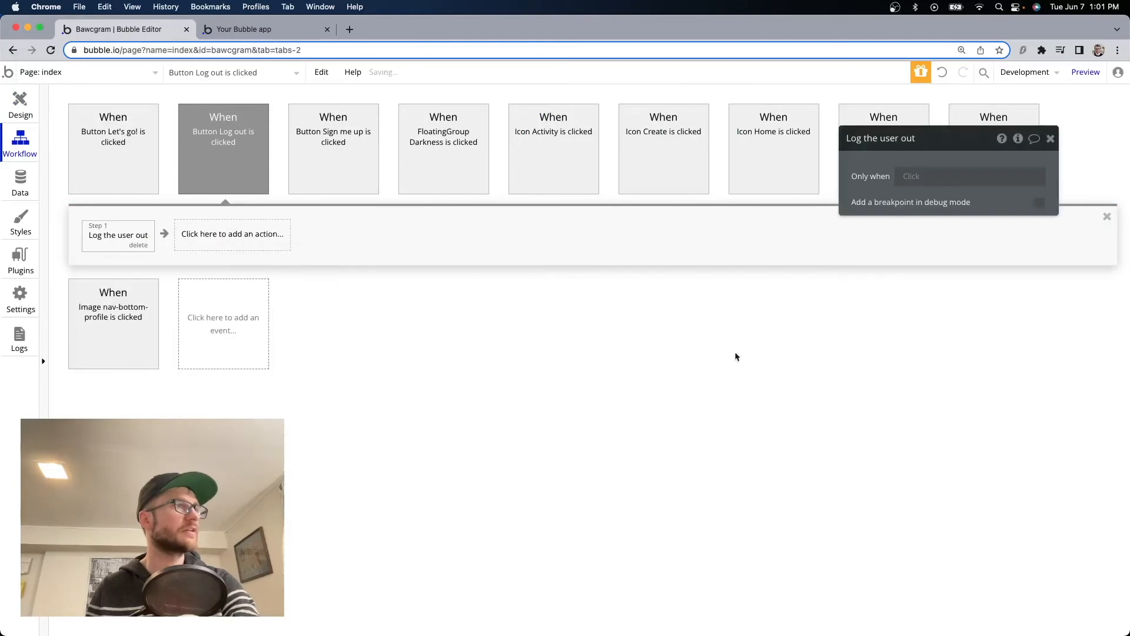
left_click(207, 31)
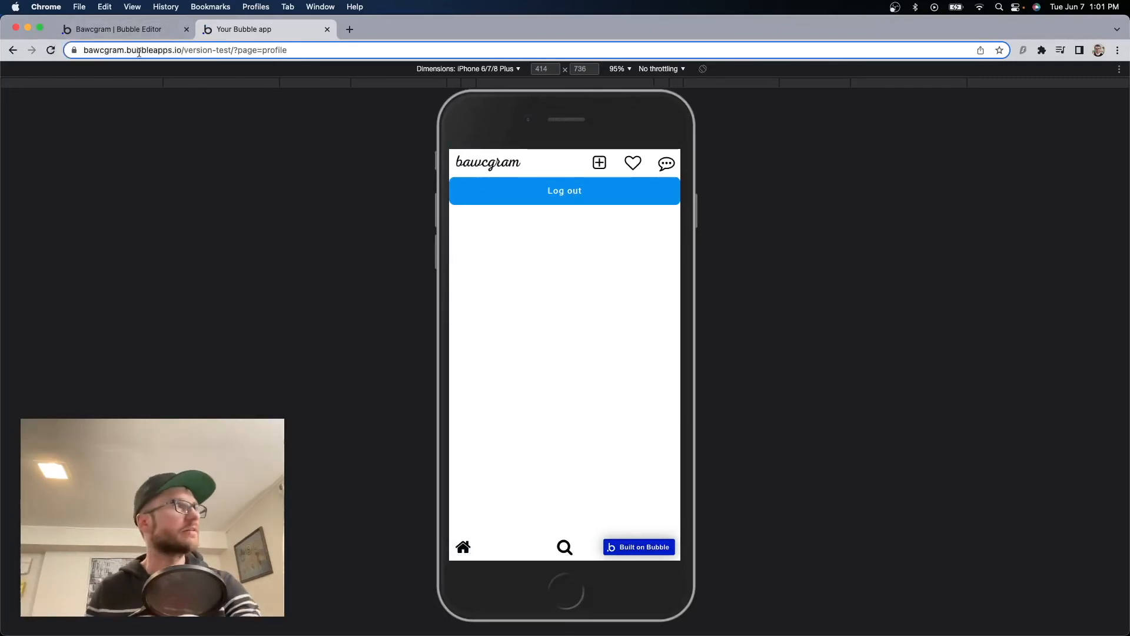
left_click(136, 31)
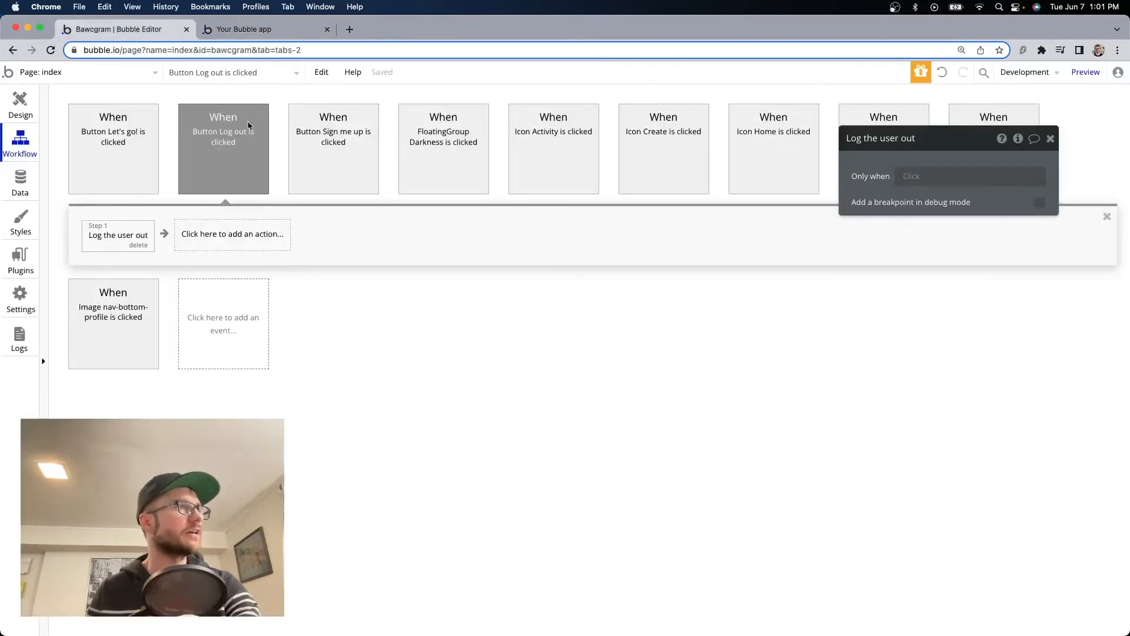
Add Go to page index with extra parameters, adding a 'page' key.
left_click(216, 235)
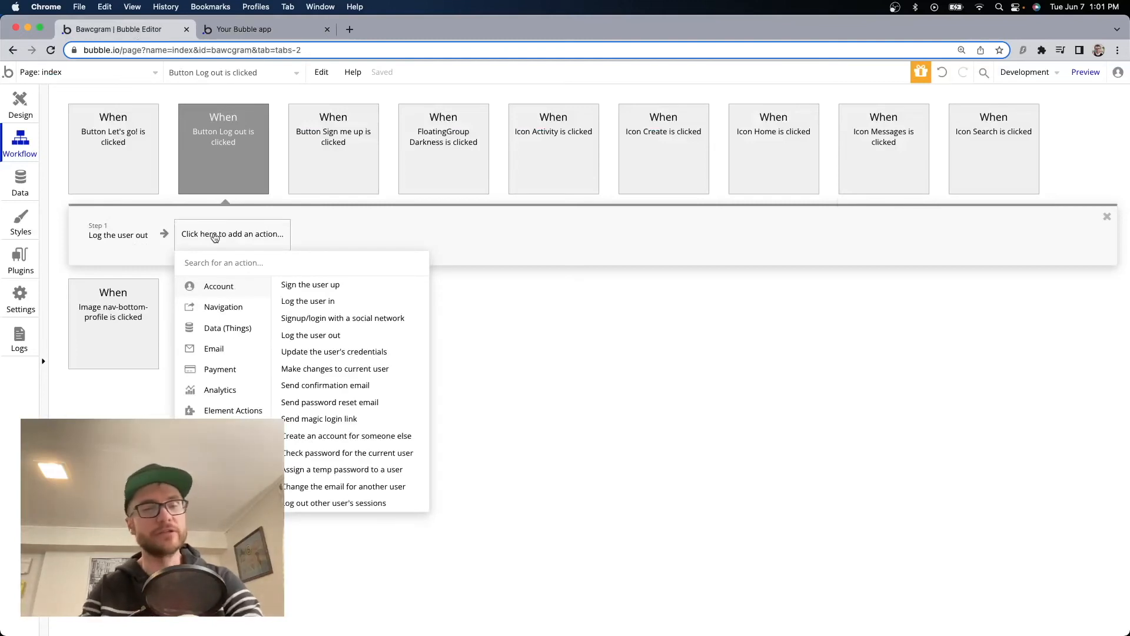
type("go")
left_click(238, 285)
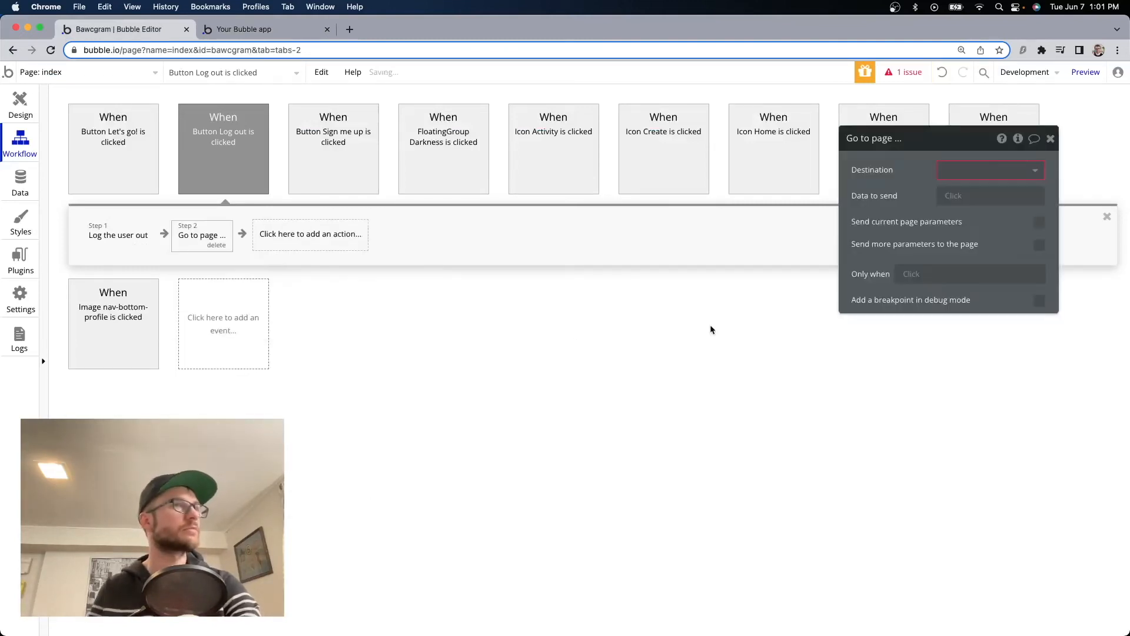
left_click(973, 182)
left_click(977, 190)
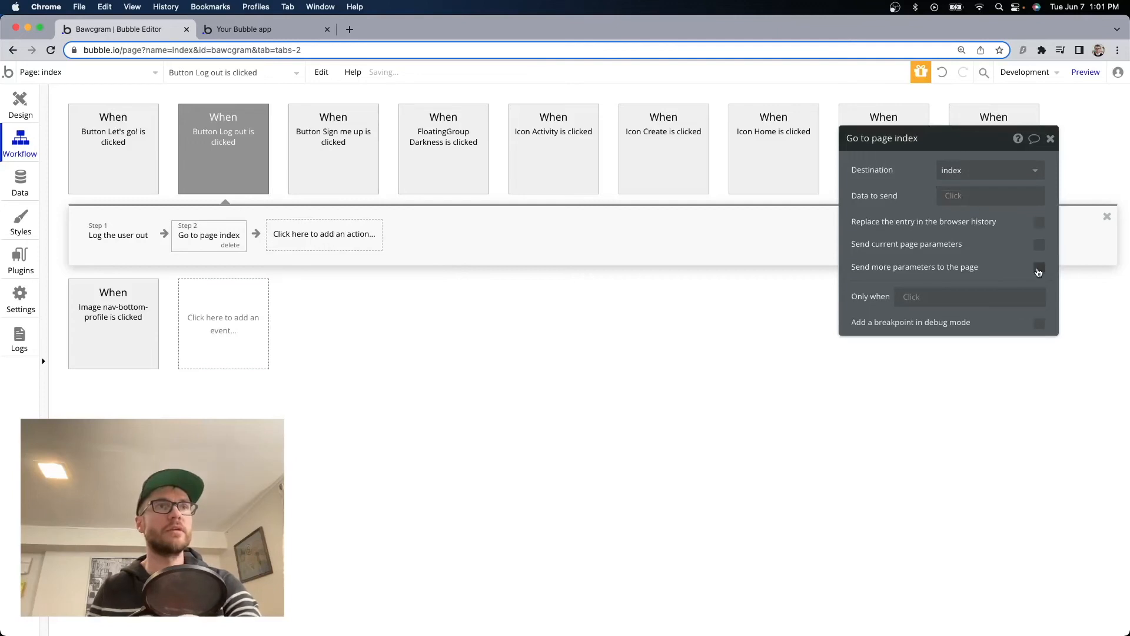
left_click(1039, 268)
left_click(895, 301)
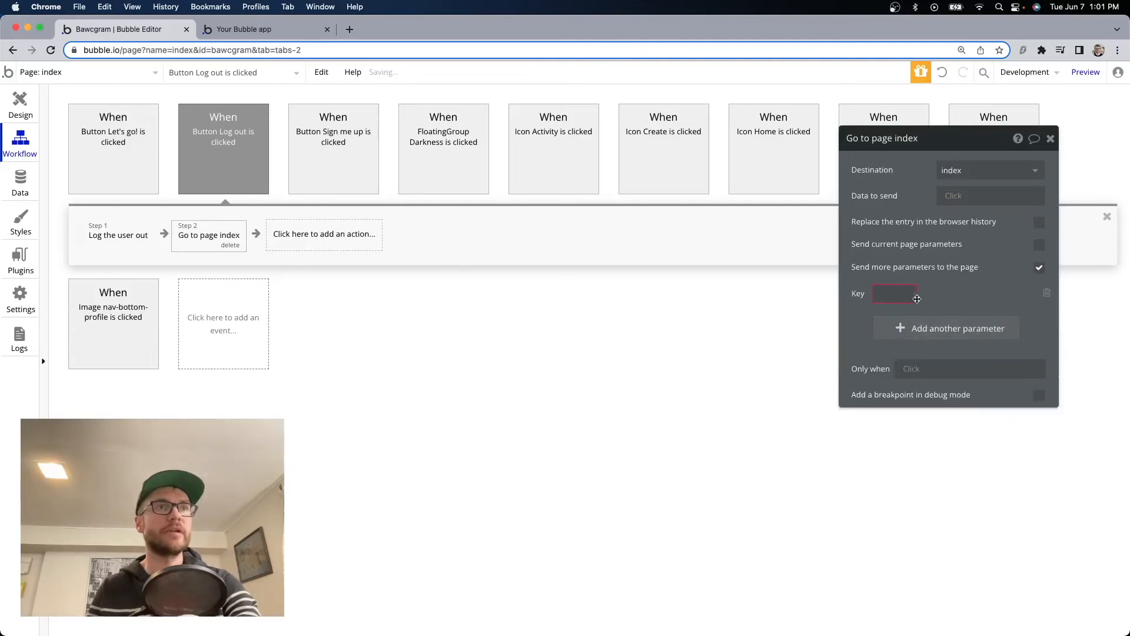
left_click(896, 292)
type("page")
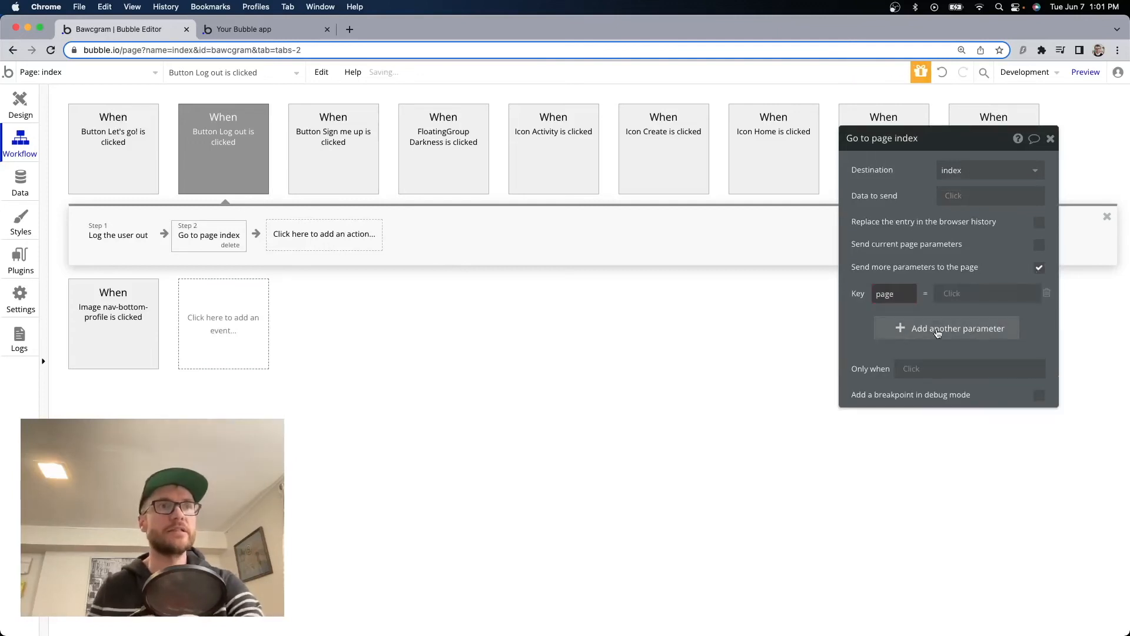
left_click(984, 292)
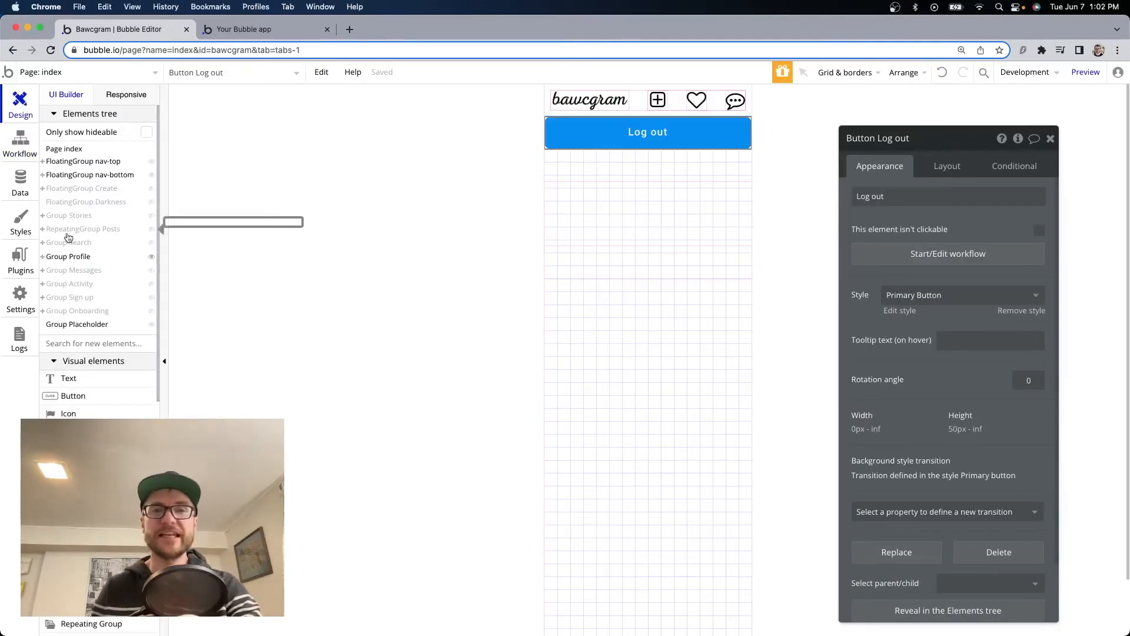
Hide the profile, placeholder and top/bottom navigation groups, and show Group Sign up.
left_click(153, 259)
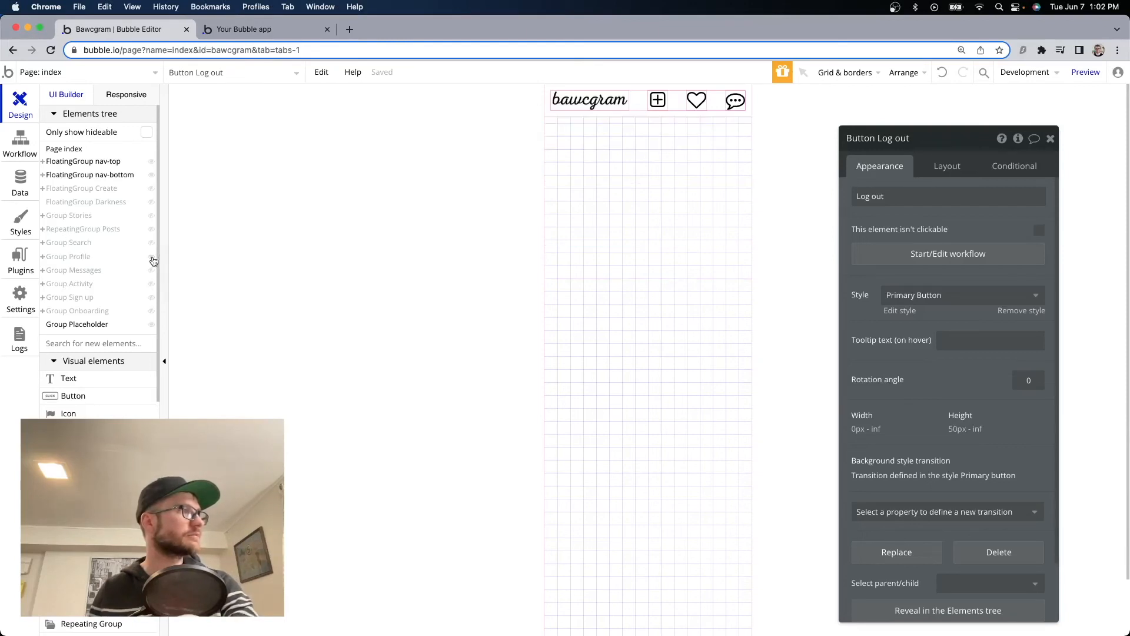
left_click(151, 297)
left_click(152, 325)
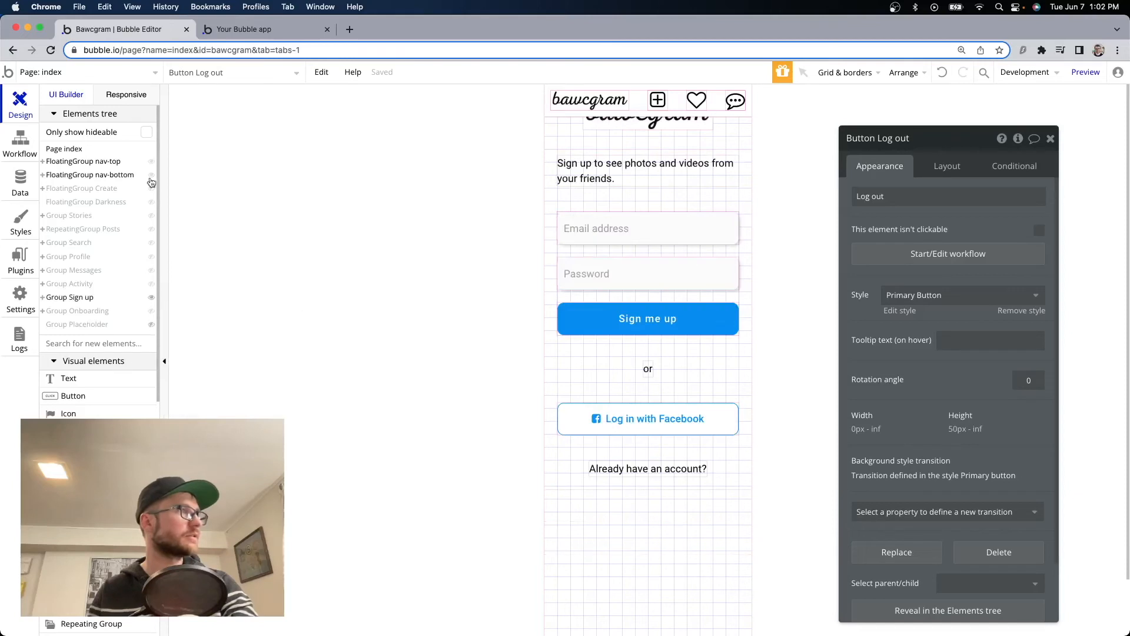
left_click(152, 161)
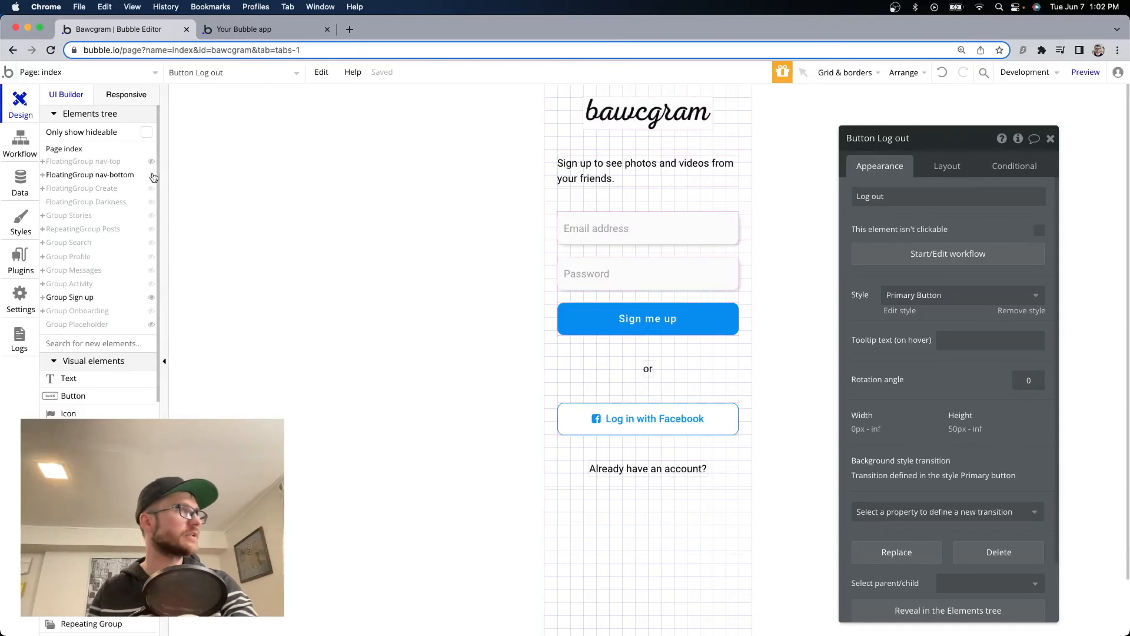
left_click(151, 175)
Copy and paste Group Sign up, and make the duplicate visible.
left_click(608, 358)
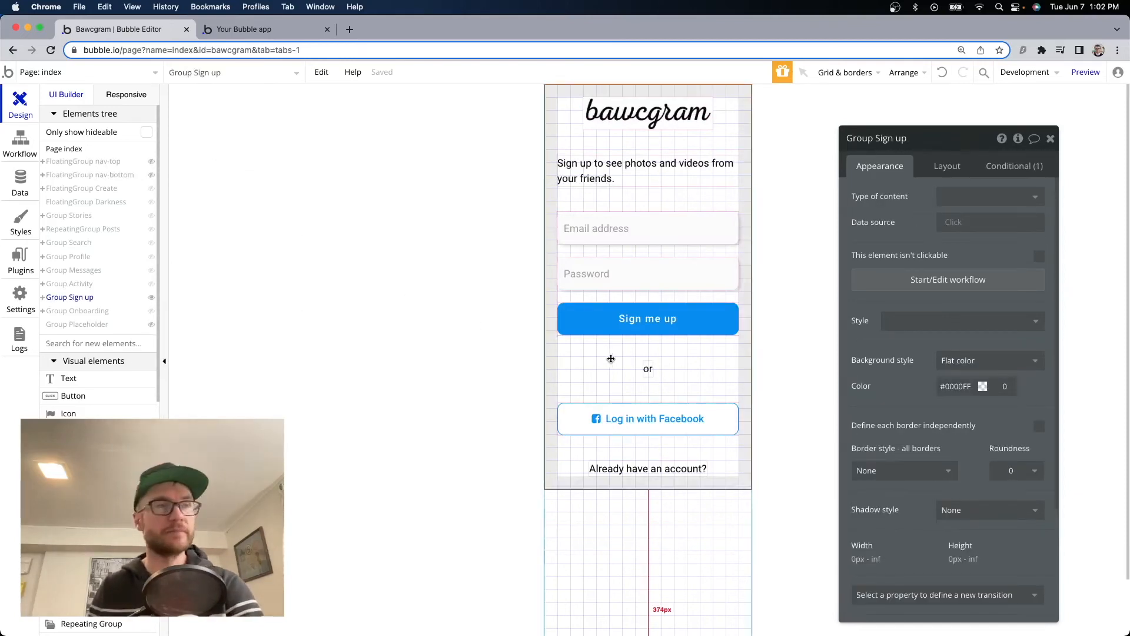
key("super+c")
key("super+v")
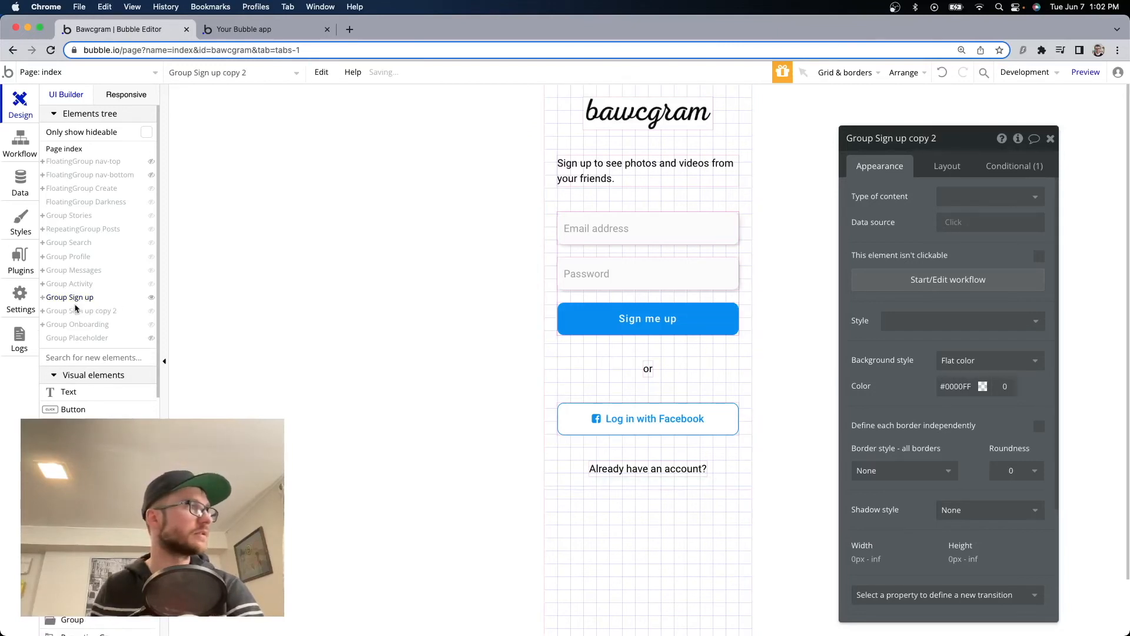
key("Escape")
left_click(152, 311)
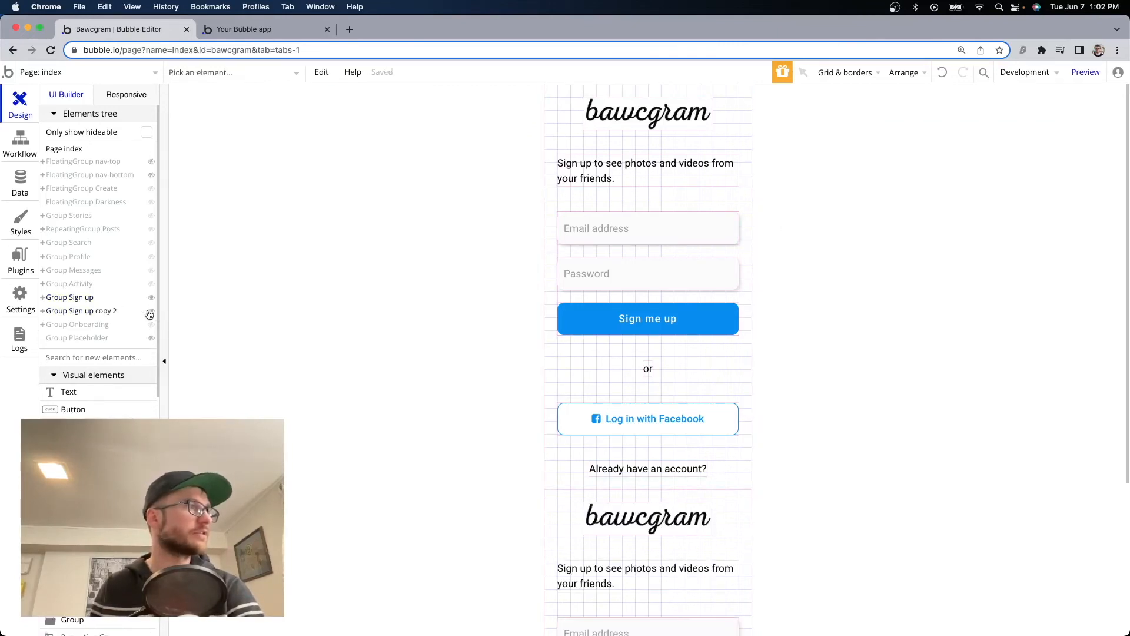
Rename the duplicated group to 'Group Log in'.
scroll(653, 371, "down", 4)
double_click(652, 359)
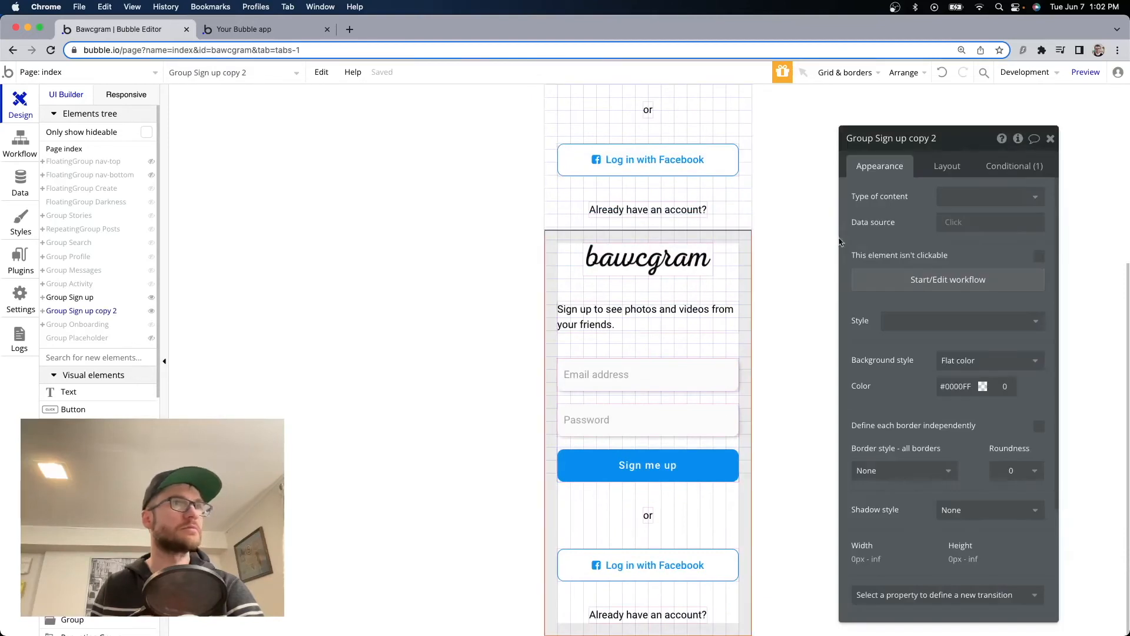
left_click(905, 135)
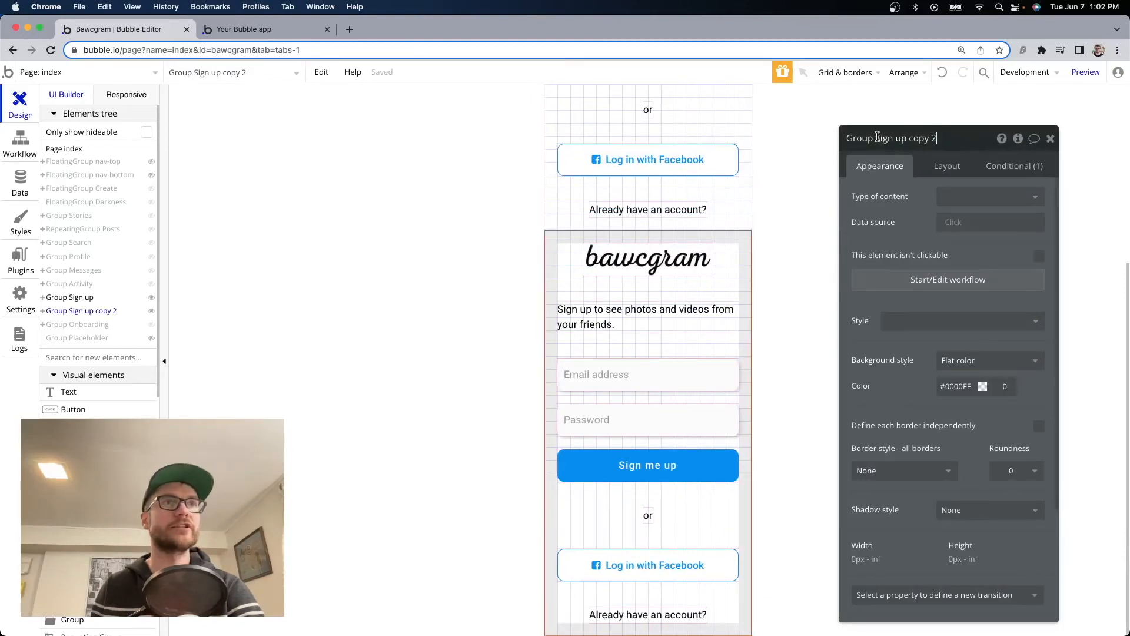
left_click_drag(876, 137, 941, 138)
type("Log in")
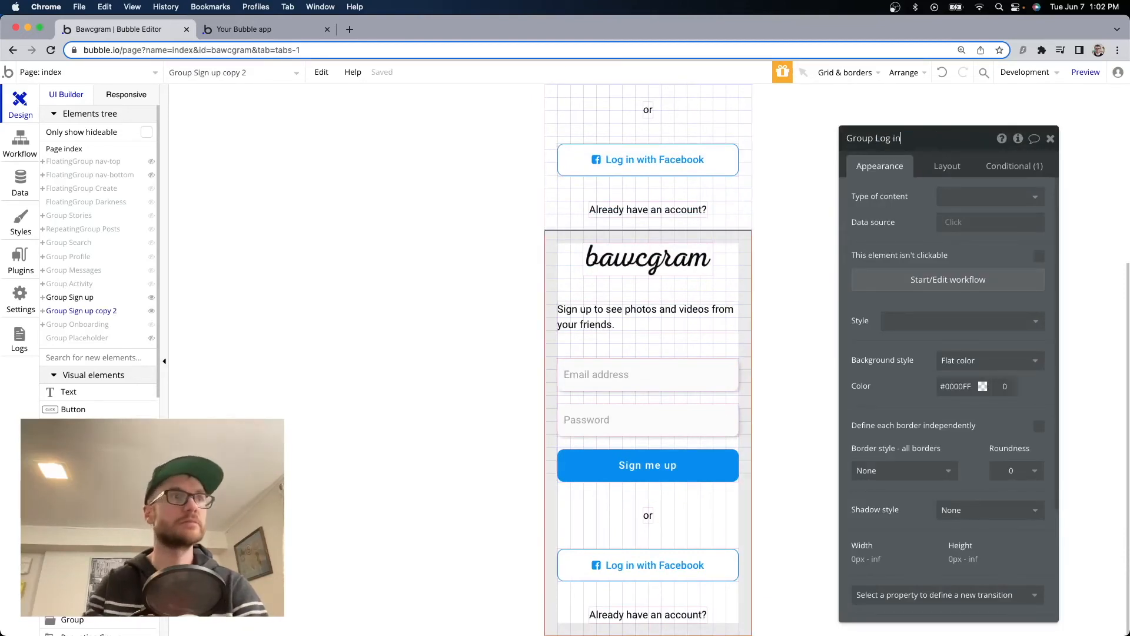
left_click(643, 399)
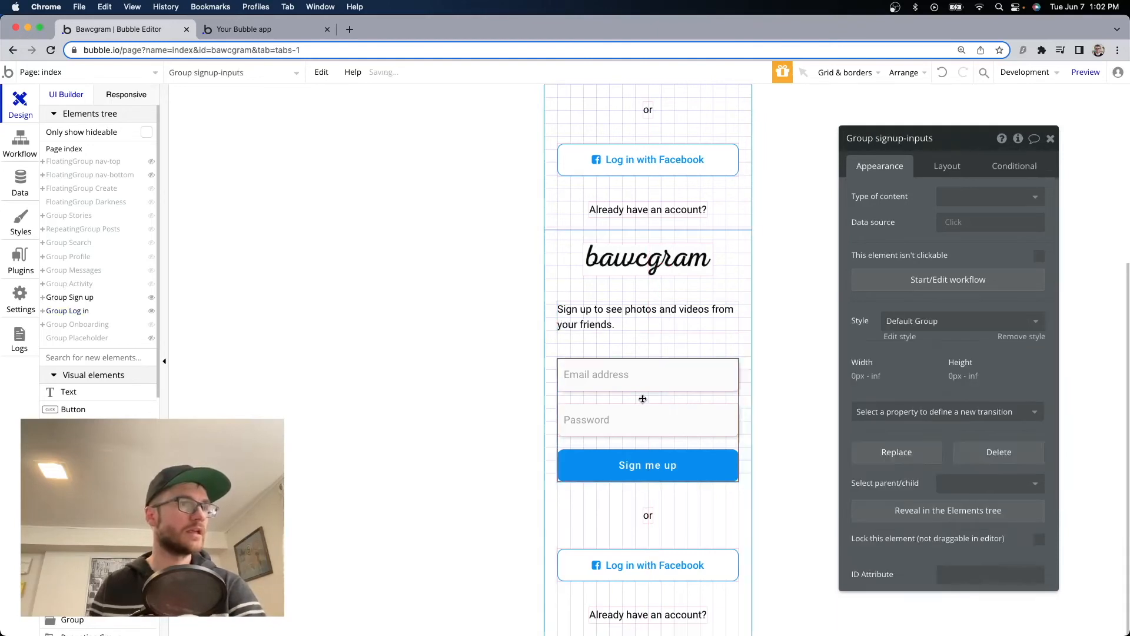
Rename the inner inputs group to login and change the intro to centred 'Welcome back! Log in below.'.
left_click_drag(906, 135, 878, 137)
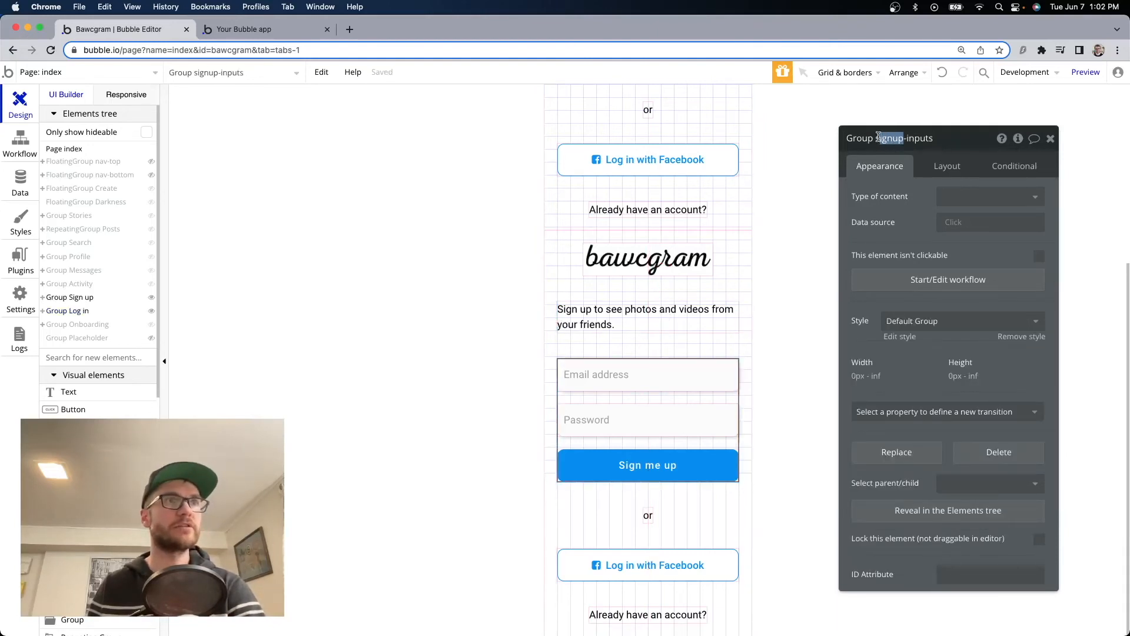
type("login")
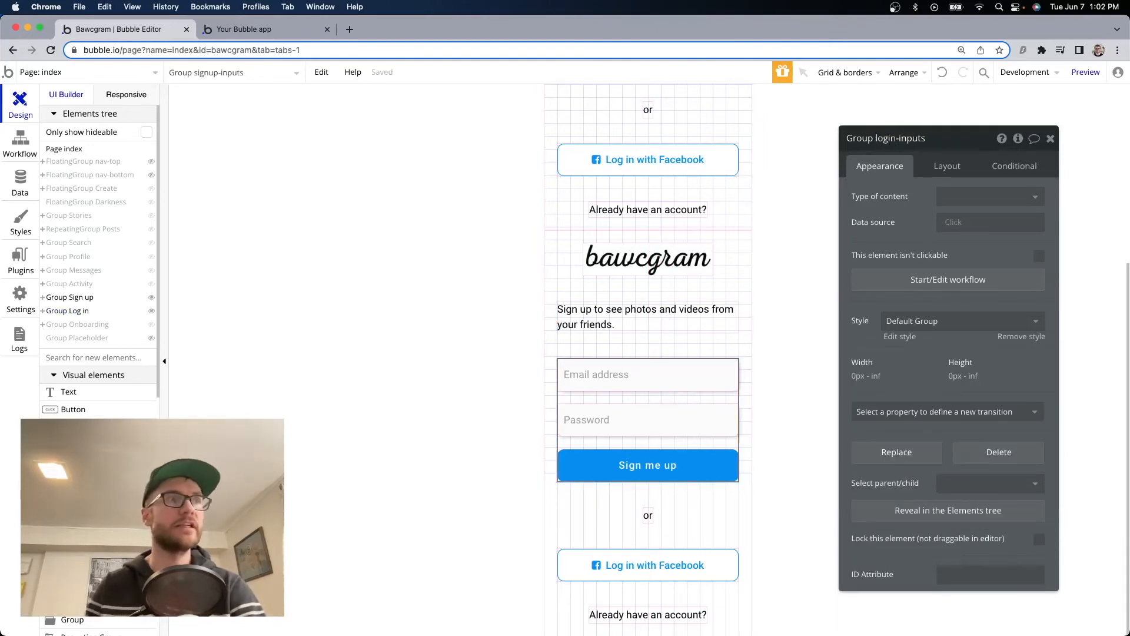
left_click(648, 317)
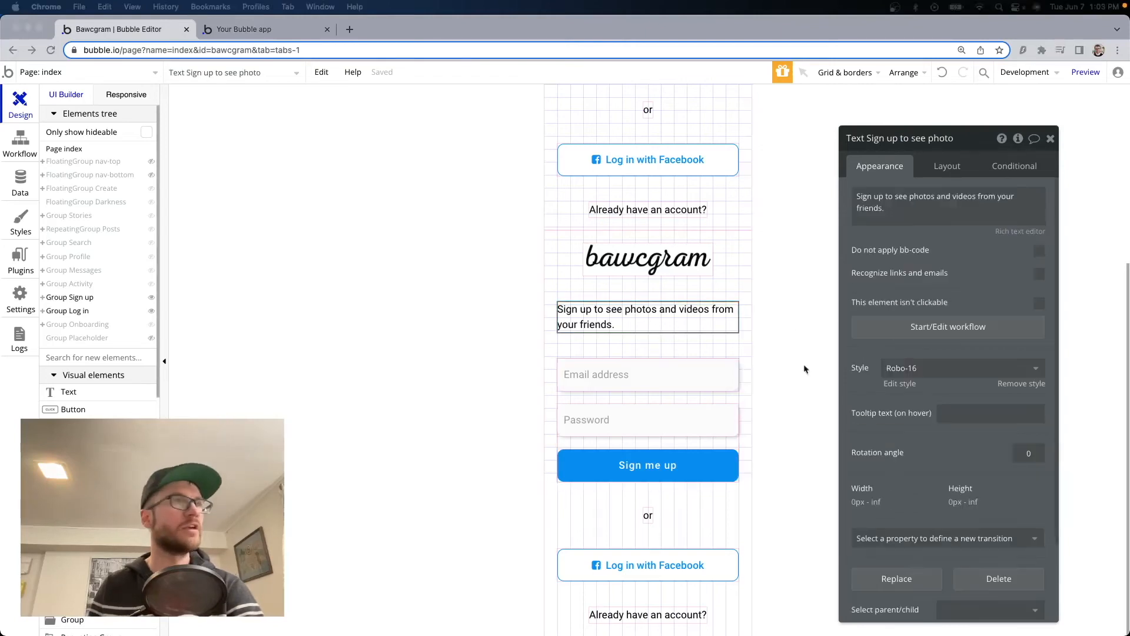
triple_click(913, 210)
type("Welcome back")
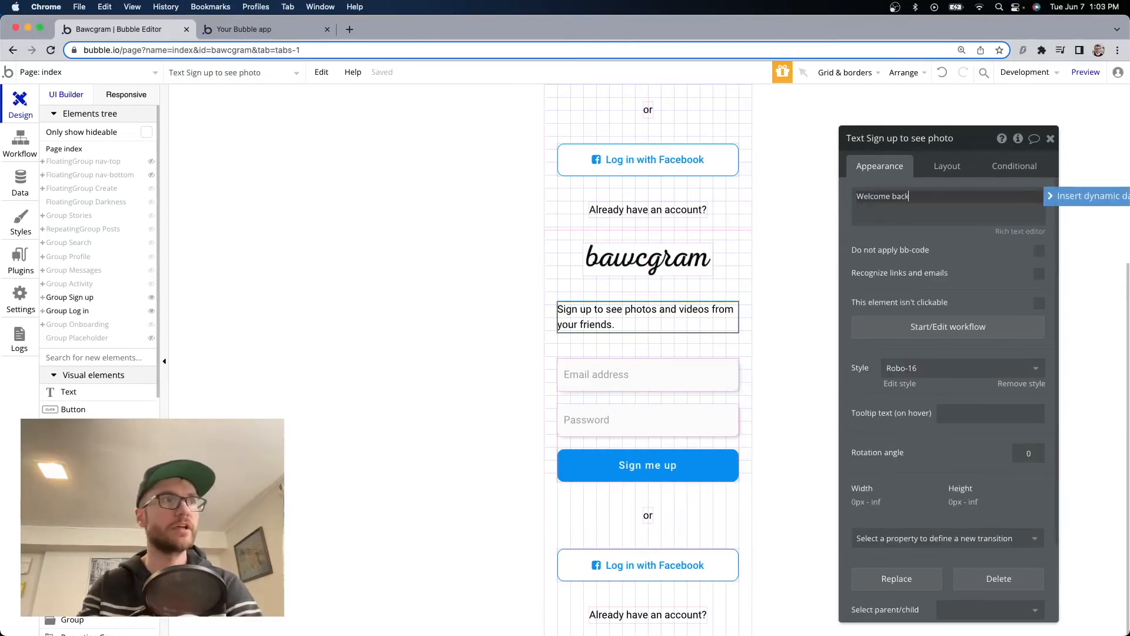
type("! Log in below.")
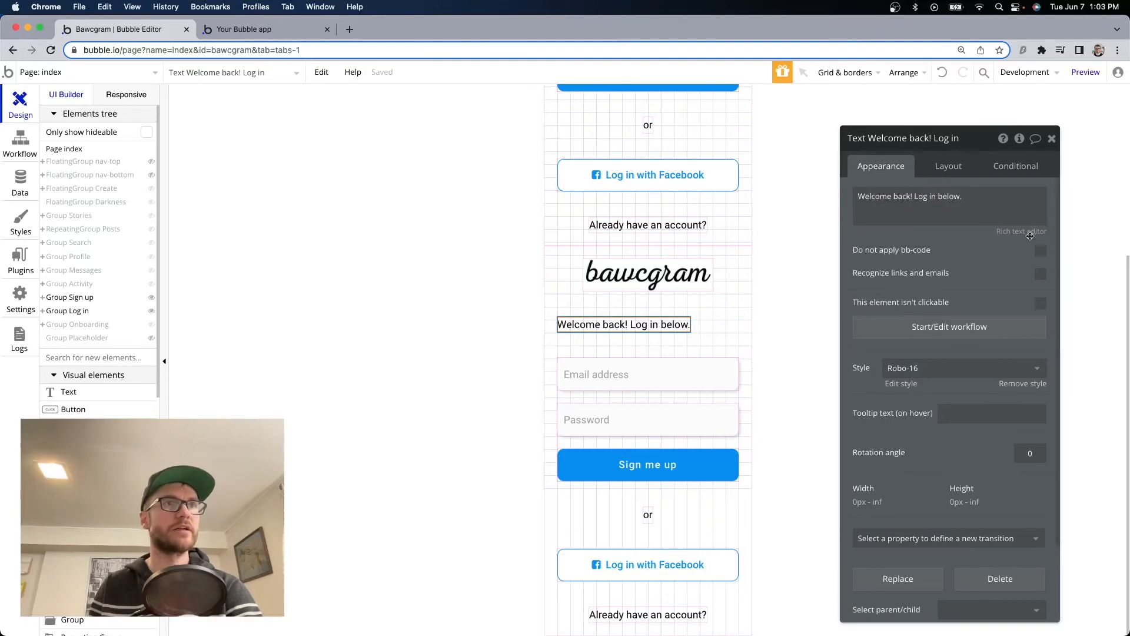
left_click(1030, 236)
left_click(490, 162)
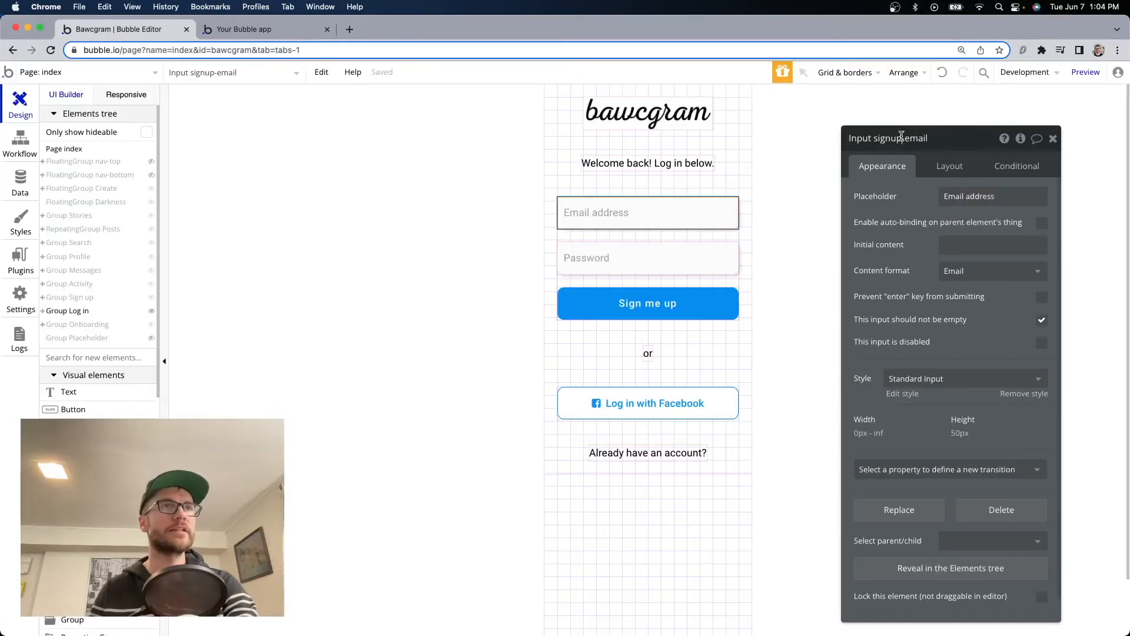
Rename the email and password inputs to login-email and login-password.
left_click_drag(902, 135, 874, 135)
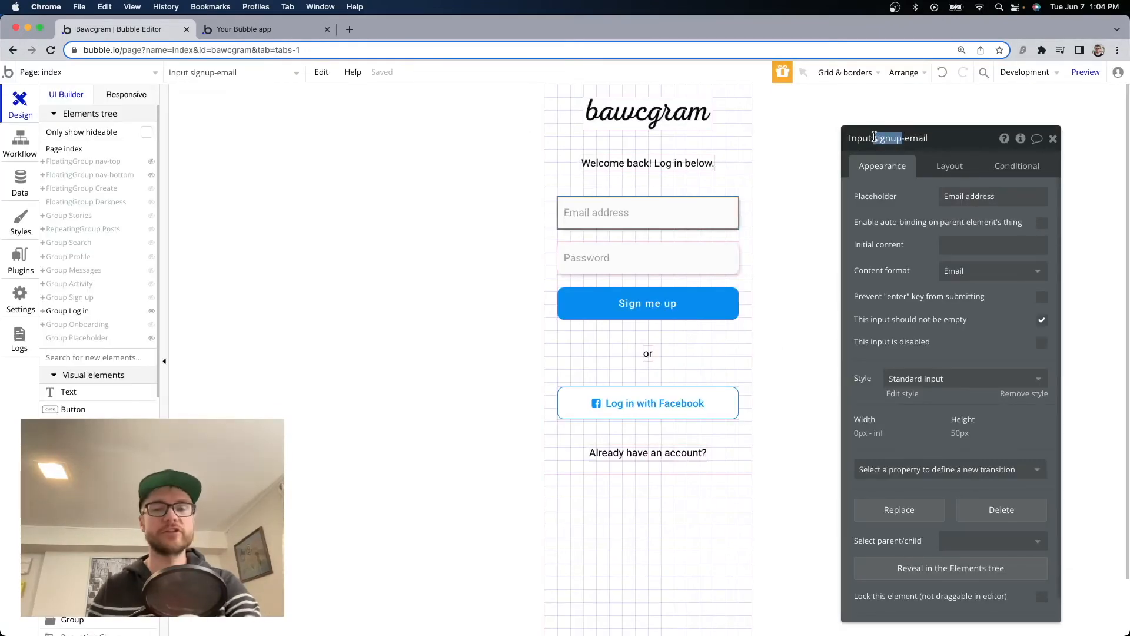
type("login")
key("Tab")
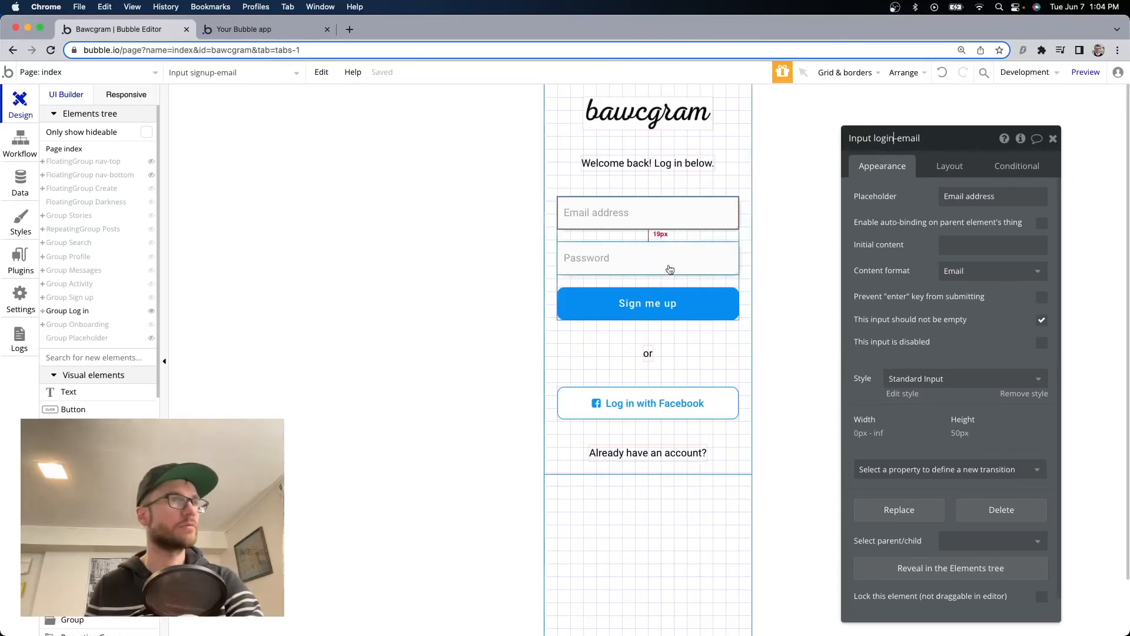
left_click_drag(905, 136, 880, 137)
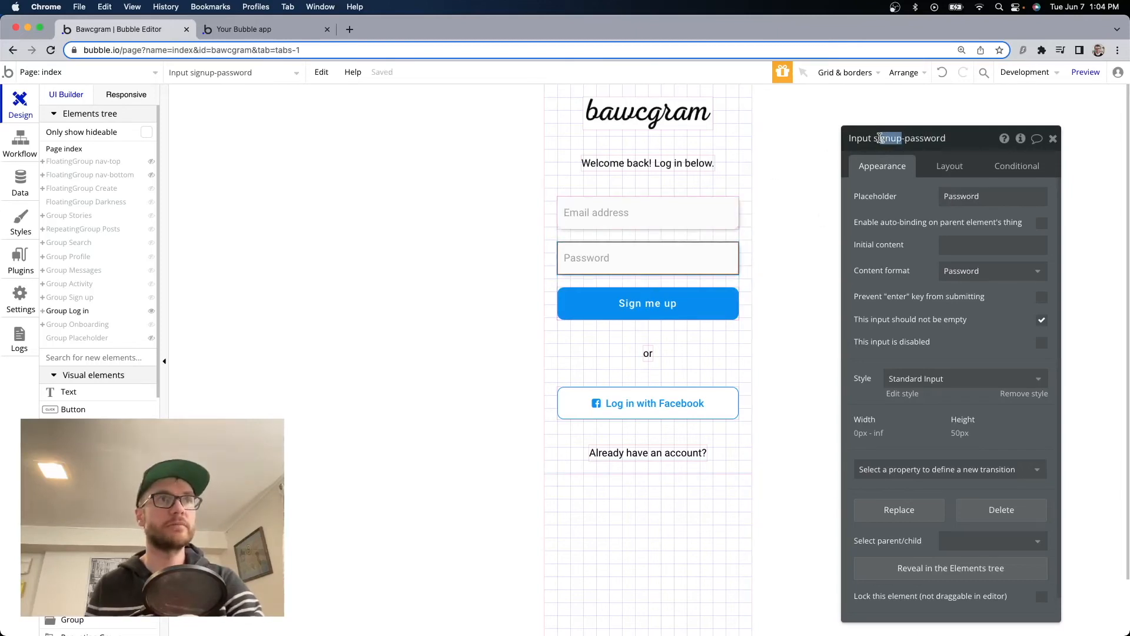
type("login")
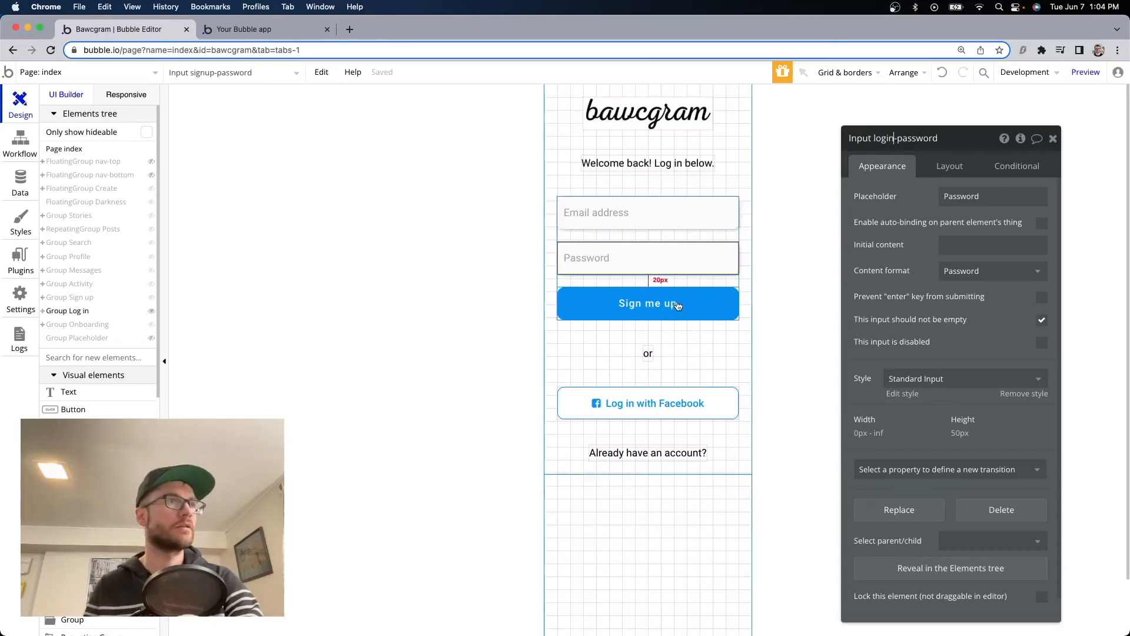
key("Tab")
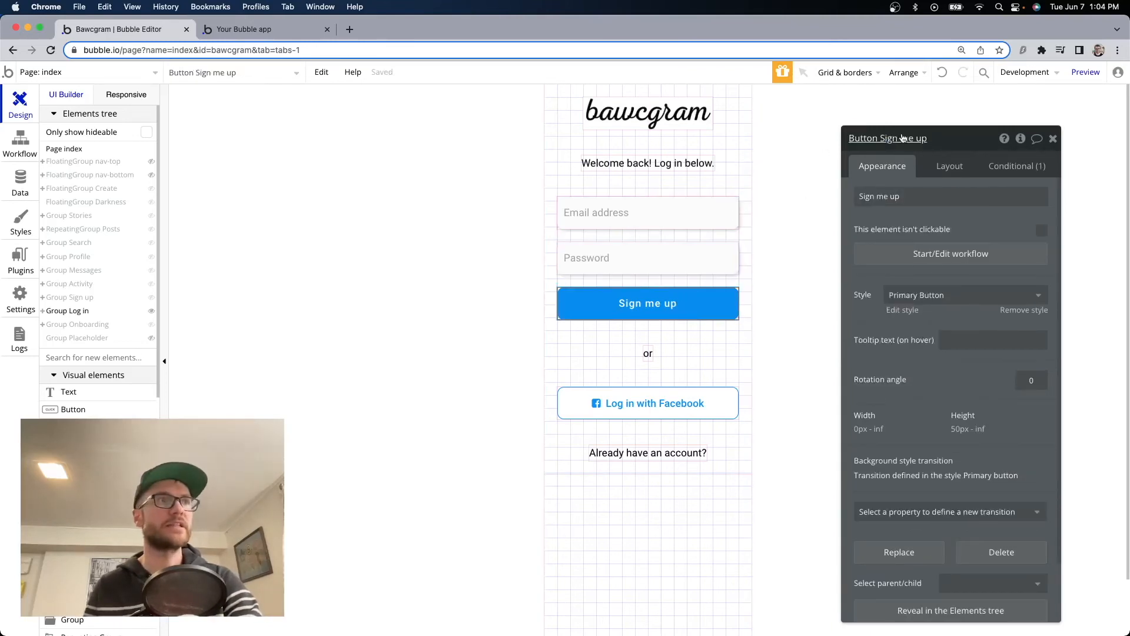
Rename the log-in group's button element to 'Log me in'.
left_click(908, 140)
key("super+a")
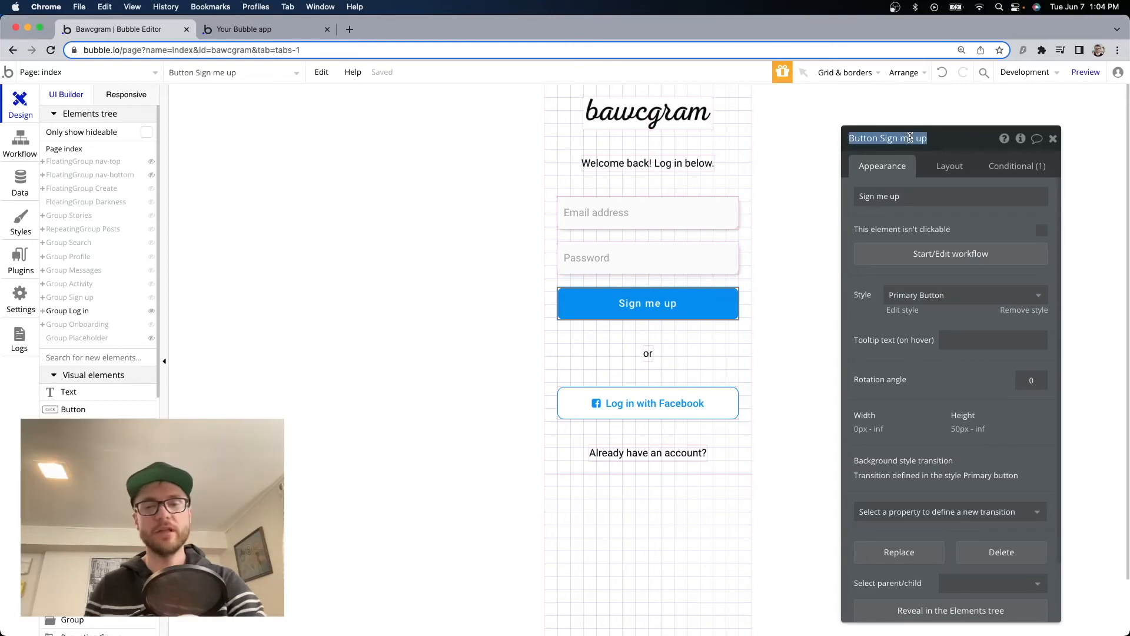
type("Log me in")
key("Tab")
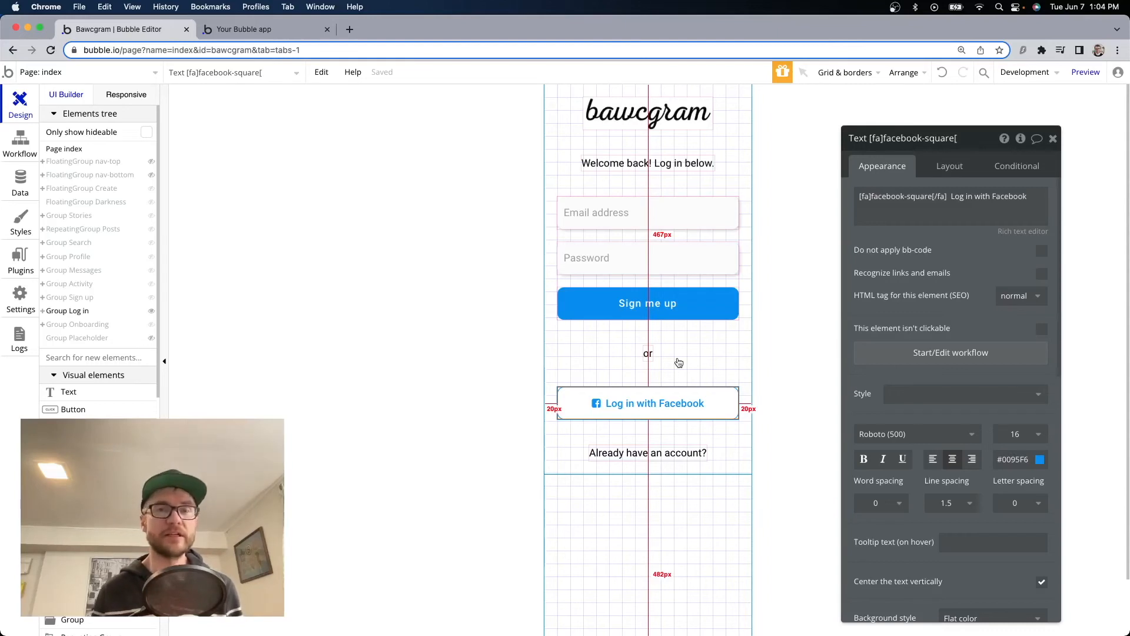
Change the button label from 'Sign me up' to 'Log me in' and the bottom line to 'Don't have an account?'.
left_click(678, 314)
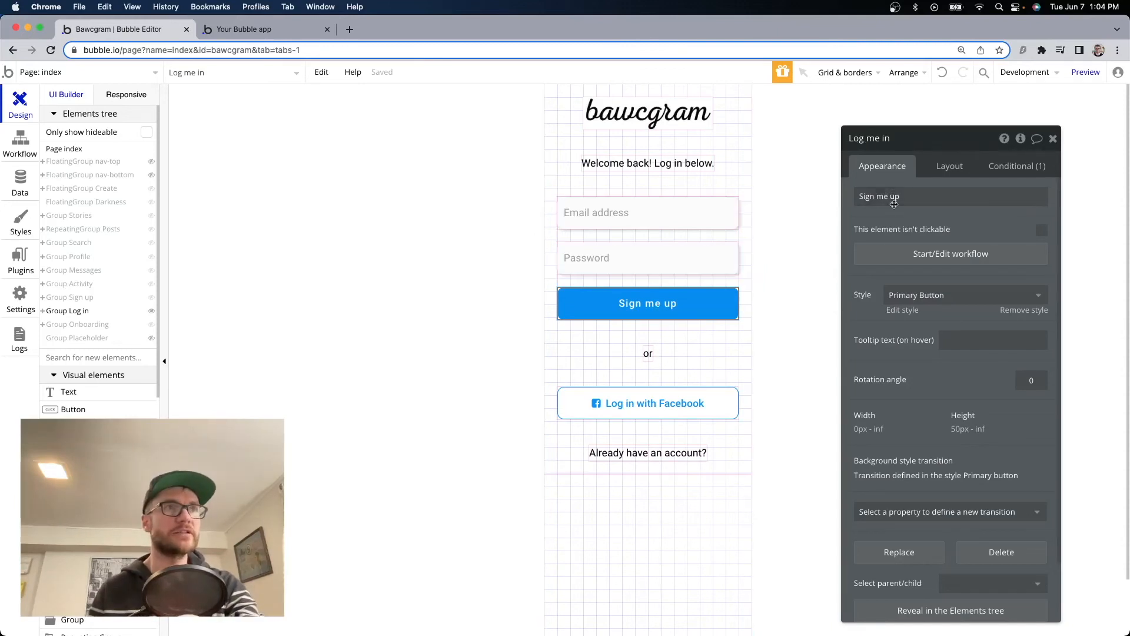
triple_click(895, 199)
type("Log me")
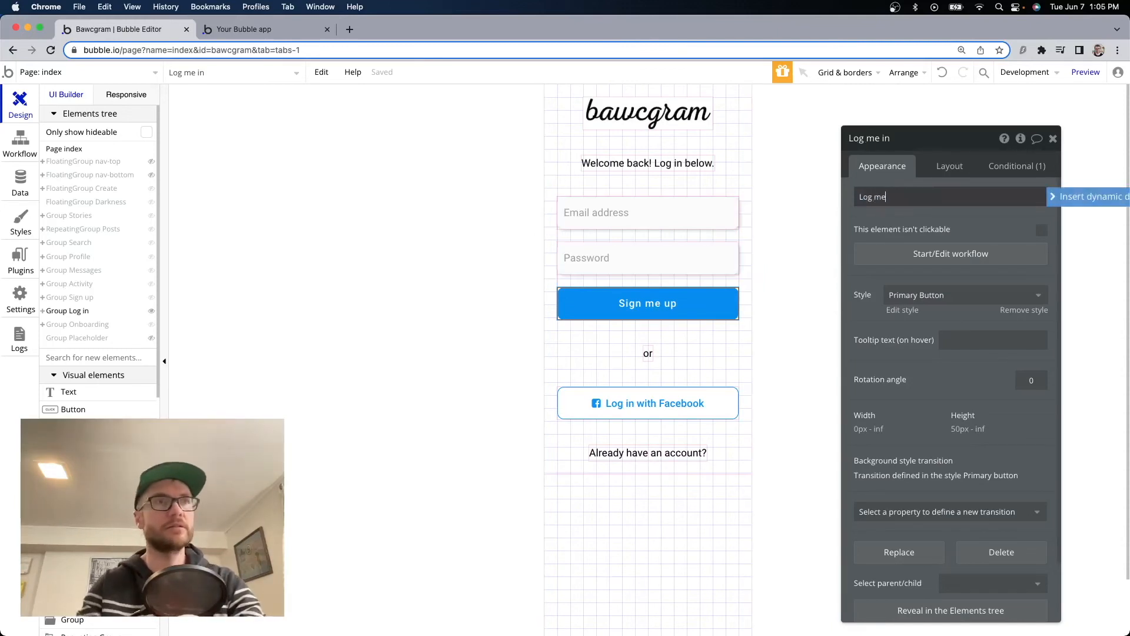
type(" in")
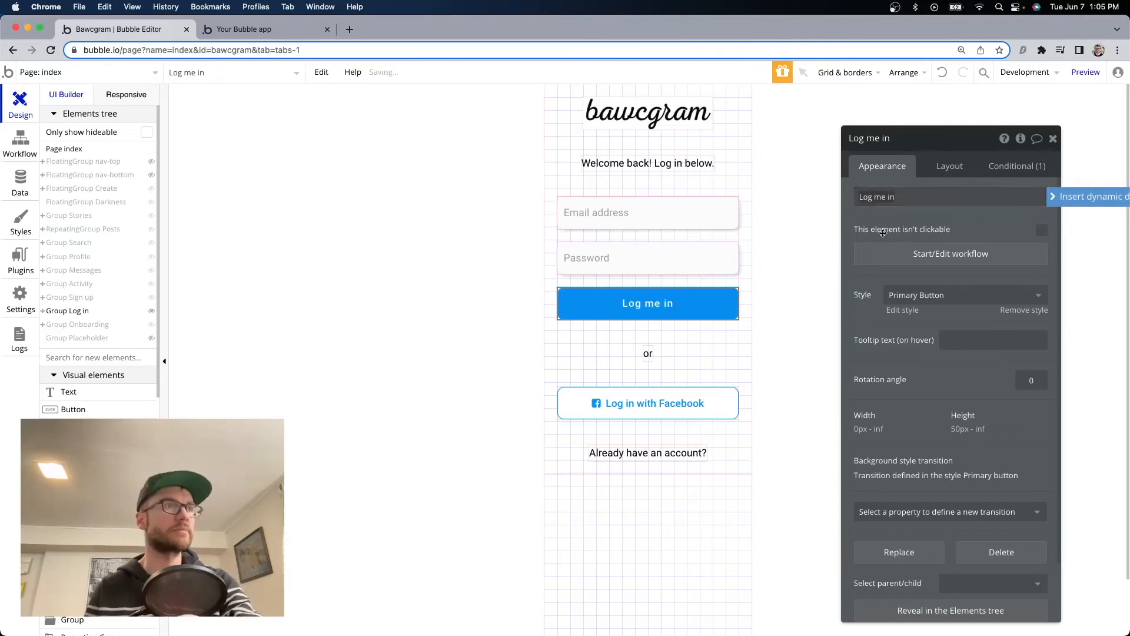
left_click(648, 453)
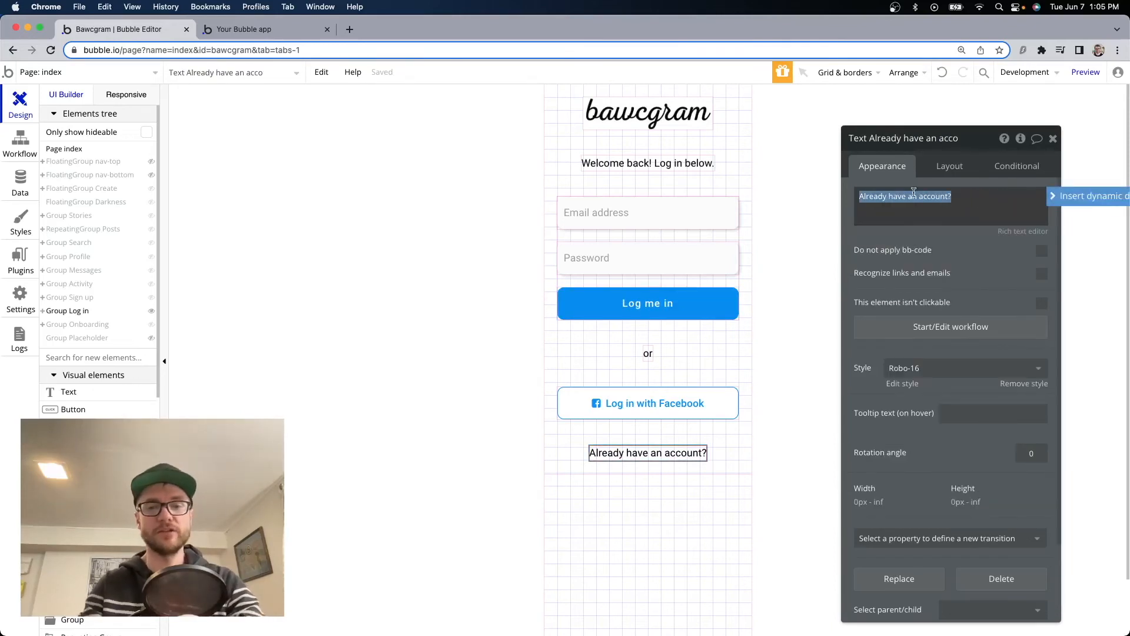
type("Don't")
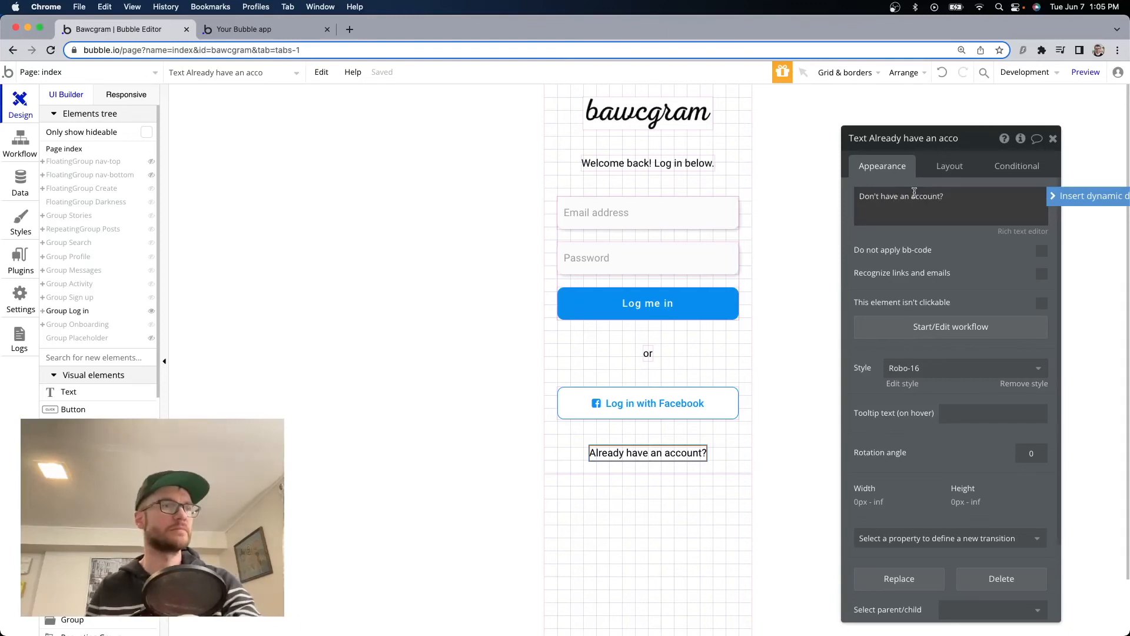
Change Group Log in's condition from signup to login, so it shows only when the page parameter is login.
left_click(639, 345)
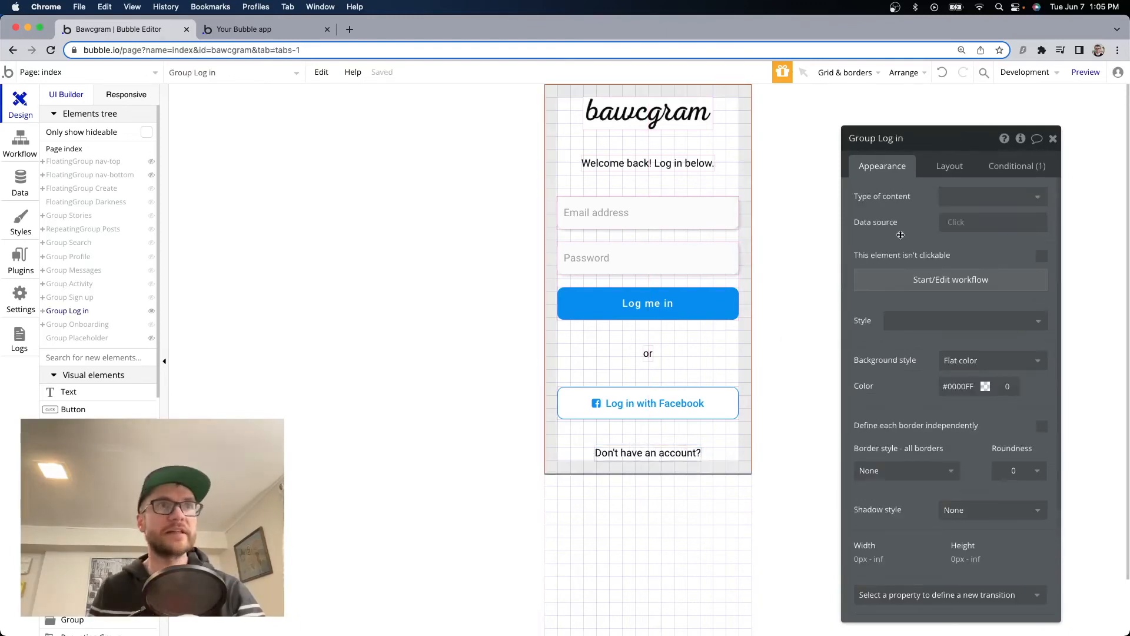
left_click(1016, 166)
left_click(999, 203)
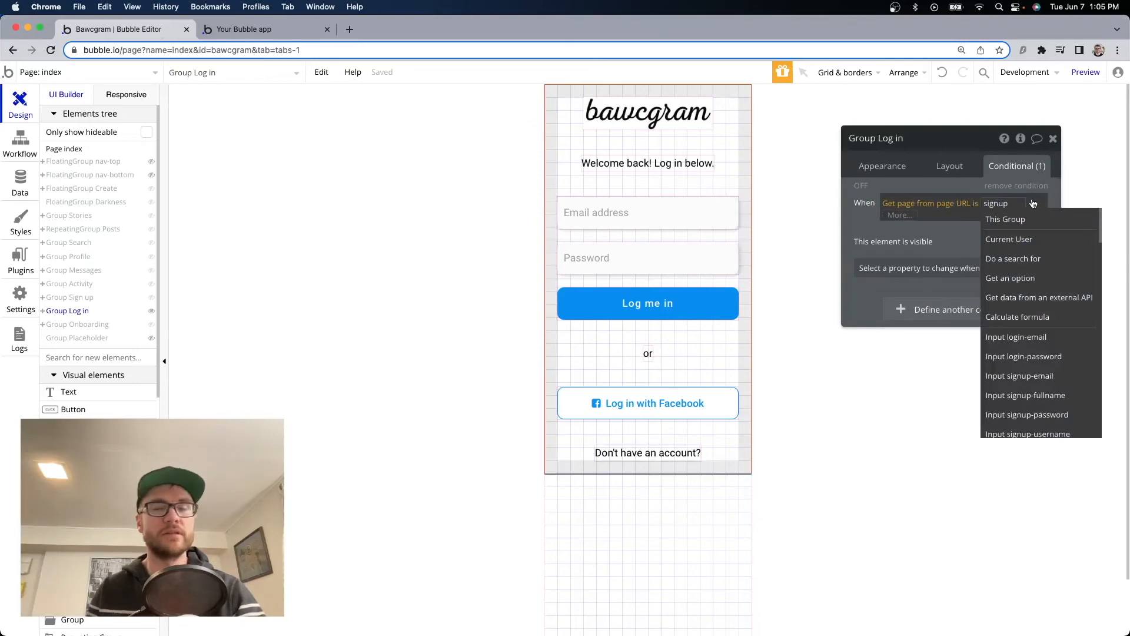
key("BackSpace")
key("BackSpace")
key("BackSpace")
key("BackSpace")
key("BackSpace")
key("BackSpace")
type("log")
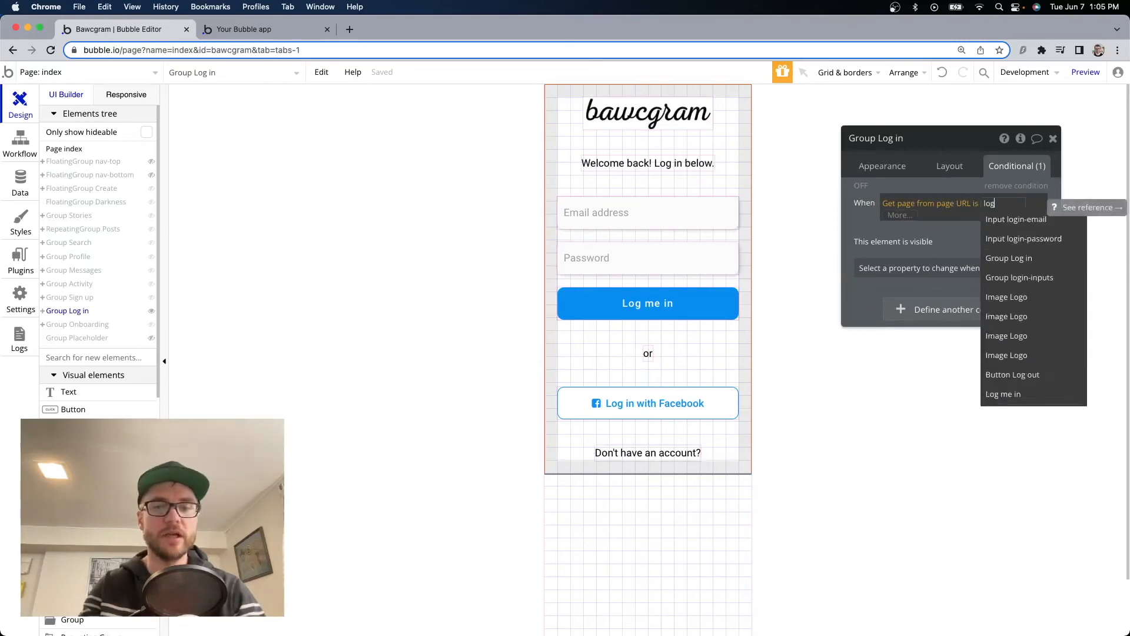
type("in")
left_click(853, 224)
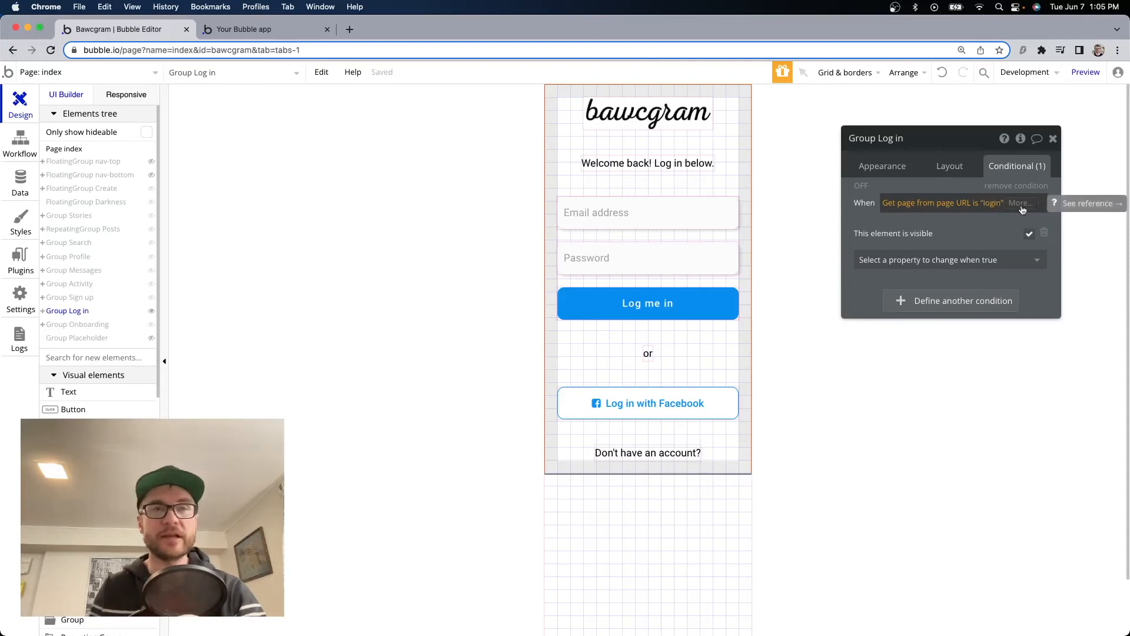
left_click(261, 30)
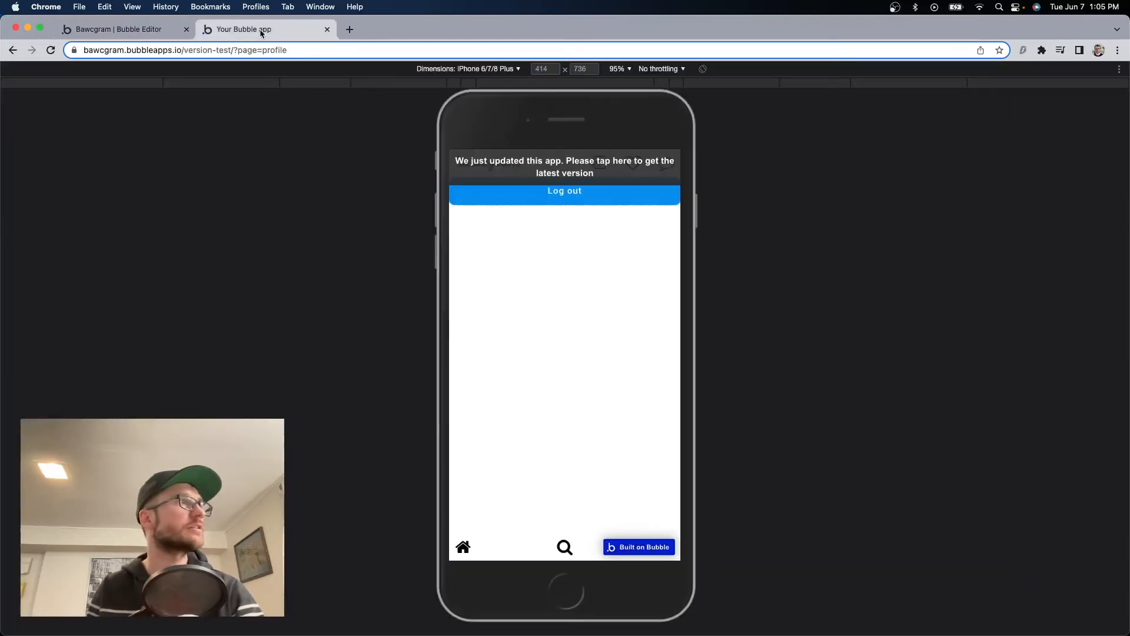
Load the login page in the preview by replacing 'profile' with 'login' in the URL.
left_click(284, 49)
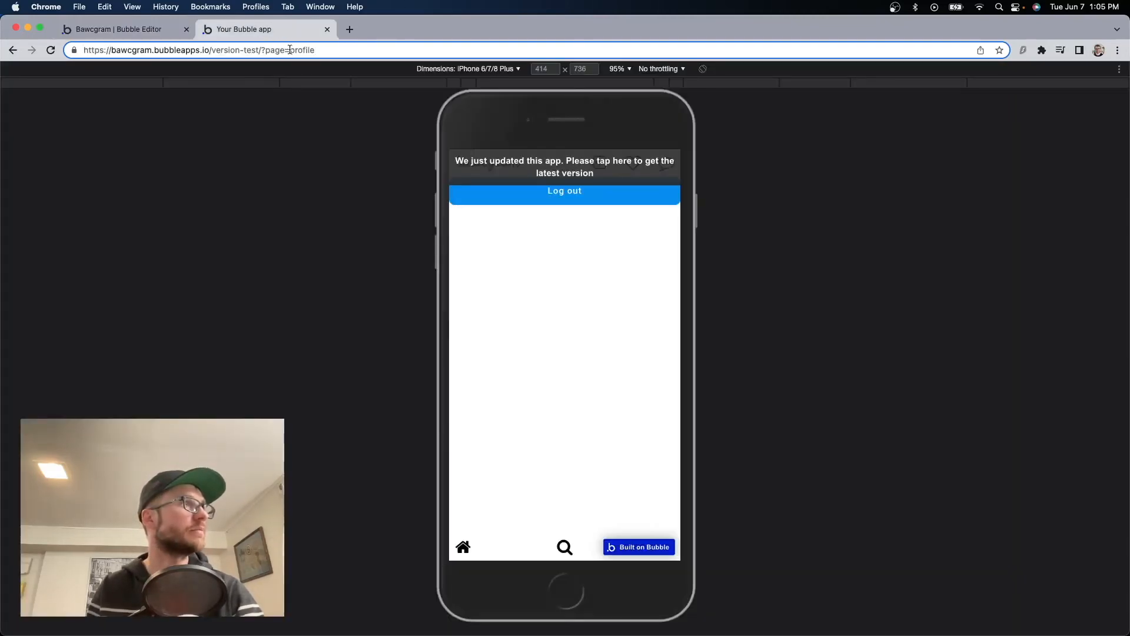
left_click_drag(290, 50, 347, 56)
type("login")
key("Return")
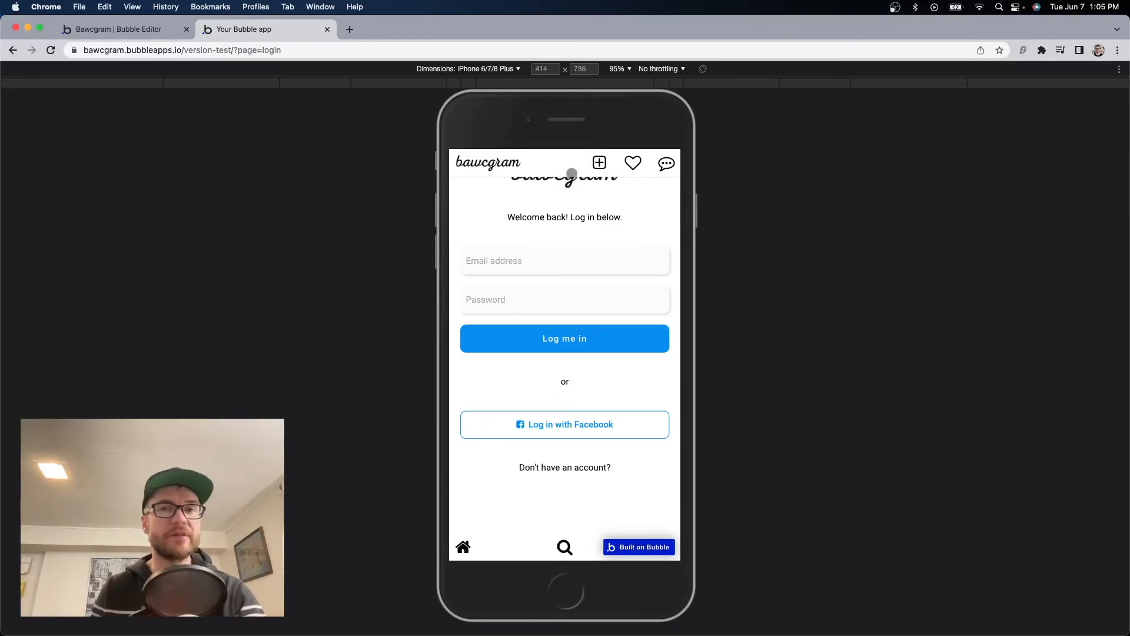
key("ctrl+shift+Tab")
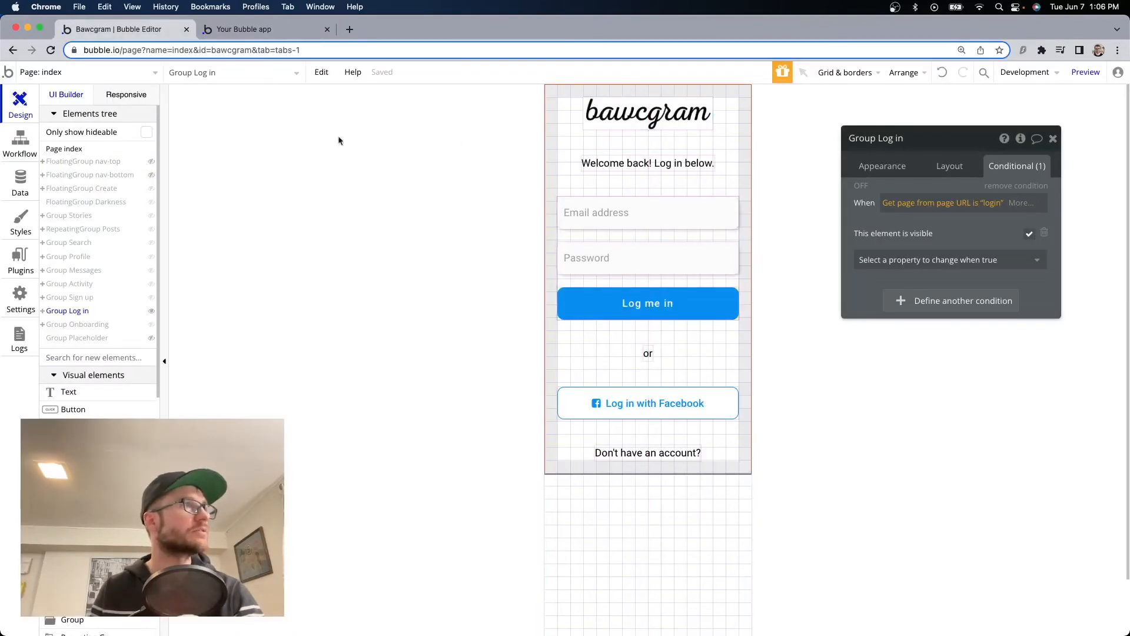
Copy and paste a condition on FloatingGroup nav-top, changing its page value to login.
left_click(83, 161)
left_click(990, 247)
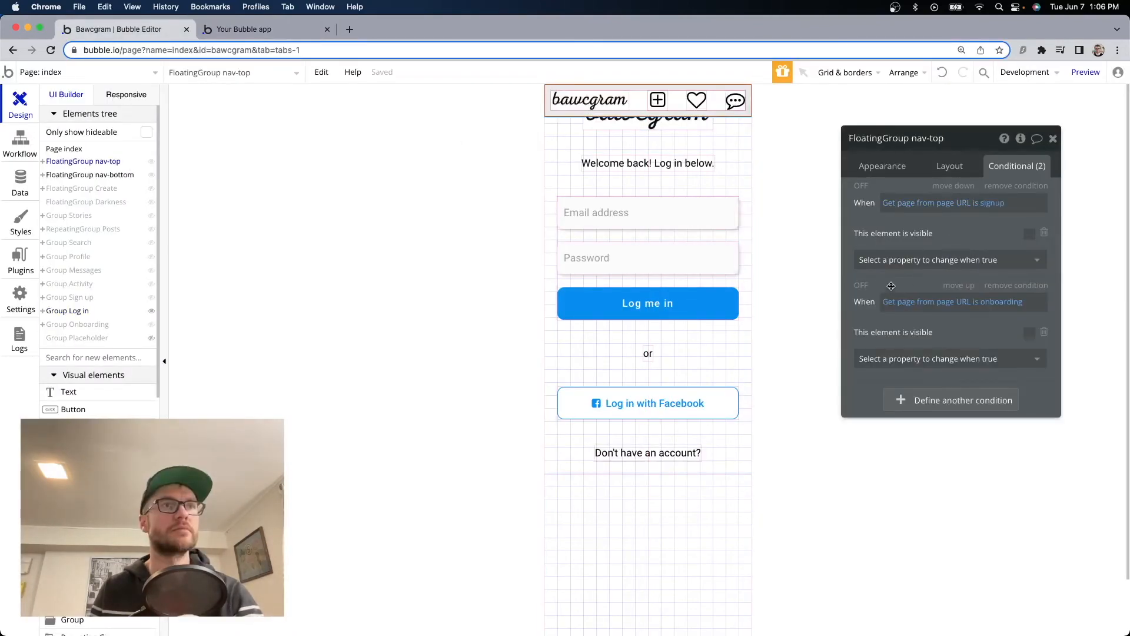
right_click(942, 276)
left_click(957, 266)
left_click(1007, 401)
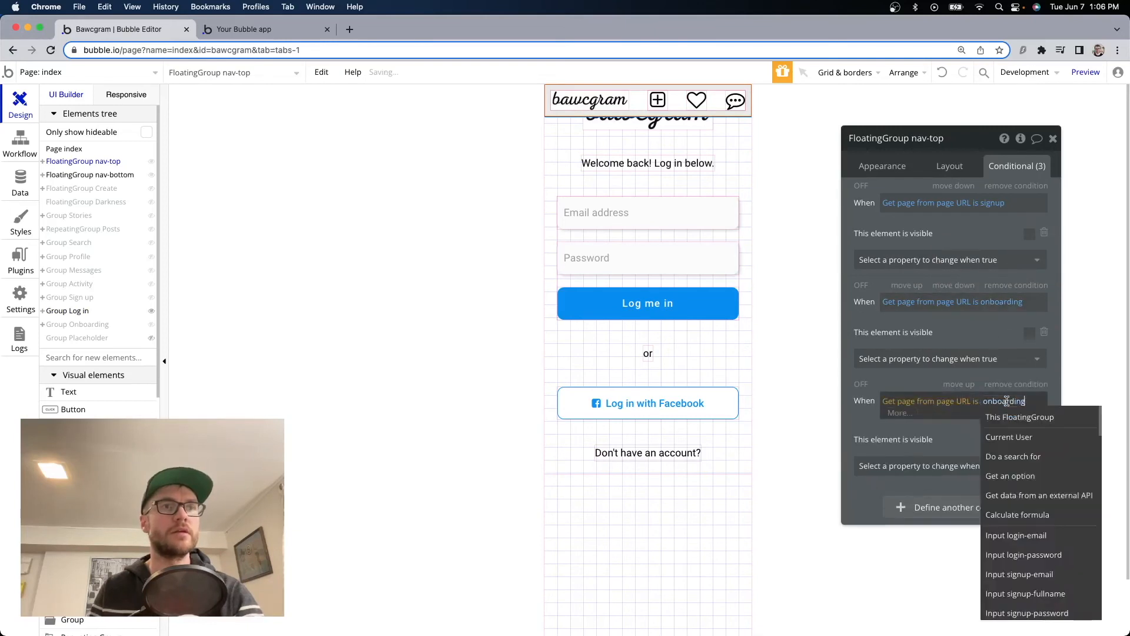
key("BackSpace")
key("BackSpace")
key("BackSpace")
key("BackSpace")
key("BackSpace")
key("BackSpace")
key("BackSpace")
key("BackSpace")
key("BackSpace")
key("BackSpace")
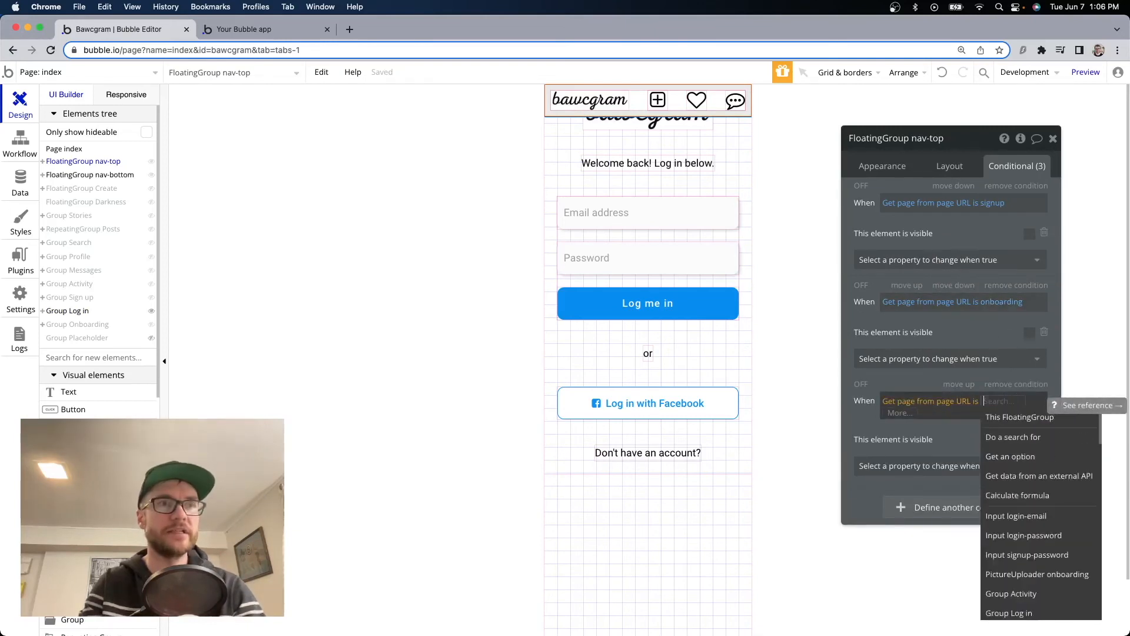
type("log")
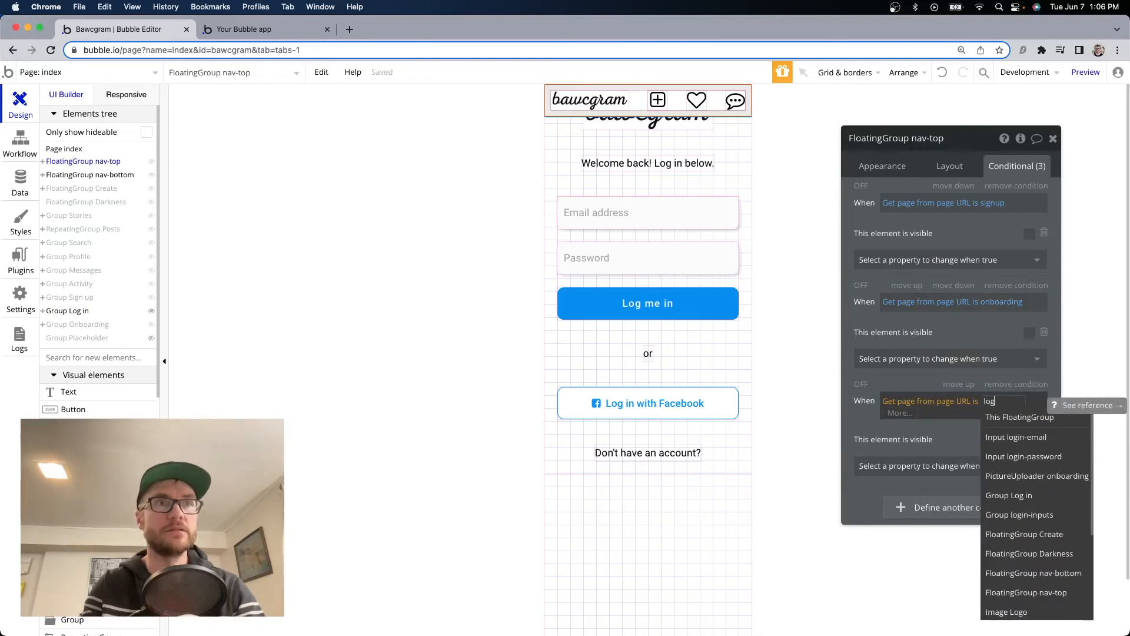
type("in")
left_click(926, 439)
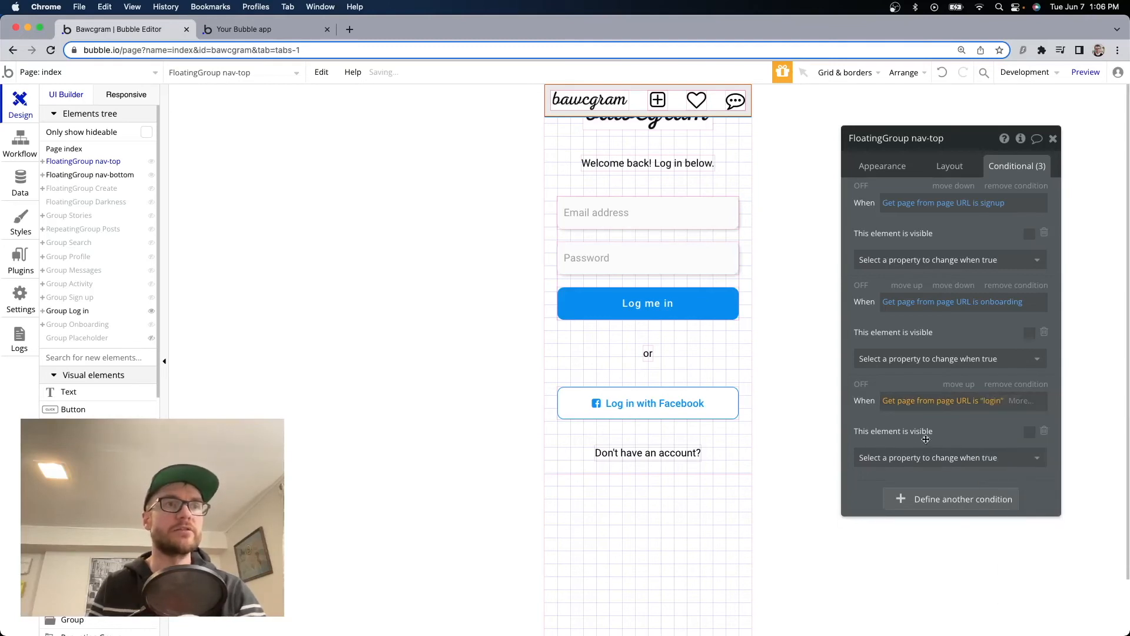
Select FloatingGroup nav-bottom and check the login page in the preview.
left_click(119, 175)
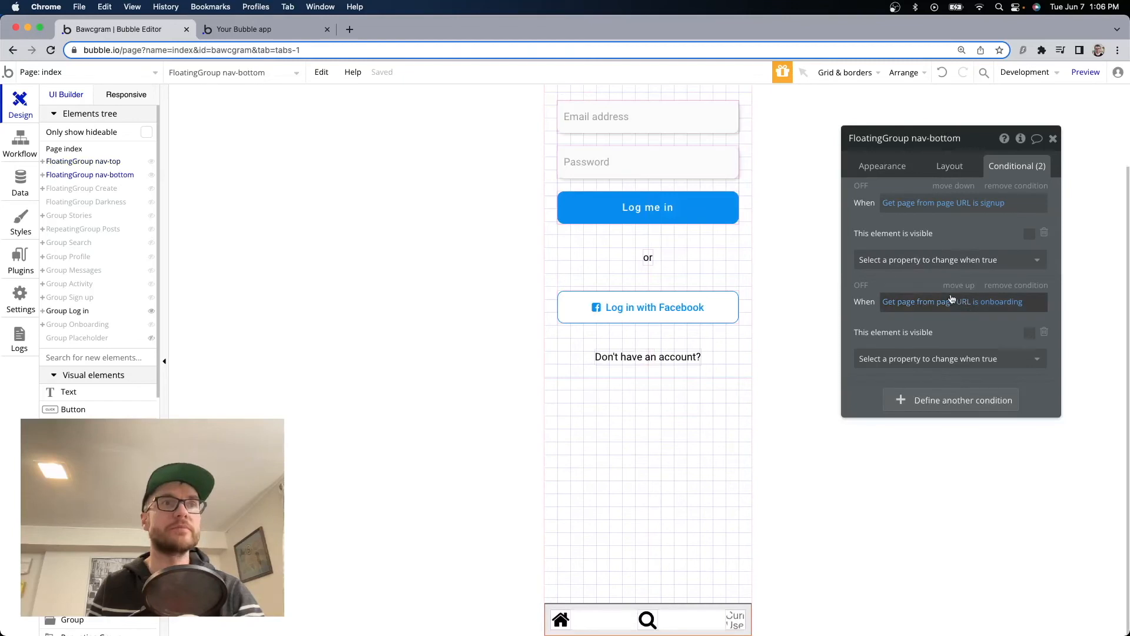
key("ctrl+Tab")
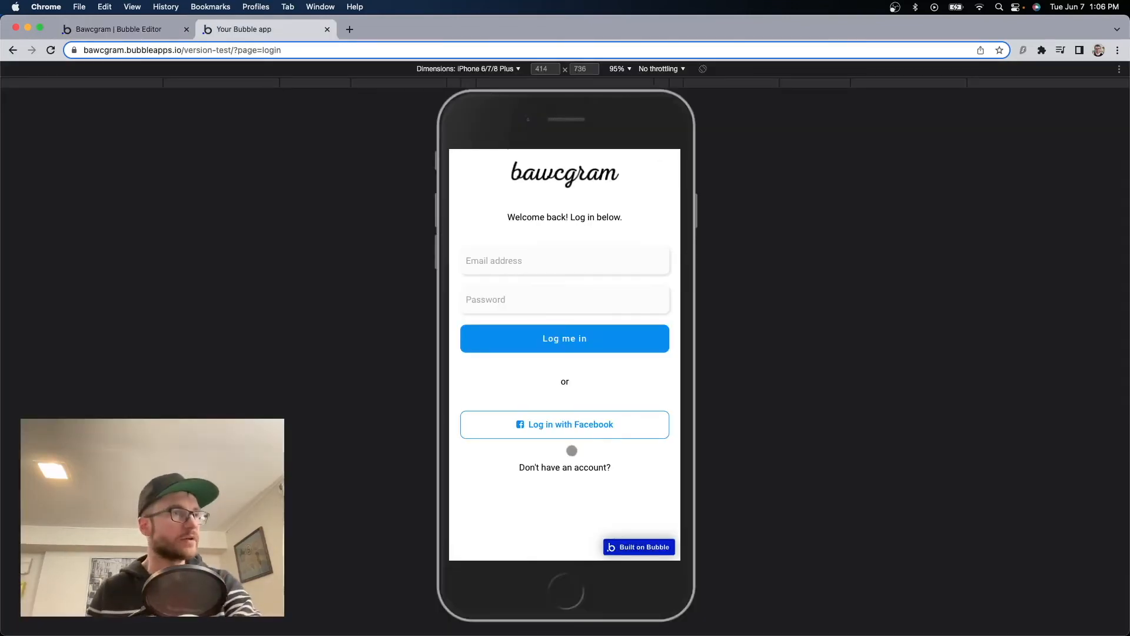
left_click(137, 32)
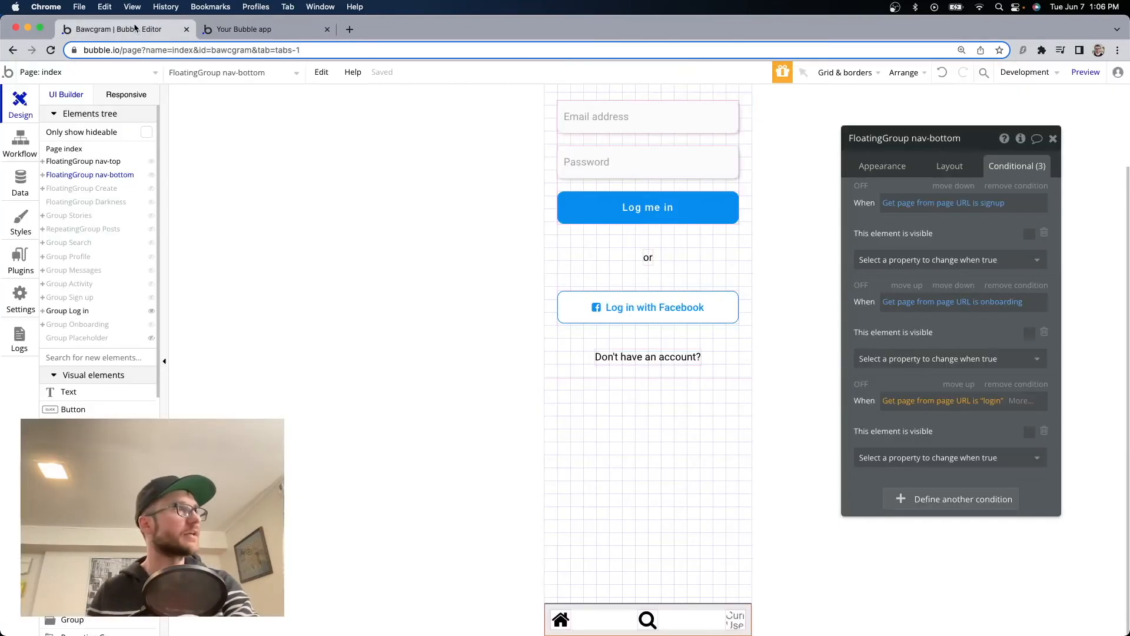
left_click(616, 353)
Give 'Don't have an account?' a Go to page workflow to index with parameter page = signup.
left_click(948, 326)
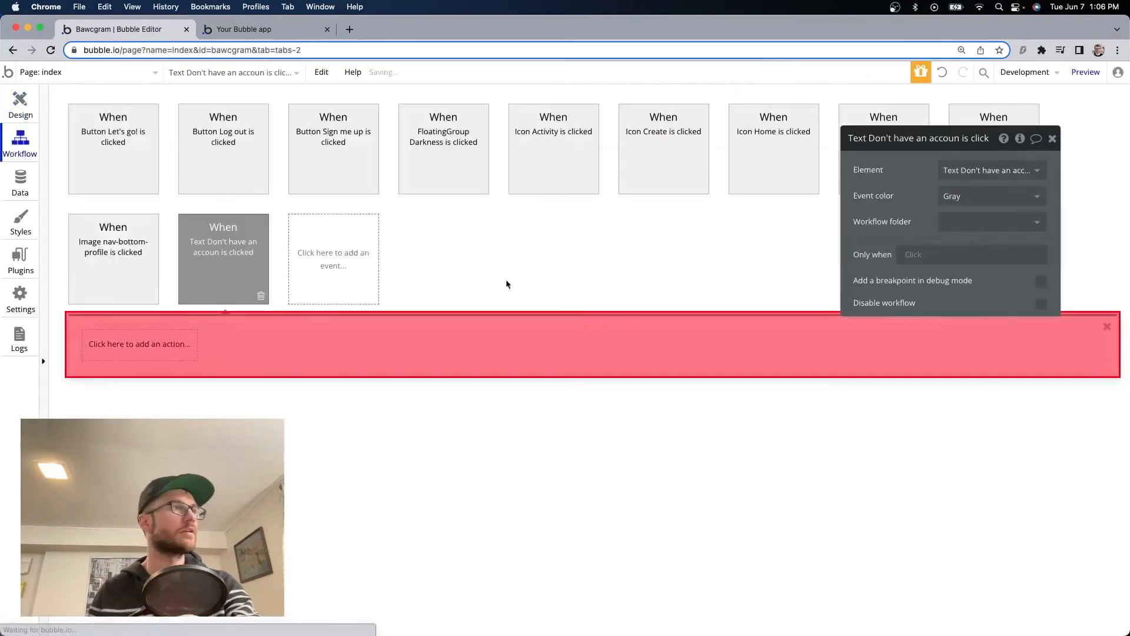
left_click(127, 352)
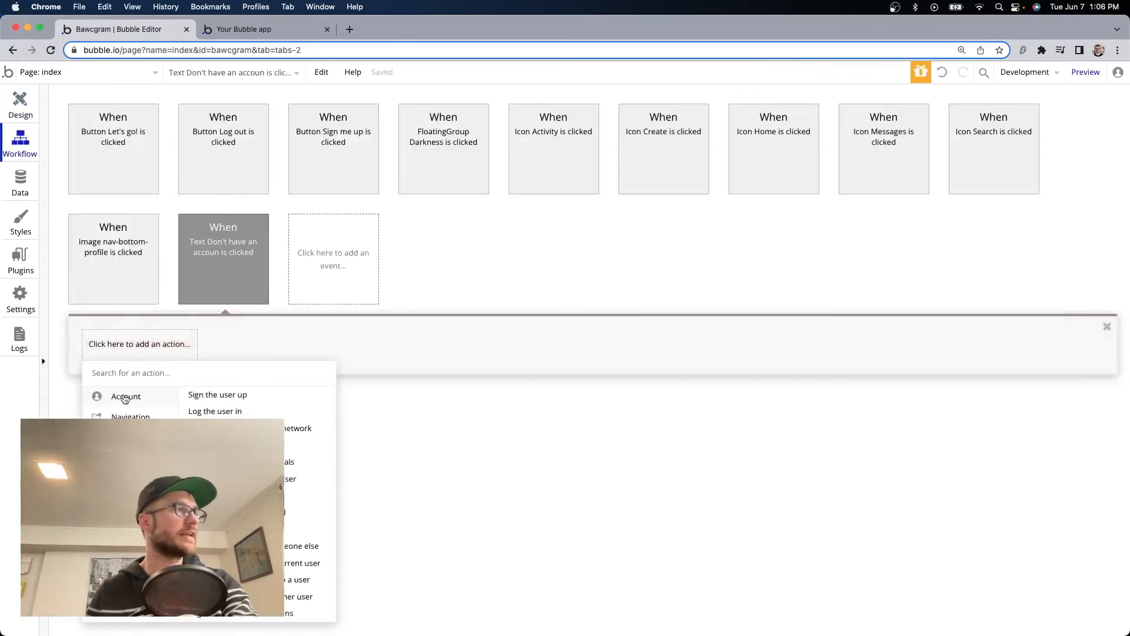
type("go to")
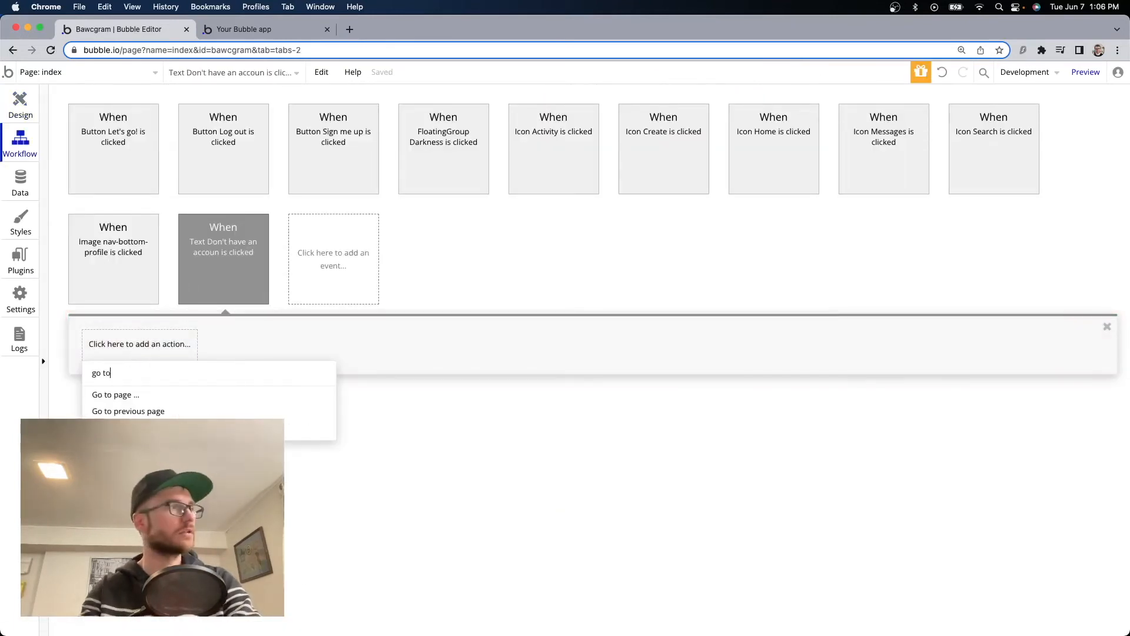
left_click(118, 395)
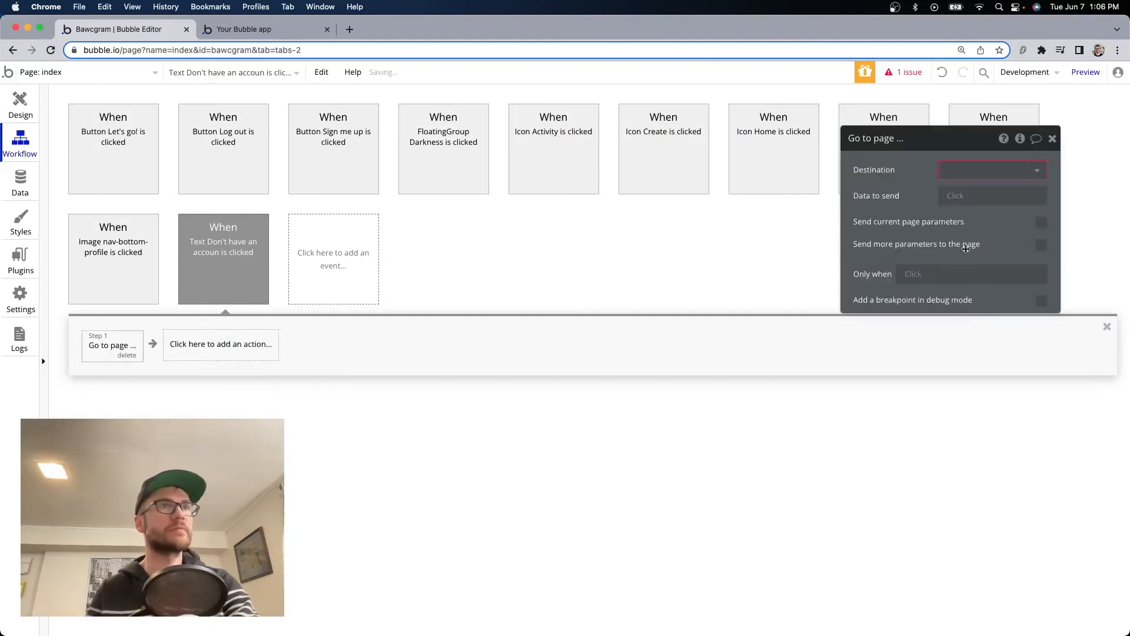
left_click(978, 170)
left_click(995, 186)
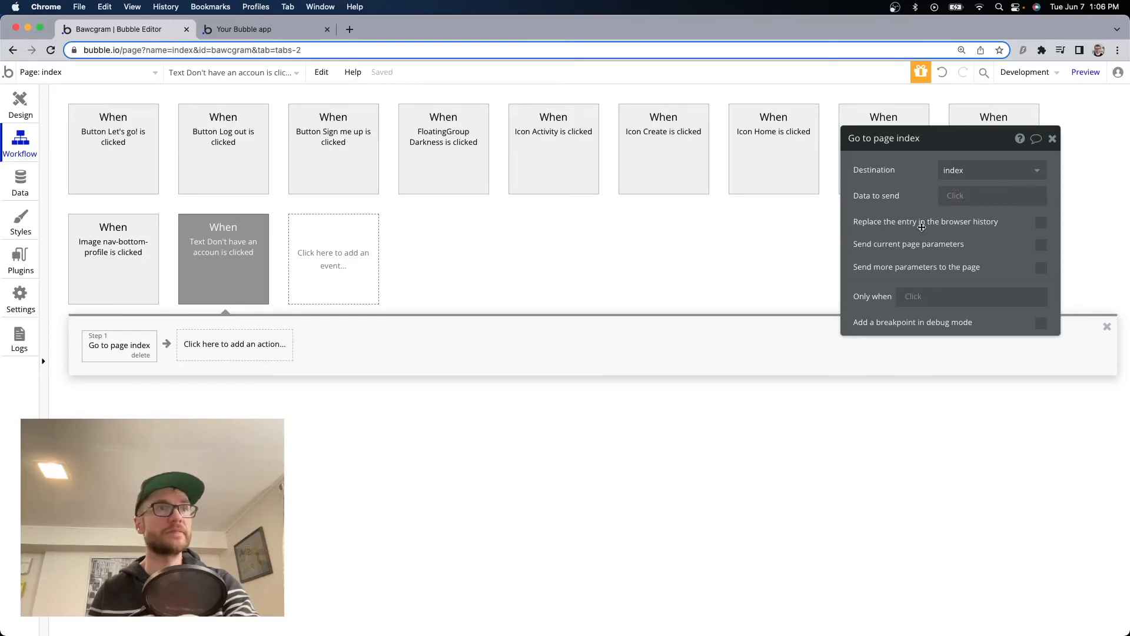
left_click(1042, 267)
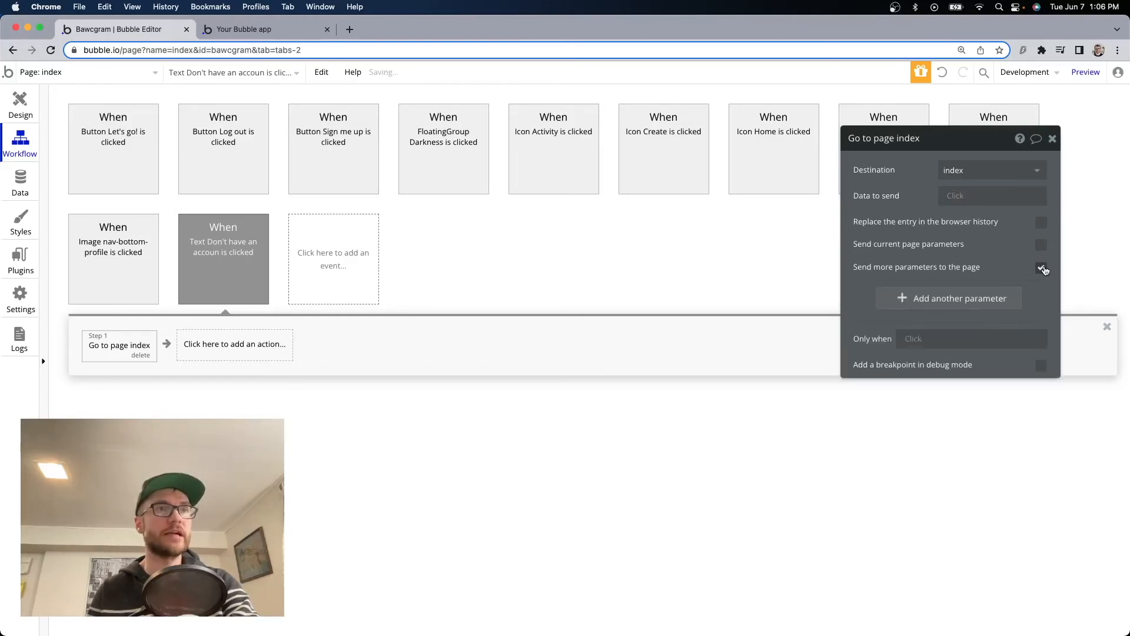
left_click(944, 300)
type("page")
left_click(978, 292)
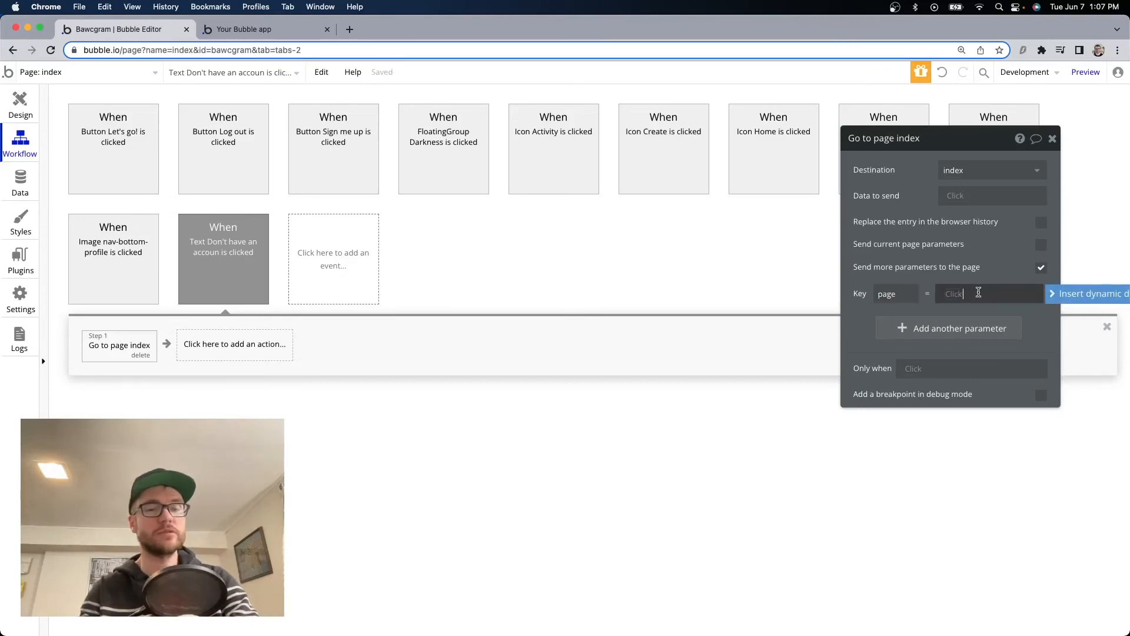
type("signup")
left_click(244, 29)
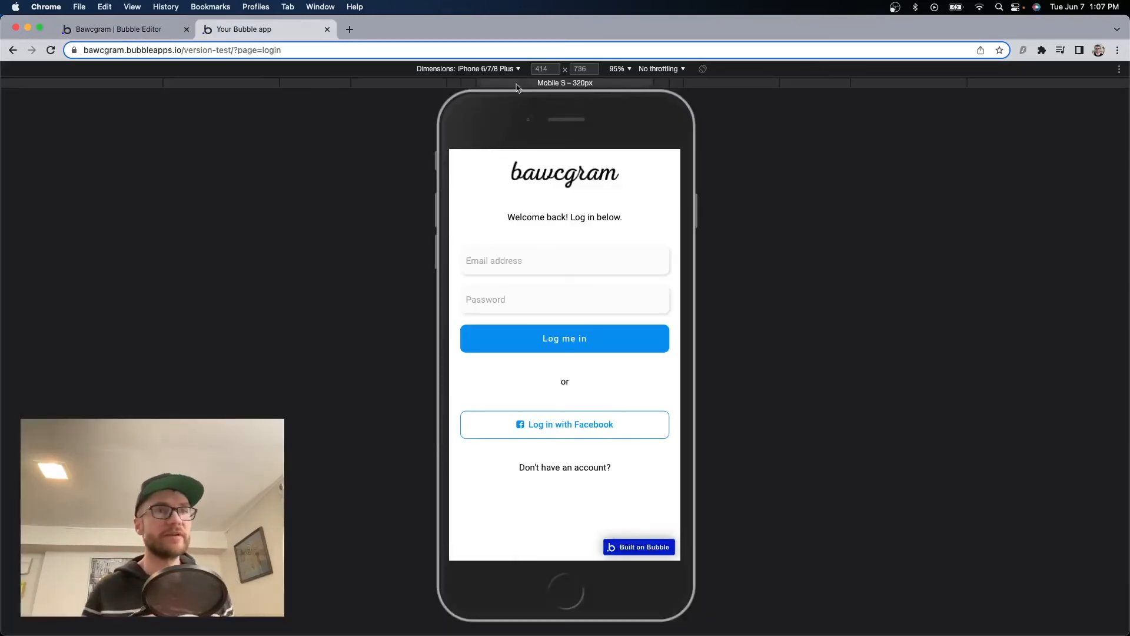
Edit the preview URL's page parameter and test the link to the signup form.
left_click(260, 50)
key("Right")
left_click_drag(259, 50, 327, 50)
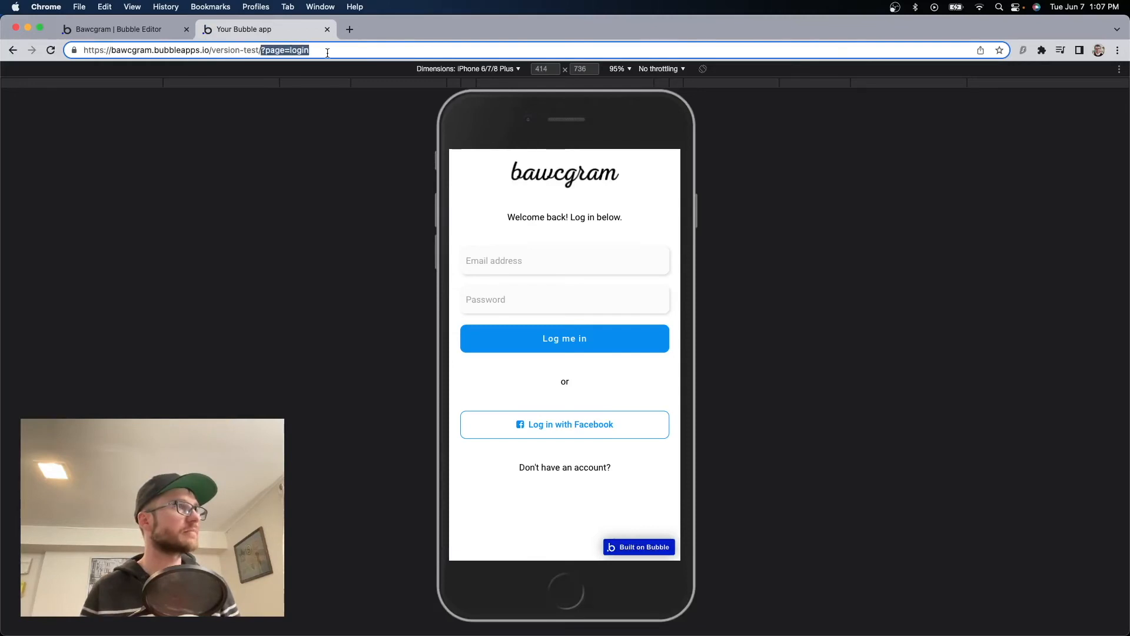
type("/")
key("Right")
left_click(580, 469)
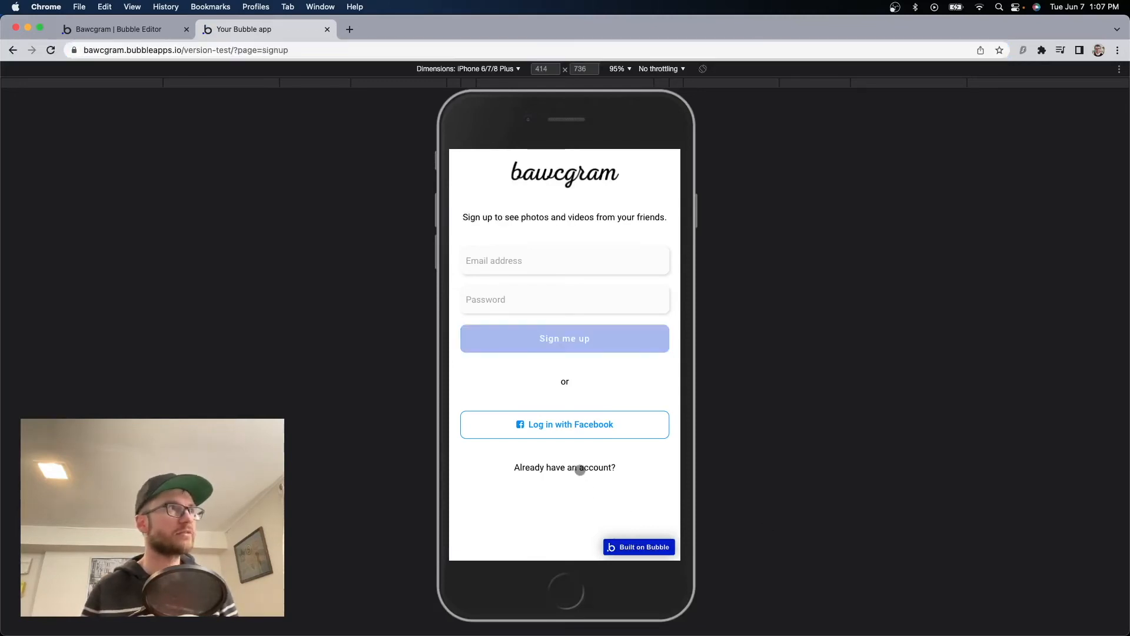
left_click_drag(239, 56, 330, 50)
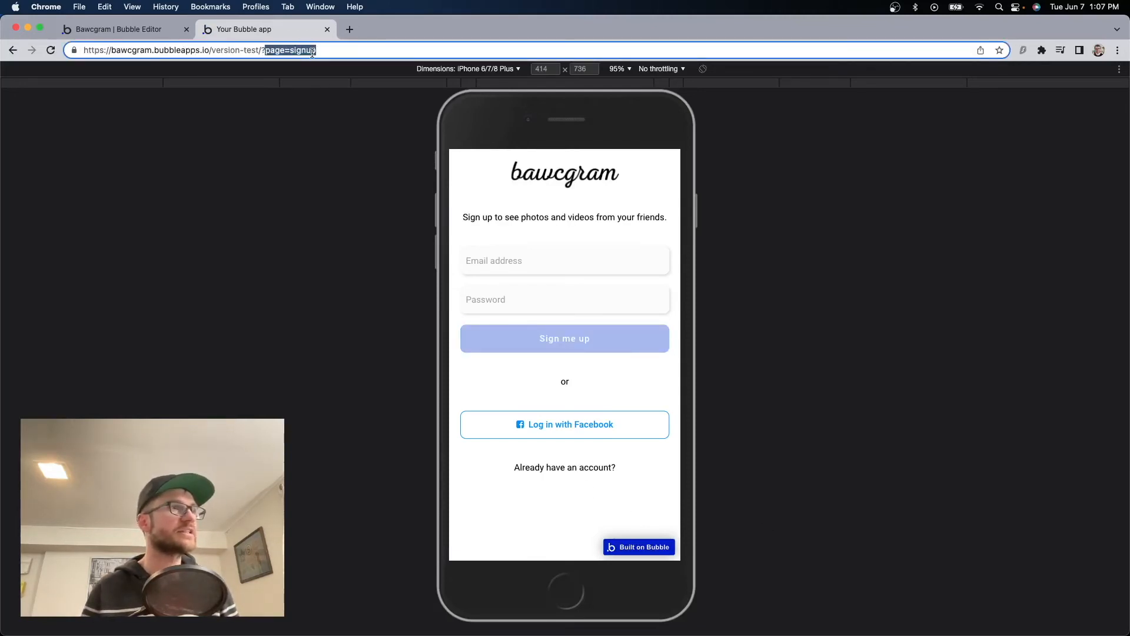
key("Right")
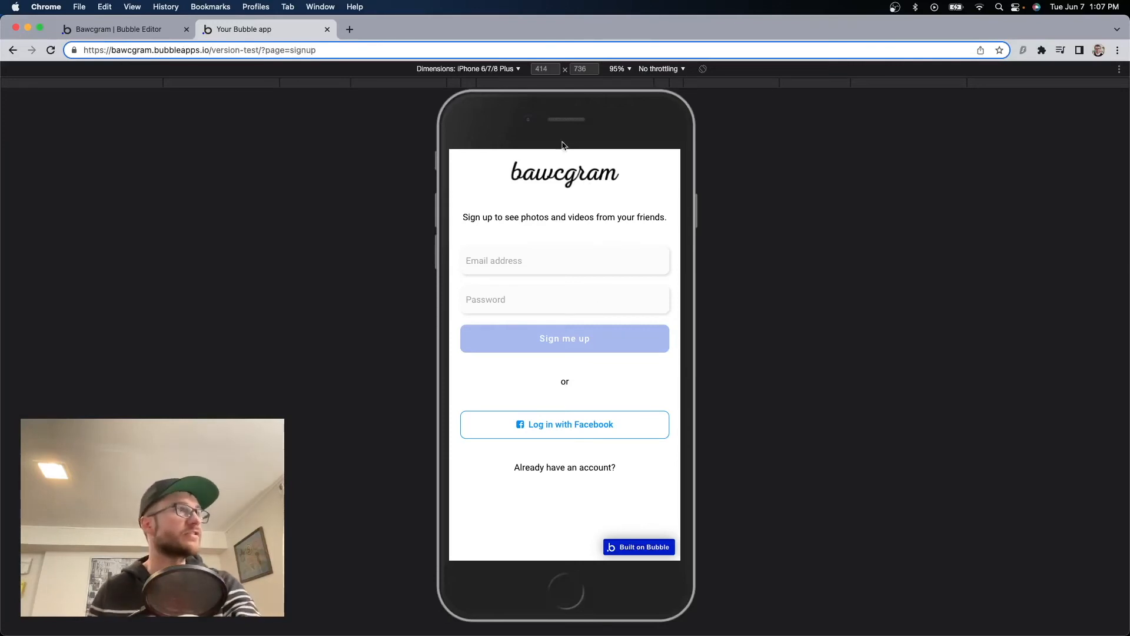
left_click(578, 460)
Set the 'Already have an account?' workflow parameter to page = login and test toggling both forms.
left_click(150, 29)
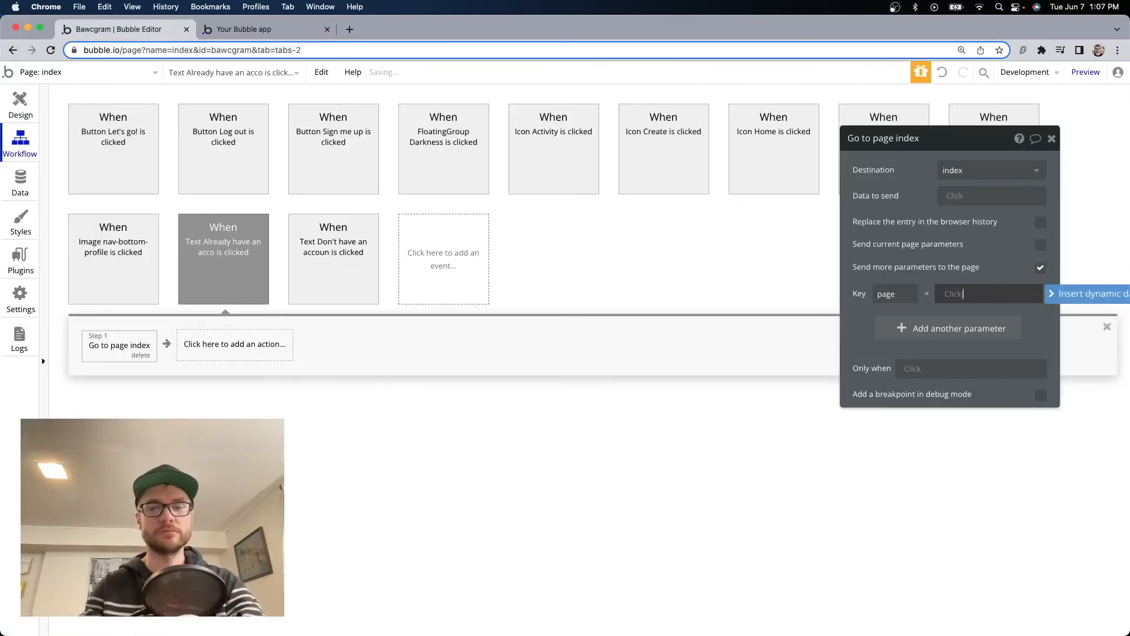
type("login")
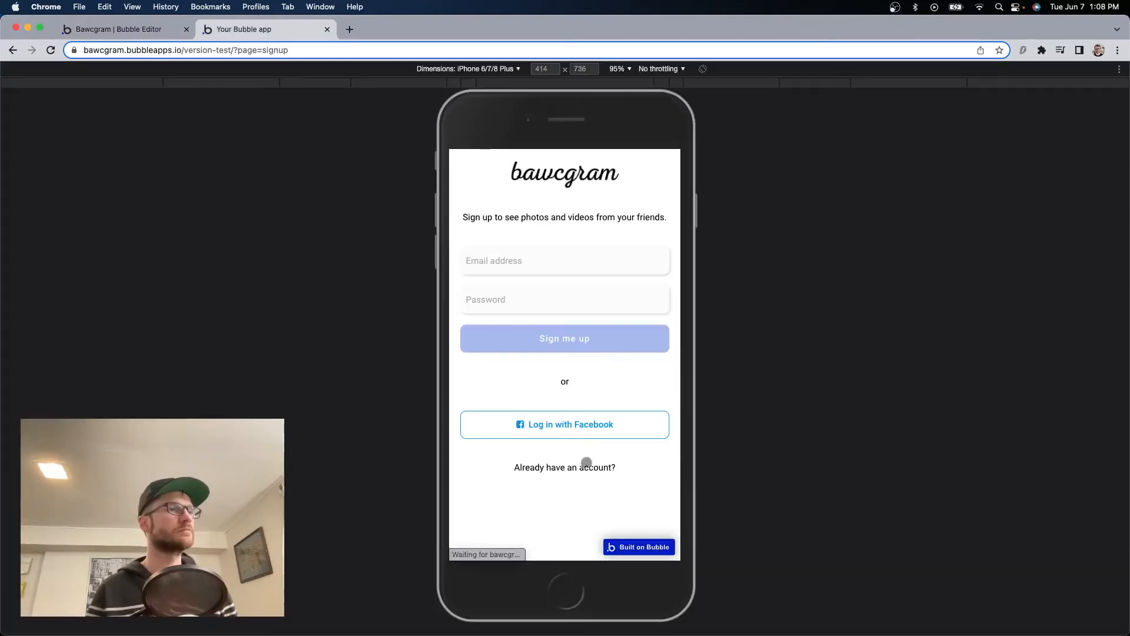
left_click(583, 464)
left_click(583, 468)
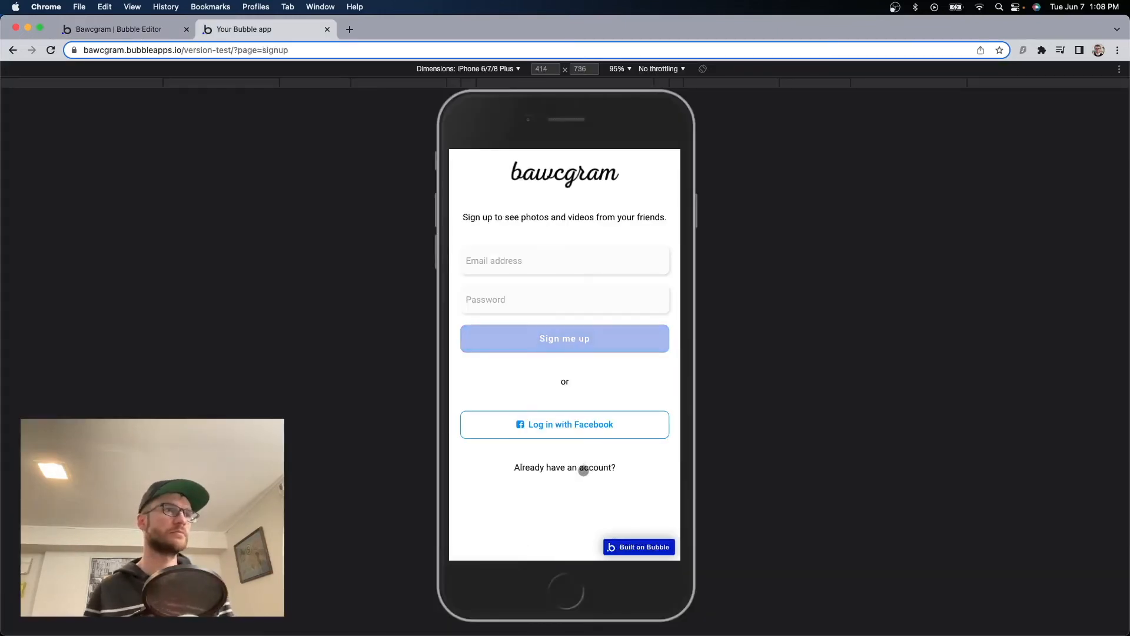
left_click(583, 468)
left_click(583, 469)
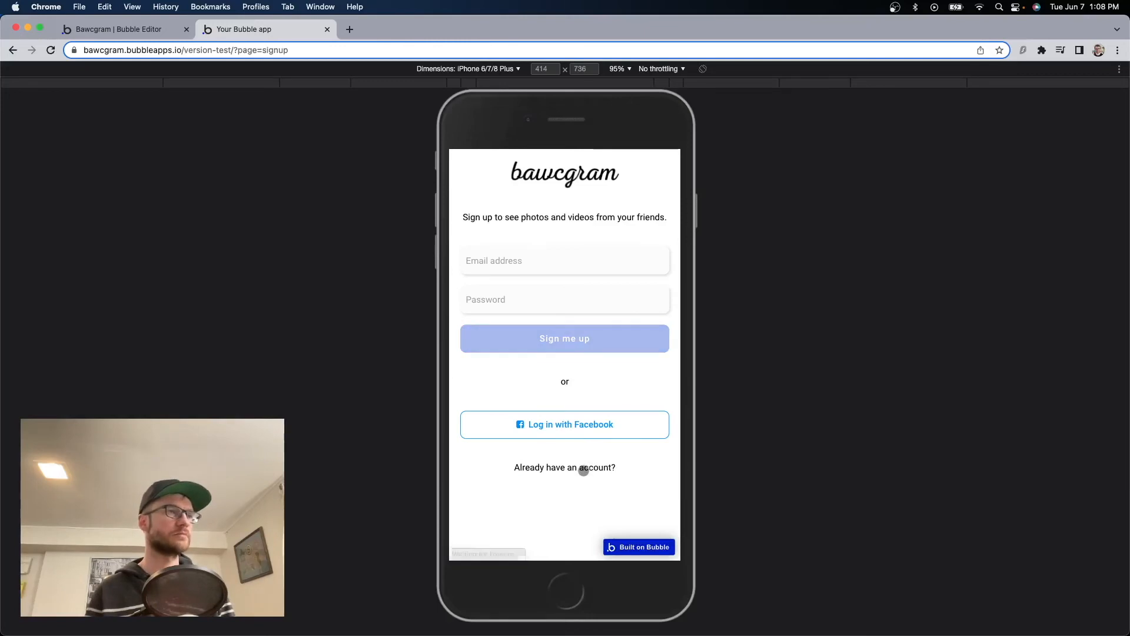
left_click(583, 470)
left_click(582, 469)
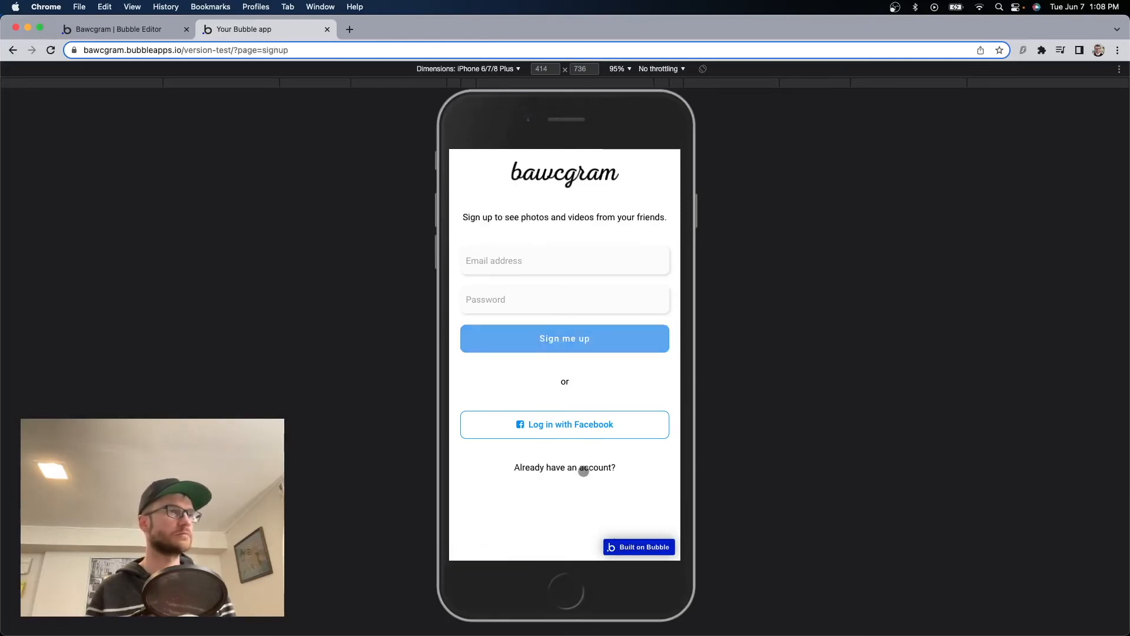
left_click(583, 469)
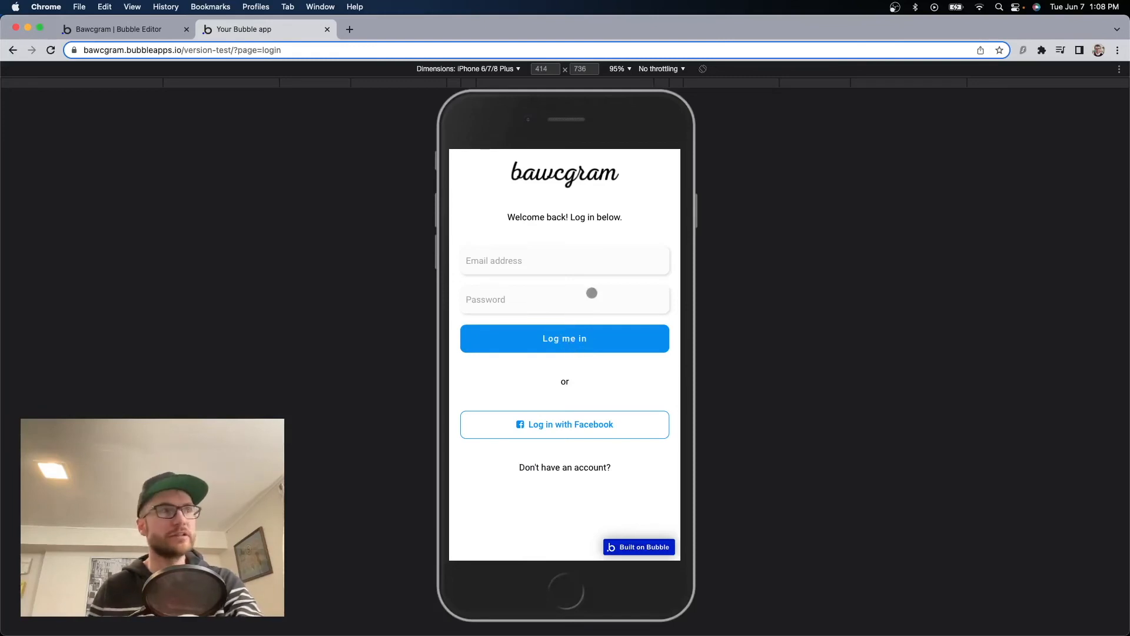
left_click(139, 29)
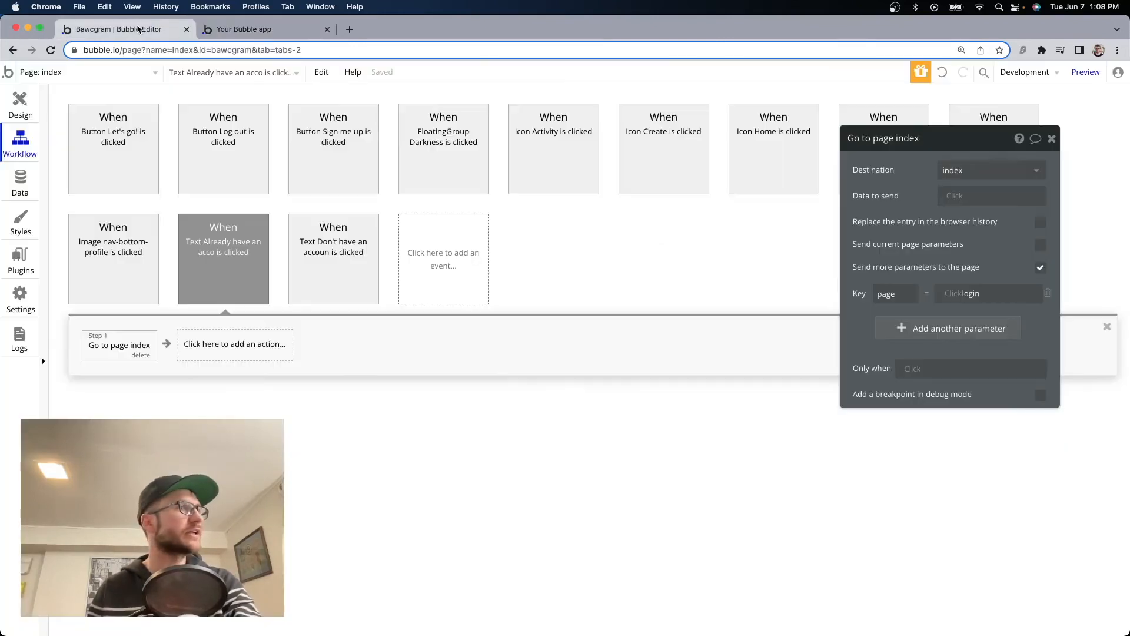
Add a 'Log the user in' action to the Log me in button's workflow.
left_click(19, 105)
scroll(647, 412, "down", 3)
left_click(677, 495)
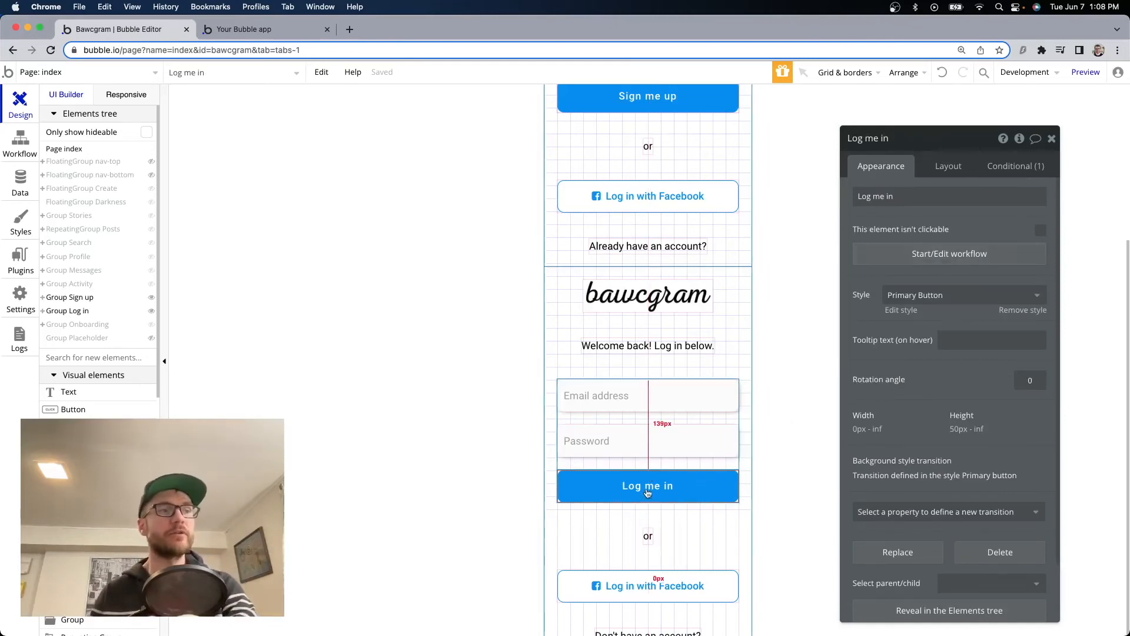
left_click(946, 256)
left_click(144, 345)
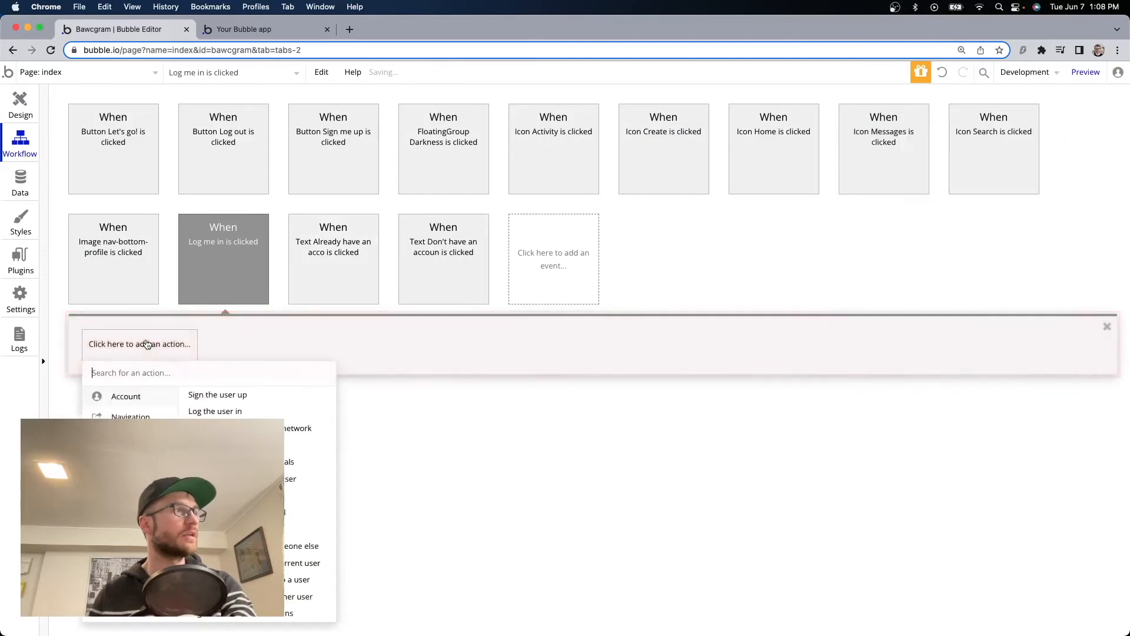
left_click(232, 413)
Set the action's email and password to the login inputs' values, with Remember email set to yes.
left_click(960, 168)
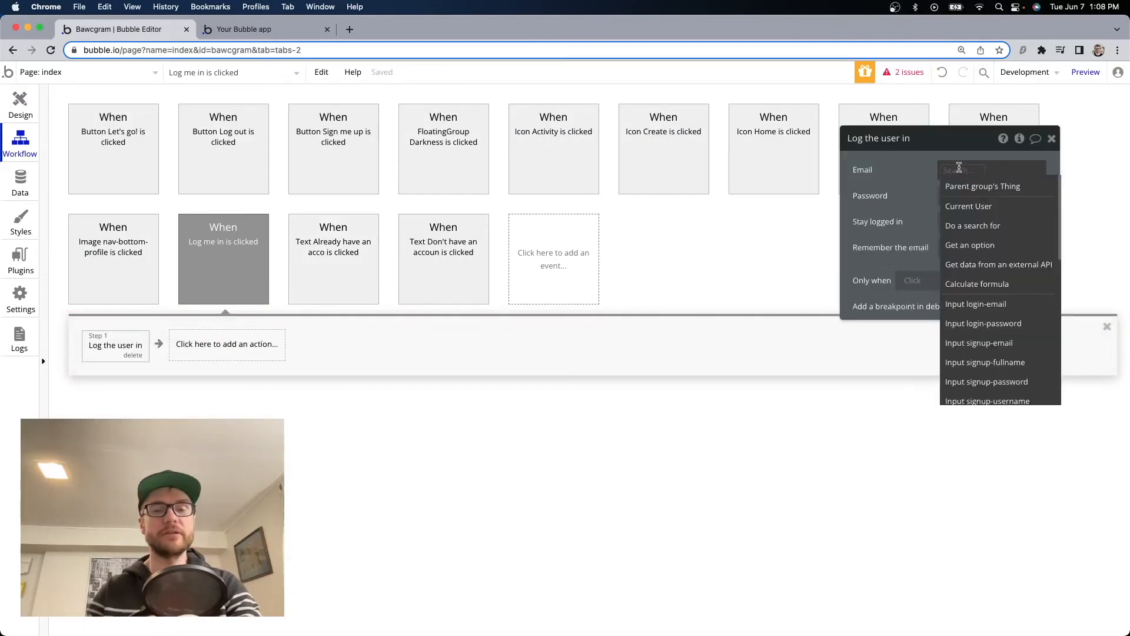
type("email")
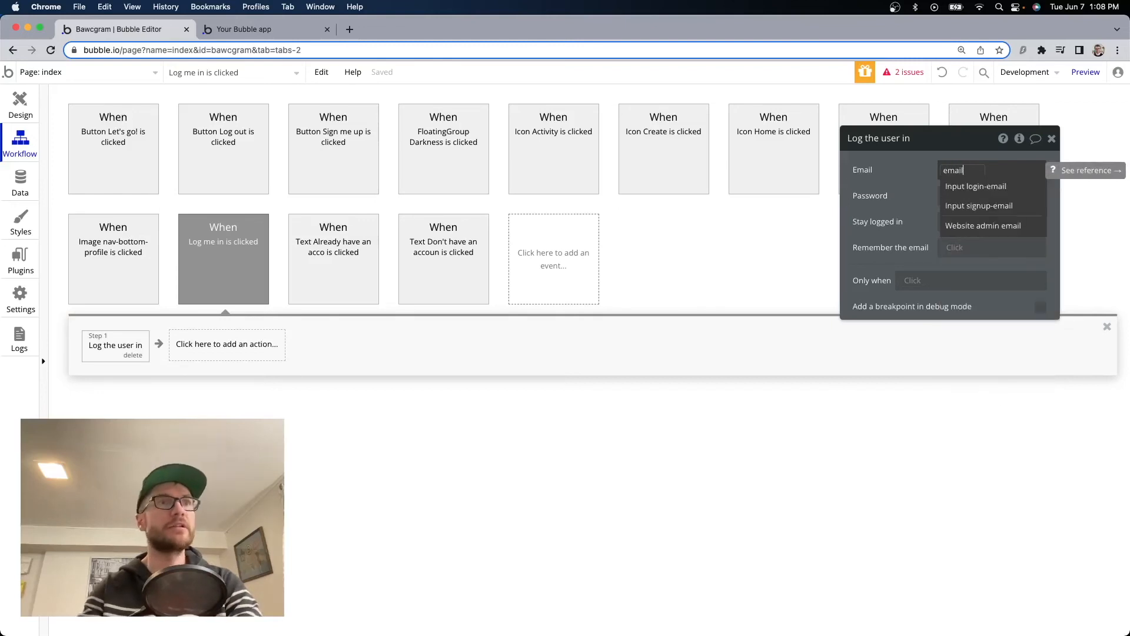
left_click(982, 188)
left_click(971, 198)
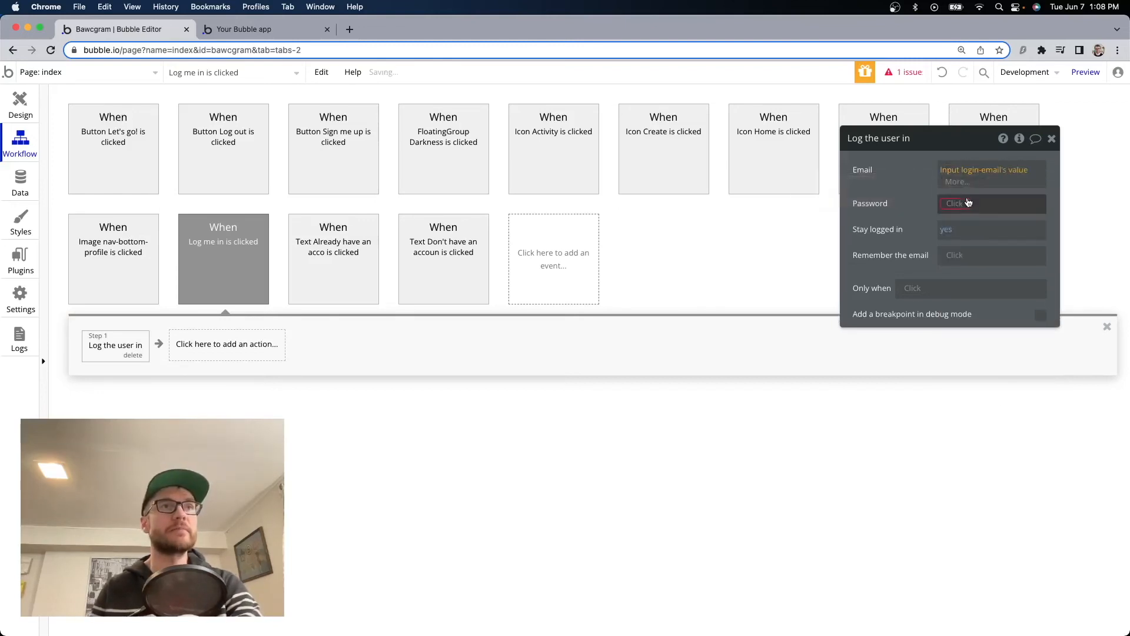
left_click(966, 198)
type("passw")
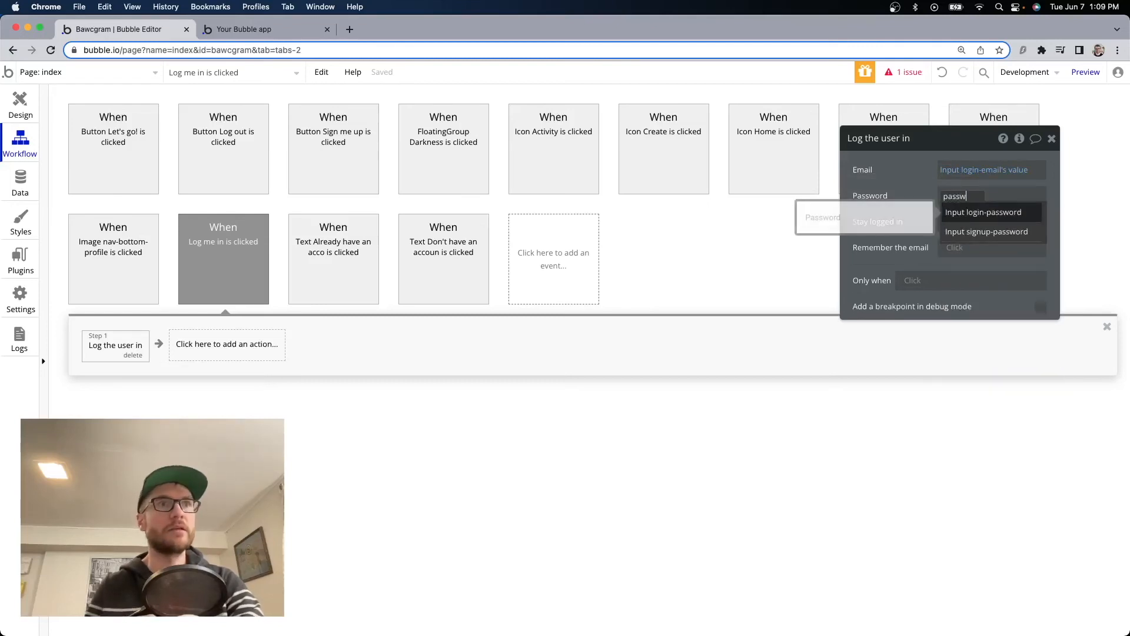
left_click(995, 213)
left_click(958, 224)
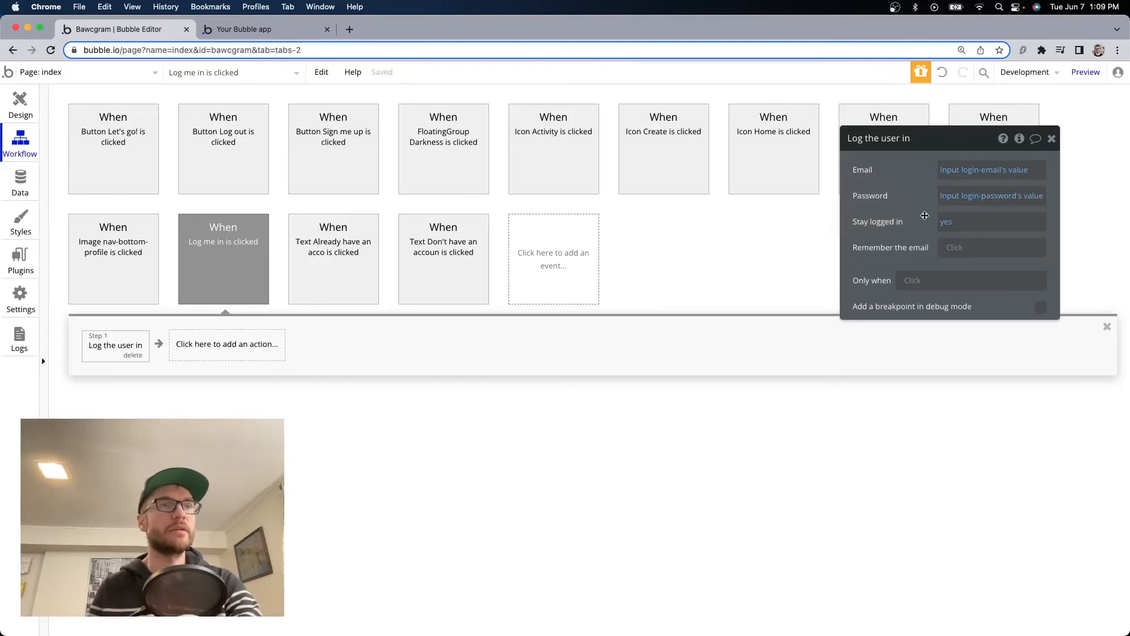
left_click(952, 247)
left_click(978, 285)
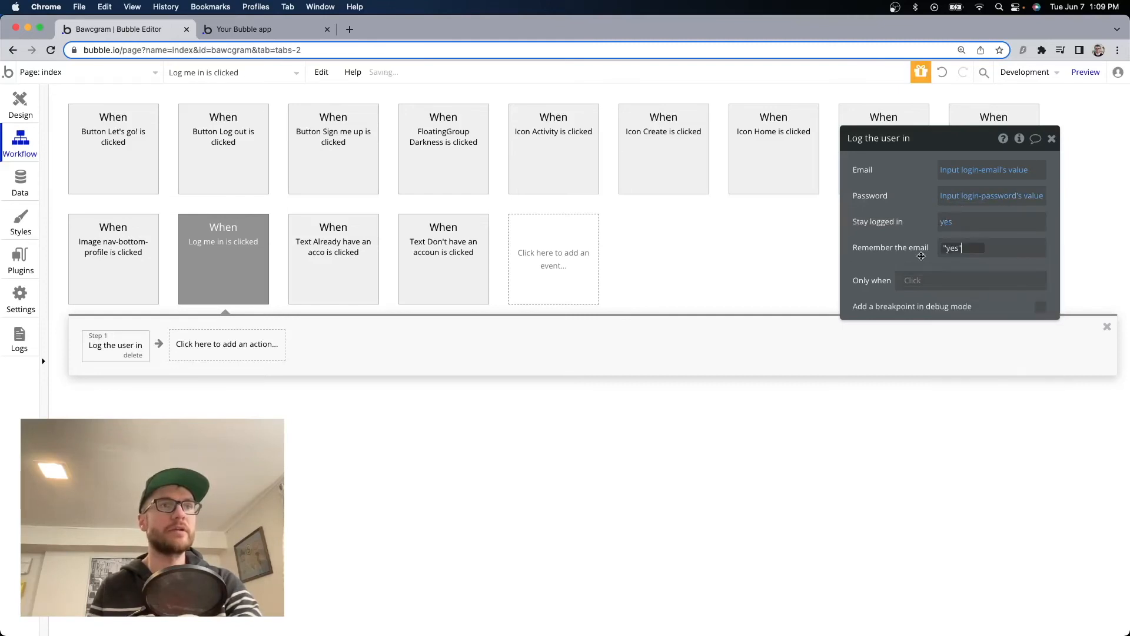
key("ctrl+Tab")
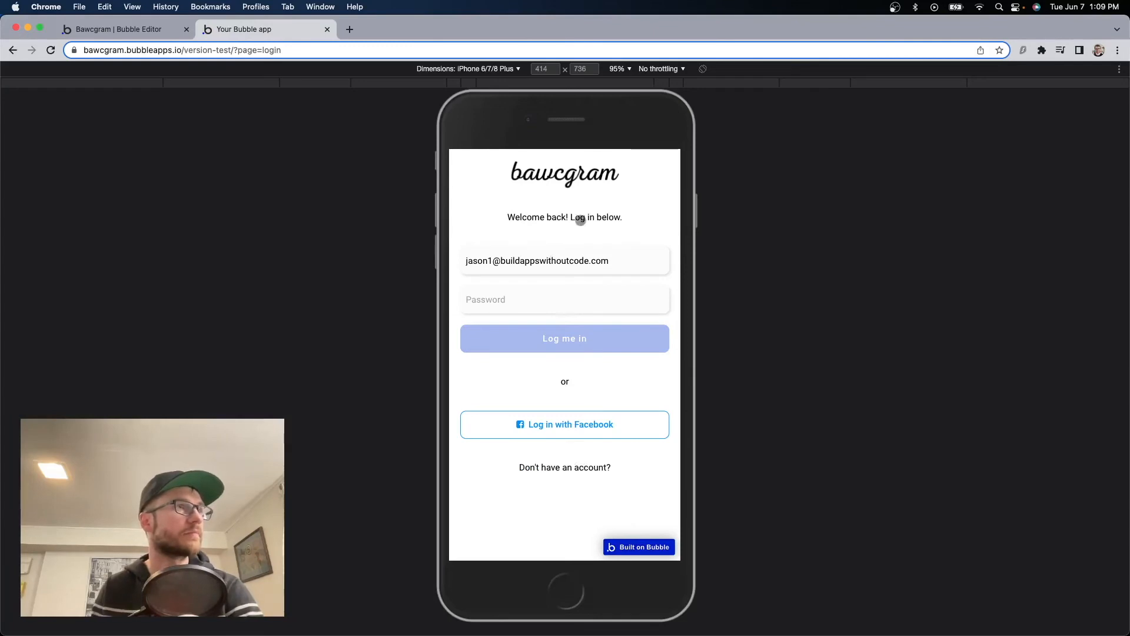
Test the login form in the preview with a password, then reopen the Log me in workflow to add another action.
left_click(552, 305)
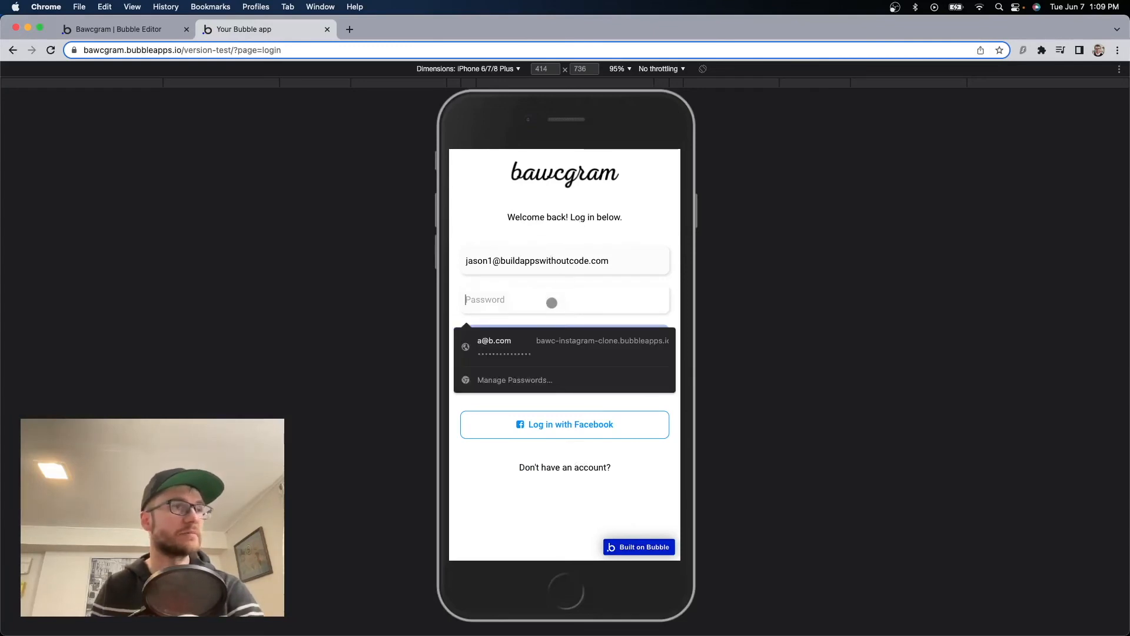
type("12348")
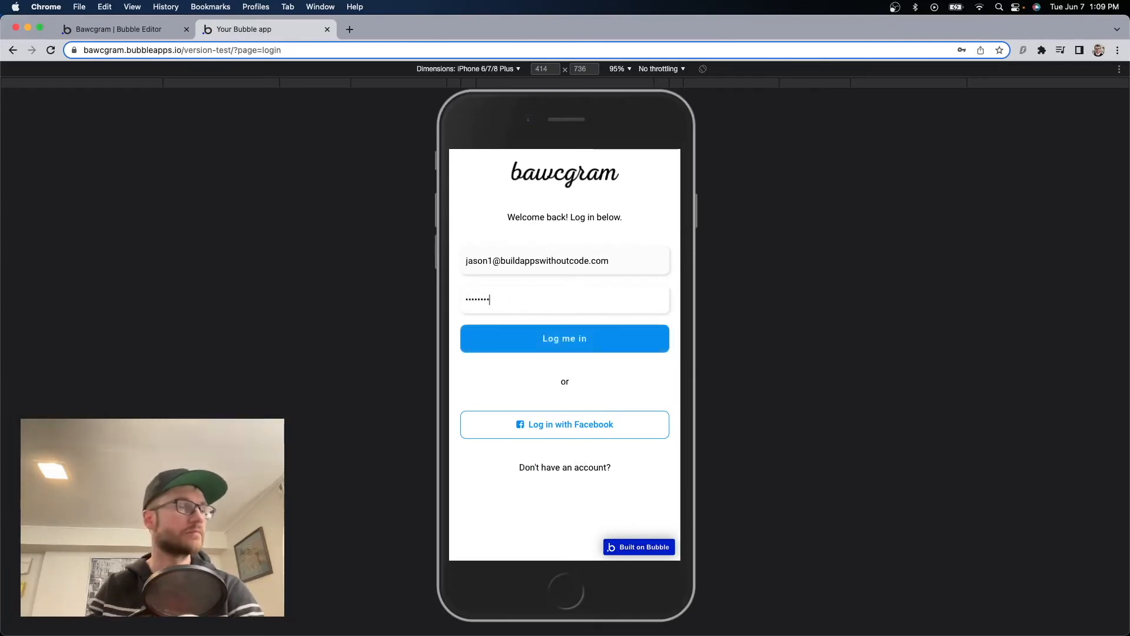
left_click(588, 338)
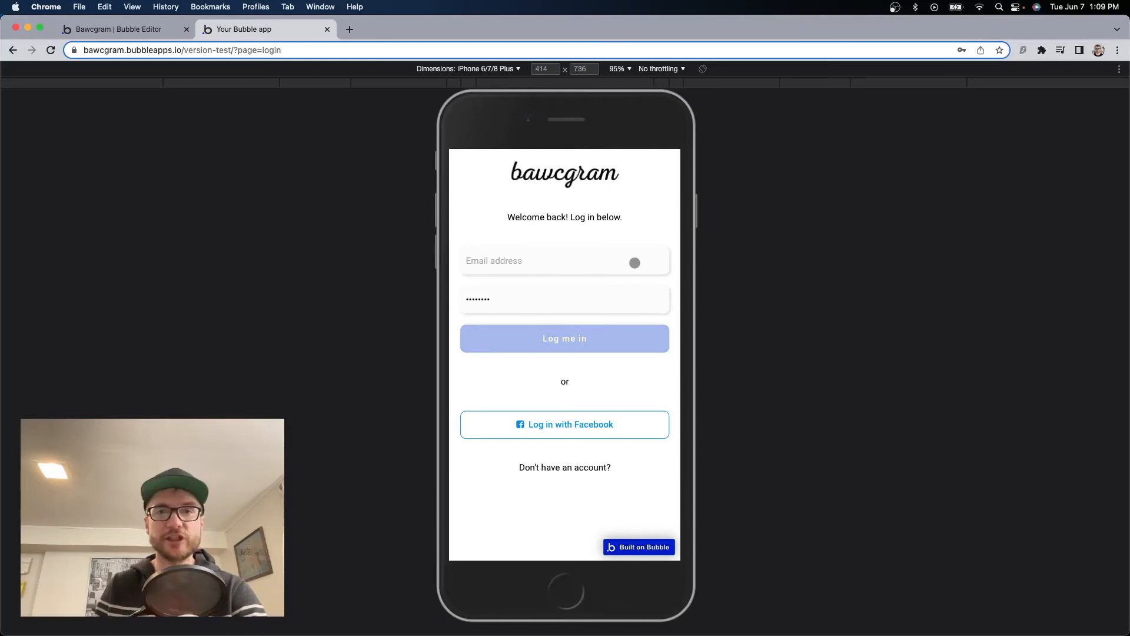
left_click(125, 29)
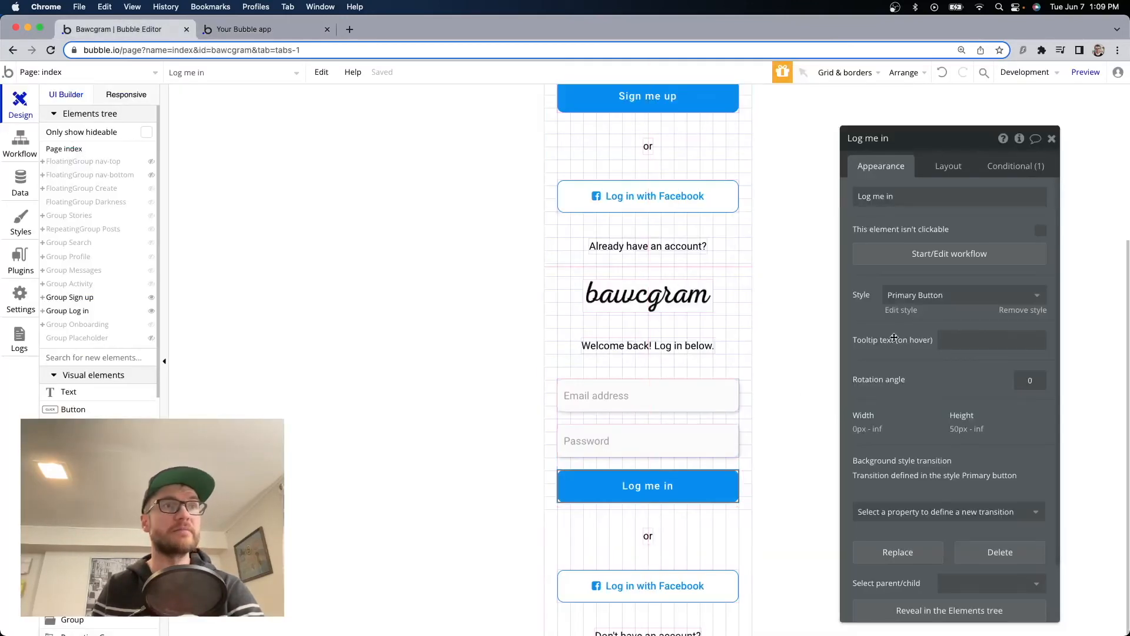
left_click(950, 259)
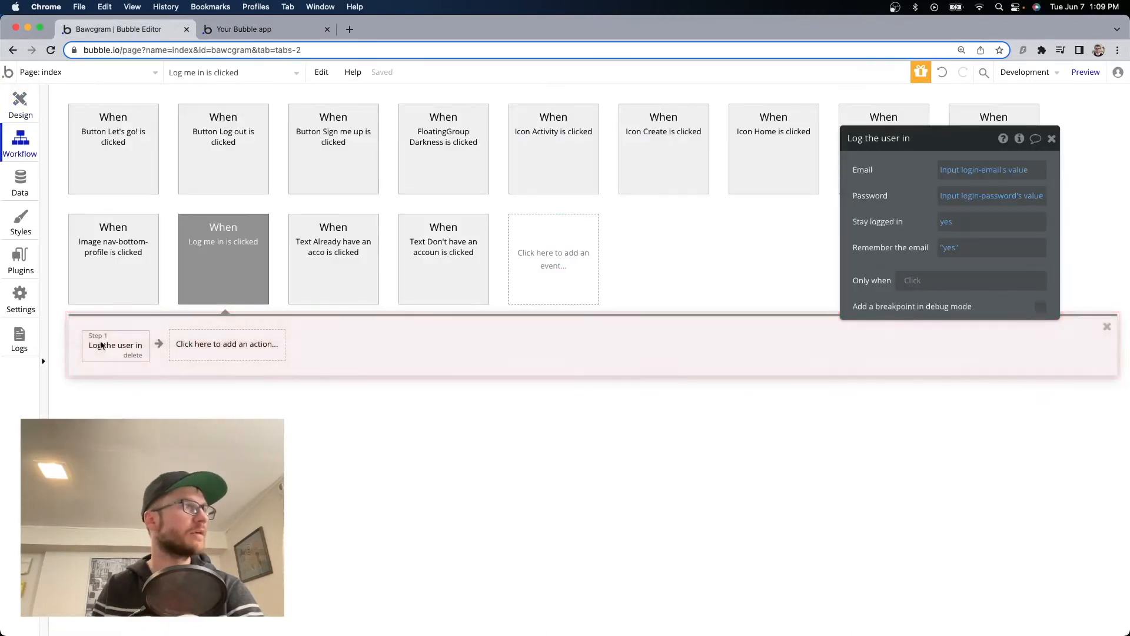
left_click(228, 352)
Add a Go to page index action with parameter page = home, then reload the preview.
type("go to")
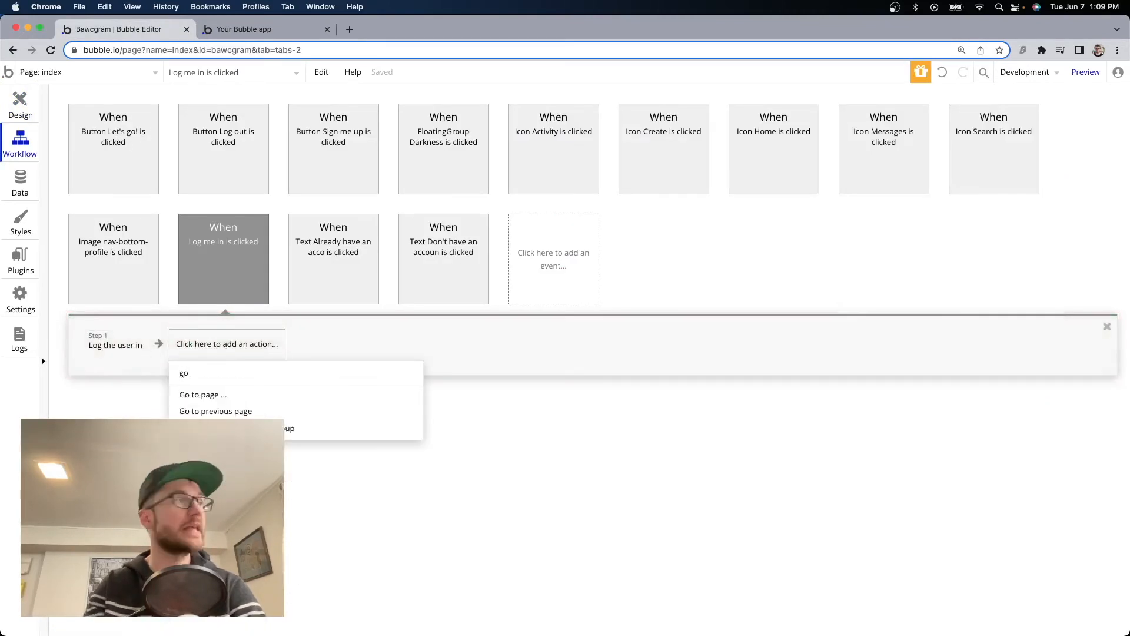
left_click(200, 394)
left_click(952, 183)
left_click(1040, 267)
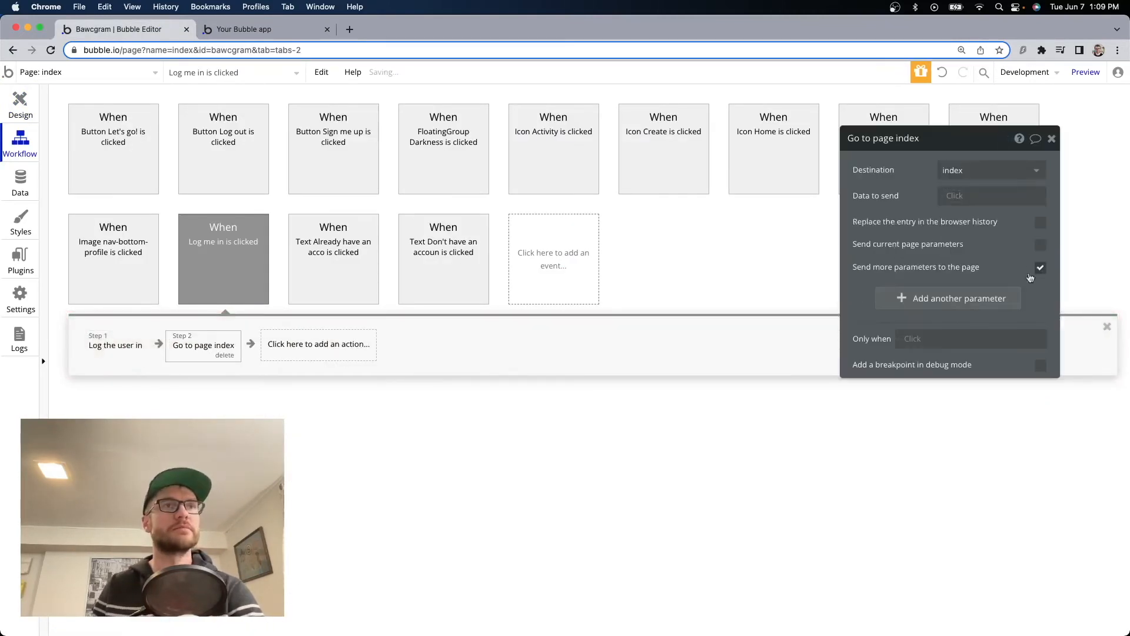
left_click(954, 297)
type("page")
left_click(997, 290)
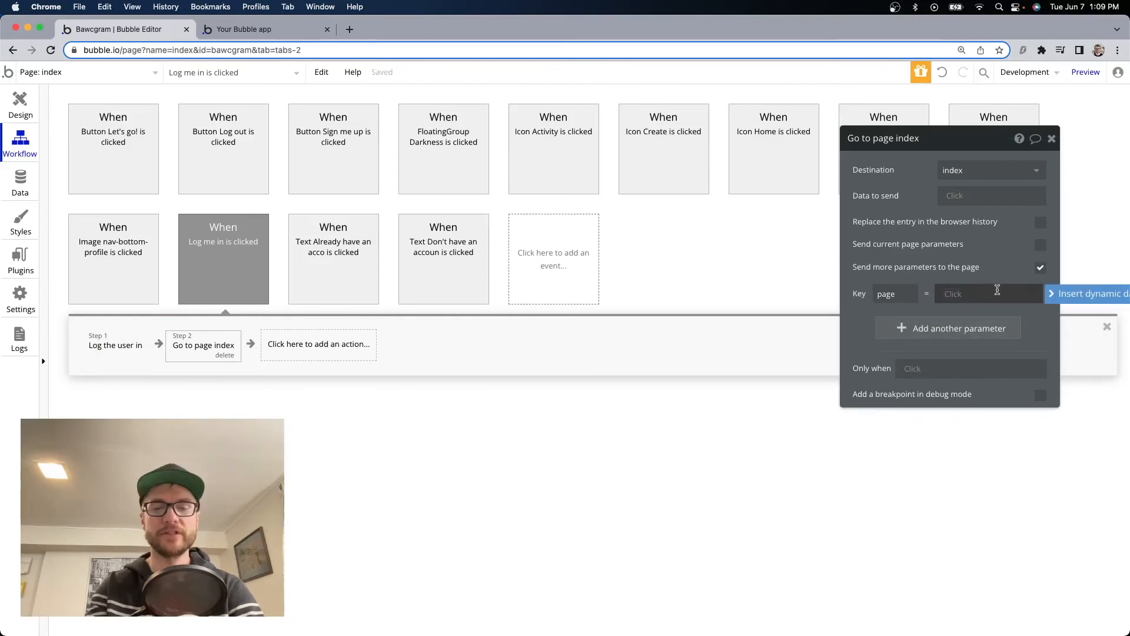
type("home")
key("Return")
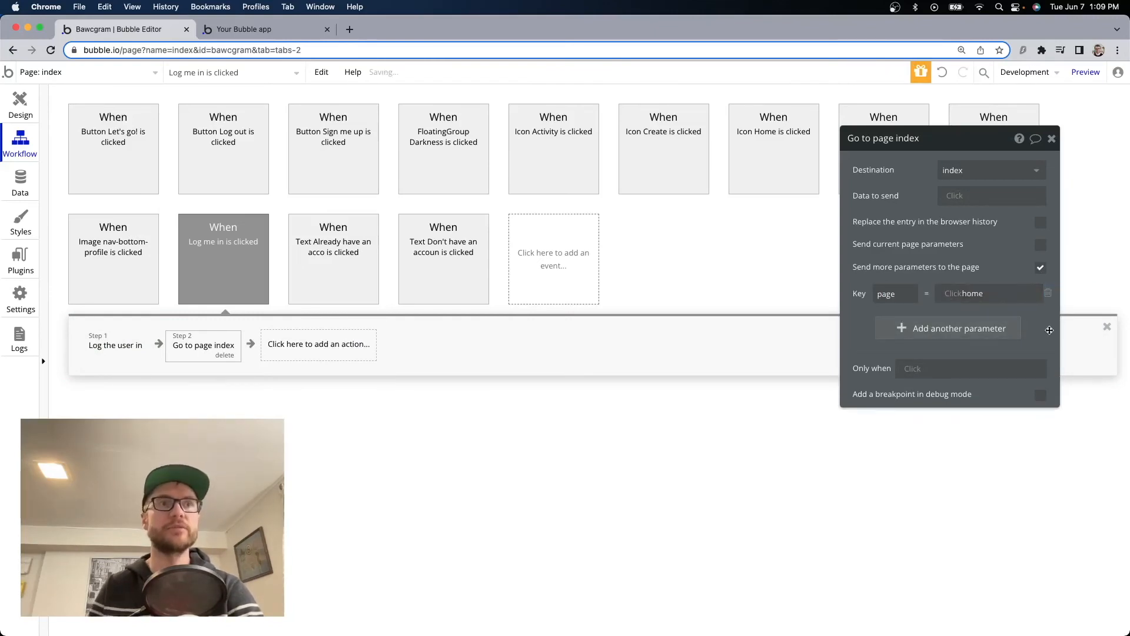
left_click(583, 170)
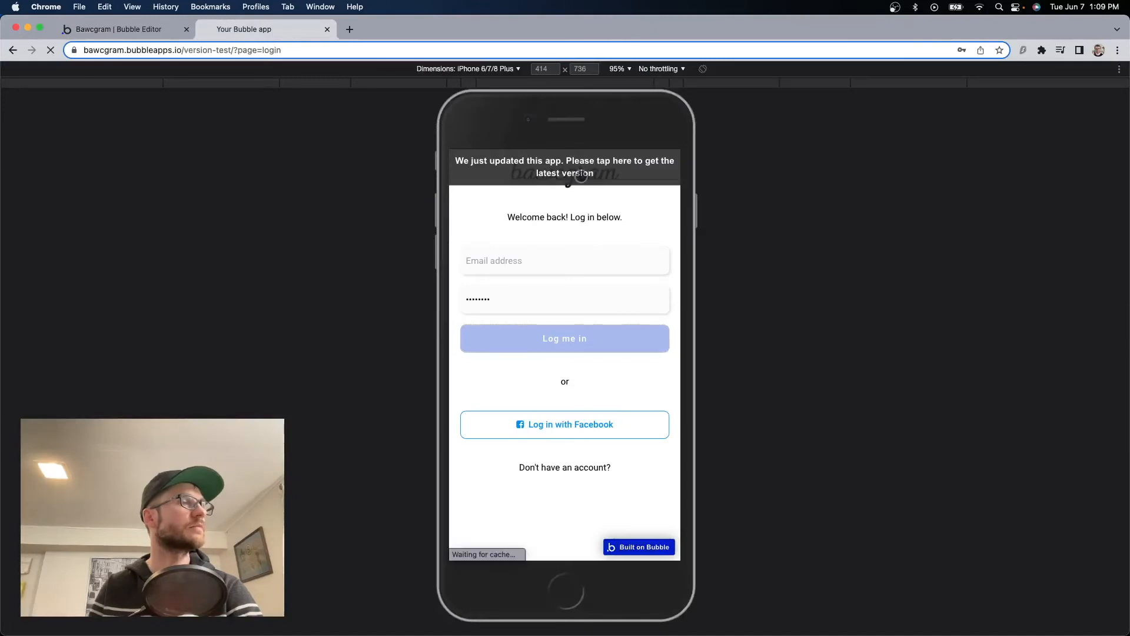
Log in on the preview with the saved email and a password, and scroll the home feed.
left_click(574, 260)
key("super+v")
left_click(503, 300)
type("12345")
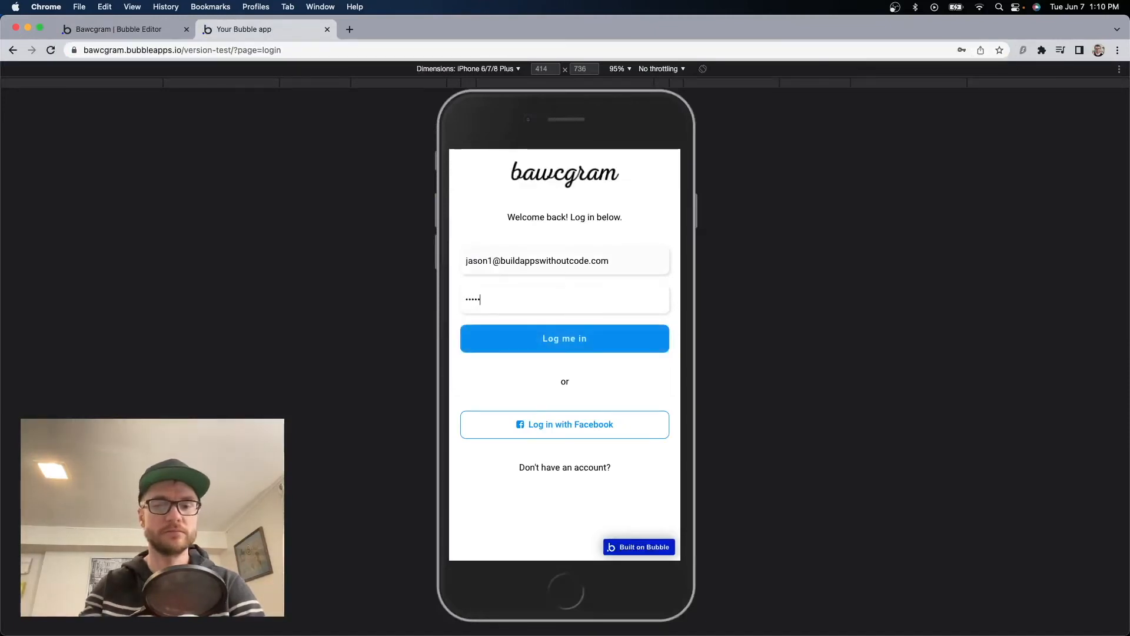
type("678")
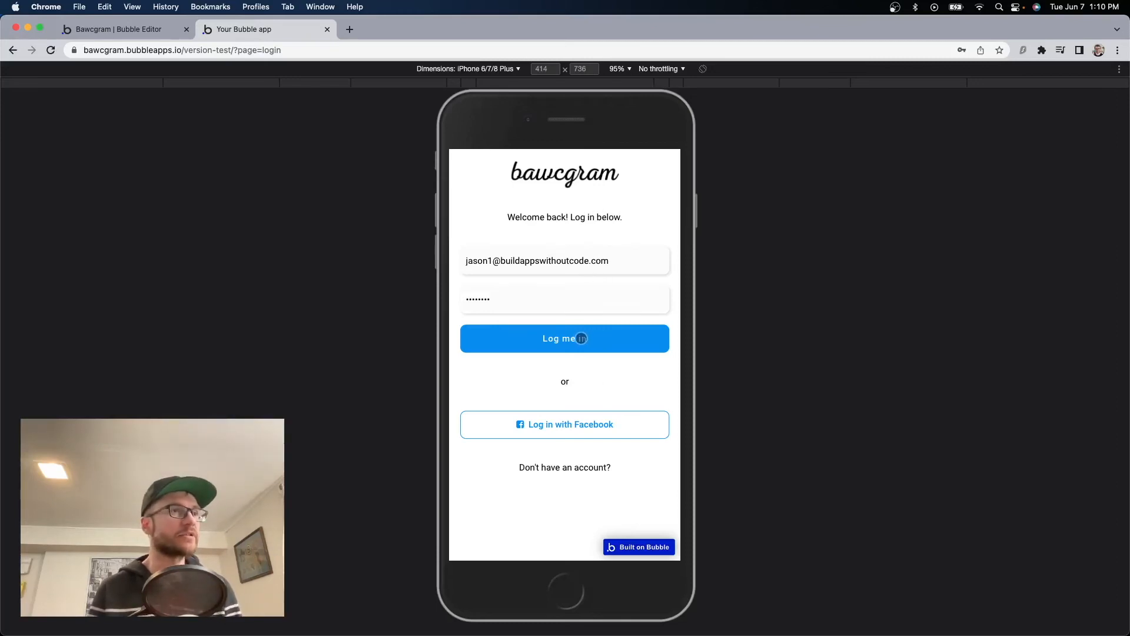
left_click(574, 340)
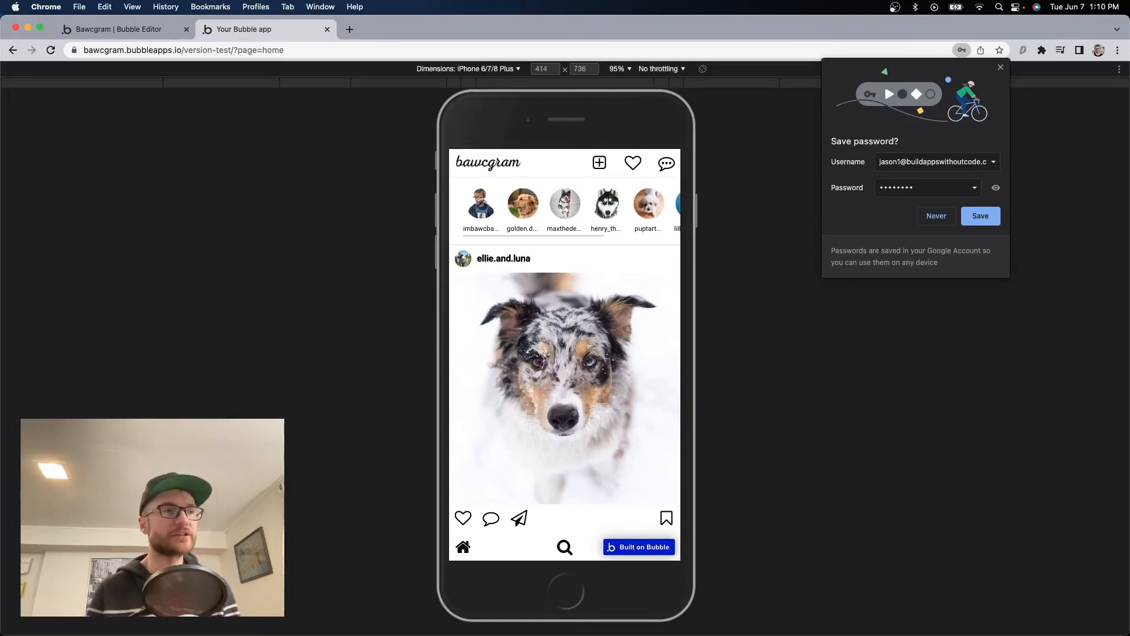
scroll(609, 404, "down", 10)
scroll(607, 411, "down", 5)
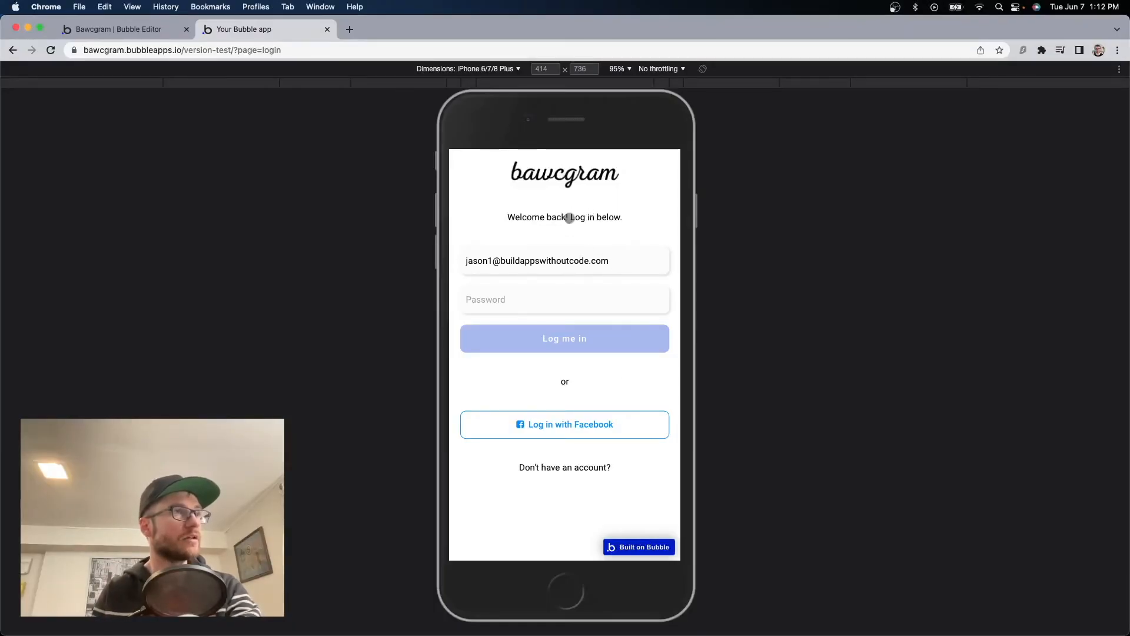
key("super+1")
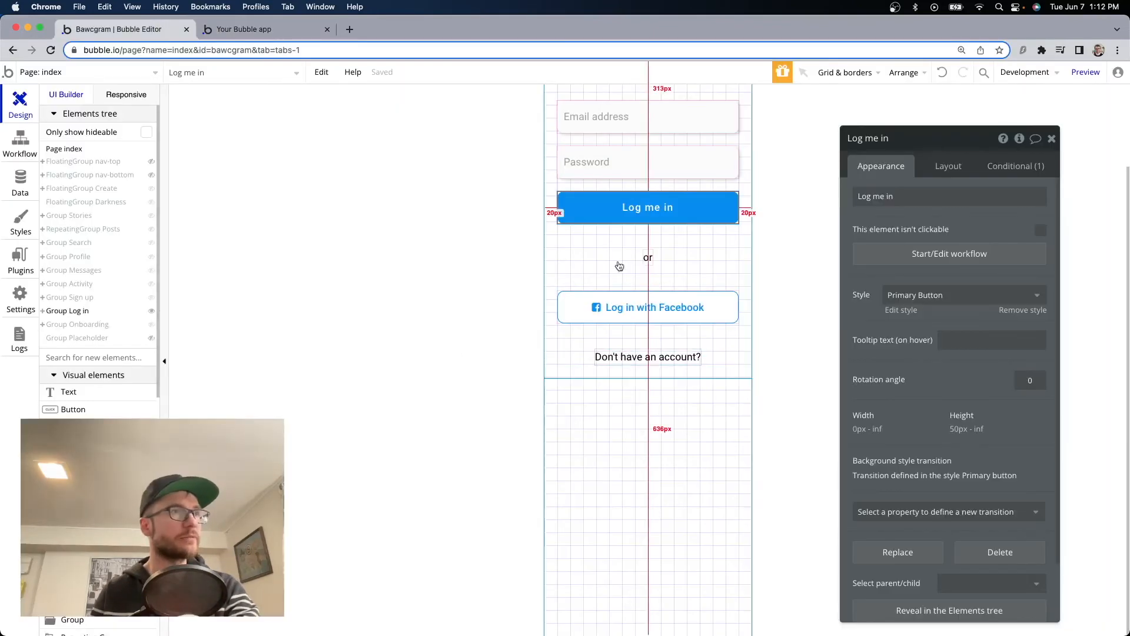
Duplicate the 'Don't have an account?' text above itself and reword it to 'Forgot password?'.
left_click(651, 264)
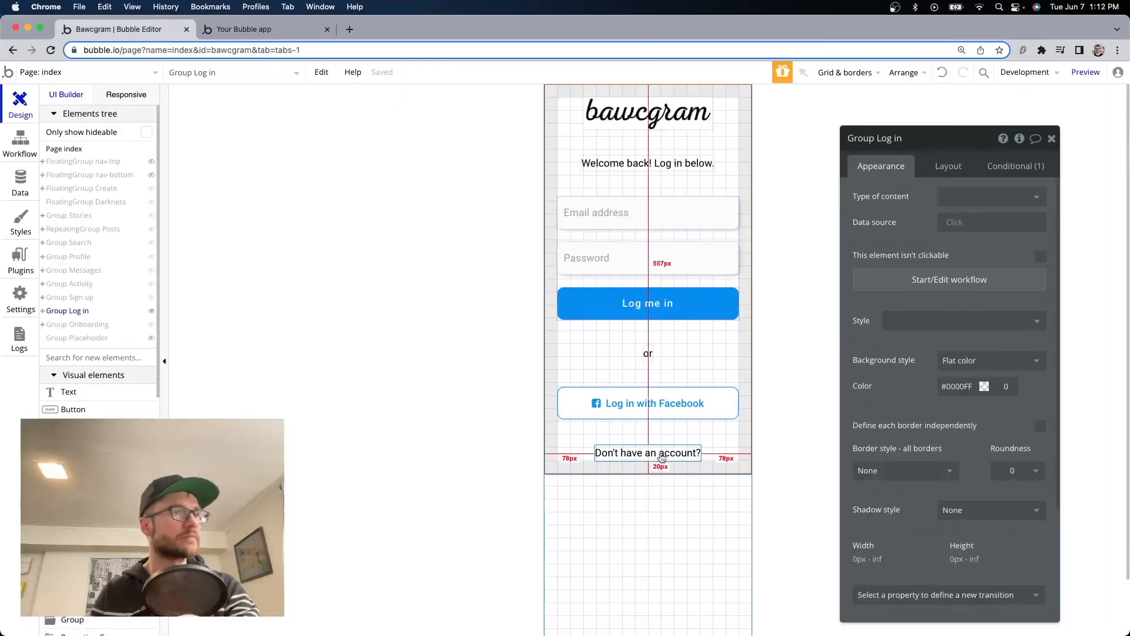
left_click(660, 450)
key("super+c")
key("super+v")
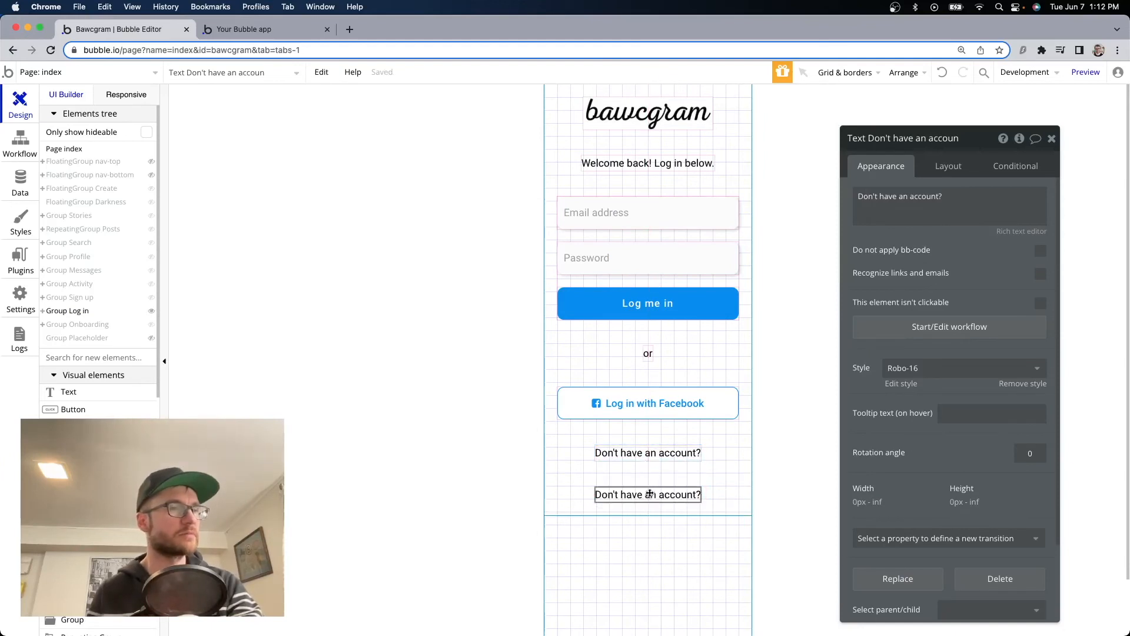
left_click_drag(649, 494, 651, 453)
left_click(948, 203)
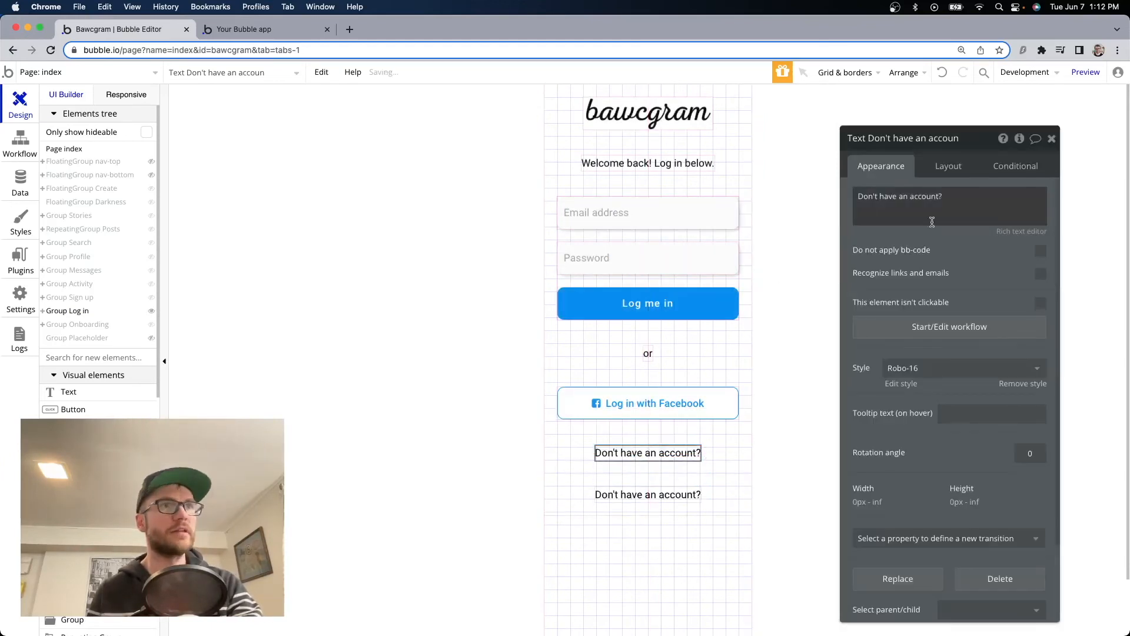
key("super+a")
type("Forgot password?")
key("Escape")
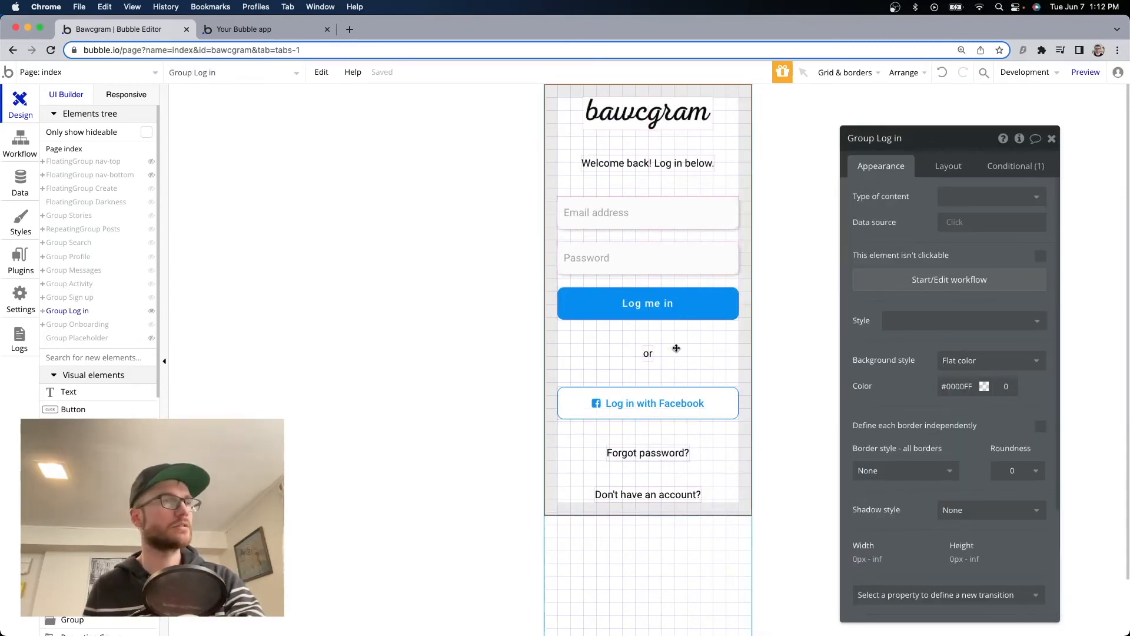
Copy and paste the whole Group Log in to create a duplicate.
key("super+c")
key("super+v")
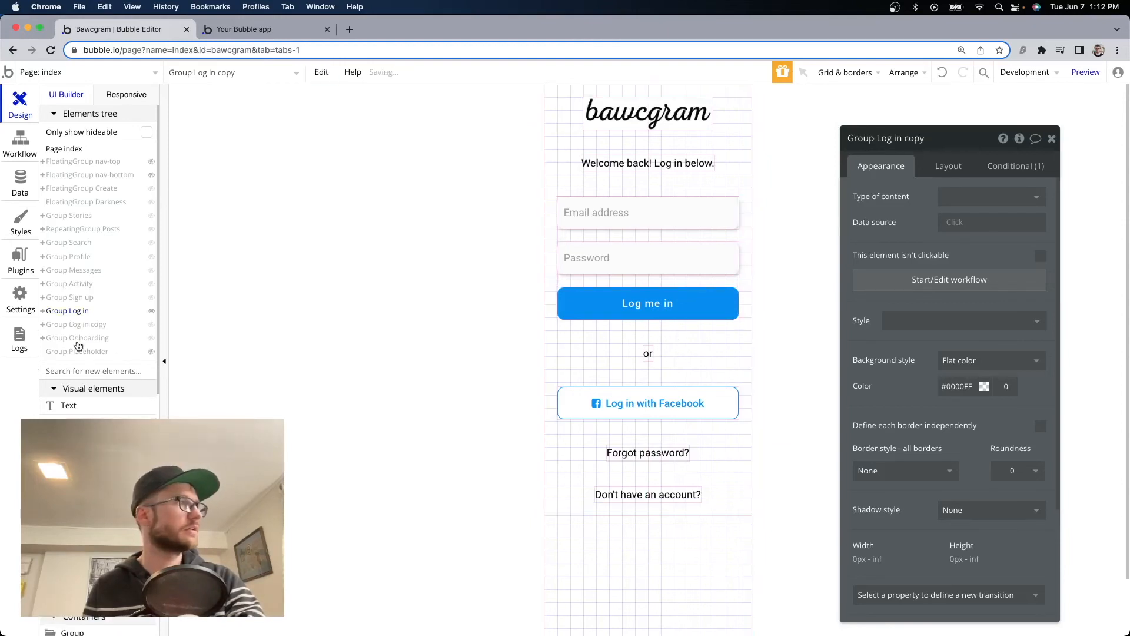
key("Escape")
Show Group Log in copy on the page and rename it Group Forgot Password.
left_click(151, 325)
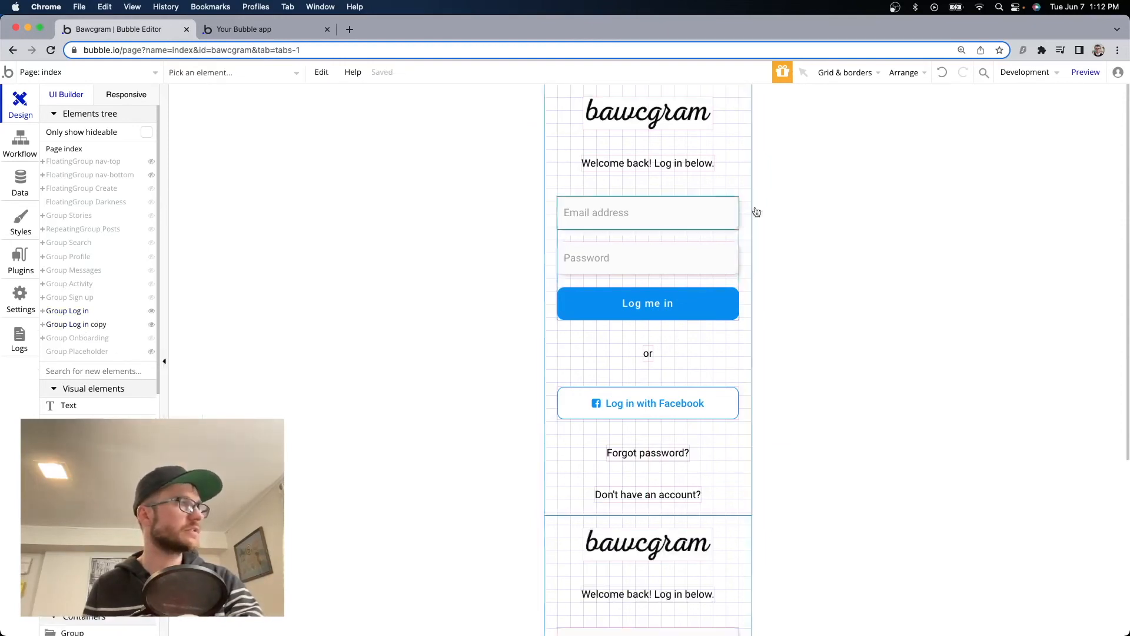
left_click(152, 310)
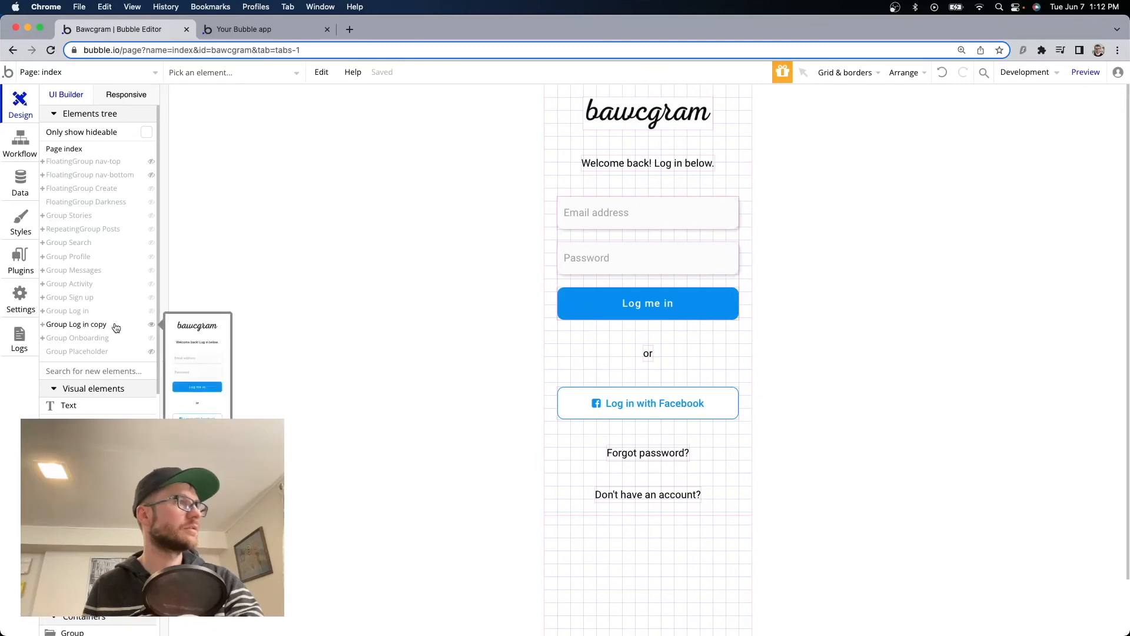
double_click(694, 346)
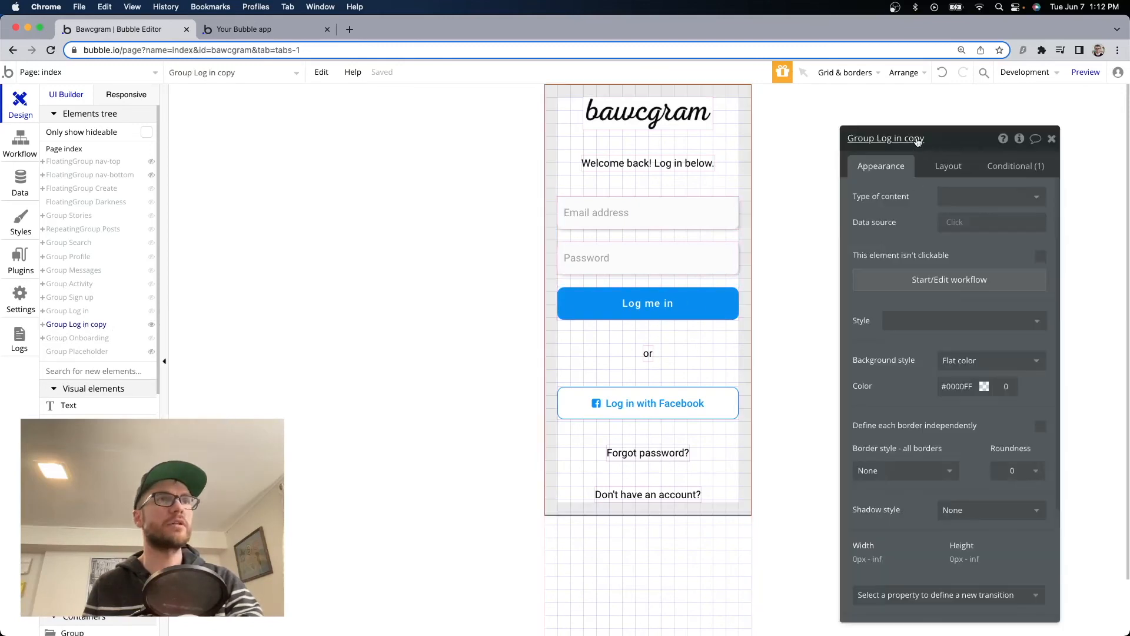
left_click_drag(926, 139, 887, 141)
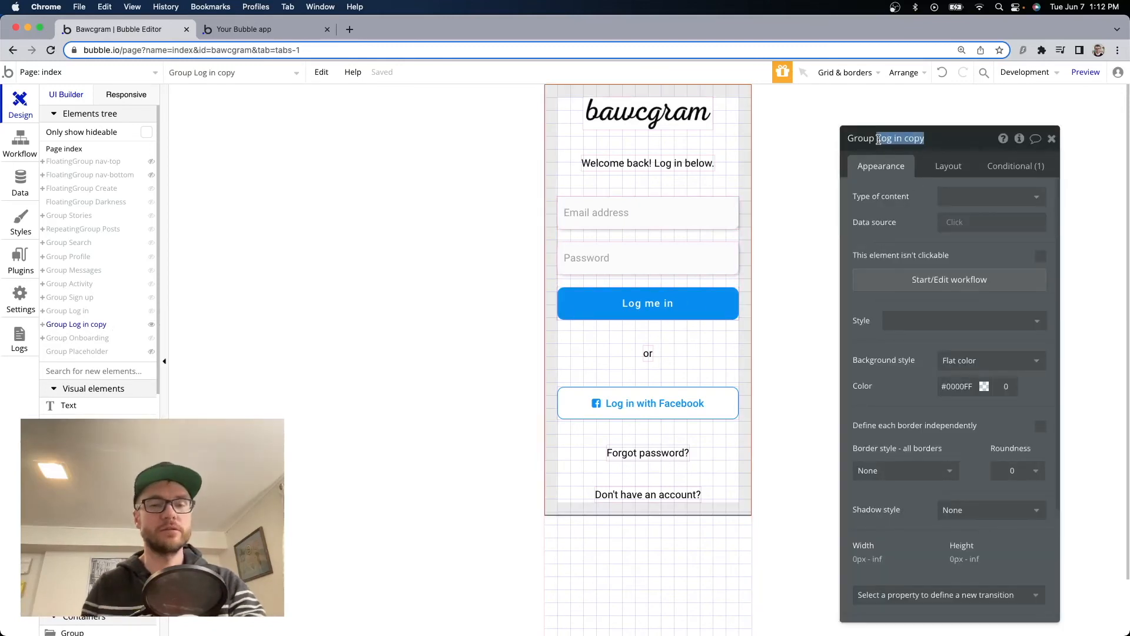
type("Forgot")
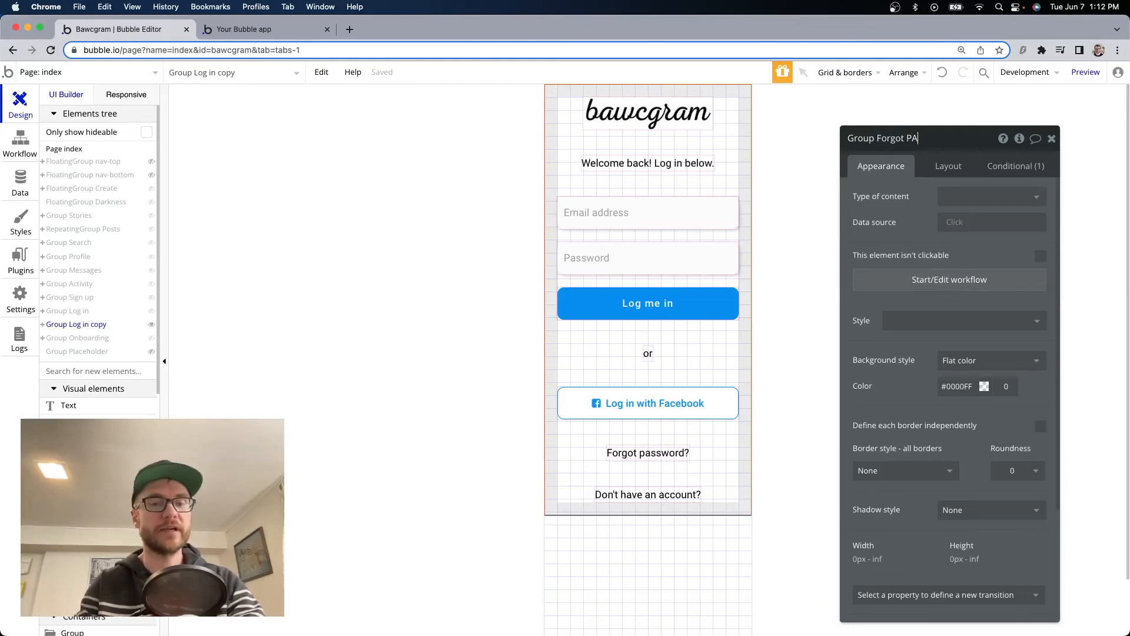
left_click(648, 163)
Change the copy's heading to 'Reset password' and delete its Password field.
left_click_drag(989, 196, 889, 195)
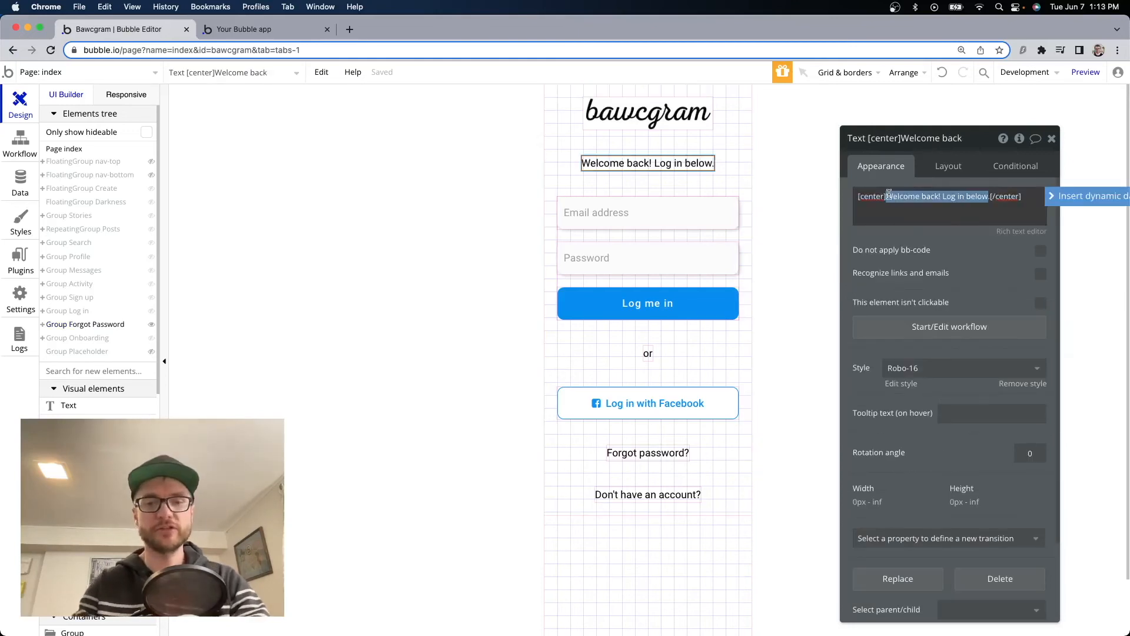
type("Reset password")
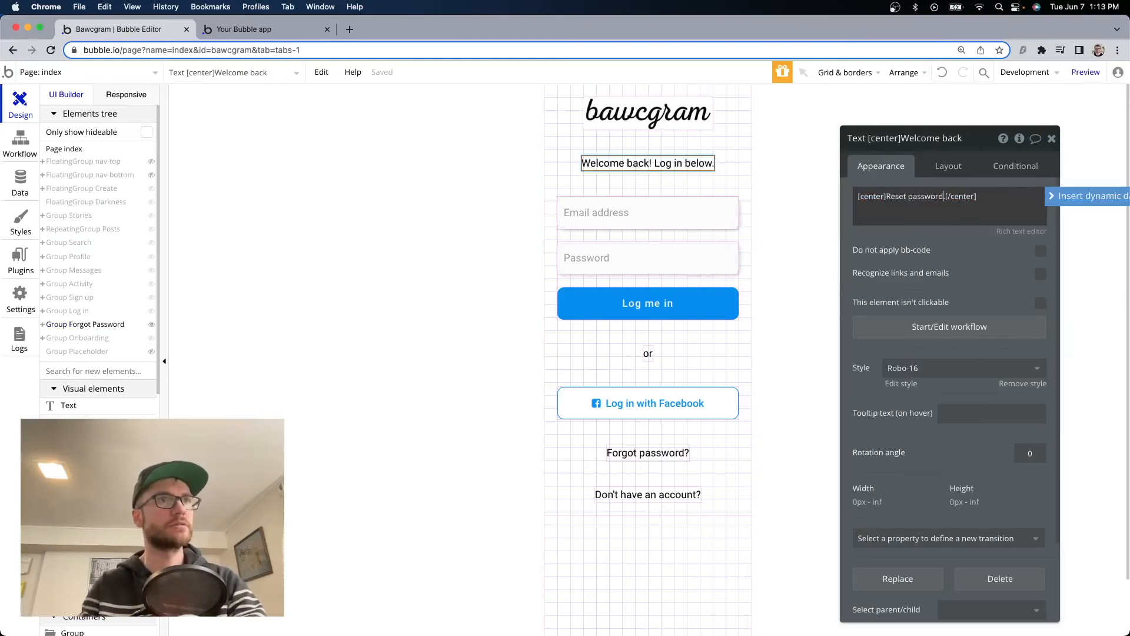
left_click(626, 263)
left_click(616, 212)
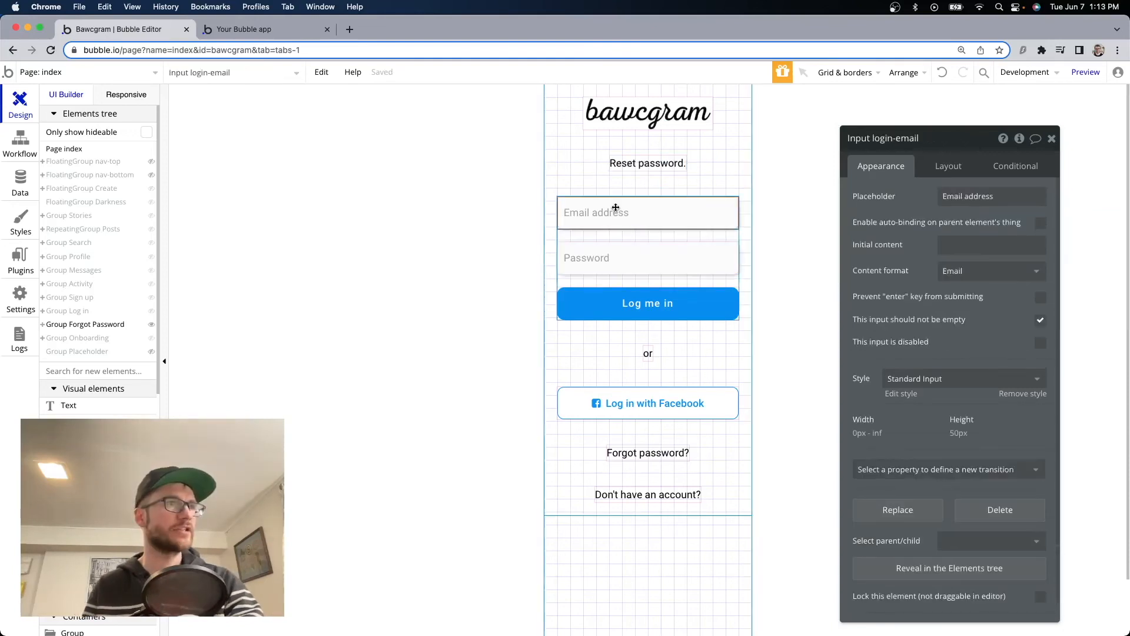
left_click(621, 254)
key("Delete")
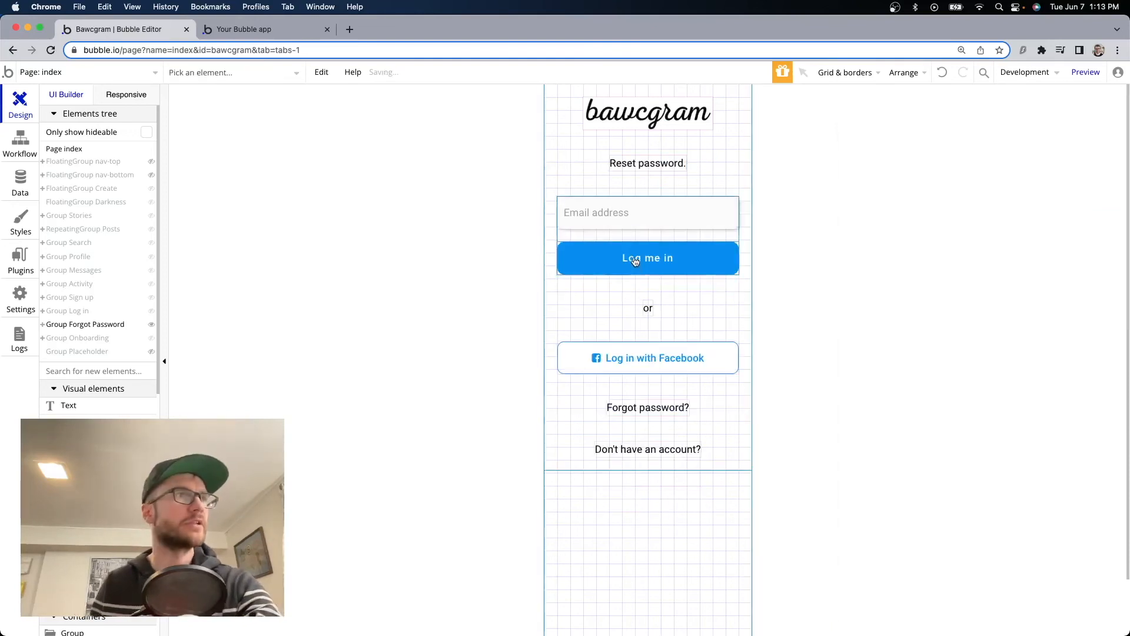
Relabel the Log me in button copy to 'Send reset email'.
left_click(634, 259)
left_click_drag(933, 193, 866, 193)
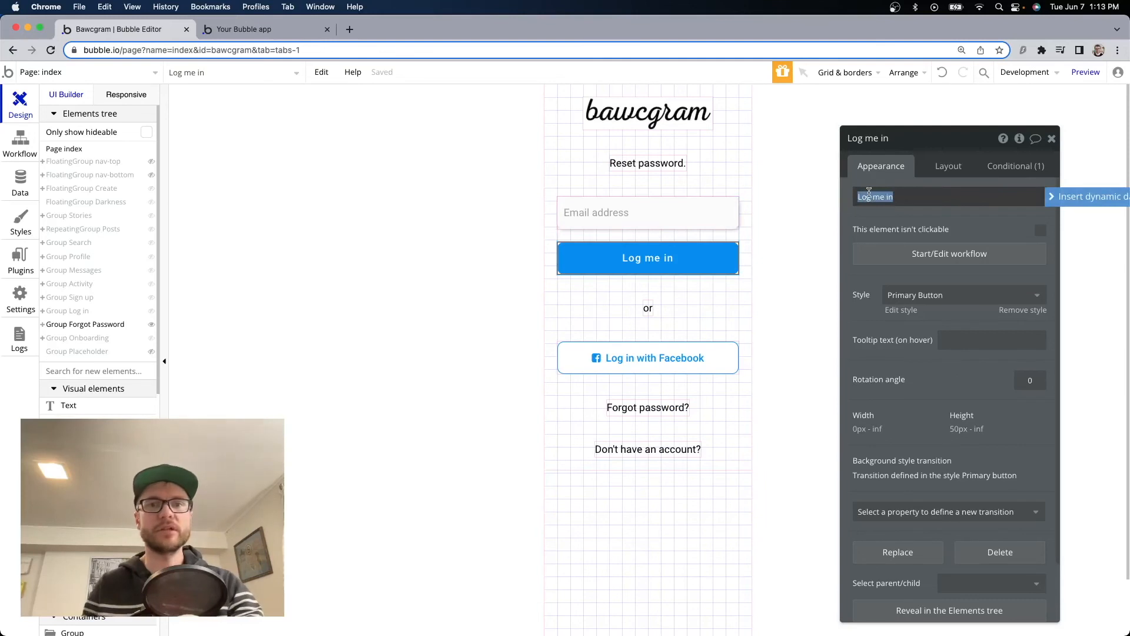
type("Send res")
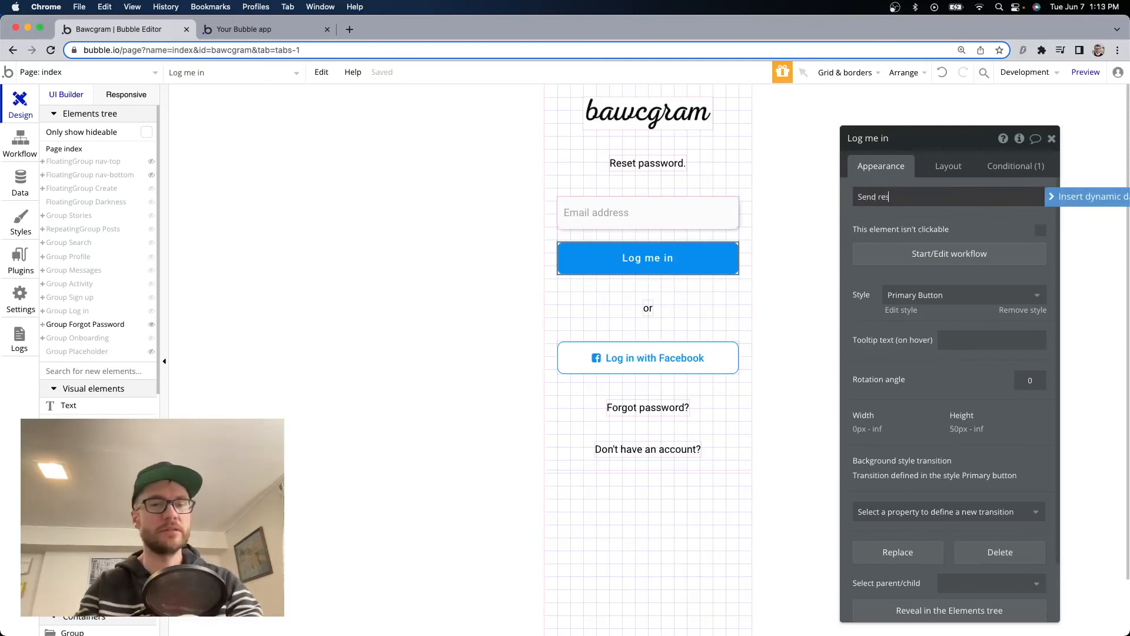
type("et e")
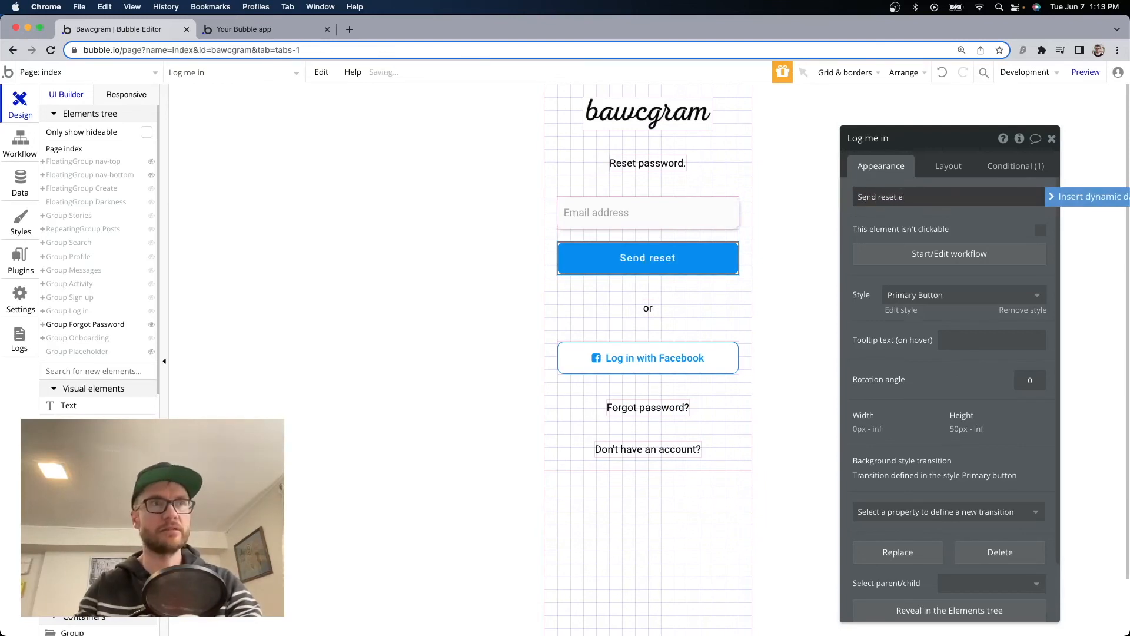
type("mail")
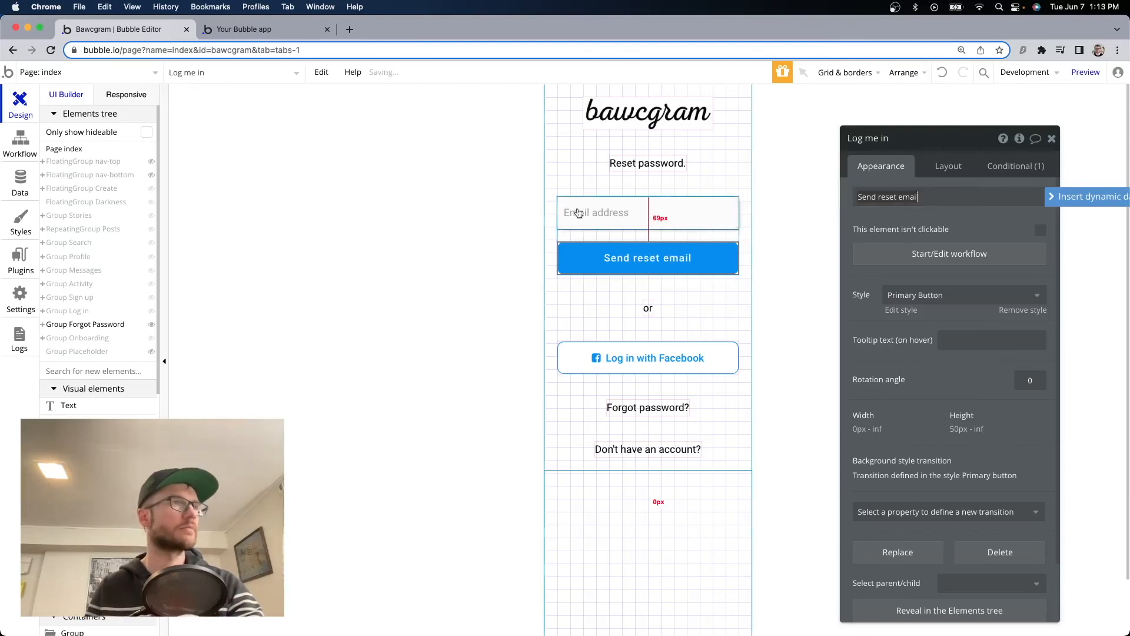
Delete the Log in with Facebook button, the 'or' text and the 'Forgot password?' text.
left_click(634, 219)
left_click(690, 348)
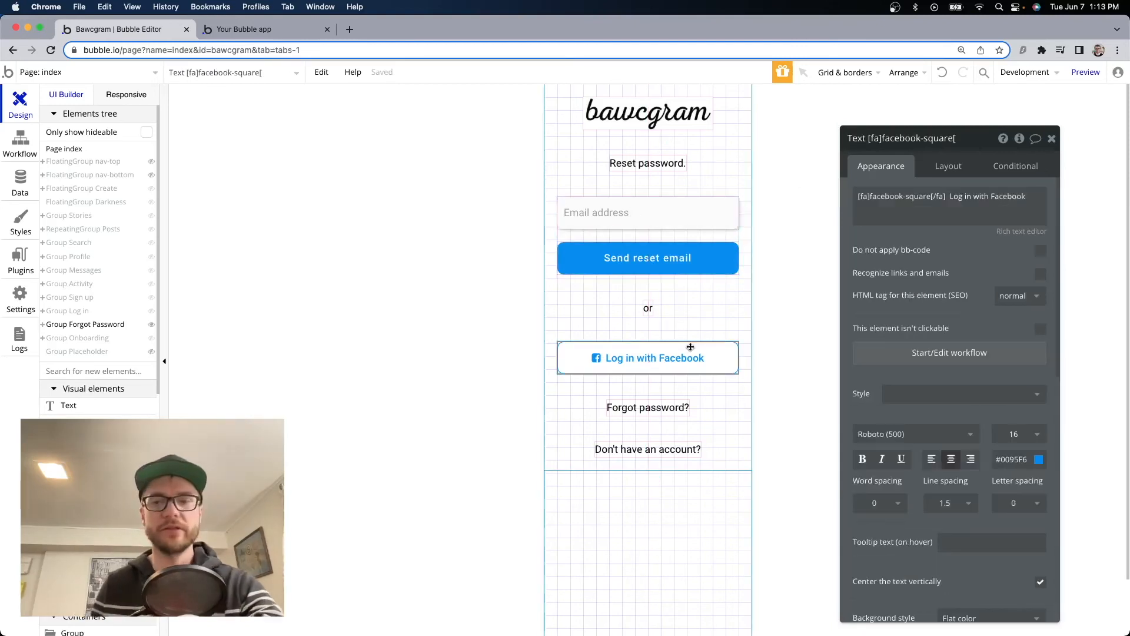
key("Delete")
left_click(651, 311)
key("Delete")
left_click(650, 314)
key("Delete")
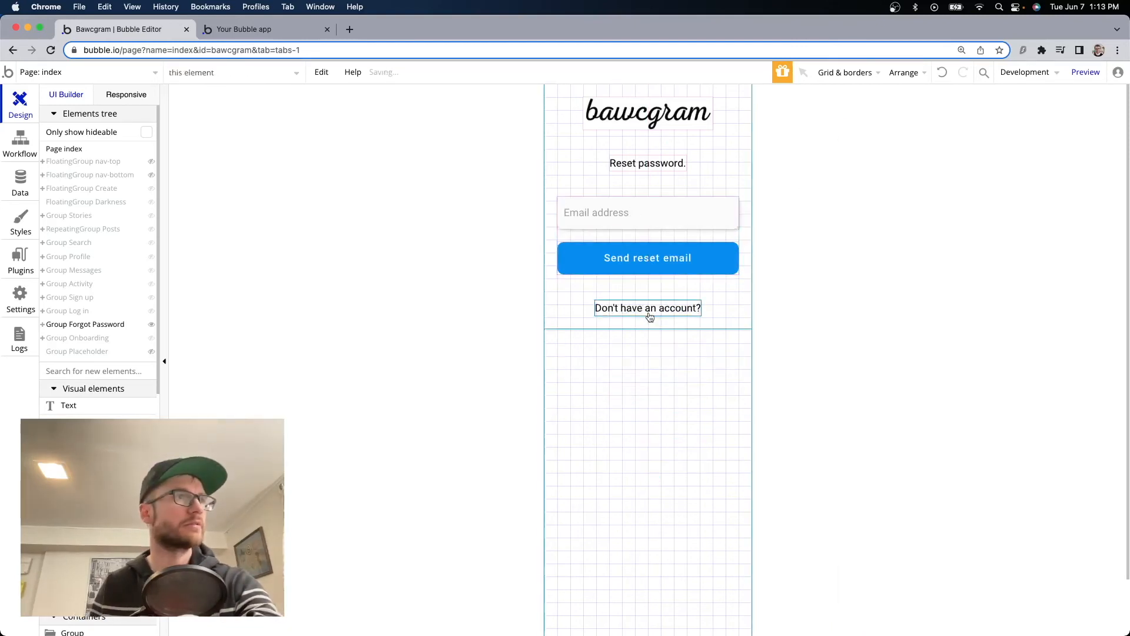
Replace the 'Don't have an account?' wording with 'Cancel'.
left_click(650, 312)
left_click(1019, 192)
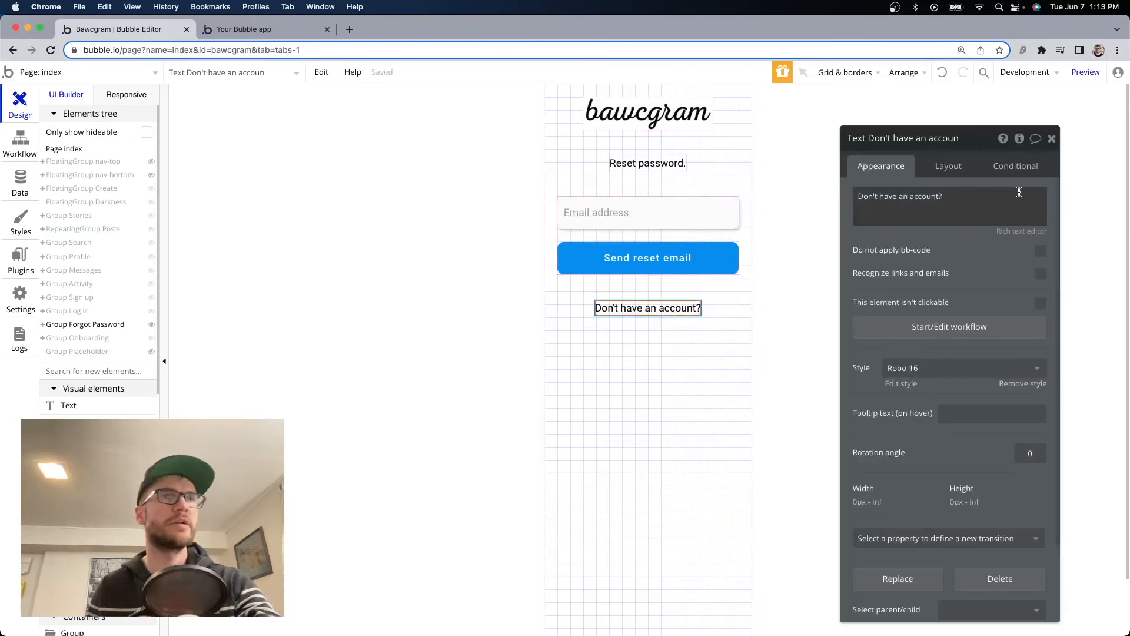
key("super+a")
type("Canc")
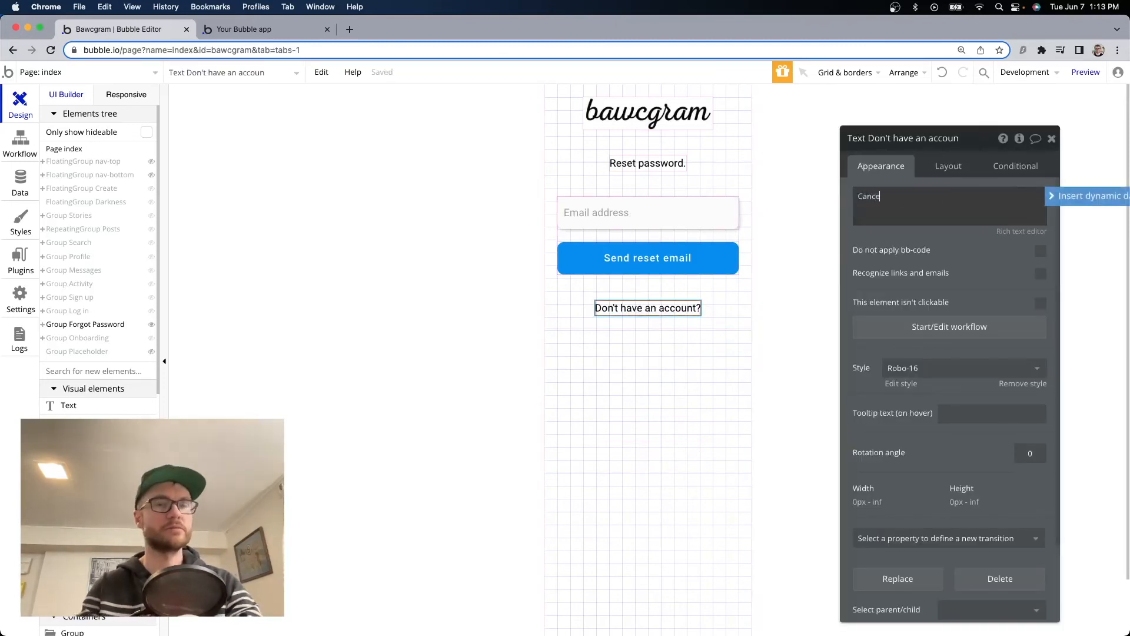
left_click(825, 245)
left_click(634, 261)
double_click(634, 261)
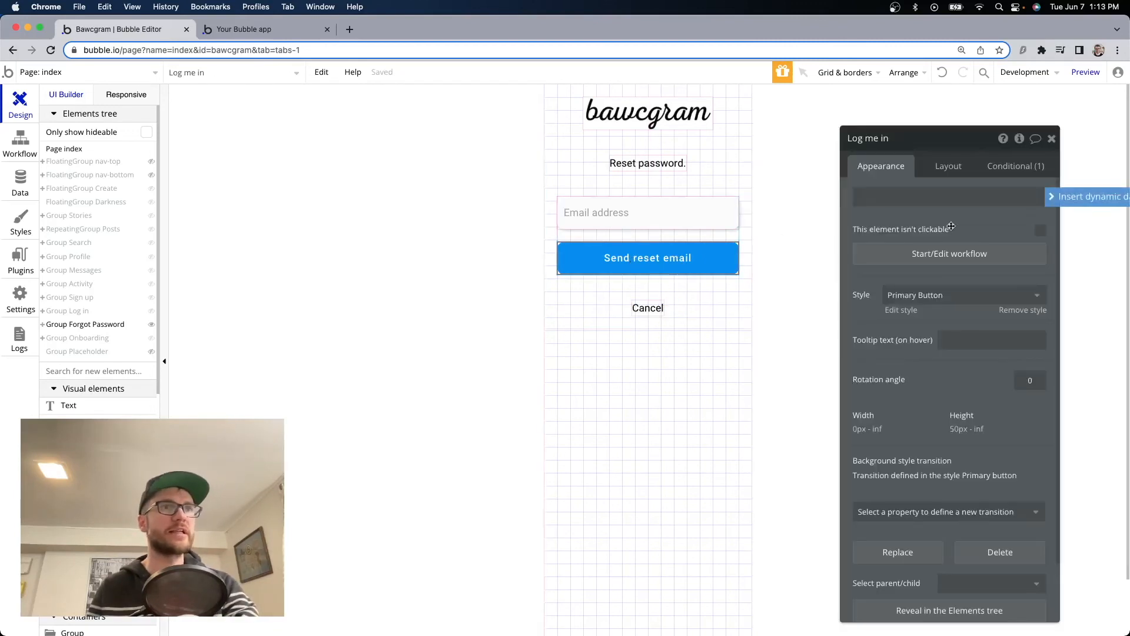
Rename the email input to forgotpassword-email.
left_click(669, 215)
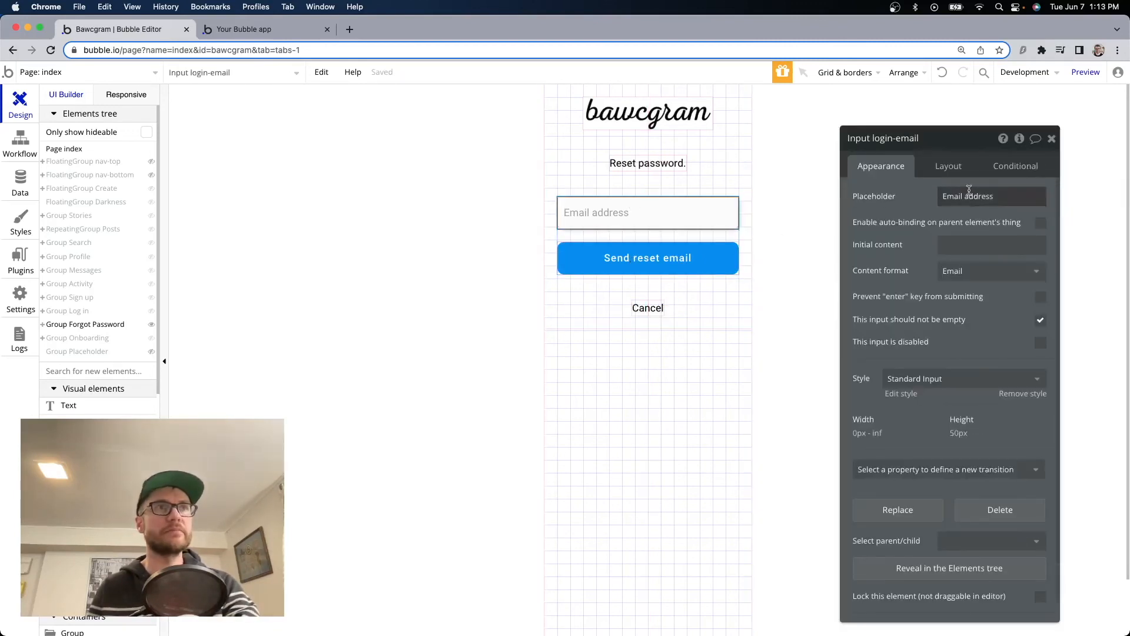
left_click(900, 139)
left_click_drag(887, 137, 873, 137)
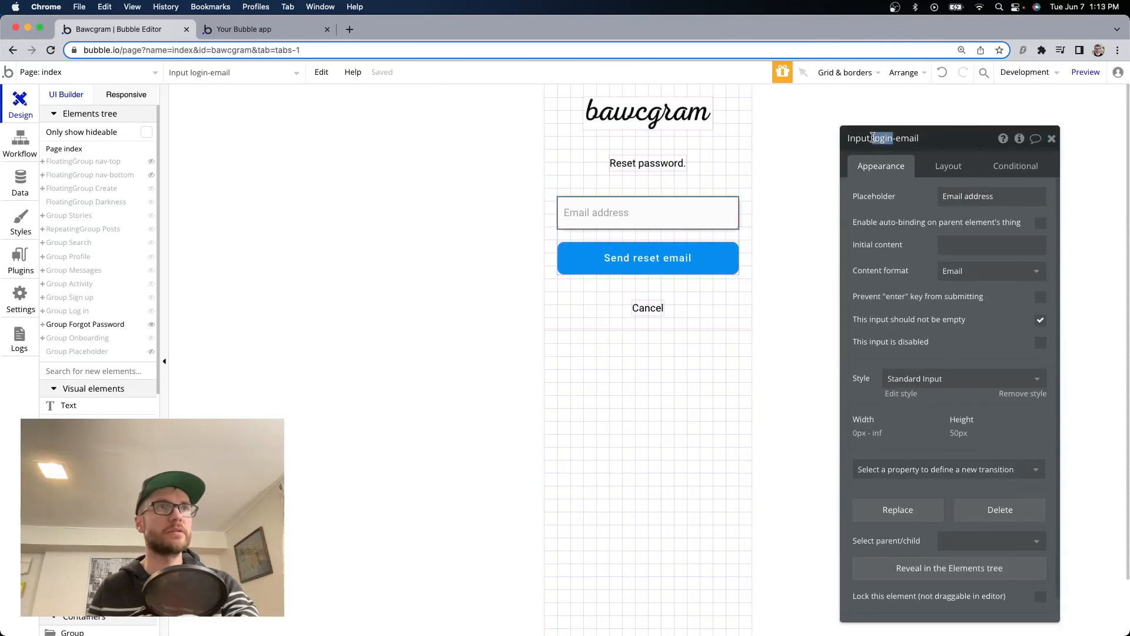
type("forgopt")
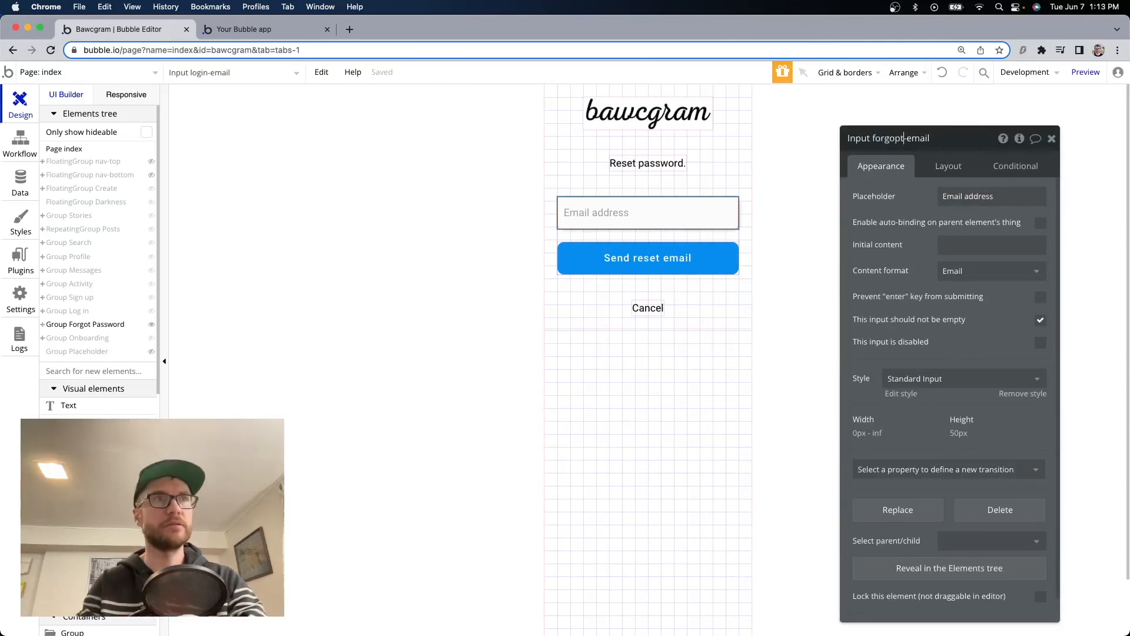
type("password")
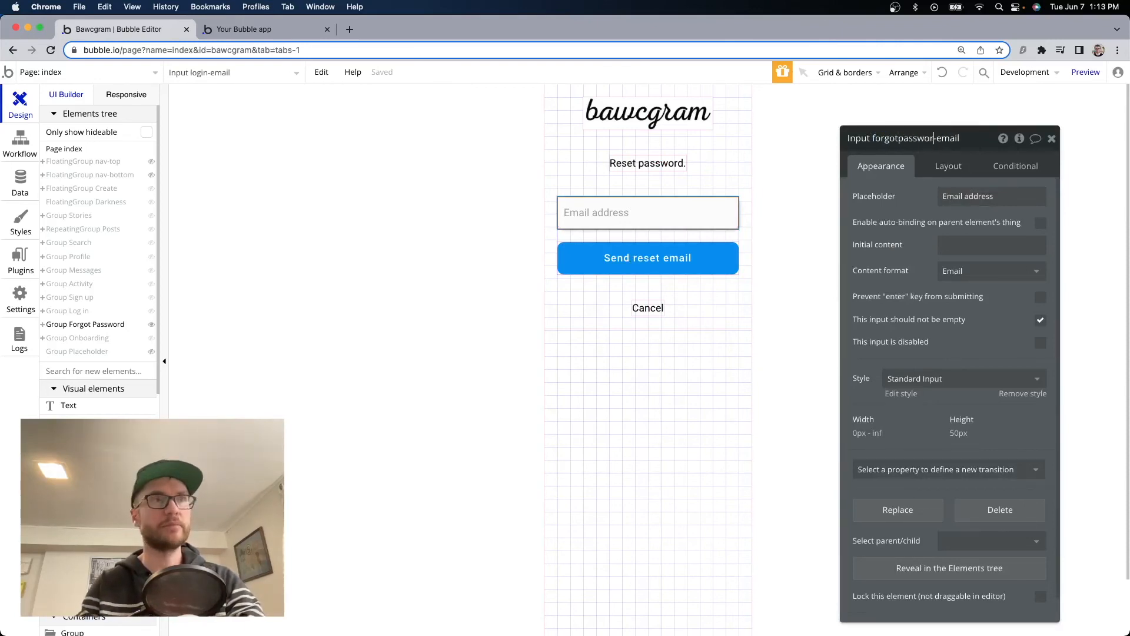
Open the Send reset email button's click workflow and begin adding an action.
left_click(648, 258)
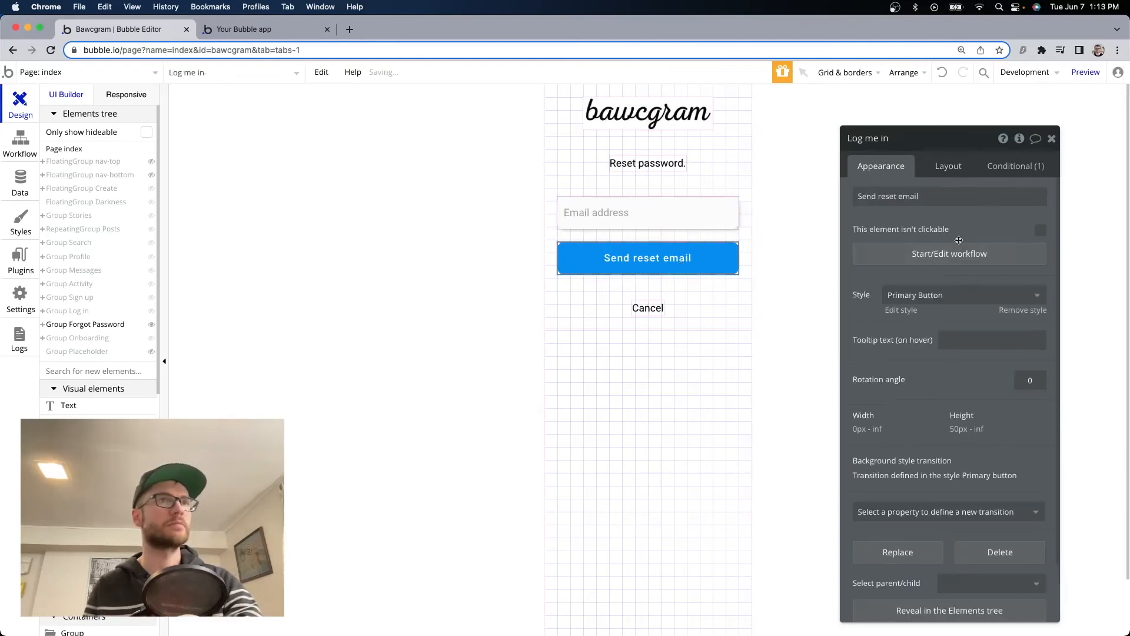
left_click(954, 253)
left_click(143, 346)
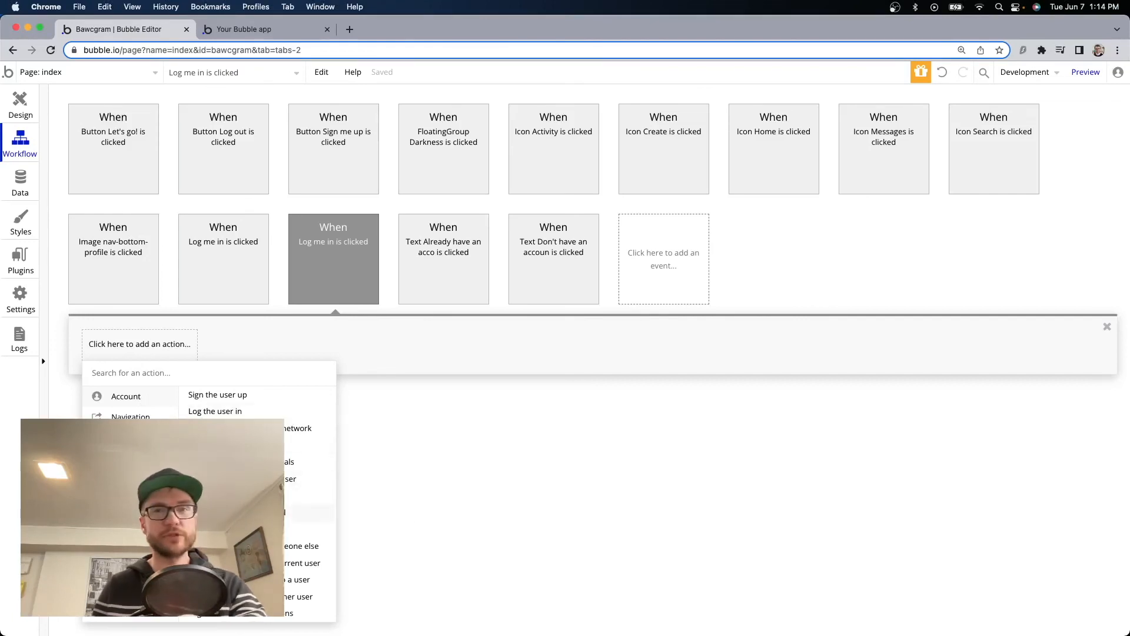
Add a Send password reset email action using Input forgotpassword-email's value as the address.
left_click(318, 512)
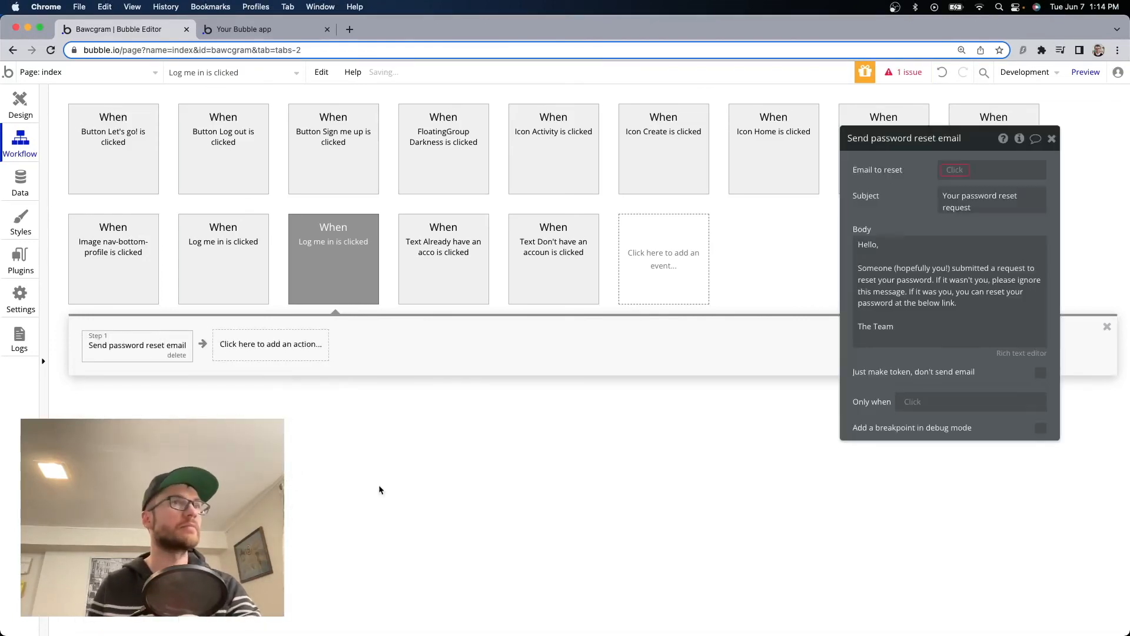
left_click(954, 170)
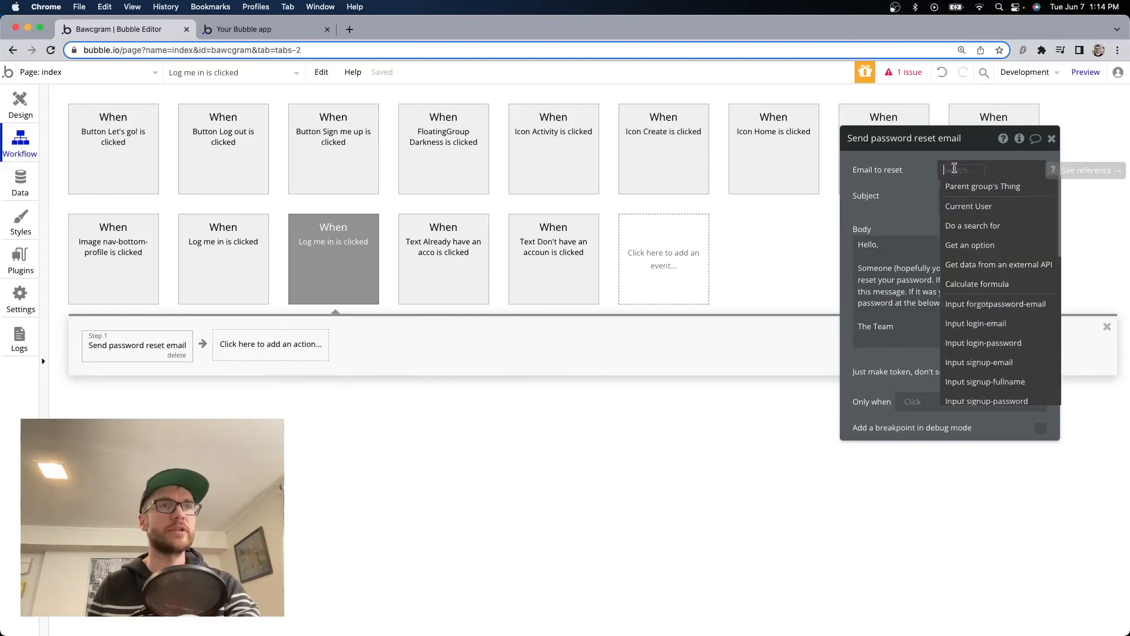
type("e")
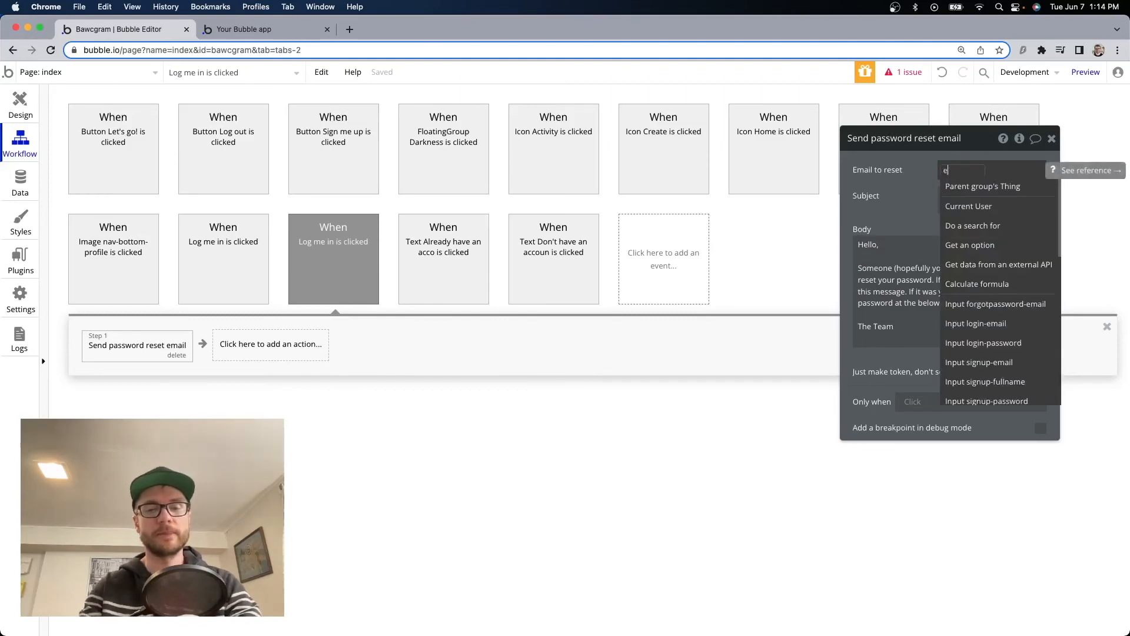
type("mail")
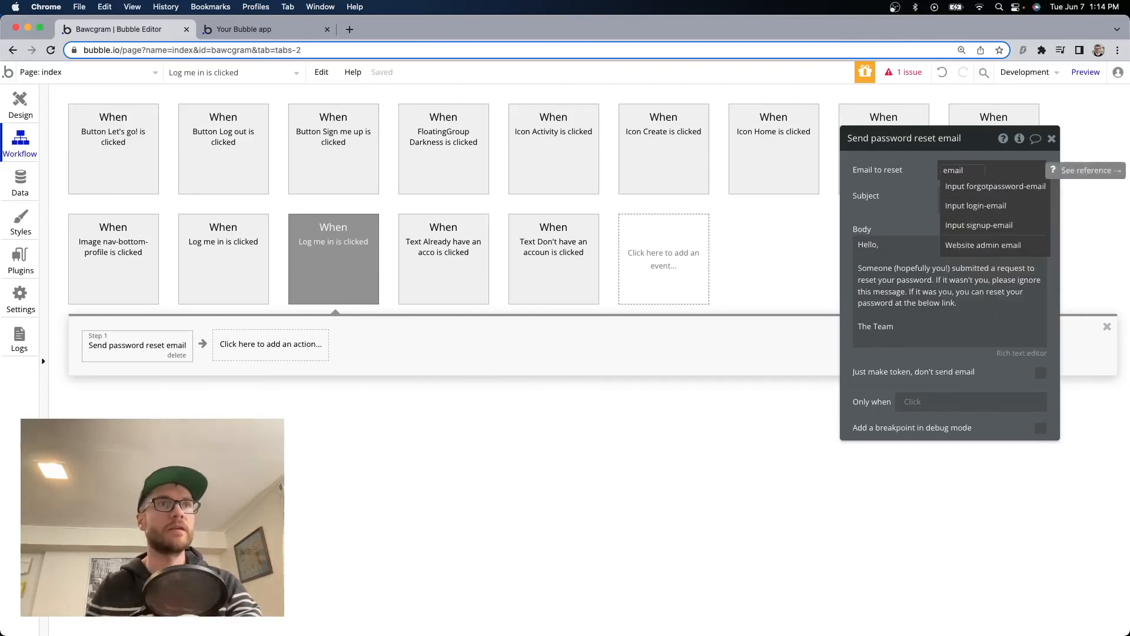
left_click(1004, 190)
left_click(979, 199)
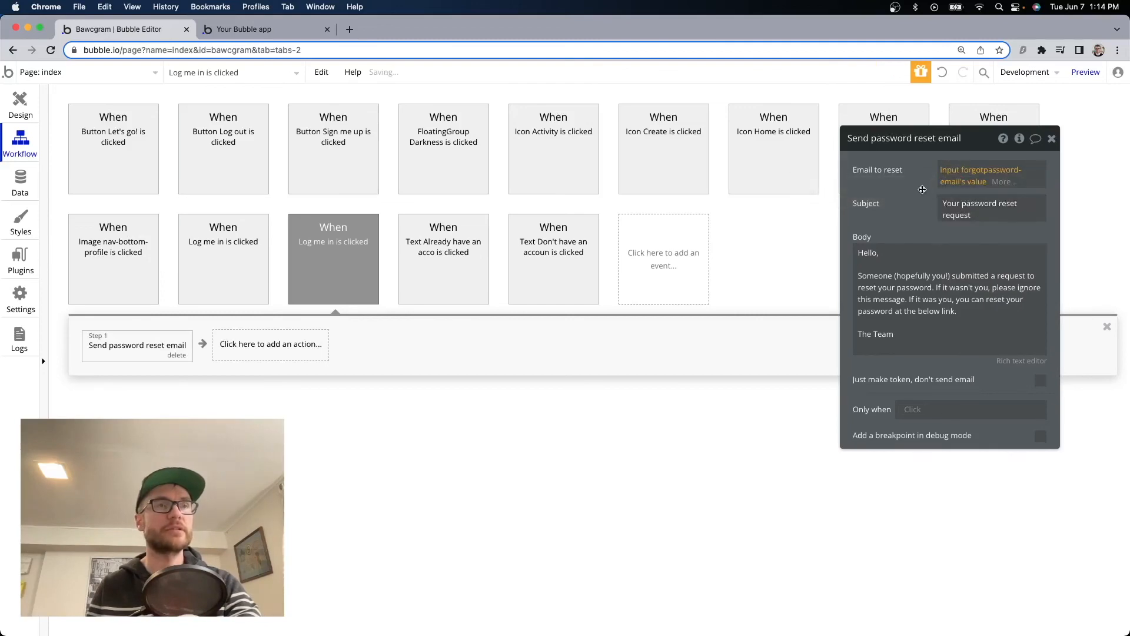
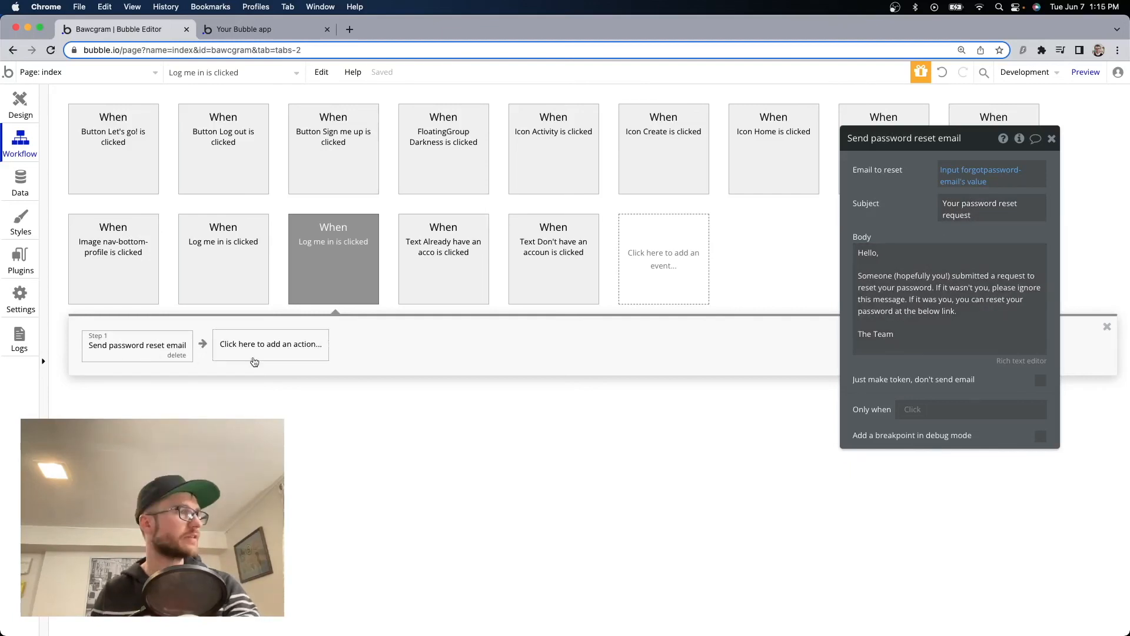
After the reset email, add a Go to page step to index with parameter page=login.
left_click(267, 346)
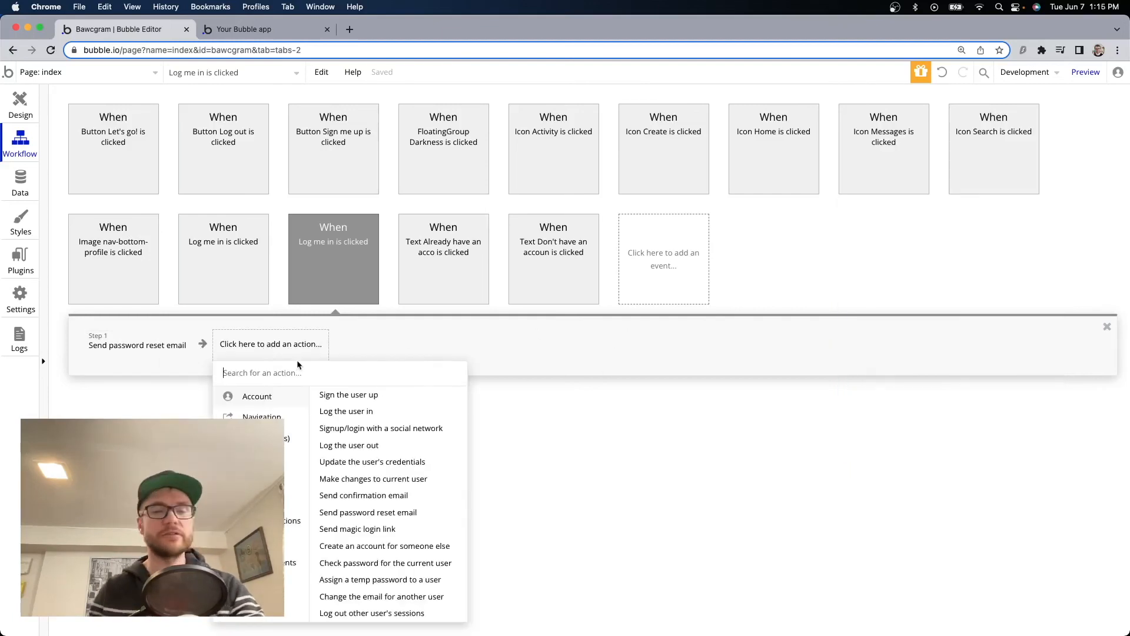
type("go to")
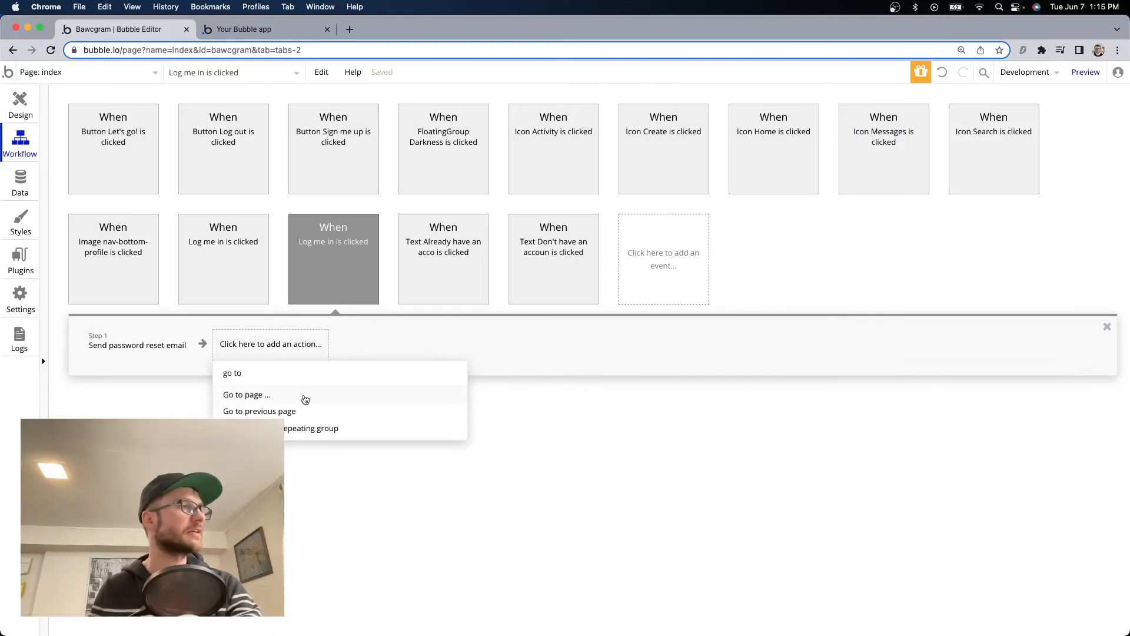
left_click(303, 395)
left_click(977, 170)
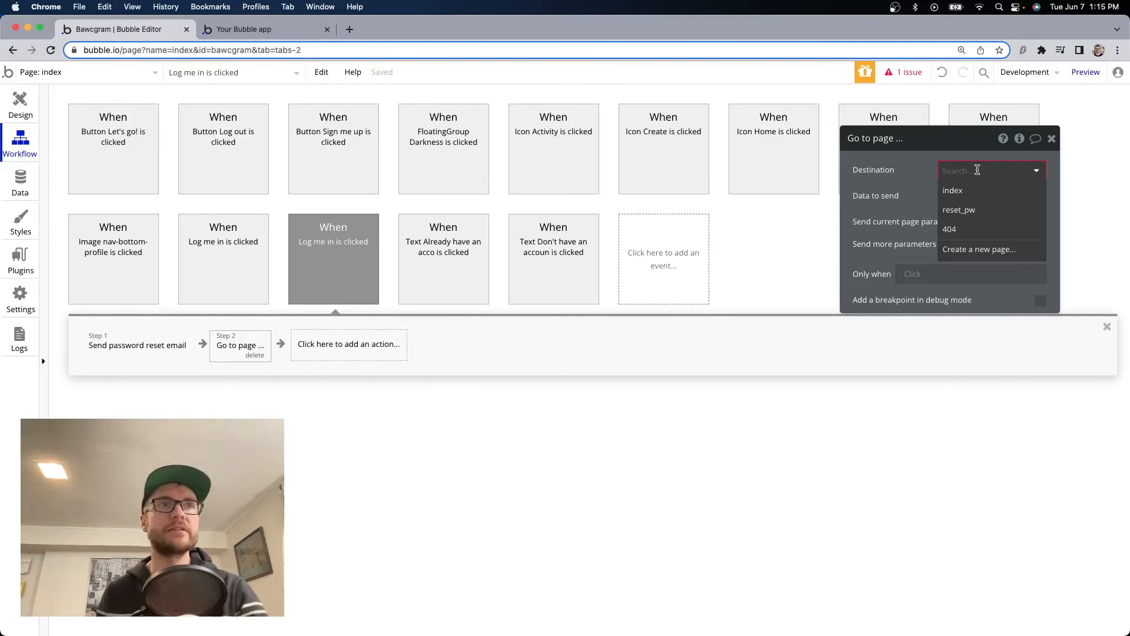
left_click(952, 191)
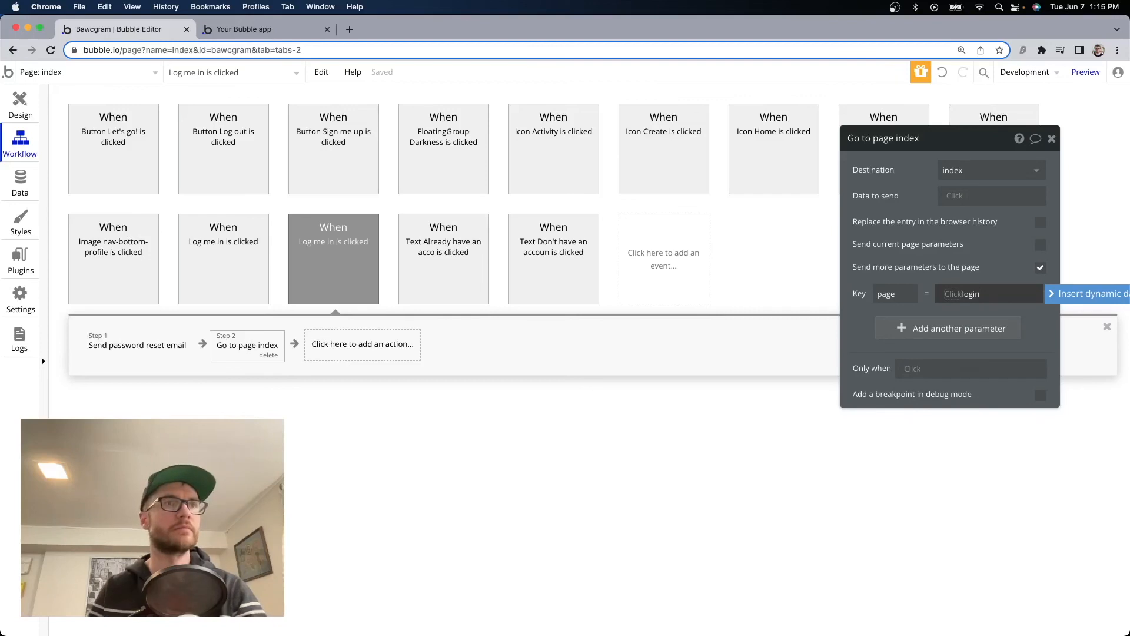
left_click(1041, 330)
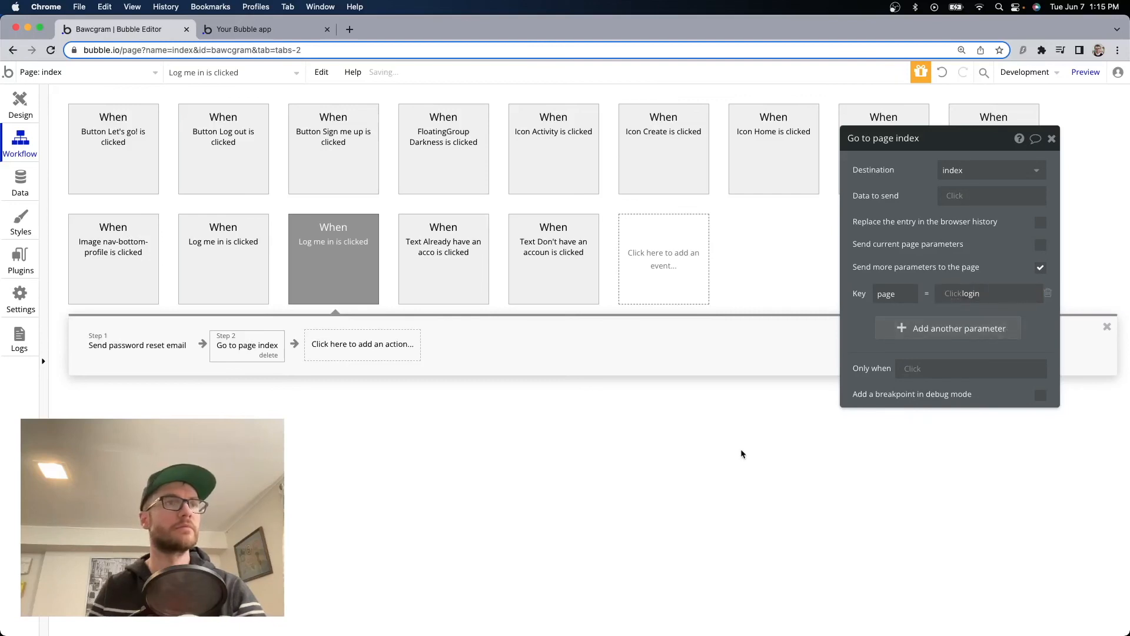
left_click(20, 105)
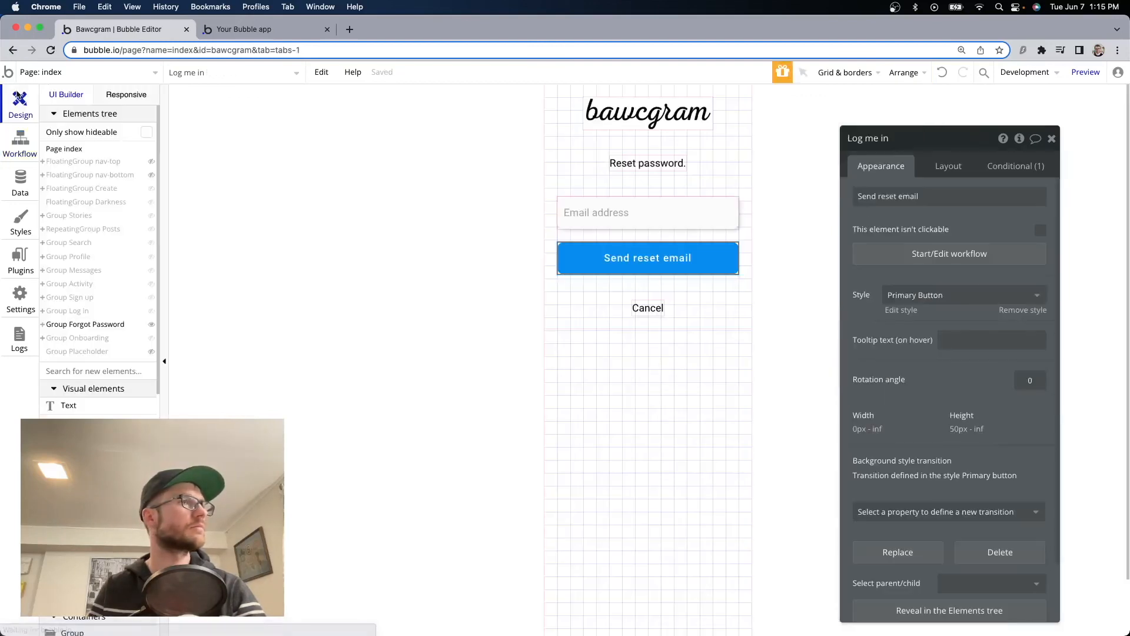
Create a Cancel click workflow and paste in the Log me in workflow's Go to page step.
left_click(654, 310)
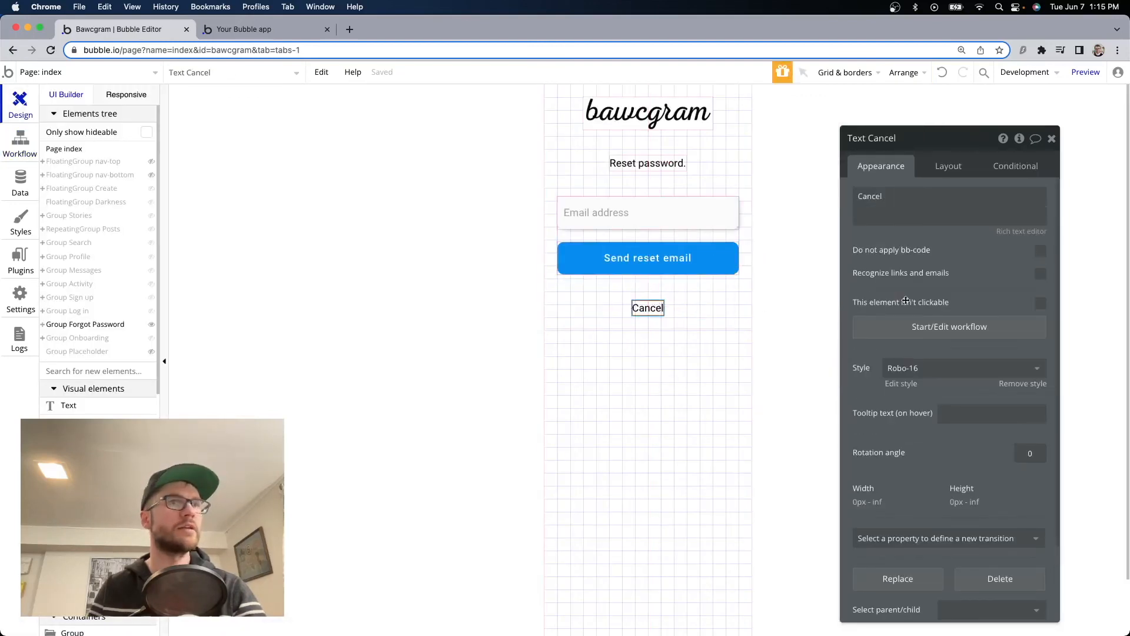
left_click(946, 335)
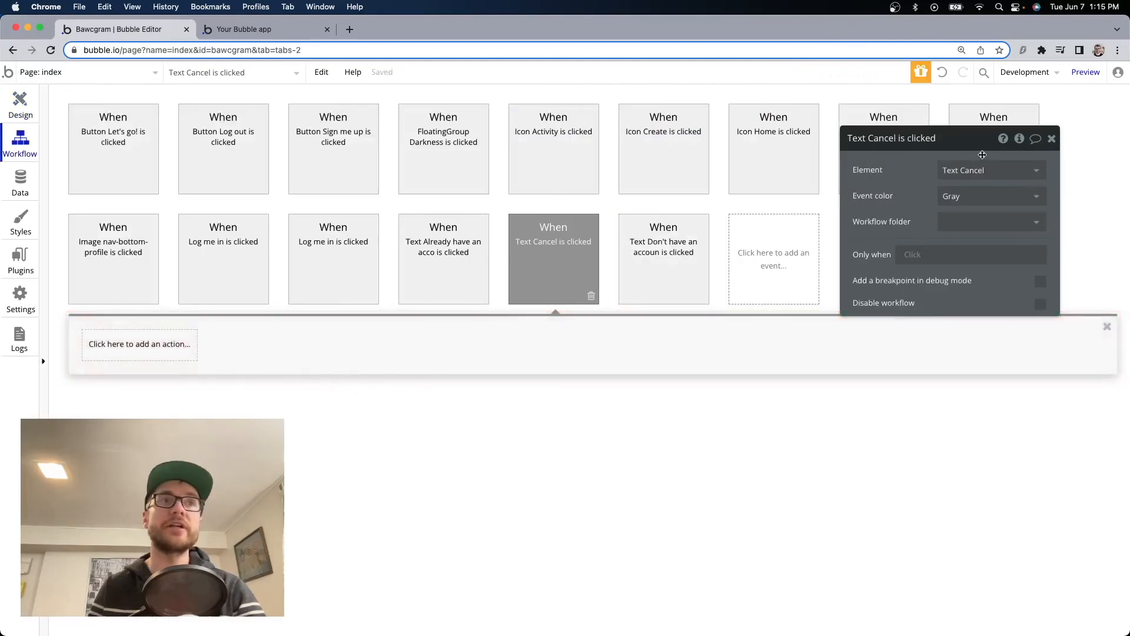
left_click(333, 259)
right_click(237, 346)
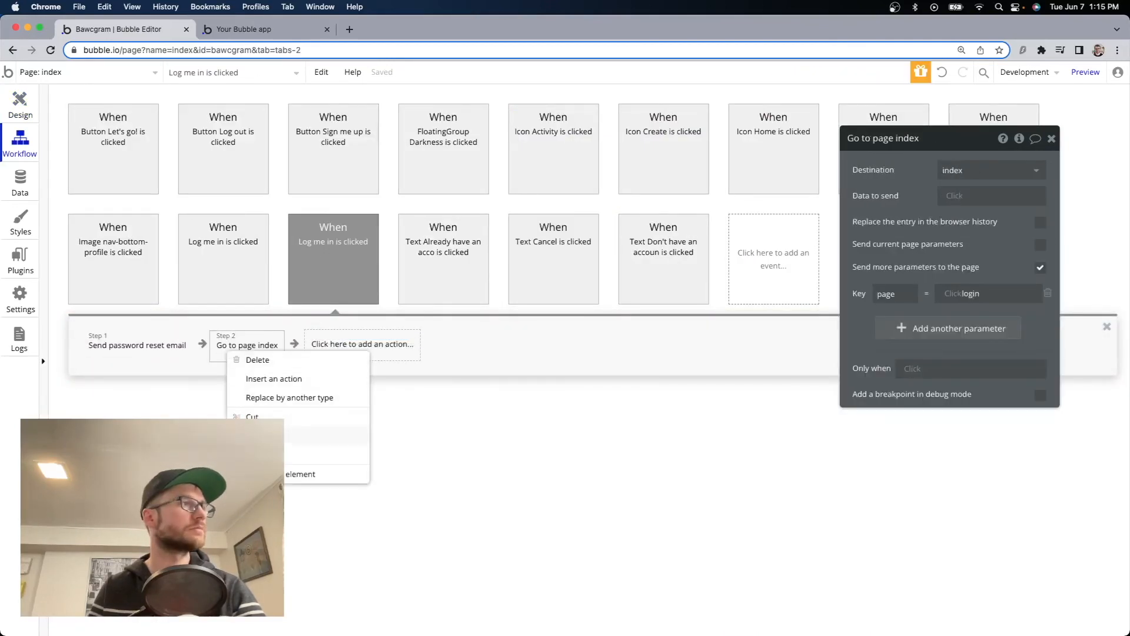
left_click(259, 435)
left_click(553, 259)
right_click(162, 348)
left_click(190, 363)
key("super+bracketleft")
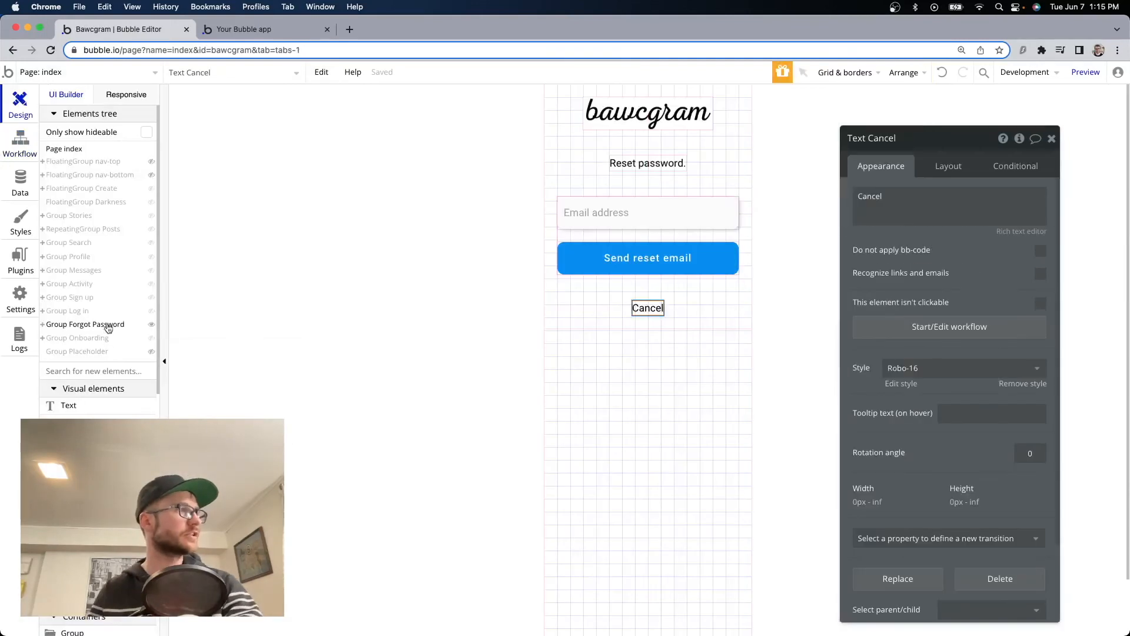
Create a Forgot password? click workflow with a Go to page action.
left_click(151, 310)
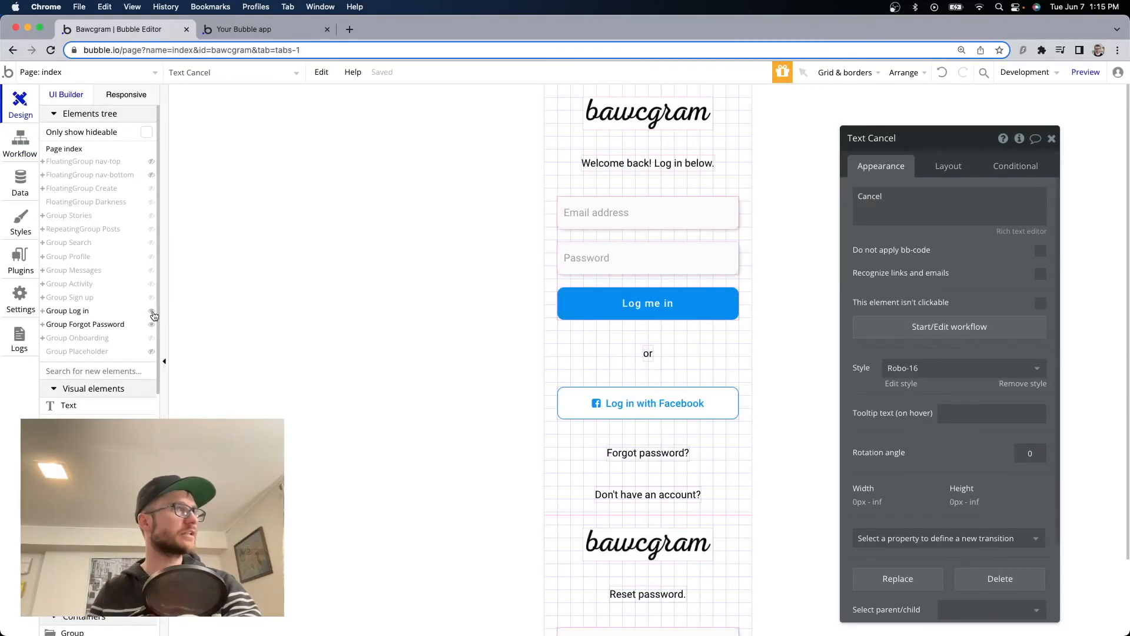
left_click(663, 458)
left_click(953, 328)
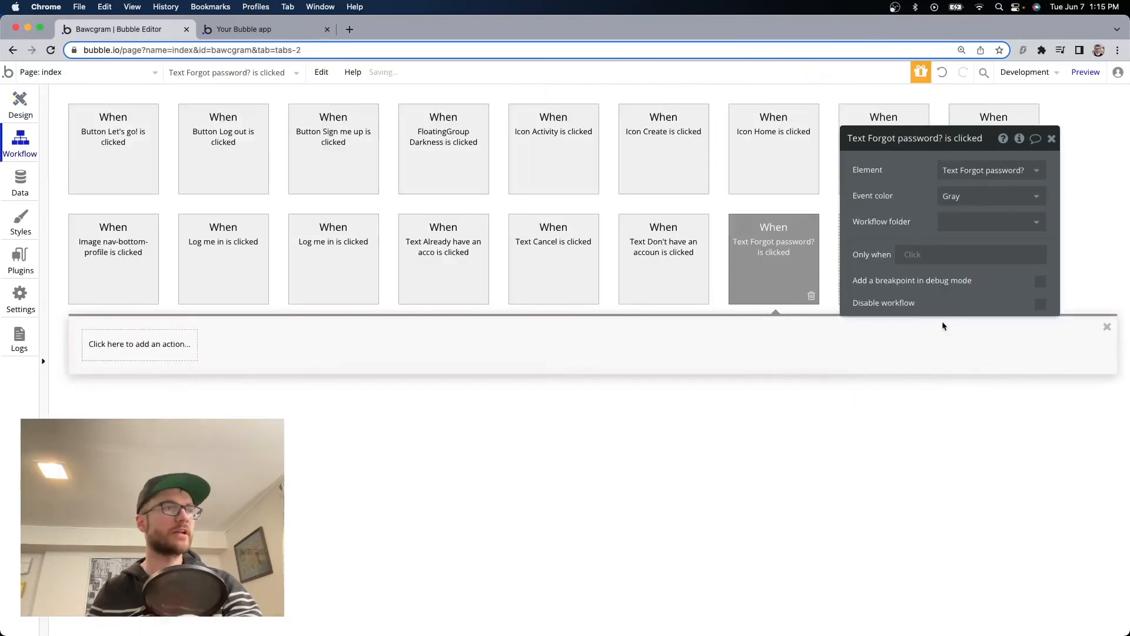
left_click(131, 347)
type("go to")
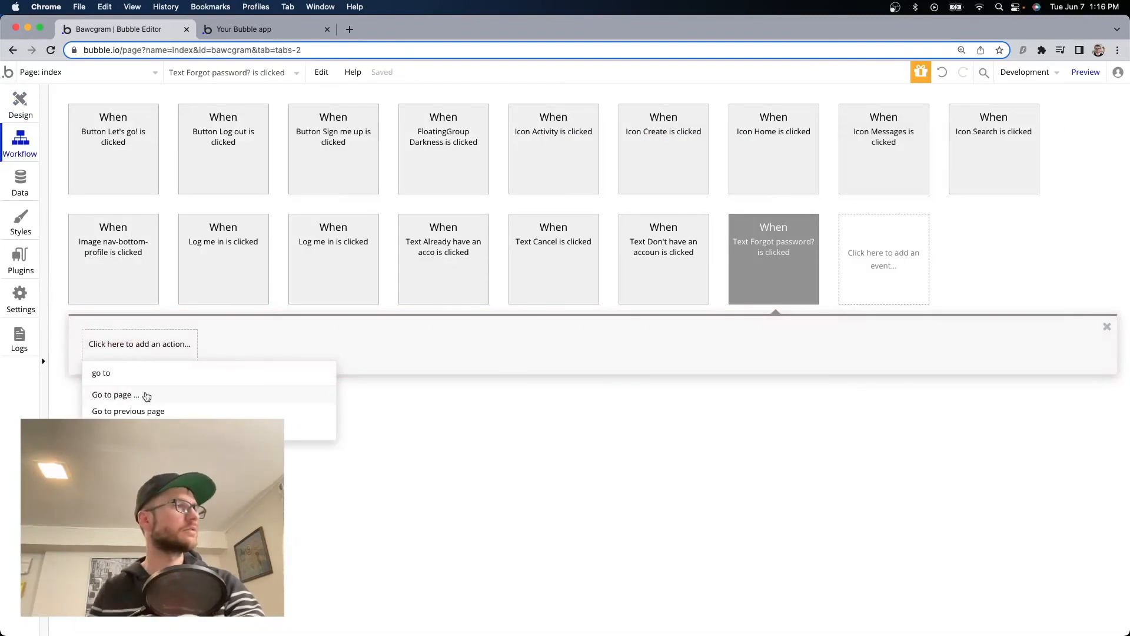
left_click(147, 396)
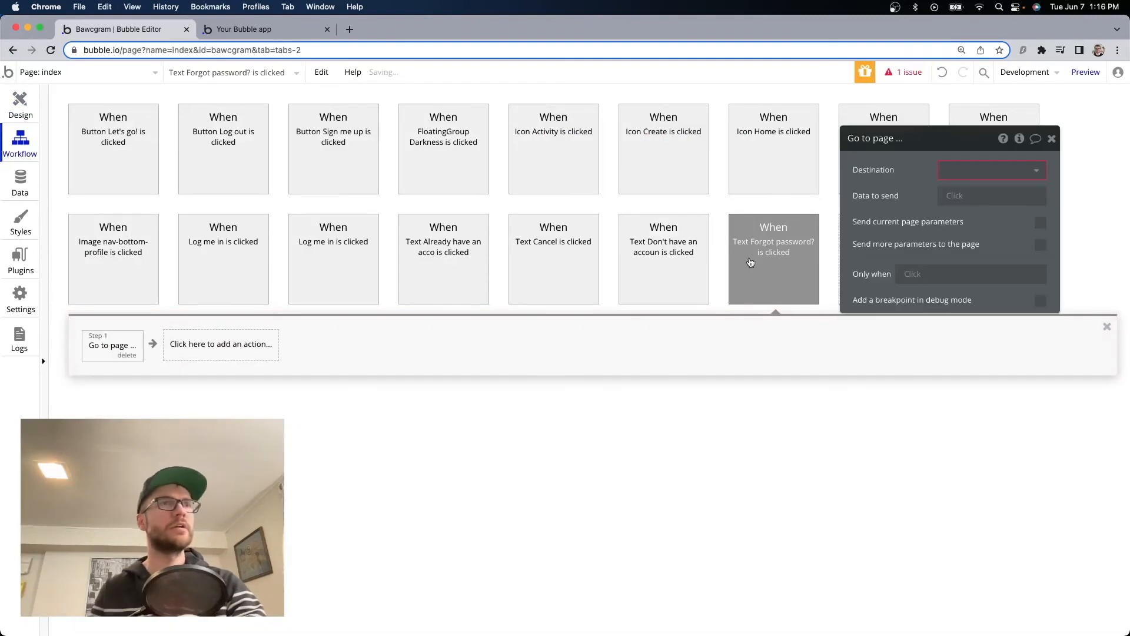
Point the Forgot password? step to index with page=forgotpassword, then reload the app preview.
left_click(990, 171)
left_click(966, 190)
left_click(1041, 268)
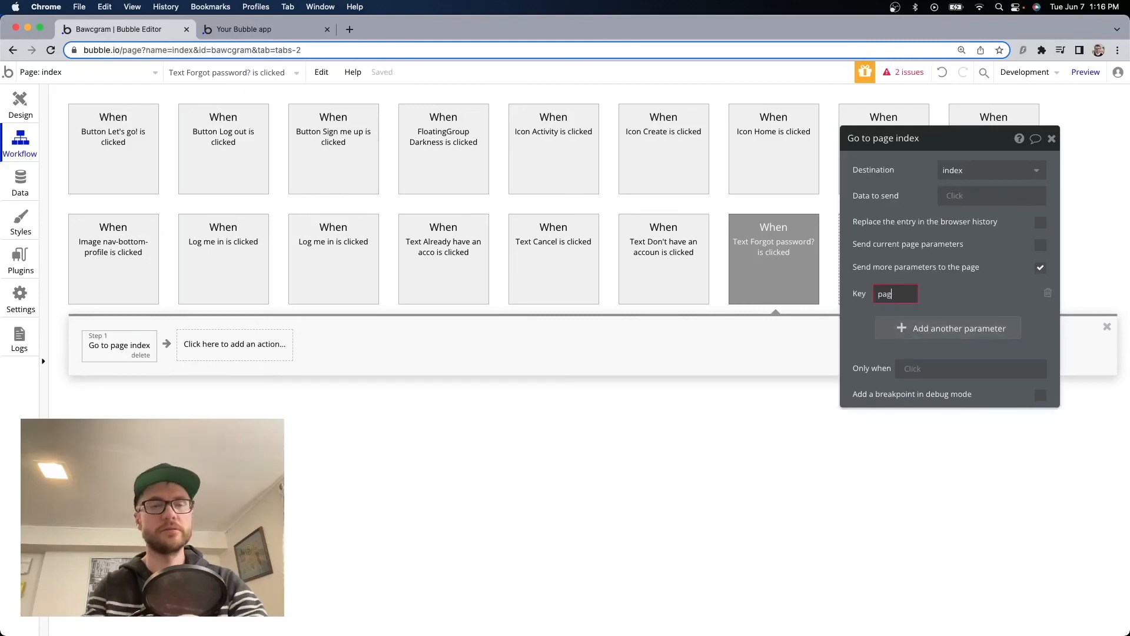
type("page")
left_click(1001, 290)
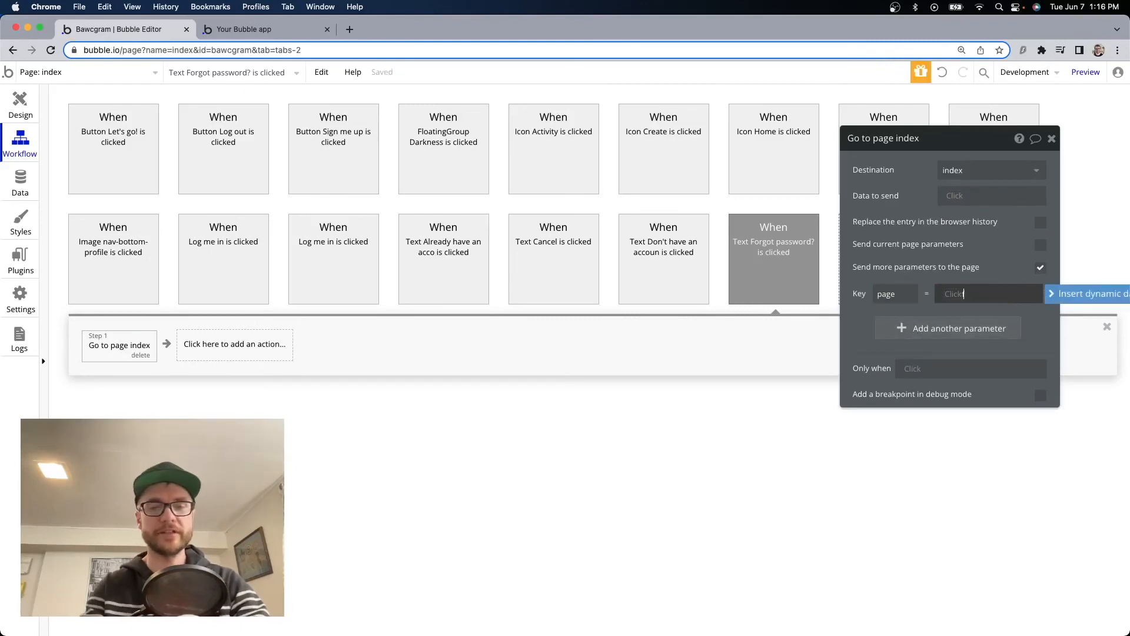
type("forgotpassword")
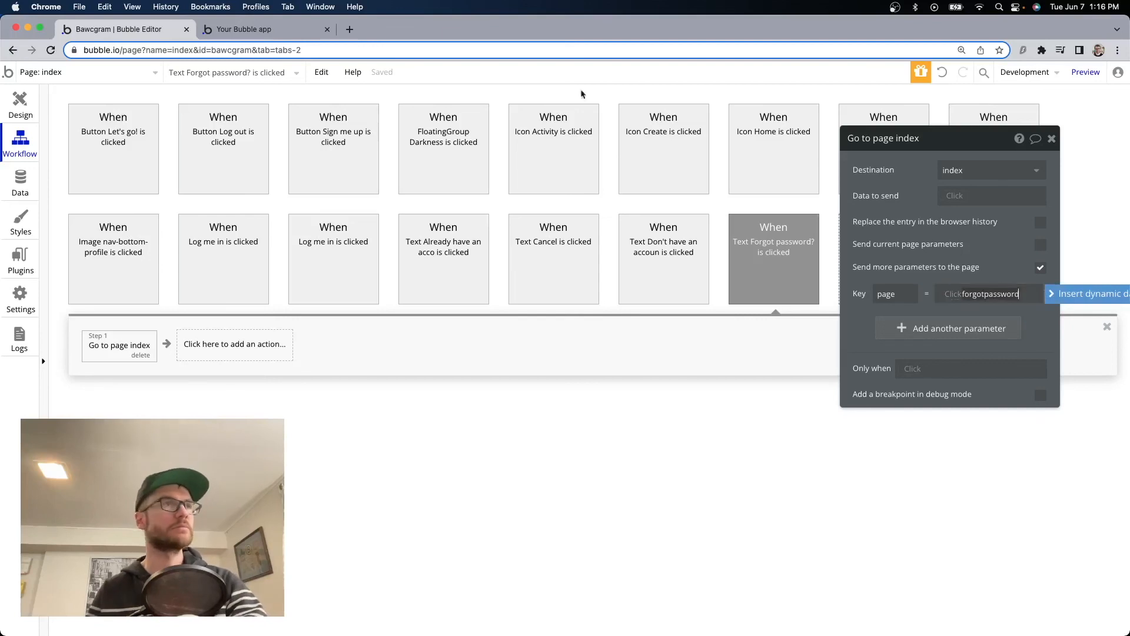
left_click(241, 29)
left_click(519, 163)
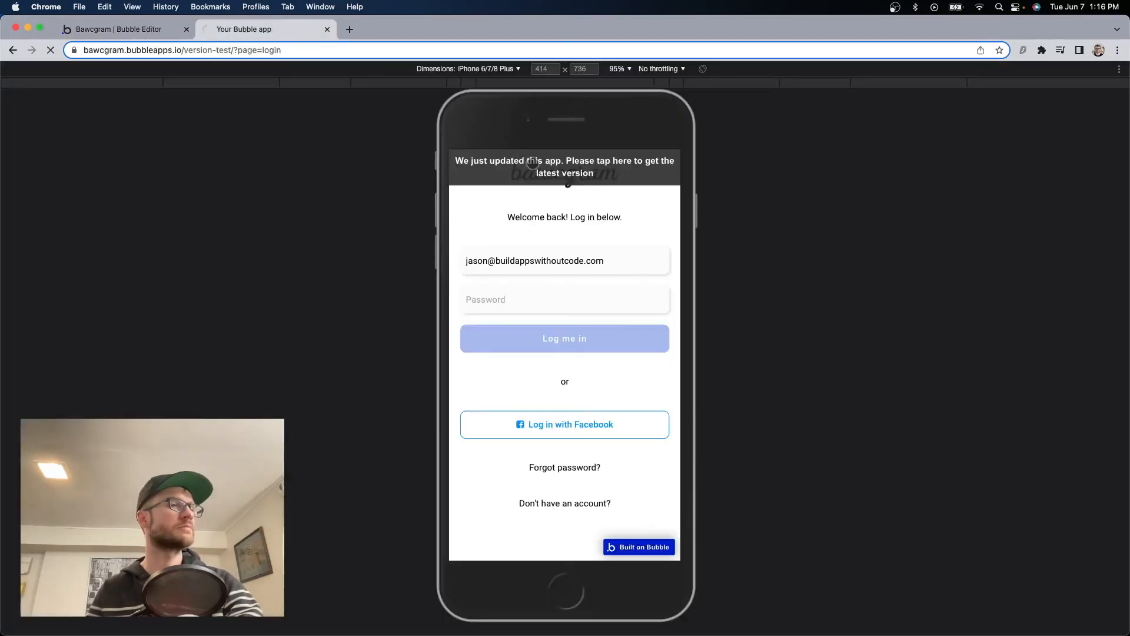
Submit the app's forgot-password form with the account's email address to trigger a reset email.
left_click(577, 468)
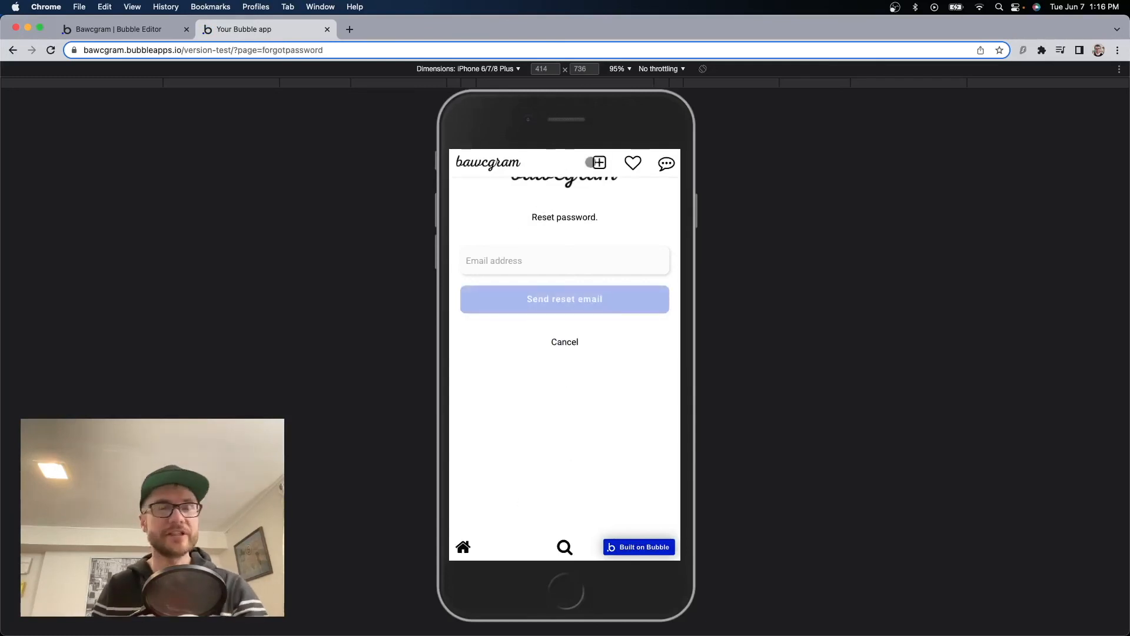
left_click(589, 257)
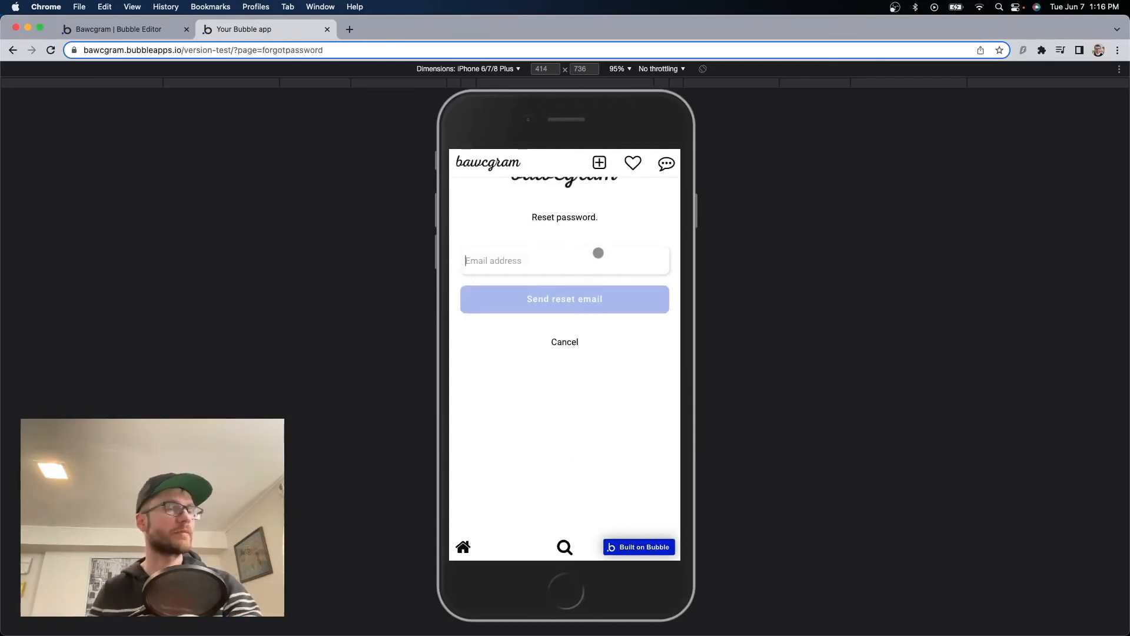
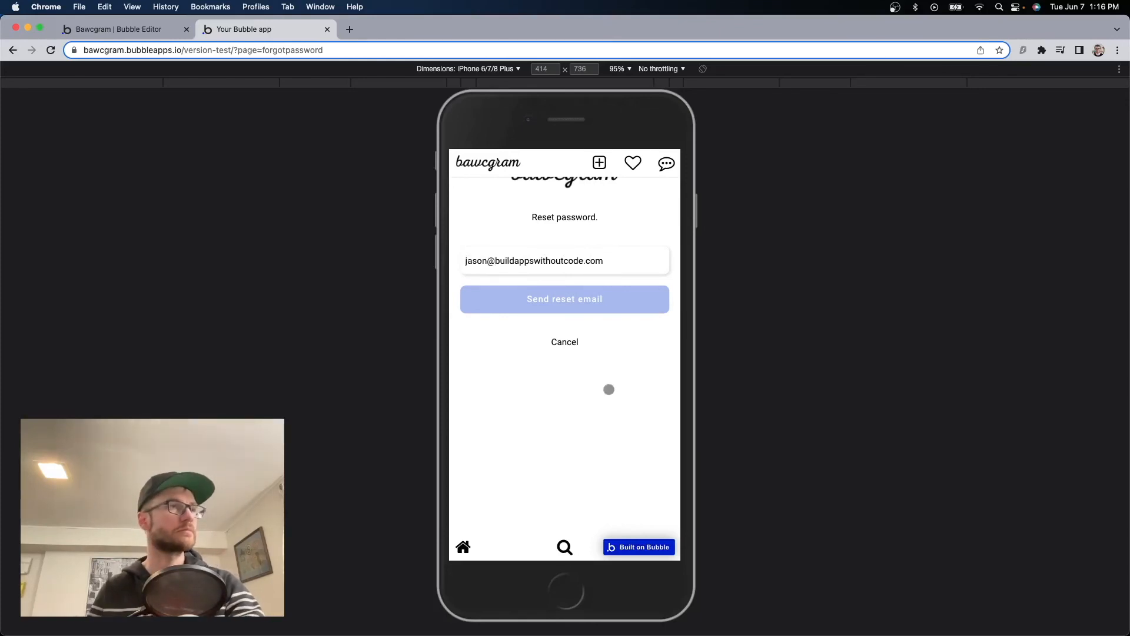
left_click(573, 298)
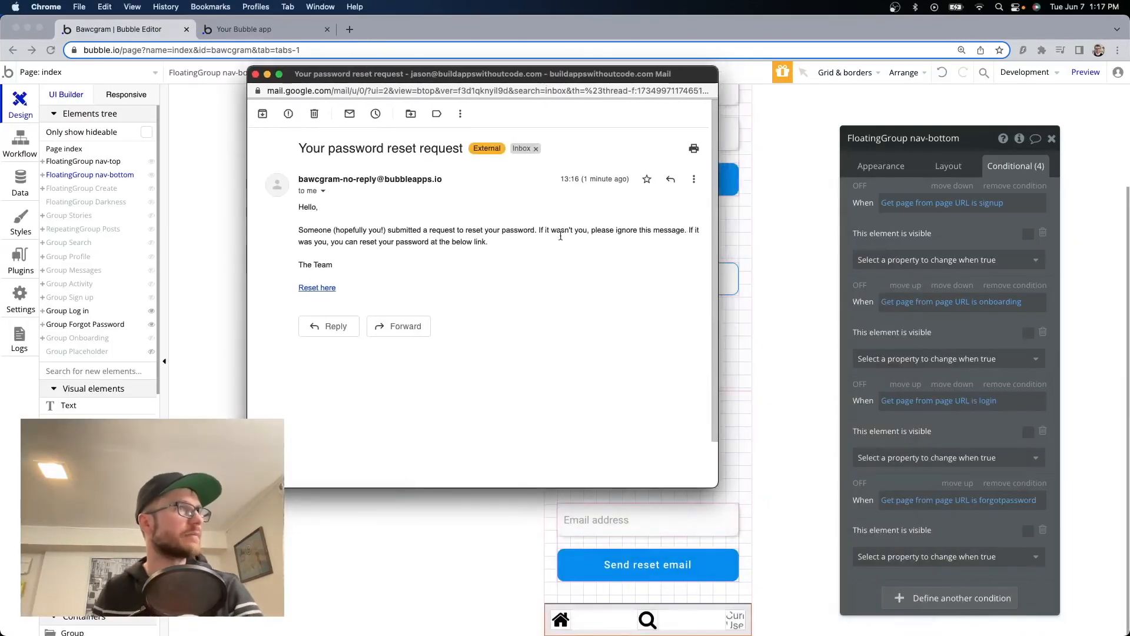
Open the email's 'Reset here' link and compare it with the reset_pw page in the editor.
left_click(321, 289)
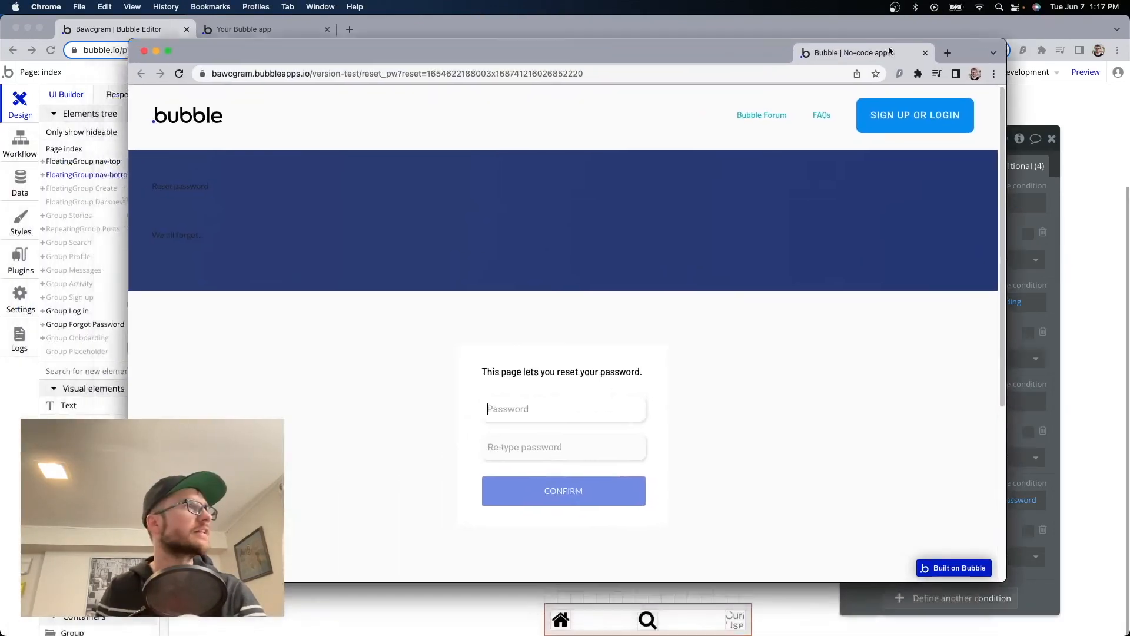
left_click_drag(890, 51, 907, 28)
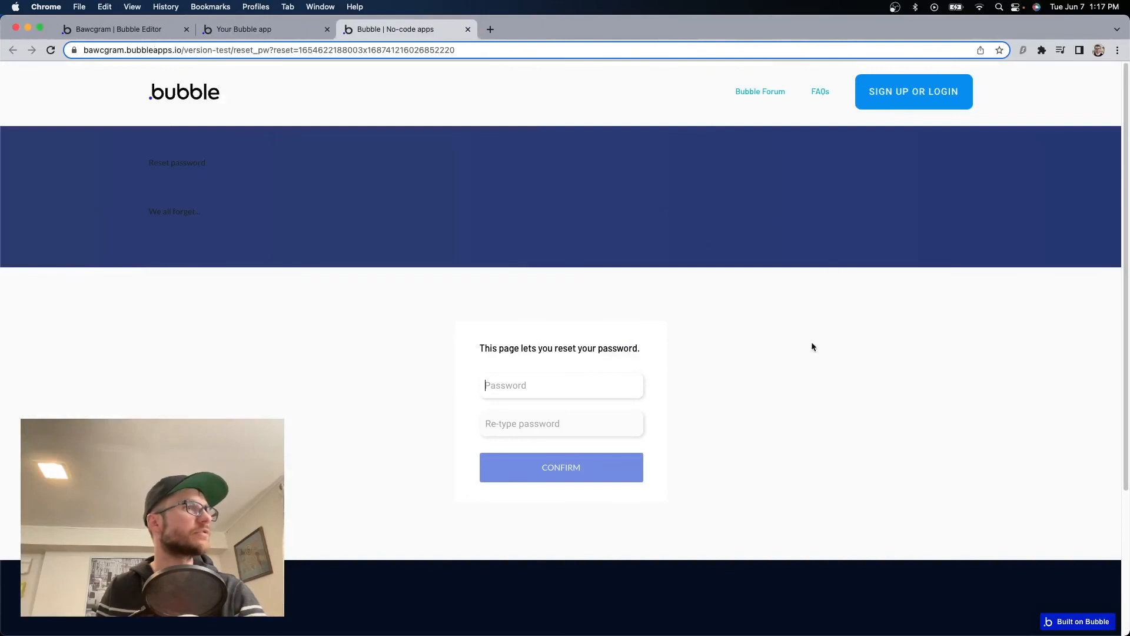
left_click(251, 33)
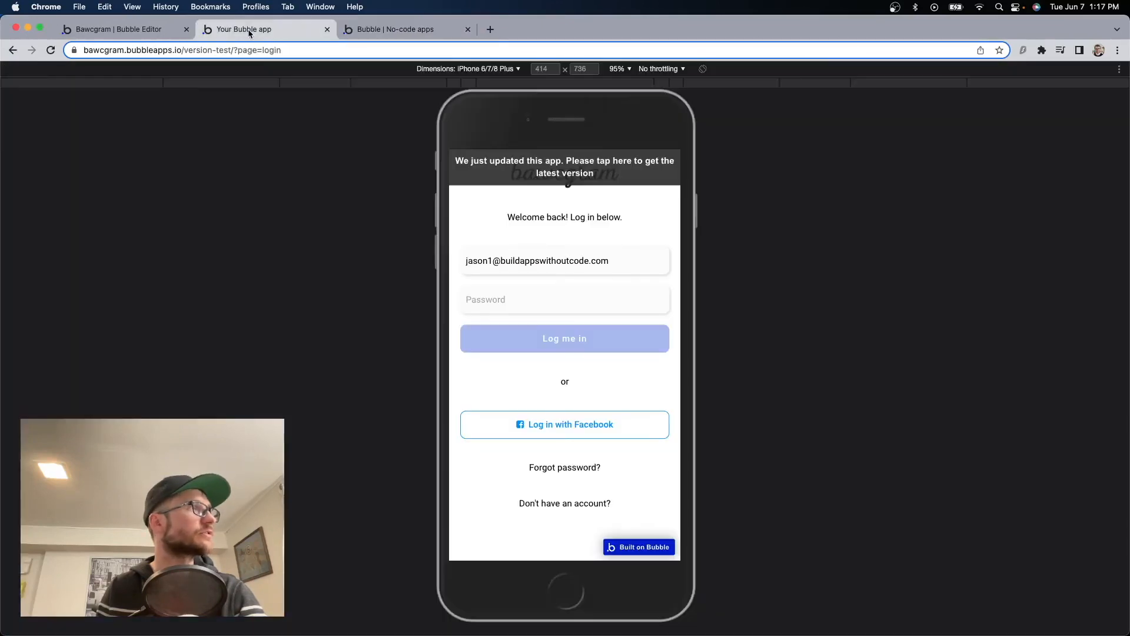
left_click(150, 32)
left_click(74, 72)
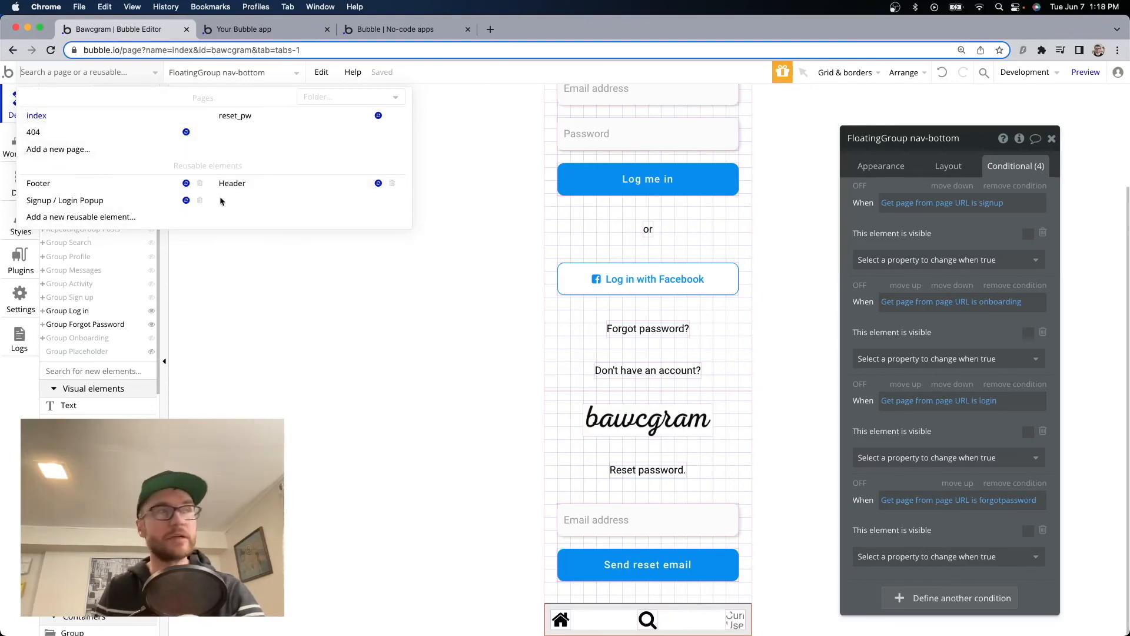
left_click(252, 115)
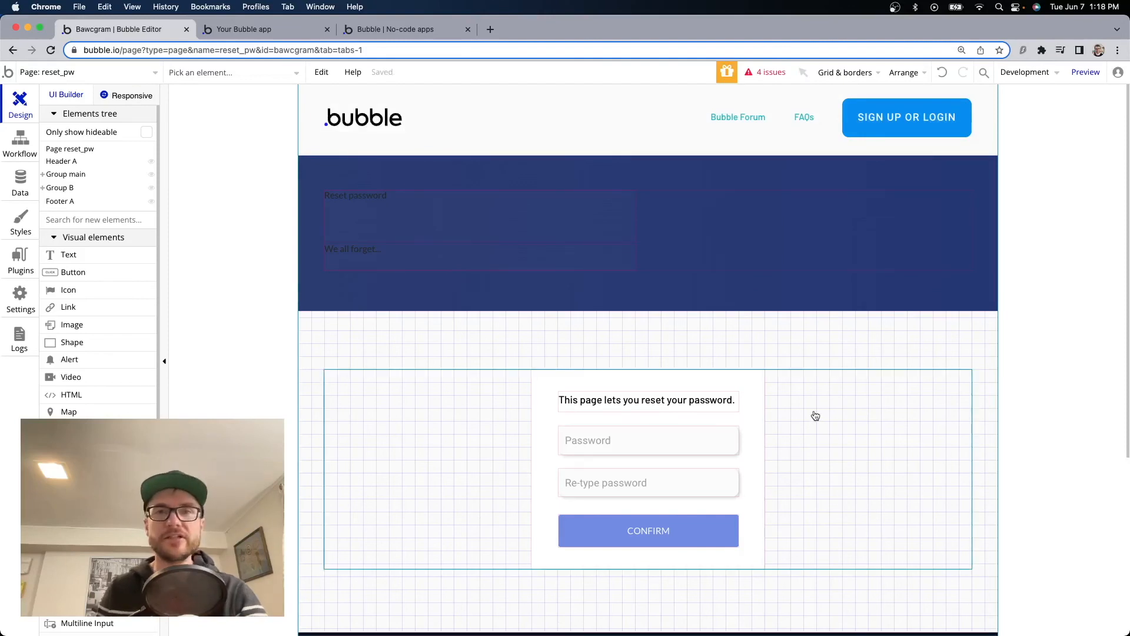
key("super+3")
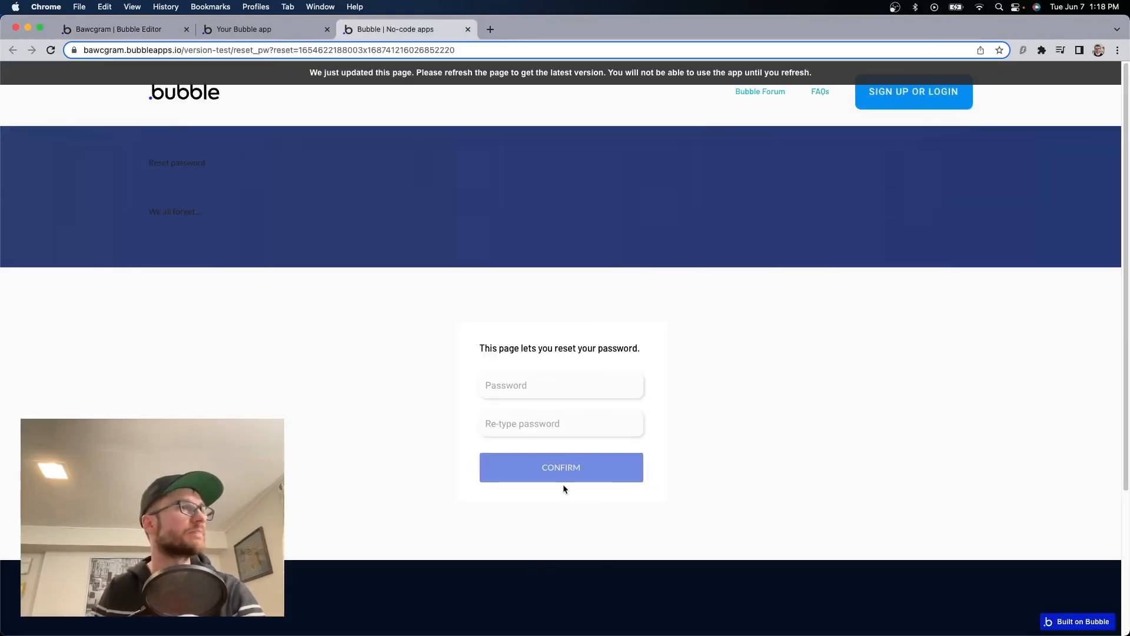
Return to the index page and log in to bawcgram with the account password.
left_click(178, 29)
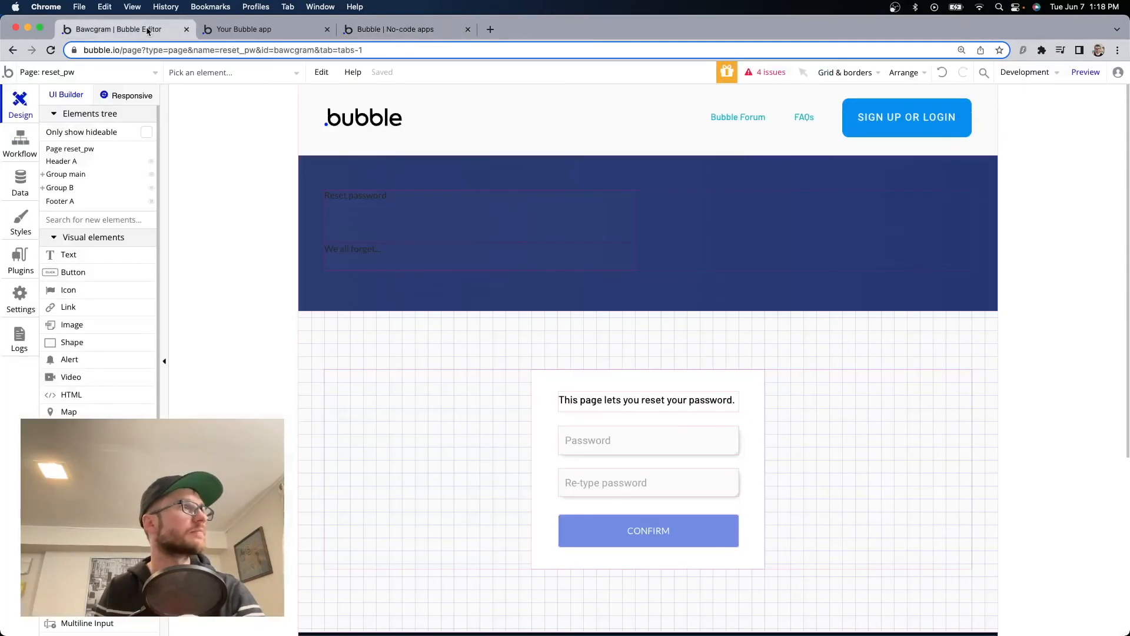
left_click(137, 75)
left_click(97, 120)
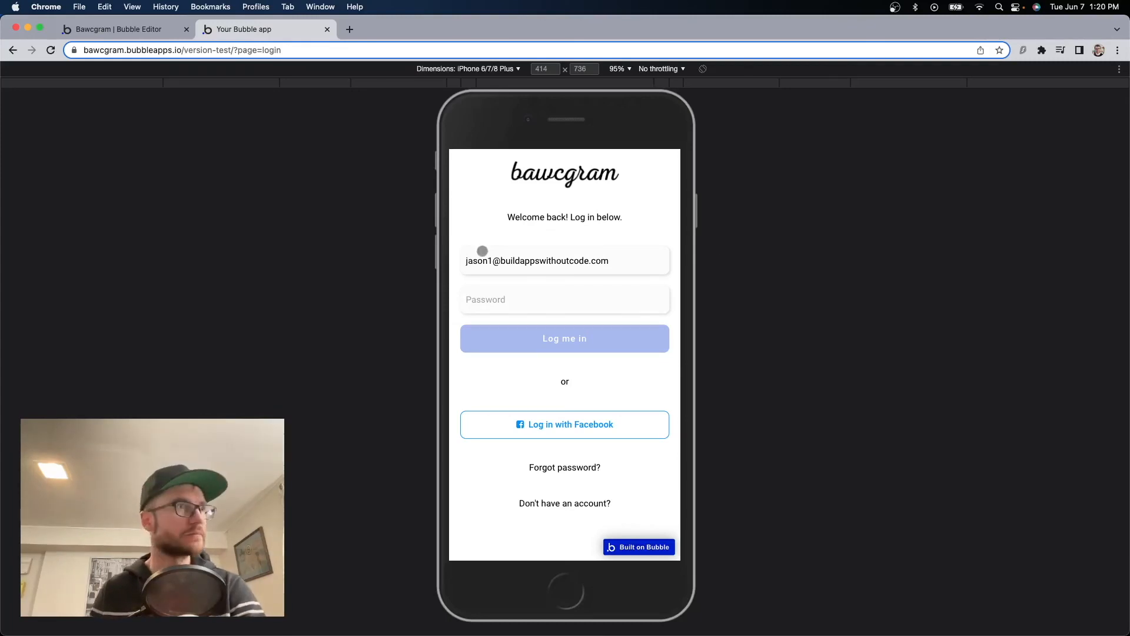
left_click(504, 305)
type("12")
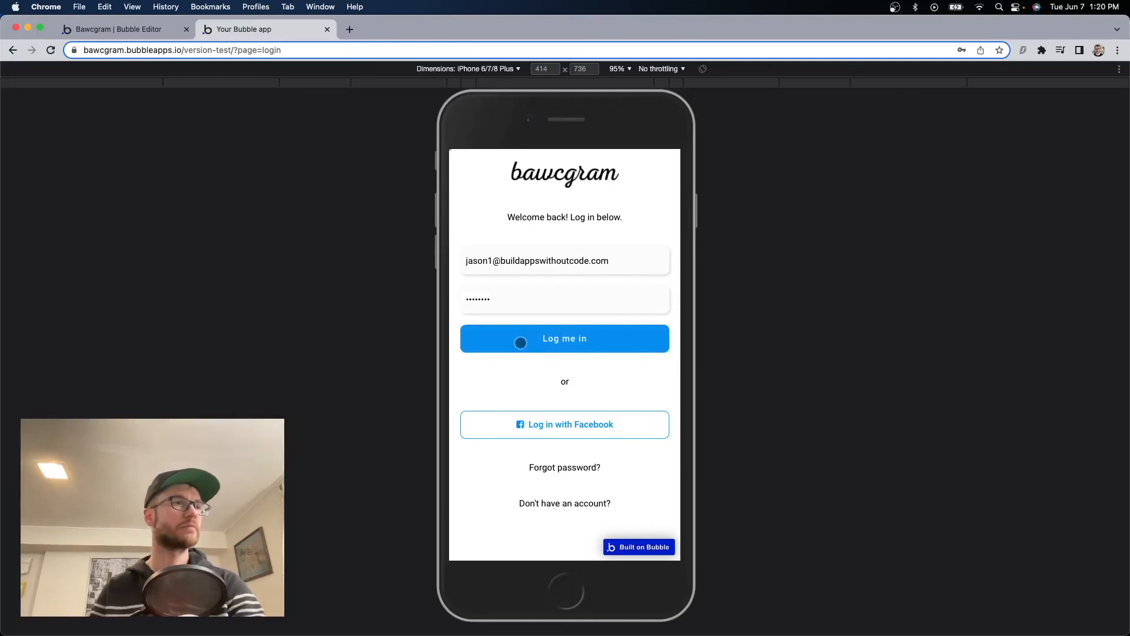
left_click(520, 338)
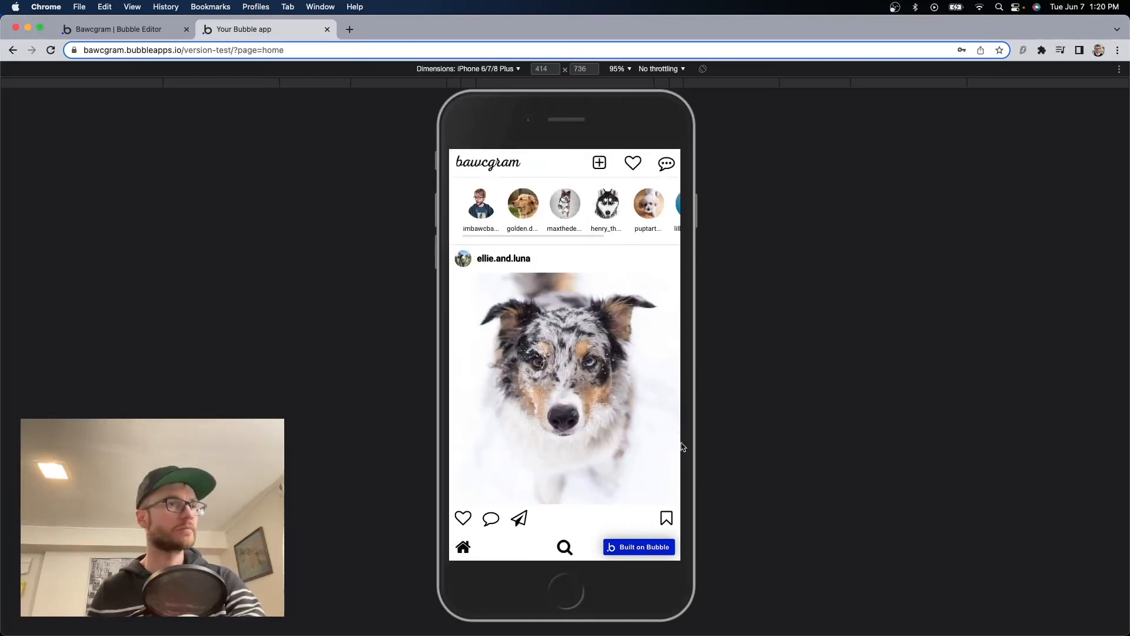
Load the app at page=profile and log out.
left_click(340, 49)
left_click(340, 49)
key("shift+Left")
key("shift+Left")
key("shift+Left")
key("shift+Left")
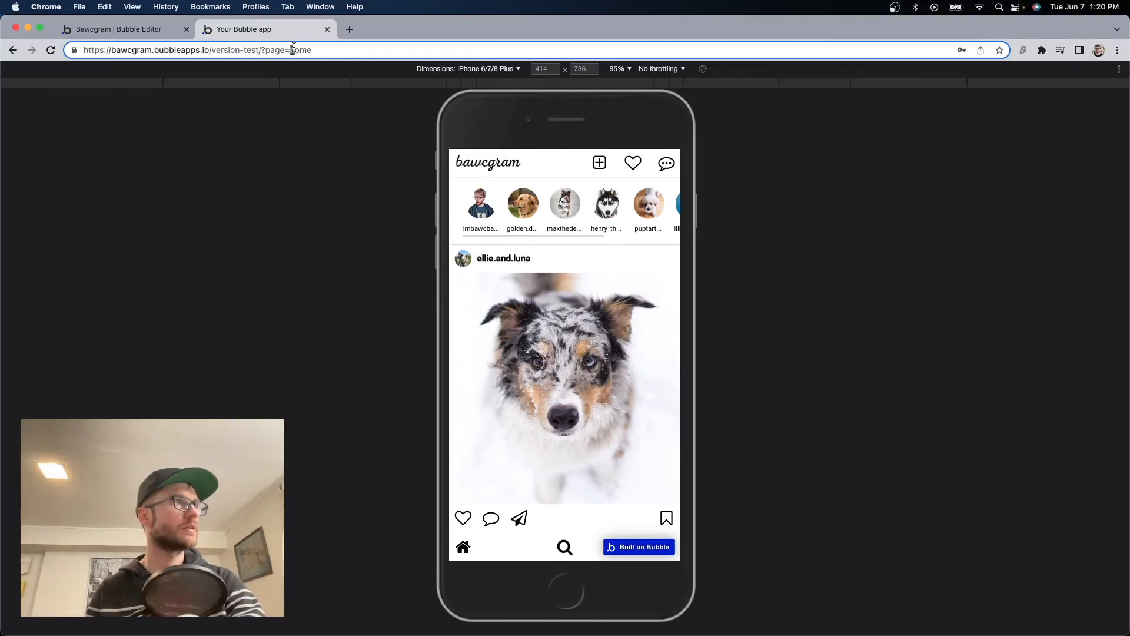
type("profile")
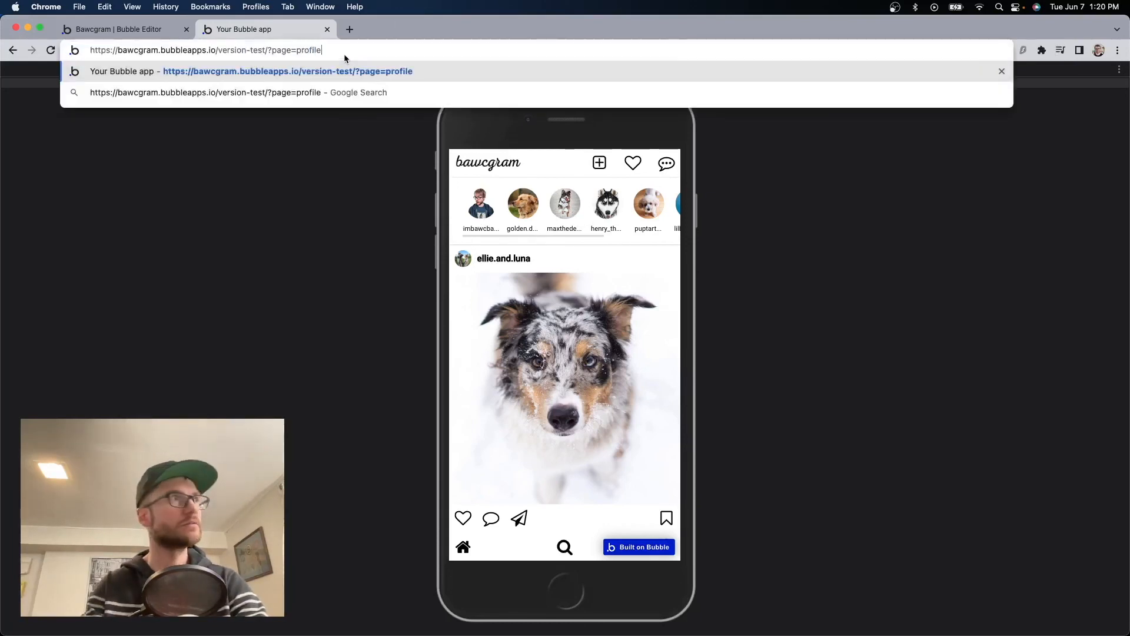
key("Return")
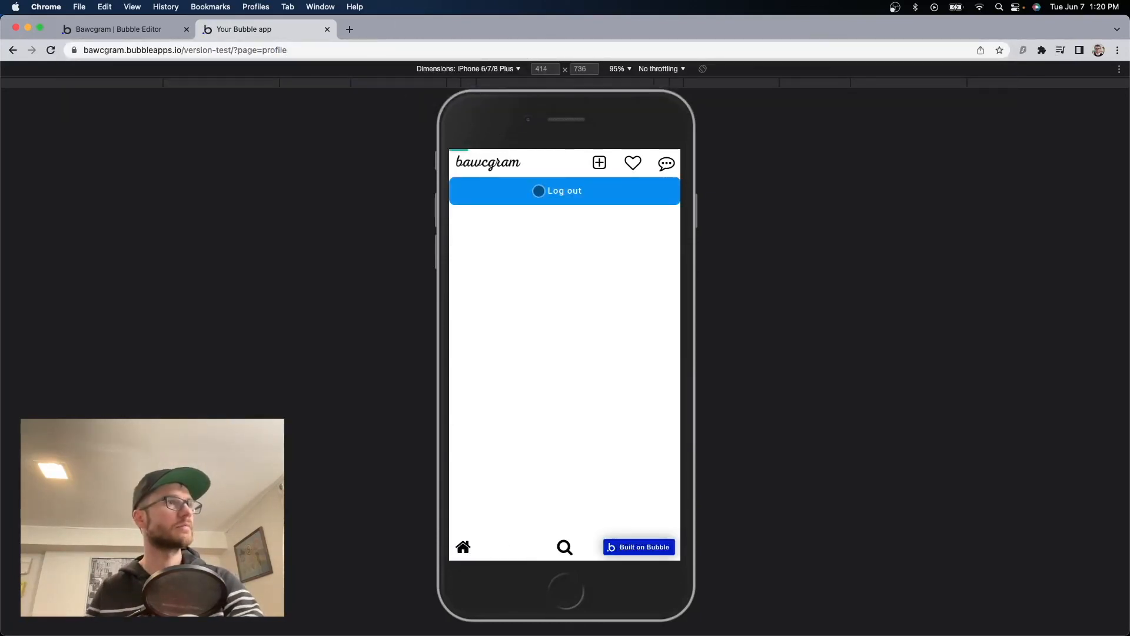
left_click(537, 189)
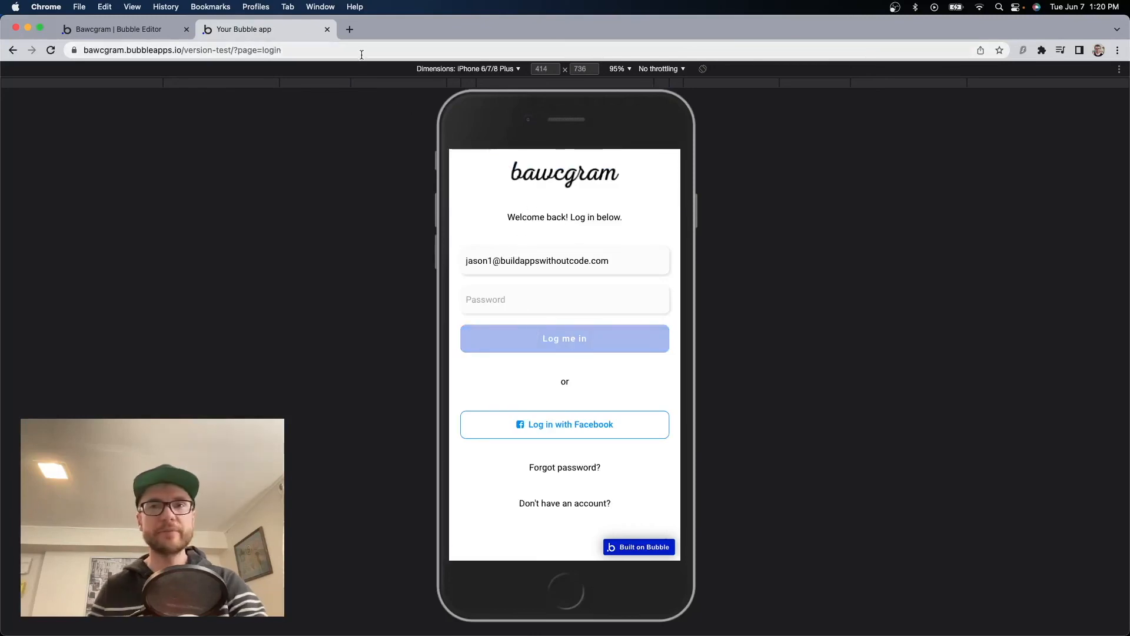
Load page=home while logged out and scroll through the feed that still appears.
left_click(318, 50)
left_click_drag(289, 50, 333, 54)
type("home")
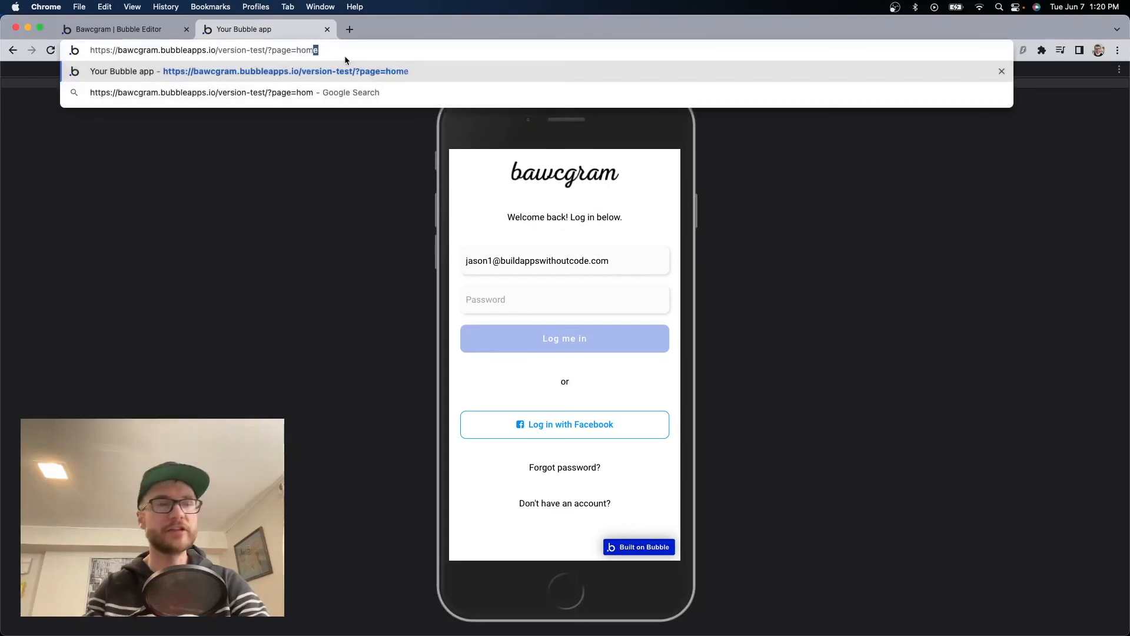
key("Return")
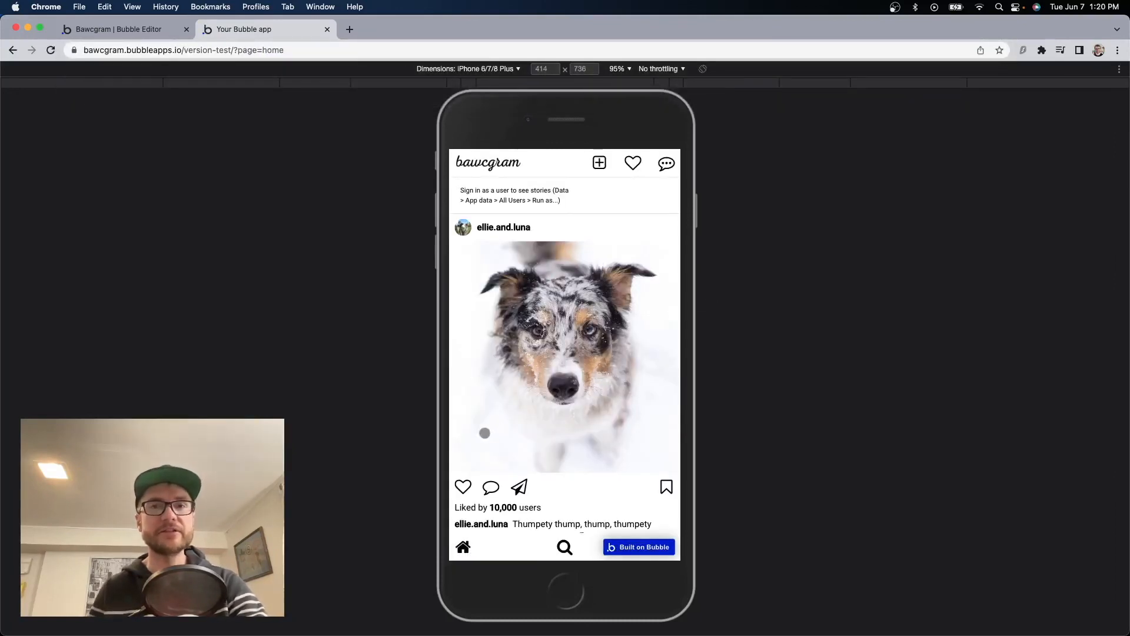
scroll(608, 401, "down", 4)
scroll(607, 401, "down", 10)
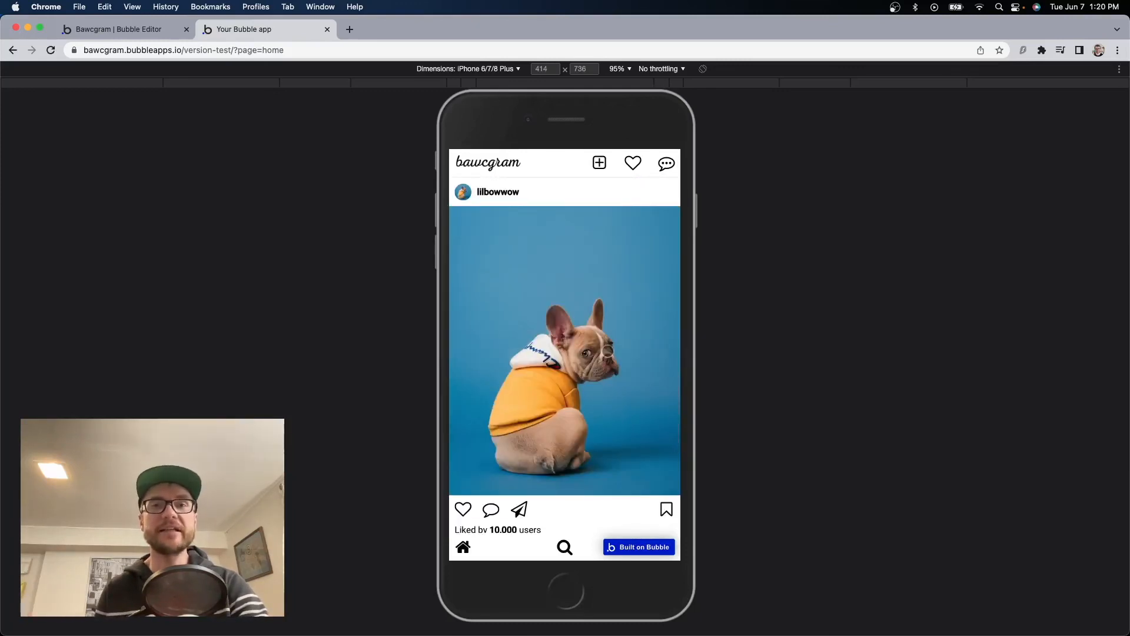
scroll(608, 351, "up", 15)
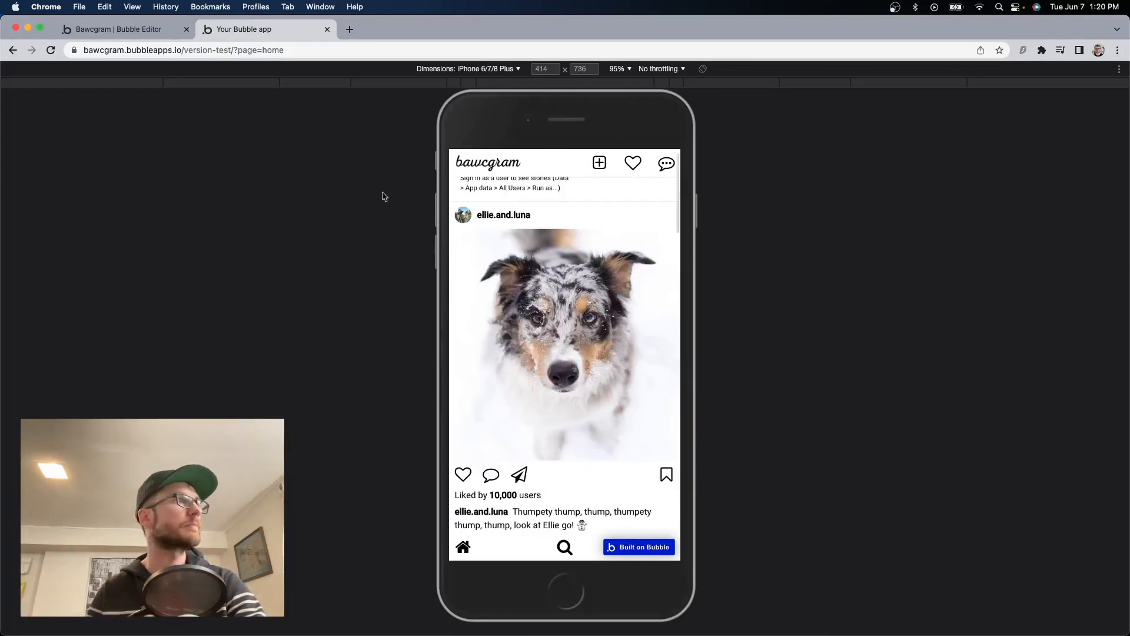
Add a new 'User is logged out' workflow event on the index page.
left_click(268, 50)
left_click(140, 29)
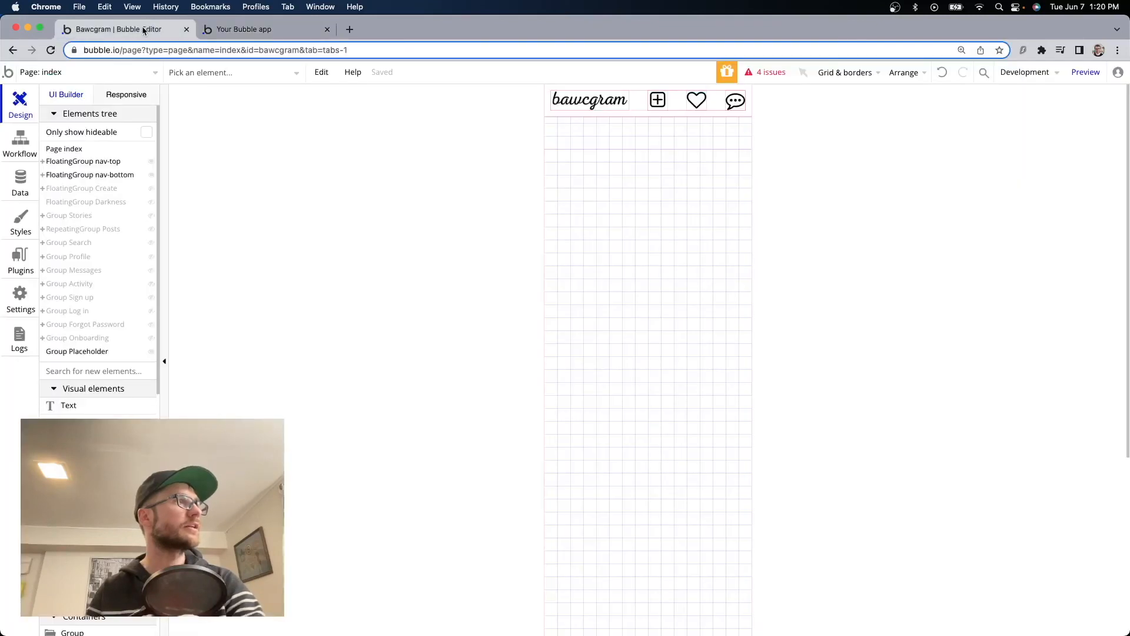
left_click(20, 144)
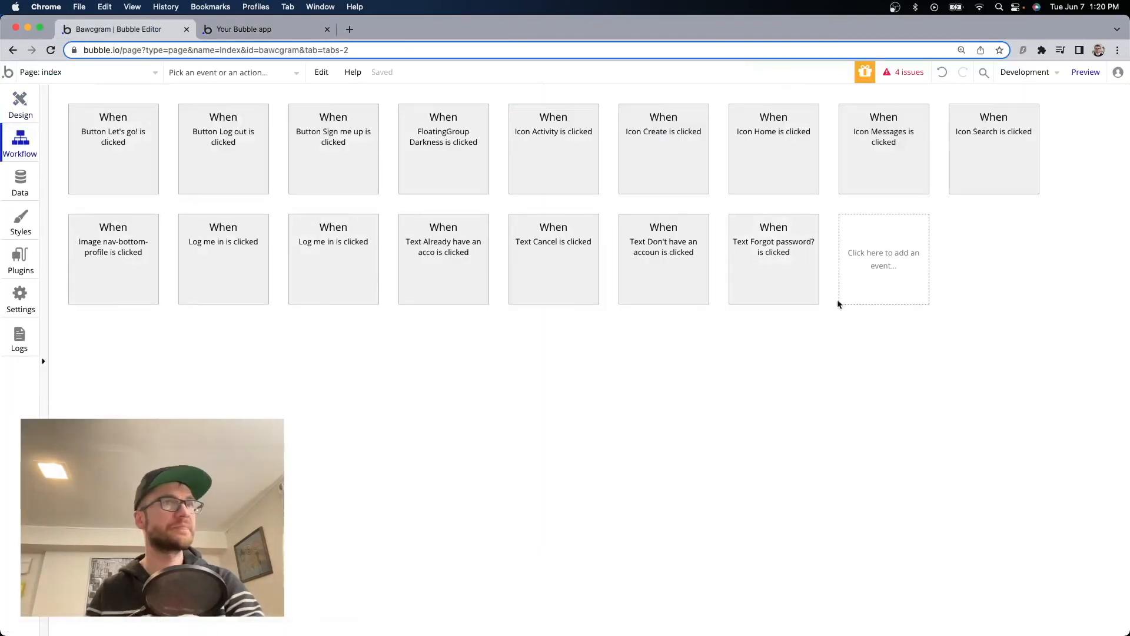
left_click(877, 252)
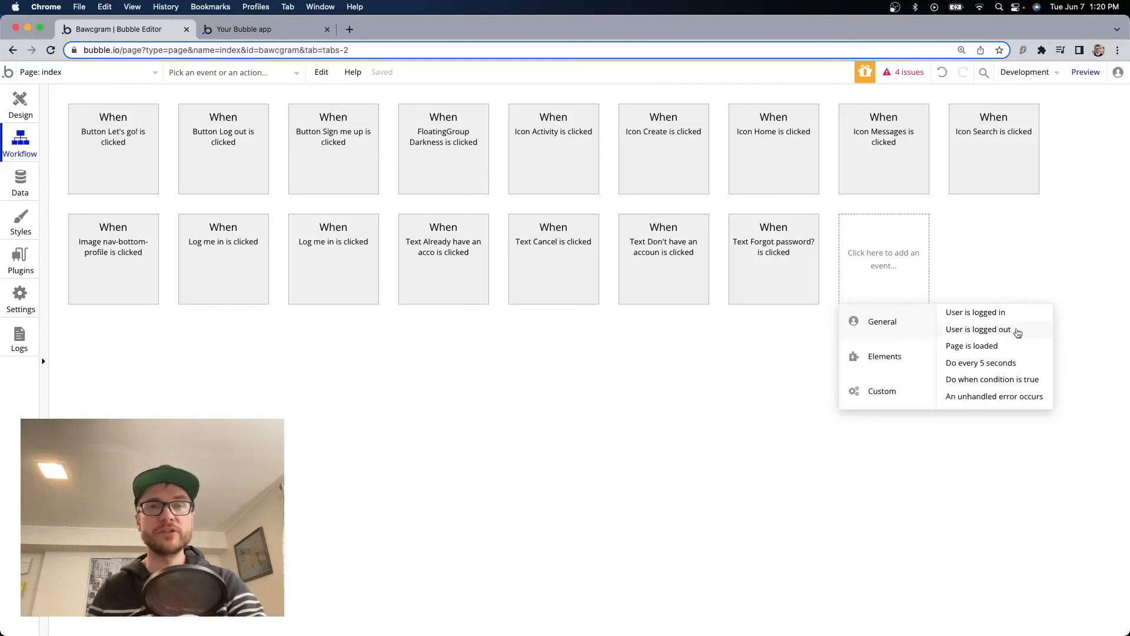
left_click(999, 333)
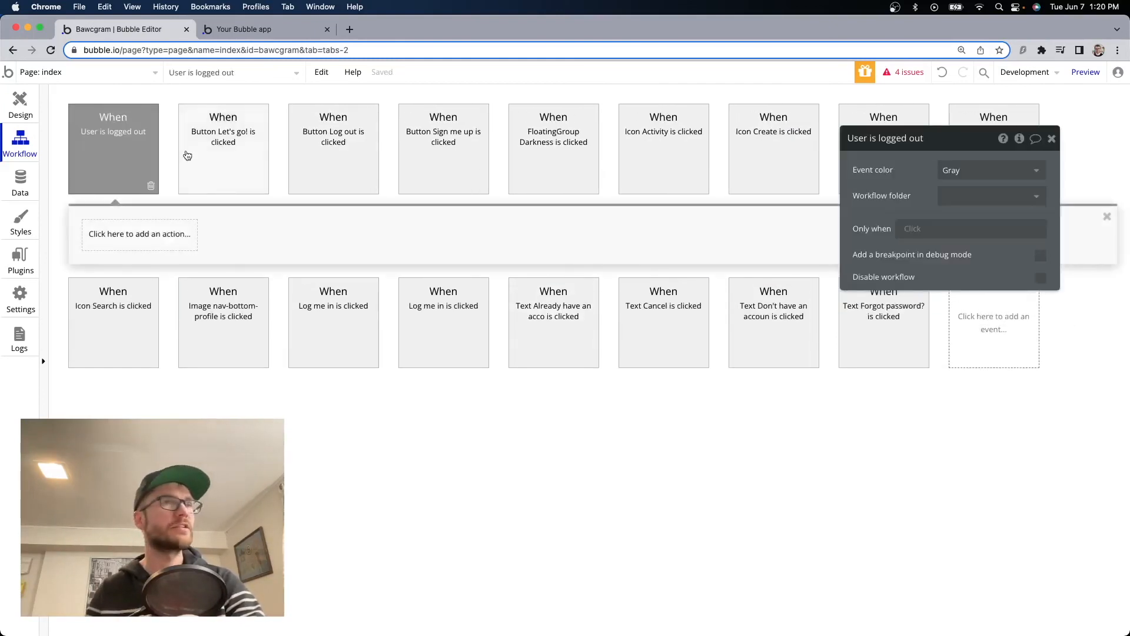
Add a Go to page action as step 1 of the logged-out workflow.
left_click(101, 243)
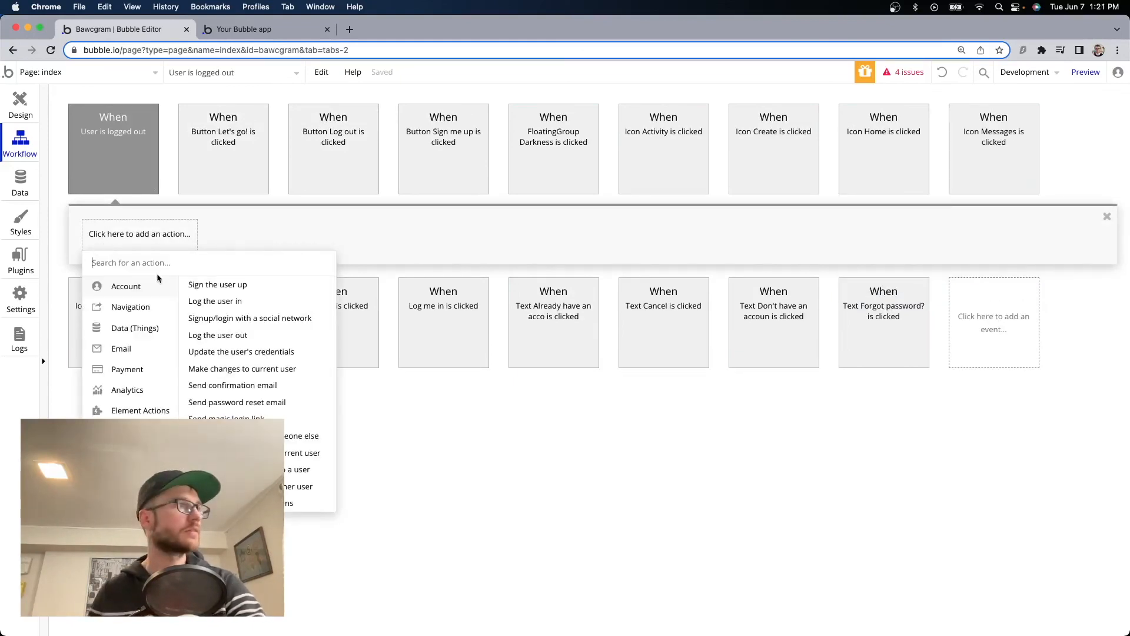
left_click(164, 309)
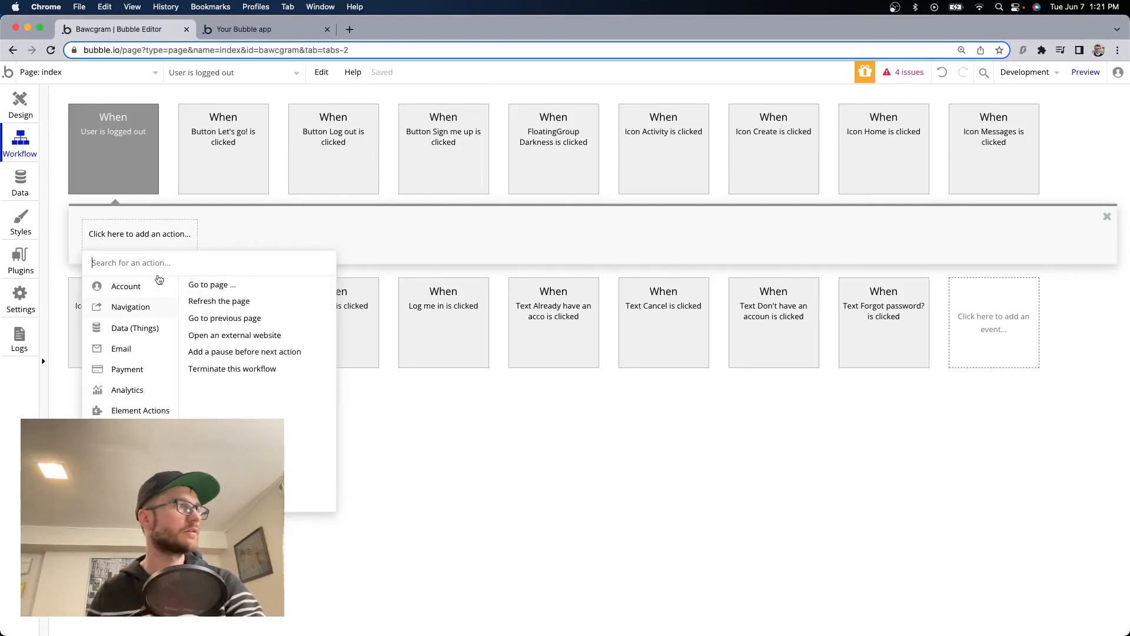
left_click(141, 235)
left_click(142, 236)
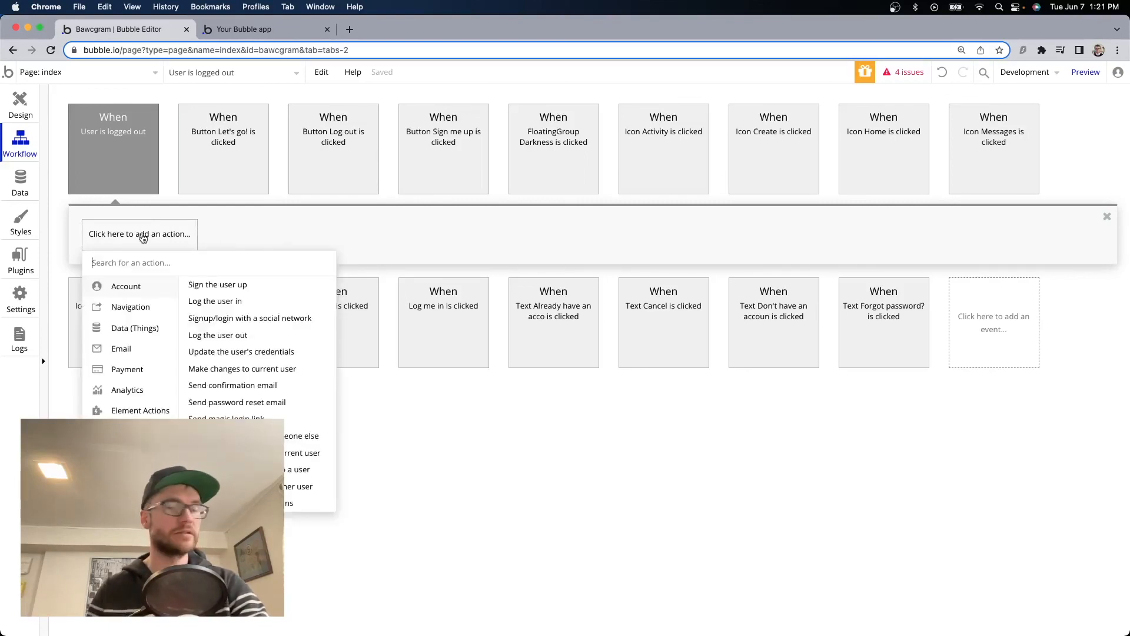
type("go")
left_click(124, 289)
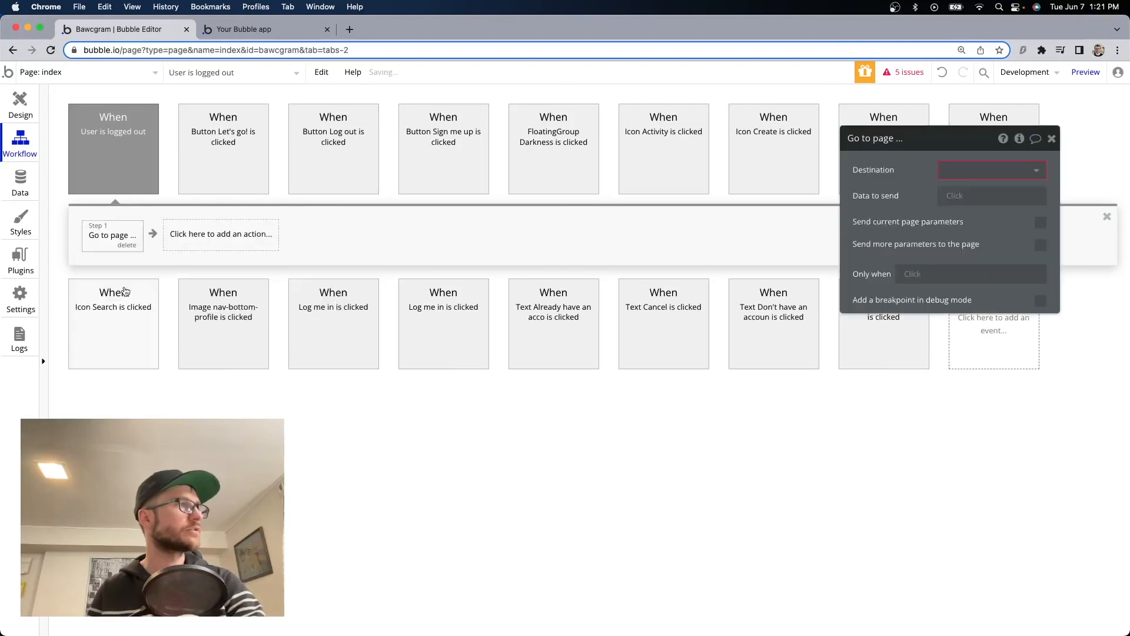
Set the step's destination to index with parameter page=login.
left_click(995, 170)
left_click(1003, 195)
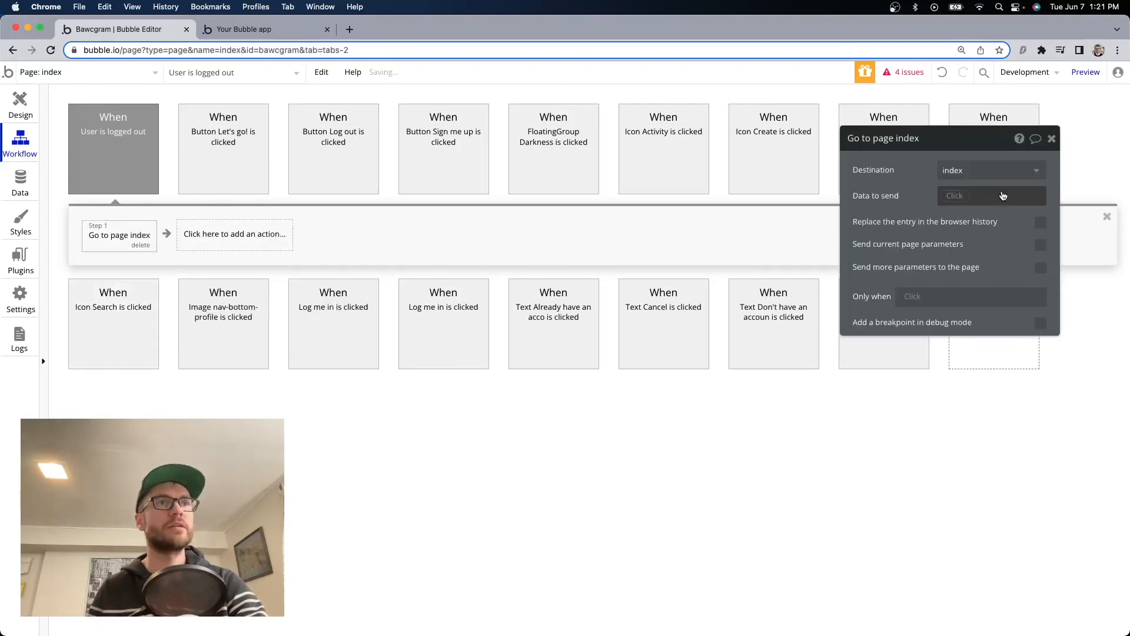
left_click(1037, 268)
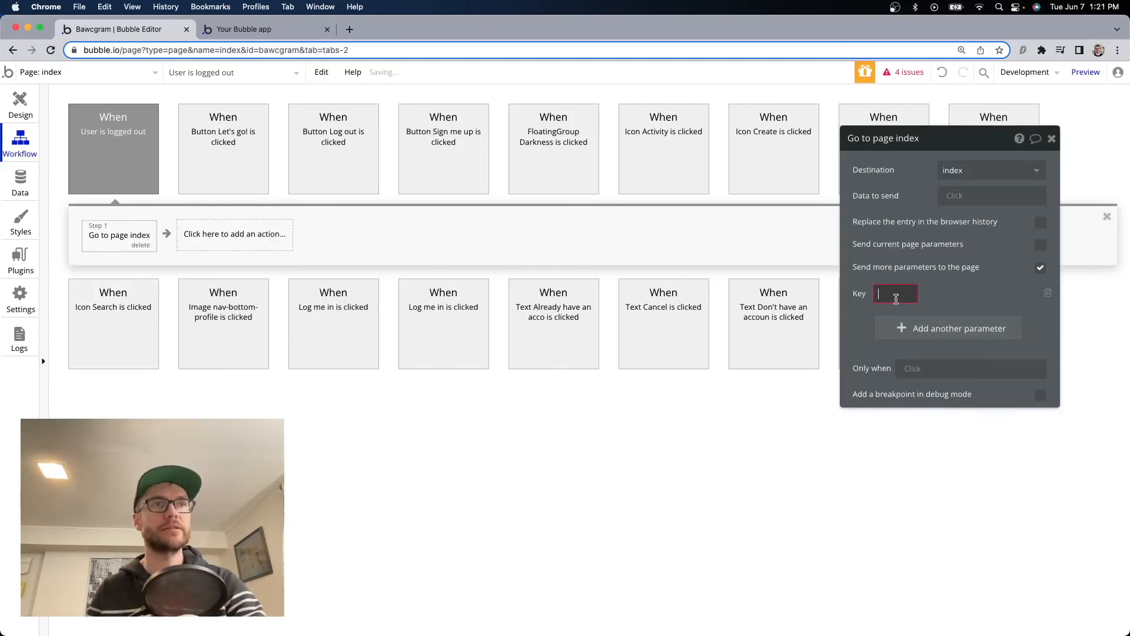
type("page")
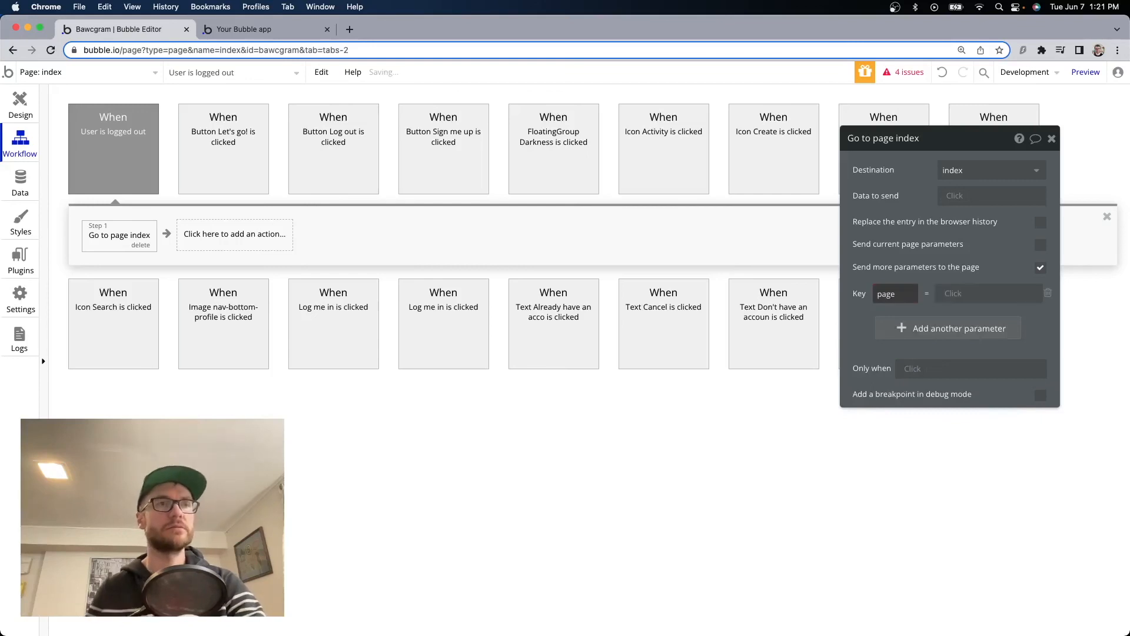
key("Tab")
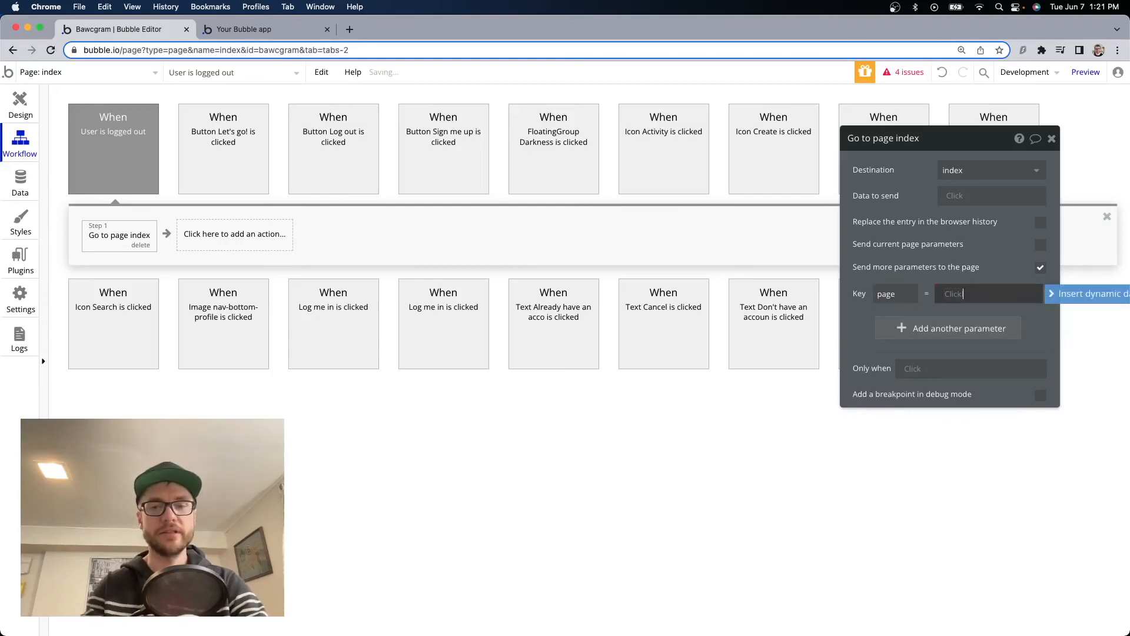
type("login")
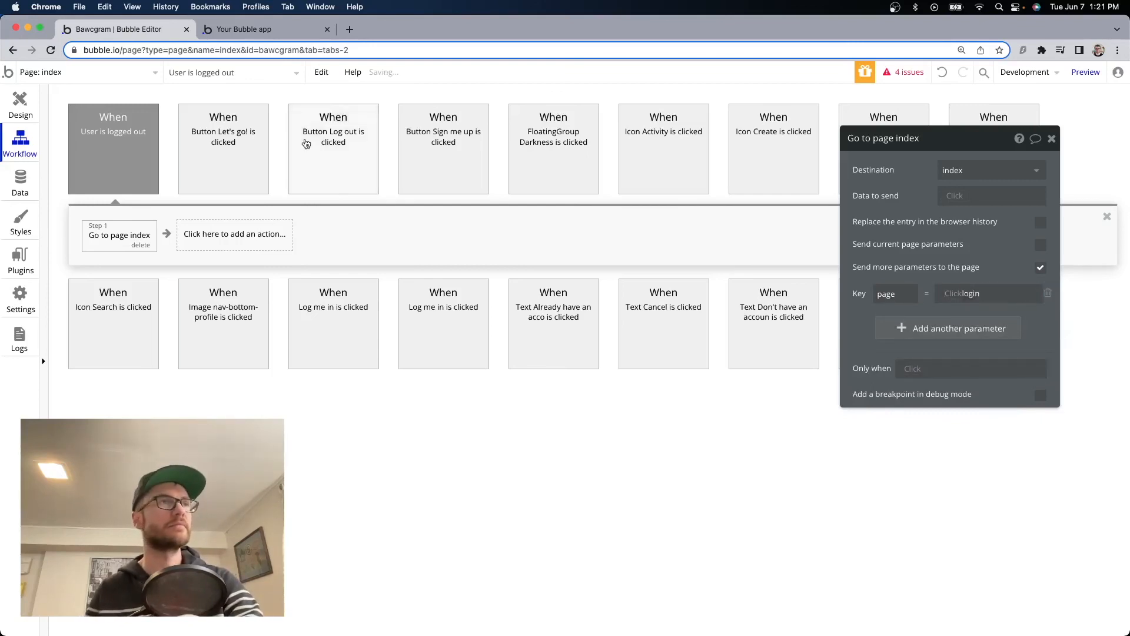
left_click(259, 29)
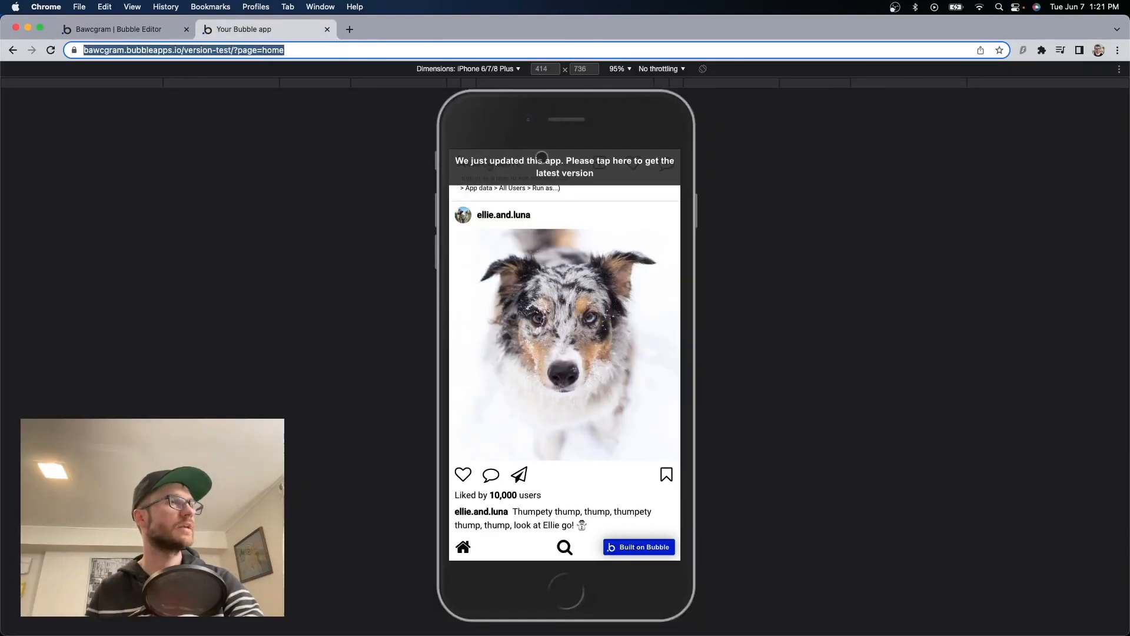
Reload the preview and change ?page=login to home to test the logged-out redirect.
left_click(547, 171)
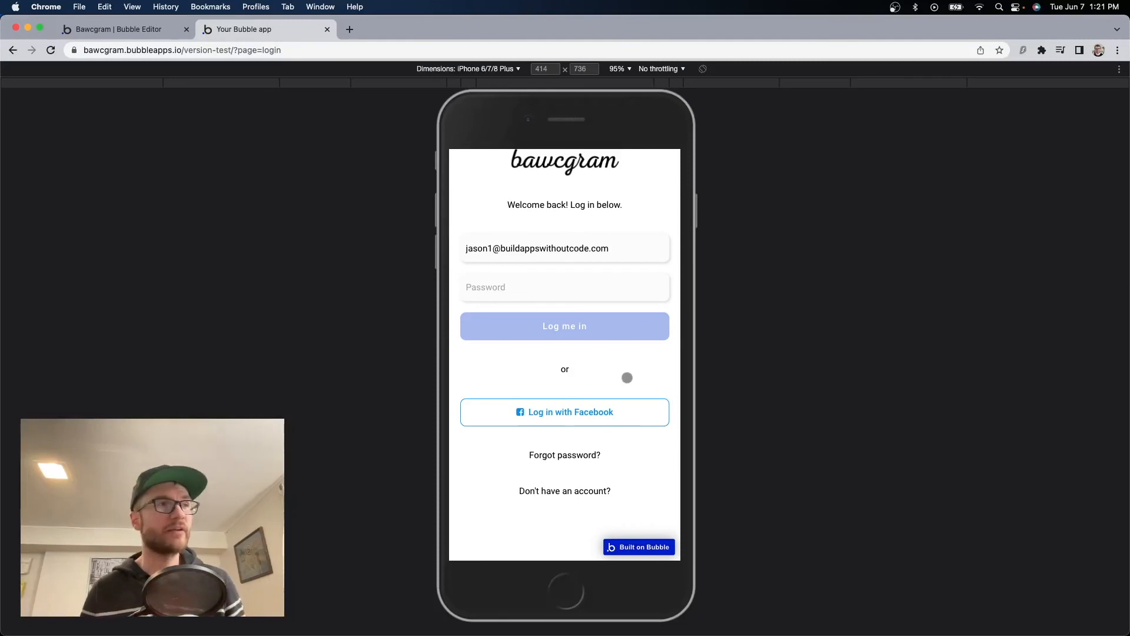
left_click(300, 50)
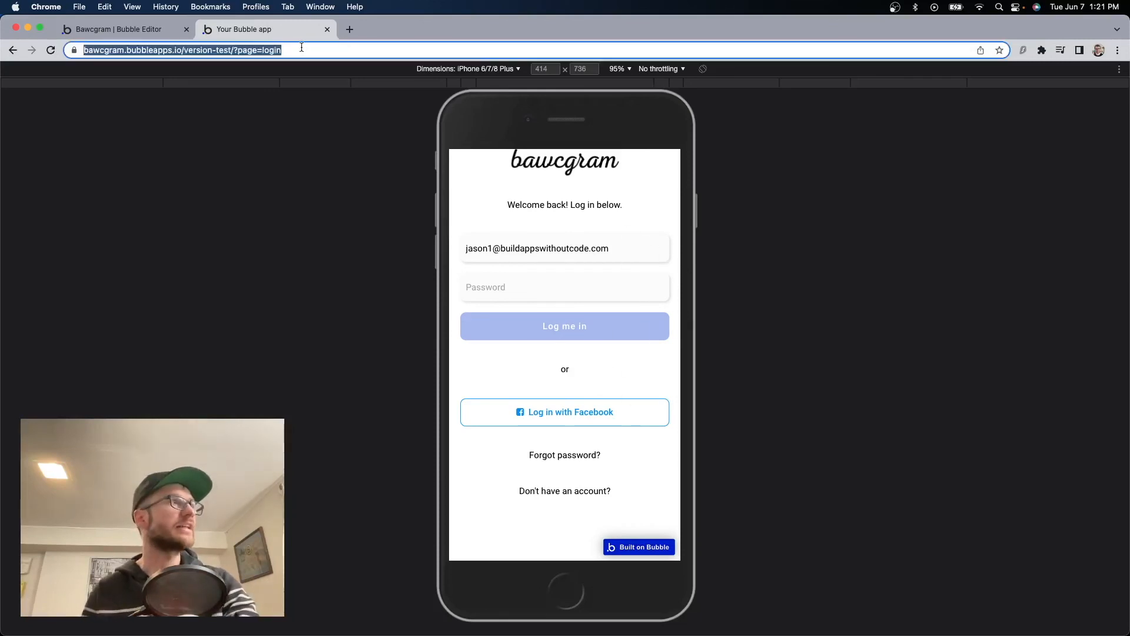
left_click(295, 49)
left_click_drag(290, 50, 354, 52)
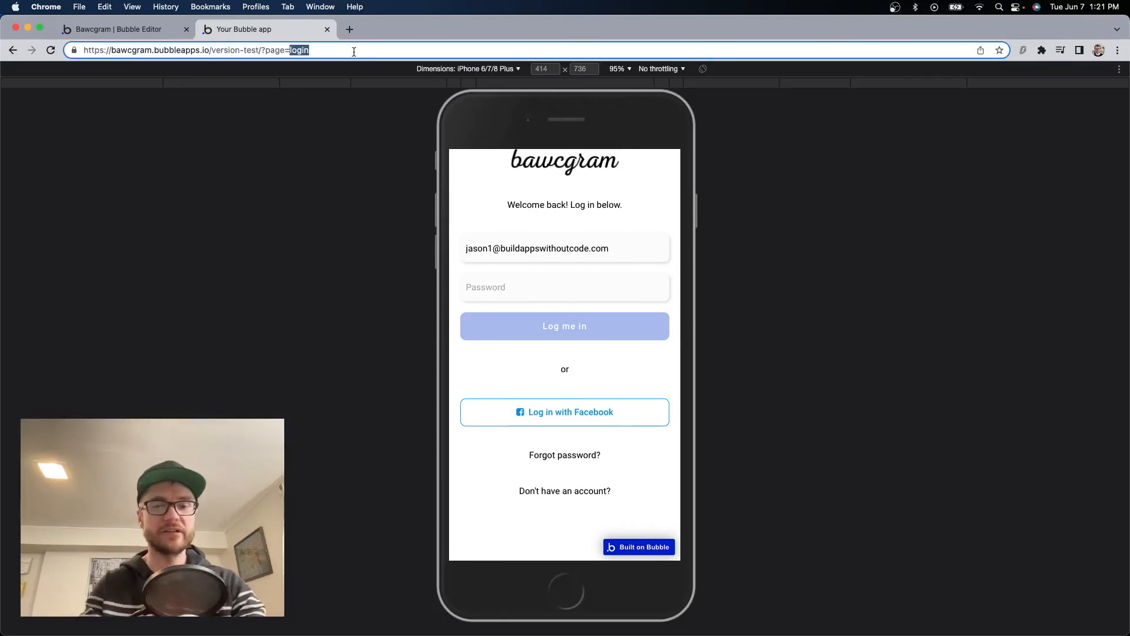
type("home")
key("Return")
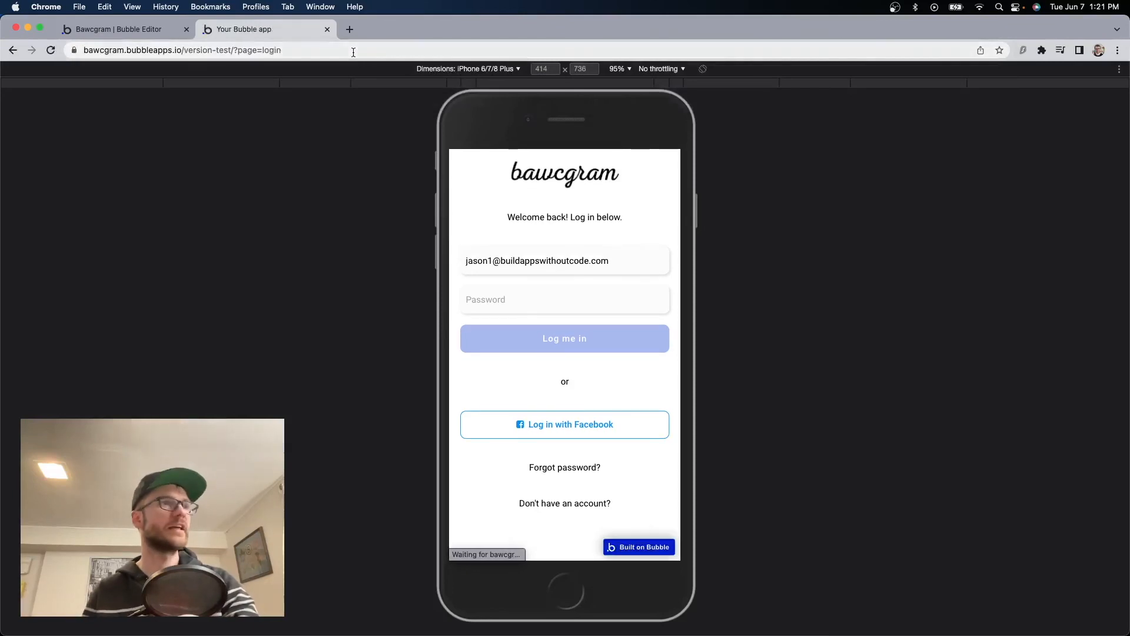
left_click(320, 51)
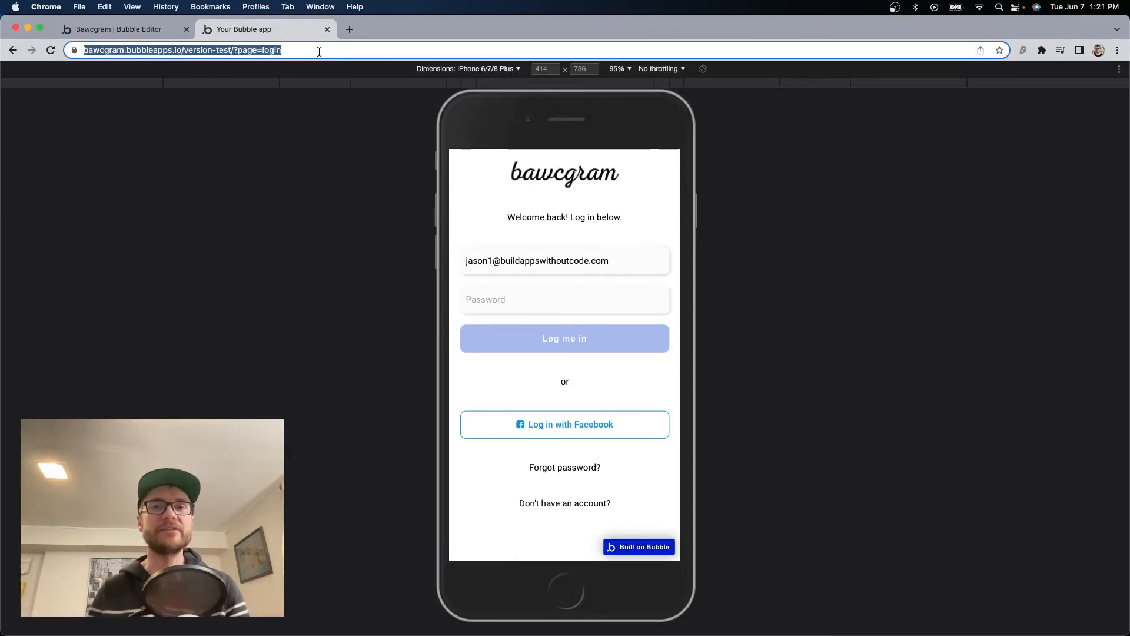
Log in with the account password, then start filling the email on the sign-up page.
left_click(527, 299)
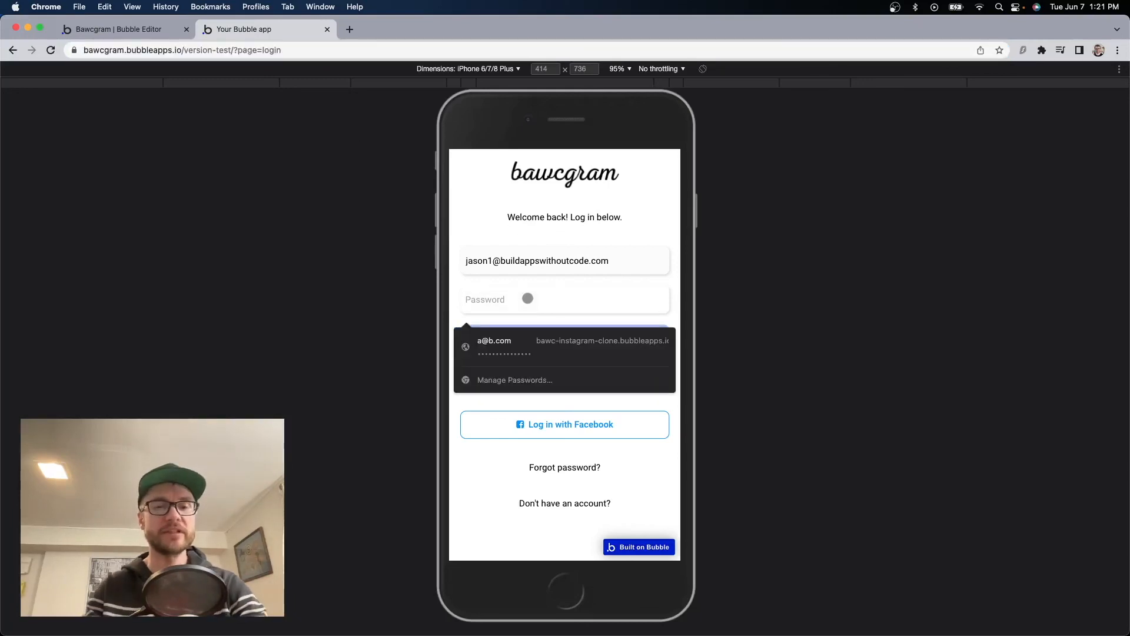
type("123")
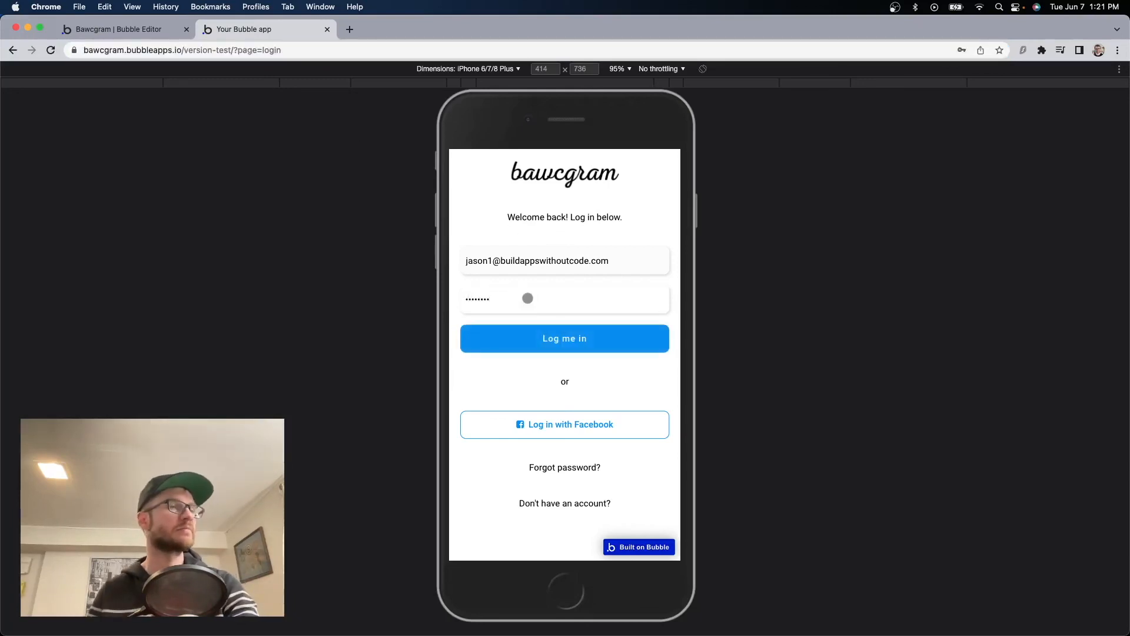
left_click(556, 335)
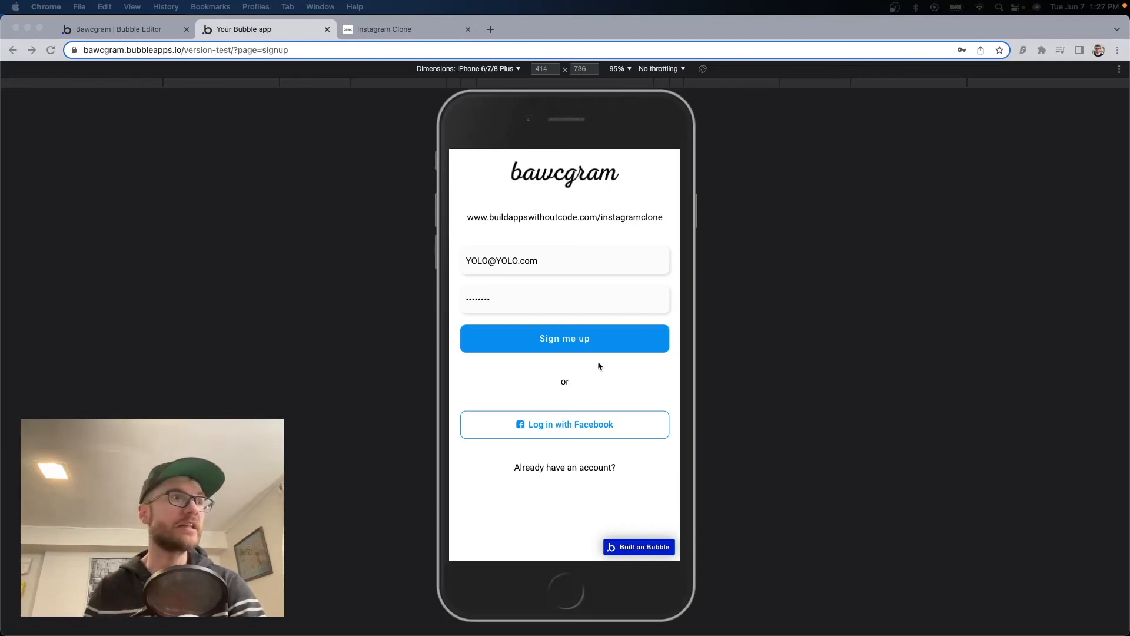
left_click(555, 257)
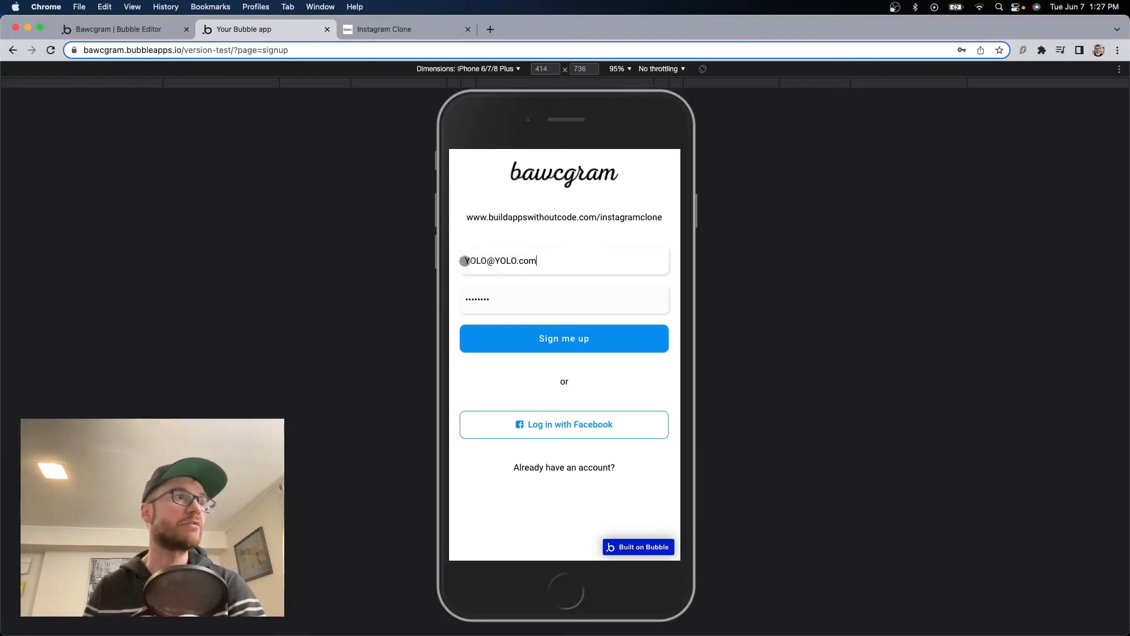